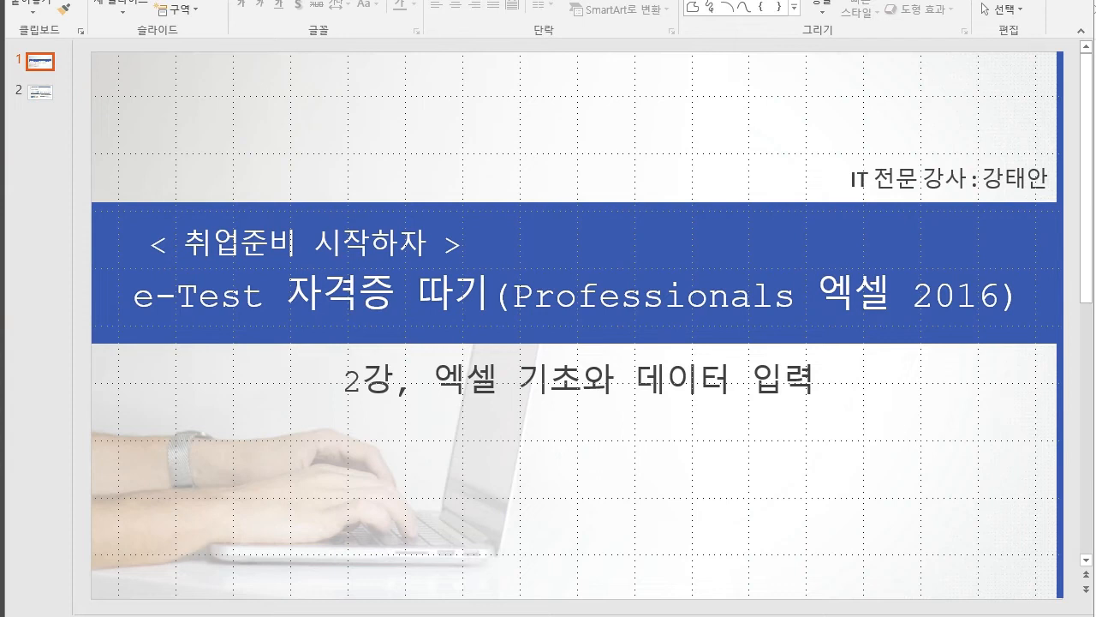
Step: Review the lesson title on slide 1 and the PART 2 key points on slide 2, and return to slide 1
drag(433, 381, 627, 380)
click(582, 380)
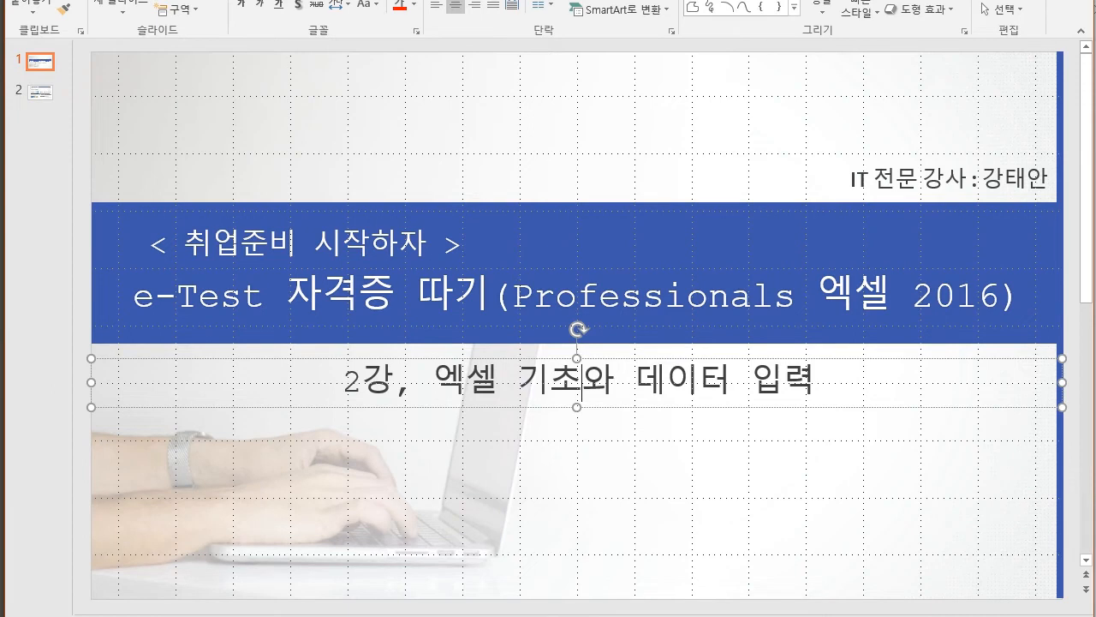
drag(635, 383, 780, 383)
key(Escape)
key(Escape)
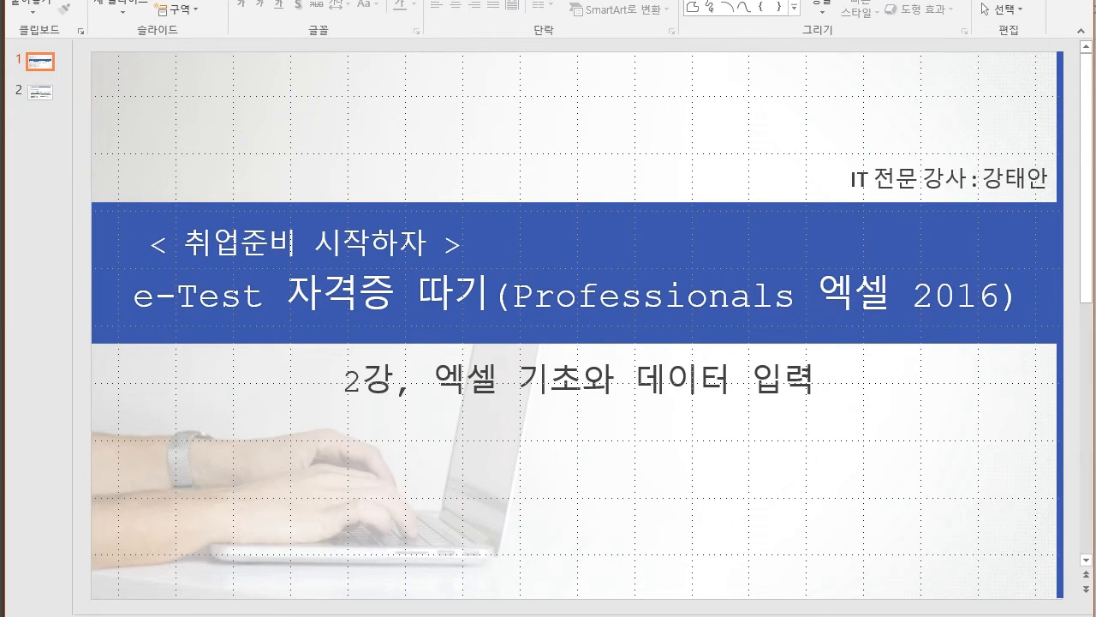
click(39, 91)
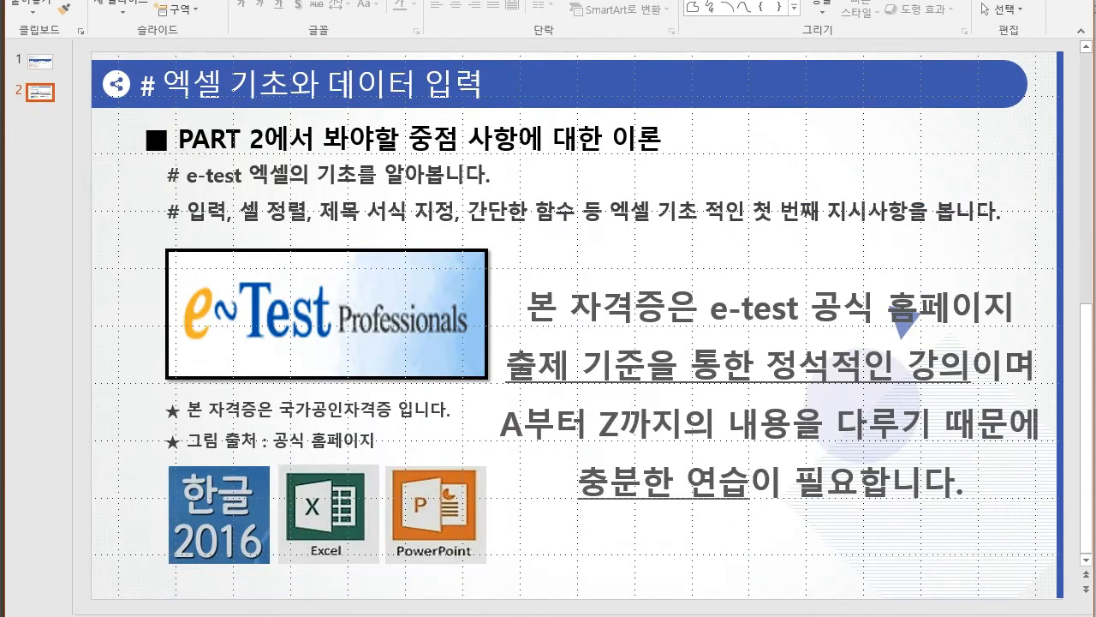
drag(249, 176, 488, 175)
click(435, 175)
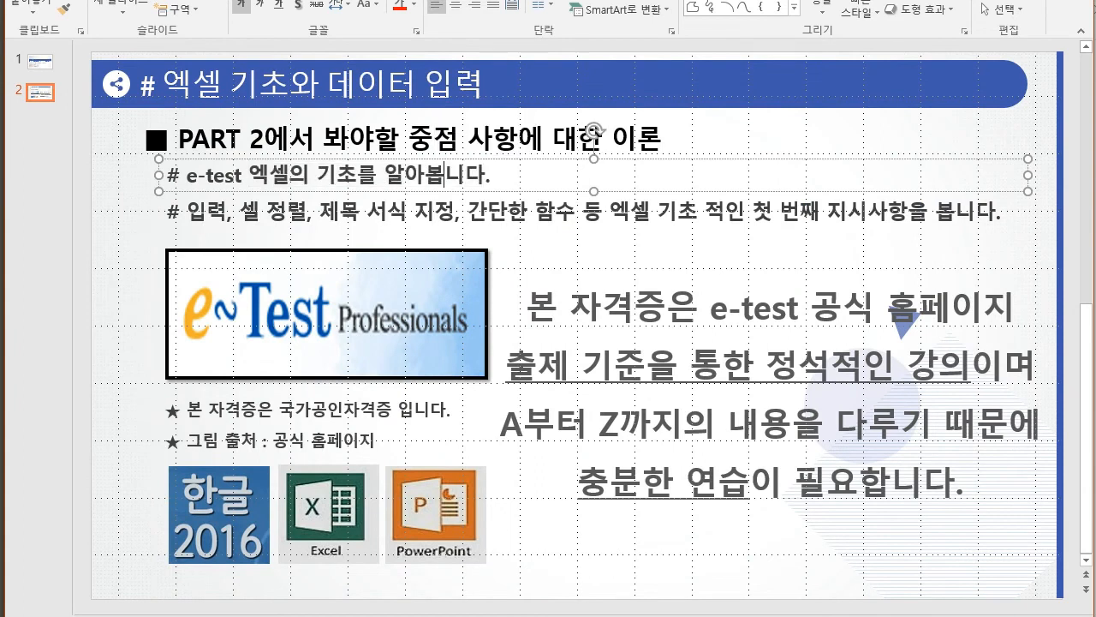
click(277, 212)
drag(536, 212, 603, 212)
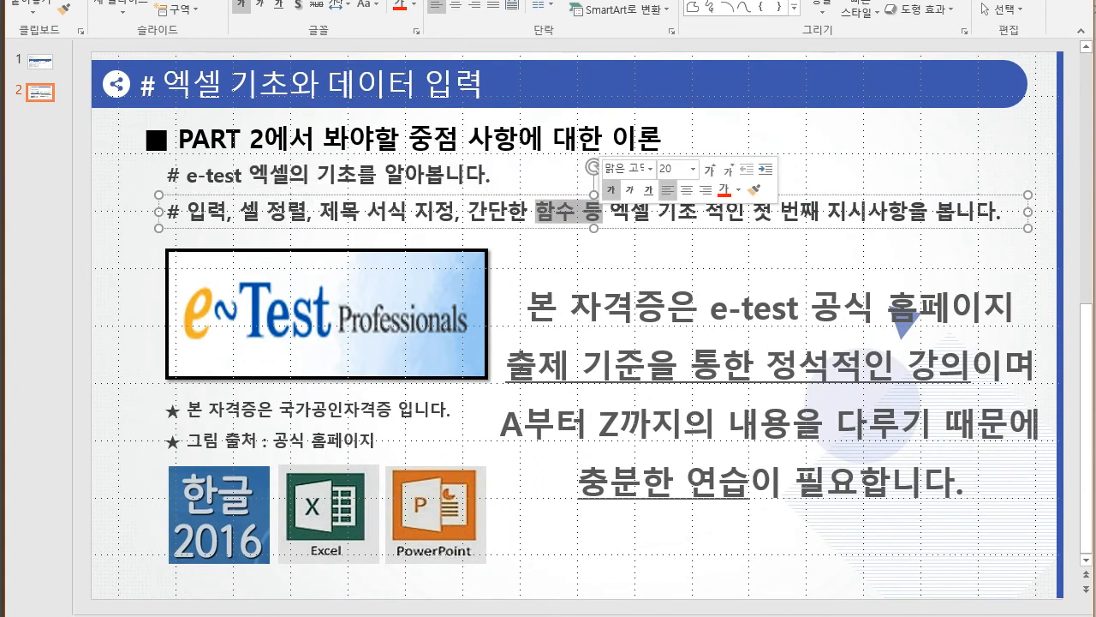
click(846, 212)
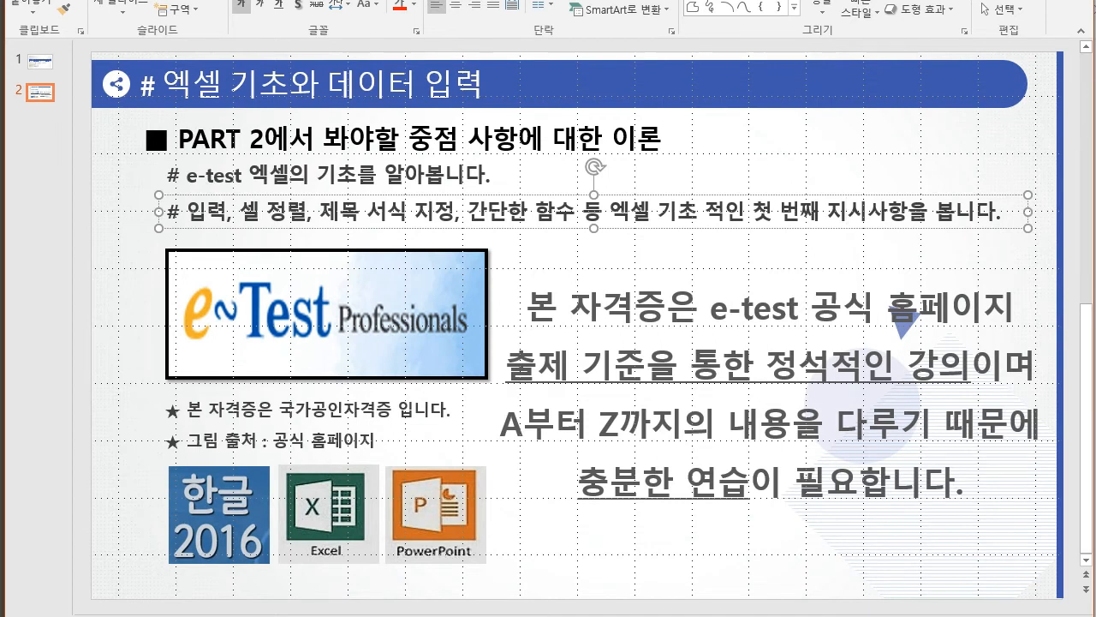
click(40, 62)
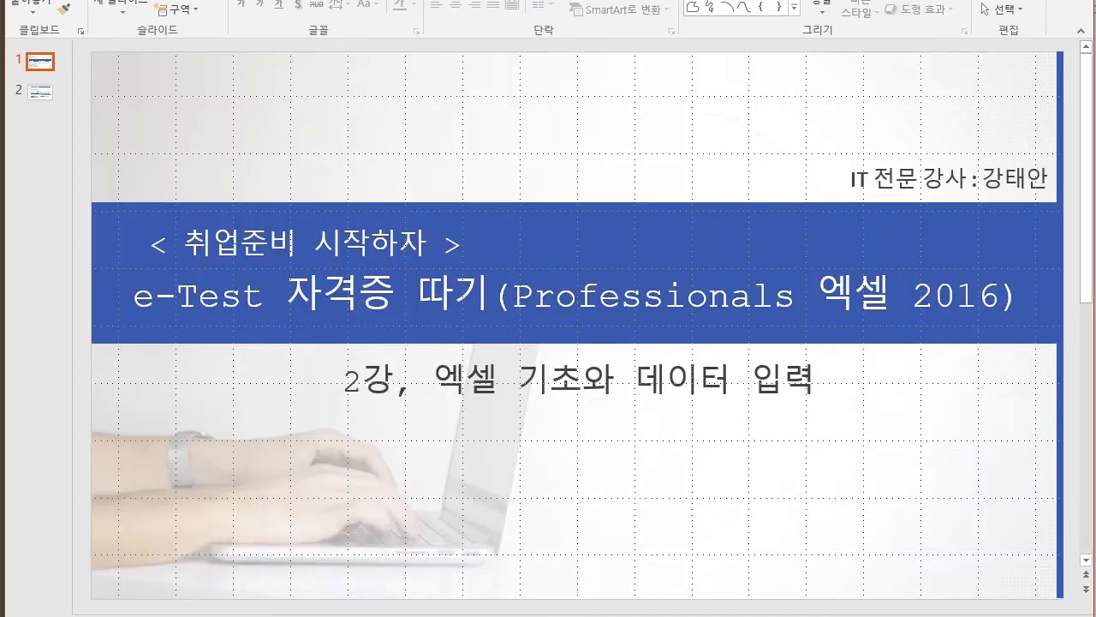
Step: Switch to File Explorer, open the 샘플 folder of 2강, 엑셀 기초와 데이터 입력, and select the 본문(정답) workbook
key(alt+Tab)
key(alt+Tab)
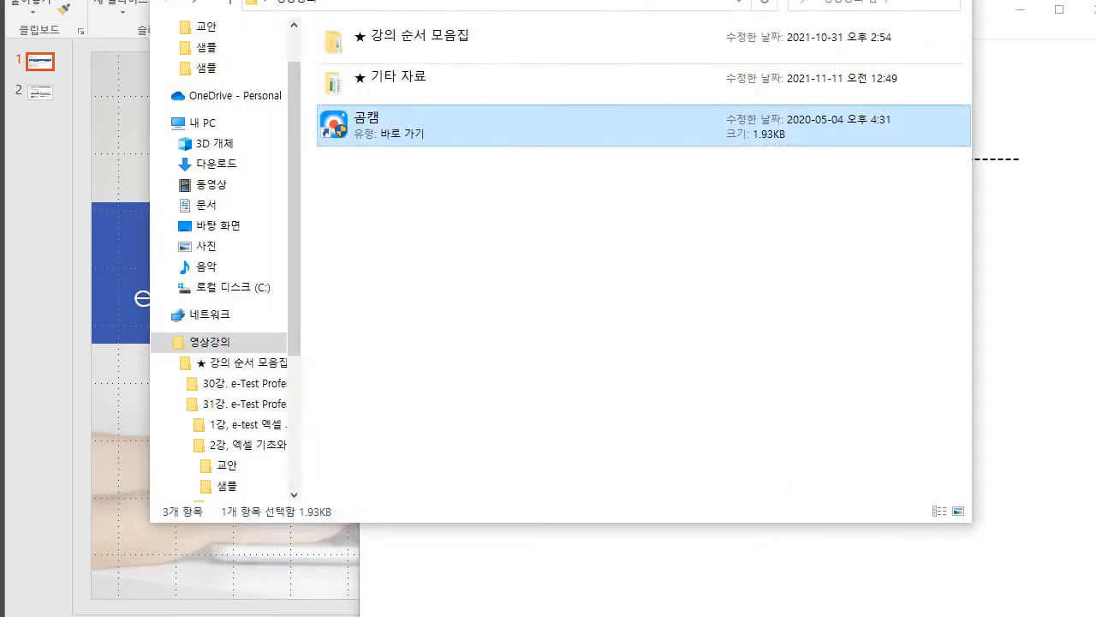
double_click(411, 40)
double_click(368, 70)
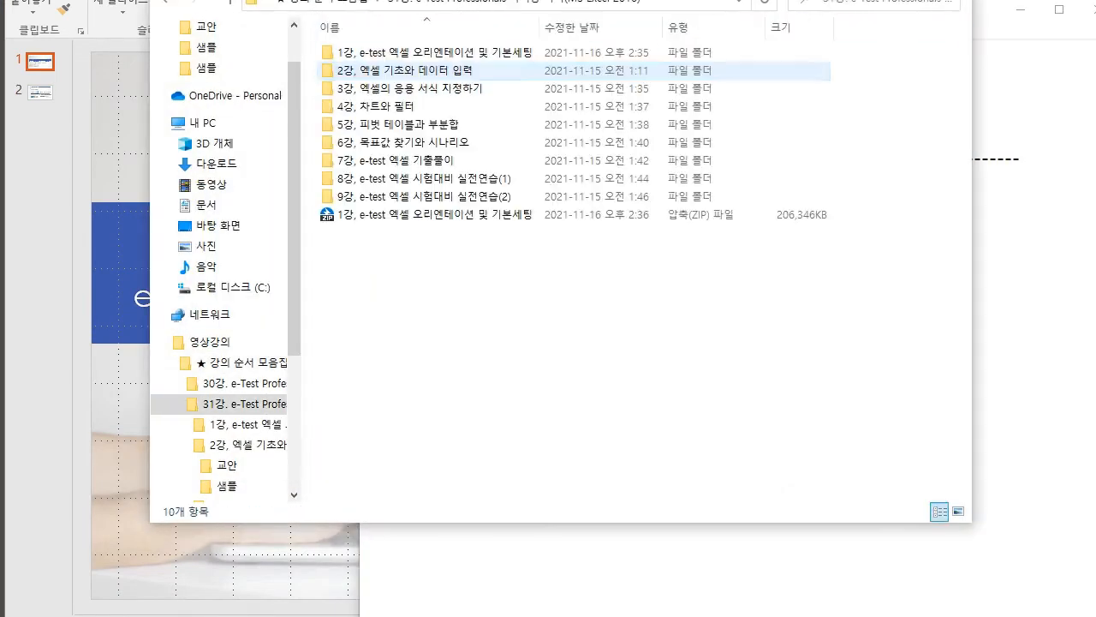
double_click(368, 70)
click(369, 70)
double_click(368, 71)
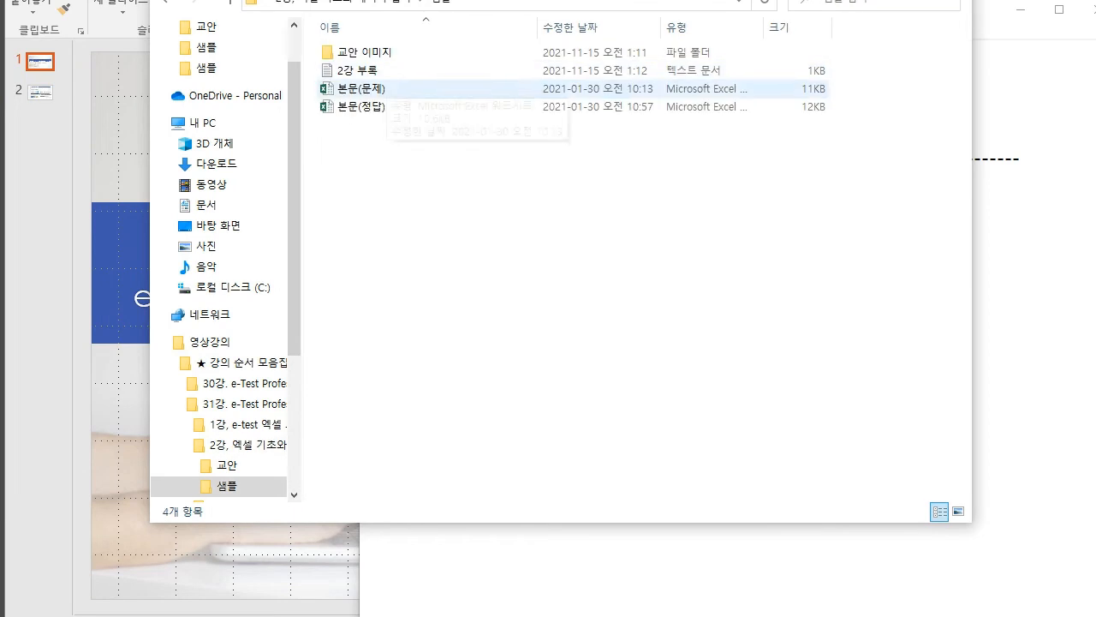
mouse_move(465, 183)
mouse_down()
mouse_move(308, 39)
mouse_move(465, 183)
mouse_up()
click(359, 88)
click(360, 106)
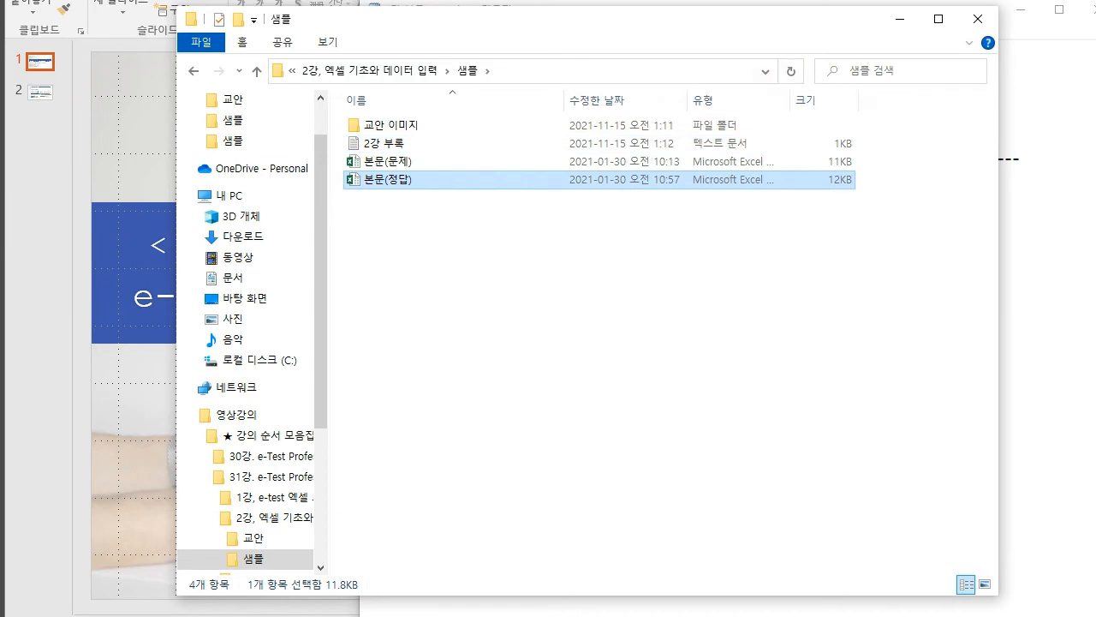
Step: Minimize the folder window, reposition the 2강 부록 Notepad window, and write 엑셀의 기본 용어 as item 1
click(900, 19)
drag(570, 9, 624, 17)
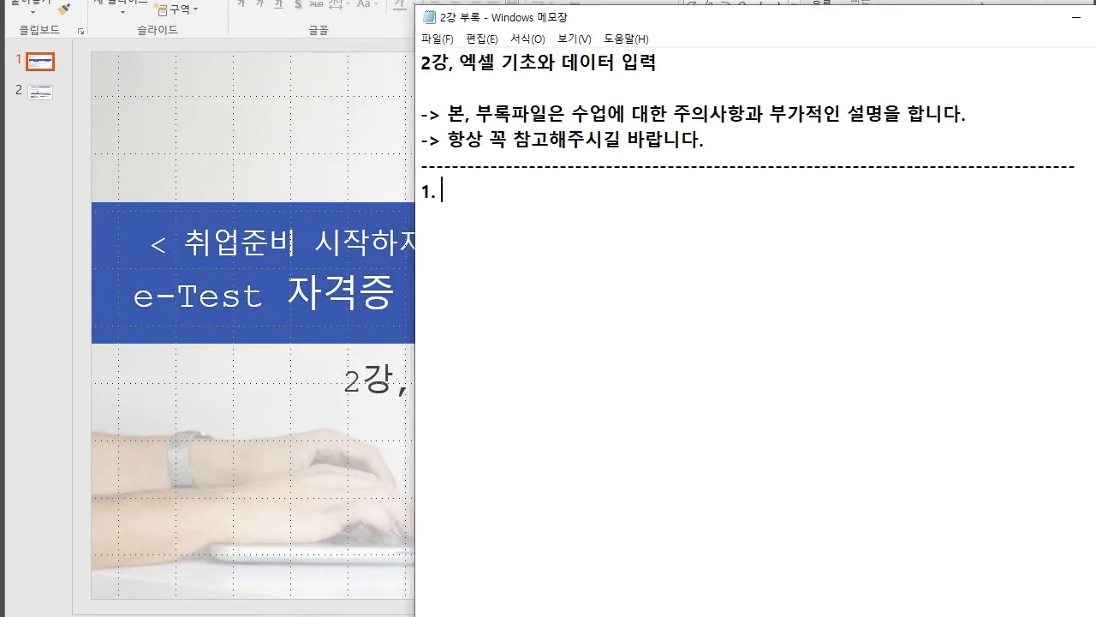
text(ㅇ)
key(BackSpace)
text(엑셀의 기본 용어)
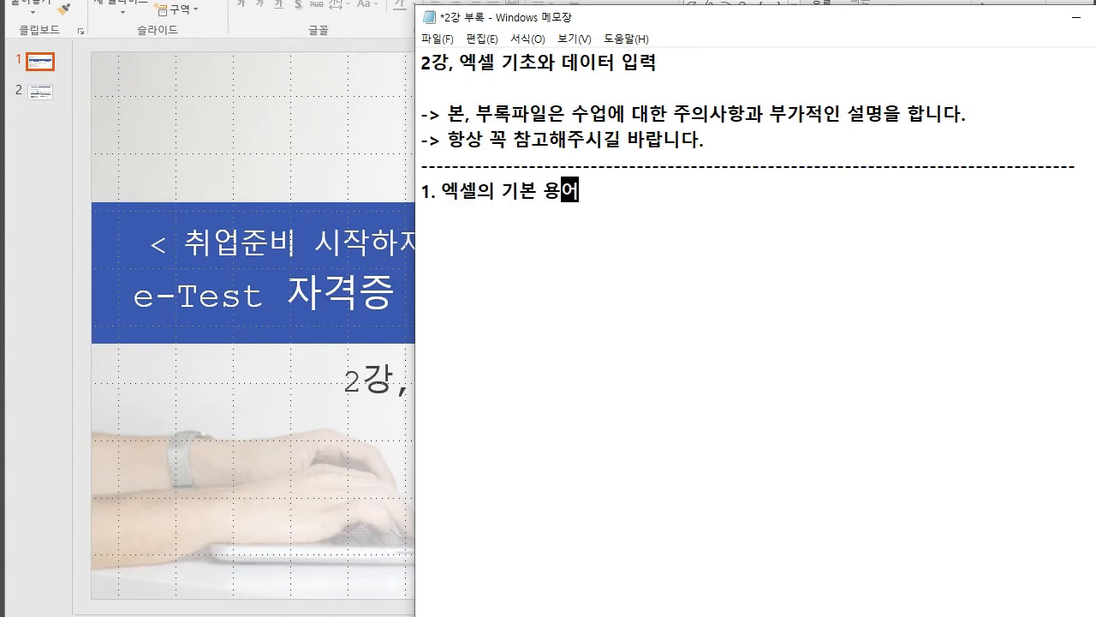
Step: Add the line "- 통합 문서 : 바탕화면 아이콘 / 엑셀 전체를 의미하는 파일(.xlsx)" under item 1
key(Return)
text(- 통합 문서)
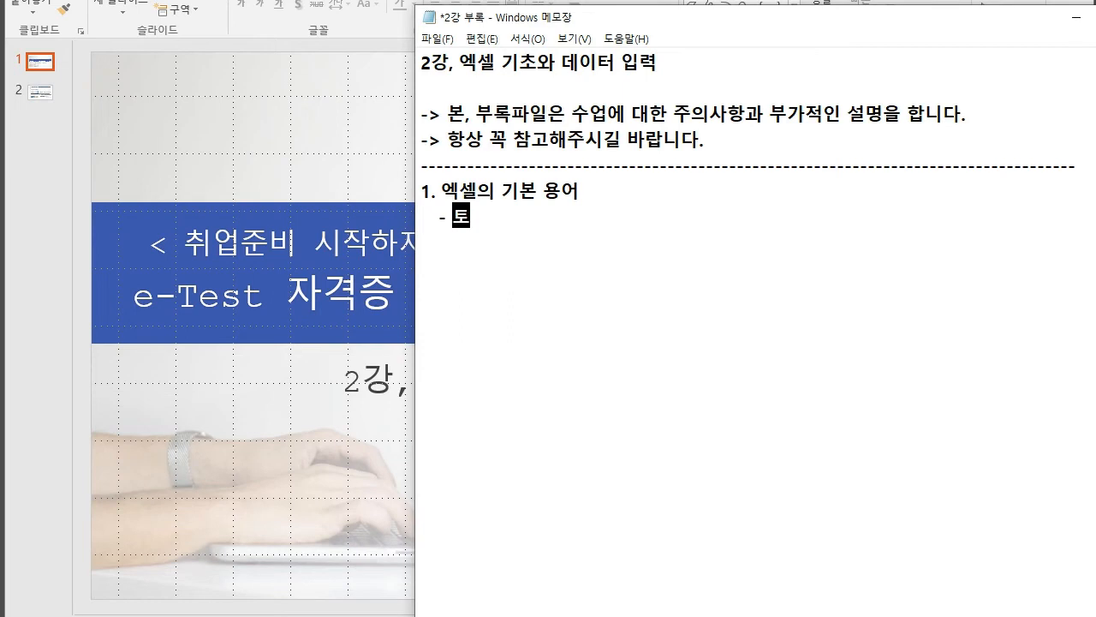
text( :)
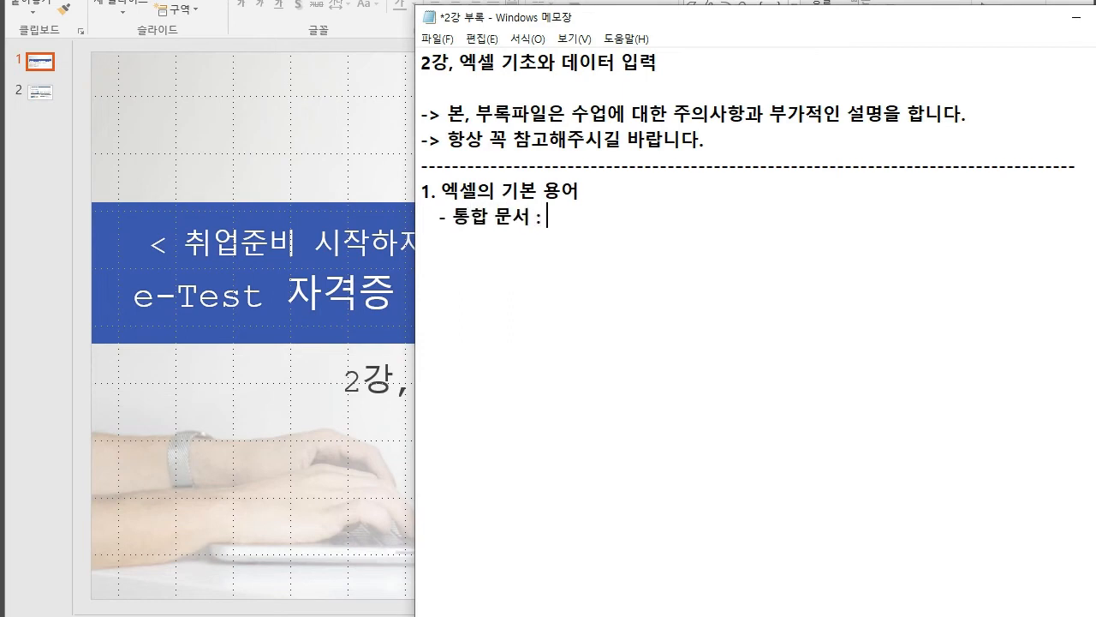
text( 바탕화면 아이콘 / )
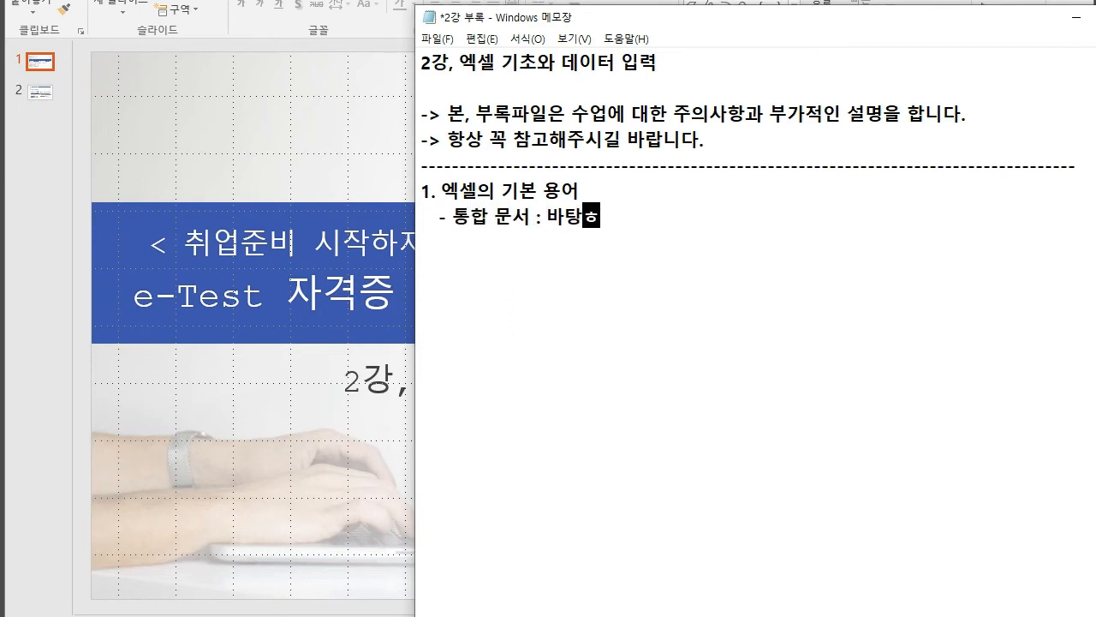
text(엑)
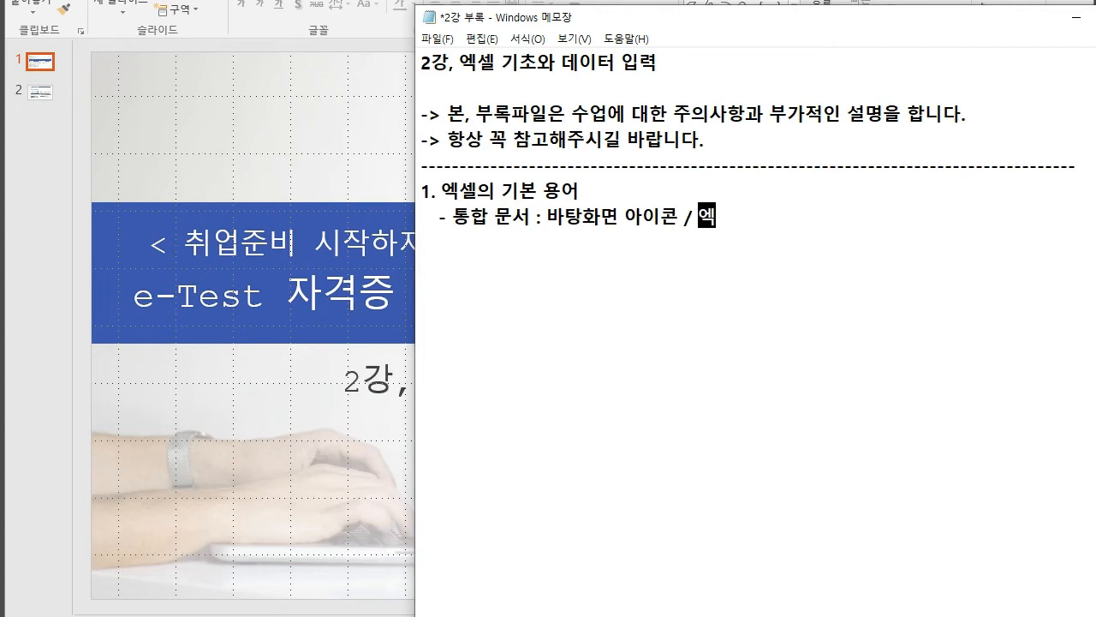
text(셀 ㅈ전체를 의미하는 파일)
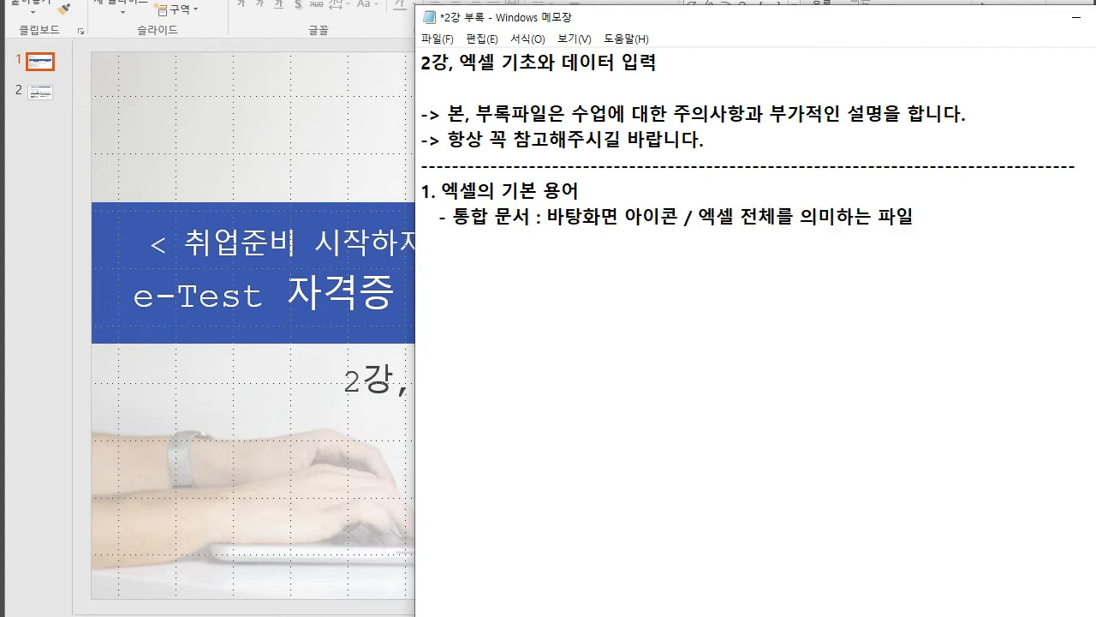
text((.xlsx))
Step: Add the line "- 워크 시트 : 사용자가 작업하는 엑셀 안의 공간 (시트)" below the 통합 문서 entry
key(Return)
text(- 워크 시트 : )
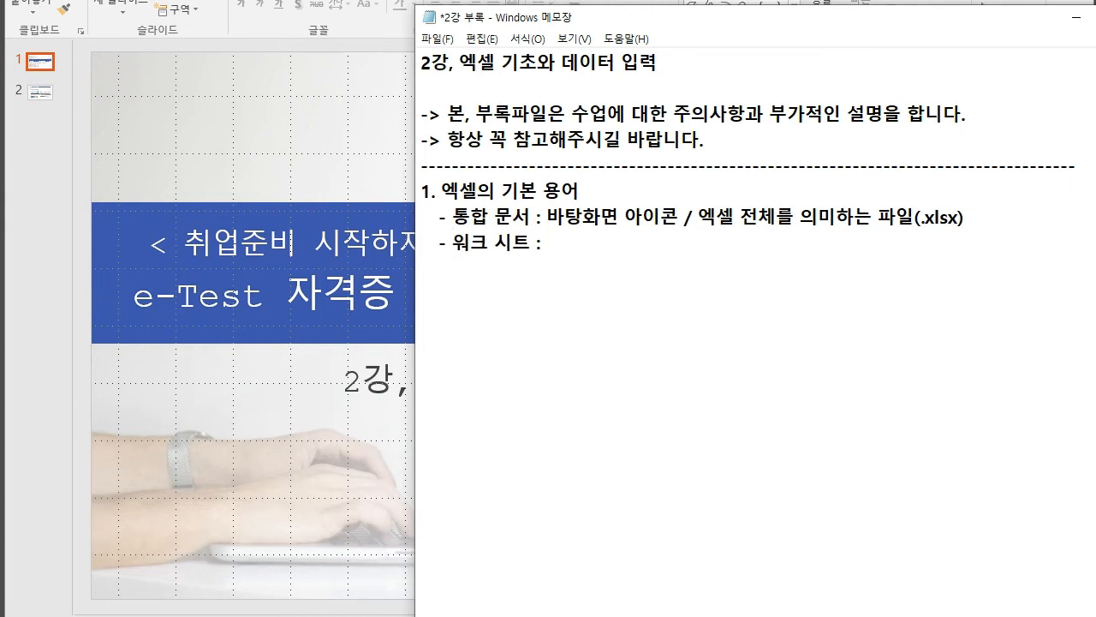
text(사용자가 작업하느)
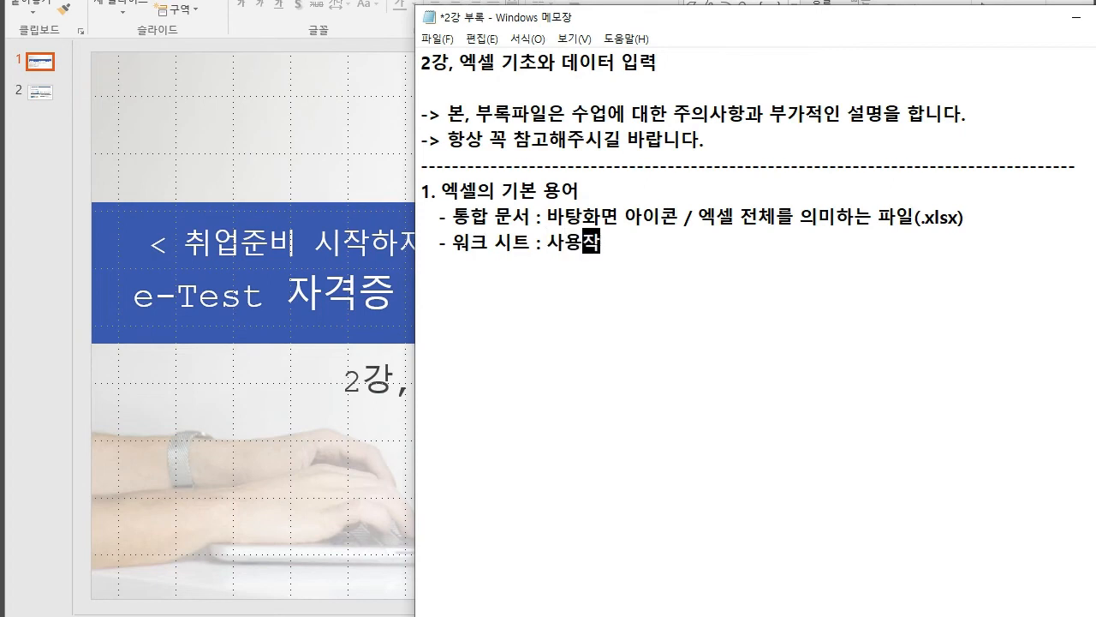
text(는 엑셀)
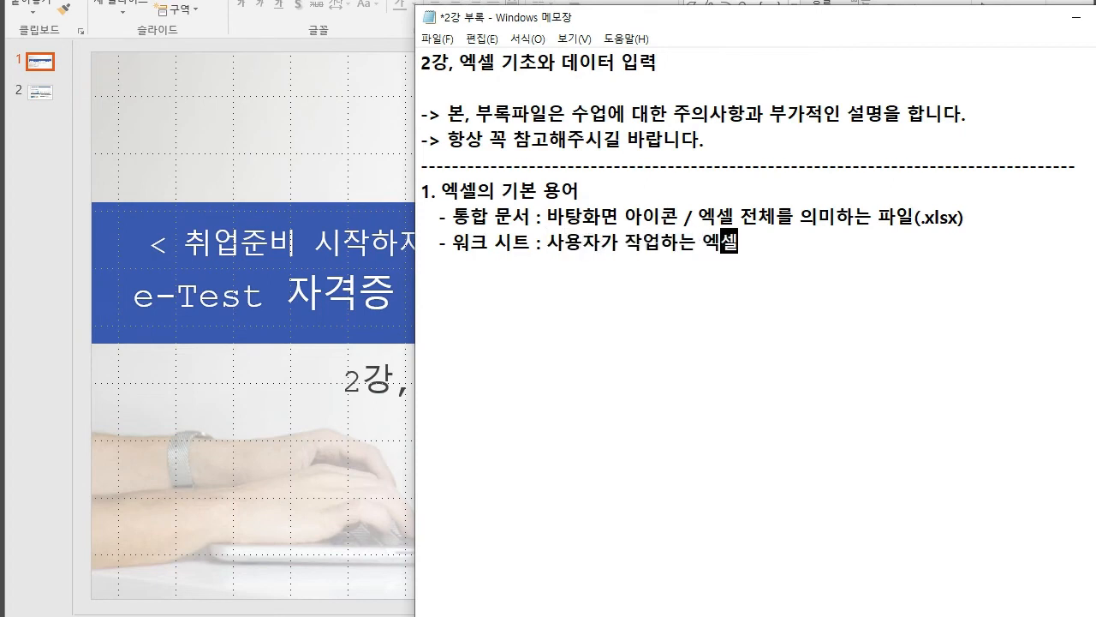
text( 안의 공간)
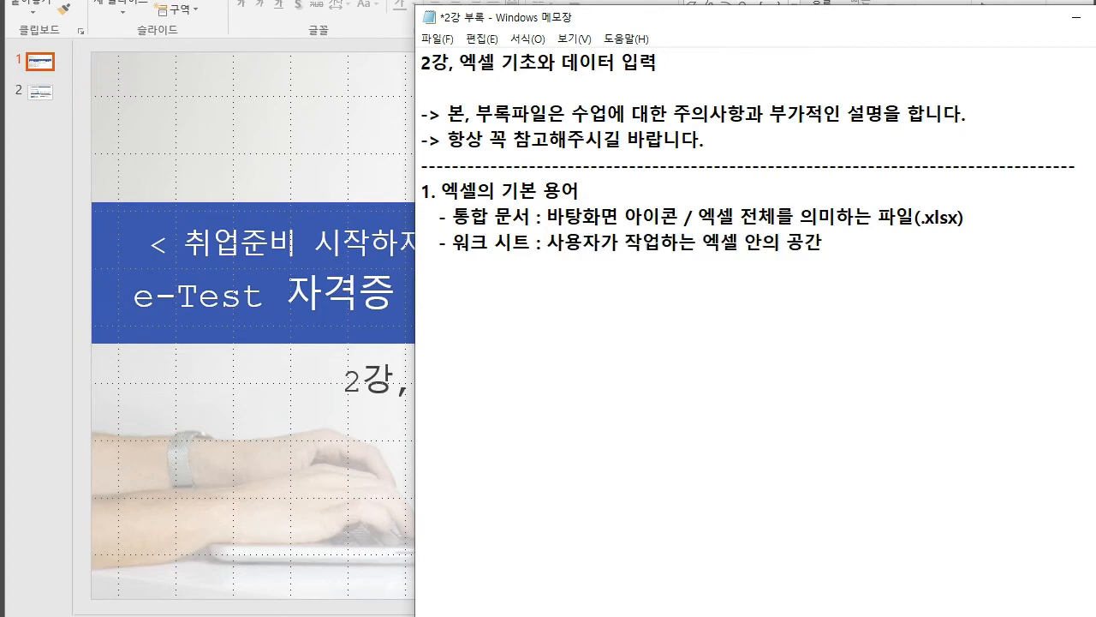
text( (시트))
Step: Insert a space before (.xlsx) in the 통합 문서 line and return to the end of the 워크 시트 line
key(Up)
key(Right)
key(Right)
key(Right)
key(Right)
key(Down)
key(End)
Step: Add the line "- 셀 : 엑셀 기본 단위 / 행과 열이 교차해서 생기는 사각형" below the 워크 시트 entry
key(Return)
text(- 세)
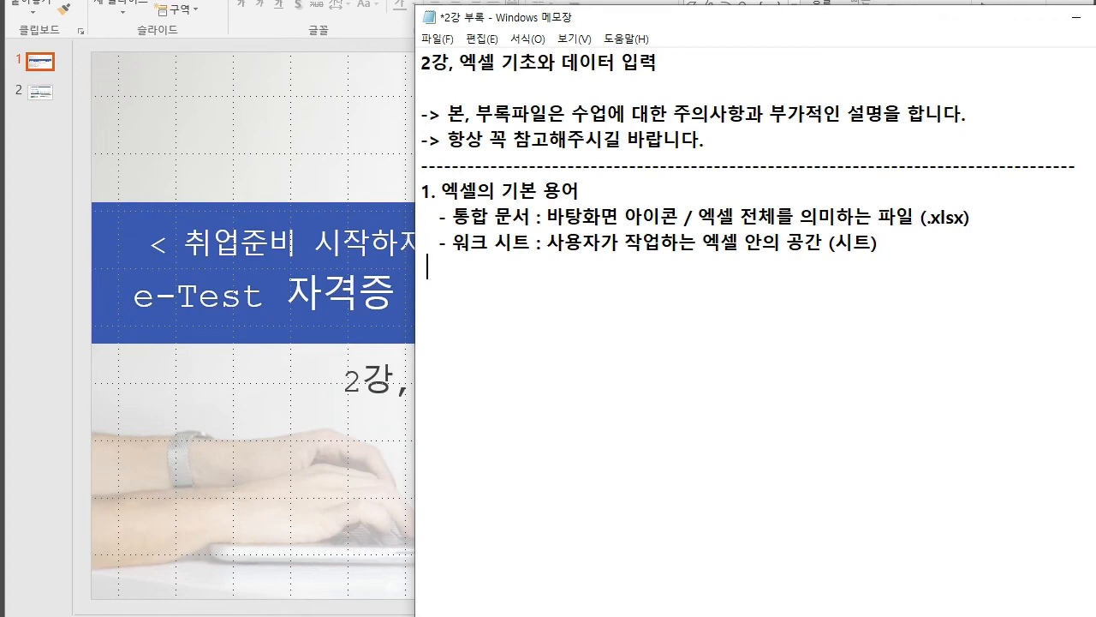
text(ㄹ : )
text(엑셀 기본 ㄷ나)
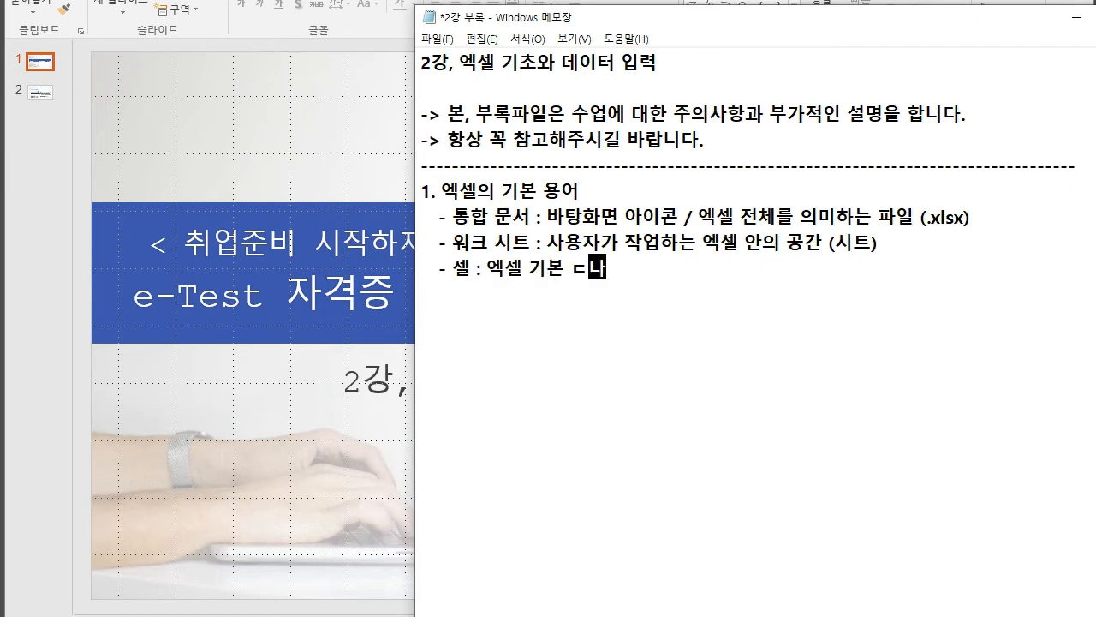
text(ㅏㄴ위 / 해)
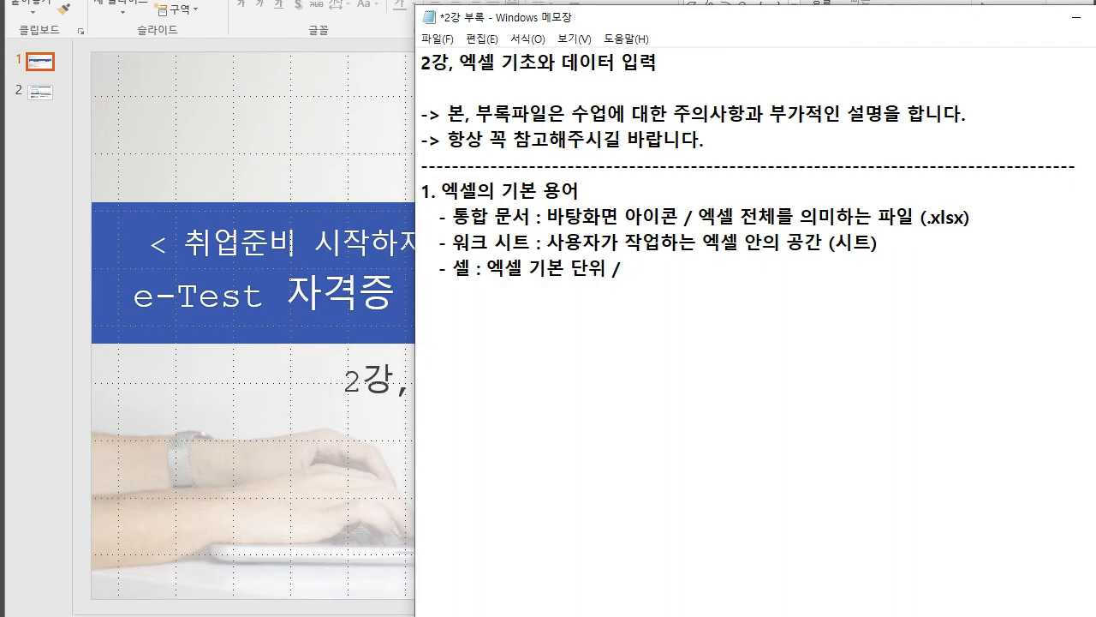
text(ㅇ과 열이 교ㅊ)
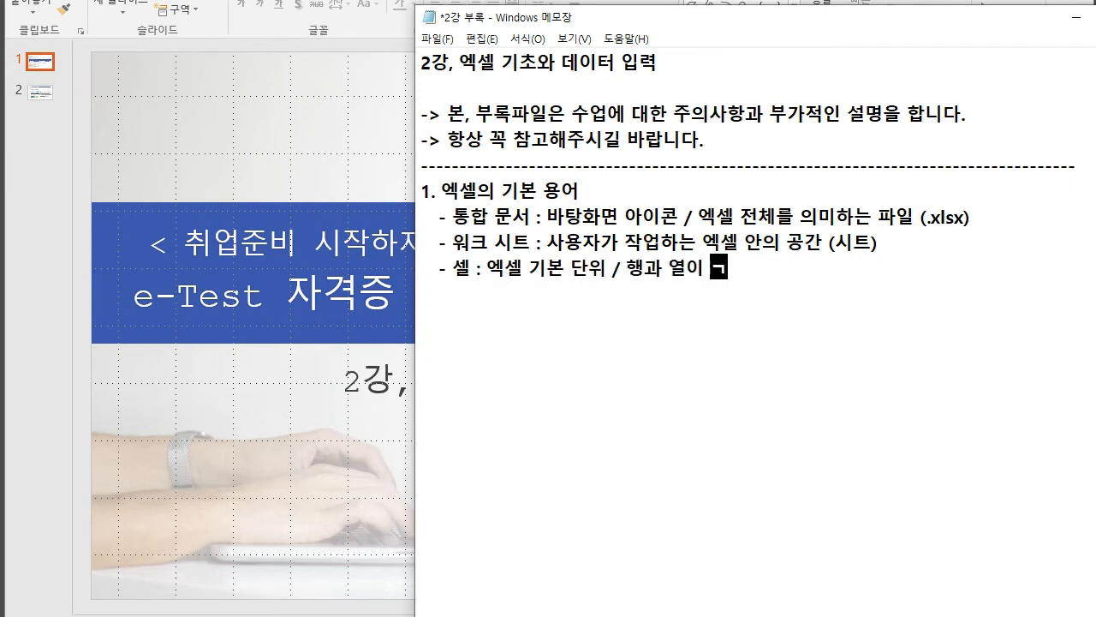
text(ㅏ해서 생기는 ㅅ)
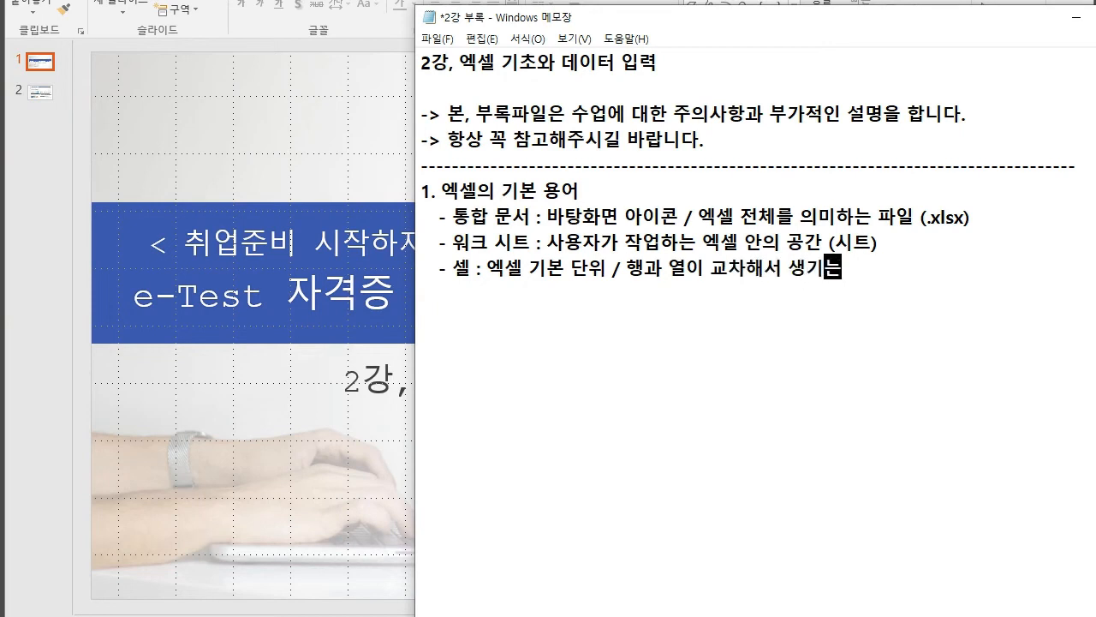
text(ㅏ각형)
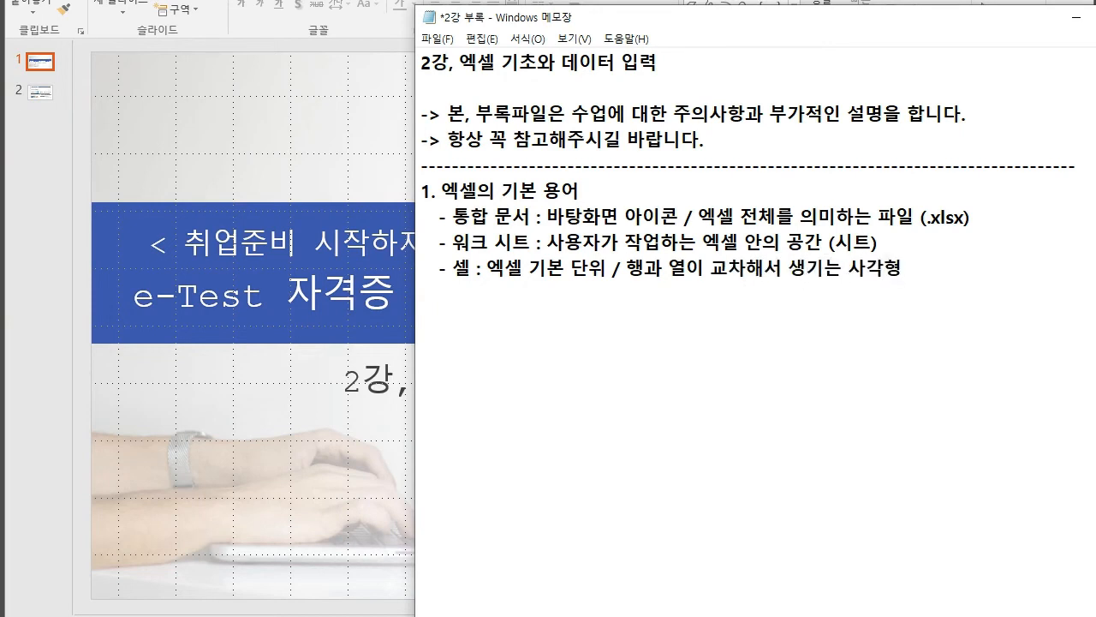
drag(904, 267, 422, 190)
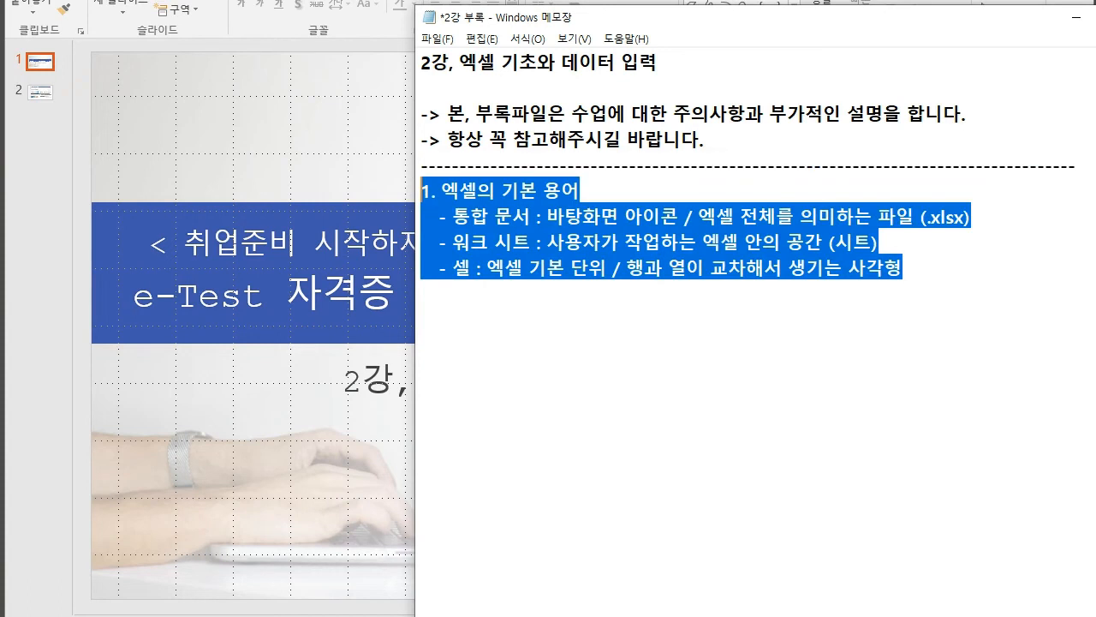
click(625, 241)
drag(459, 62, 537, 62)
click(538, 61)
drag(421, 217, 903, 268)
click(903, 268)
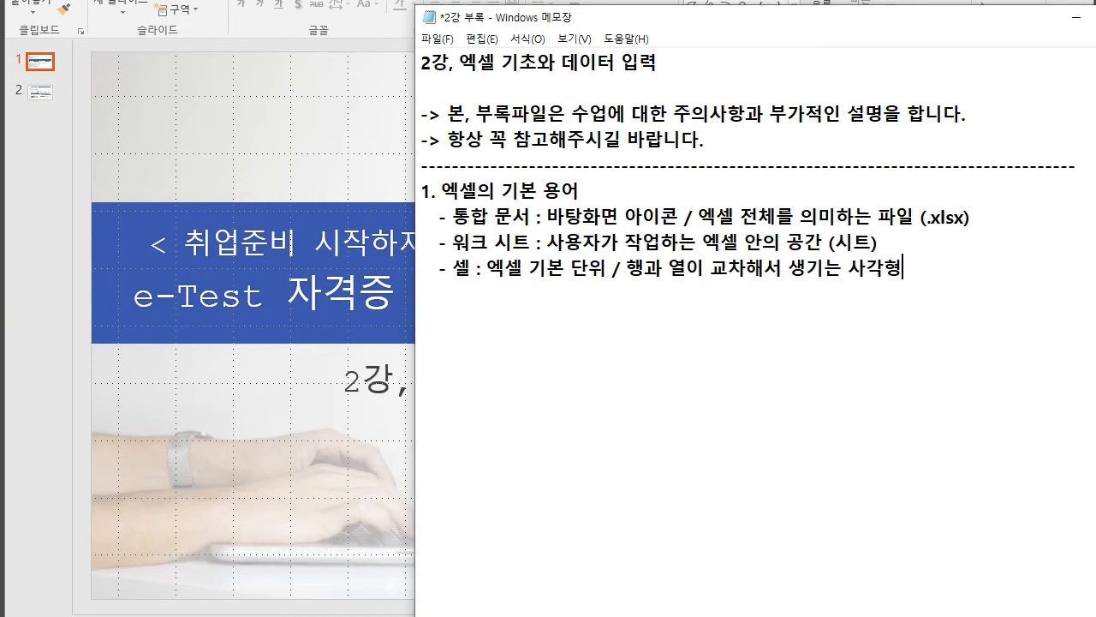
Step: Start Excel and create a new blank workbook
key(alt+Tab)
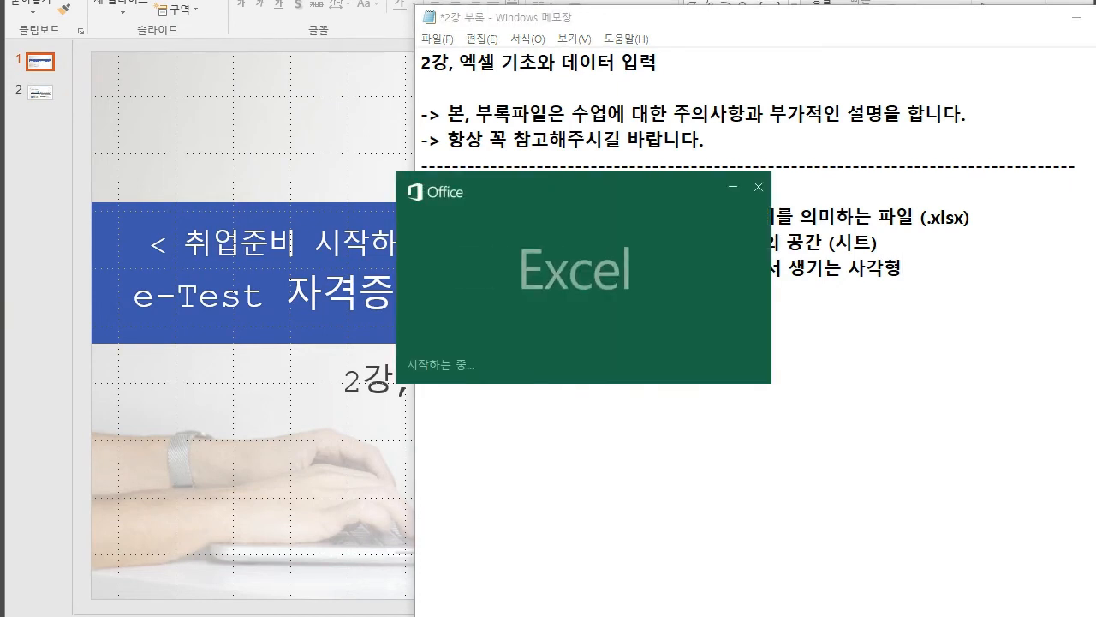
key(Return)
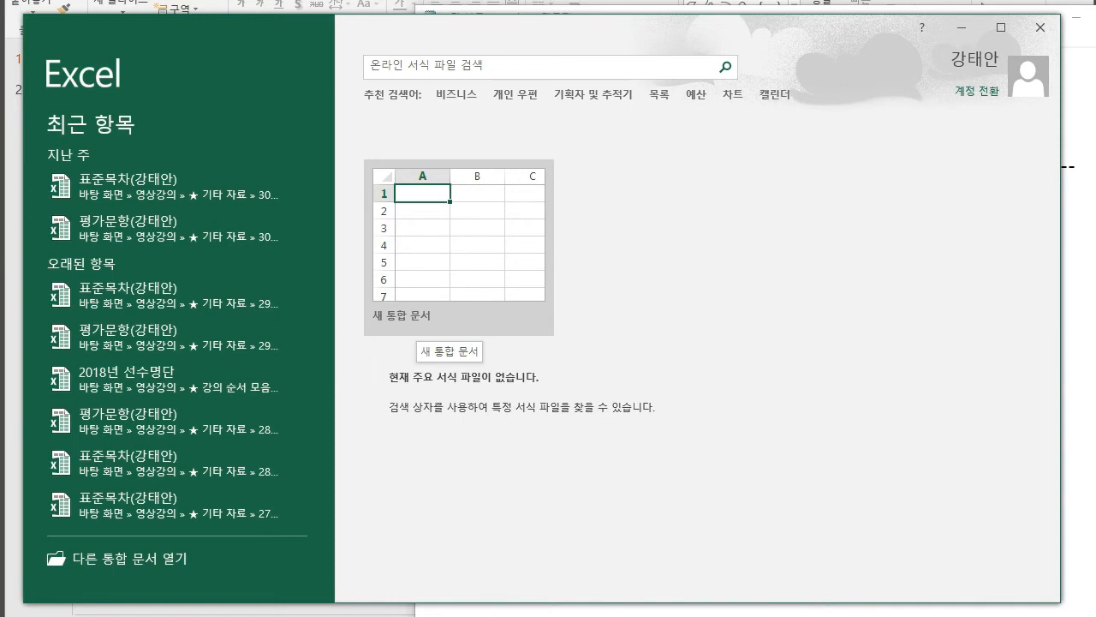
click(424, 325)
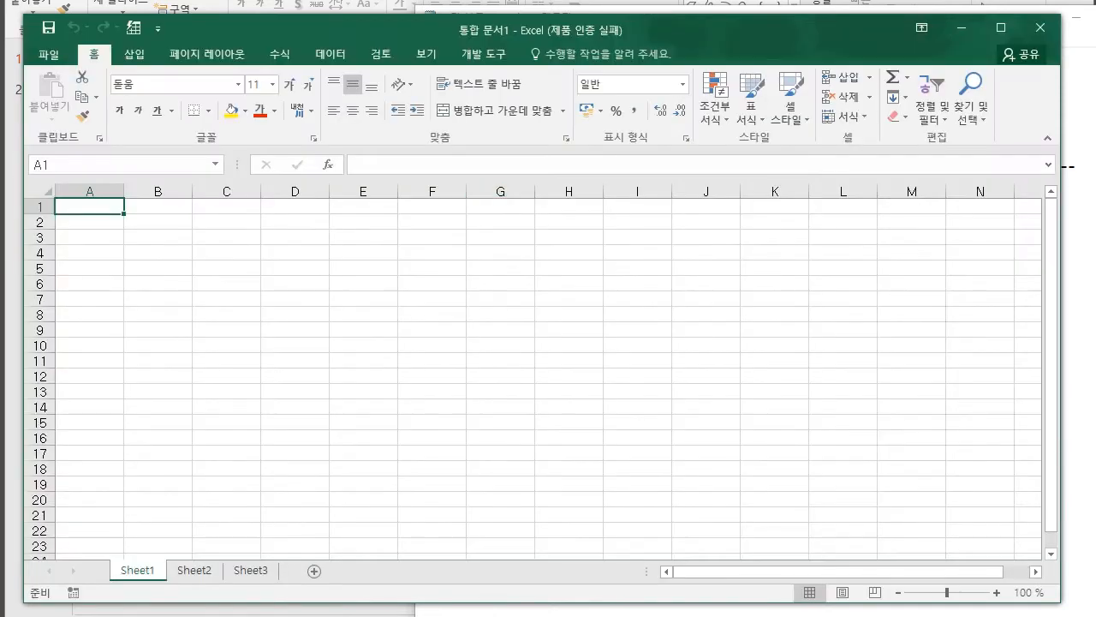
Step: Look over the Sheet1 grid, select cell D6, and leaf through the other worksheets, ending on Sheet2
click(432, 284)
scroll(432, 283, down, 6)
scroll(432, 283, up, 6)
scroll(542, 379, up, 1)
click(294, 283)
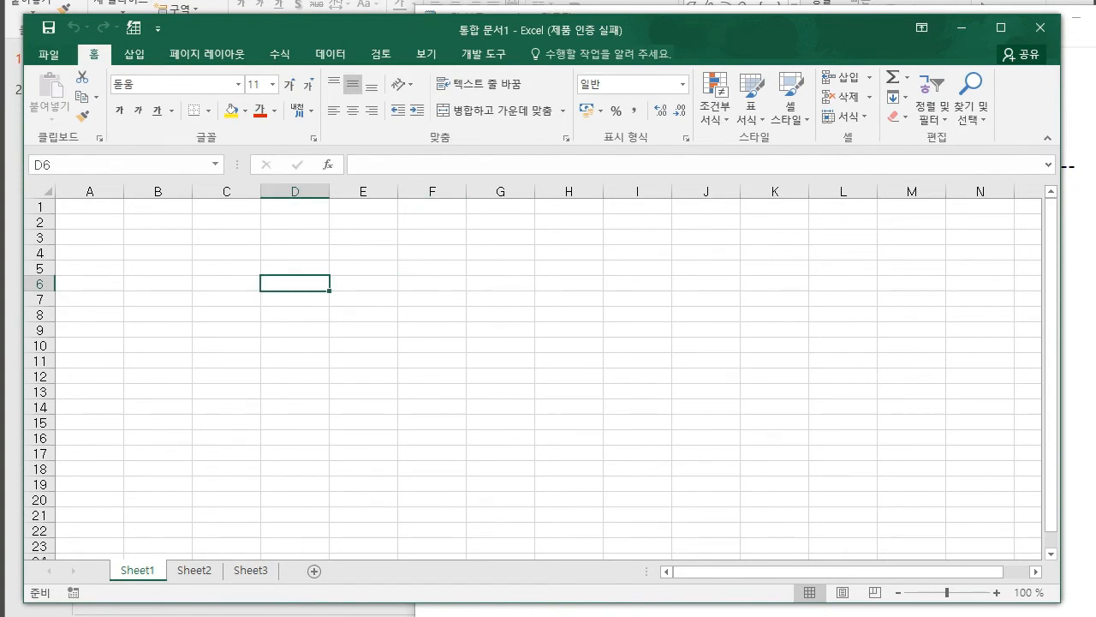
key(ctrl+Page_Down)
key(ctrl+Page_Down)
key(ctrl+Page_Up)
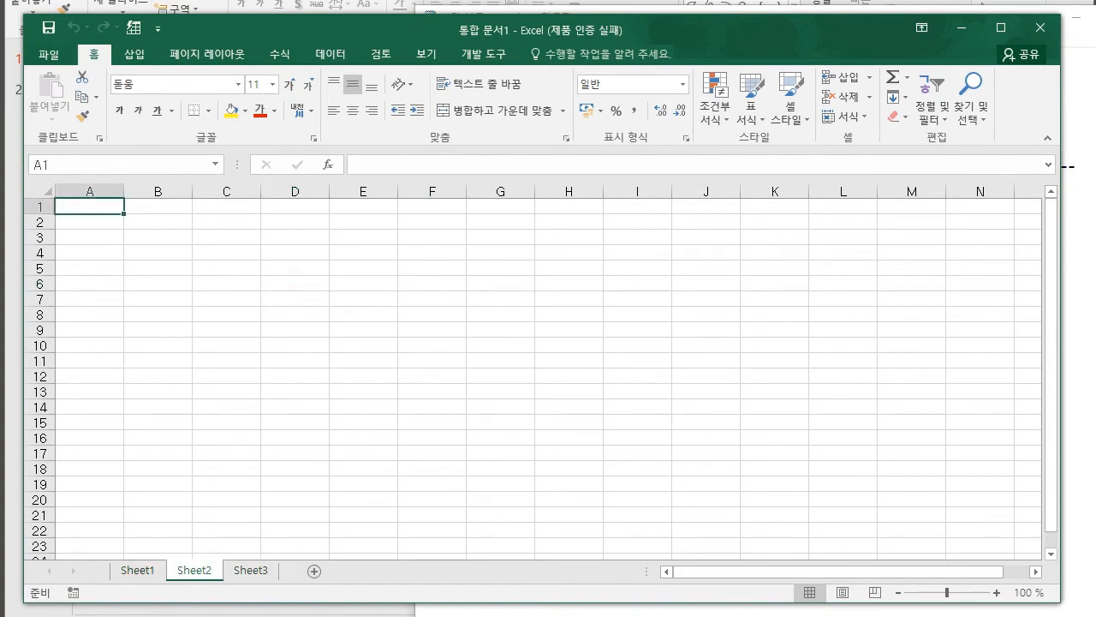
Step: Leaf through the Sheet1, Sheet2 and Sheet3 worksheets and return to Sheet1
key(ctrl+Page_Up)
key(Left)
key(Left)
key(Up)
key(Up)
key(Up)
key(Left)
key(Up)
key(Up)
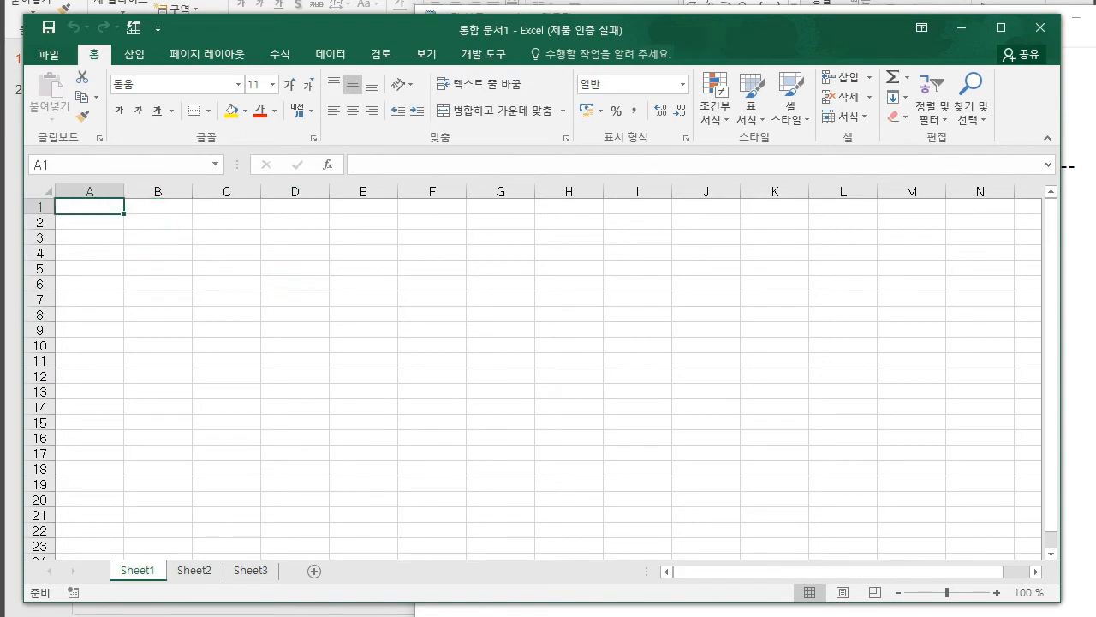
key(ctrl+Page_Down)
key(ctrl+Page_Down)
key(ctrl+Page_Up)
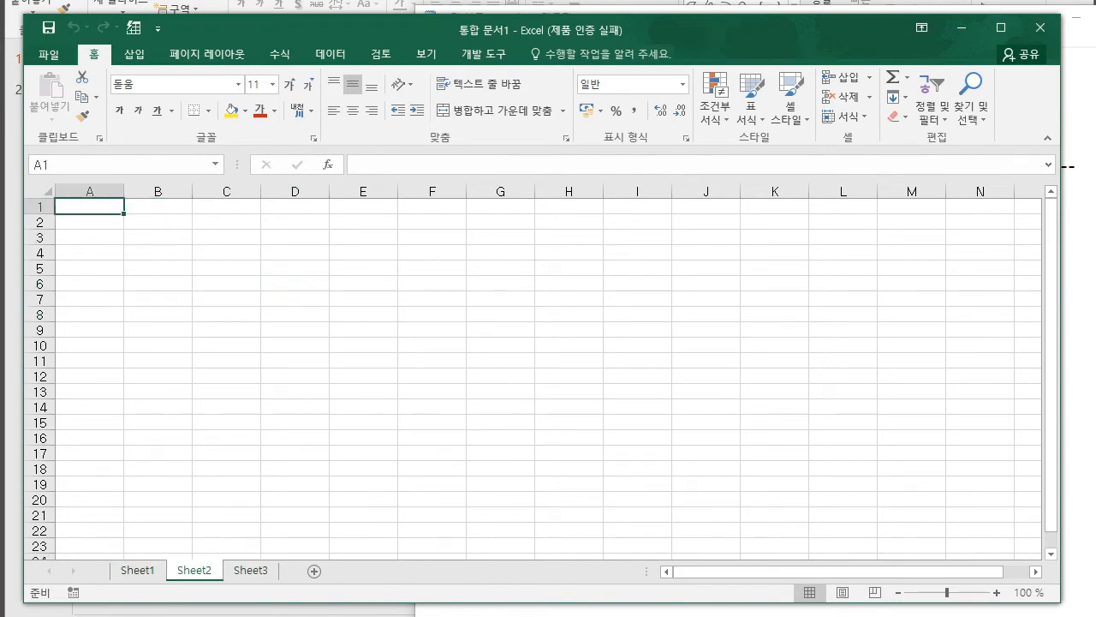
key(ctrl+Page_Up)
Step: Select the single cells C10, B2, B5 and D5 in Sheet1, ending on C5
click(226, 346)
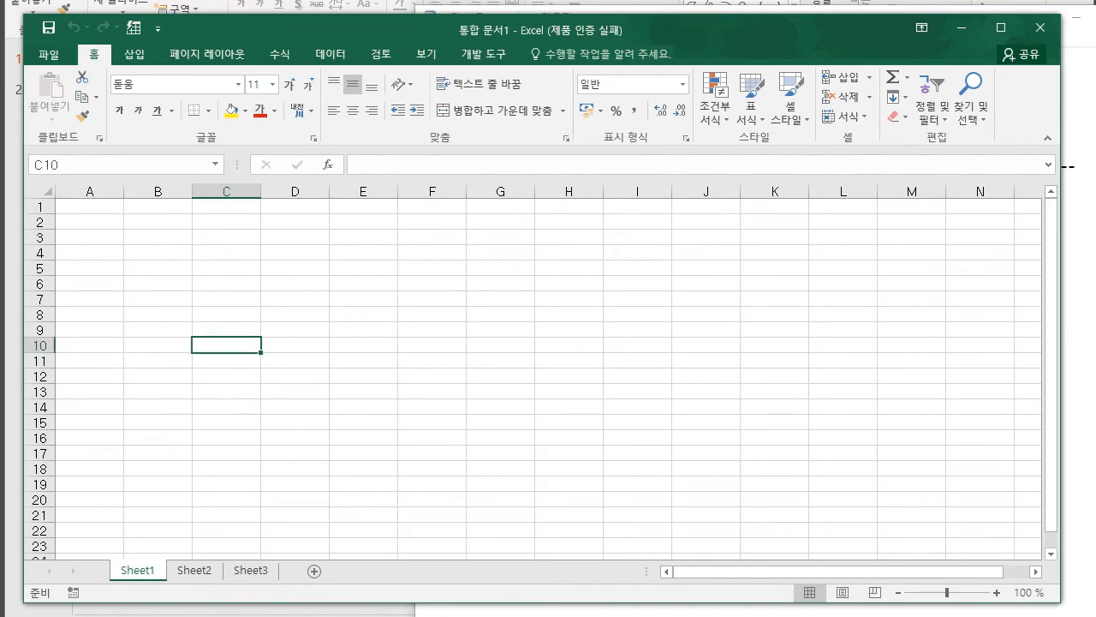
click(157, 223)
click(157, 268)
click(294, 268)
click(226, 268)
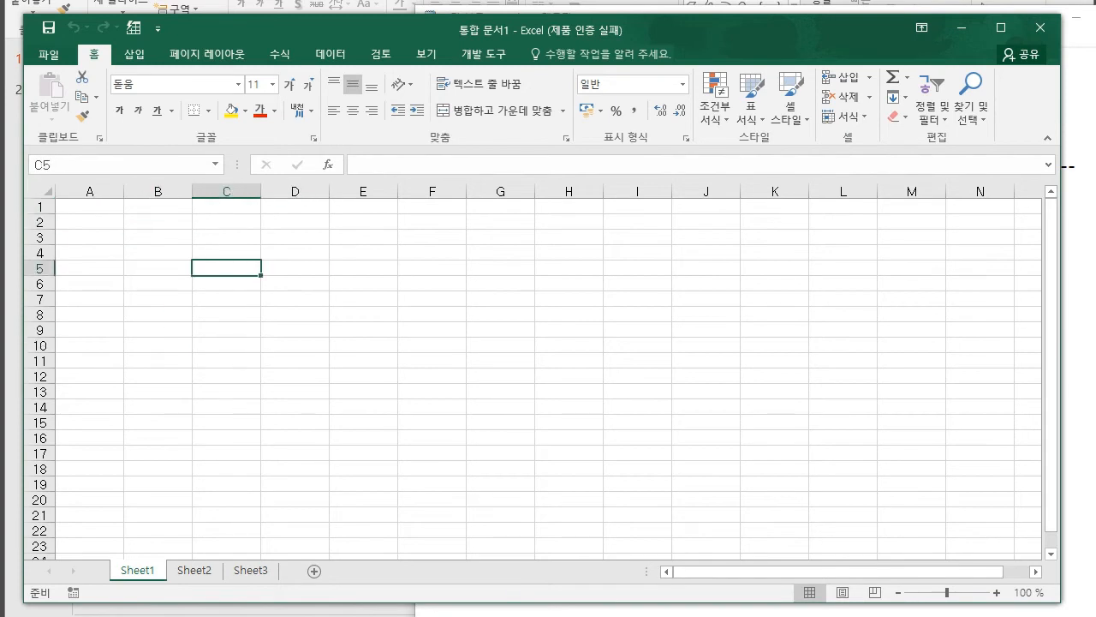
Step: Jump to the last column and last row of Sheet1 and back to A1 to examine the sheet's extent, ending on cell D9
key(ctrl+Right)
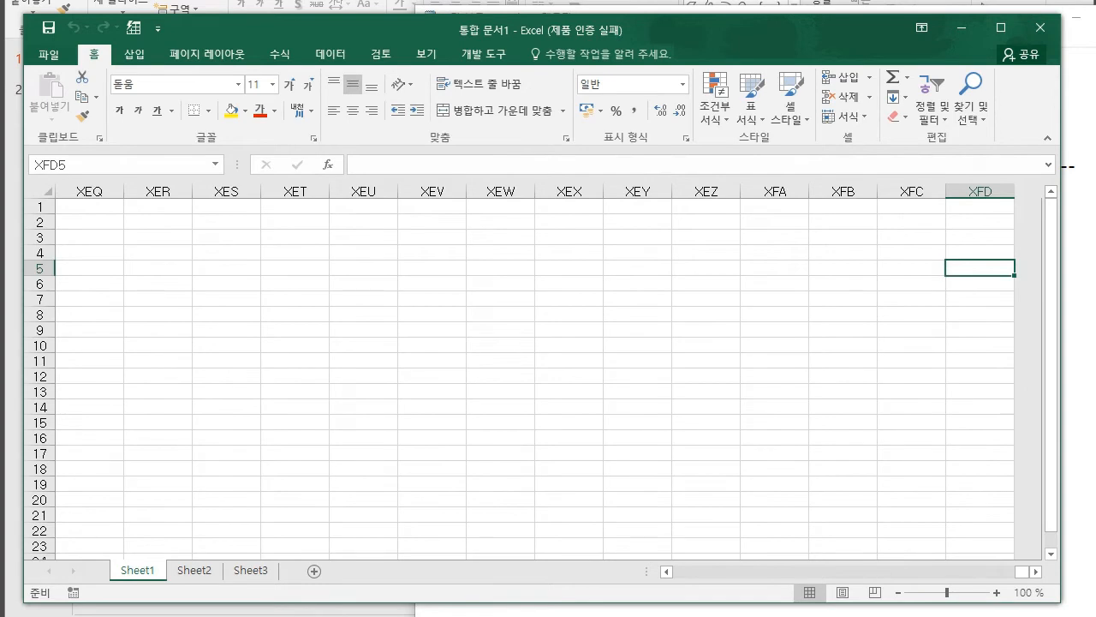
key(ctrl+Left)
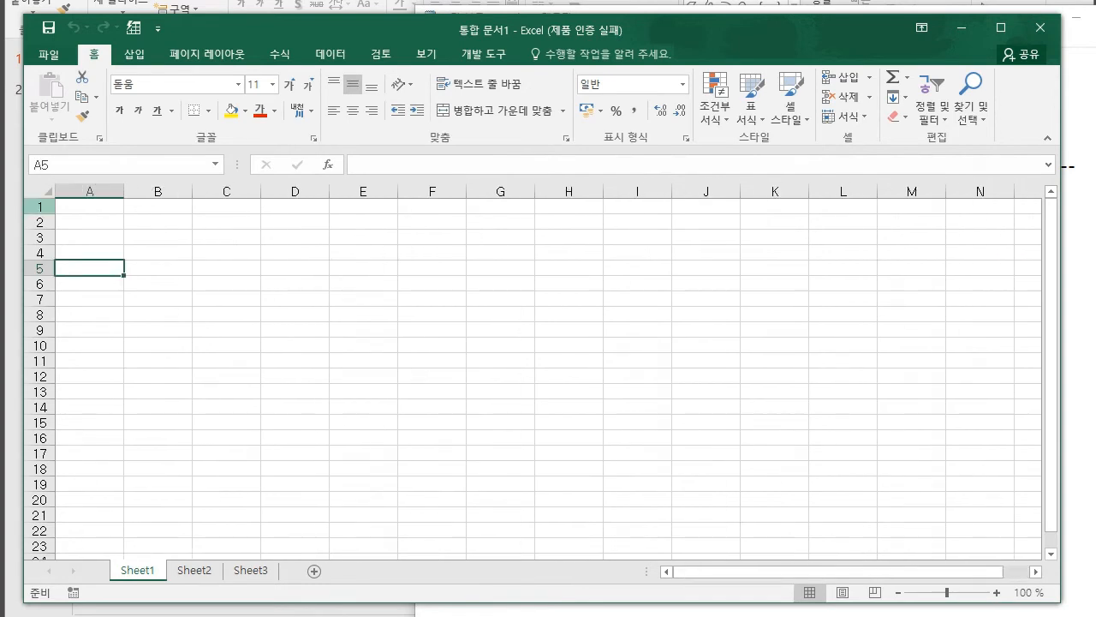
key(ctrl+Right)
key(ctrl+Down)
key(ctrl+Left)
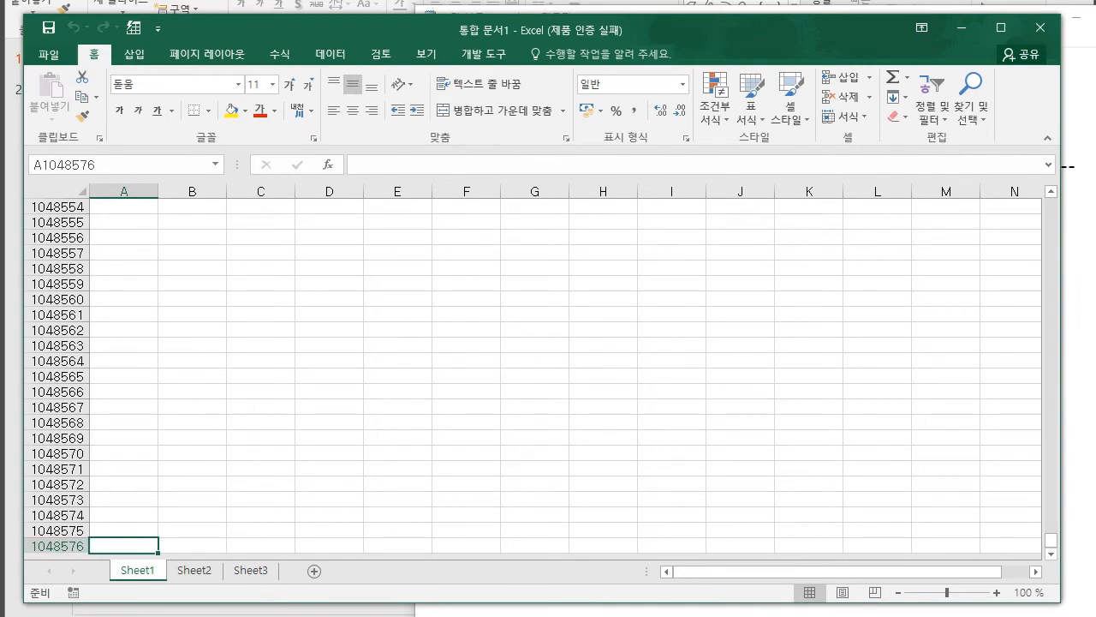
key(ctrl+Up)
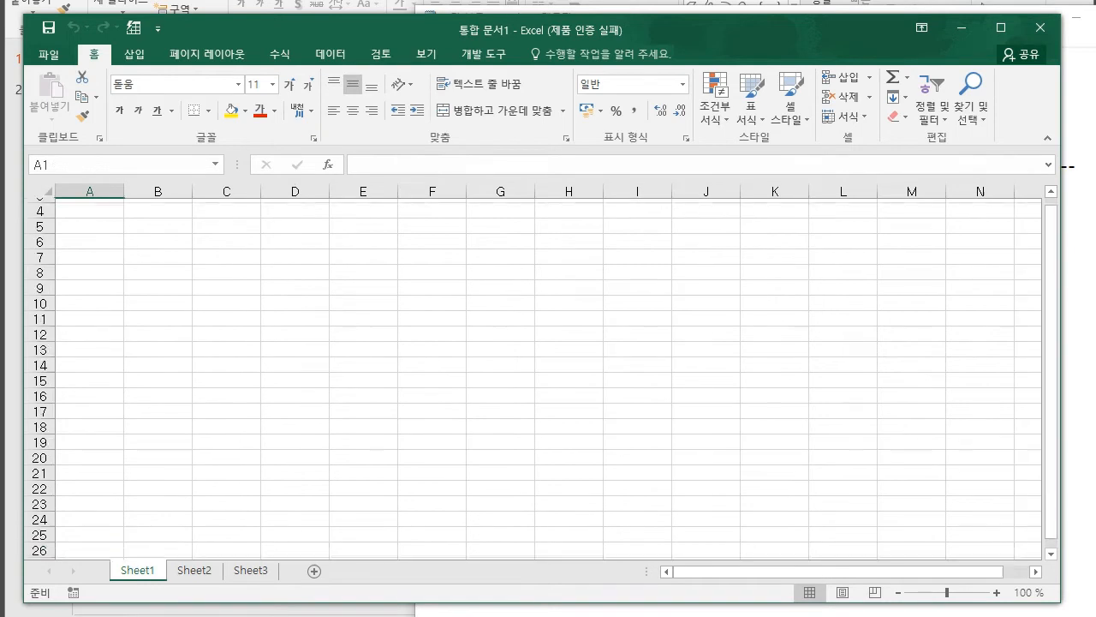
click(294, 329)
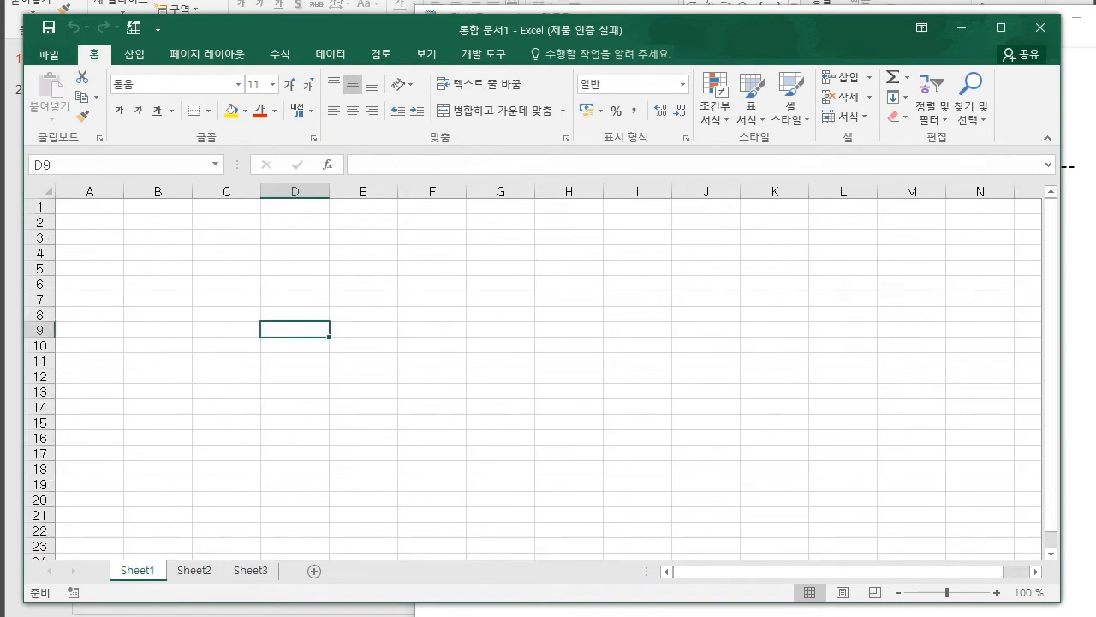
Step: Select the entire columns A, B, C and D one after another to show what a column is, ending on cell H8
click(90, 191)
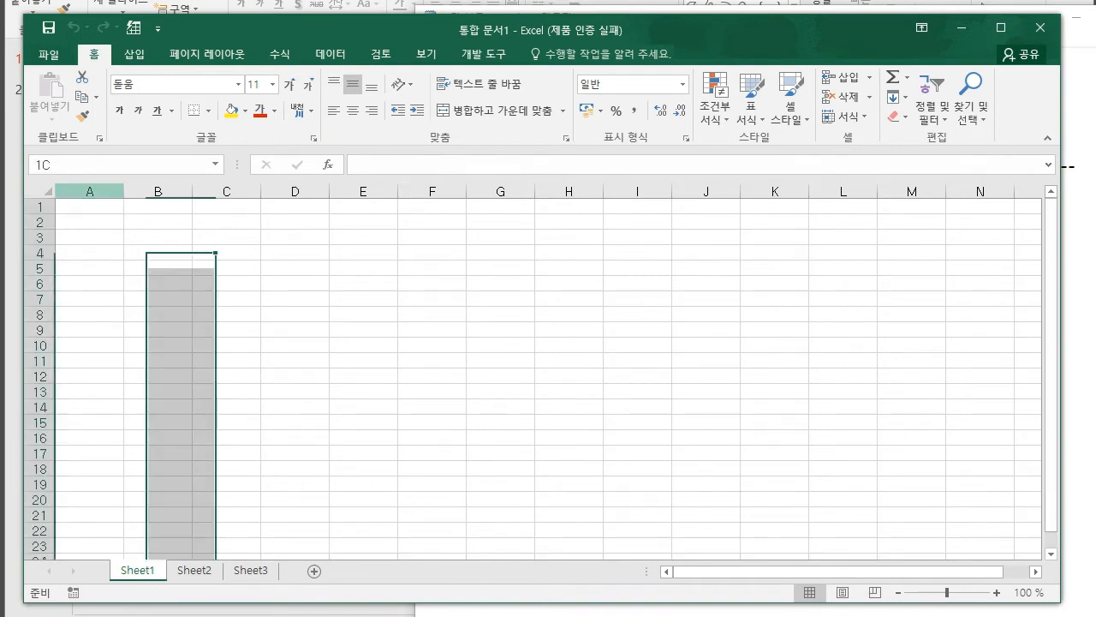
click(157, 191)
click(226, 191)
click(295, 191)
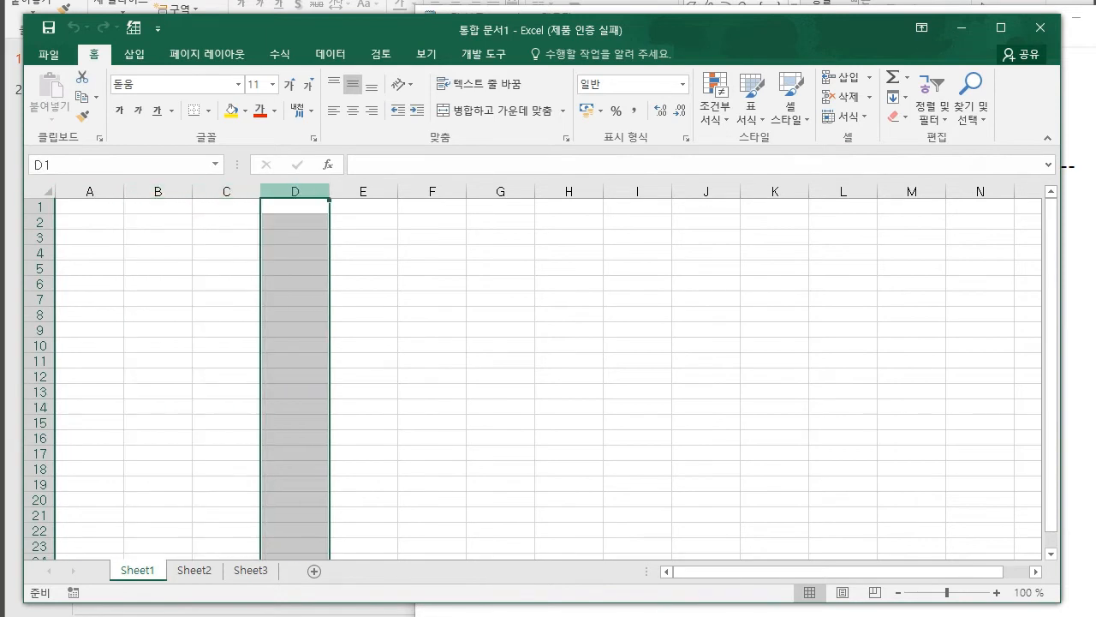
scroll(531, 377, down, 10)
scroll(531, 377, up, 10)
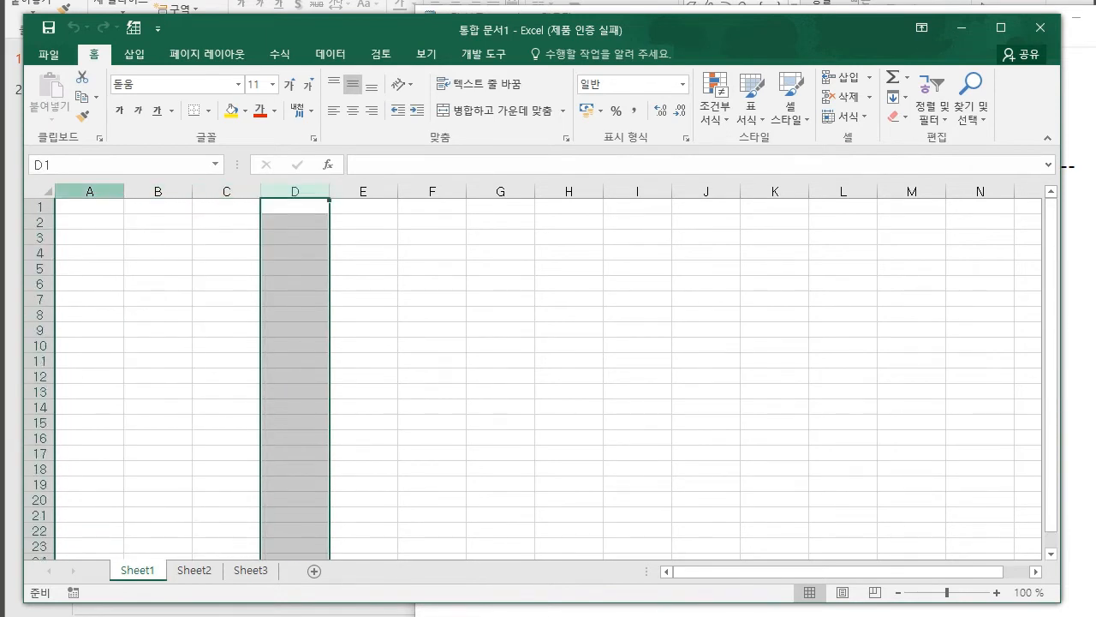
click(90, 191)
click(158, 191)
click(226, 191)
click(294, 191)
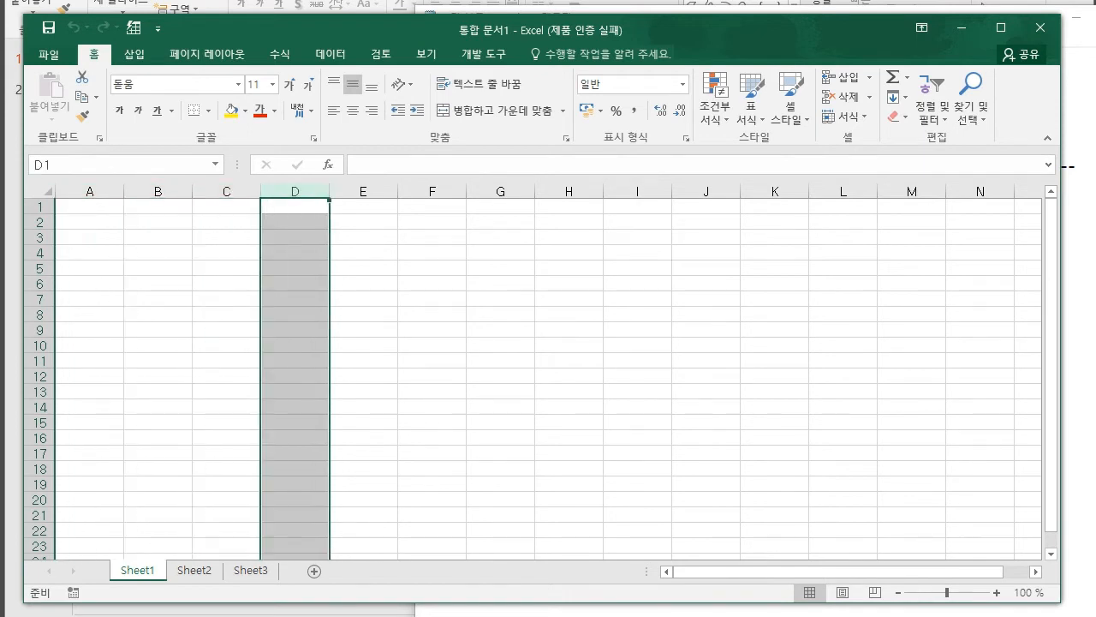
drag(621, 346, 589, 344)
click(569, 314)
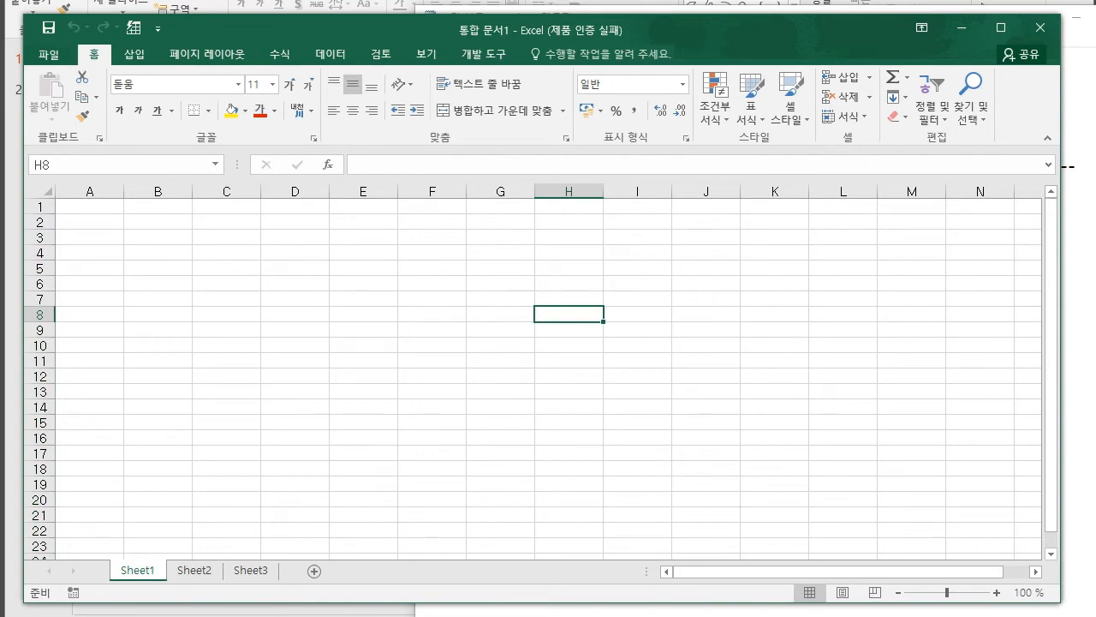
Step: Select entire rows among rows 1 to 5 one after another to show what a row is, ending on cell C9
click(40, 207)
click(40, 223)
click(40, 230)
click(41, 238)
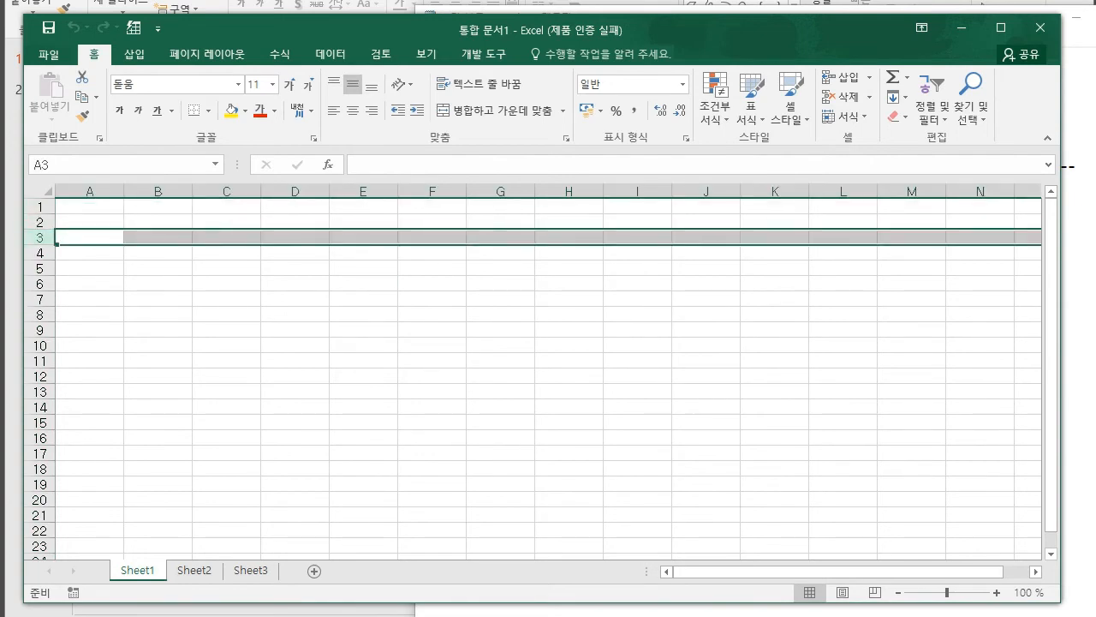
click(40, 223)
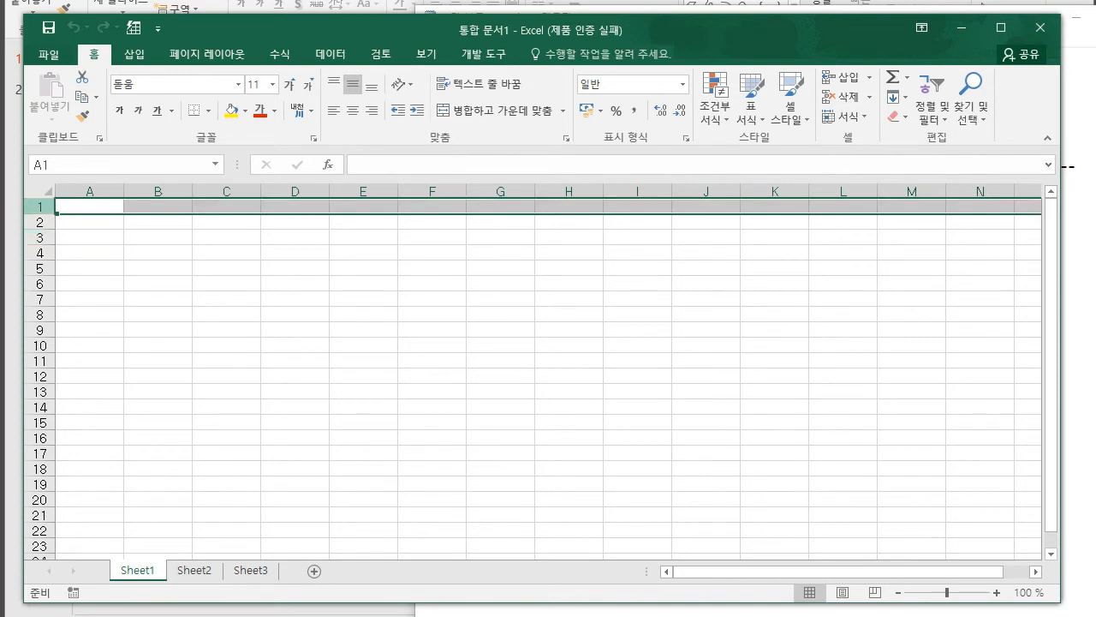
click(40, 207)
click(40, 223)
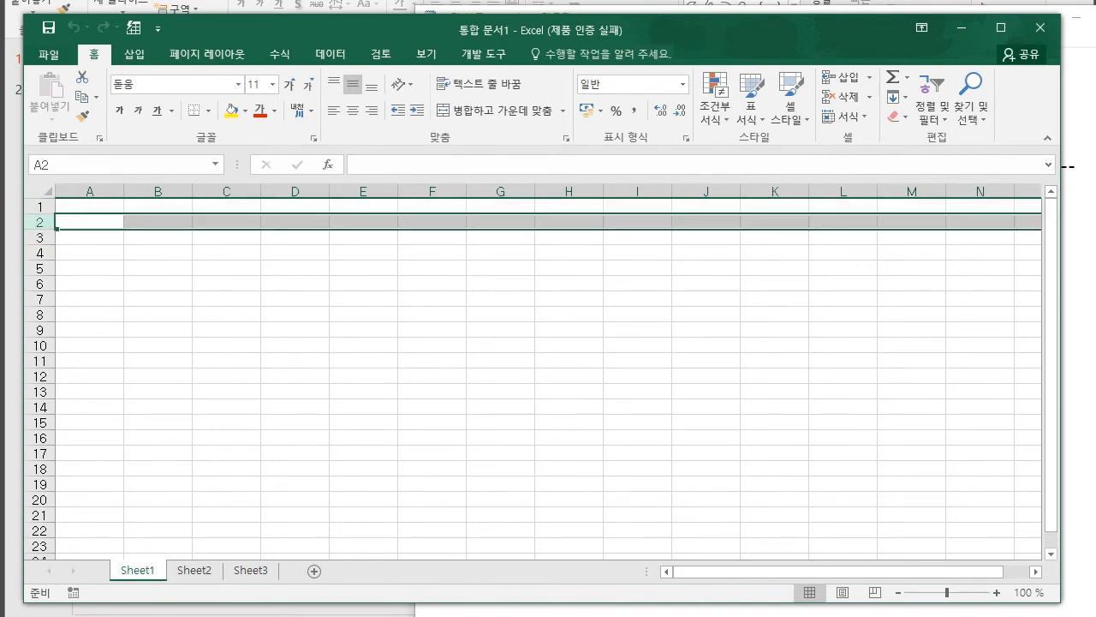
click(39, 253)
click(39, 268)
click(226, 330)
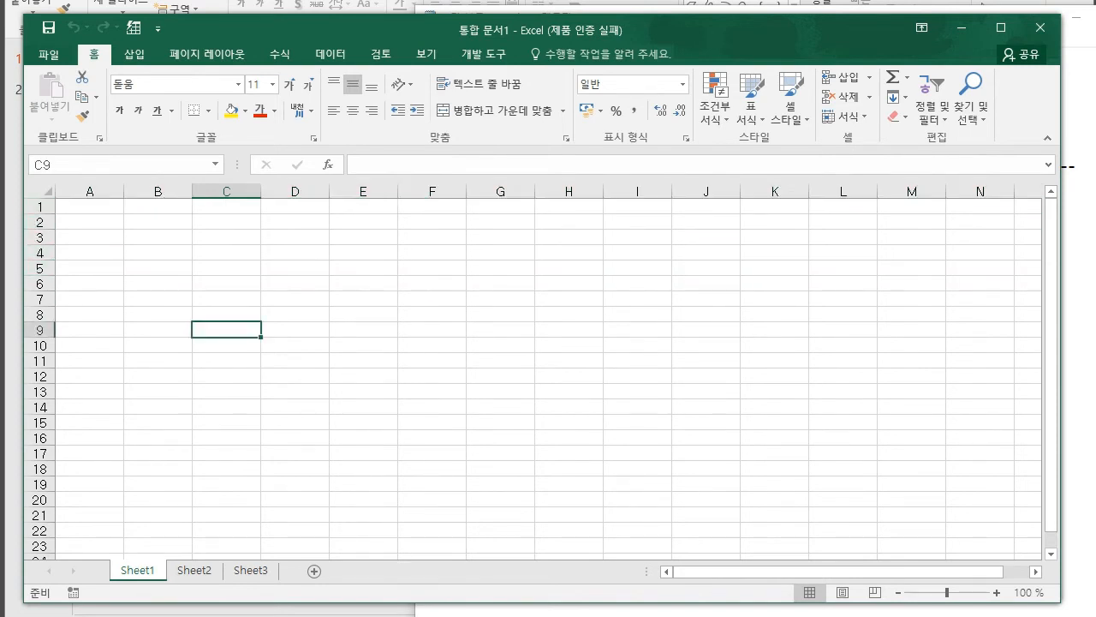
Step: Enlarge the Sheet1 display to 130 % and select cell D5
scroll(226, 330, up, 2)
drag(206, 313, 265, 312)
scroll(283, 321, down, 3)
click(369, 372)
scroll(369, 364, up, 3)
click(369, 332)
click(369, 293)
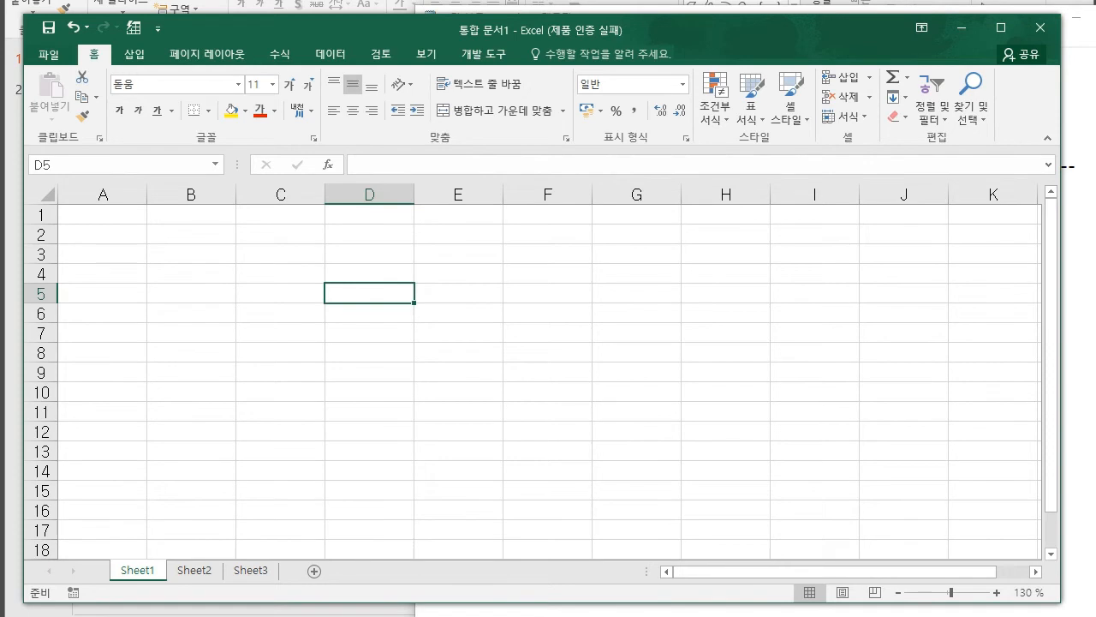
Step: Switch to the 2강 부록 notes in Notepad, highlight the term 셀, and return to Excel
key(alt+Tab)
double_click(461, 268)
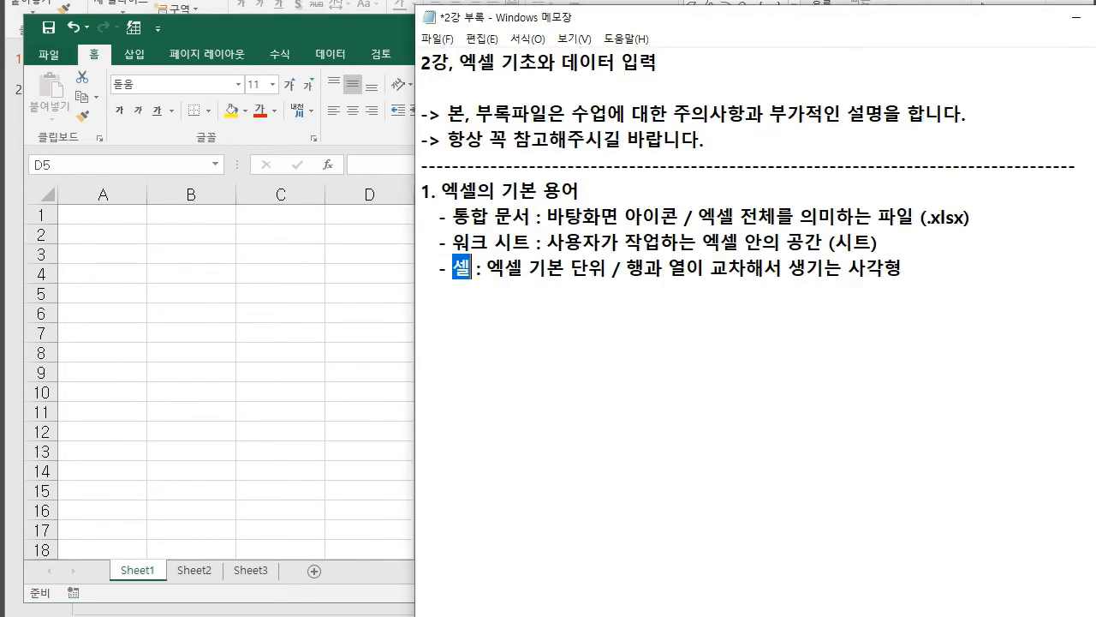
key(alt+Tab)
Step: Select row 1, column A and their intersection cell A1, ending on cell C5
click(41, 215)
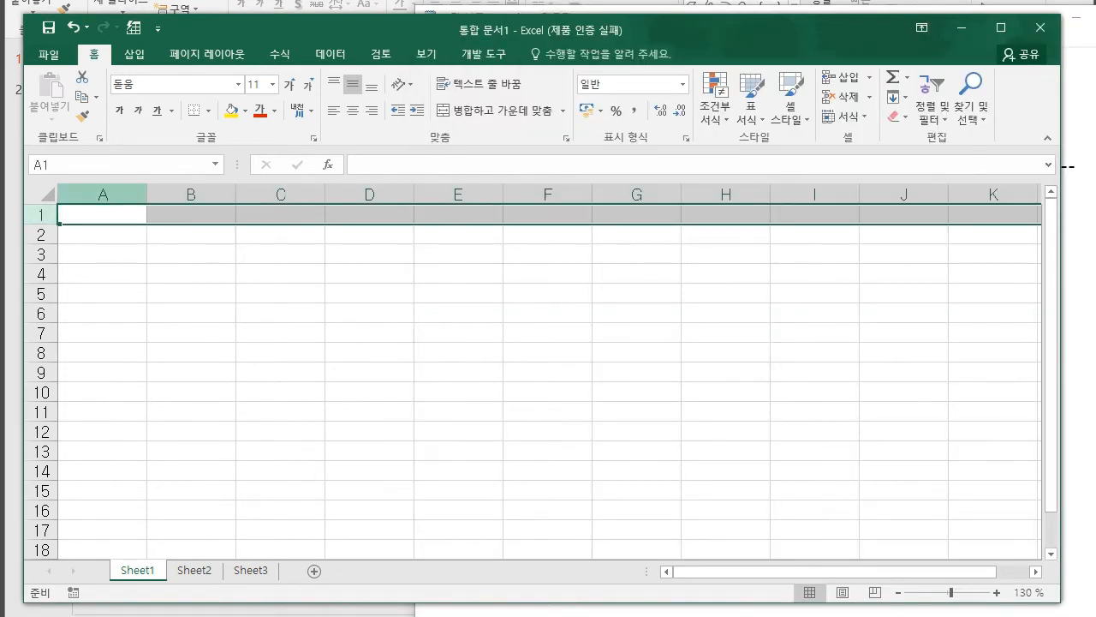
click(103, 194)
click(103, 215)
click(280, 293)
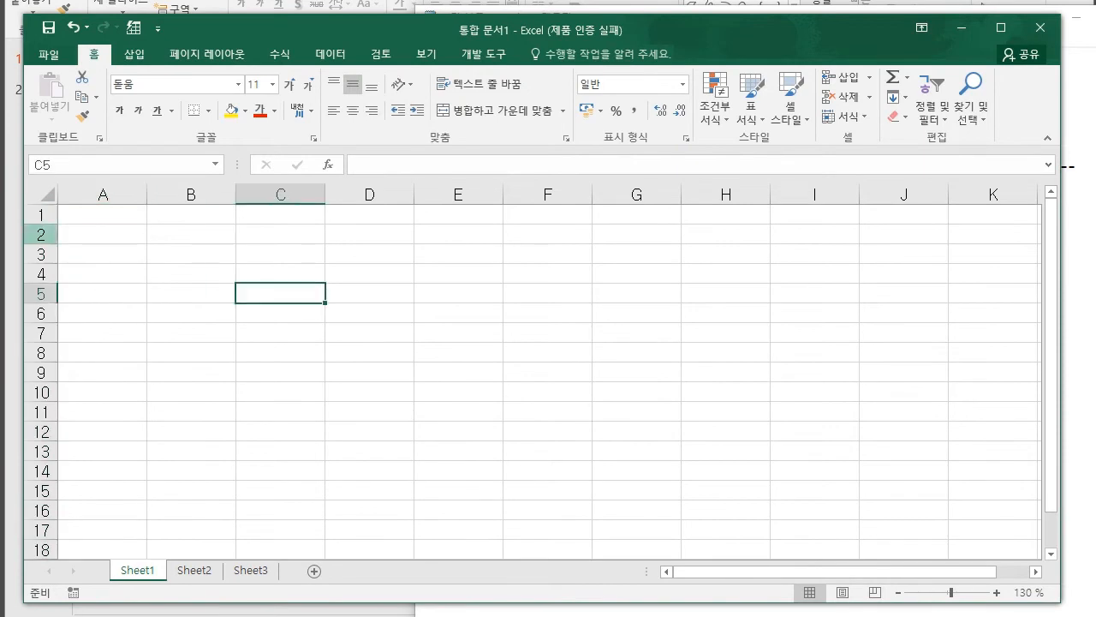
Step: Select row 2 and column B together and point out their intersection at cell B2
click(42, 235)
ctrl+click(191, 194)
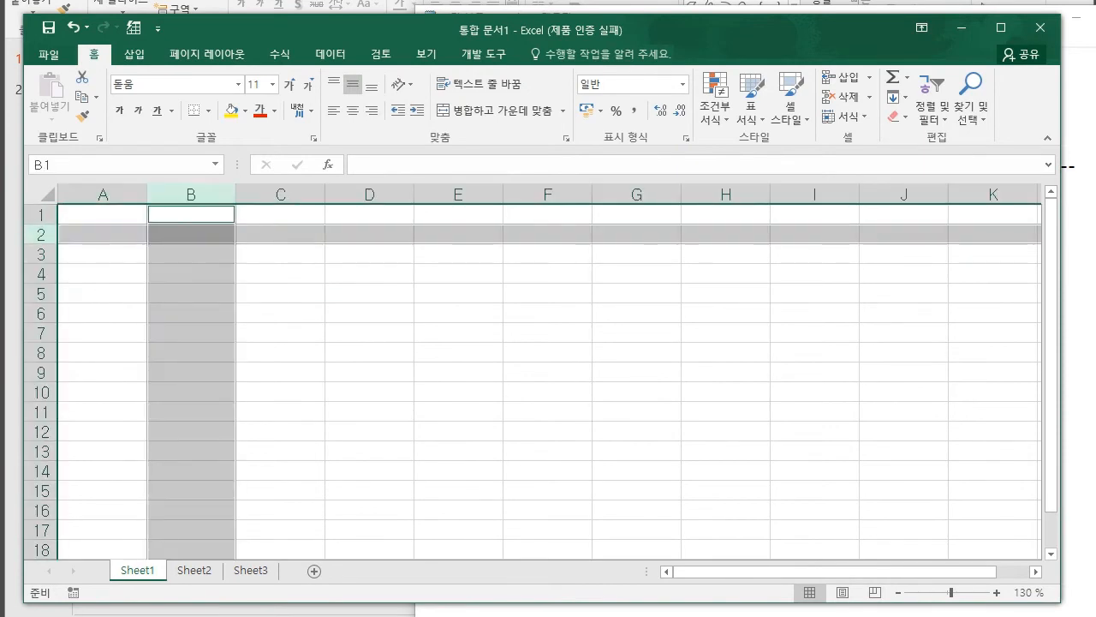
ctrl+click(191, 234)
ctrl+click(191, 234)
ctrl+click(191, 234)
ctrl+click(191, 235)
ctrl+click(191, 235)
Step: Select various single cells such as D4, C3, D5, C6 and B2 as examples of cells, ending on A1
drag(449, 333, 385, 333)
click(369, 274)
click(281, 254)
click(369, 293)
click(102, 215)
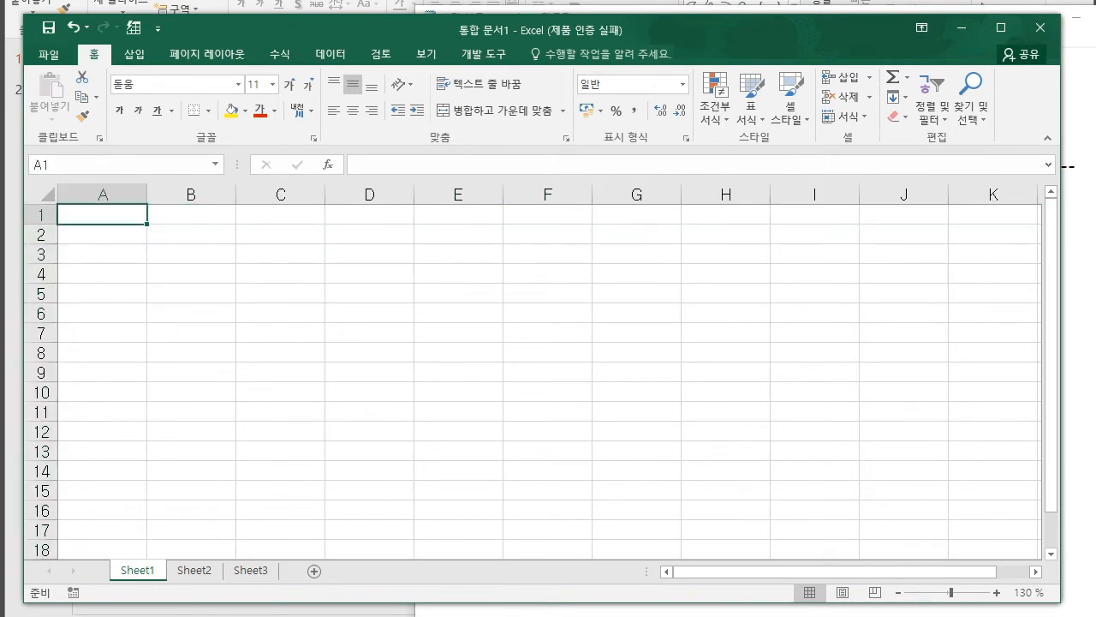
click(281, 313)
click(281, 274)
click(191, 235)
click(103, 215)
Step: Switch to the Notepad notes and add the heading "2. 엑셀의 기본 데이터 입력" after a blank line below the 셀 entry
key(alt+Tab)
key(Return)
key(Return)
text(2. 엑셀)
text(의 기본 데이터 입력)
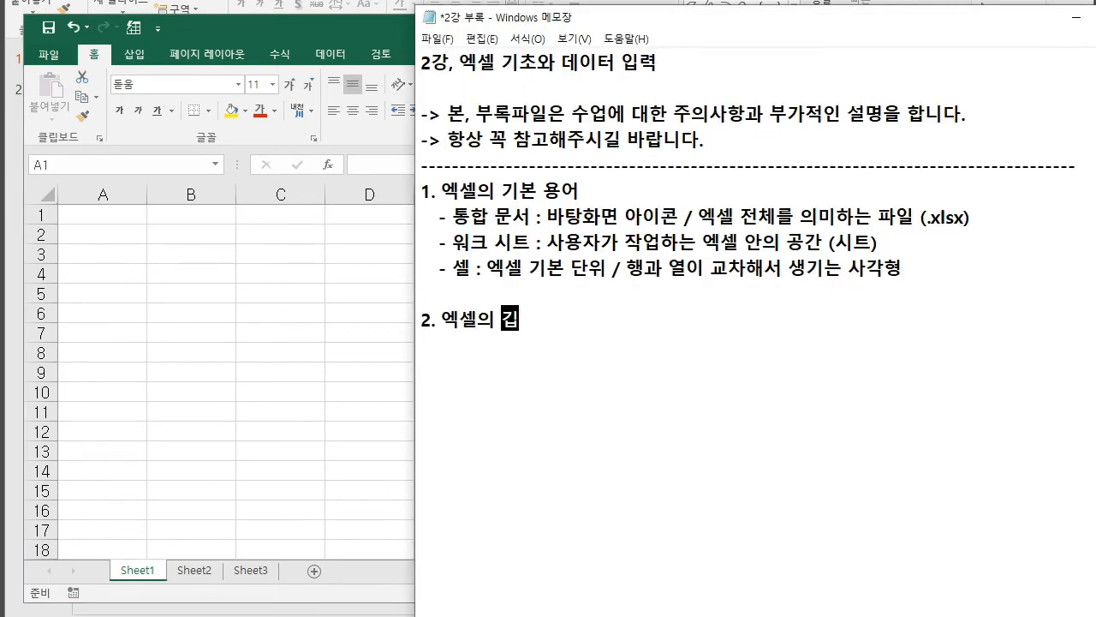
key(Return)
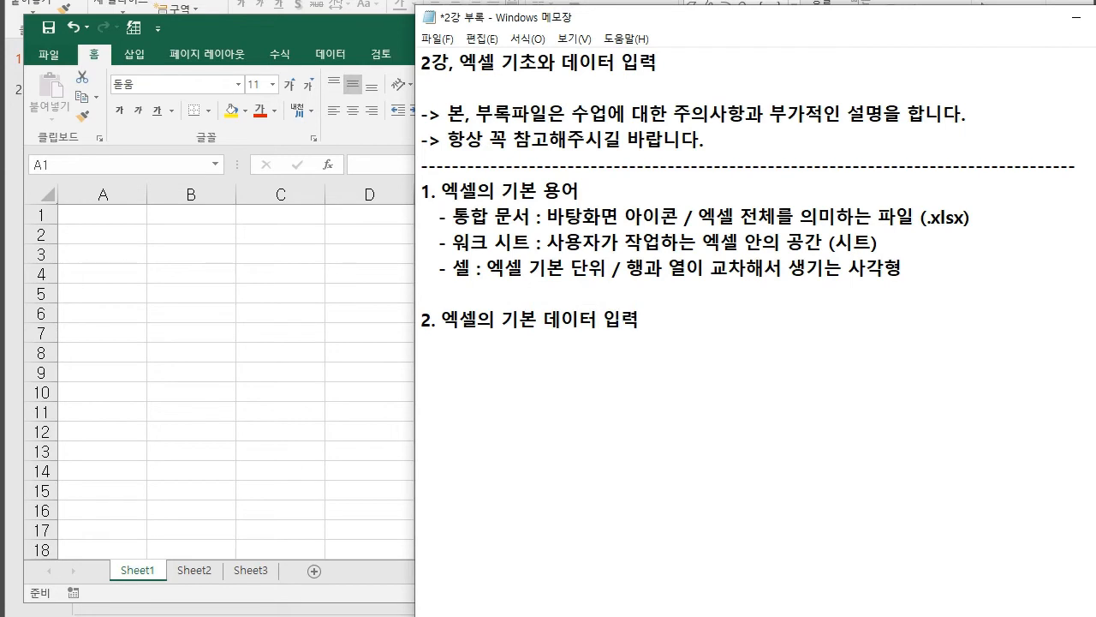
Step: Add the line "- 키보드 이용 / ENTER 키를 이용해서 밑으로 포인터를 이동" under heading 2
text(- 키보드 이용 / )
text(ENTER 키를 이용해서 다)
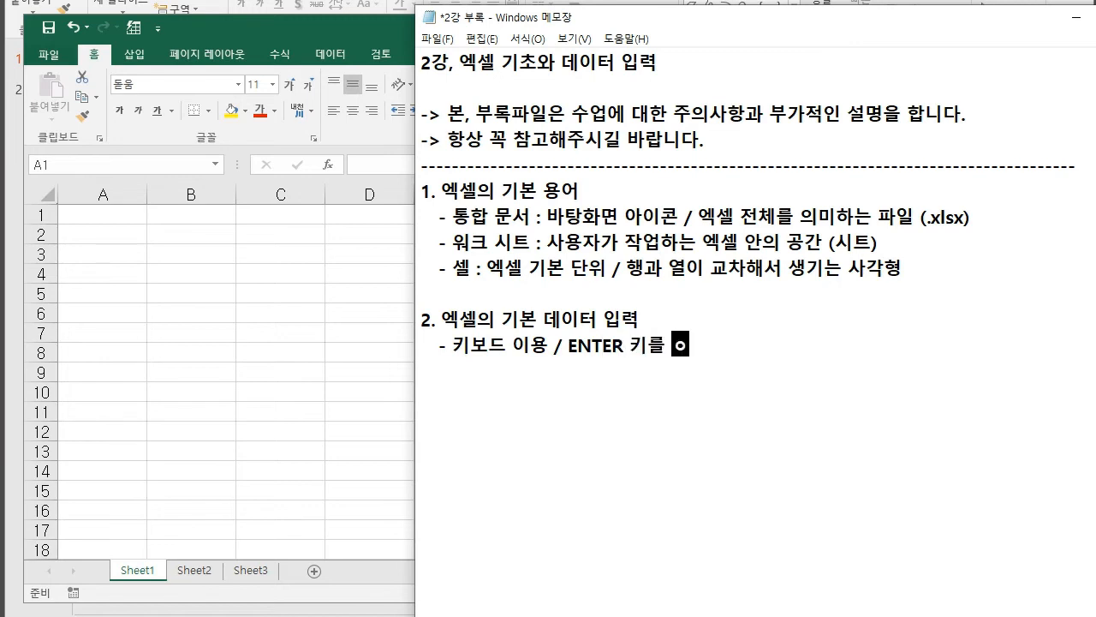
key(BackSpace)
key(BackSpace)
text(밑으로 포인)
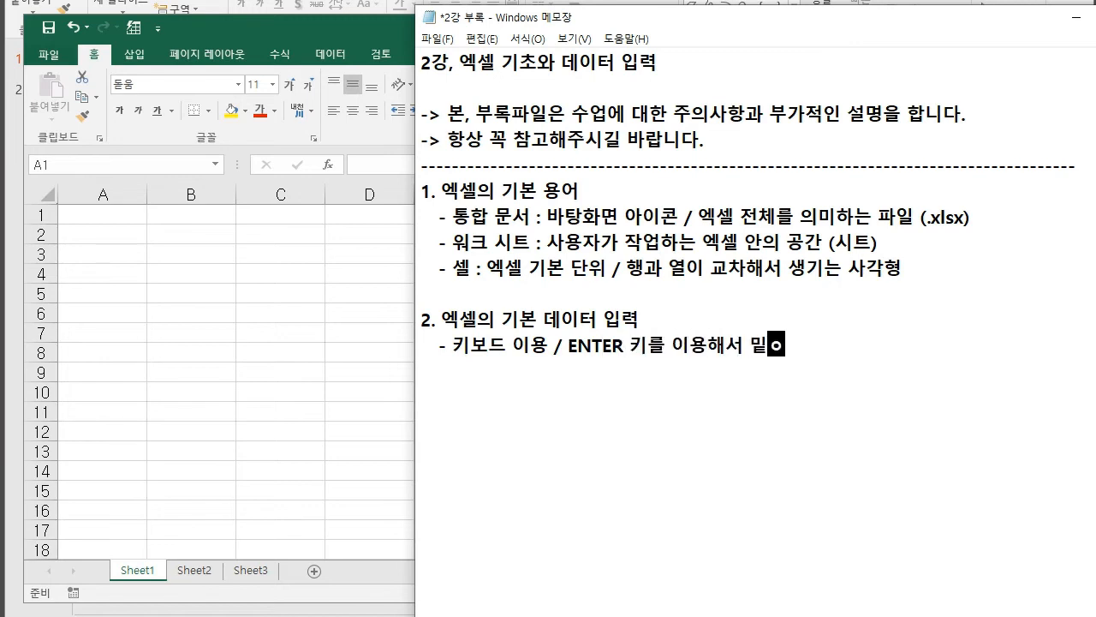
text(터를 이동)
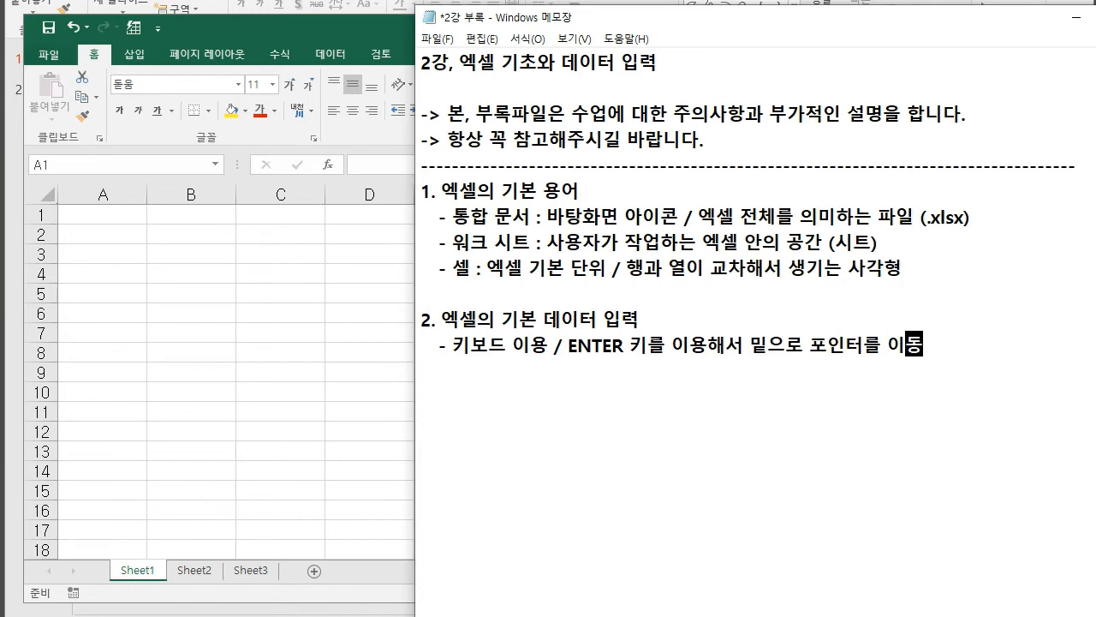
Step: Add the line "- Tab 키를 이용해서 오른쪽으로 포인터를 이동" below the ENTER key line
text(   - Tab 키를 이ㅛㅇㅇㅎ)
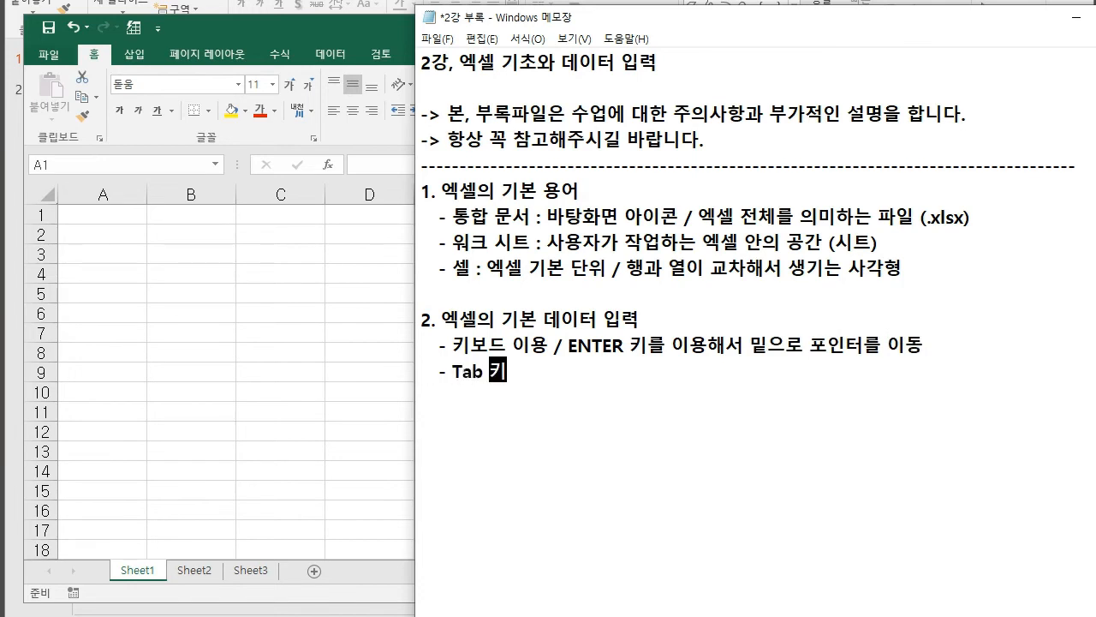
key(BackSpace)
key(BackSpace)
key(BackSpace)
key(BackSpace)
text(용해)
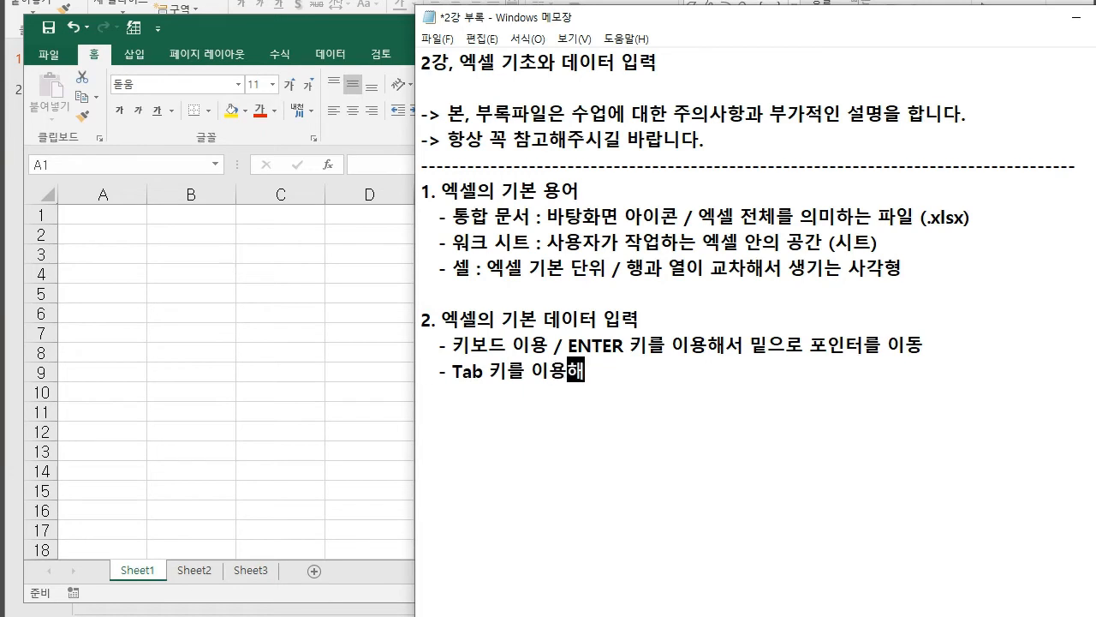
text(서 오른쪽으로 포인터를 이동)
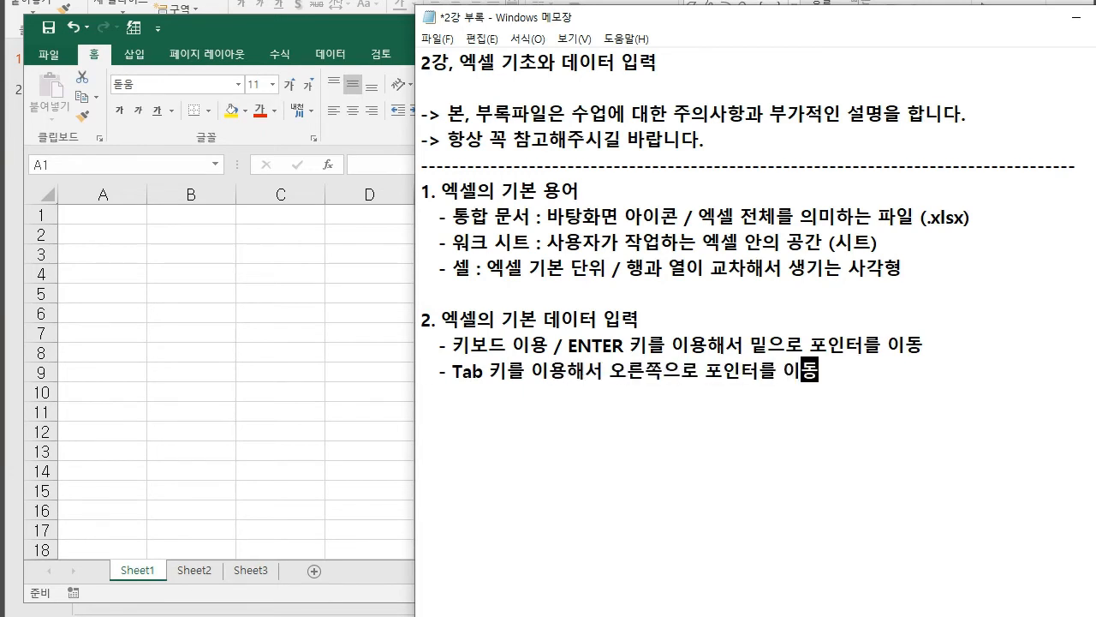
Step: Switch to the Excel workbook and enter 123 in A1 and 가나다 in A2
key(alt+Tab)
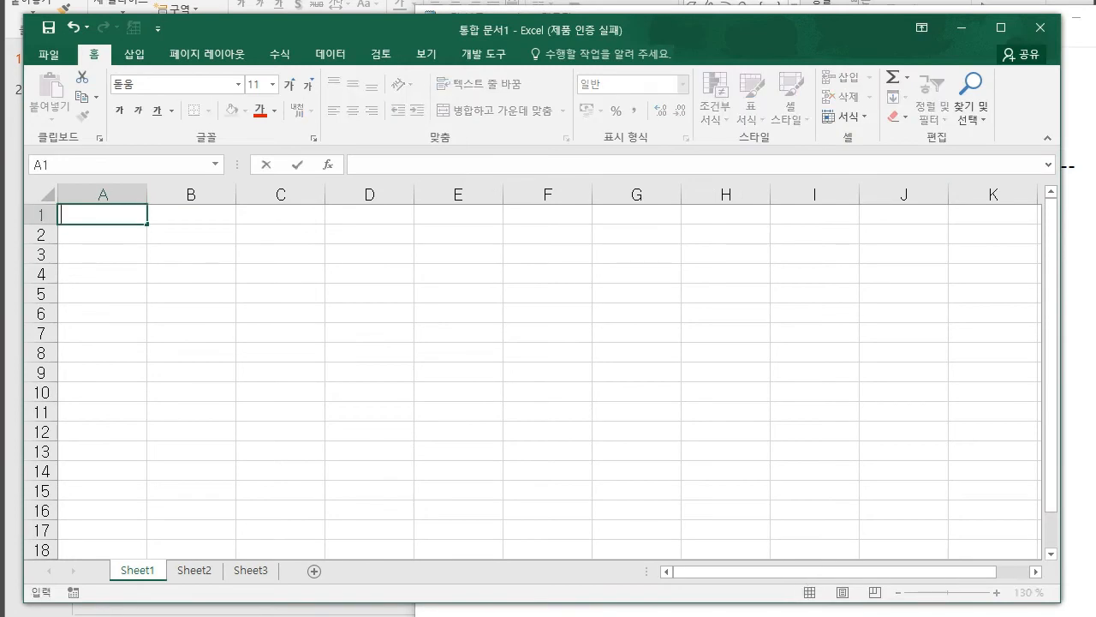
key(Return)
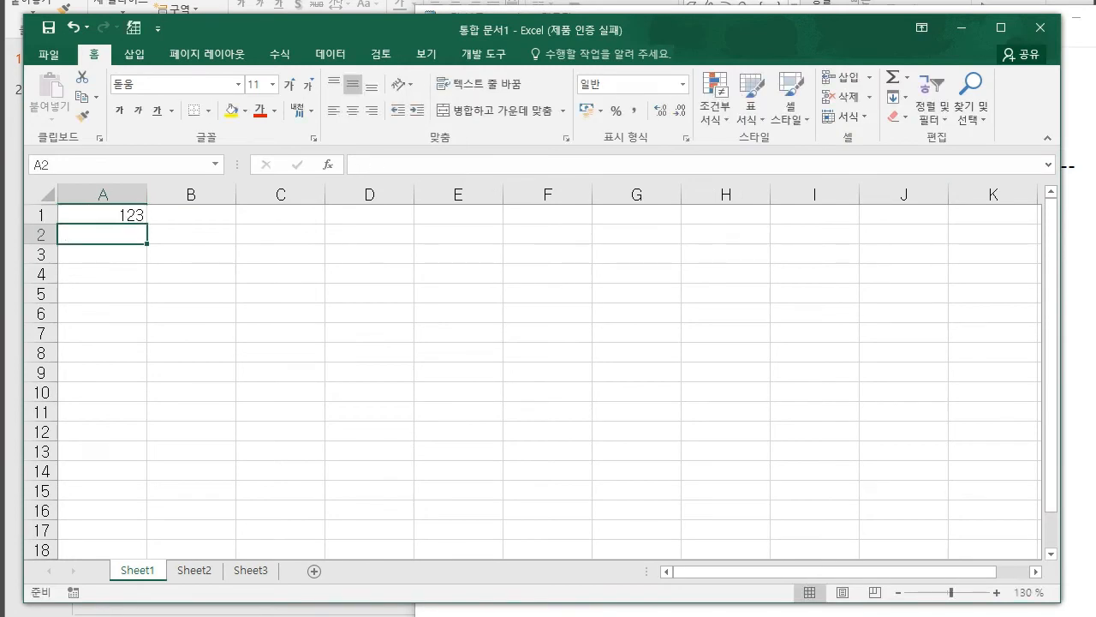
text(가나다)
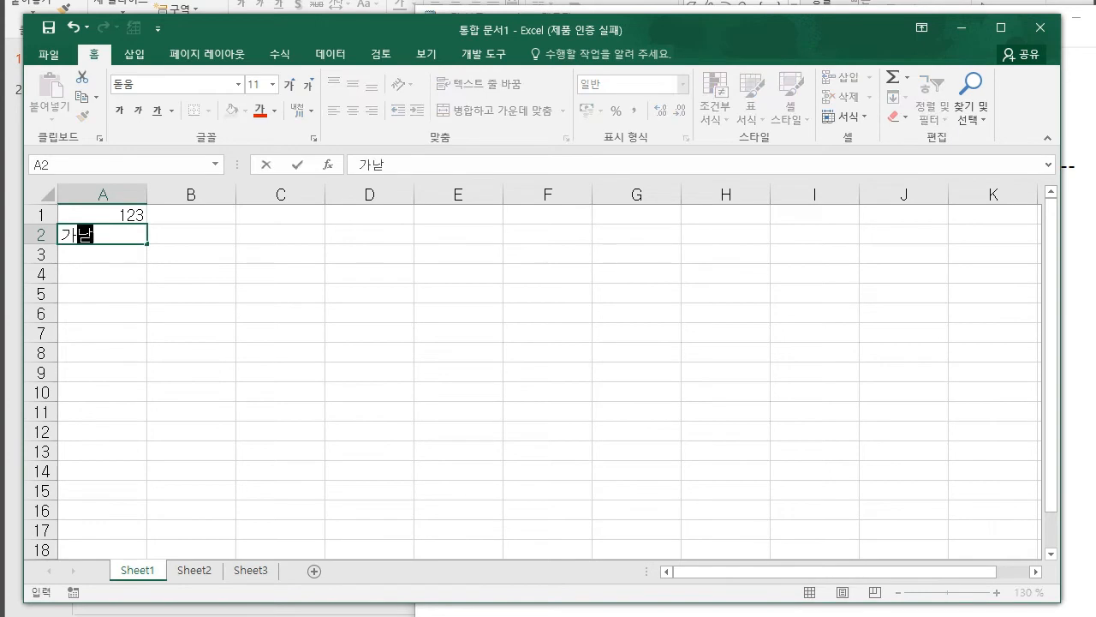
key(Return)
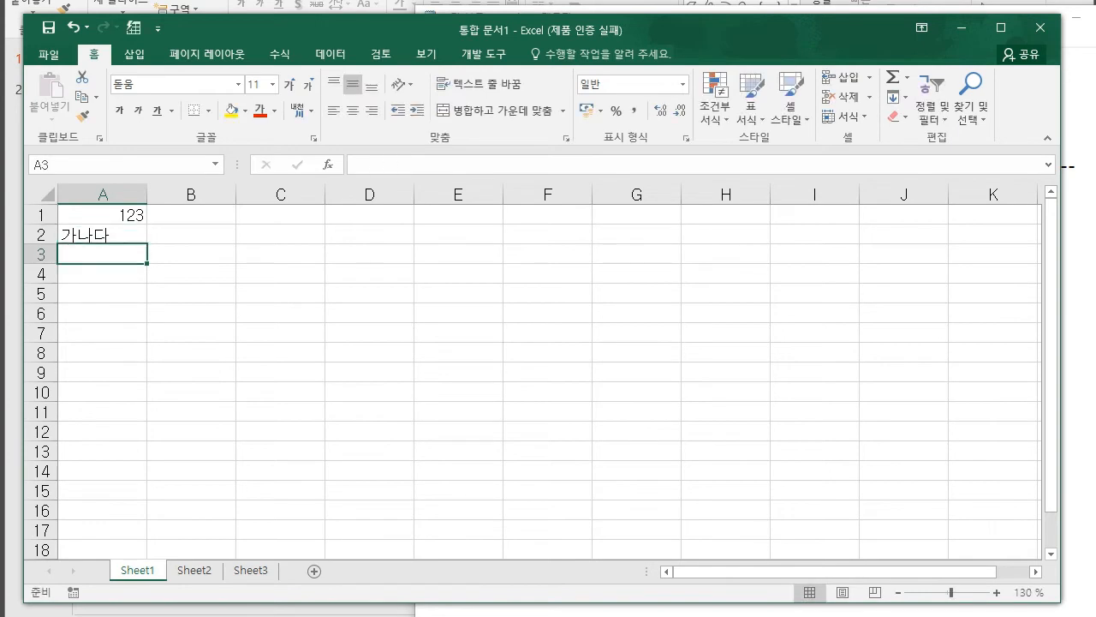
Step: Fill cells A3 to A8 downward with 아, 아, 가나다, 나, 자 and 다
text(아)
key(Return)
text(아)
key(Return)
text(가나다)
key(Return)
text(나 자)
key(Return)
text(다)
key(Return)
Step: Return to the first row and enter 123 in B1, 아 in C1 and 아다 in D1
key(Up)
key(Up)
key(Up)
key(Up)
key(Up)
key(Up)
key(Up)
key(Up)
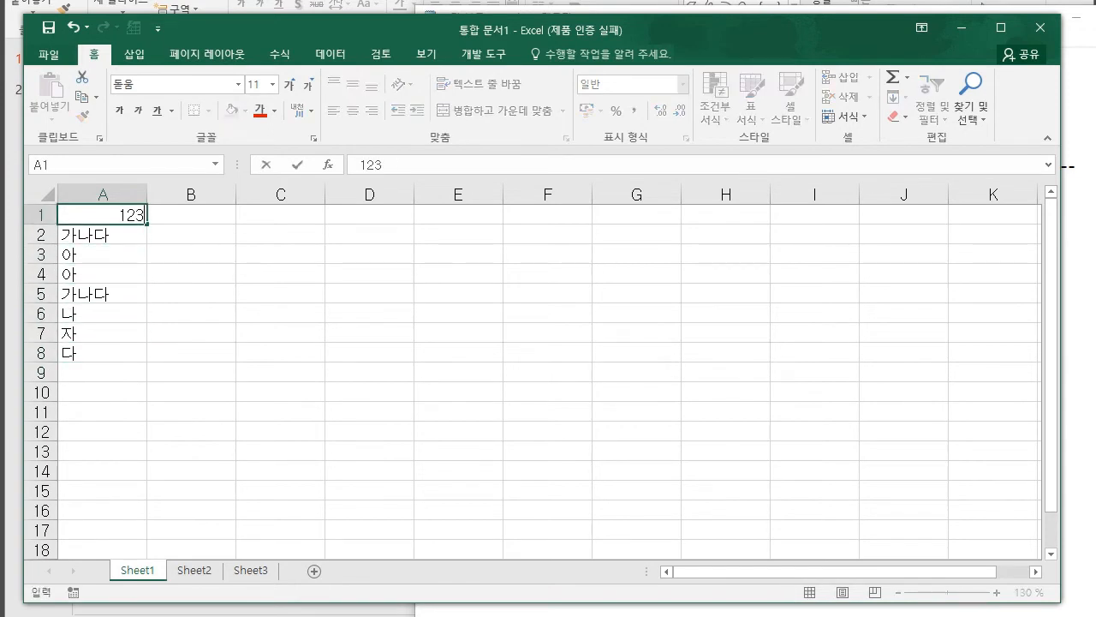
click(102, 234)
key(Up)
key(Right)
text(123)
key(Right)
text(아)
key(Right)
text(알)
text(다)
key(Right)
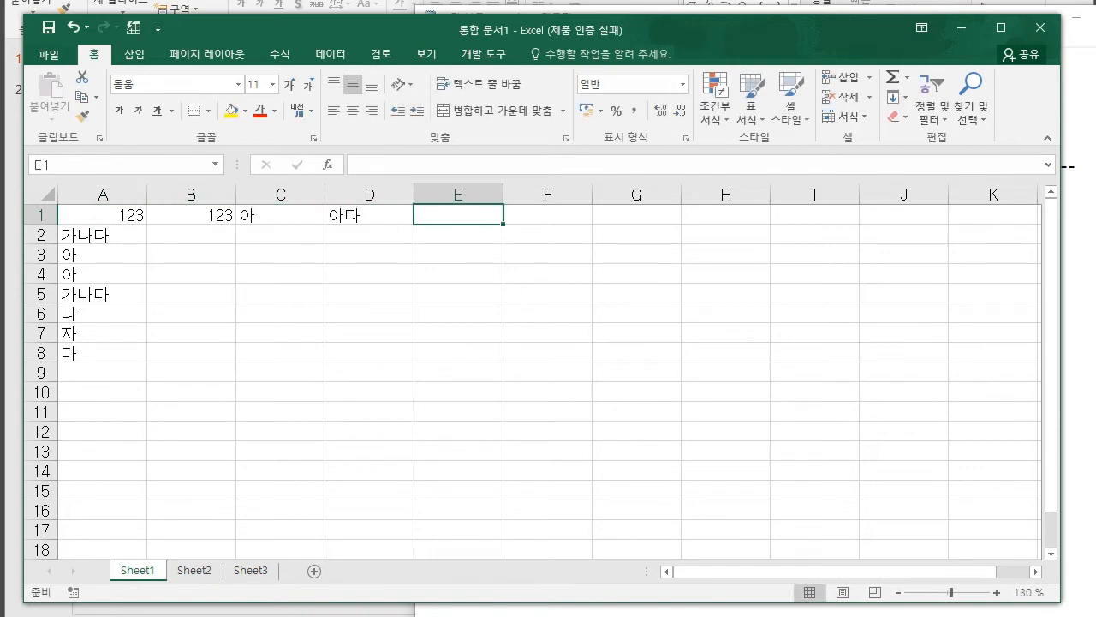
Step: Continue the first row with 파 in E1, 타 in F1 and 타 in G1, and select D4
text(파)
key(Tab)
text(타)
key(Tab)
text(타)
key(Return)
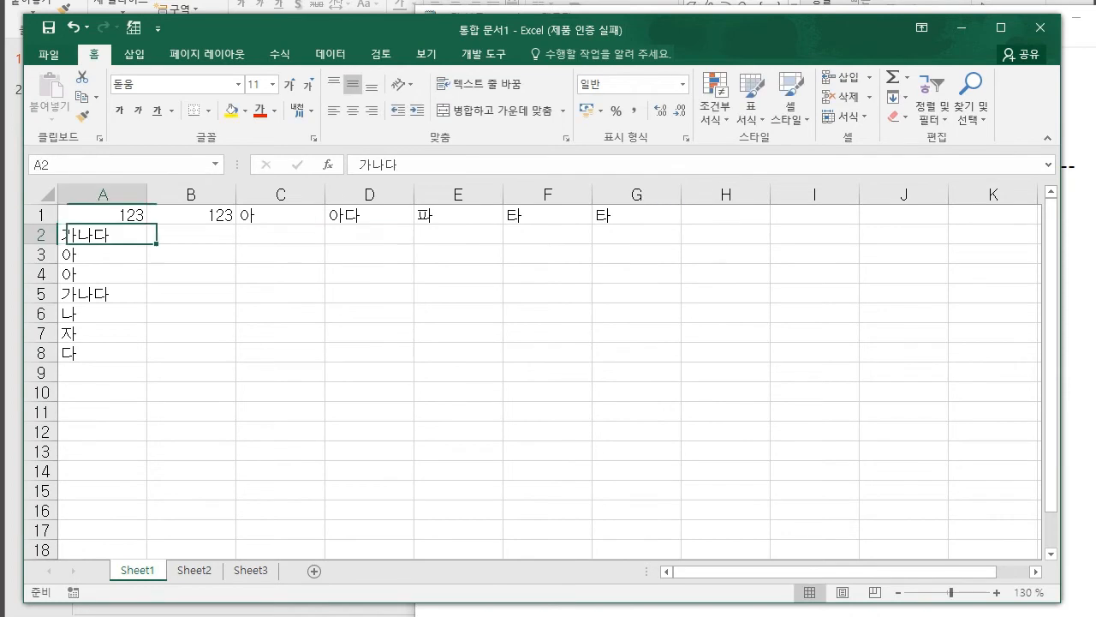
click(280, 334)
click(369, 274)
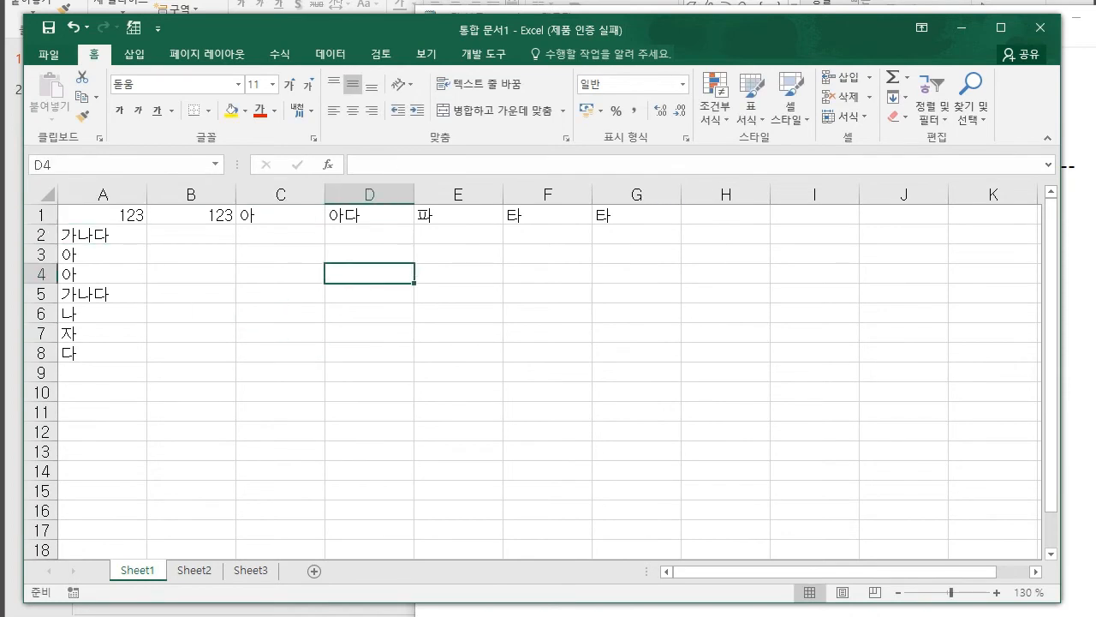
Step: Switch to the Notepad notes and add the line "- 삭제 : 전체를 드래그로 잡으셔서 Delete 키를 누릅니다." under heading 2
key(alt+Tab)
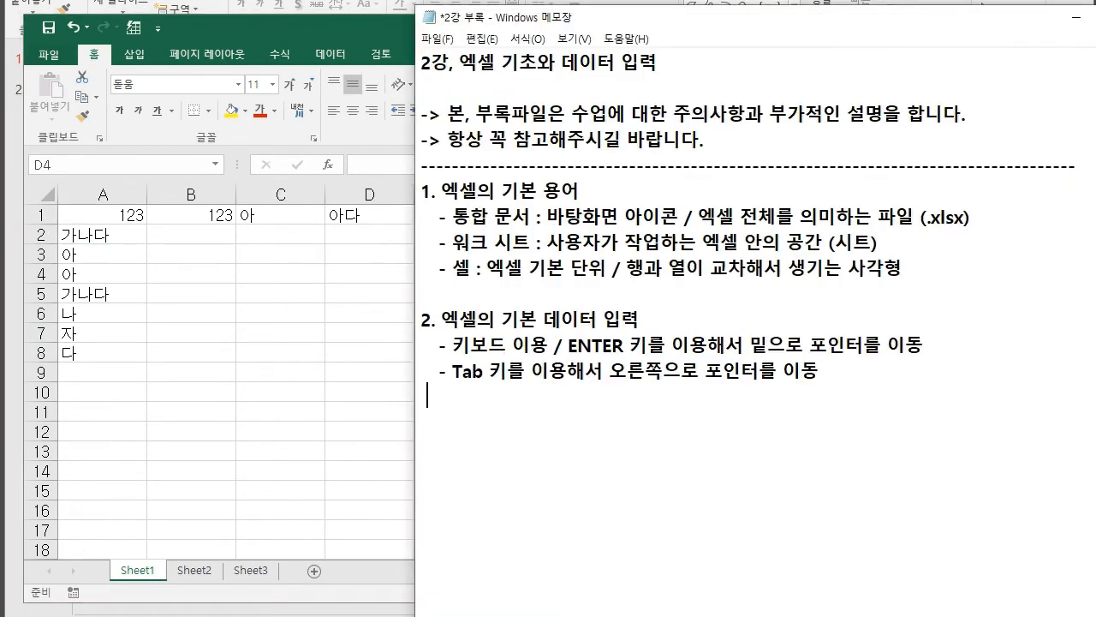
text(삭제 : 전체르)
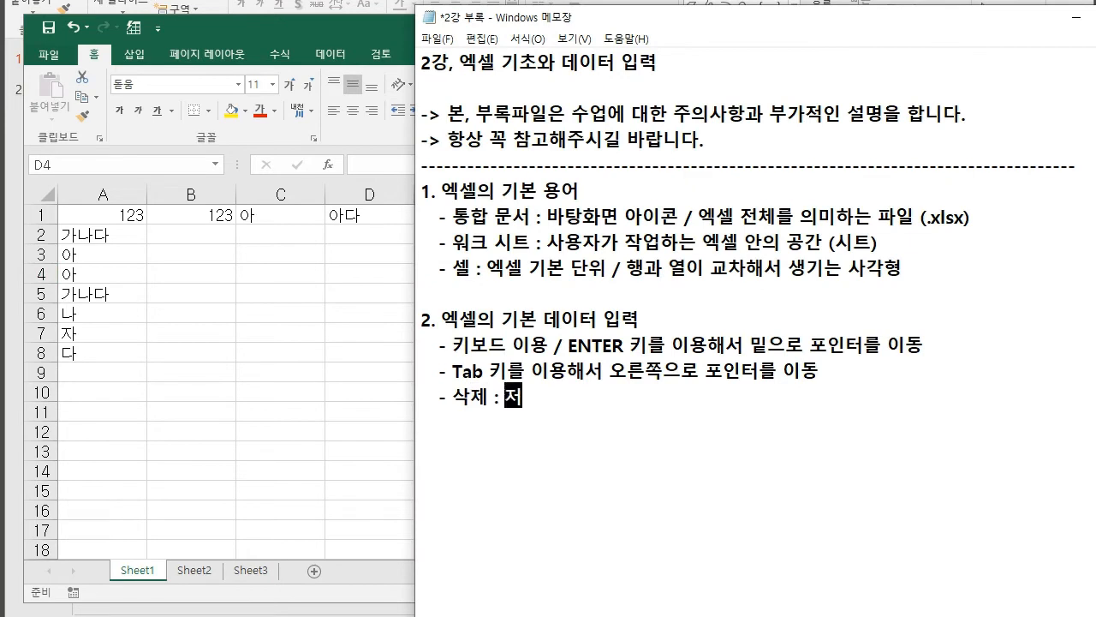
text( 드래그로 잡의)
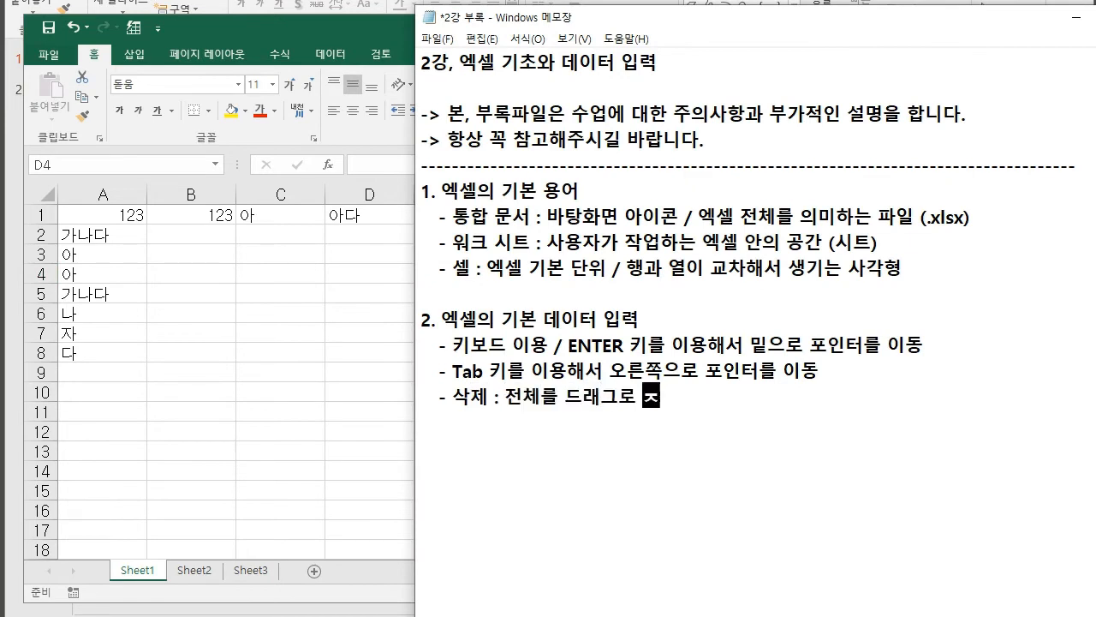
key(BackSpace)
text(셔서 De)
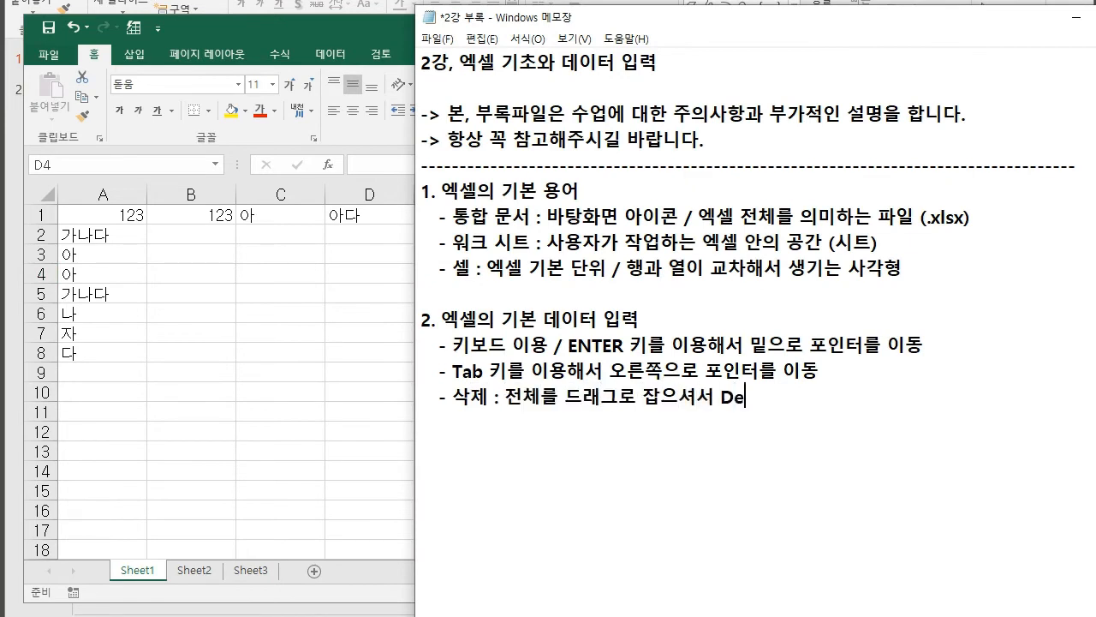
text(lete 키를 )
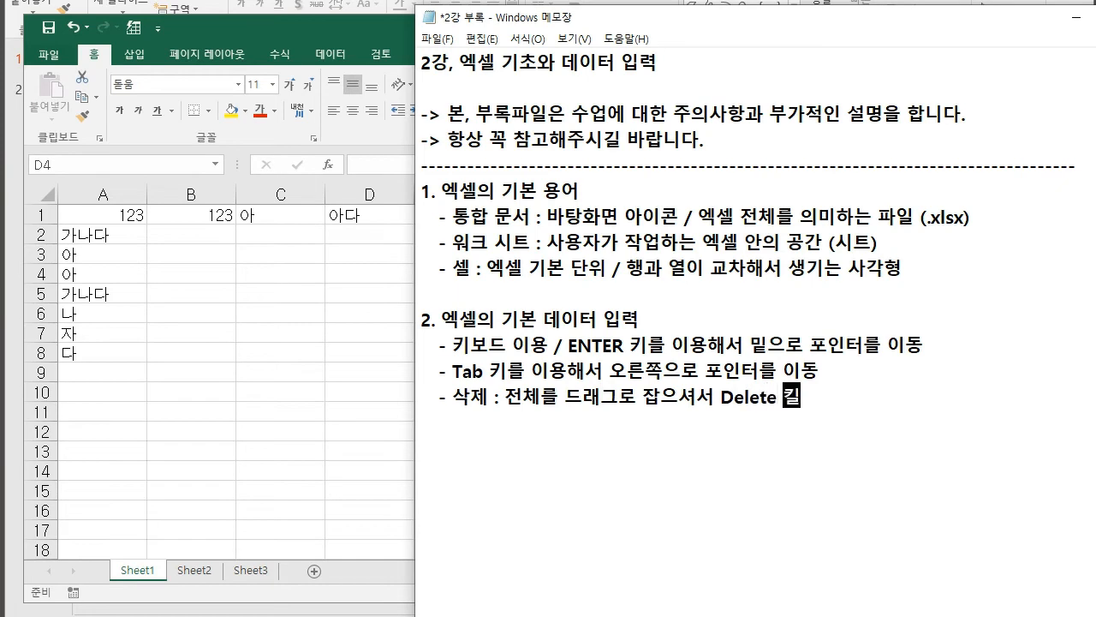
text(누릅니다.)
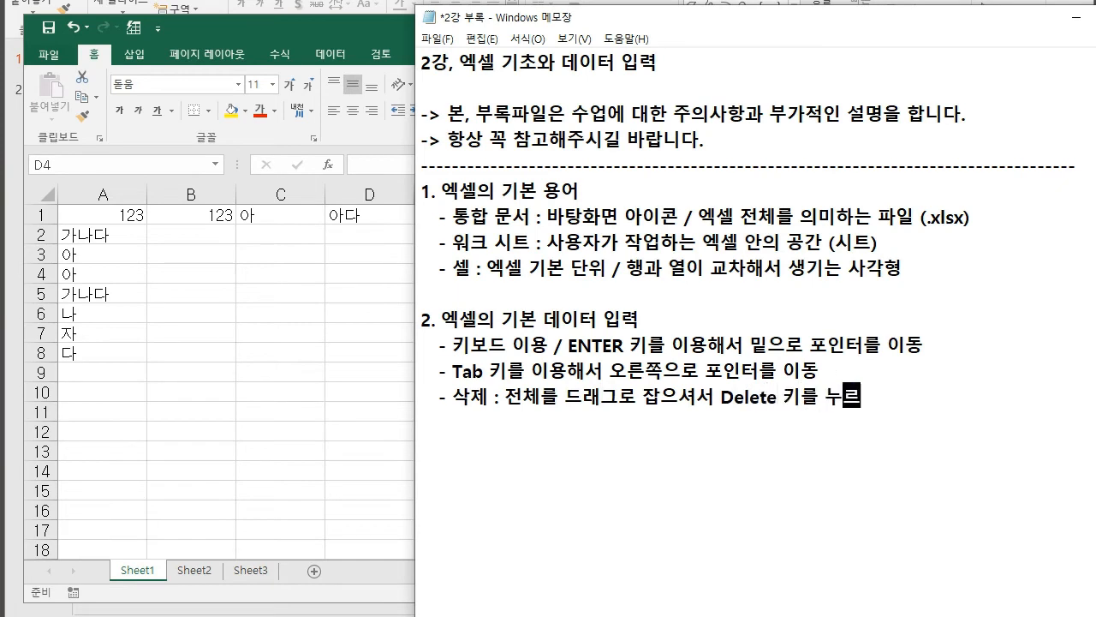
key(Return)
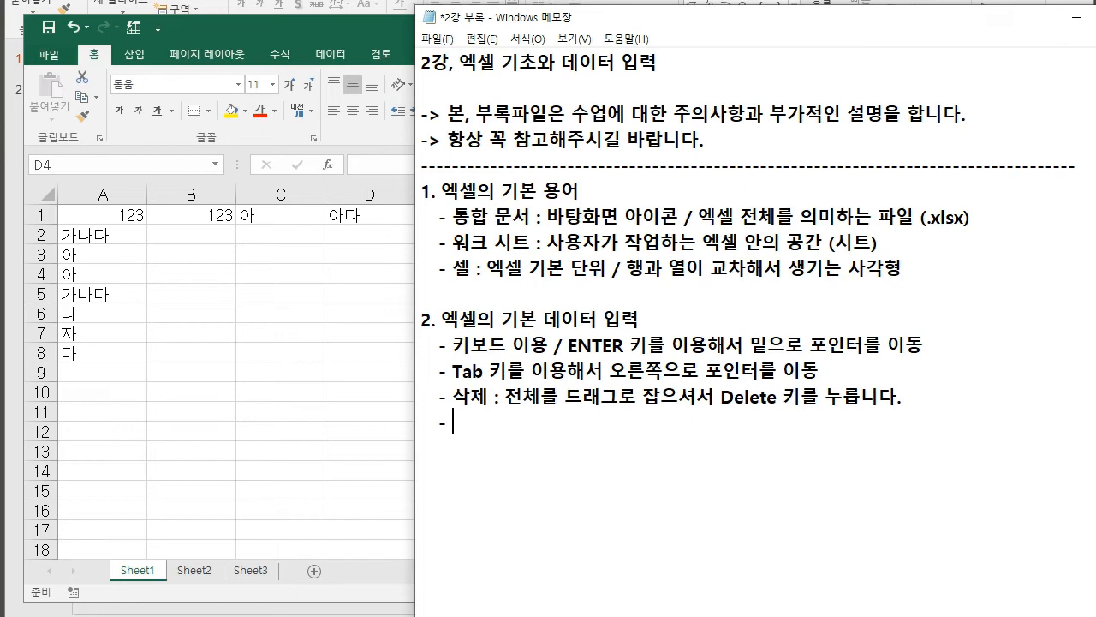
Step: Add the line "- 마우스 오른쪽 버튼 눌러서 삭제 버튼 누릅니다." below the 삭제 line
text(- 마우스 오른쪽 )
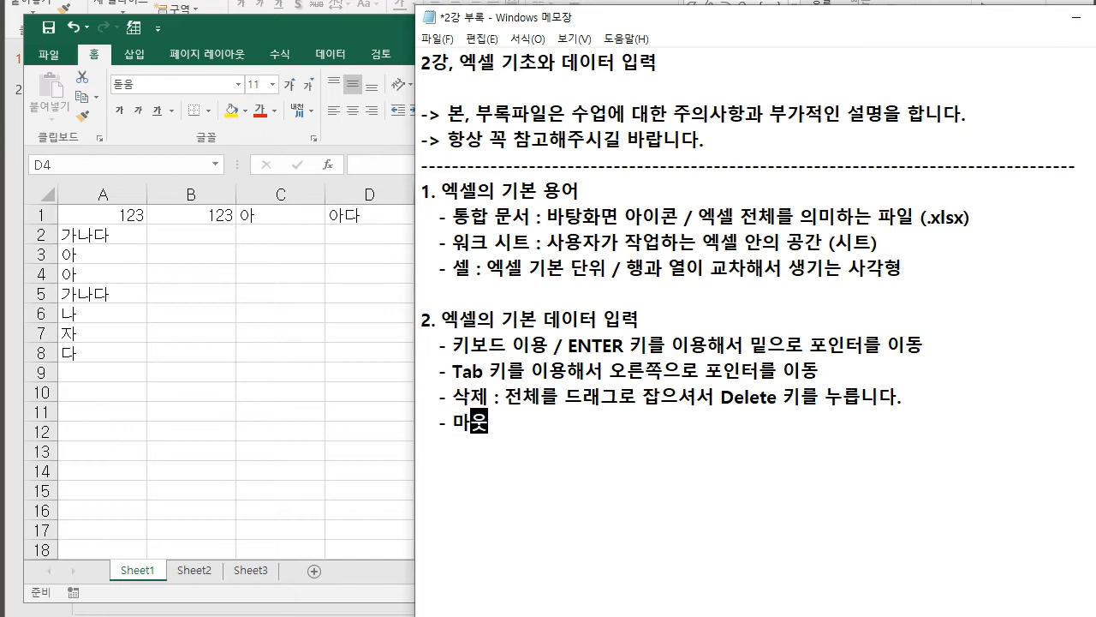
text(버튼 눌러서 삭)
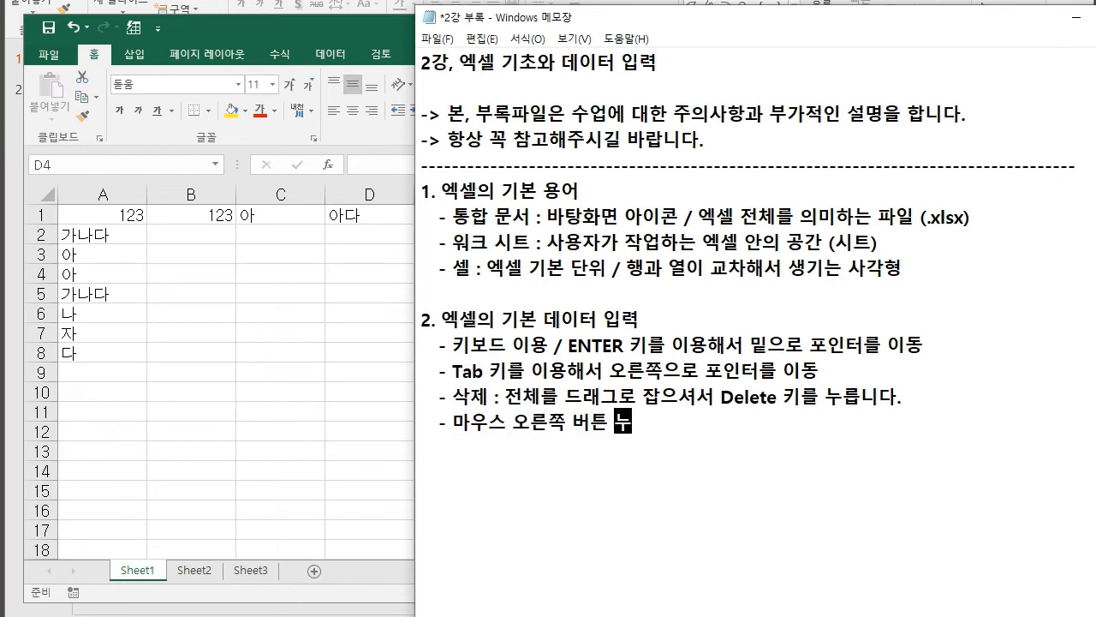
text(제 버튼)
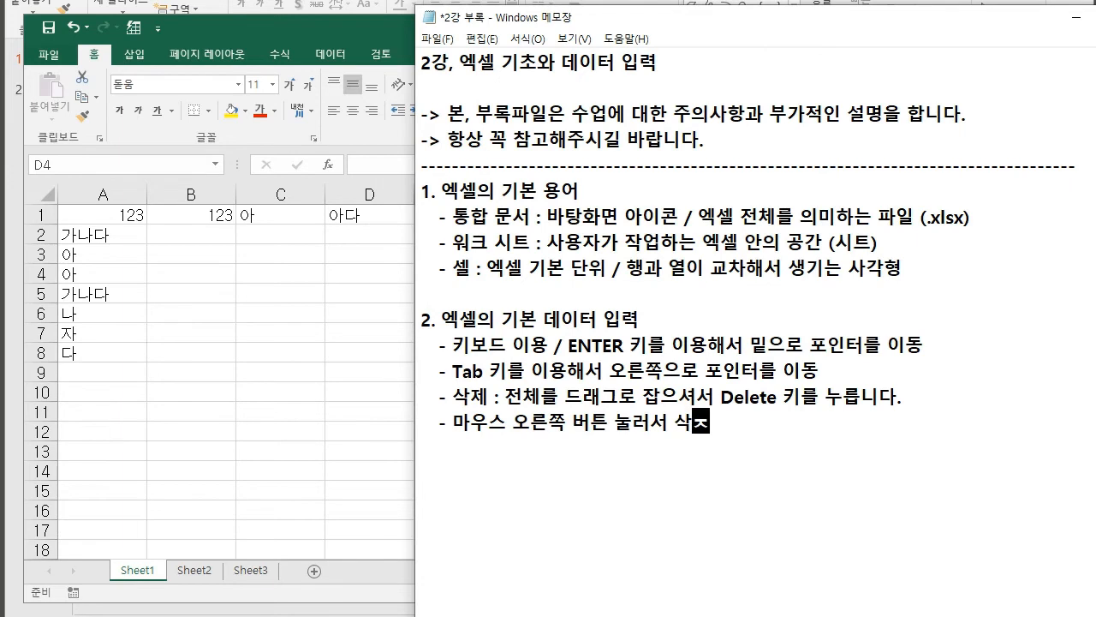
text( 누릅니다.)
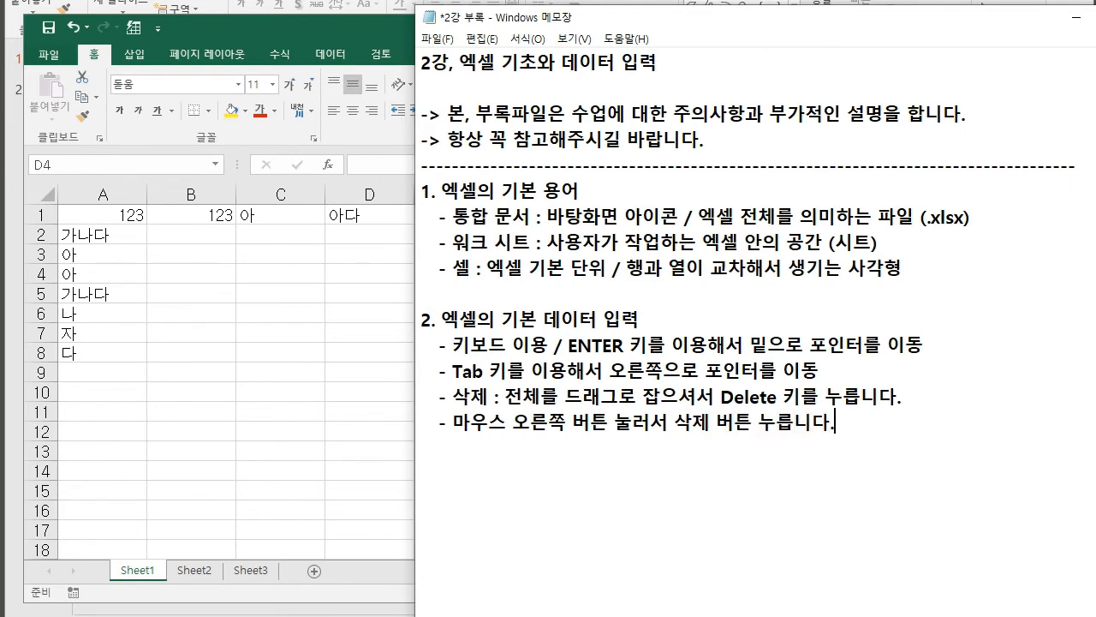
Step: Switch back to the Excel workbook and clear the contents of cells B1 and C1
key(alt+Tab)
key(Up)
key(Up)
key(Left)
key(Left)
key(Up)
key(Left)
key(Right)
key(shift+Right)
key(Delete)
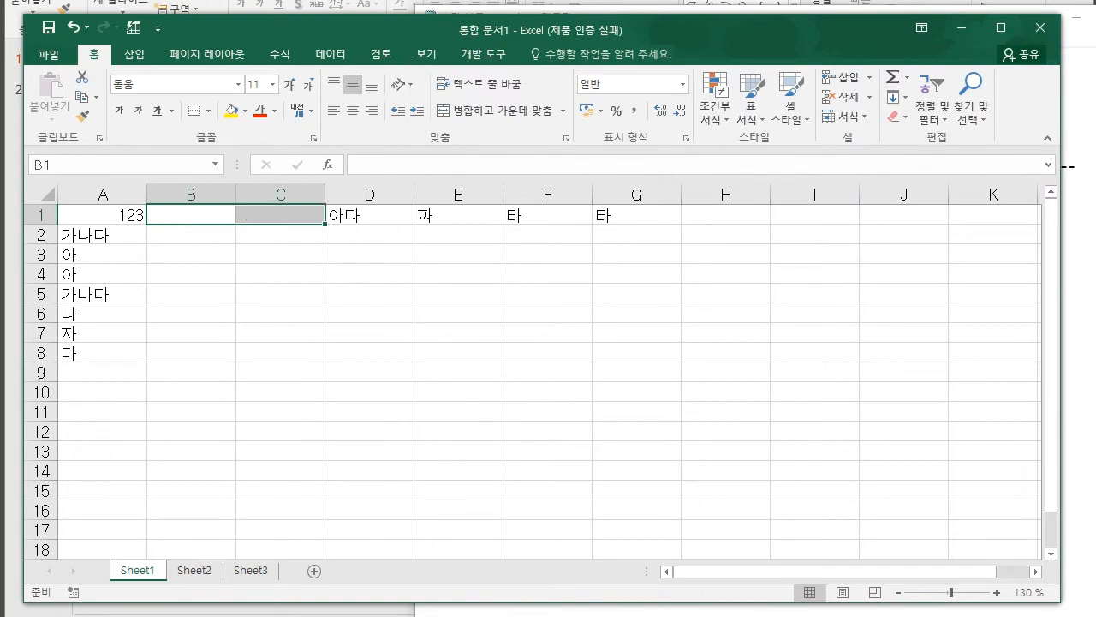
Step: Clear the contents of range A1:H12 and undo the clearing
click(458, 392)
drag(103, 215, 726, 432)
key(End)
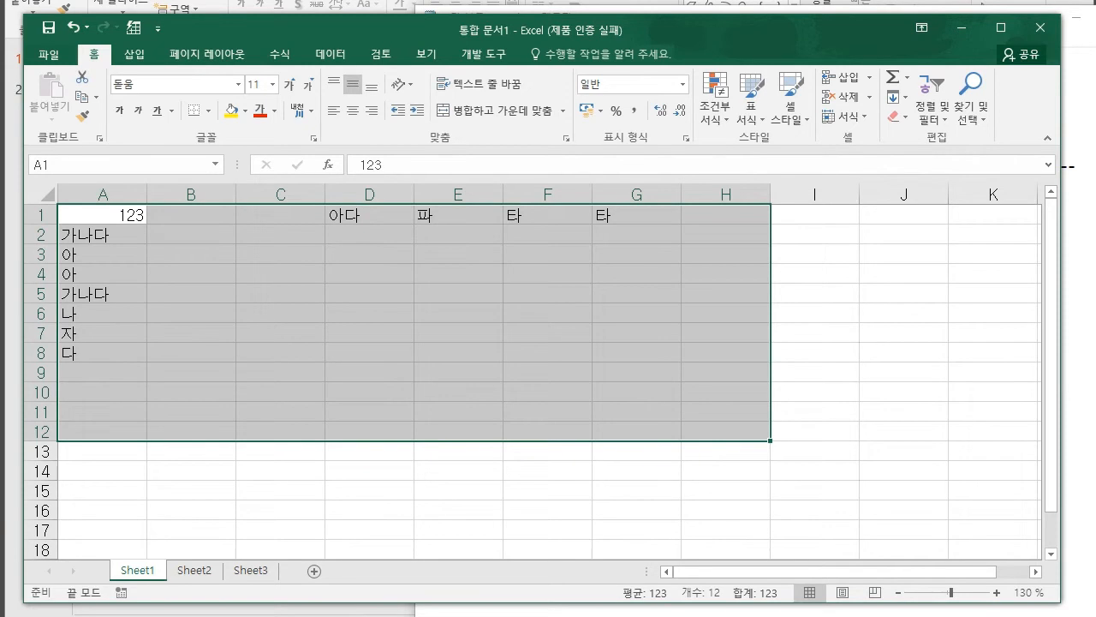
key(Delete)
click(370, 373)
key(ctrl+z)
click(191, 312)
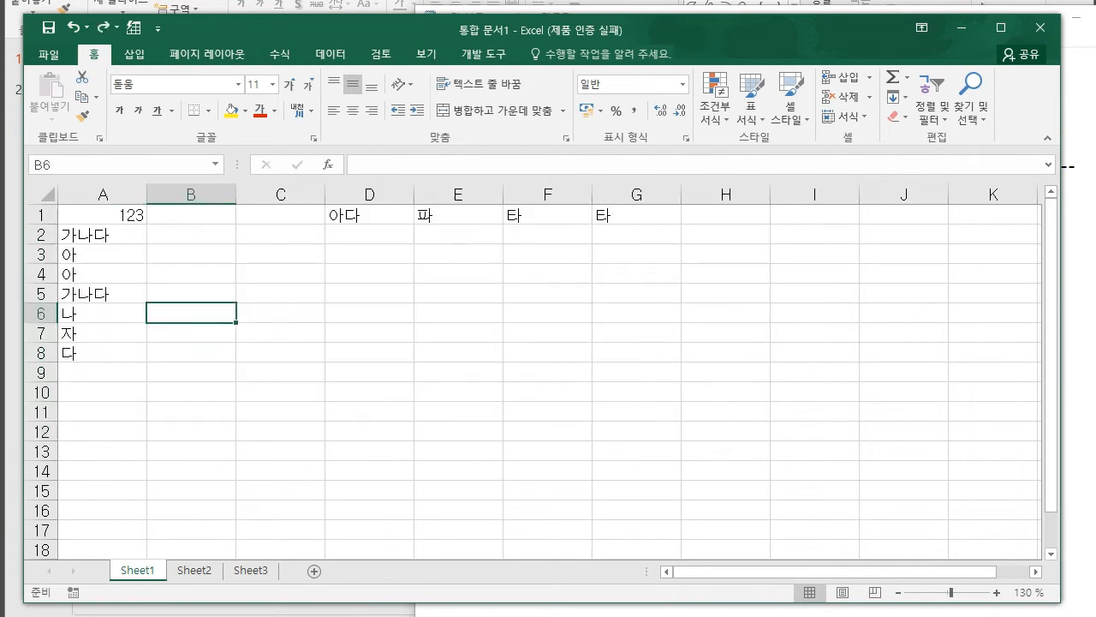
Step: Delete cell A1 with the 셀을 위로 밀기 option and clear all remaining entries from Sheet1
right_click(124, 216)
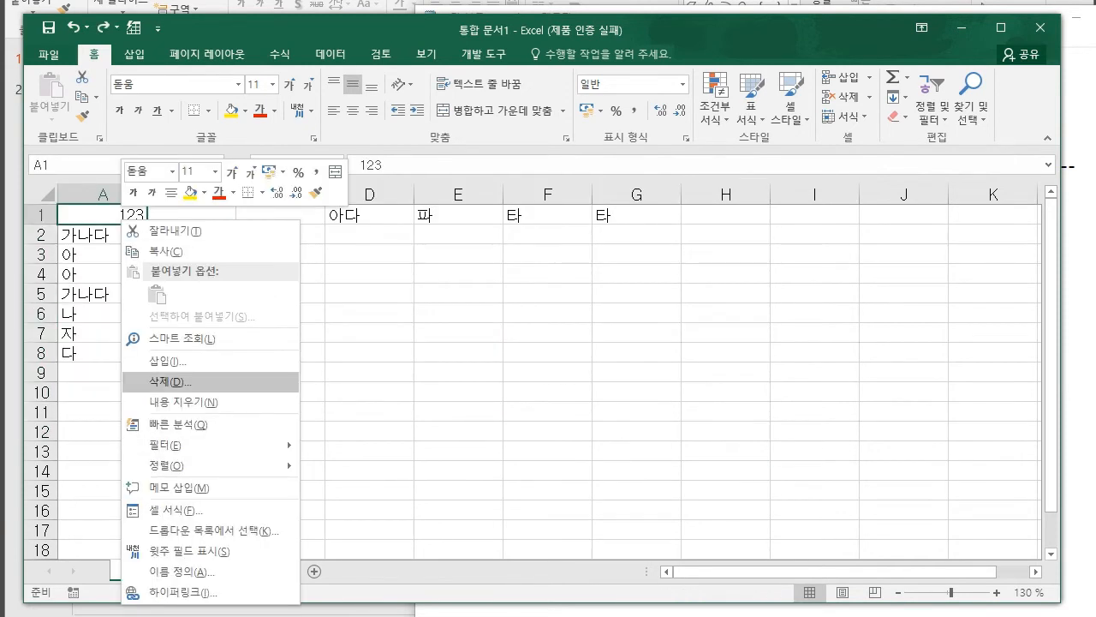
key(Return)
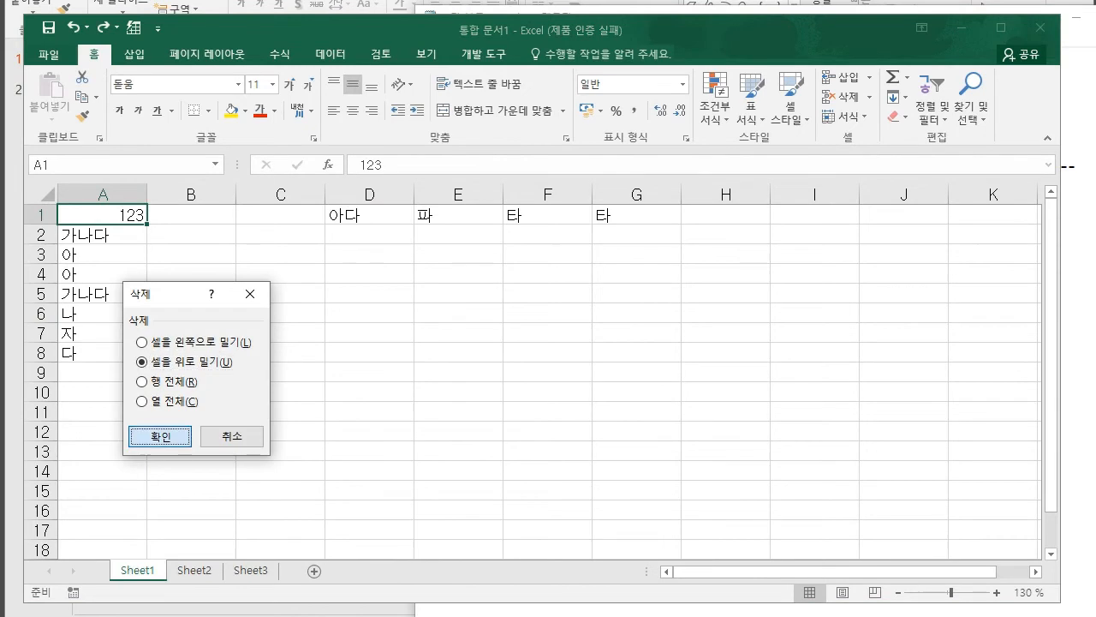
key(Return)
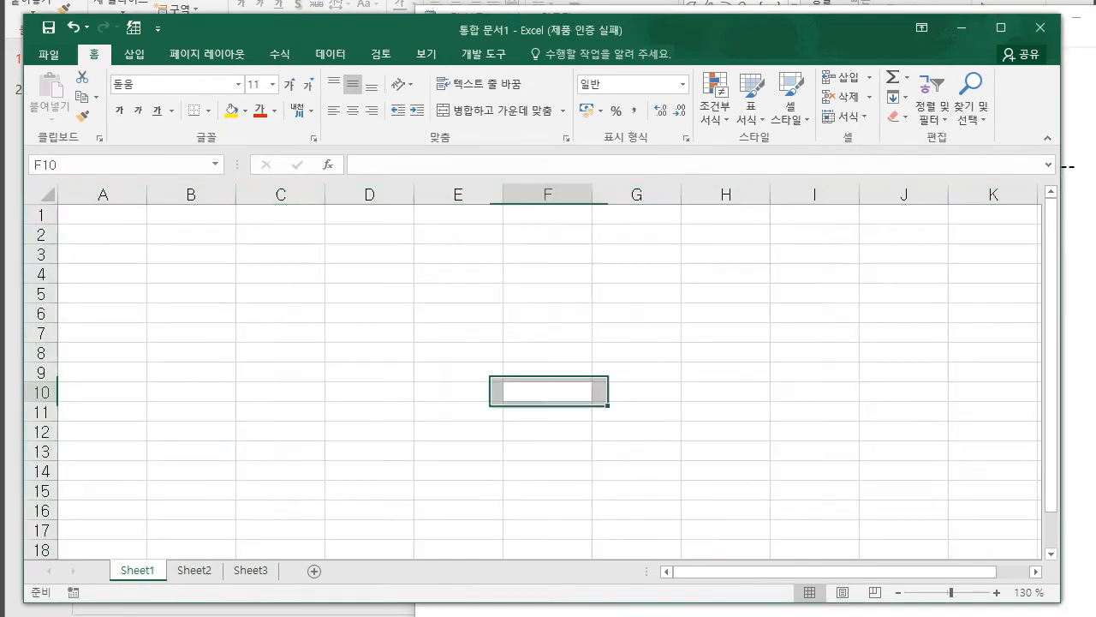
click(281, 313)
click(280, 274)
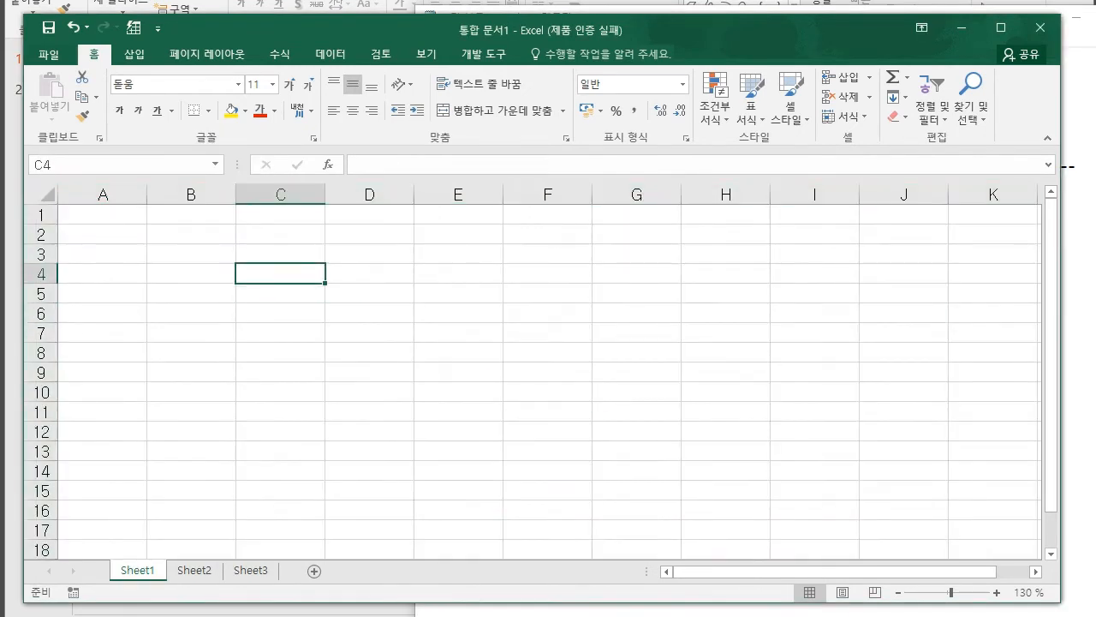
Step: Review the two deletion lines in the Notepad notes and return to the empty worksheet, selecting B5
key(alt+Tab)
drag(422, 422, 423, 396)
key(alt+Tab)
key(Return)
key(Return)
drag(547, 332, 547, 313)
click(369, 234)
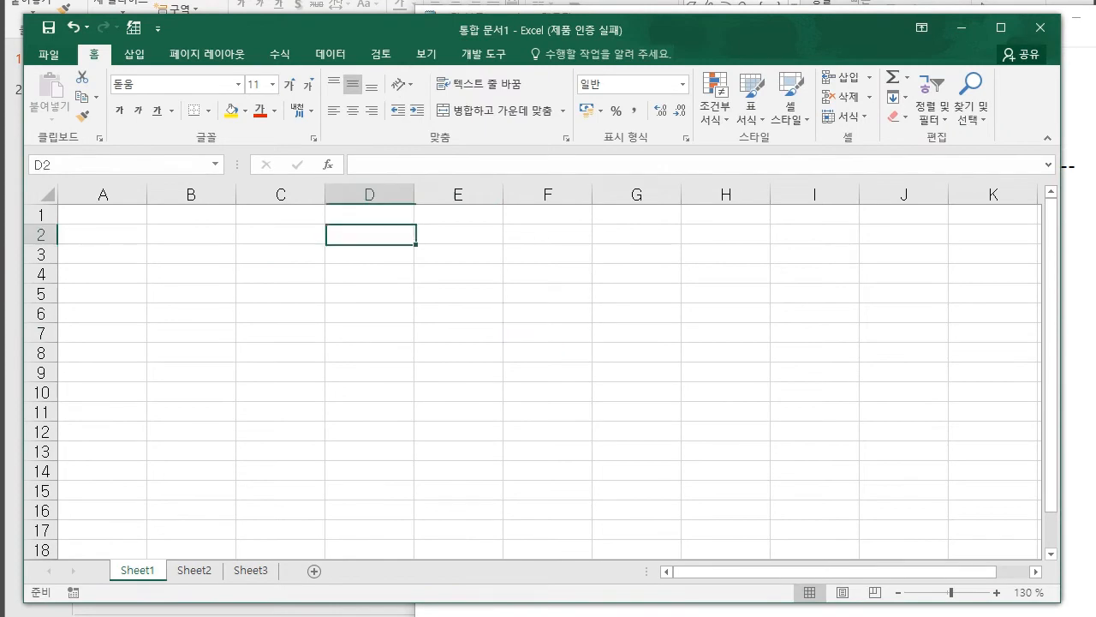
click(191, 293)
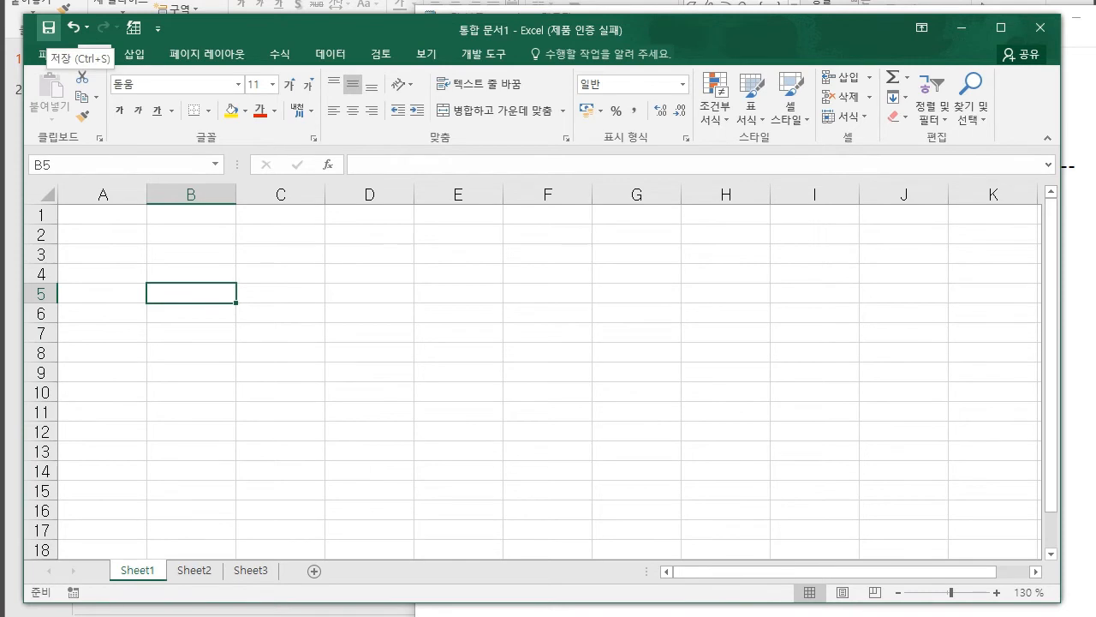
Step: Open the Save As dialog for the workbook, examine its file type and file name fields, and close it without saving
click(49, 27)
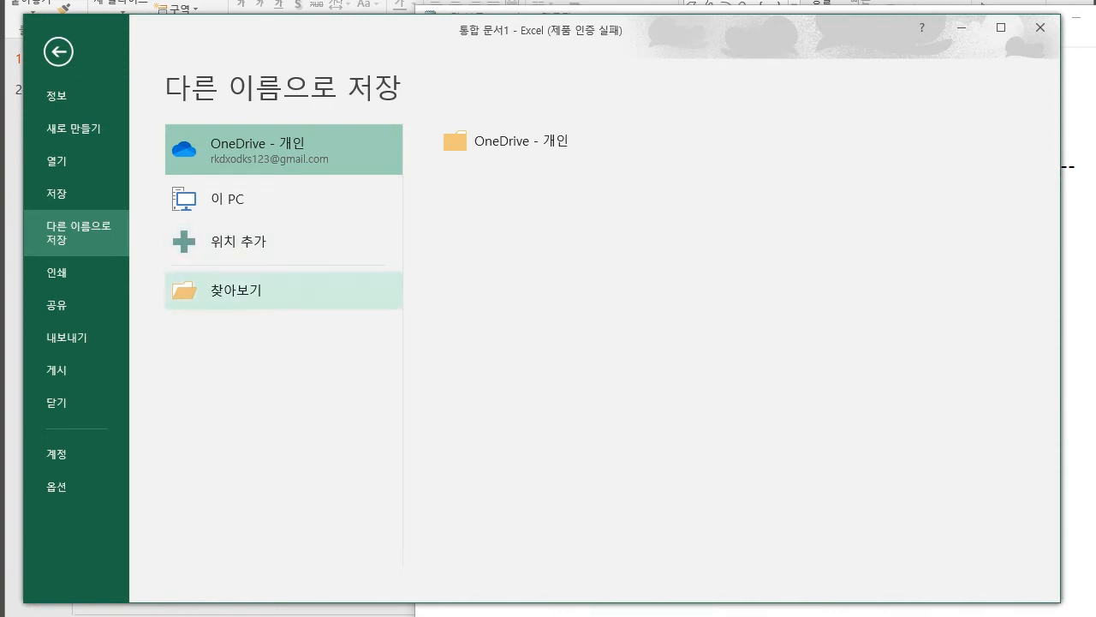
click(236, 290)
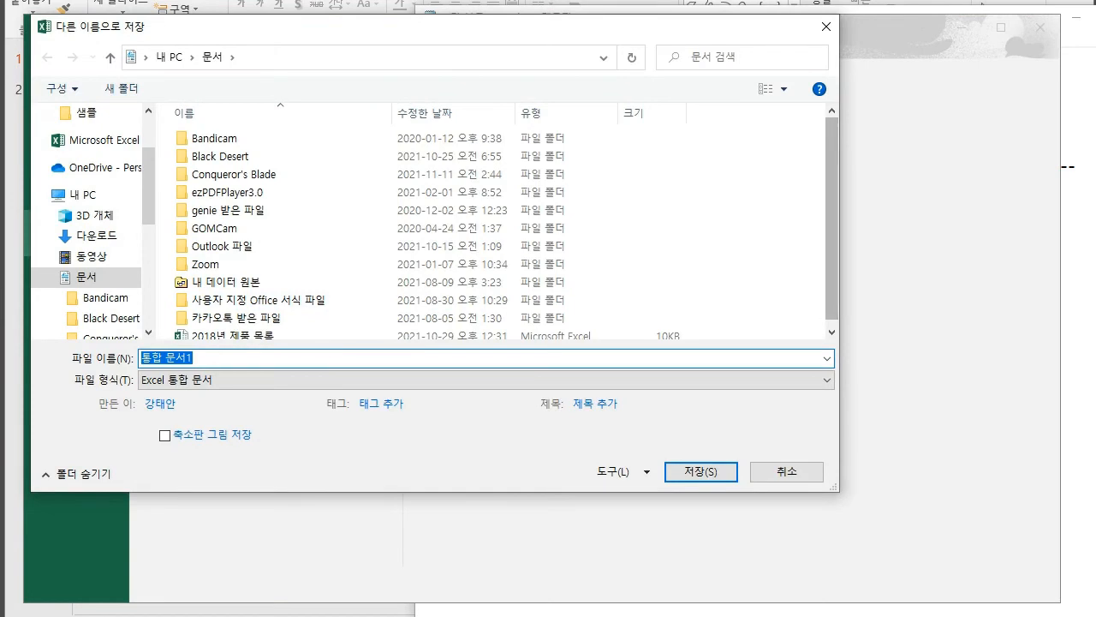
click(820, 379)
click(820, 379)
click(205, 358)
click(206, 358)
drag(197, 358, 153, 358)
click(206, 358)
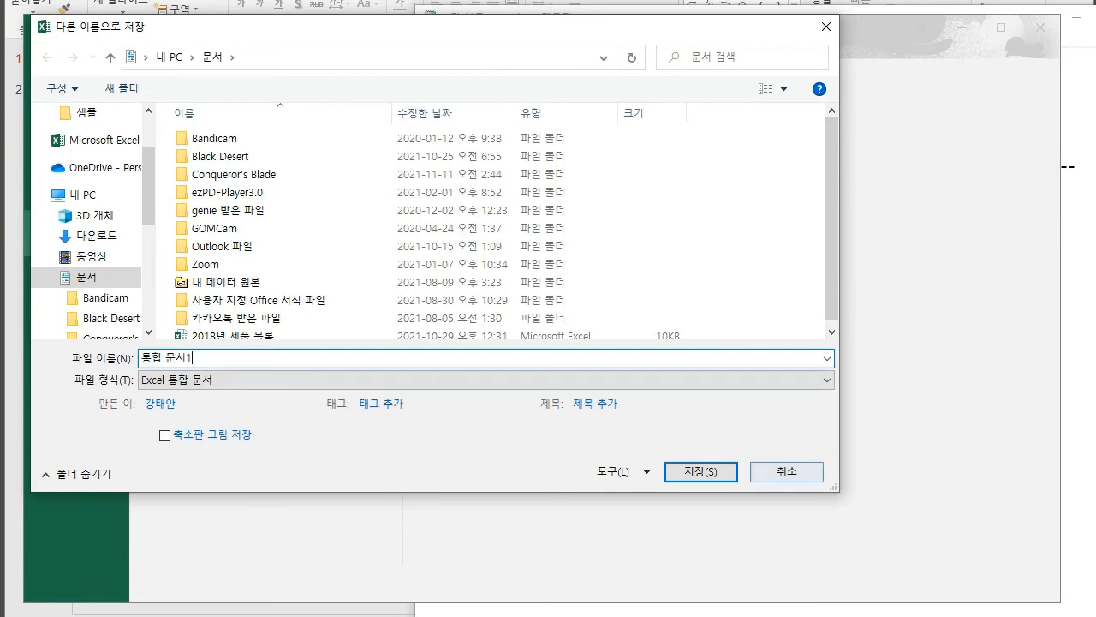
click(786, 471)
key(Escape)
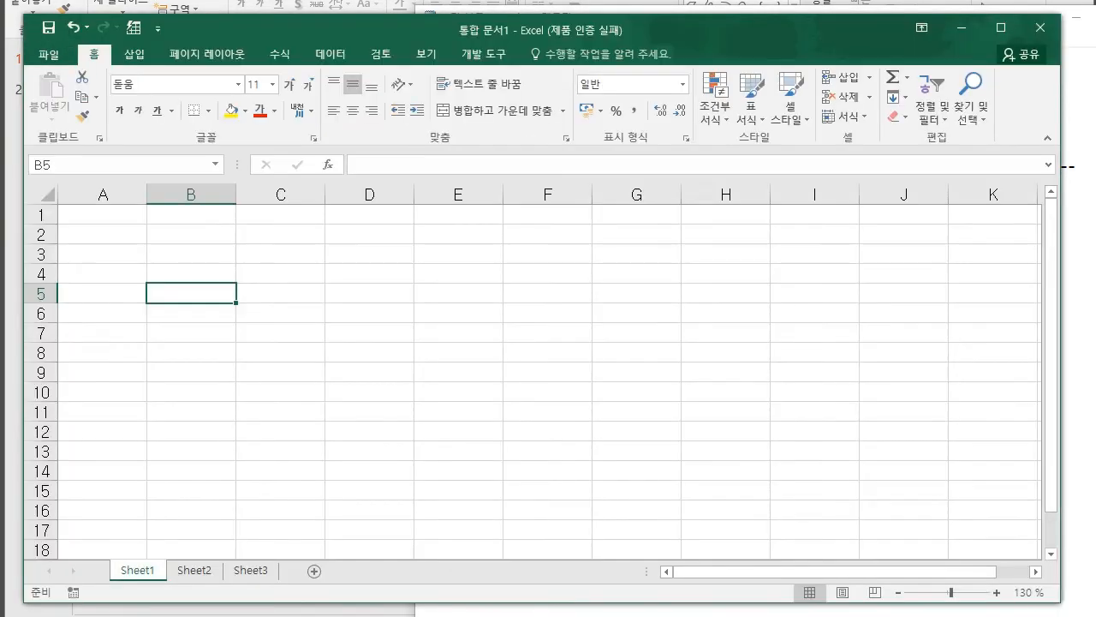
Step: View the workbook's 정보 page with its file commands and return to the worksheet, selecting E7
click(370, 293)
click(280, 333)
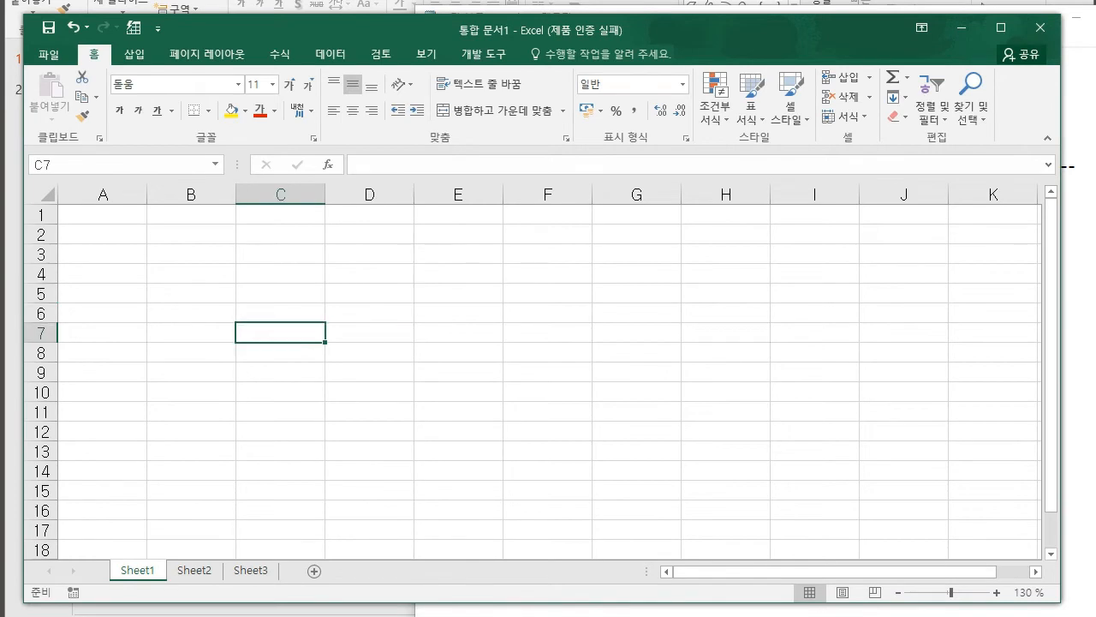
click(49, 54)
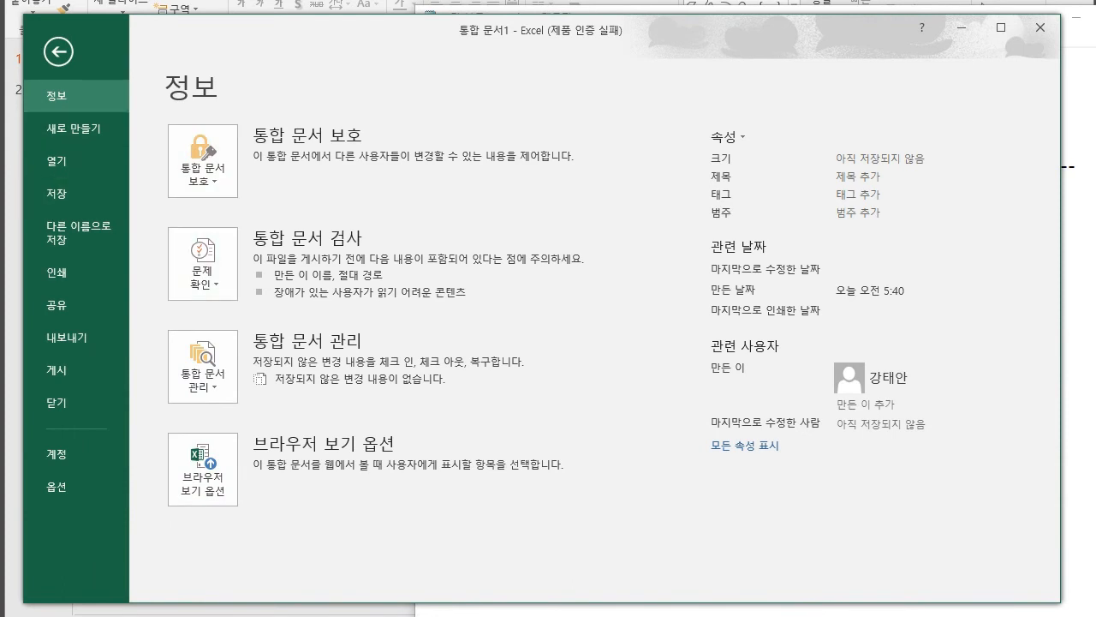
click(58, 51)
click(458, 334)
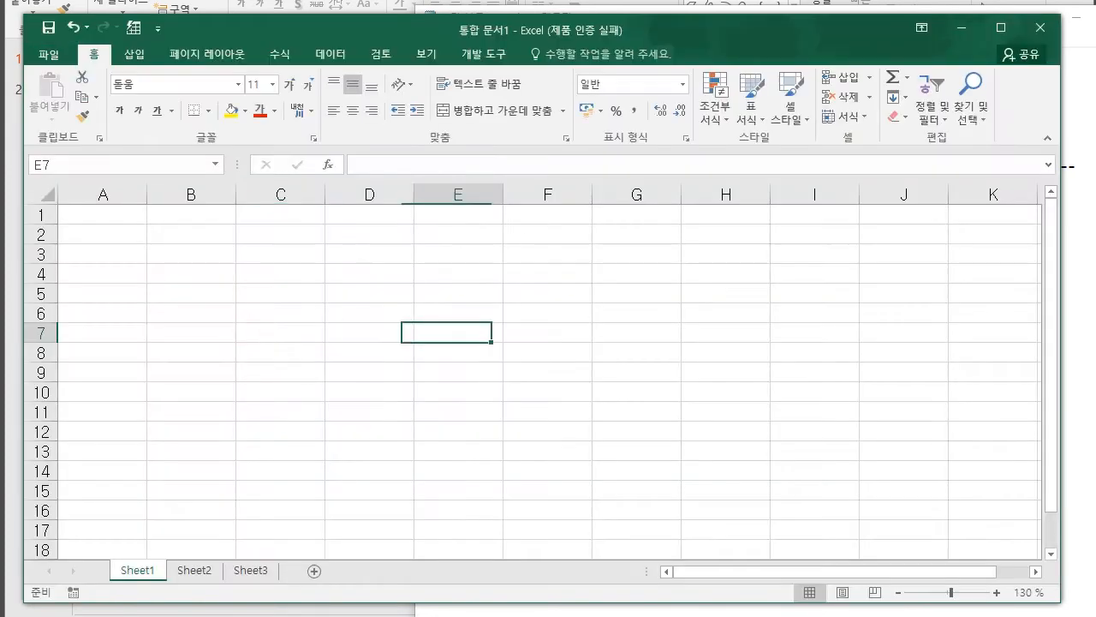
Step: View the workbook's 정보 page once more and return to the worksheet, selecting C5
click(280, 255)
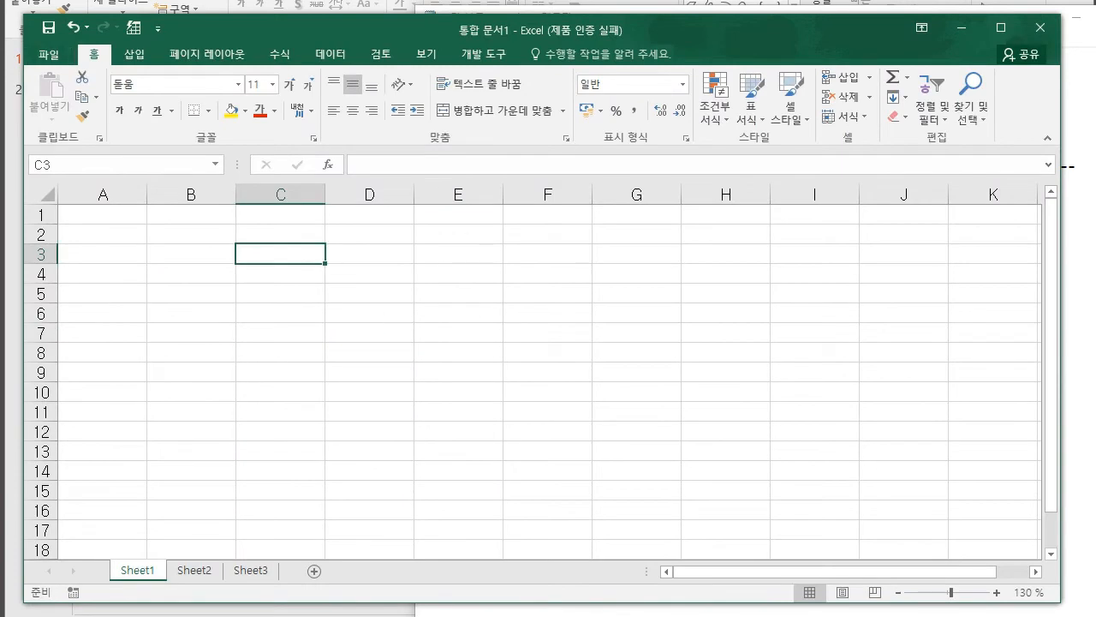
click(49, 54)
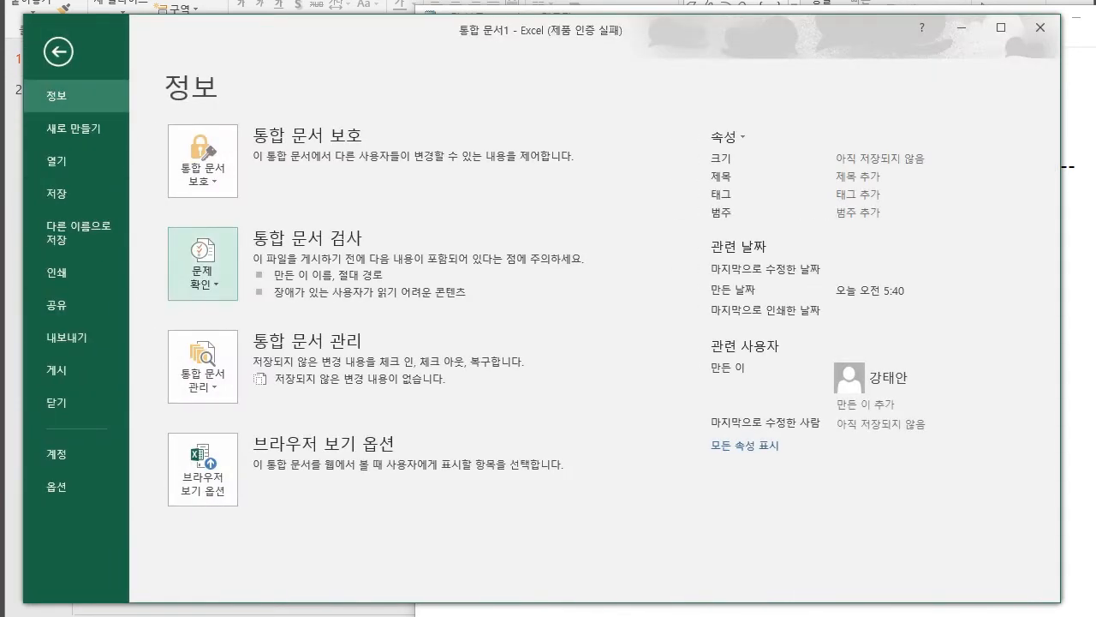
click(58, 51)
click(281, 293)
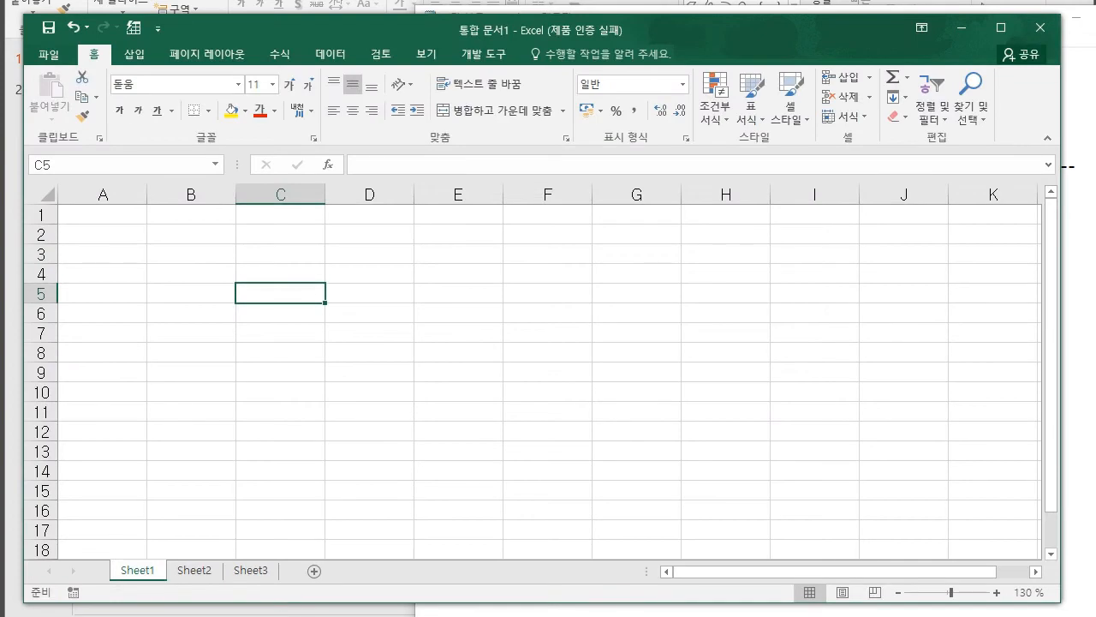
Step: Circle the 글꼴 group, the 맞춤 group and the remaining 홈 command groups with the red screen pen, and clear the marks
key(alt+F11)
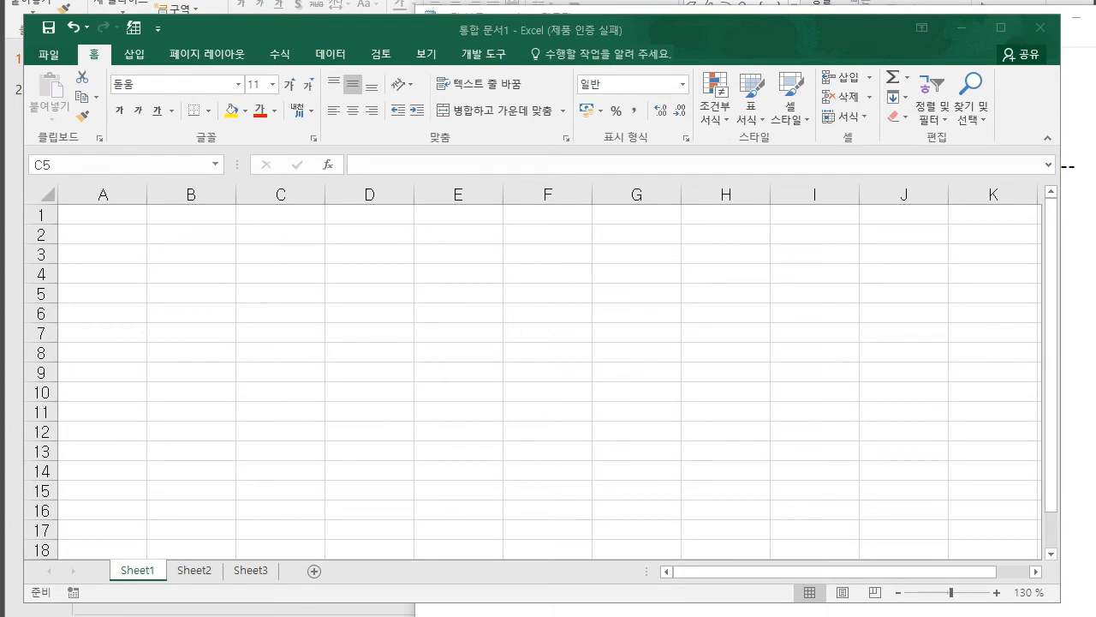
mouse_move(316, 138)
mouse_down()
mouse_move(74, 132)
mouse_move(231, 71)
mouse_move(312, 135)
mouse_up()
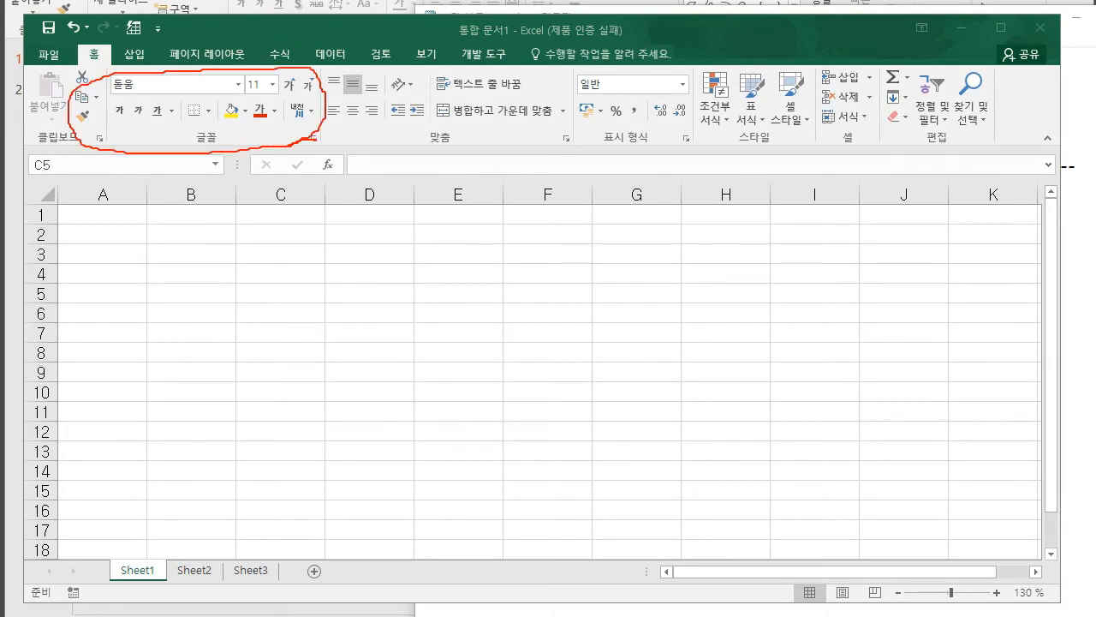
mouse_move(552, 148)
mouse_down()
mouse_move(300, 103)
mouse_move(558, 76)
mouse_move(550, 144)
mouse_up()
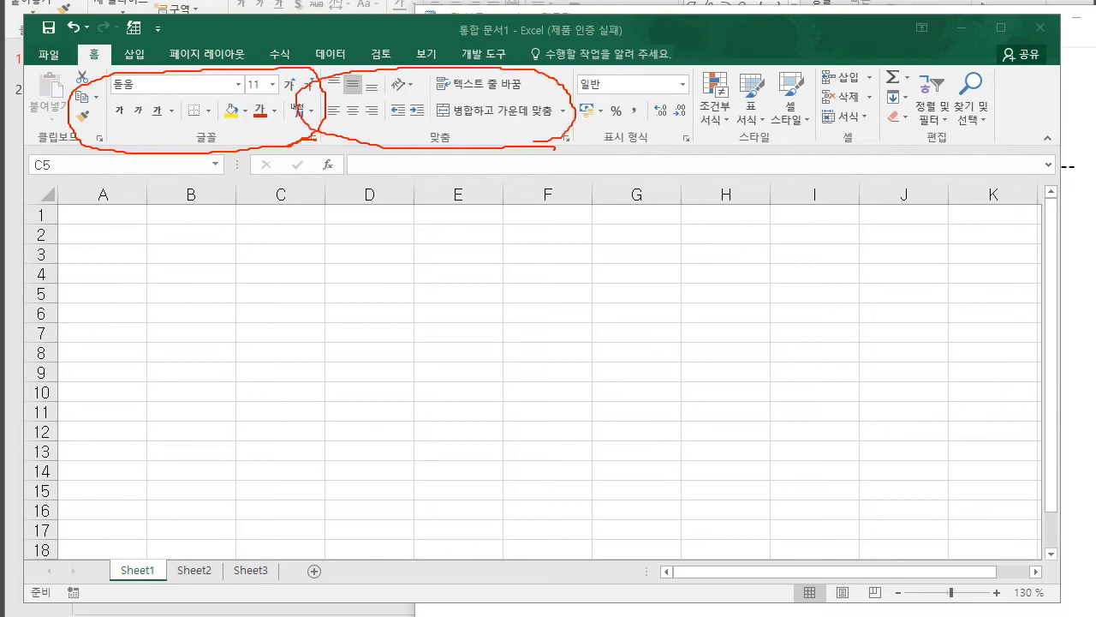
mouse_move(978, 150)
mouse_down()
mouse_move(527, 135)
mouse_move(755, 54)
mouse_move(999, 138)
mouse_up()
mouse_move(914, 146)
mouse_down()
mouse_move(230, 122)
mouse_move(204, 75)
mouse_up()
mouse_move(868, 78)
mouse_down()
mouse_move(906, 81)
mouse_move(524, 137)
mouse_up()
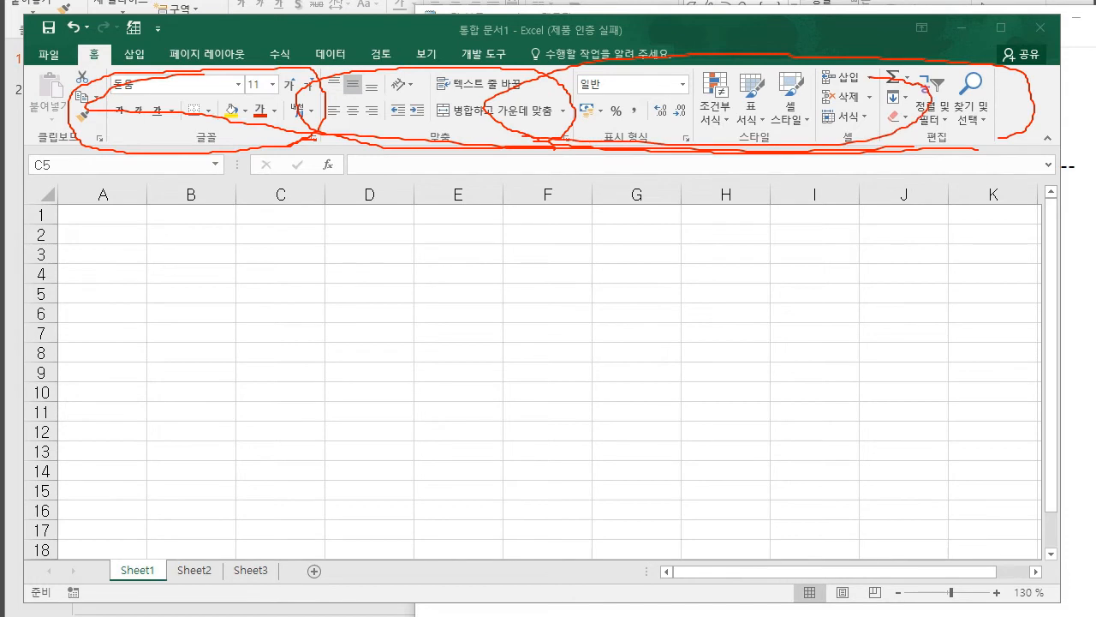
key(Escape)
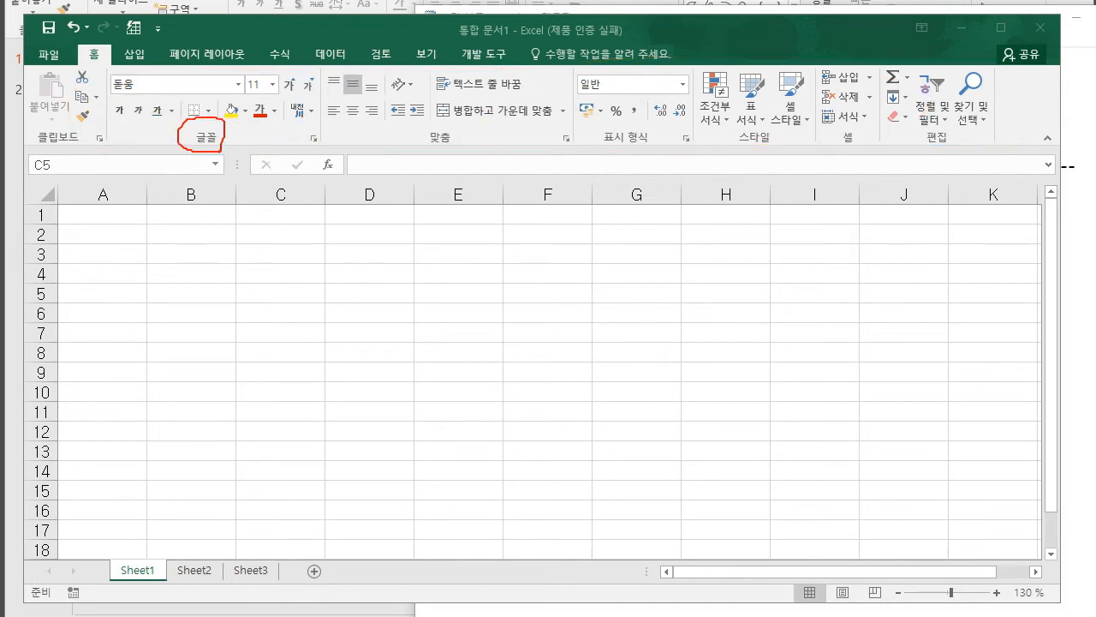
Step: Mark the 글꼴 group name and the area around it with the red screen pen, and erase the marks
drag(234, 134, 407, 129)
drag(314, 163, 286, 202)
mouse_move(291, 175)
mouse_down()
mouse_move(311, 202)
mouse_move(359, 182)
mouse_up()
drag(365, 156, 368, 200)
key(e)
Step: Show the 삽입 commands, circle 피벗 테이블, 표, the shapes command and the 차트 group in red, and clear the marks
click(135, 54)
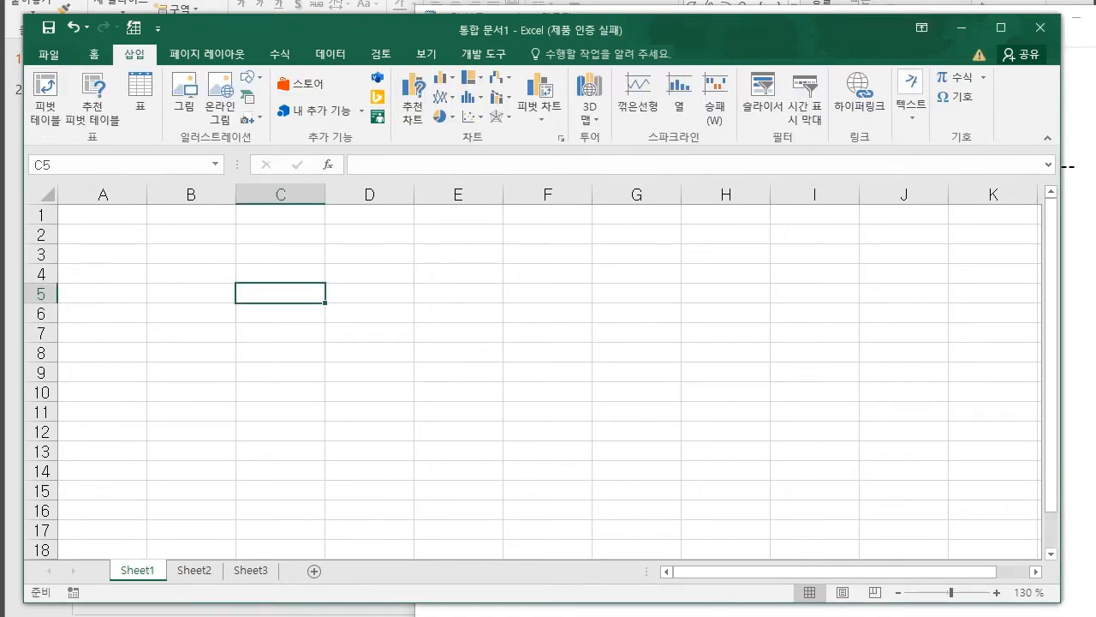
key(ctrl+2)
mouse_move(151, 127)
mouse_down()
mouse_move(110, 86)
mouse_move(160, 128)
mouse_up()
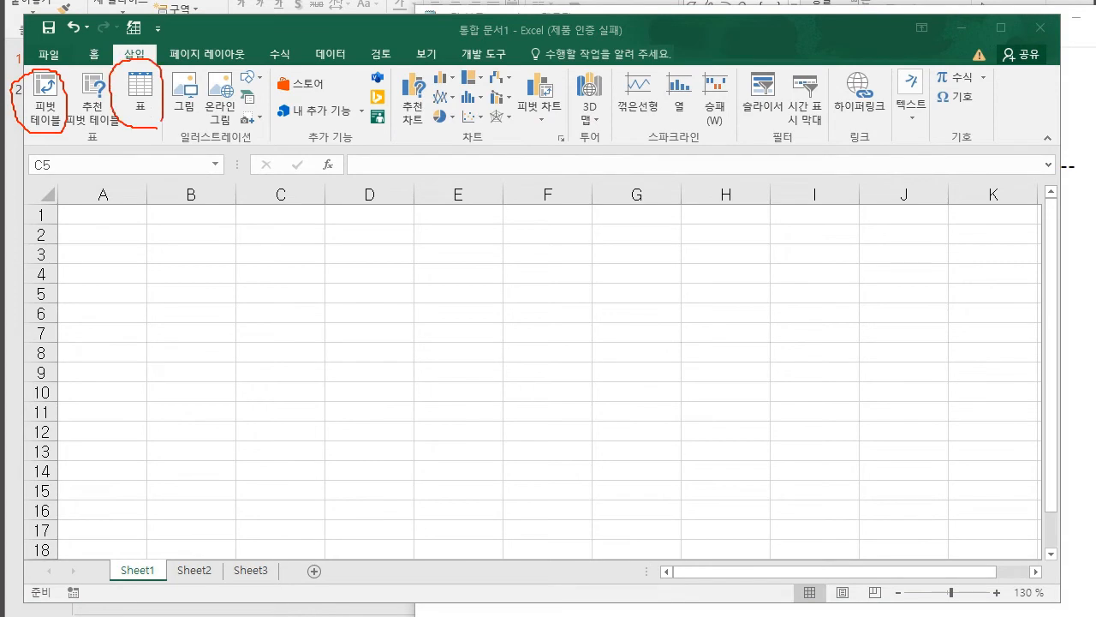
mouse_move(245, 86)
mouse_down()
mouse_move(244, 66)
mouse_move(271, 94)
mouse_up()
mouse_move(501, 155)
mouse_down()
mouse_move(433, 145)
mouse_move(510, 139)
mouse_move(499, 160)
mouse_up()
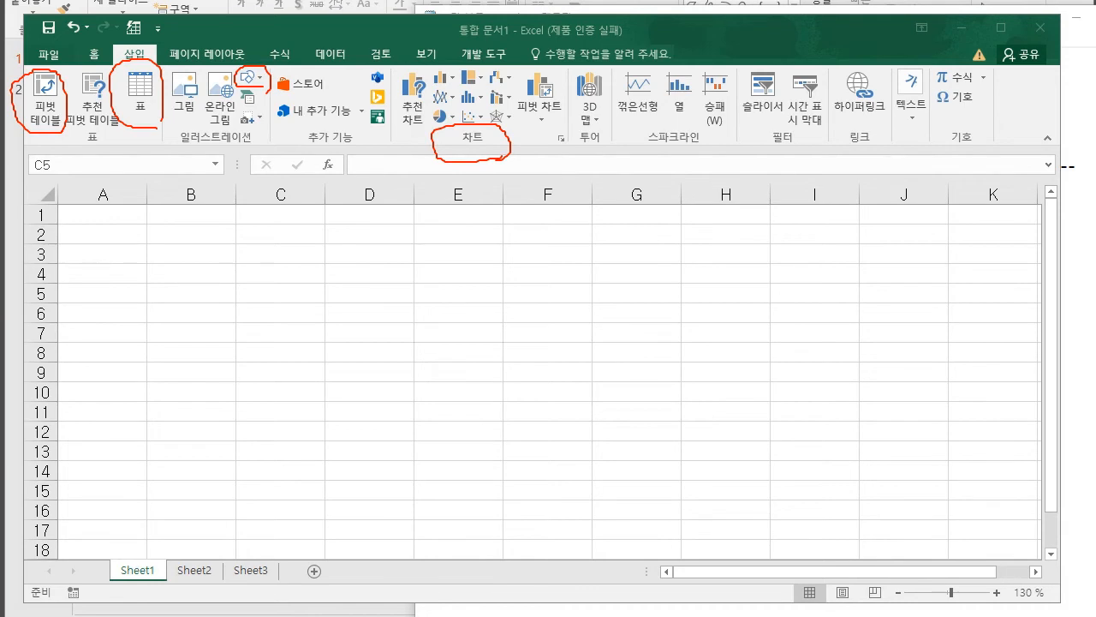
key(Escape)
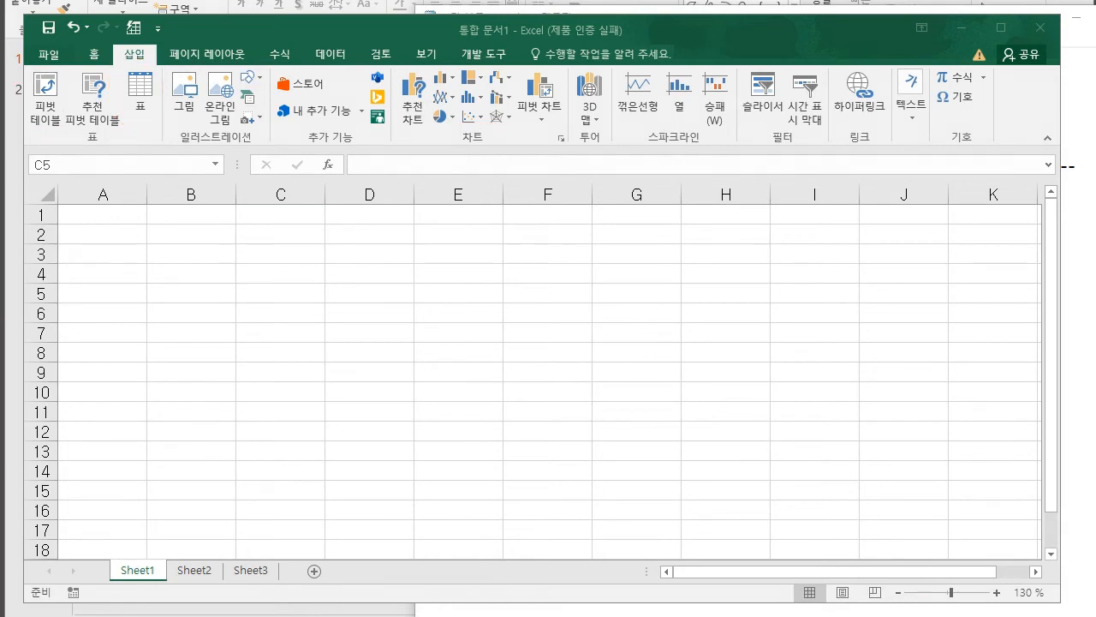
Step: Review the 페이지 레이아웃 commands and the 수식 function library, selecting E6 in the worksheet
click(207, 54)
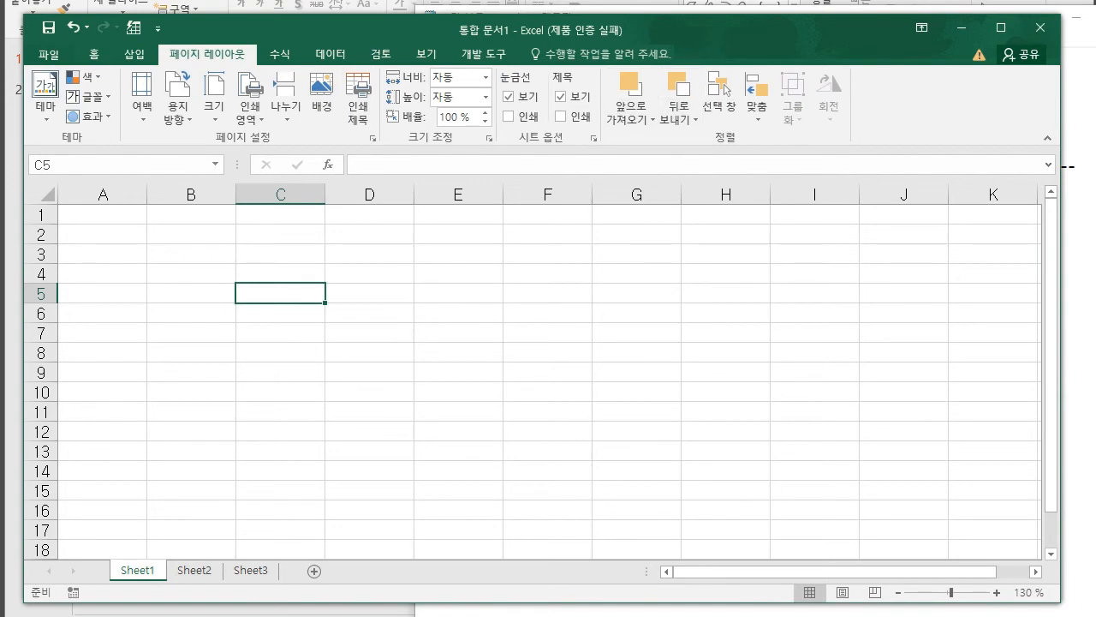
click(281, 54)
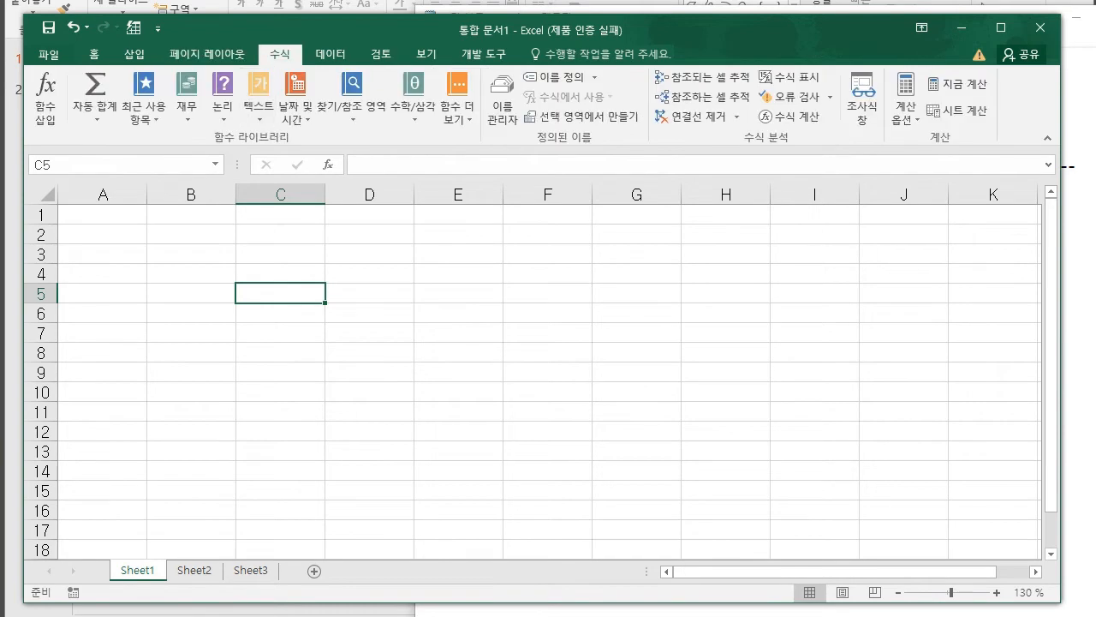
click(280, 312)
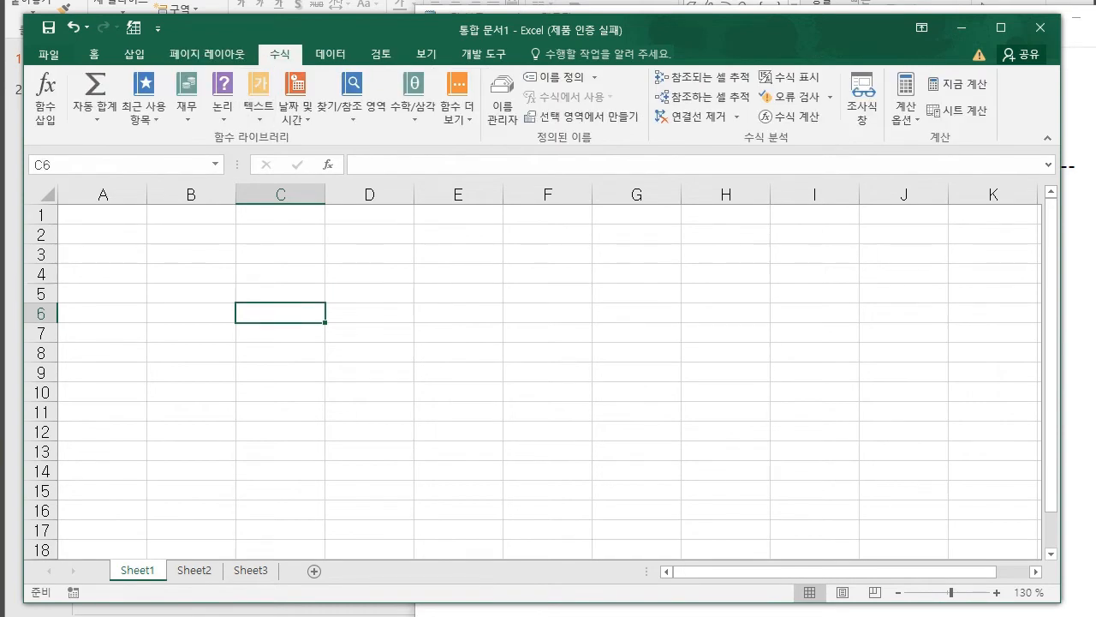
drag(280, 253, 547, 392)
click(458, 312)
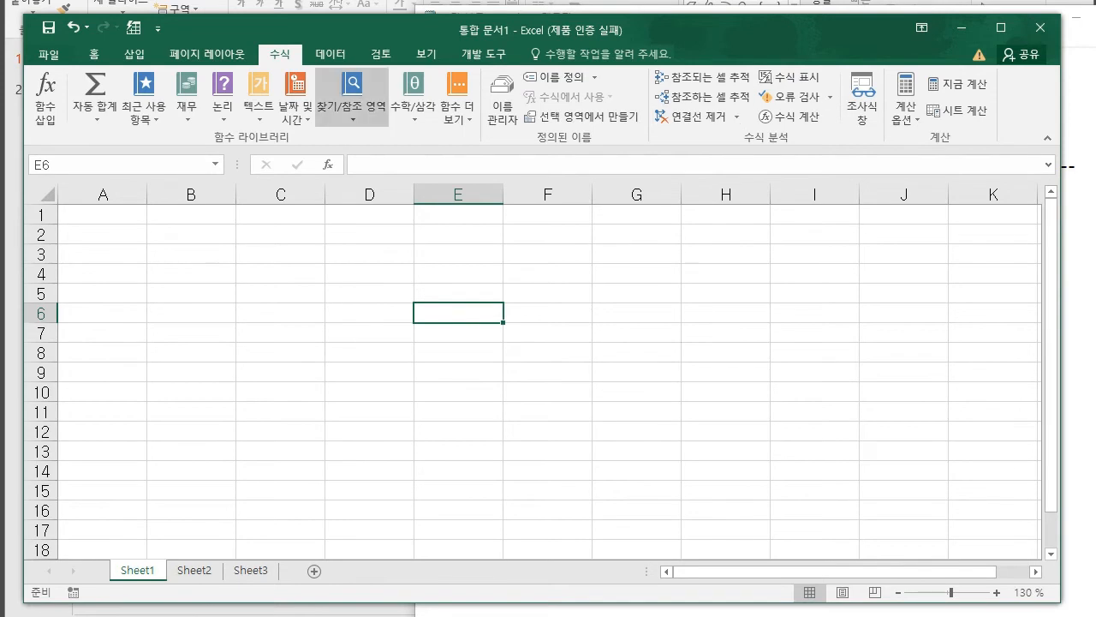
Step: Show the 데이터 commands, circle 텍스트 나누기 and 가상 분석 in red, and point out 목표값 찾기 among the 가상 분석 options
click(330, 54)
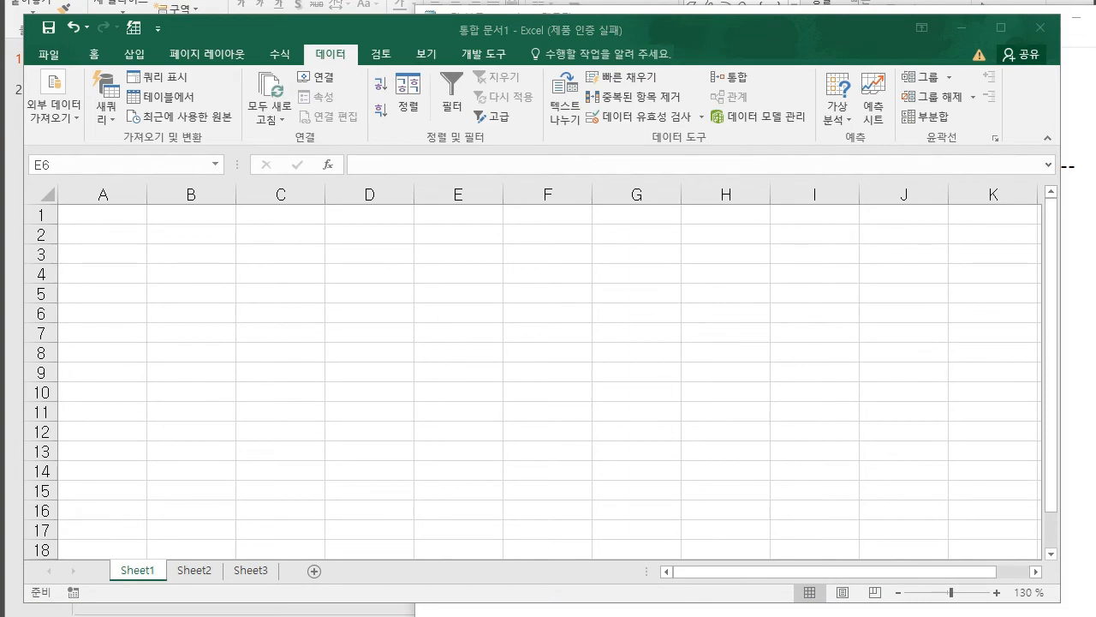
mouse_move(558, 133)
mouse_down()
mouse_move(547, 79)
mouse_move(580, 110)
mouse_move(565, 126)
mouse_up()
mouse_move(848, 128)
mouse_down()
mouse_move(810, 129)
mouse_move(845, 71)
mouse_move(850, 125)
mouse_up()
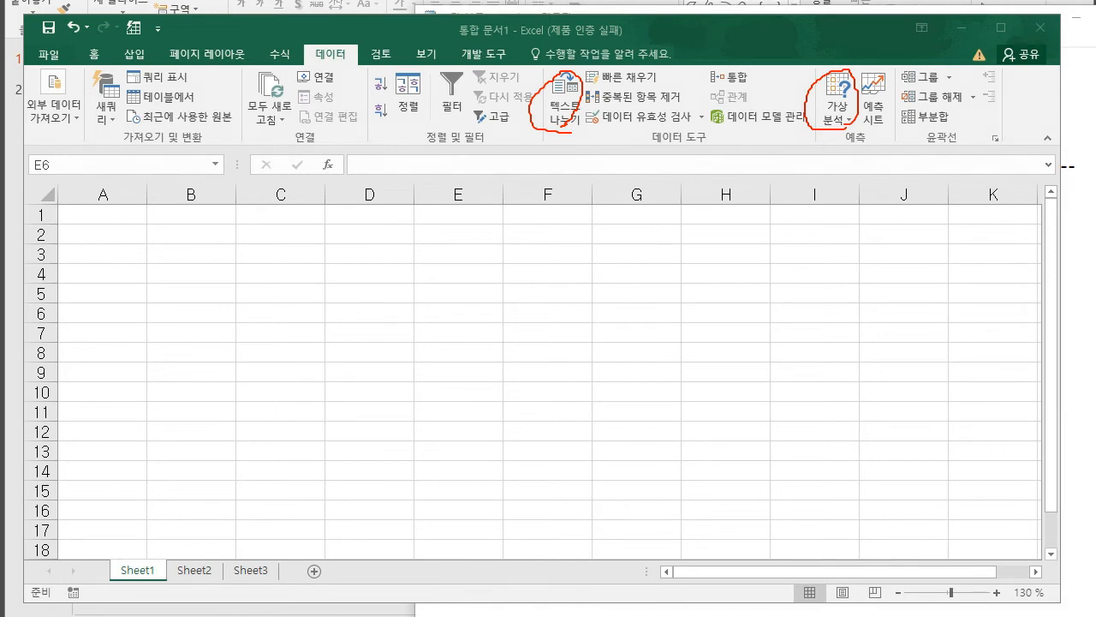
click(836, 107)
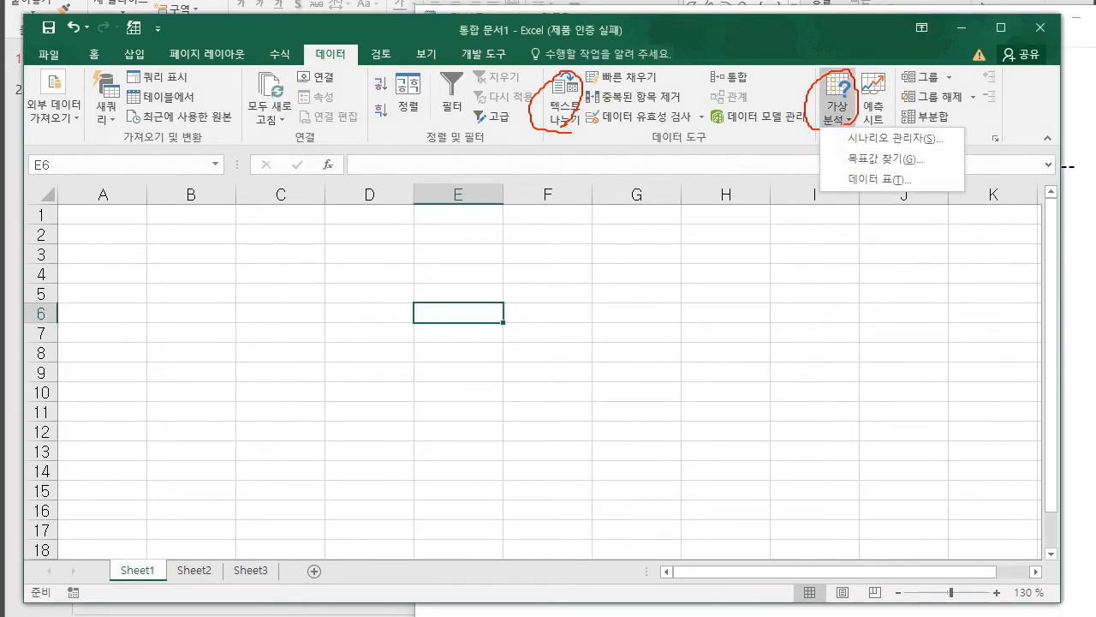
click(882, 159)
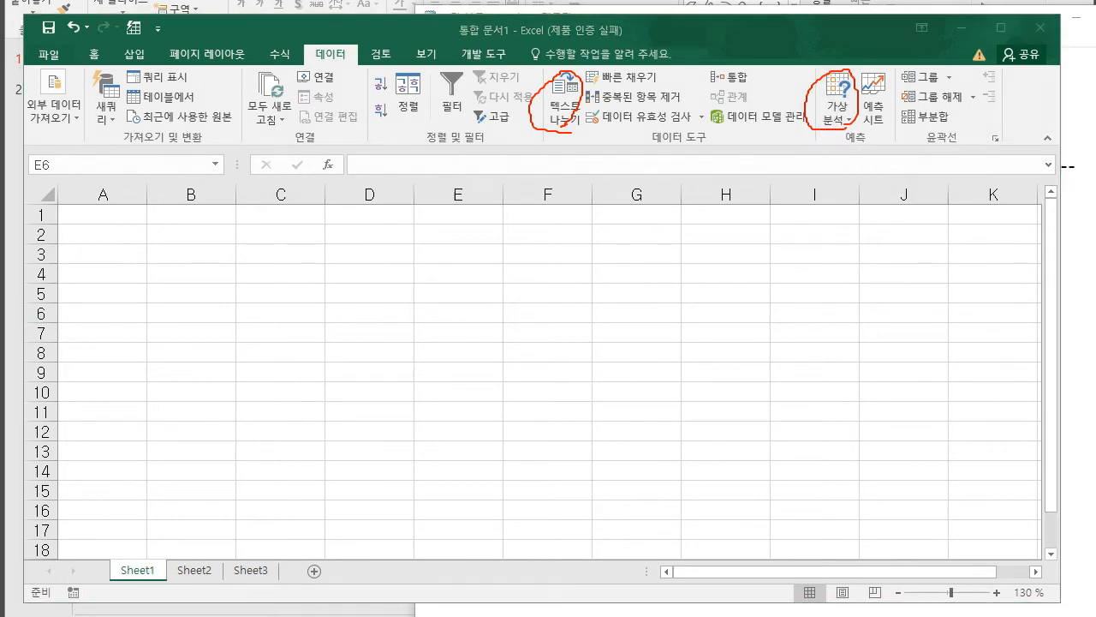
Step: Circle 통합, 정렬, 고급 and 부분합 in red, mark the 데이터 heading with an arrow, and clear all marks
mouse_move(747, 81)
mouse_down()
mouse_move(744, 67)
mouse_move(704, 97)
mouse_up()
mouse_move(411, 120)
mouse_down()
mouse_move(362, 89)
mouse_move(512, 128)
mouse_move(493, 111)
mouse_up()
mouse_move(949, 133)
mouse_down()
mouse_move(899, 135)
mouse_move(949, 112)
mouse_move(956, 137)
mouse_up()
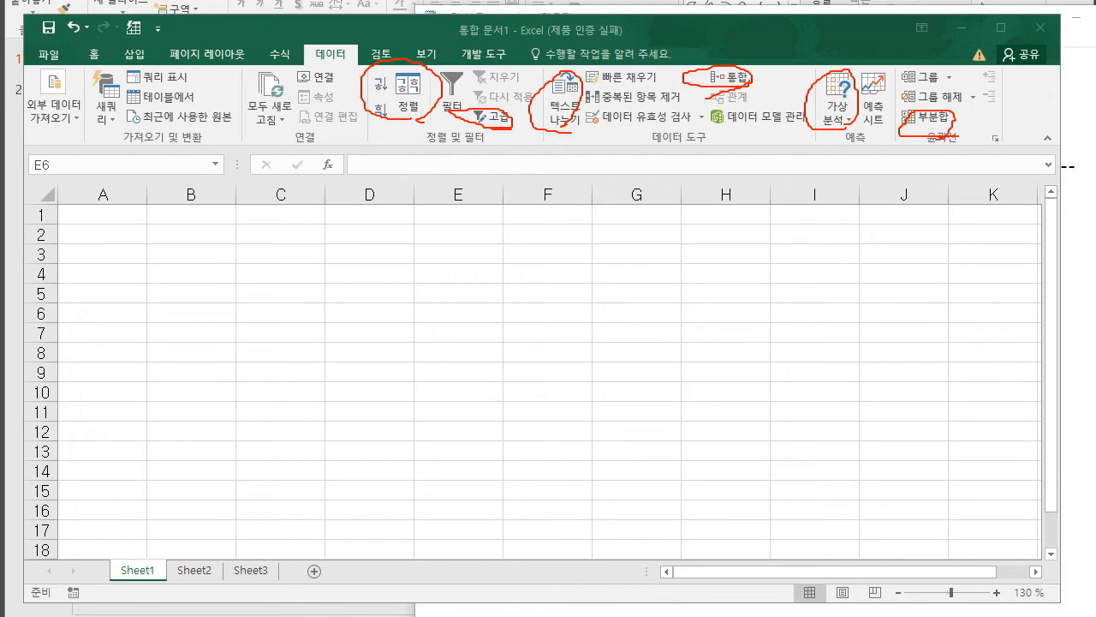
mouse_move(325, 46)
mouse_down()
mouse_move(392, 24)
mouse_move(382, 10)
mouse_up()
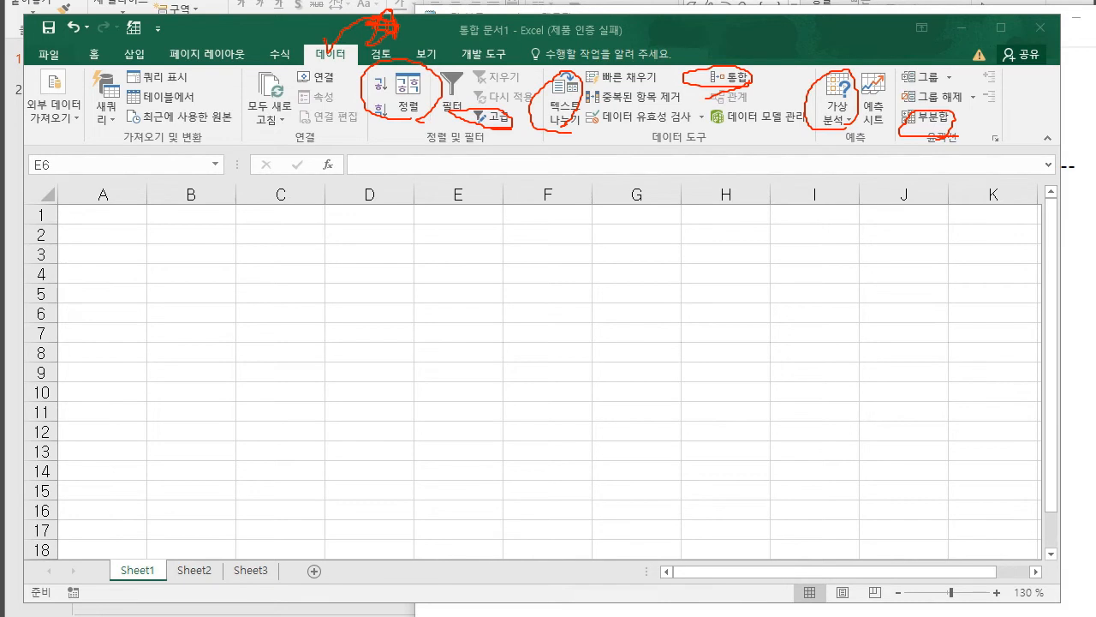
key(Escape)
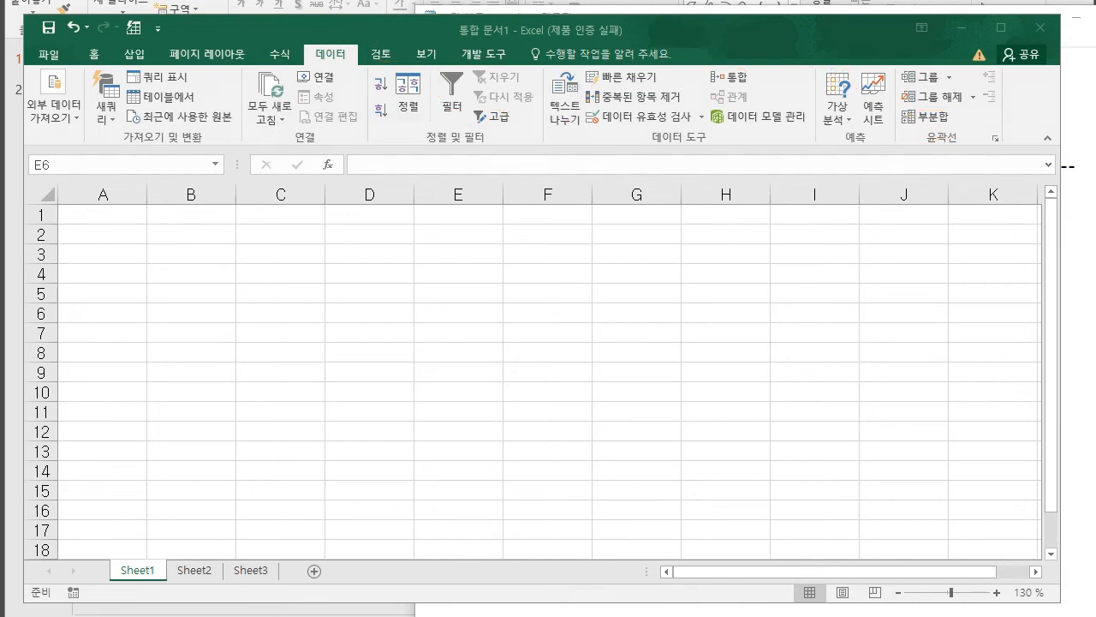
Step: Review the 검토 and 보기 commands, circle the 창 group in red, and clear the marks
click(380, 53)
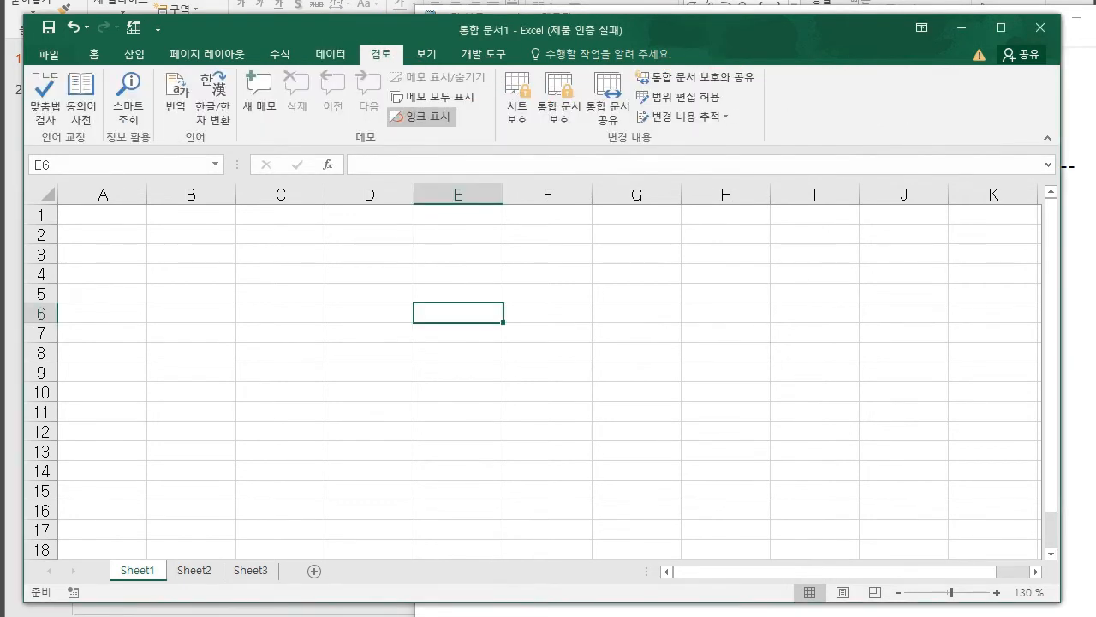
click(426, 54)
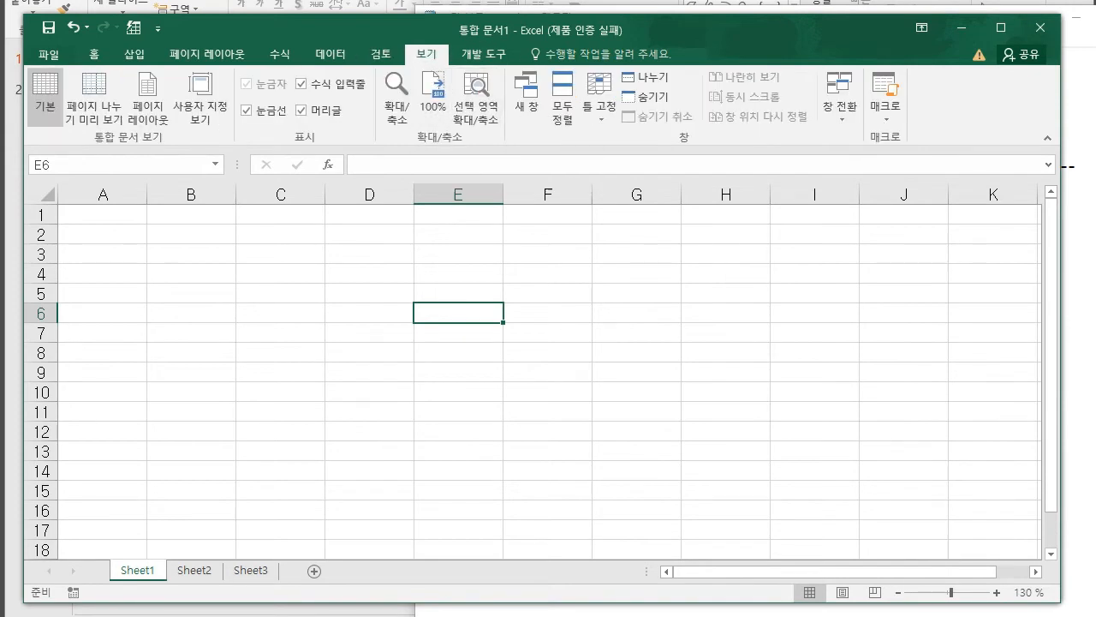
mouse_move(702, 150)
mouse_down()
mouse_move(525, 154)
mouse_move(538, 55)
mouse_move(726, 109)
mouse_move(495, 156)
mouse_move(600, 69)
mouse_move(719, 137)
mouse_move(445, 76)
mouse_move(447, 48)
mouse_up()
drag(657, 103, 698, 102)
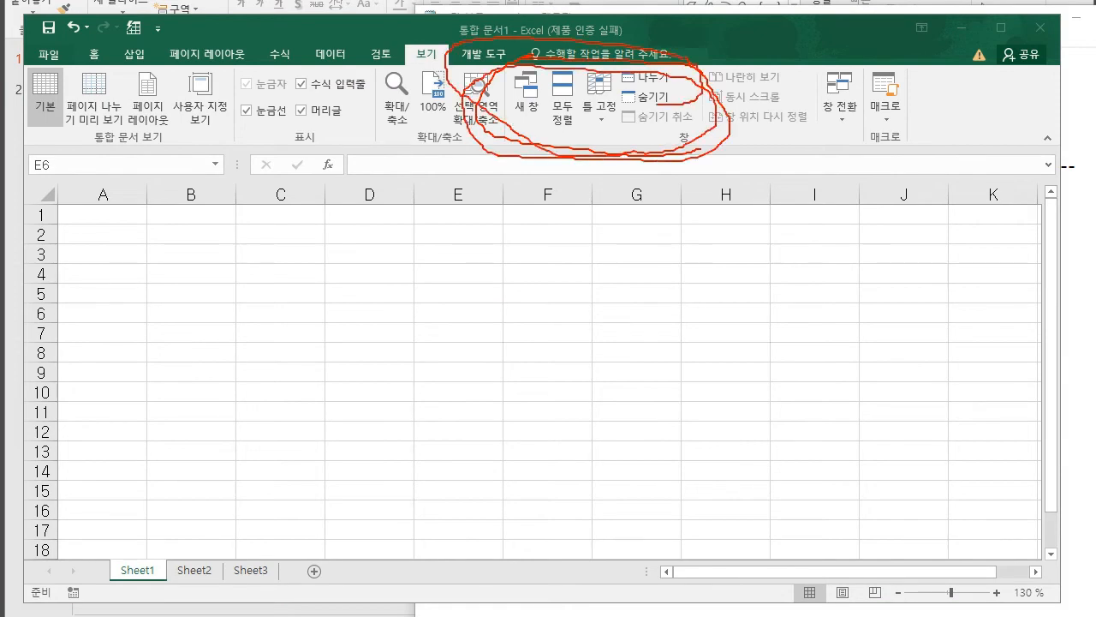
key(Escape)
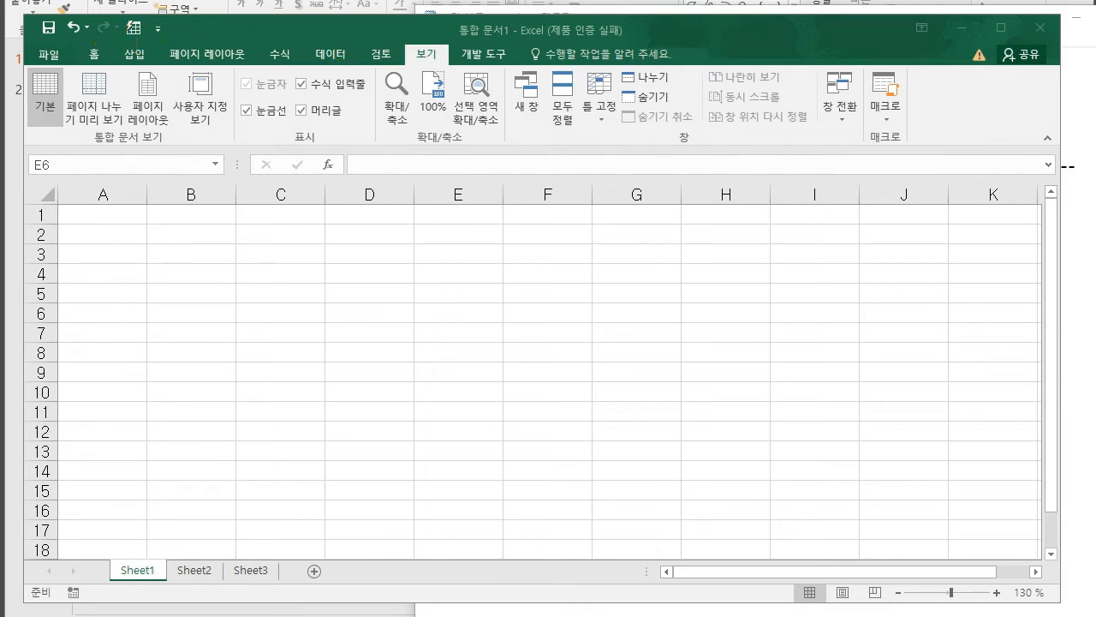
Step: Demonstrate selecting the entire sheet, column C and row 3 in Sheet1, finishing with cell C4 selected
click(458, 273)
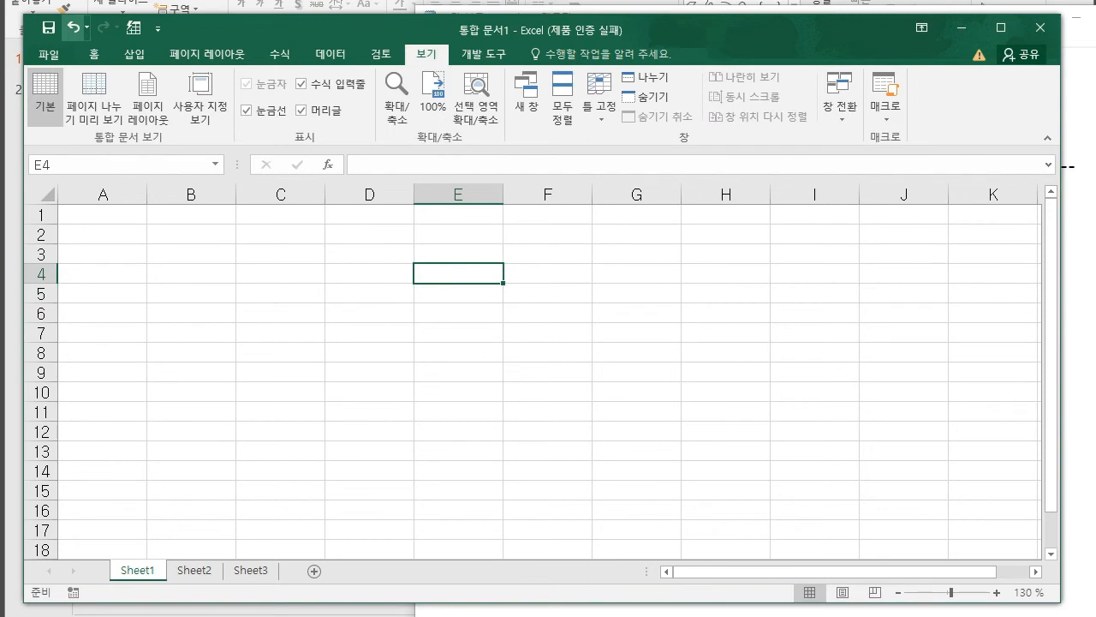
key(alt+Tab)
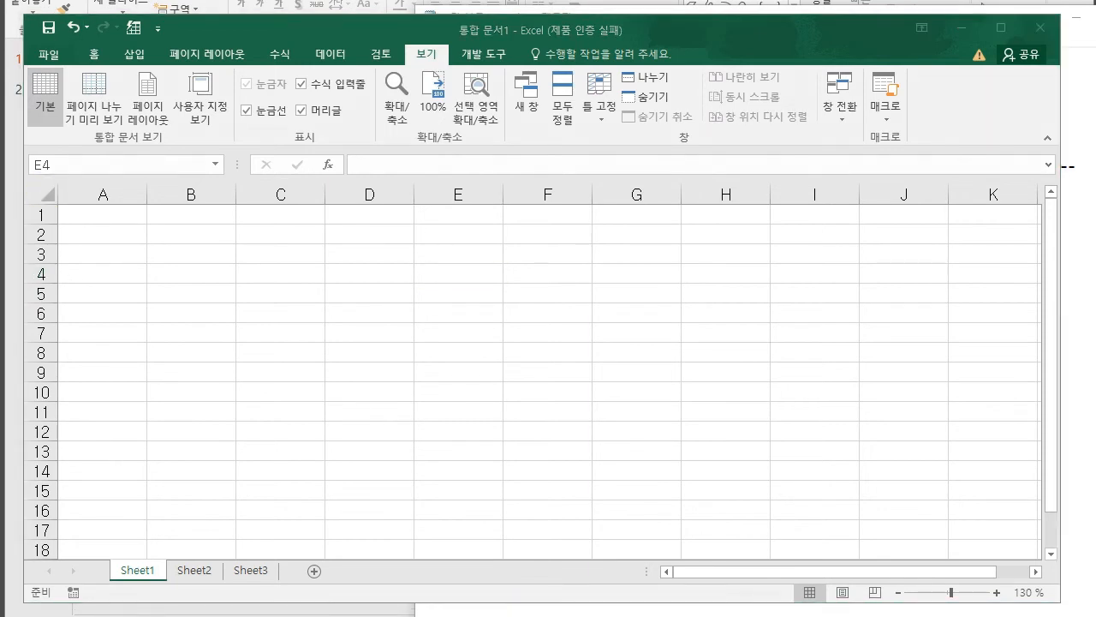
click(47, 195)
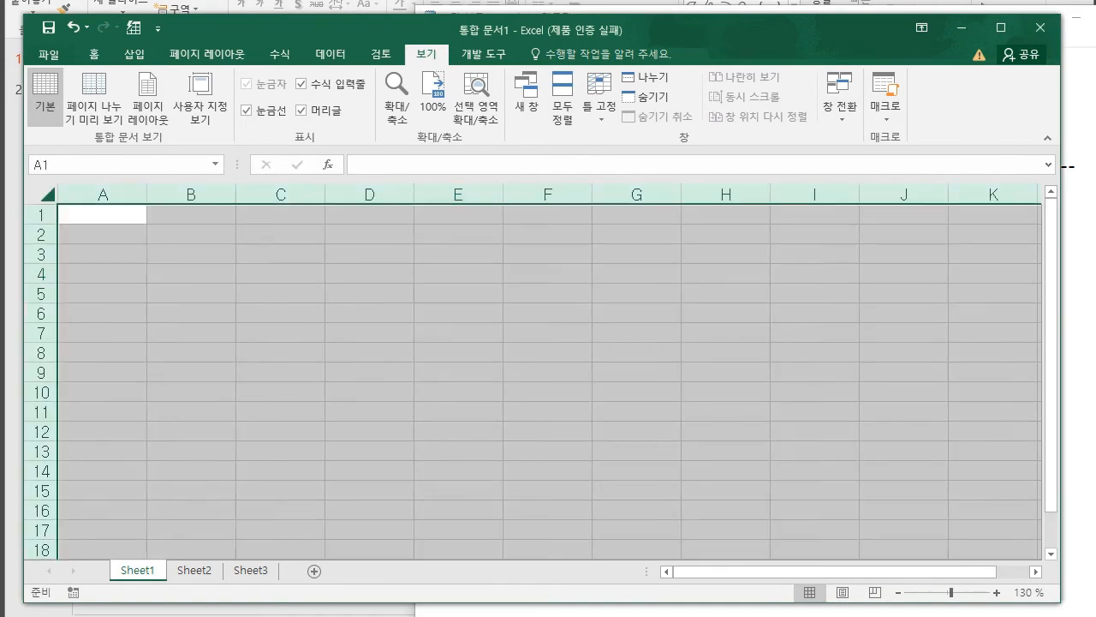
click(458, 352)
click(281, 196)
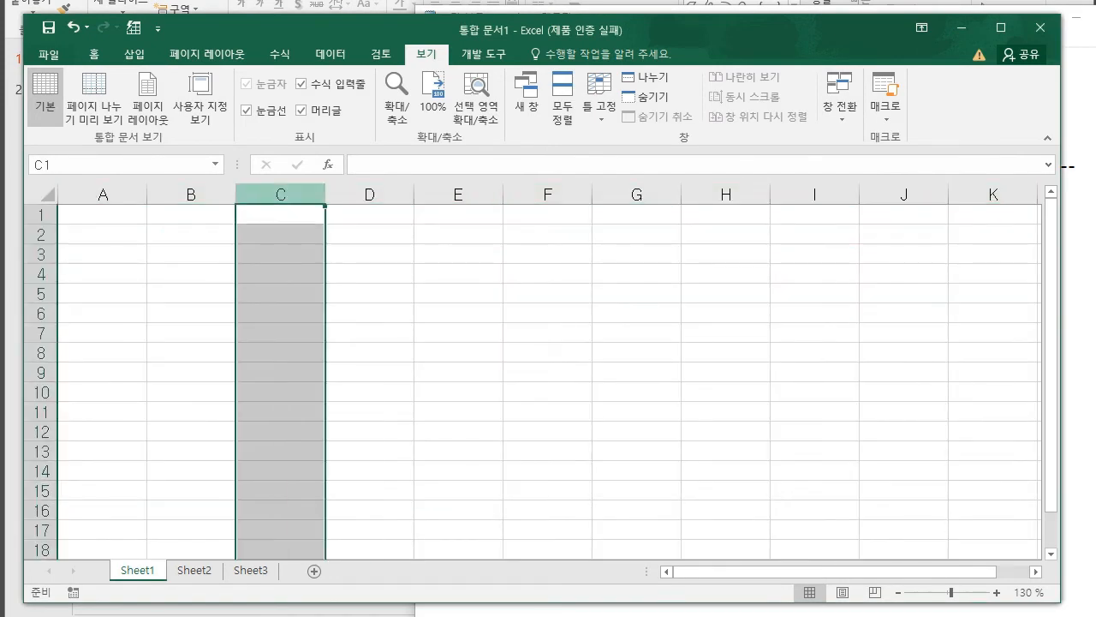
click(40, 254)
click(102, 254)
click(47, 195)
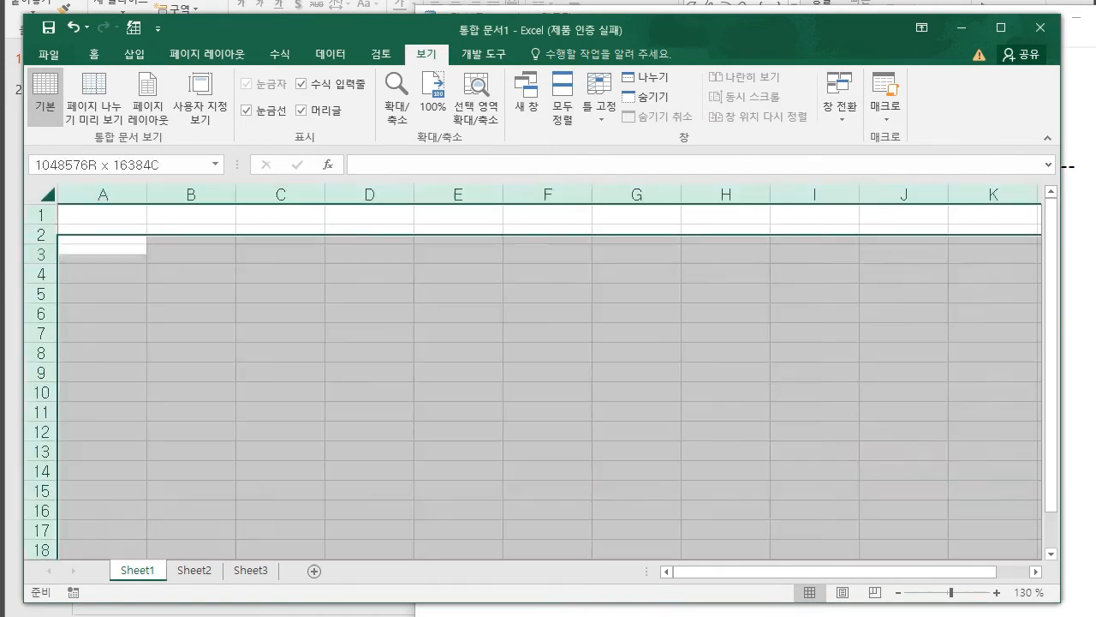
click(458, 332)
scroll(459, 332, down, 4)
scroll(459, 333, up, 4)
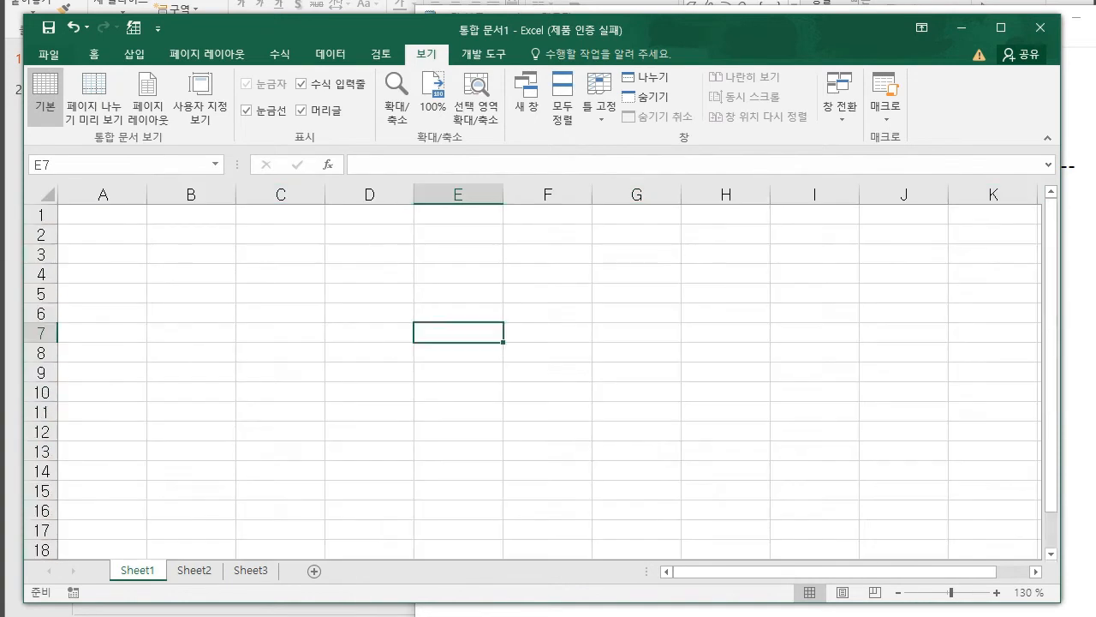
click(281, 273)
Step: Switch to the Notepad notes, add blank lines below section 2 and start a new item numbered "3."
key(alt+Tab)
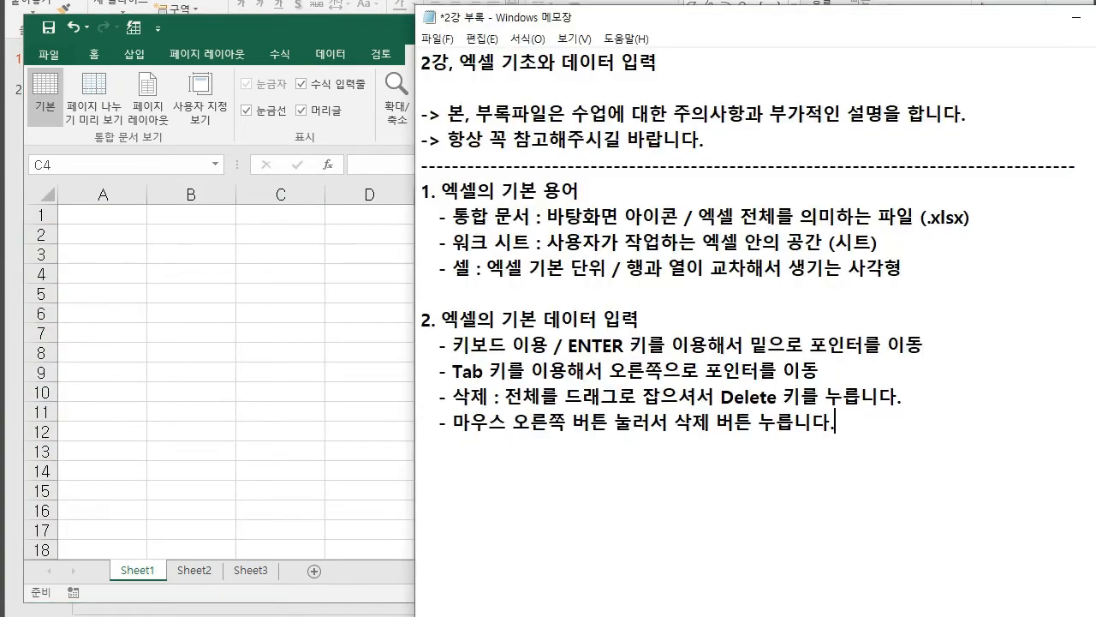
key(Return)
key(Return)
key(Return)
key(Return)
key(Return)
key(Return)
key(Return)
key(Return)
key(Return)
key(Return)
key(Return)
key(Return)
key(Return)
key(Return)
key(Up)
key(Up)
key(Up)
key(Up)
key(Up)
key(Up)
key(Up)
key(Up)
key(Up)
key(Up)
key(Up)
key(Up)
key(Up)
text(3. )
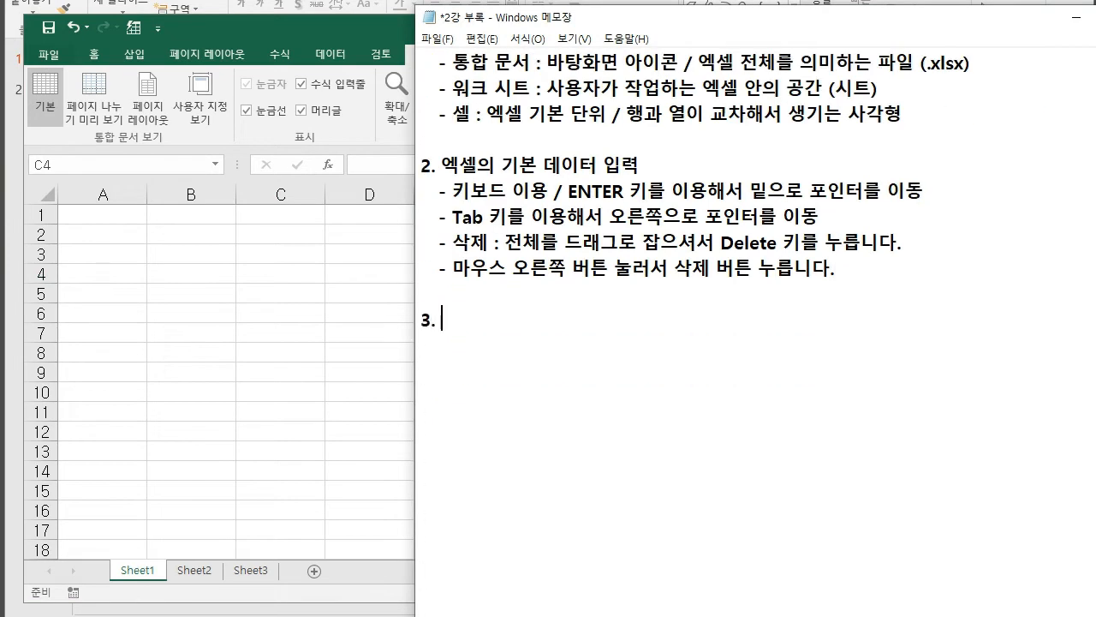
Step: Title item 3 "함수에 대해서 공지사항" and start a bullet beneath it
text(함수에 ㄷㅐ해서)
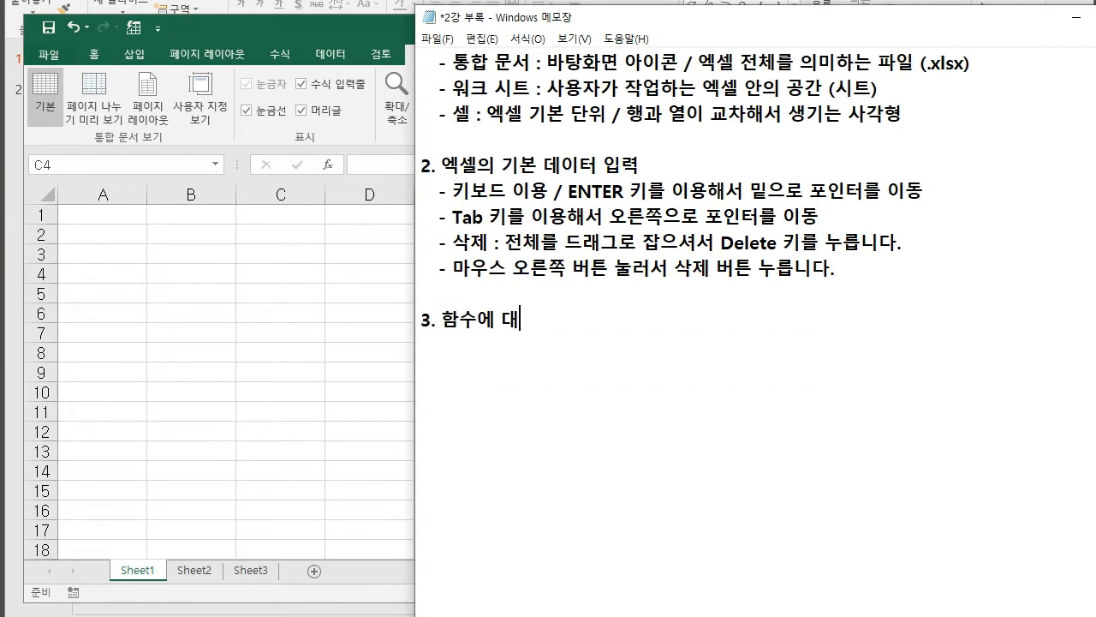
text( 공지사항)
key(Return)
text(-)
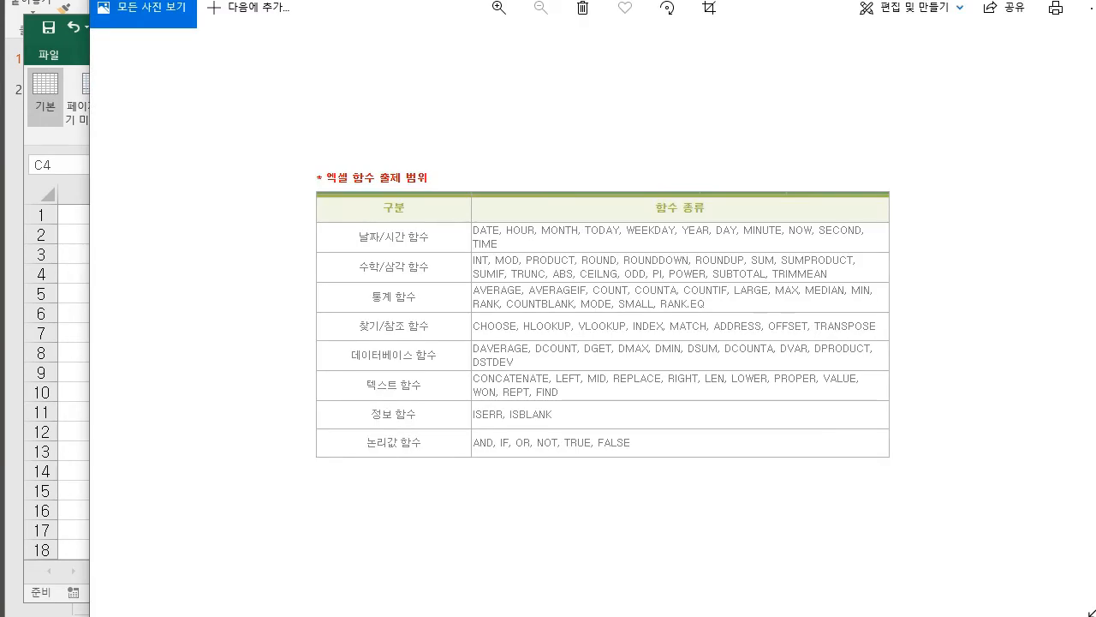
Step: Review the 엑셀 함수 출제 범위 table in the image viewer and return to the Notepad notes
right_click(916, 615)
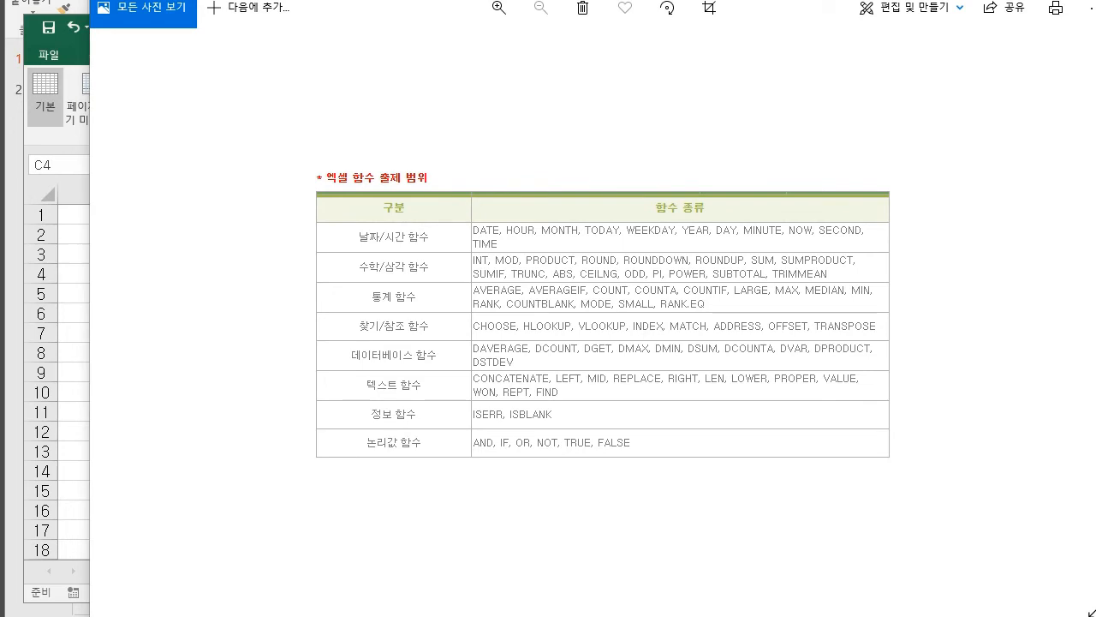
right_click(916, 616)
click(917, 616)
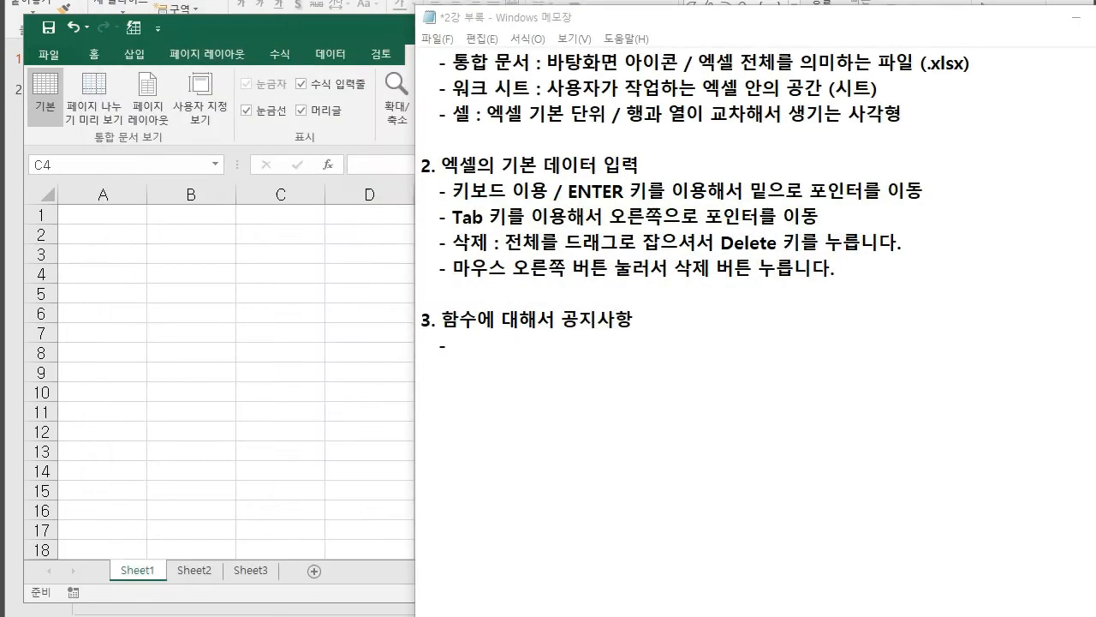
Step: Add the bullets "2강 : 진도 나가고 함수 3개 배운다." and "3강 : 진도 나가고 함수 4개 배운다." under item 3
text(2ㄱ강 : )
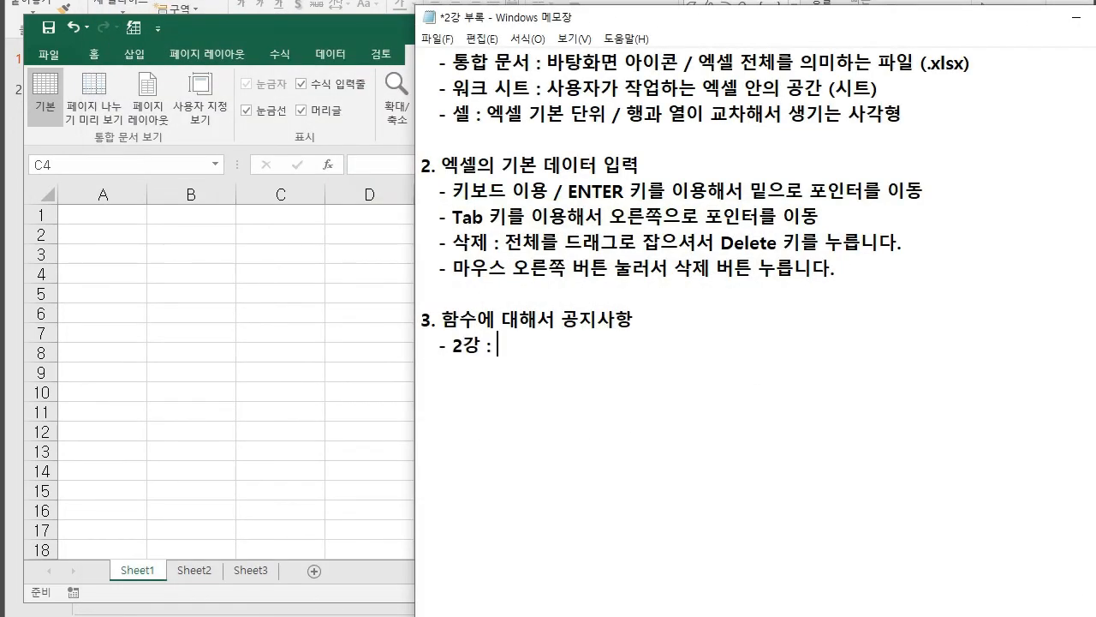
text(진도 나가고 함수 3개 배)
text(운다.)
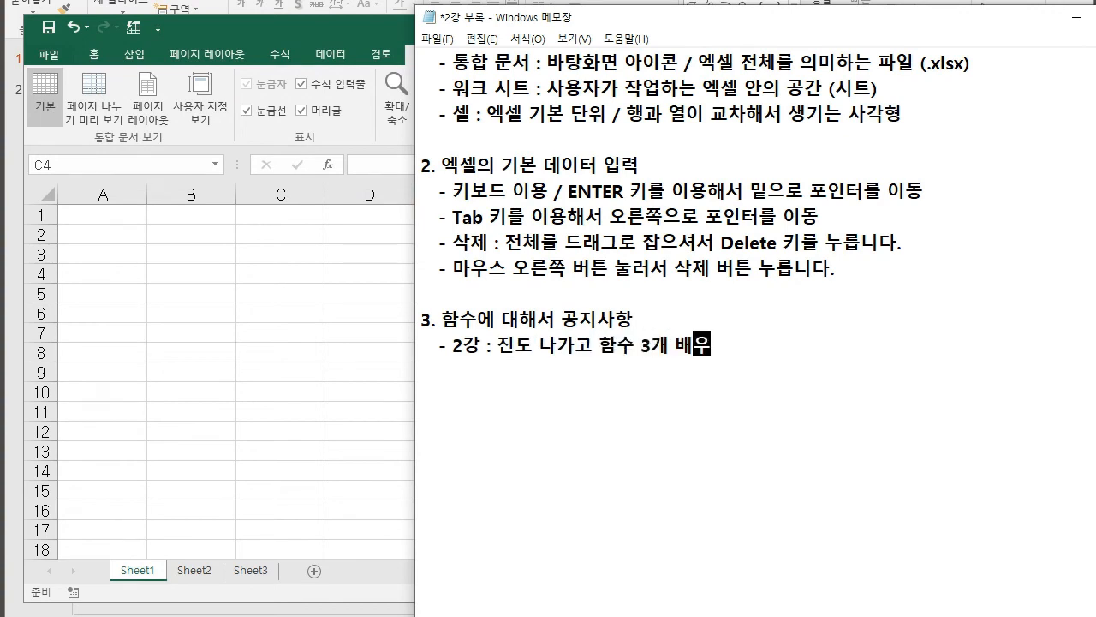
key(Return)
text(- 3강)
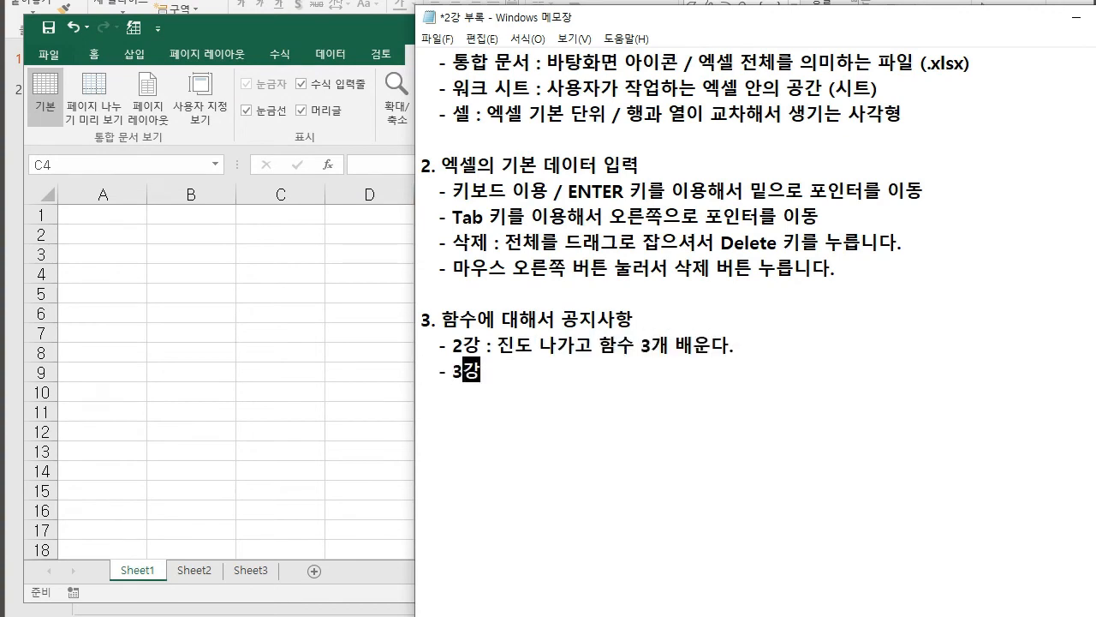
text( : 진도 나가고 하함수 4개 배운다.)
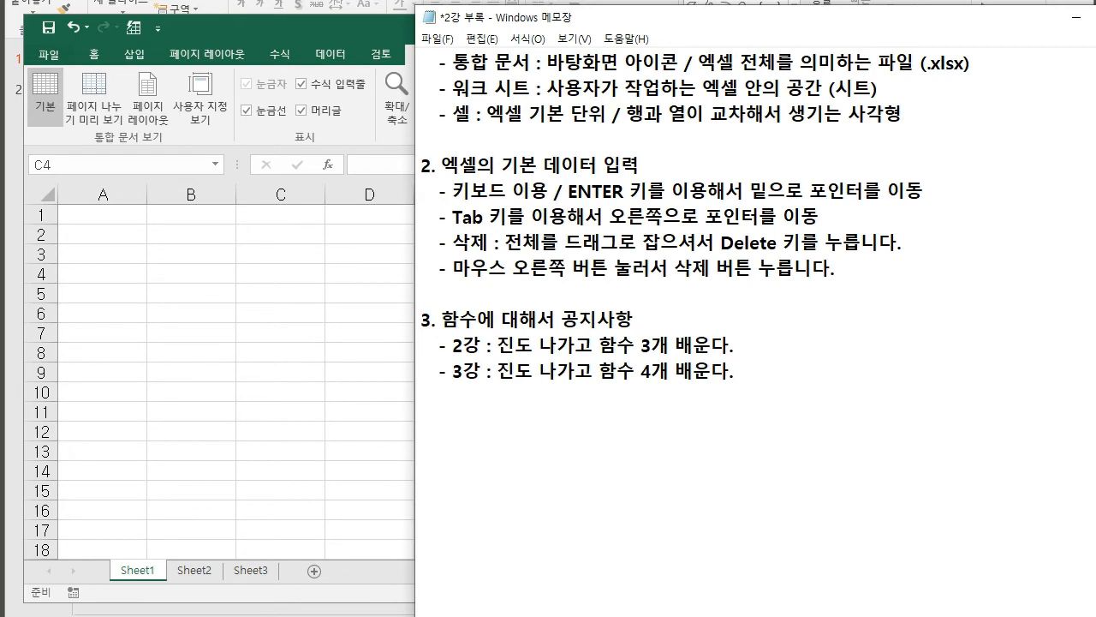
Step: Highlight the 2강 bullet's function text and the lecture title's opening words in the notes to point them out
drag(599, 345, 737, 345)
click(738, 345)
scroll(745, 334, up, 2)
drag(420, 63, 502, 63)
click(502, 62)
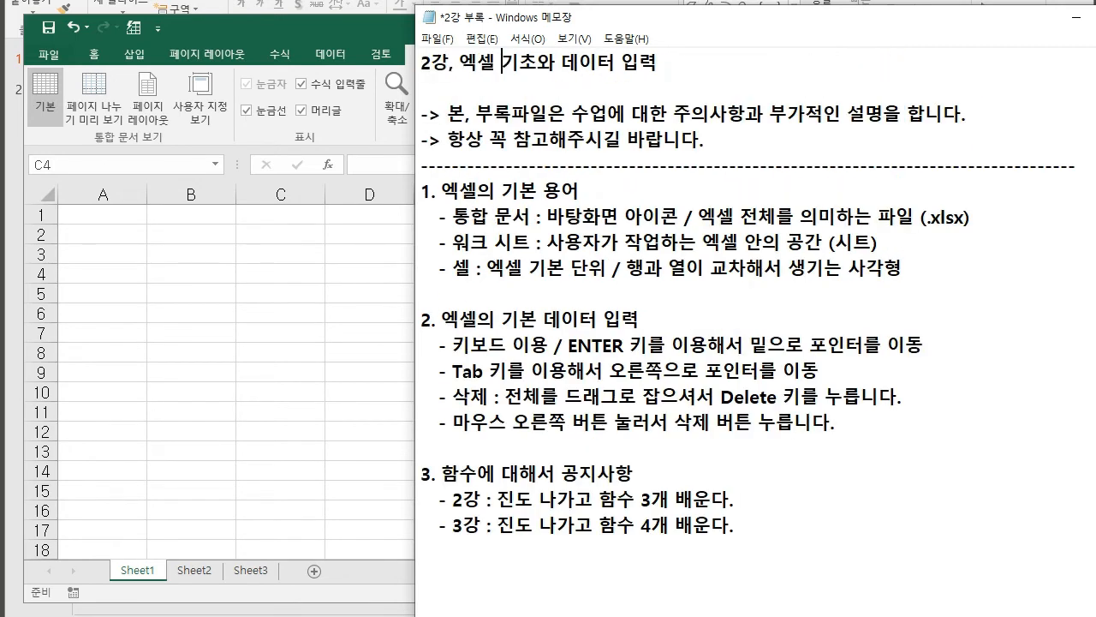
scroll(753, 317, down, 3)
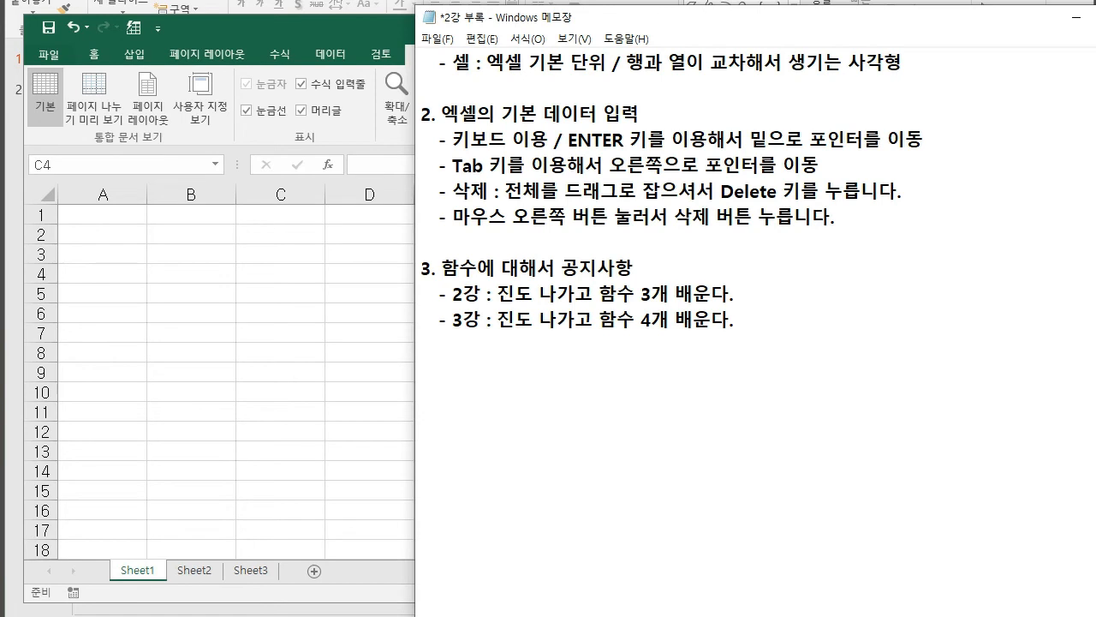
drag(600, 294, 712, 294)
Step: Start another bullet below 3강 and append "(총 9강 / 8강, 9강 : 실전대비 / 진도 : 2강 ~ 7강)" to the item 3 heading
click(421, 344)
text(-)
key(Up)
key(Up)
key(Up)
key(End)
text(총 9강 / )
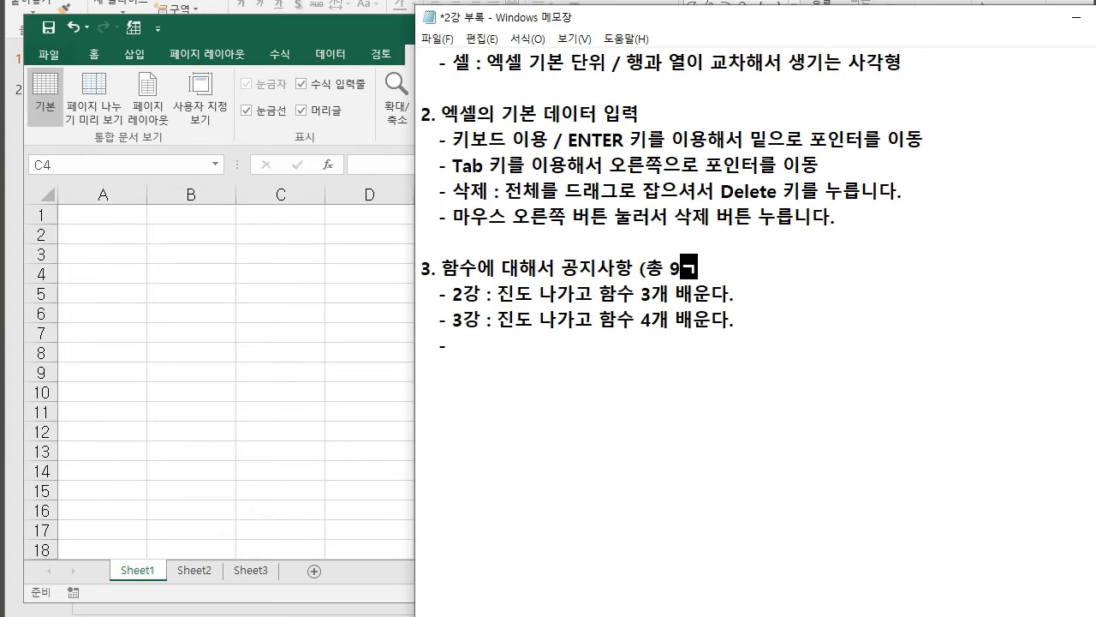
text(8강, 9강 : )
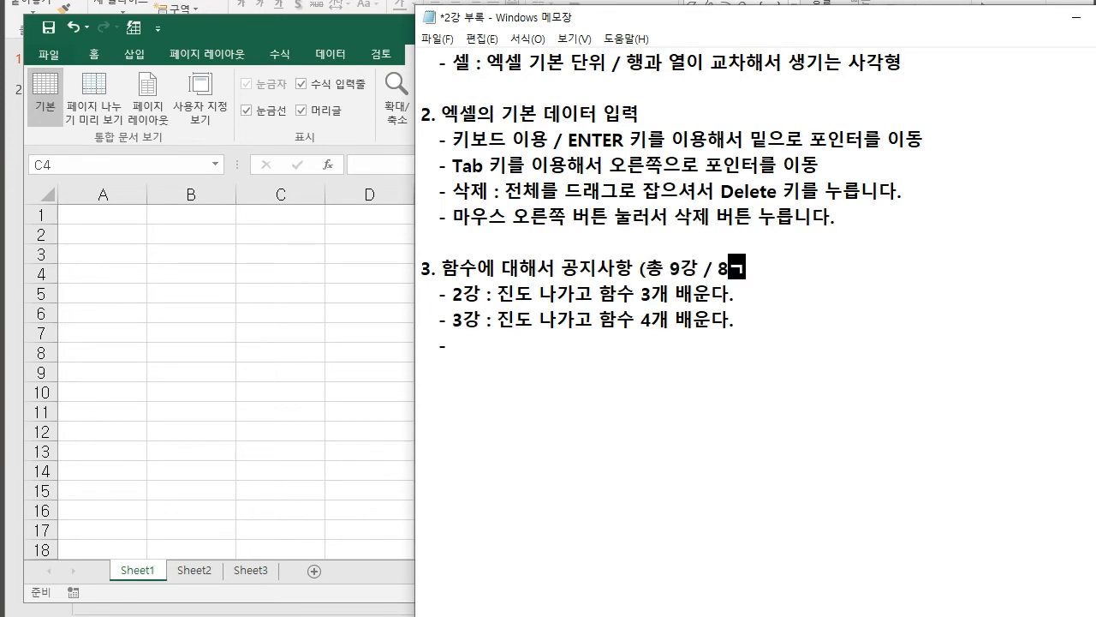
text(실전대비))
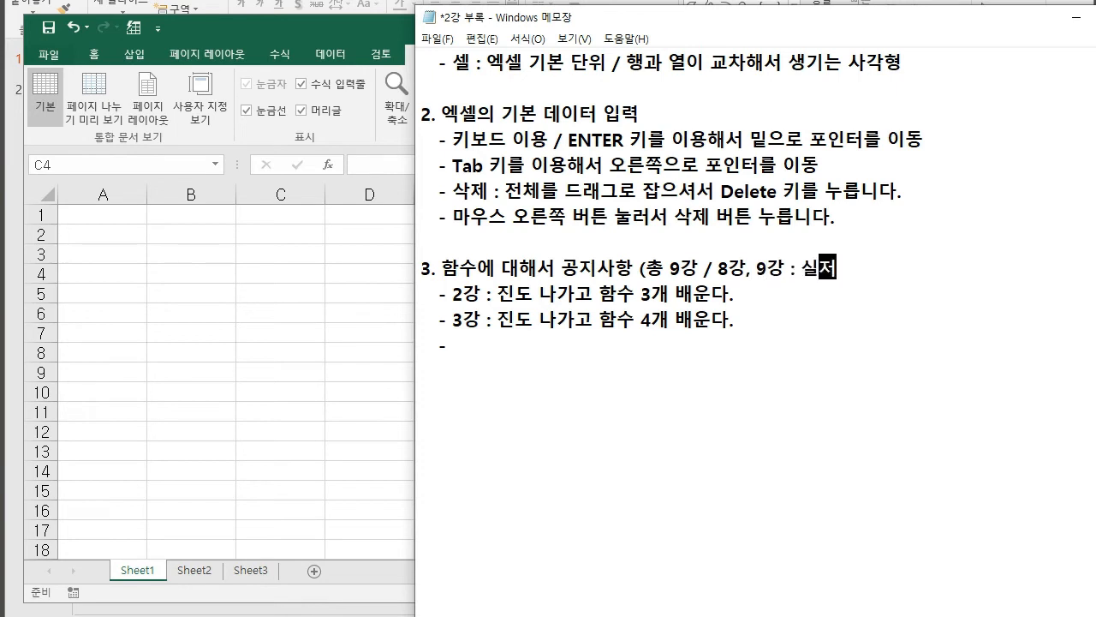
key(BackSpace)
text(/ )
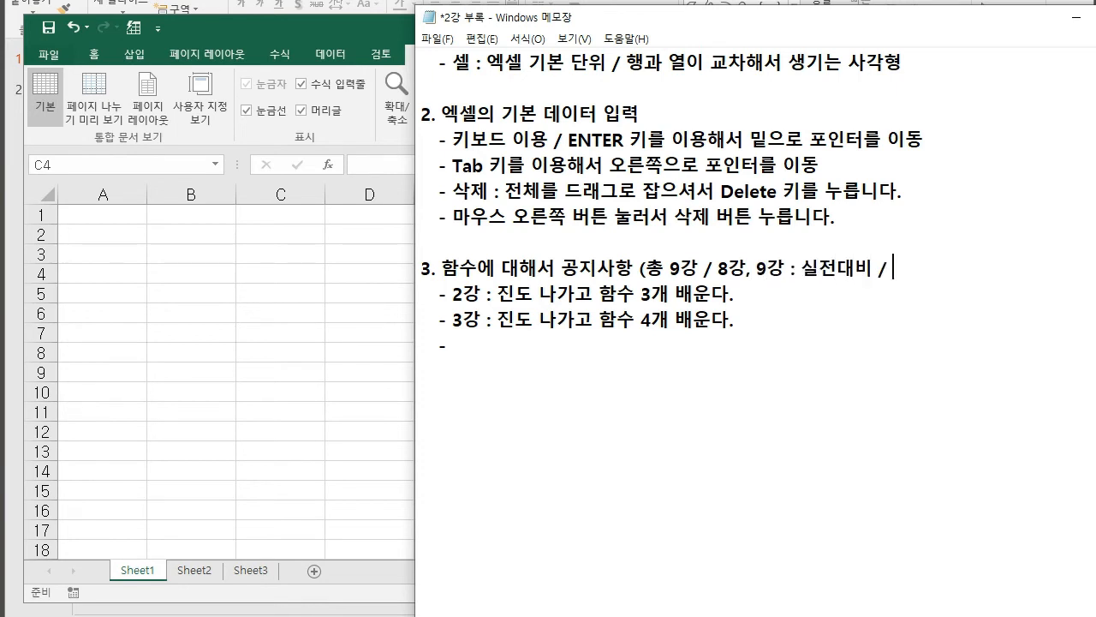
text(진도 : 2ㄱ강 ~7)
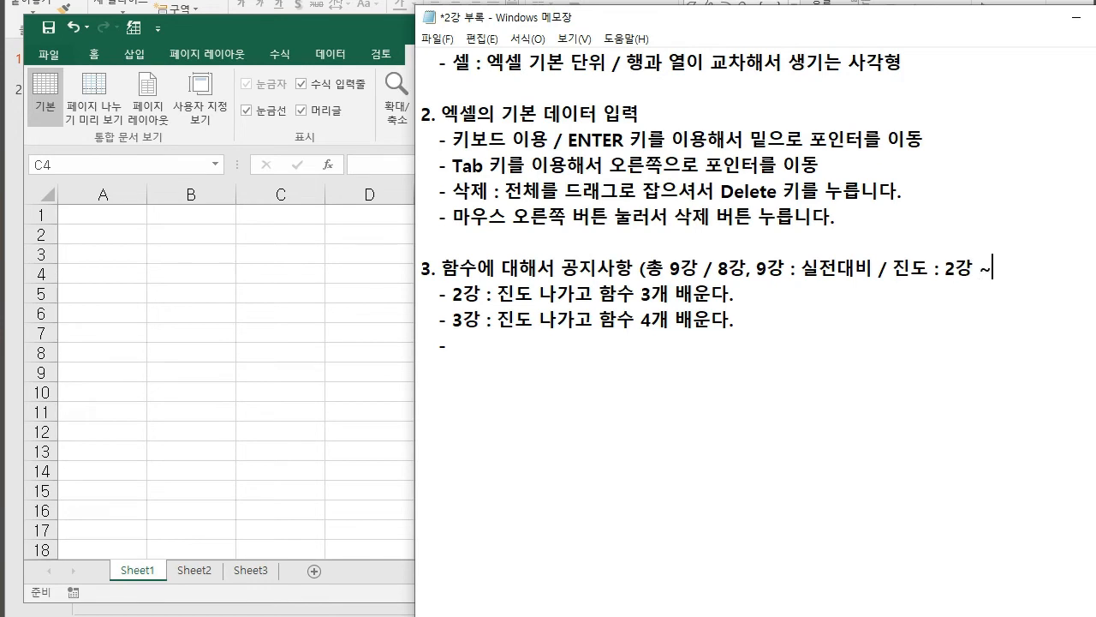
key(BackSpace)
key(BackSpace)
text(7)
key(ctrl+z)
key(ctrl+z)
Step: Add the bullets "4강" and "5강.... 7강 : 진도 나가고 함수 나머지 배운다." at the end of item 3
key(Down)
key(Down)
text(4강)
key(Return)
text(- 5강)
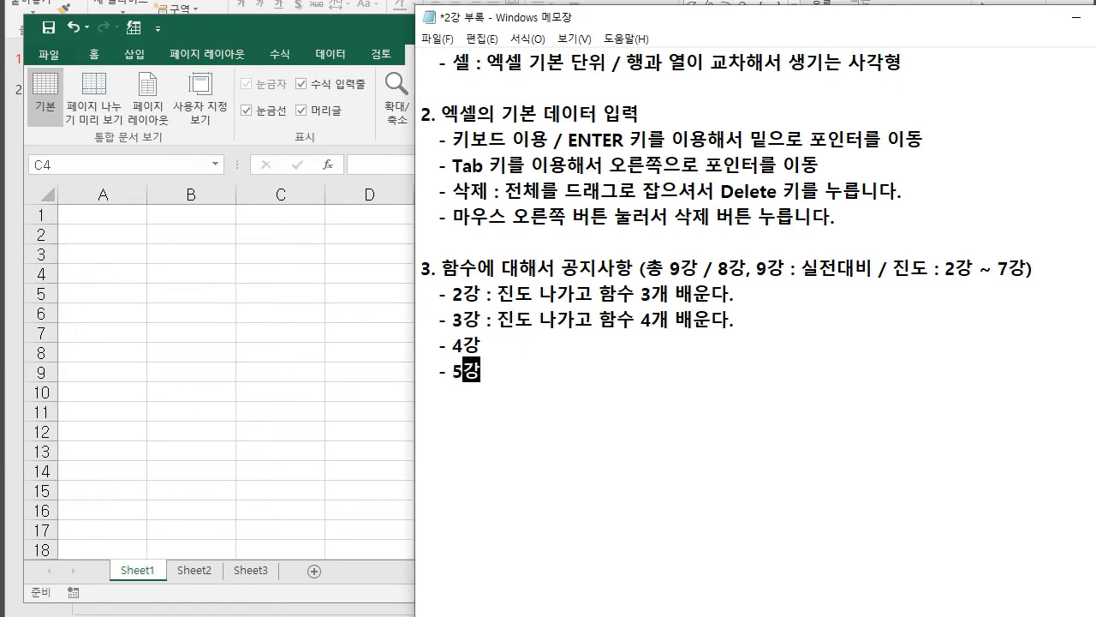
text(.... 7강 :)
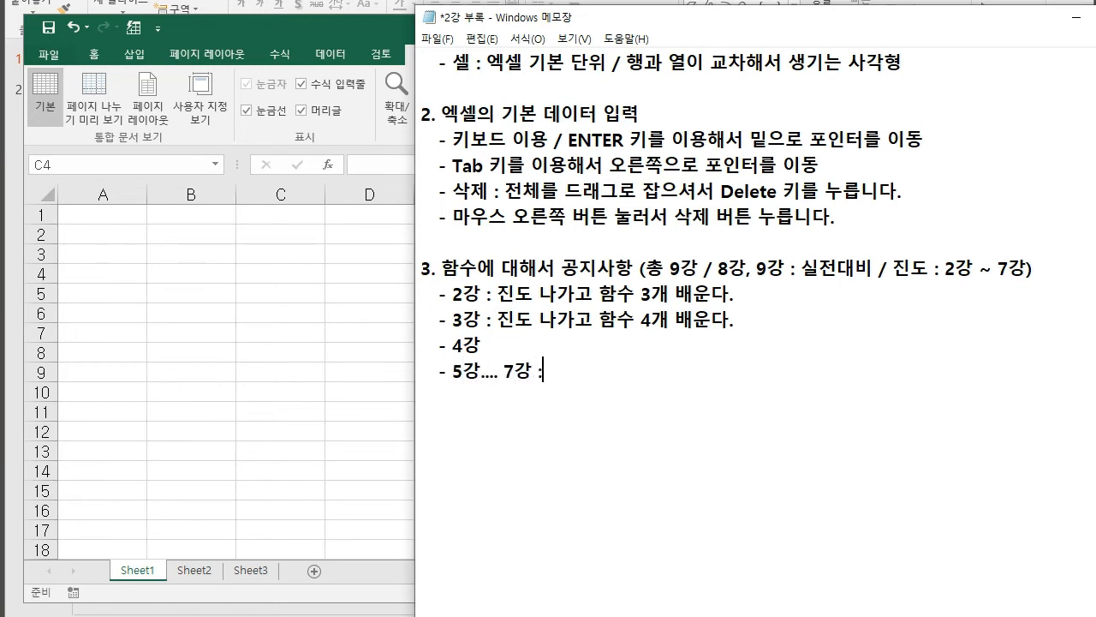
text( 진도 나가고 함ㅅ수 나머지 배운다)
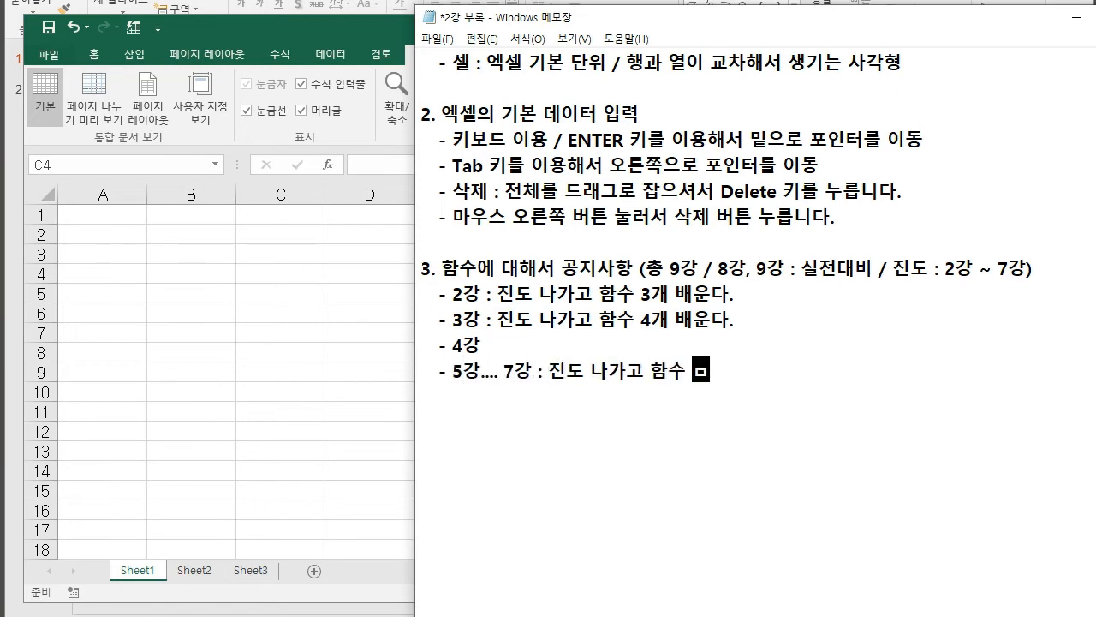
text(.)
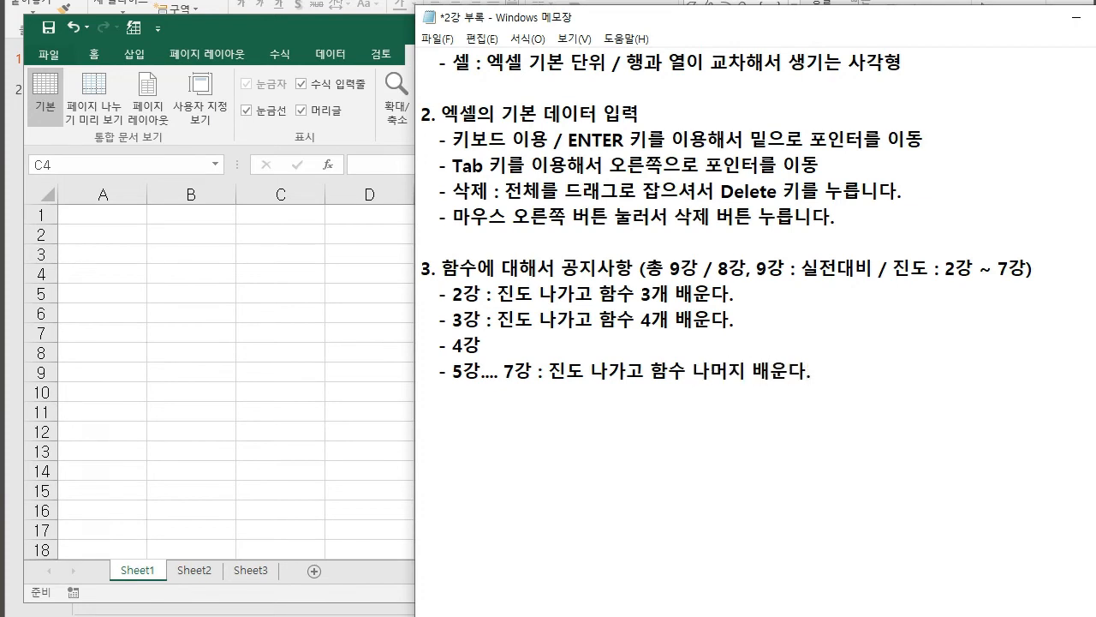
Step: Highlight the function wording in the 2강, 3강 and 5강.... 7강 bullets and look over the notes
drag(600, 294, 696, 294)
click(712, 293)
drag(599, 320, 737, 320)
click(737, 319)
drag(668, 370, 421, 395)
click(421, 394)
scroll(728, 334, up, 2)
scroll(728, 334, down, 2)
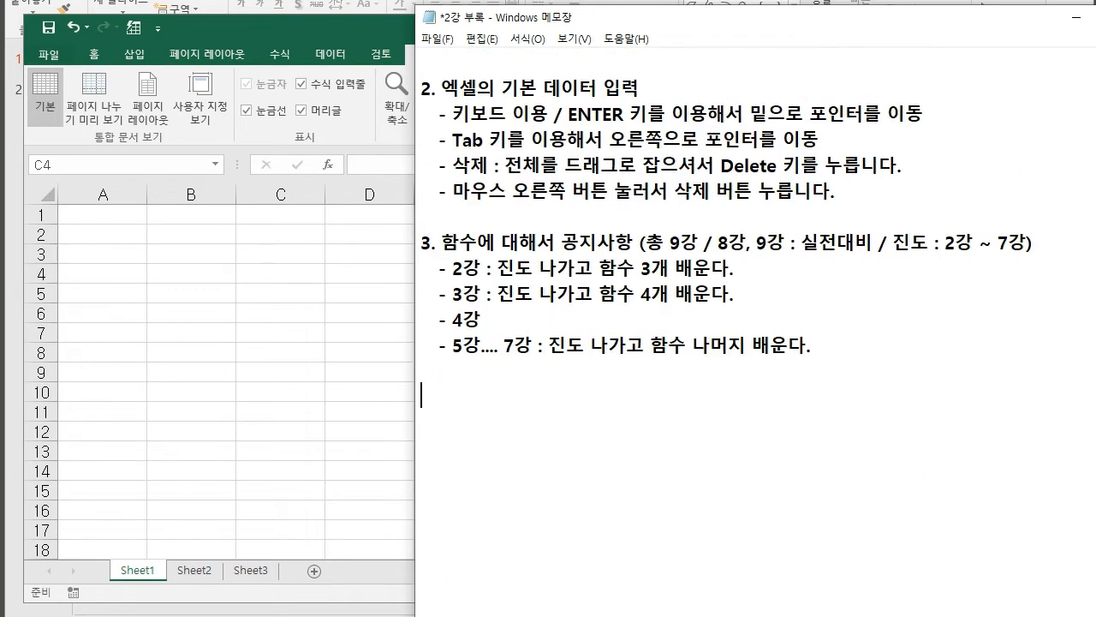
Step: Select cell G7 in Excel, return to the notes and highlight 엑셀 기초 and 데이터 입력 in the lecture title
key(alt+Tab)
click(636, 333)
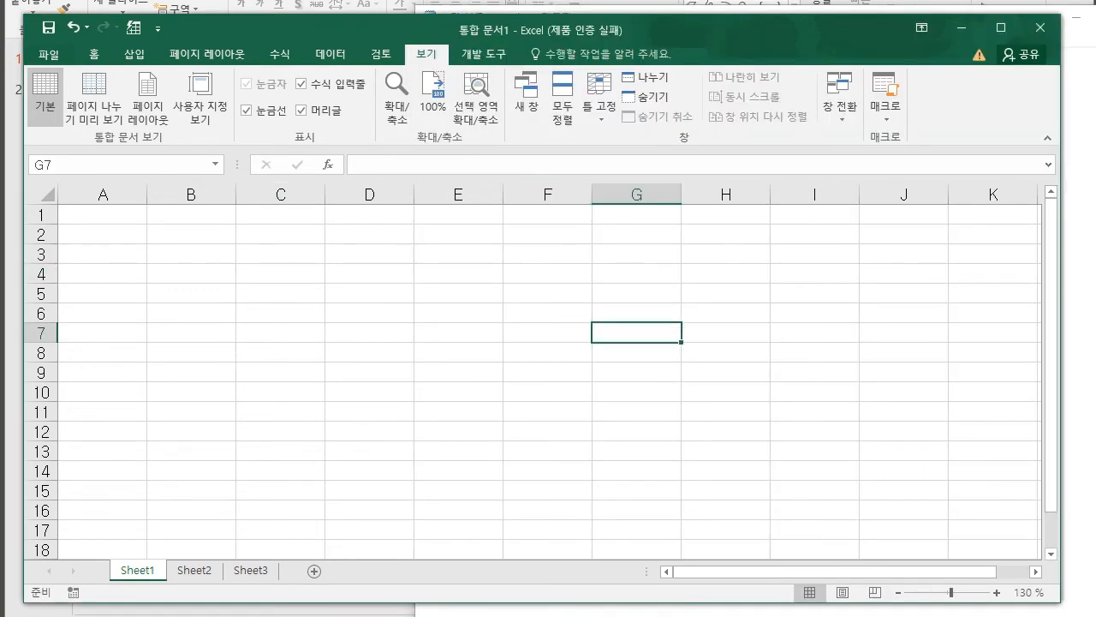
key(alt+Tab)
scroll(754, 334, up, 3)
drag(459, 61, 538, 61)
click(538, 62)
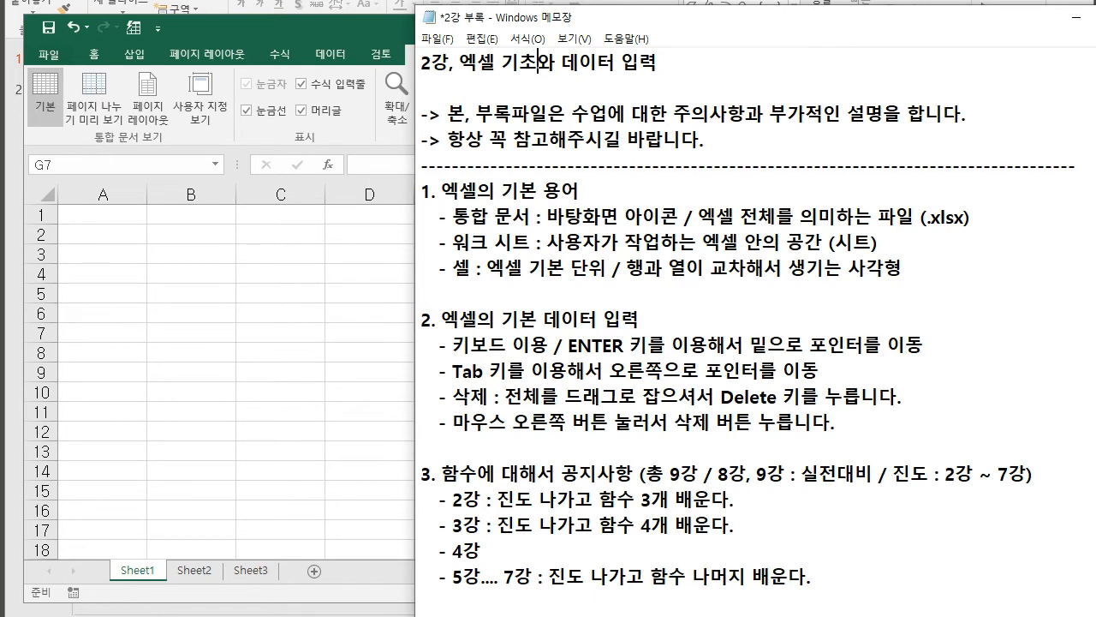
drag(561, 61, 658, 62)
click(658, 62)
scroll(658, 61, down, 2)
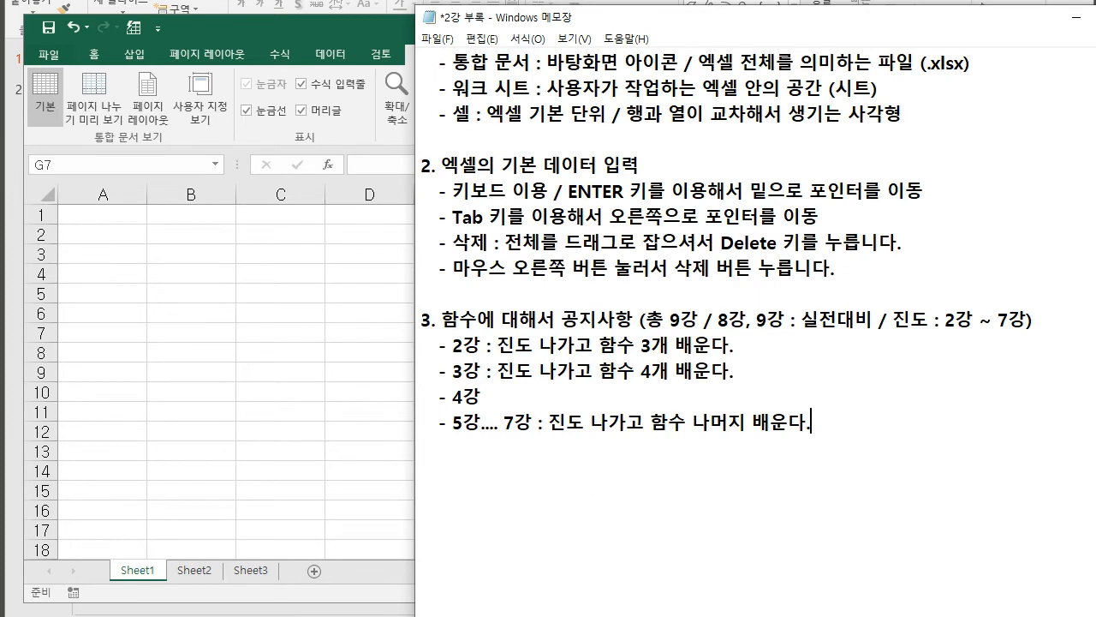
Step: Highlight all of section 3, and the 2강 bullet with its lecture number and function wording, to point them out
mouse_move(812, 422)
mouse_down()
mouse_move(422, 320)
mouse_move(734, 371)
mouse_move(811, 422)
mouse_up()
click(498, 346)
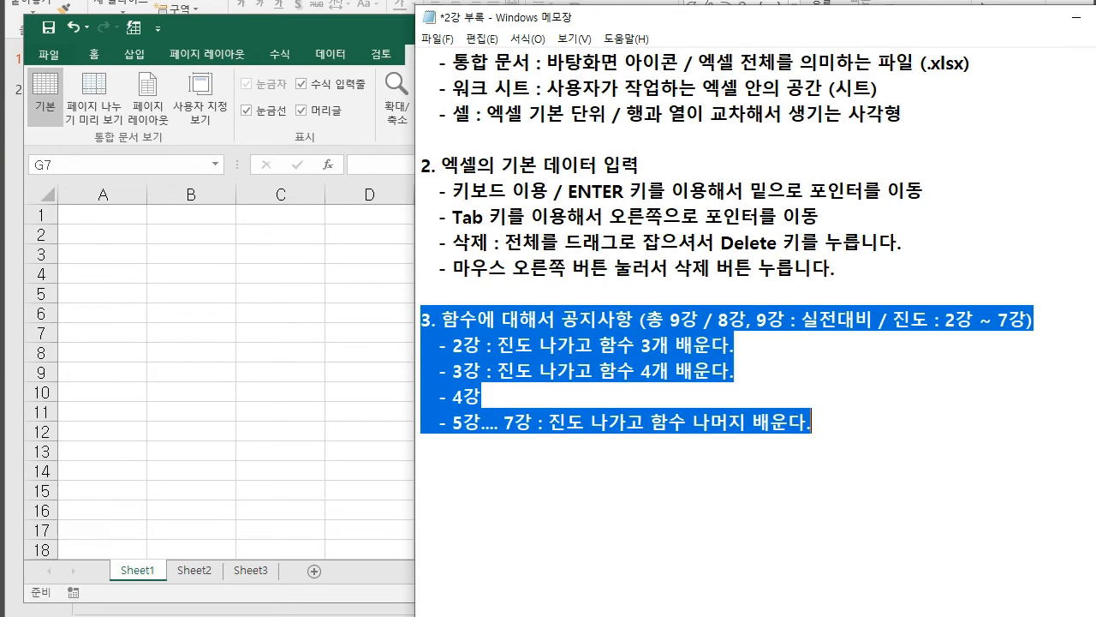
click(788, 423)
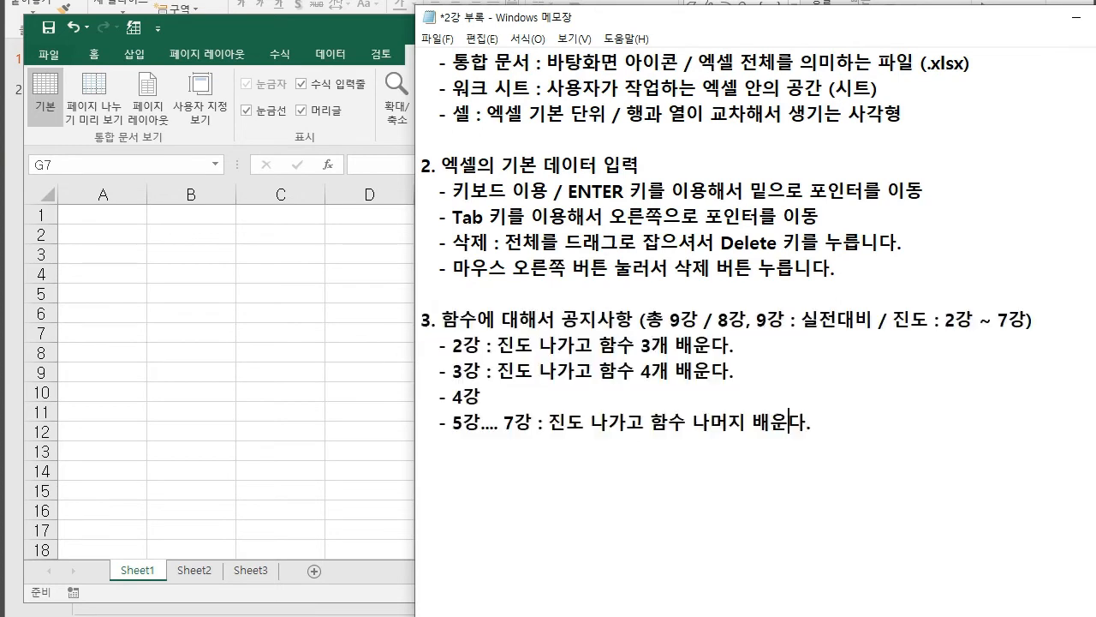
drag(443, 342, 734, 345)
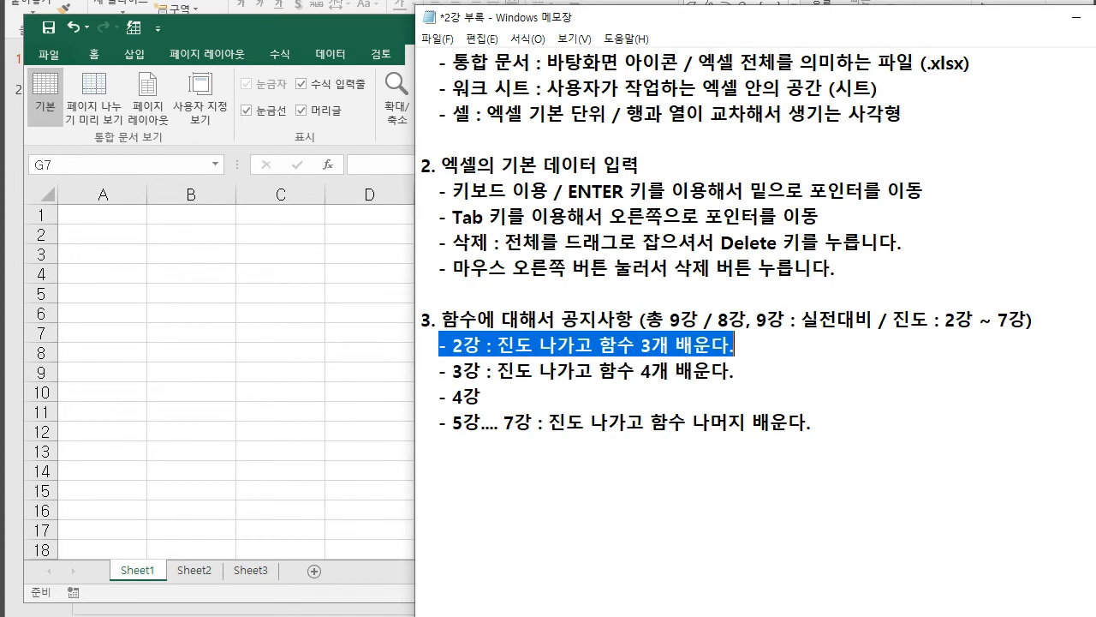
click(734, 345)
drag(452, 345, 481, 345)
click(480, 346)
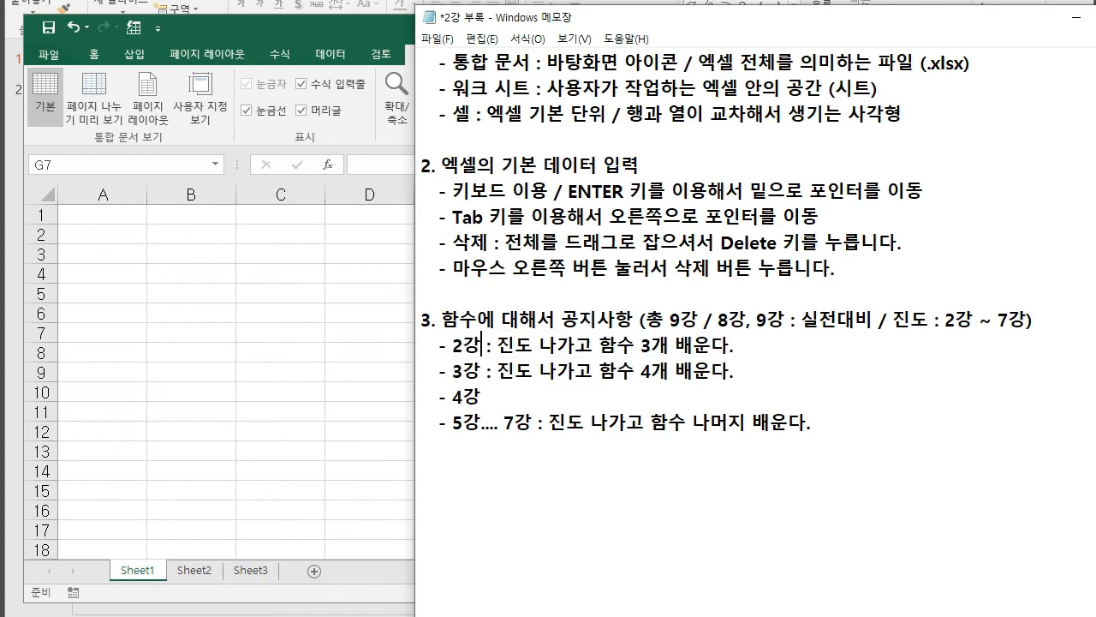
drag(597, 345, 734, 345)
click(734, 345)
Step: Replace the whole notice text after "3." with the heading "첫 번째 진도, 데이터 입력"
drag(811, 422, 442, 317)
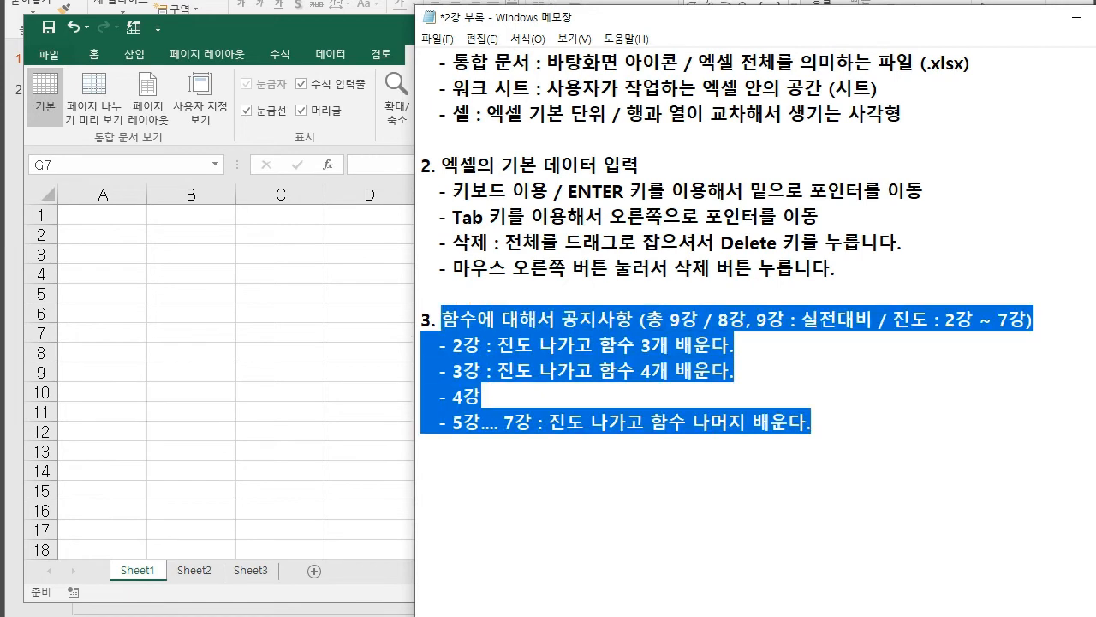
text(데이터 입력)
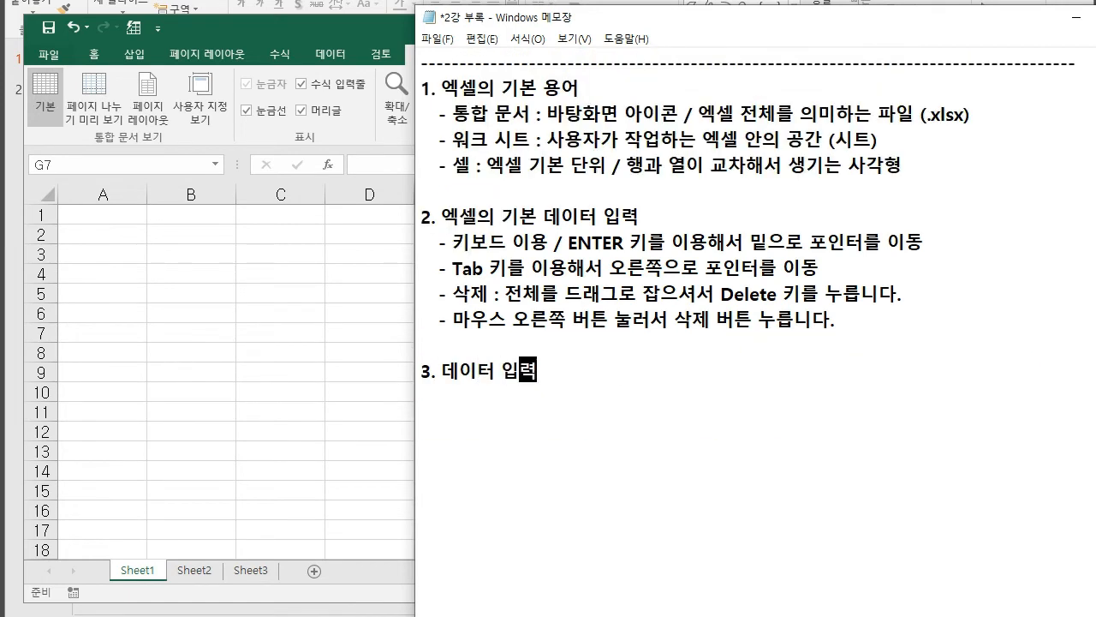
key(BackSpace)
key(BackSpace)
key(BackSpace)
key(BackSpace)
key(BackSpace)
key(BackSpace)
text(첫 번)
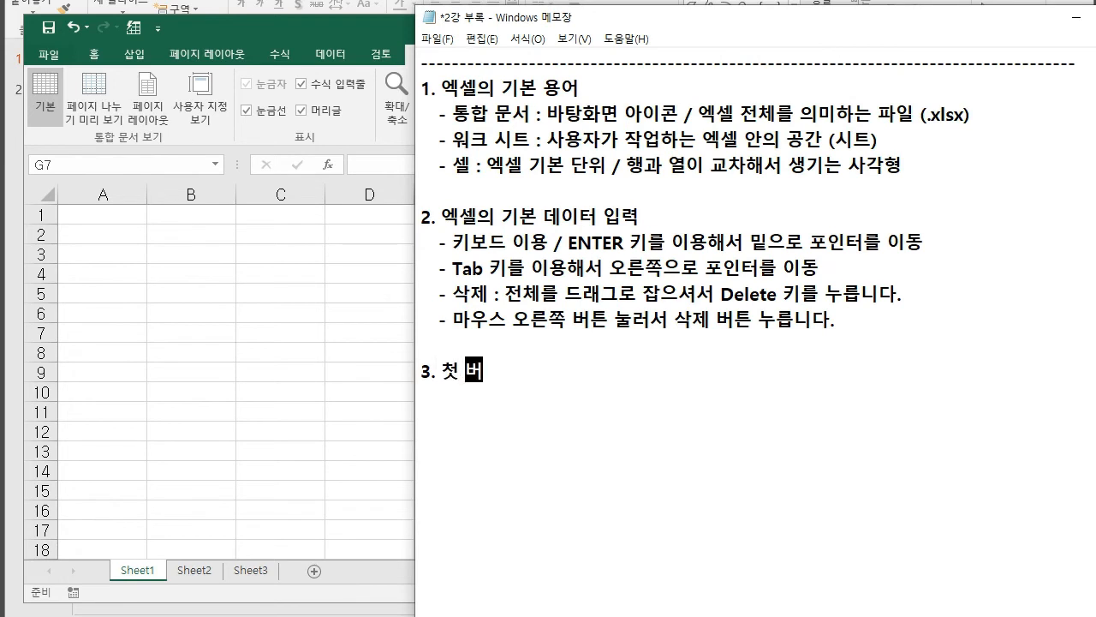
text(째 진)
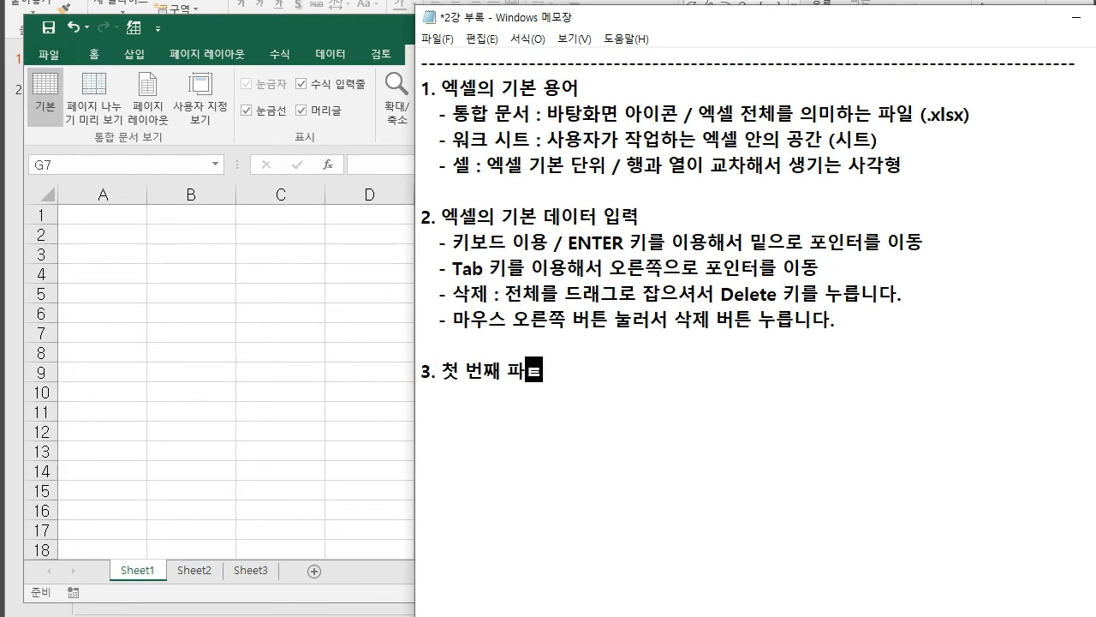
text(도, 데이터 입력)
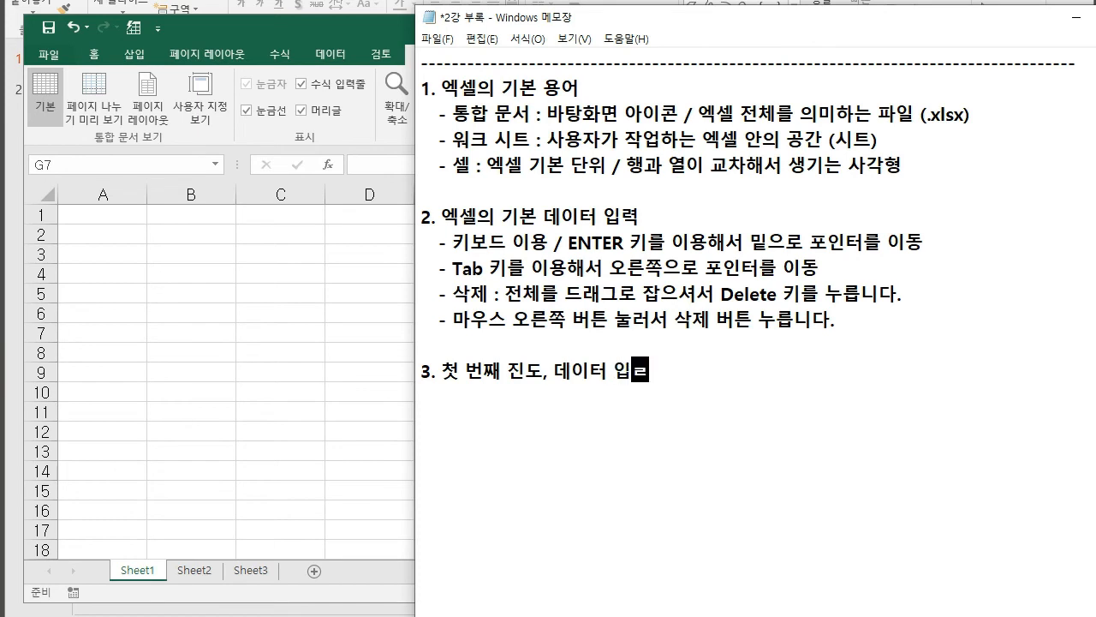
Step: Retype the end of the item 3 heading with quotation marks, as "데이터 입력"
key(BackSpace)
key(BackSpace)
key(BackSpace)
key(BackSpace)
key(BackSpace)
key(BackSpace)
key(BackSpace)
key(BackSpace)
text("뎅이터 입력")
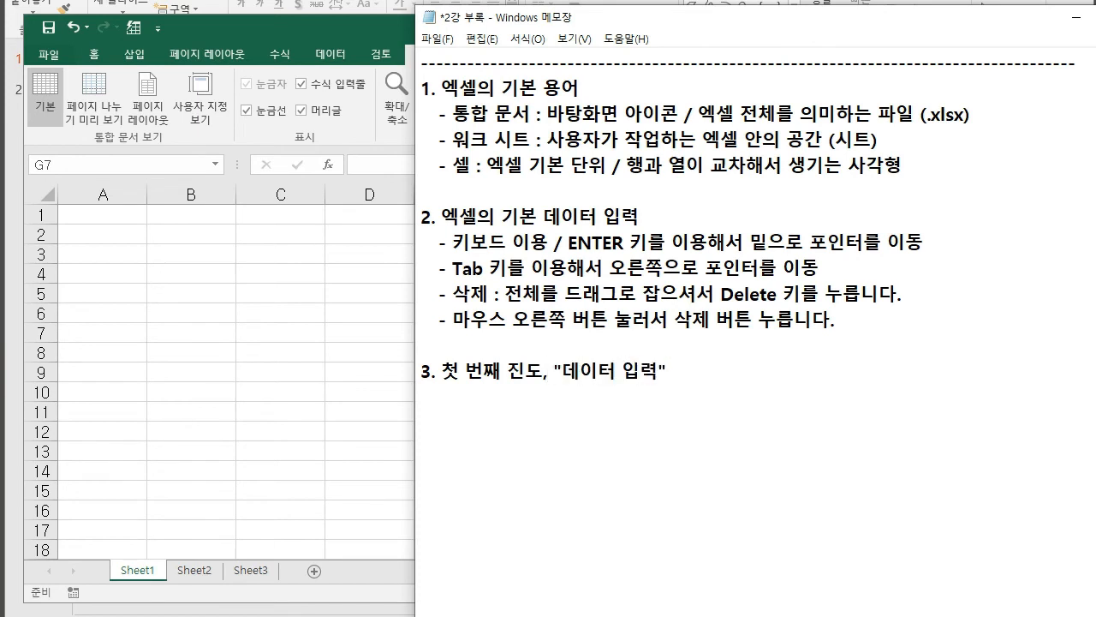
Step: Add blank lines below the item 3 heading in the notes and minimize the notes window
key(Return)
key(Return)
key(Return)
click(1077, 16)
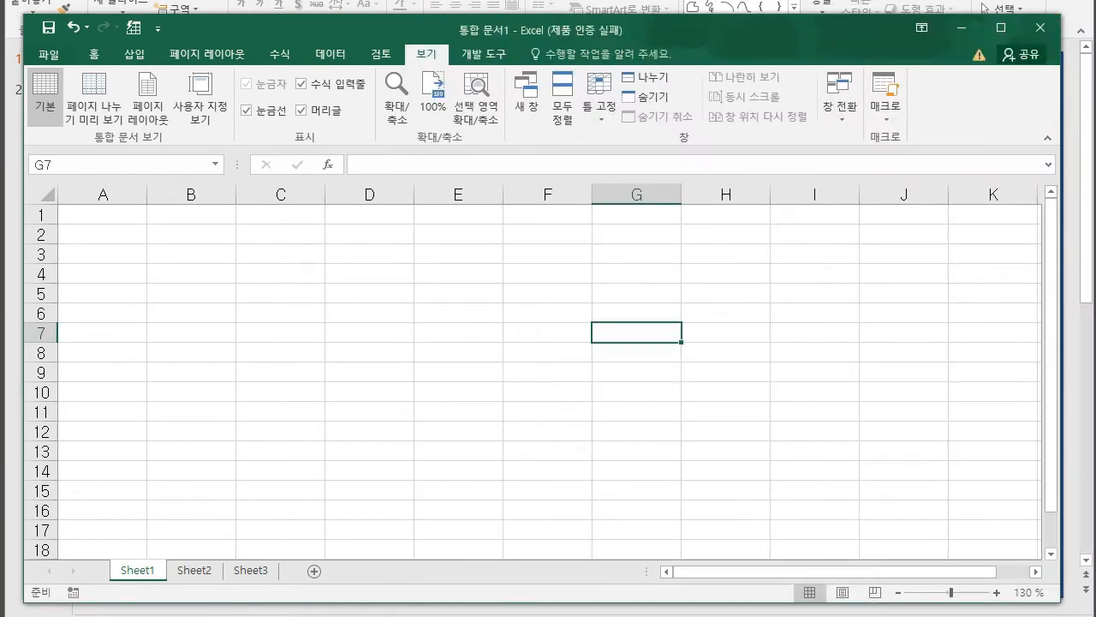
Step: Close the blank workbook 통합 문서1 and bring up the 샘플 folder
click(725, 313)
click(1041, 27)
click(575, 304)
key(alt+Tab)
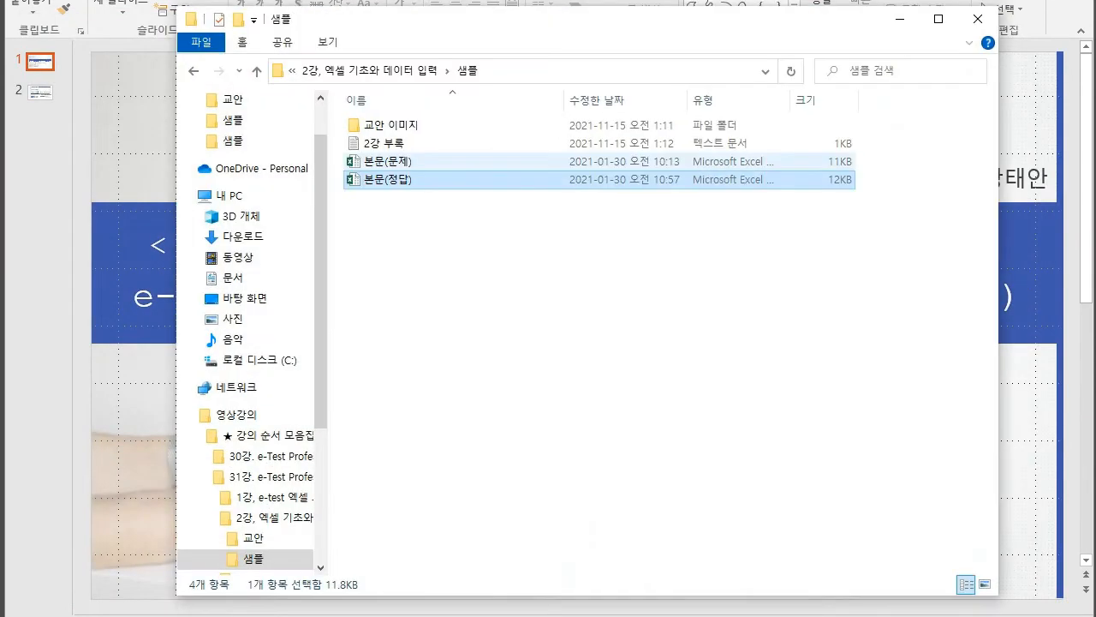
Step: Open the workbook 본문(문제) from the 샘플 folder, dismiss the Office activation wizard and enable editing
click(377, 161)
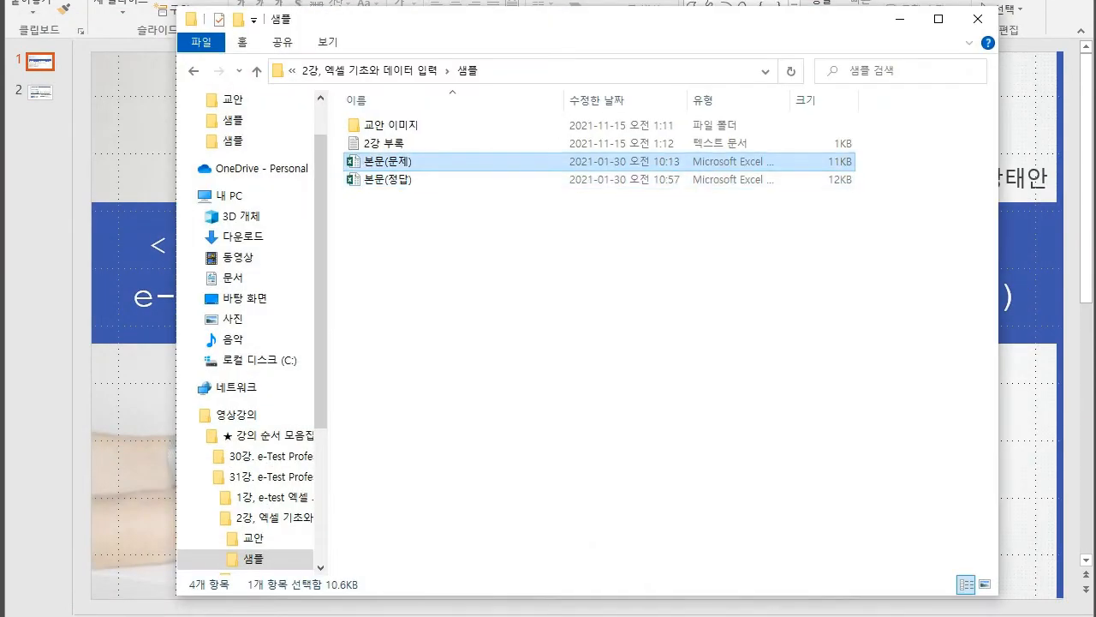
double_click(387, 161)
click(900, 19)
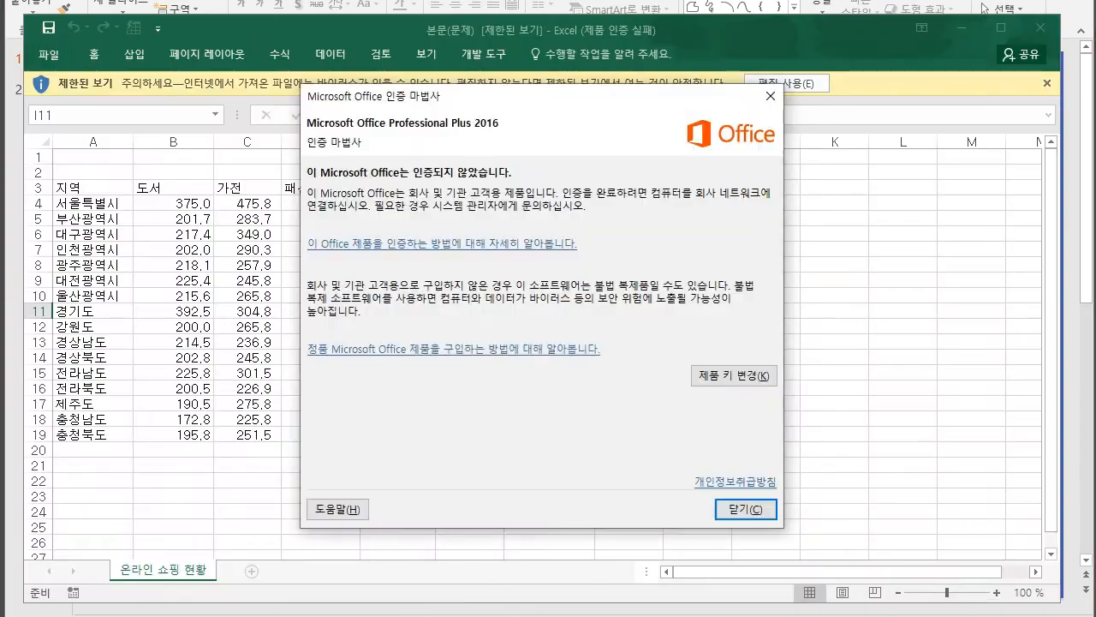
click(746, 509)
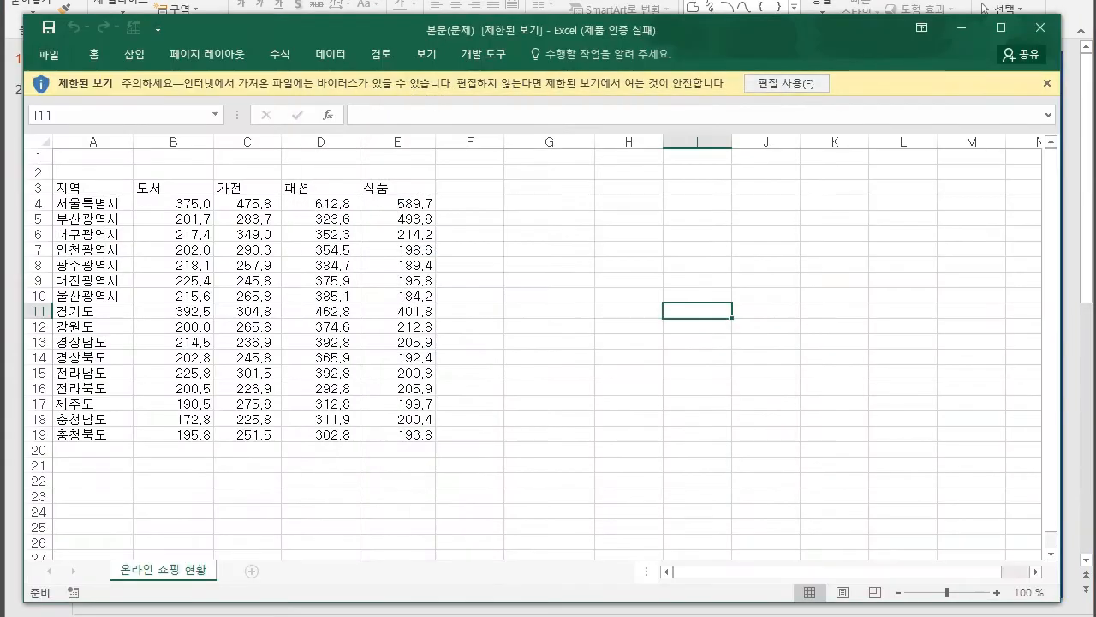
click(784, 83)
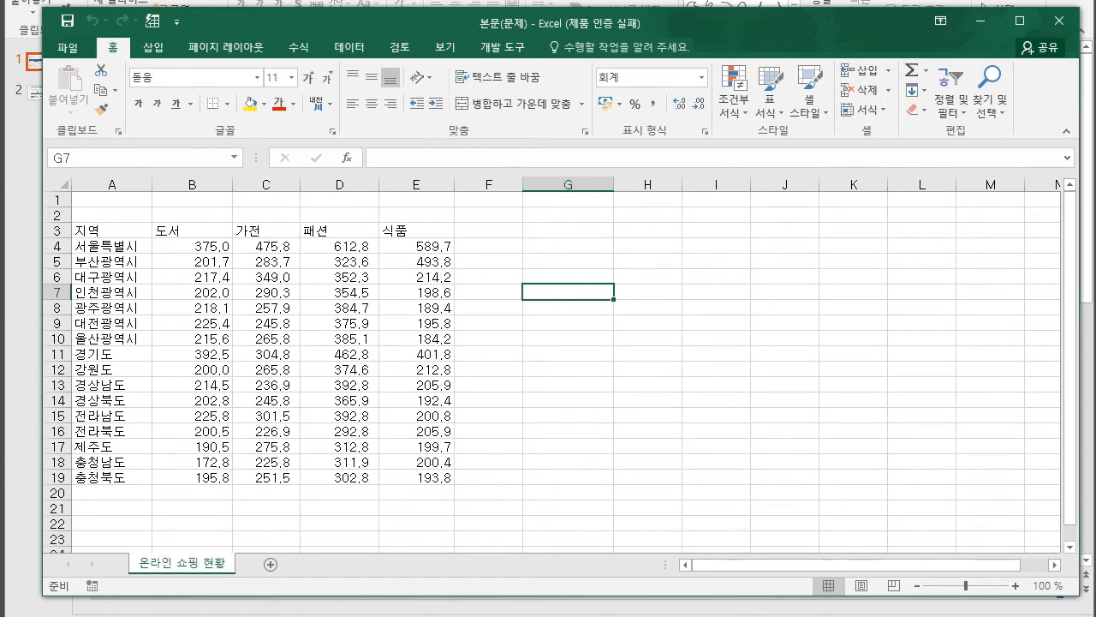
Step: Look over the 온라인 쇼핑 현황 sheet and highlight the whole table A3:E19
click(340, 432)
scroll(340, 432, down, 5)
scroll(340, 432, up, 5)
drag(111, 230, 418, 477)
click(716, 462)
Step: Point out individual table values, the region entries and the column headers 도서, 가전 and 식품
click(267, 323)
click(340, 339)
click(266, 310)
click(111, 293)
click(111, 246)
click(192, 231)
click(266, 230)
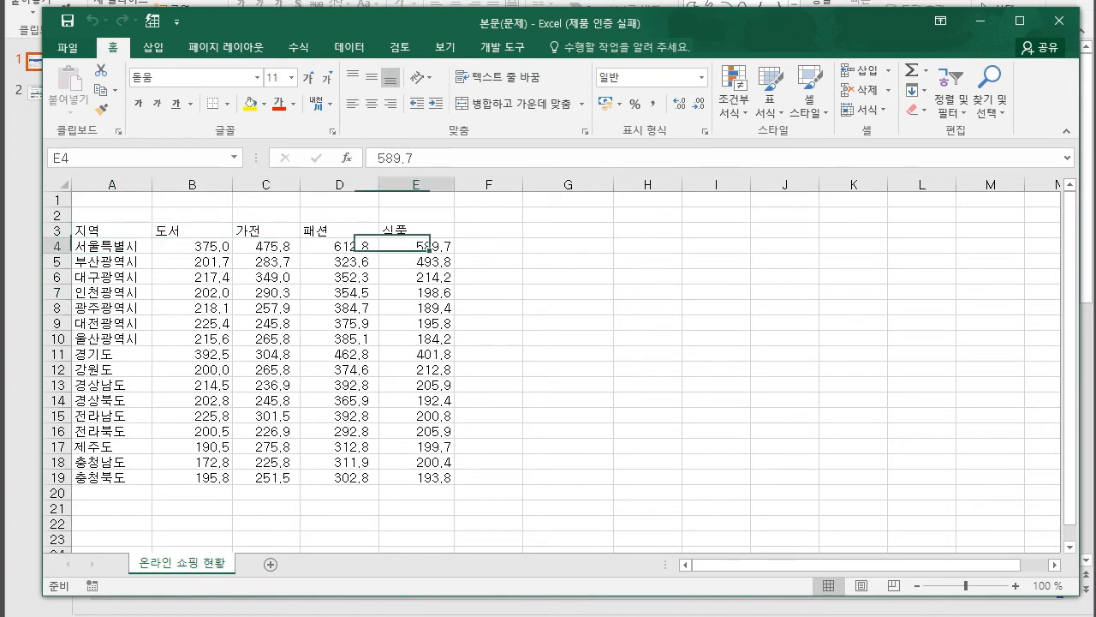
click(416, 231)
drag(716, 339, 716, 355)
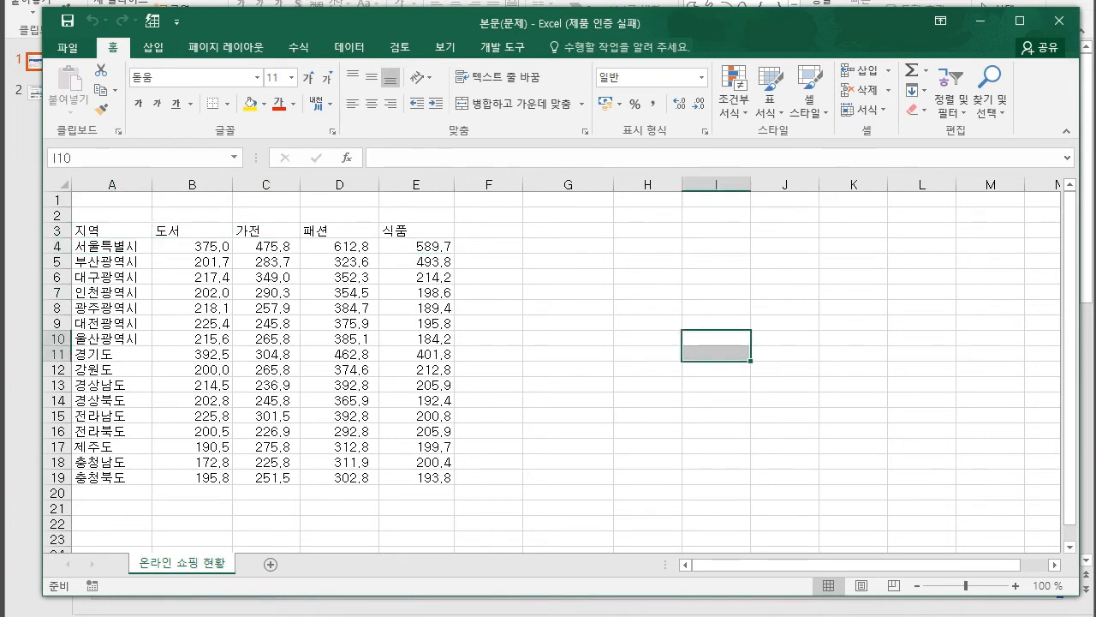
click(716, 307)
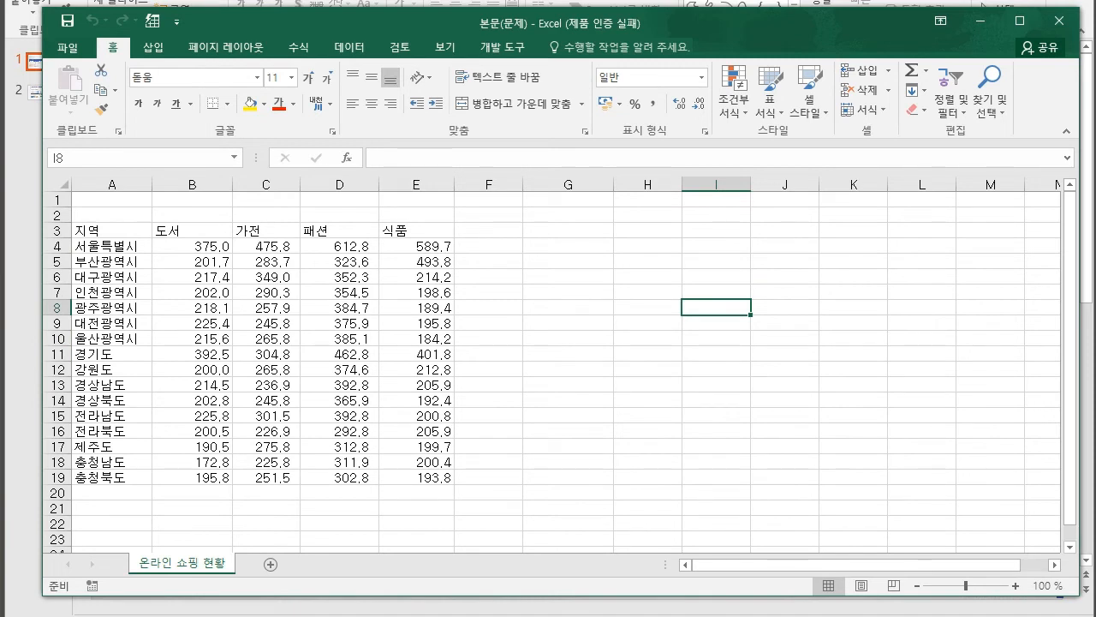
Step: Switch to the notes, place their window beside the table, and add a run of blank lines below item 3
key(alt+Tab)
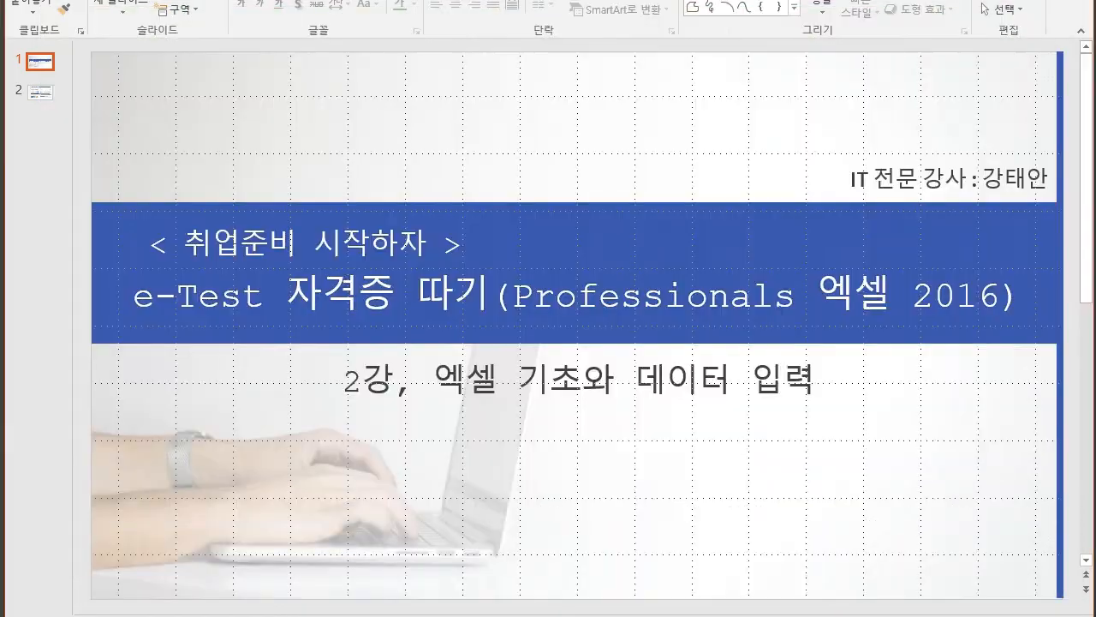
key(alt+Tab)
key(alt+Tab)
drag(638, 17, 744, 53)
click(528, 456)
key(Return)
key(Return)
key(Return)
key(Return)
key(Return)
key(Return)
key(Return)
key(Return)
key(Return)
key(Return)
key(Return)
key(Return)
key(Return)
Step: Start a dash bullet on the line directly under the heading 3. 첫 번째 진도, "데이터 입력"
click(529, 251)
click(528, 226)
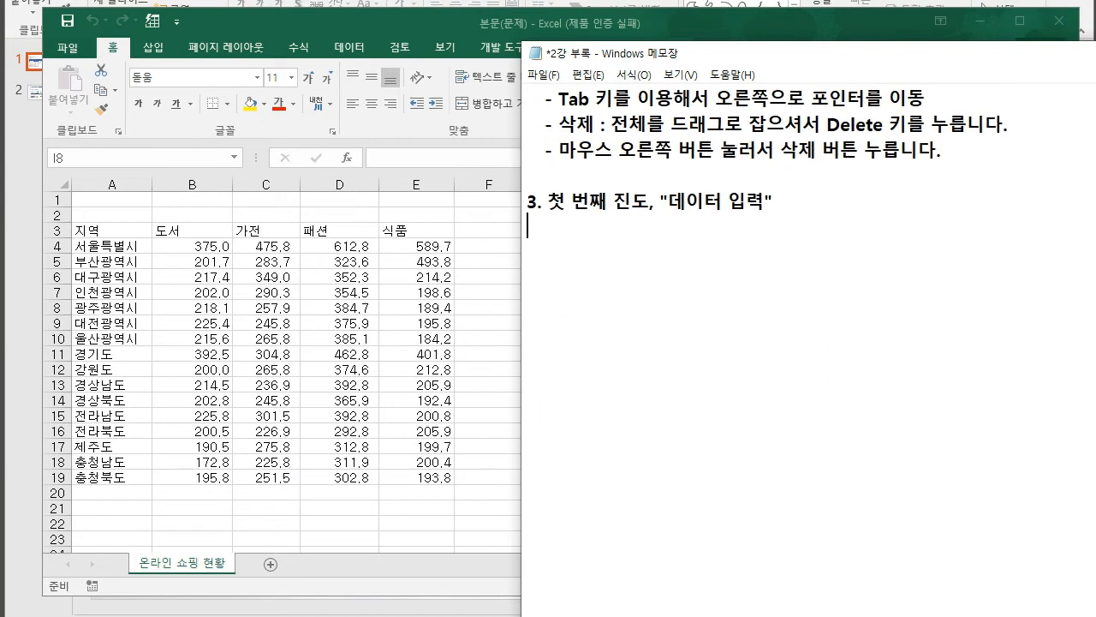
text(-)
Step: Return to the 본문(문제) workbook and highlight the existing data in A3:E19
key(alt+Tab)
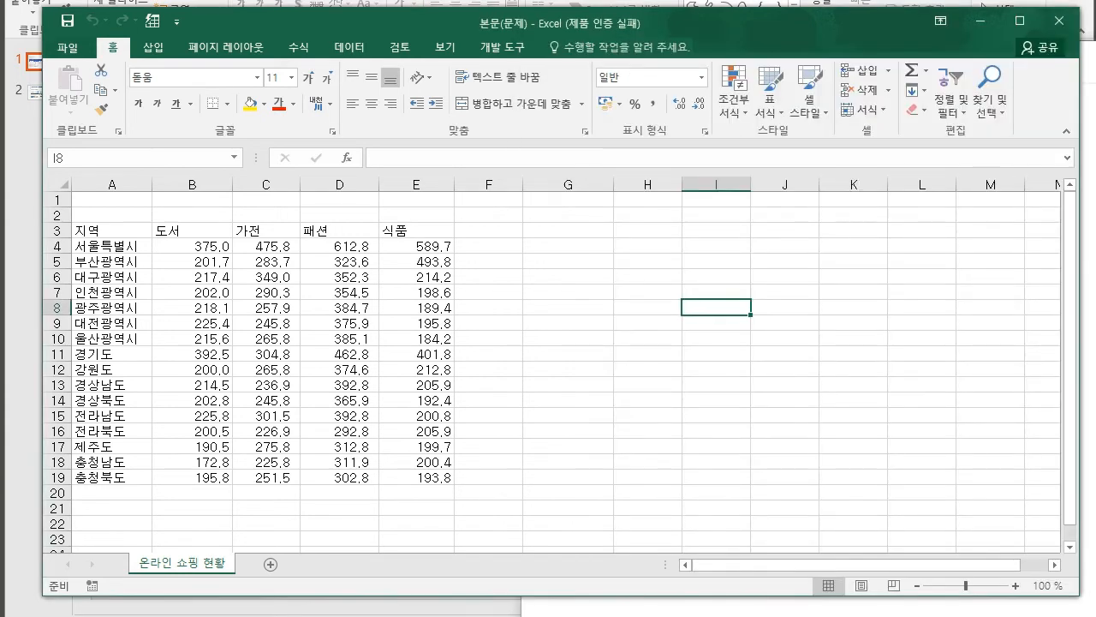
click(111, 293)
drag(111, 230, 416, 478)
click(716, 400)
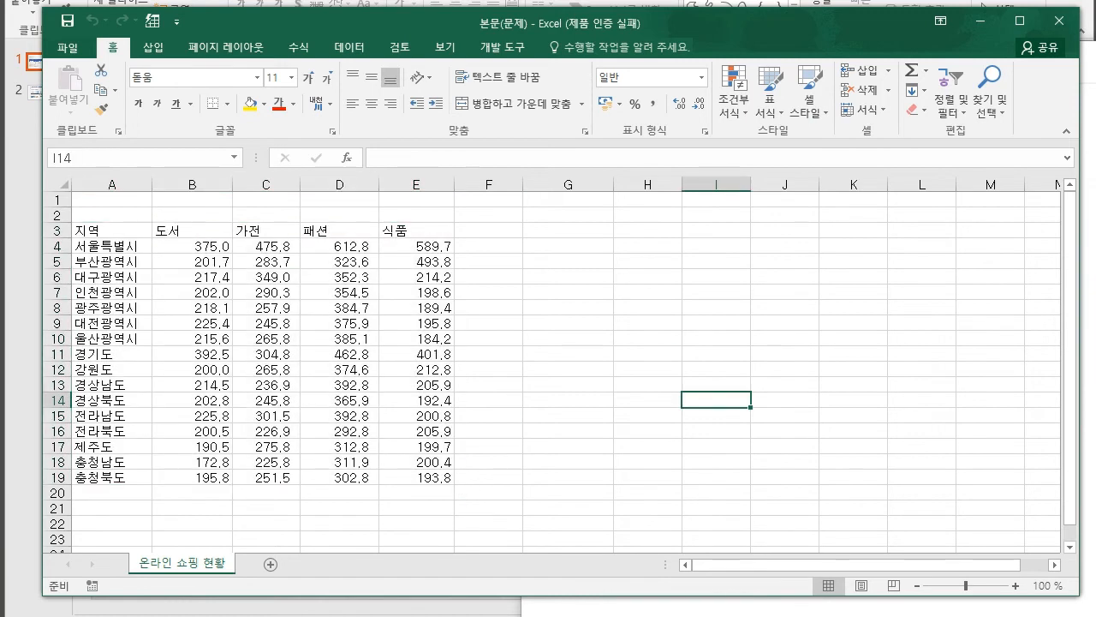
click(716, 308)
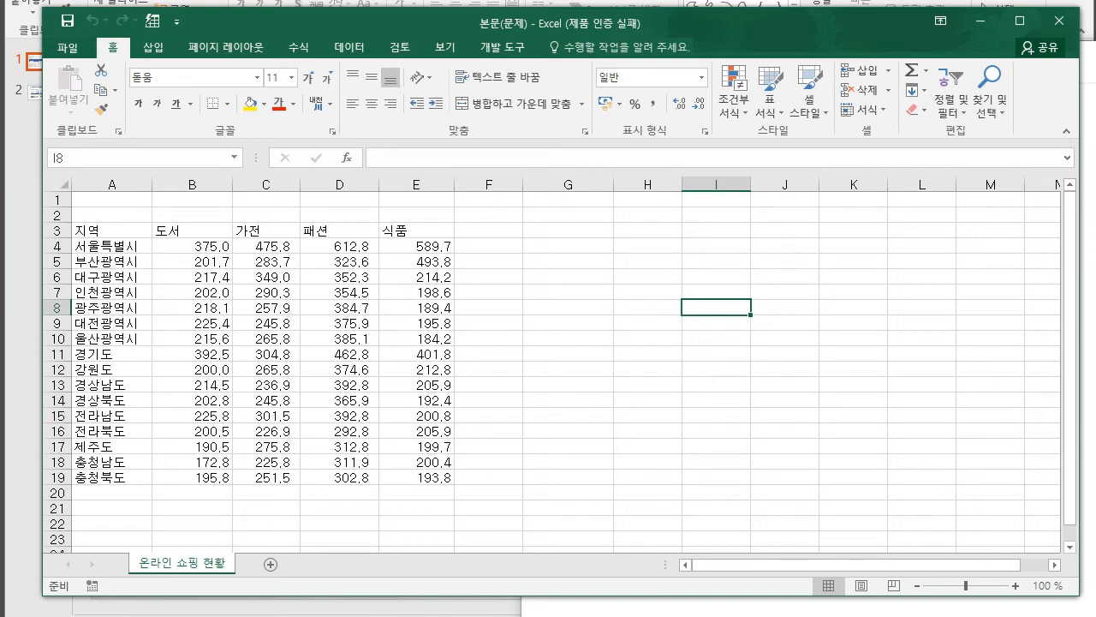
Step: Enter the column headers 평균과 차 in F3 and 비고 in G3
click(488, 230)
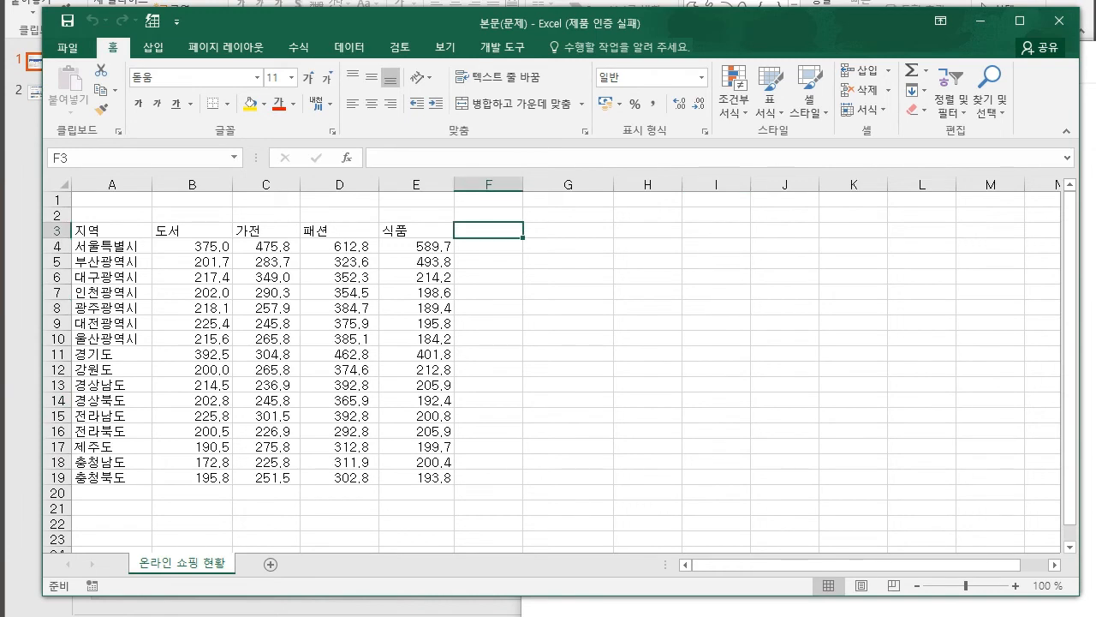
text(vud)
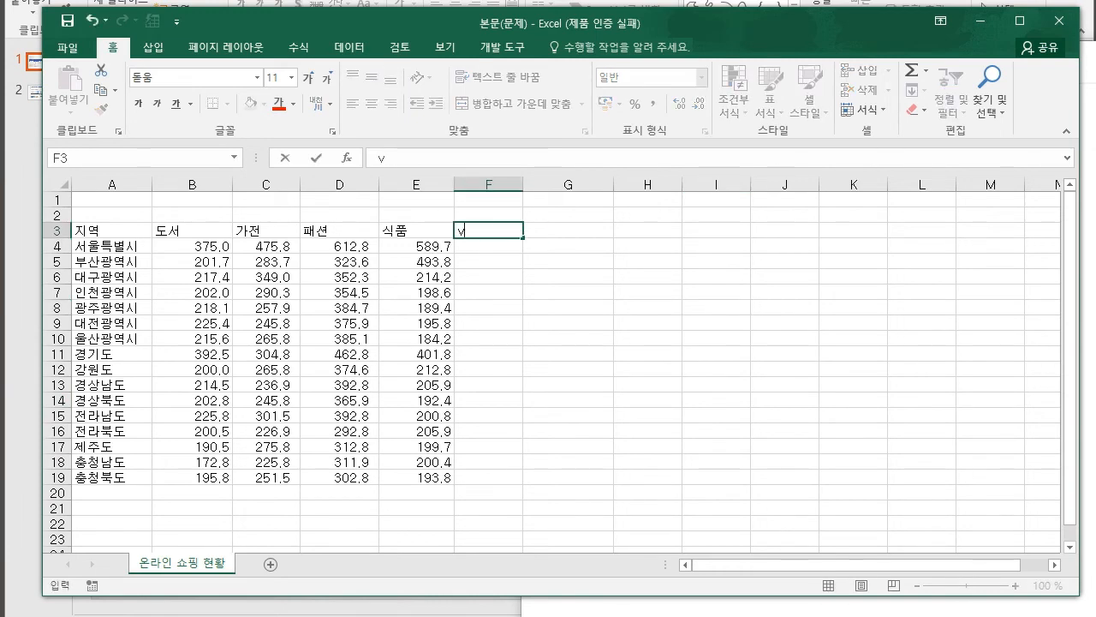
key(BackSpace)
key(BackSpace)
key(BackSpace)
key(Hangul)
text(평규ㄴ과 차)
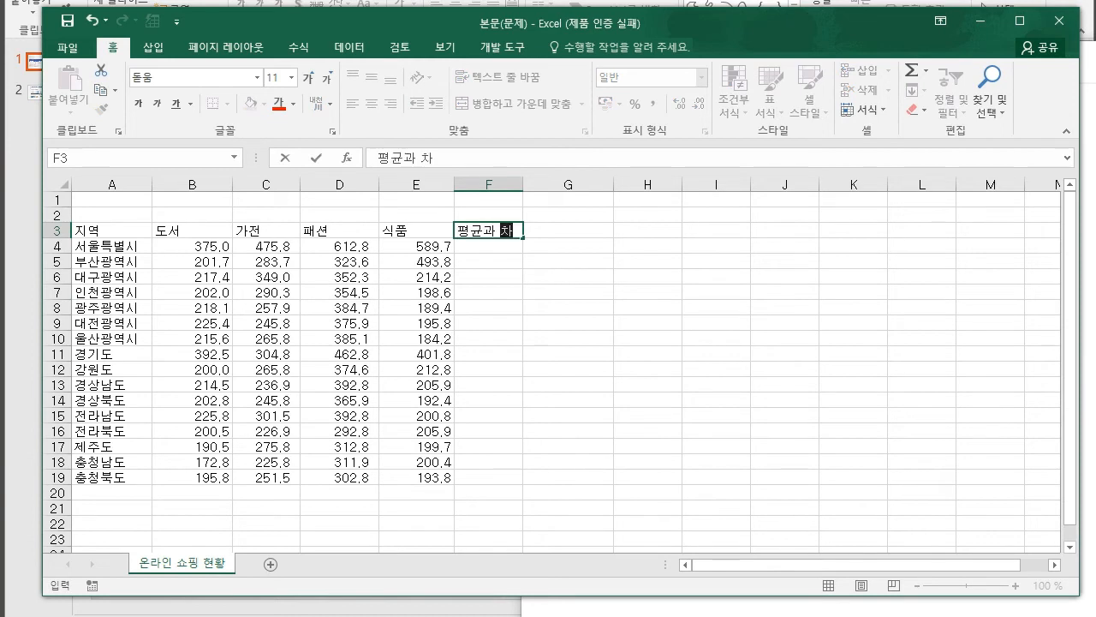
key(Tab)
text(비고)
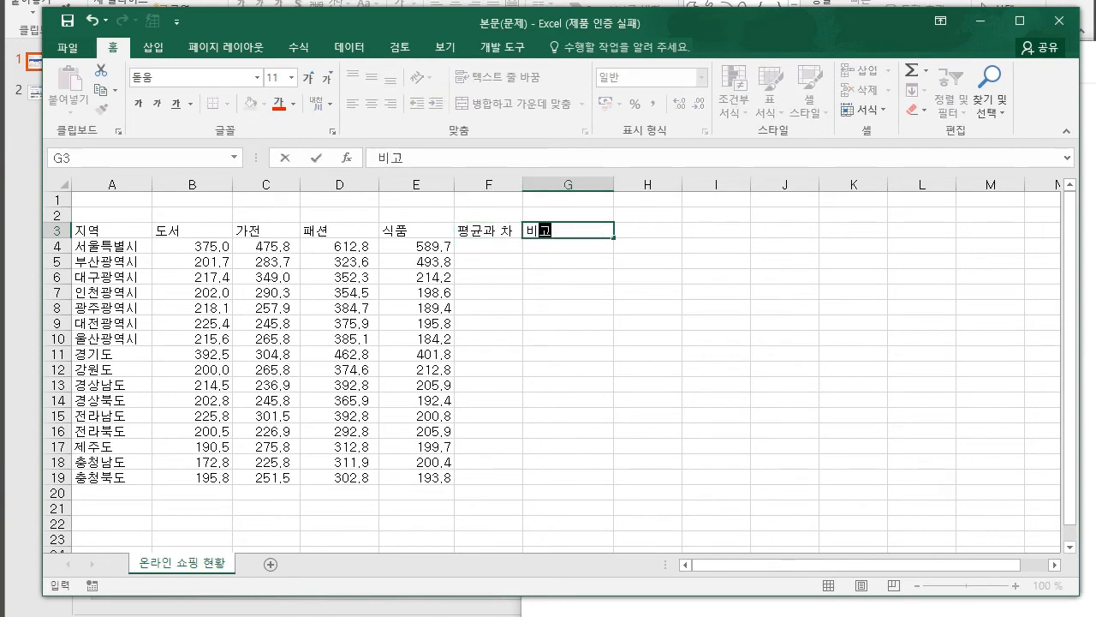
key(Return)
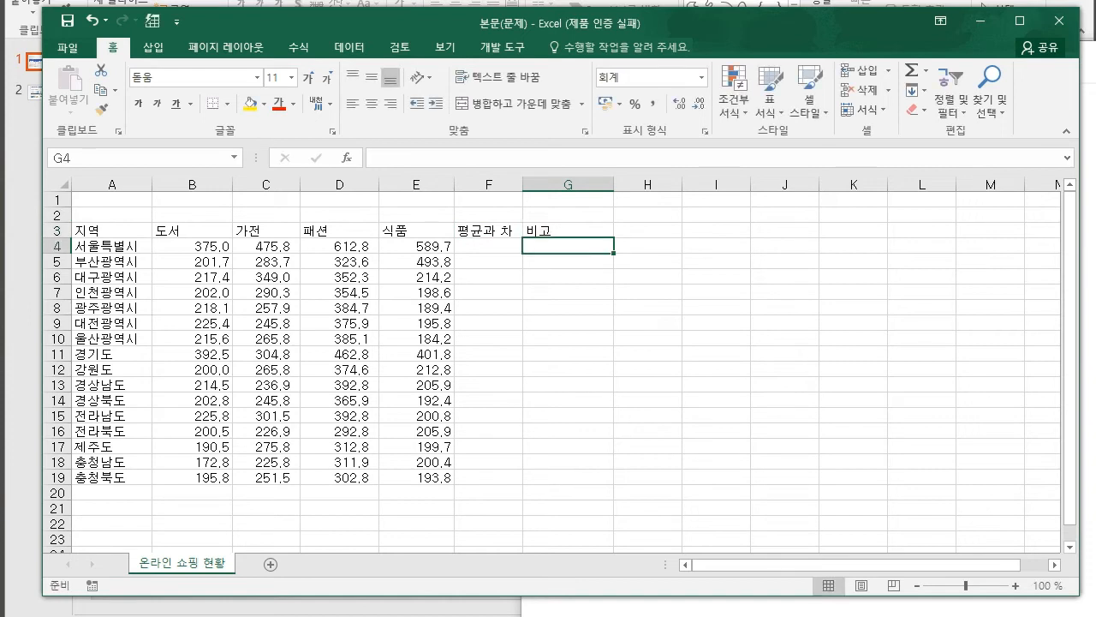
Step: Enter (기준 : 2019년) in cell G2, above the 비고 header
key(Up)
key(Up)
key(Down)
key(Up)
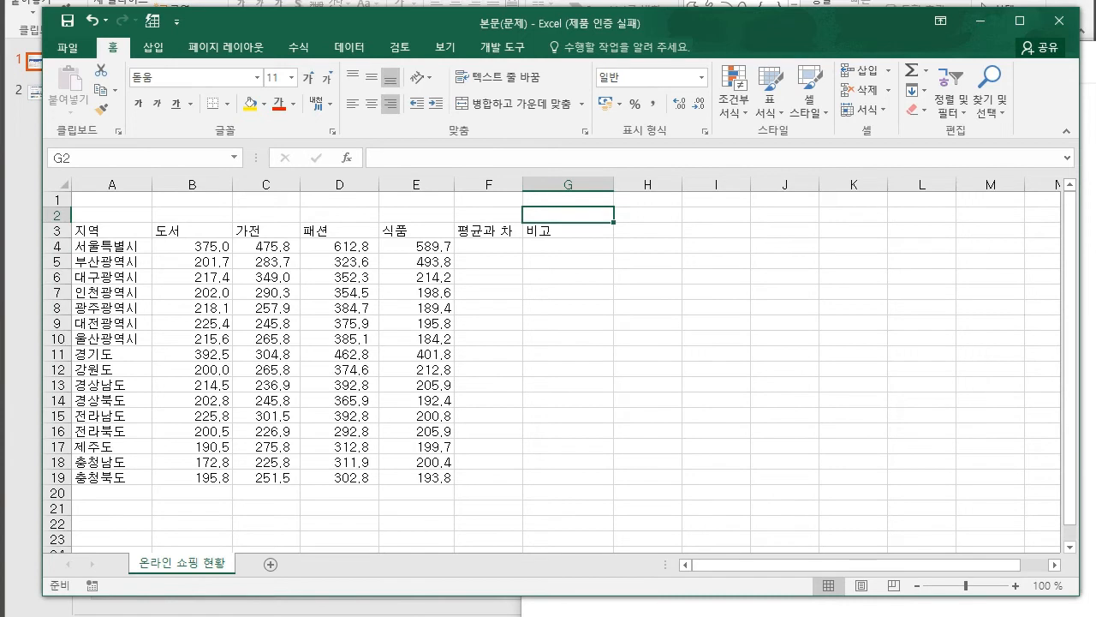
text((기준)
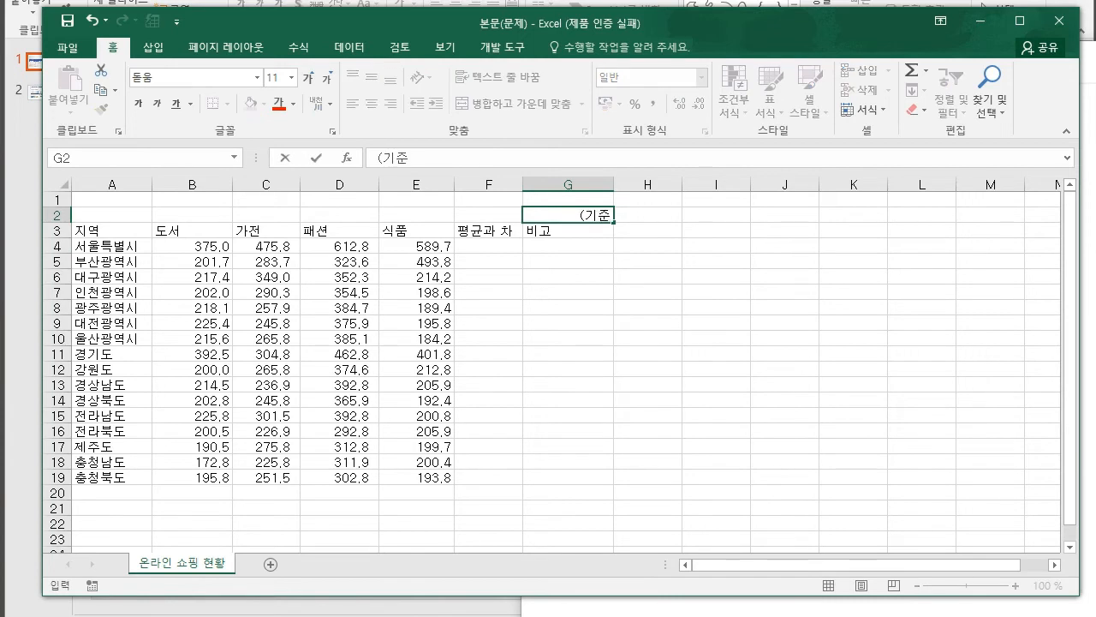
text( : 2019년)_)
key(BackSpace)
key(Return)
Step: Zoom in on the sheet to examine how the G2 text fits its cell, and return to 100%
click(647, 215)
click(568, 277)
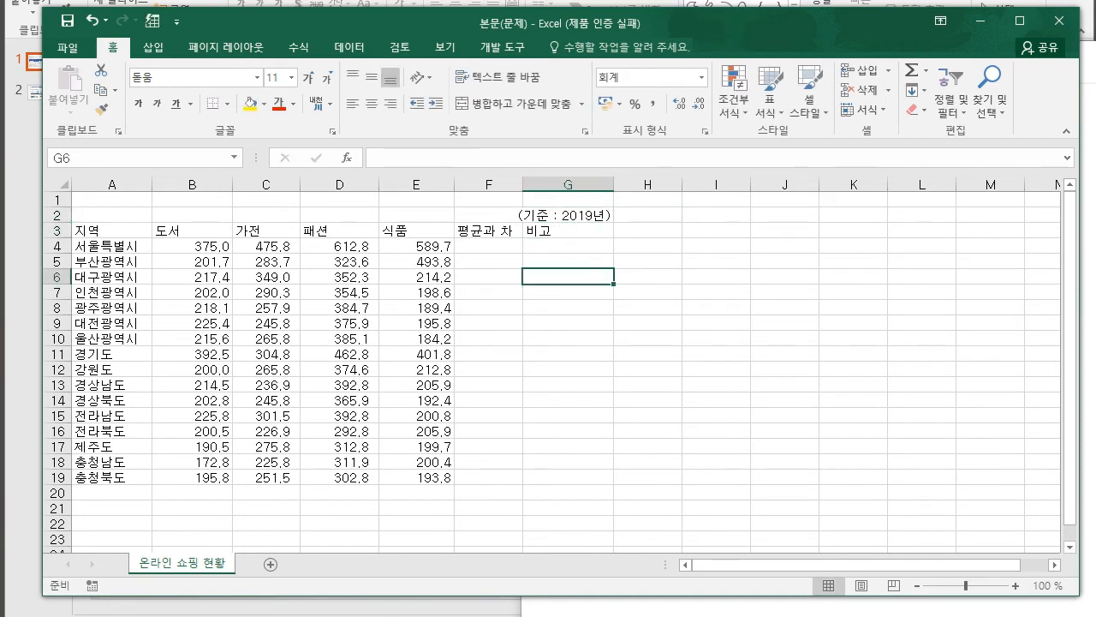
ctrl+scroll(561, 368, up, 4)
drag(635, 313, 965, 215)
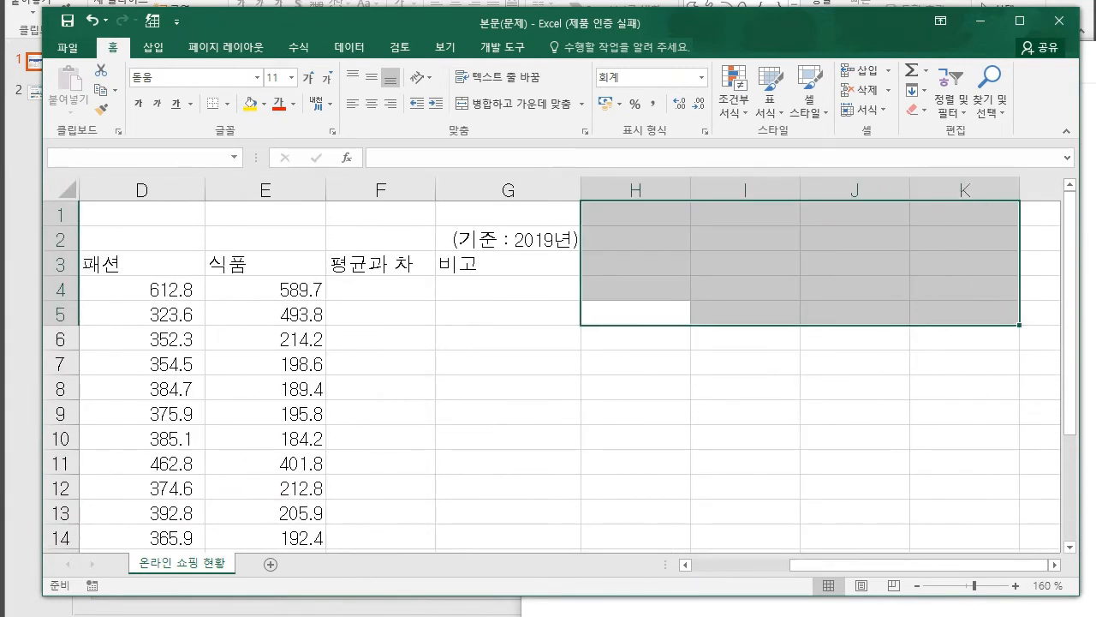
click(514, 289)
ctrl+scroll(514, 289, down, 4)
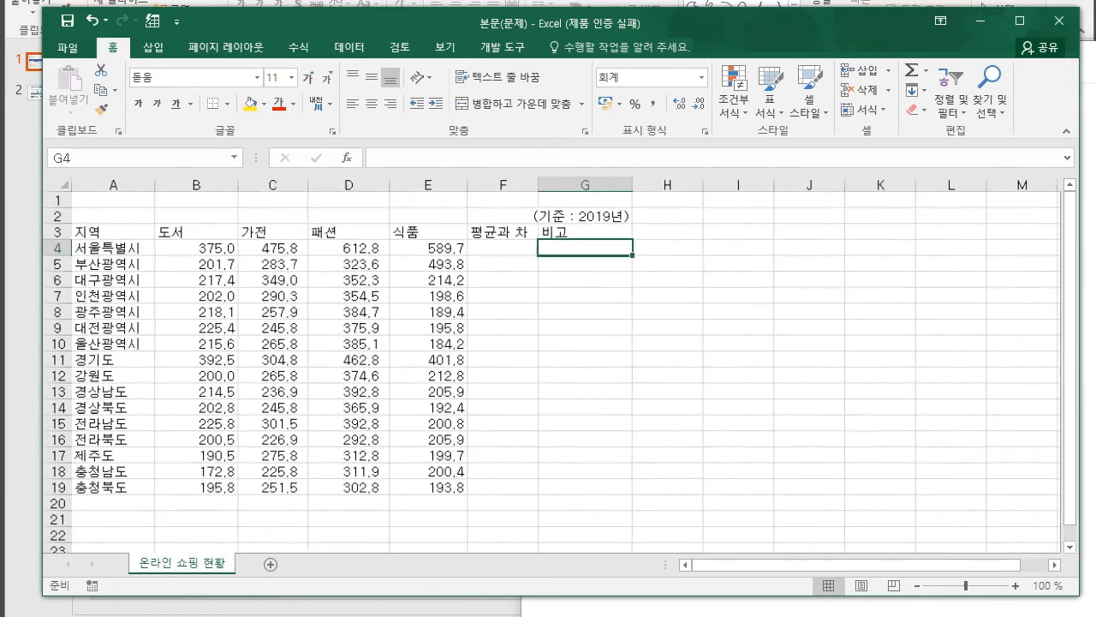
ctrl+scroll(552, 366, down, 1)
ctrl+scroll(553, 366, up, 1)
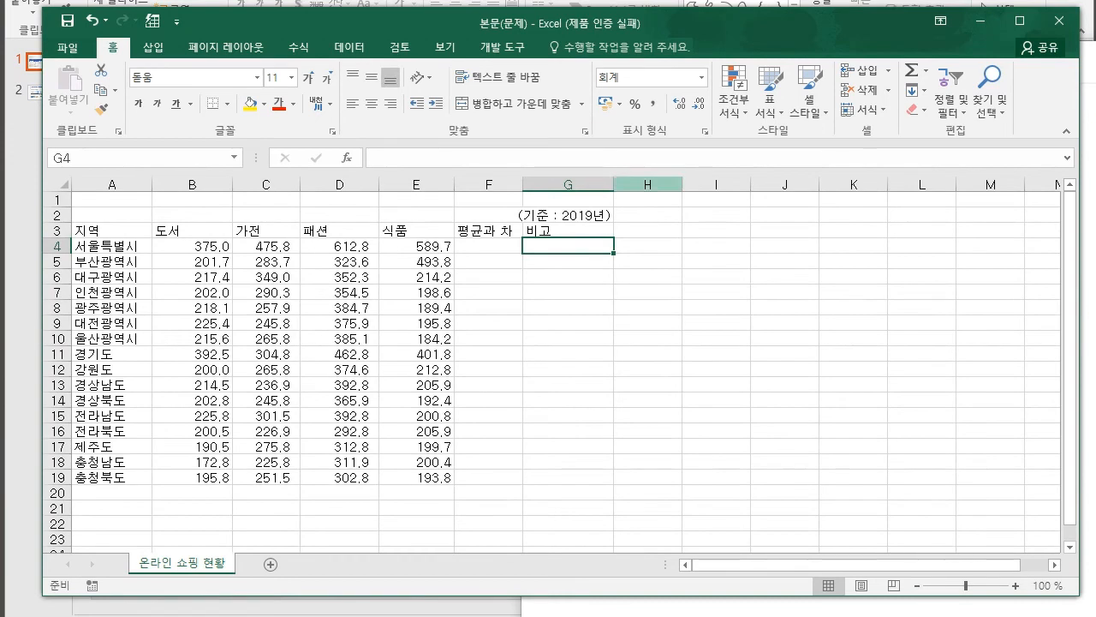
Step: Widen column G slightly so that the (기준 : 2019년) text fits inside G2
drag(614, 185, 630, 185)
click(732, 292)
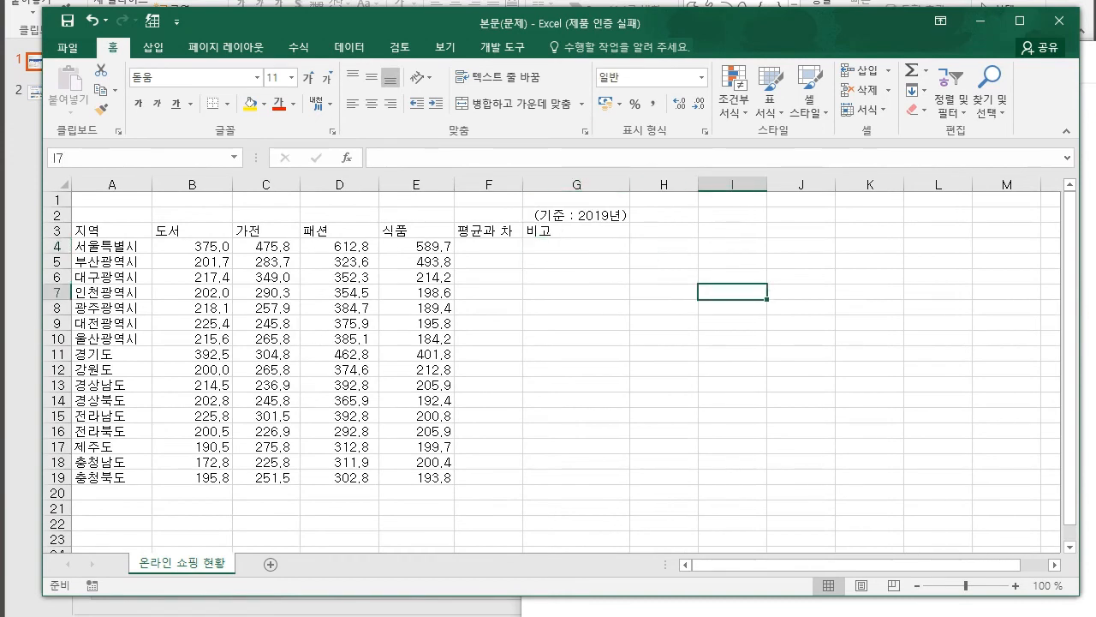
click(664, 307)
key(Up)
key(Up)
key(Up)
Step: Switch to the notes and complete the first bullet under item 3 as "간단한 글자 입력"
key(alt+Tab)
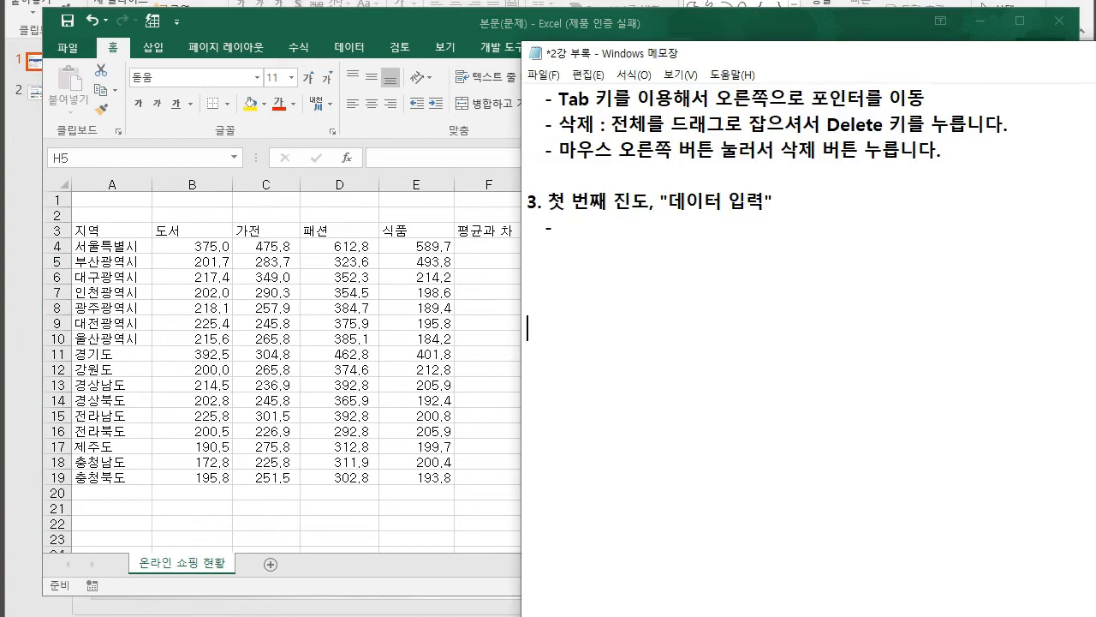
key(Down)
text(간단 ㅎ)
key(BackSpace)
key(BackSpace)
text(ㅎ한 글자 입력)
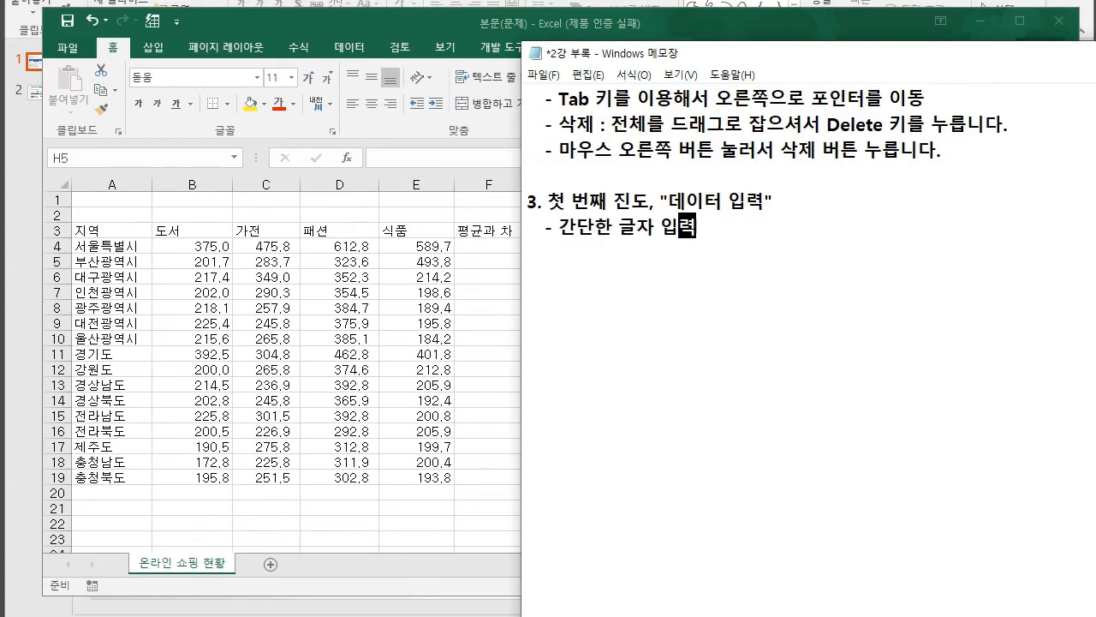
Step: Return to the workbook and center the (기준 : 2019년) text horizontally in G2
key(alt+Tab)
key(Left)
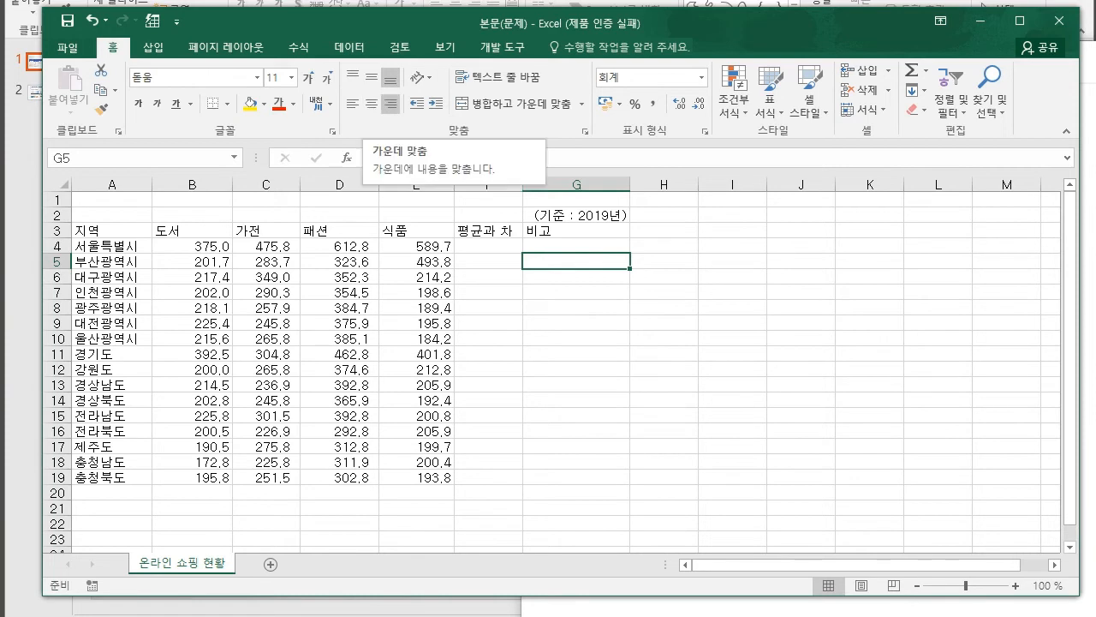
click(577, 276)
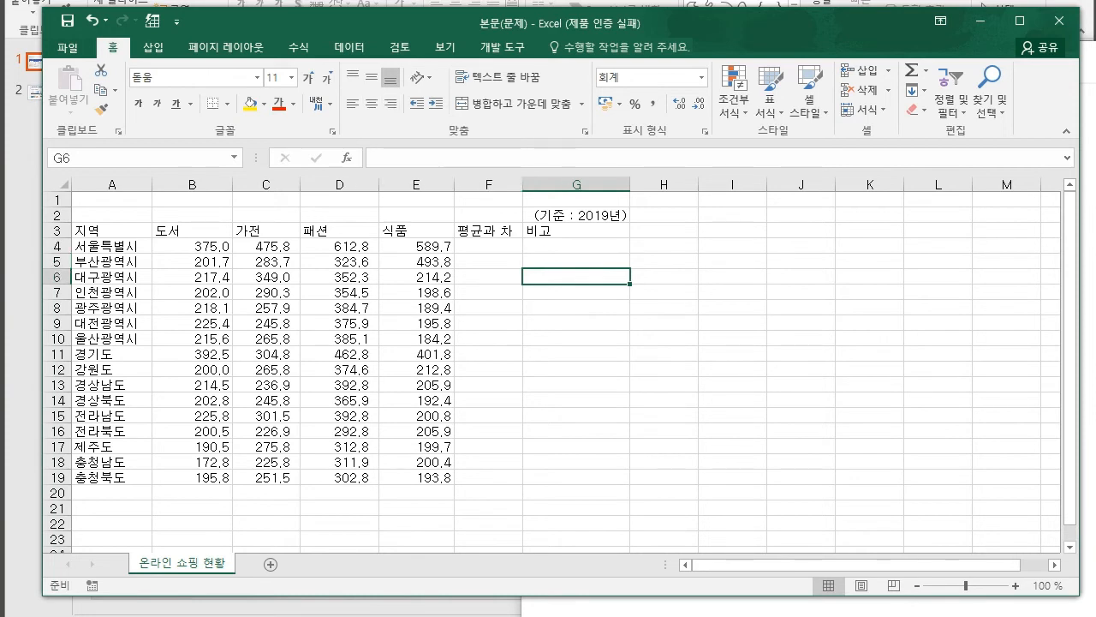
click(577, 215)
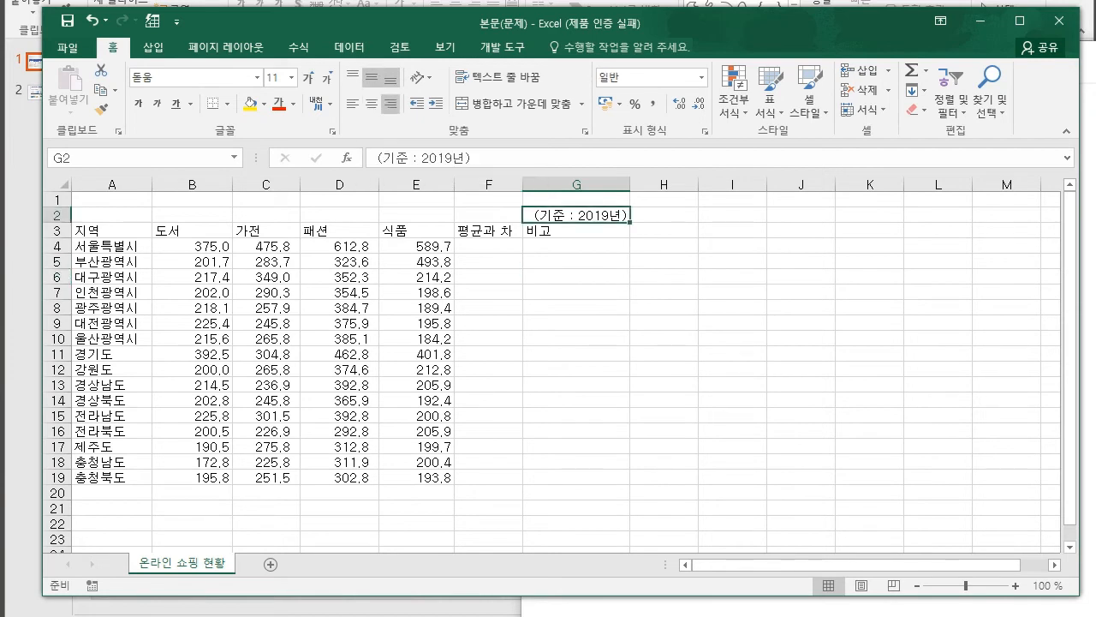
click(371, 103)
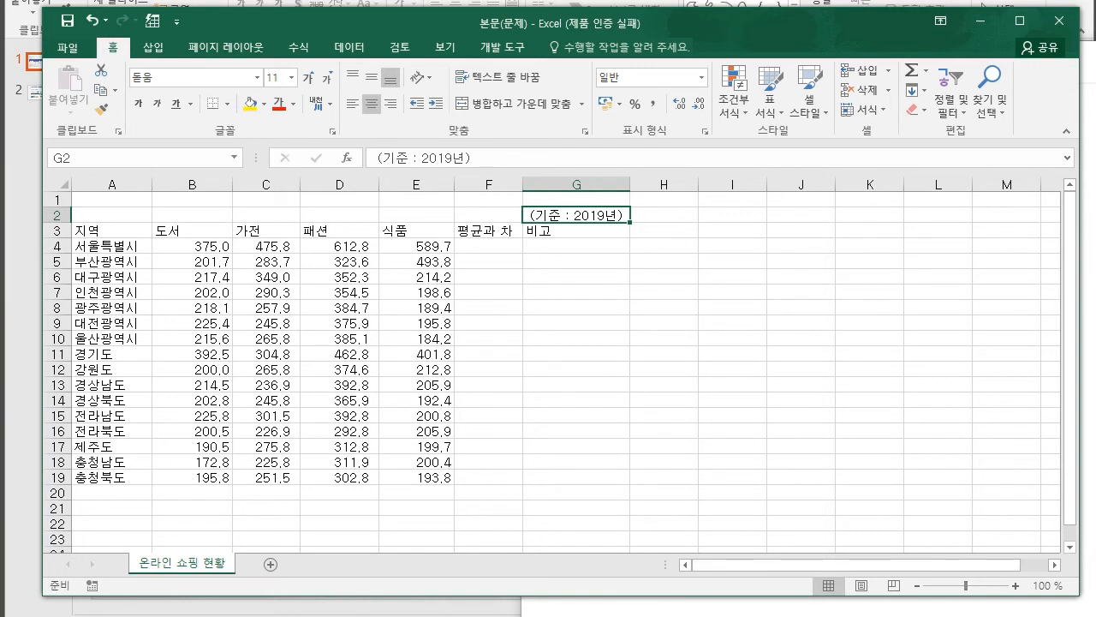
Step: Switch to the notes and add a second bullet under item 3 reading "맞춤 (가로 오른쪽 맞춤, 세로 왼쪽 맞춤...)"
key(alt+Tab)
click(528, 251)
text(-)
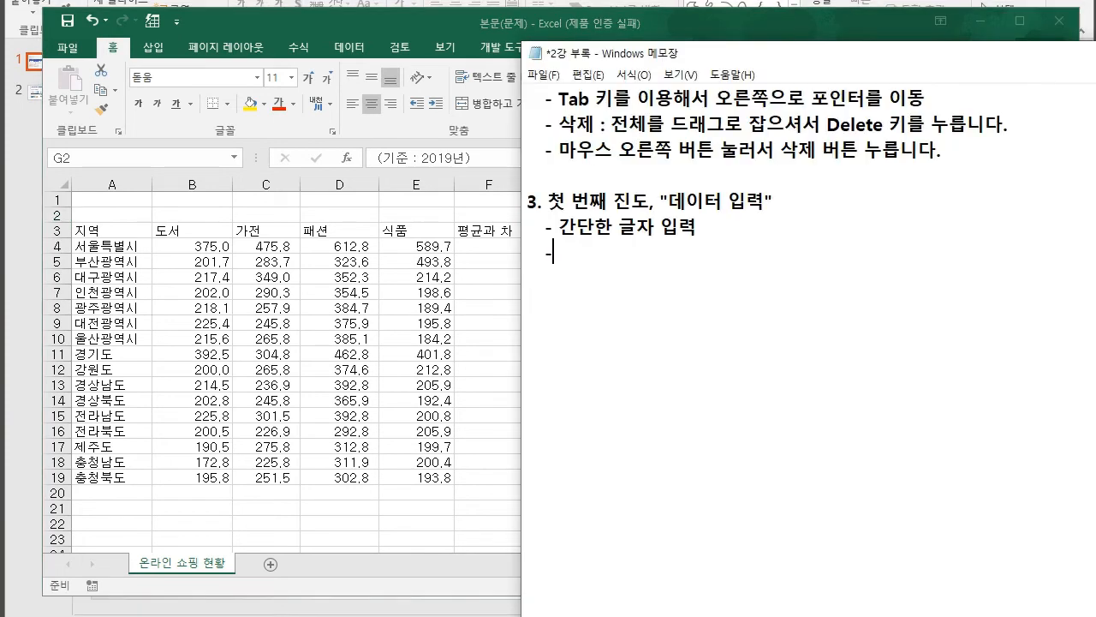
text( 맞춤 (가로 )
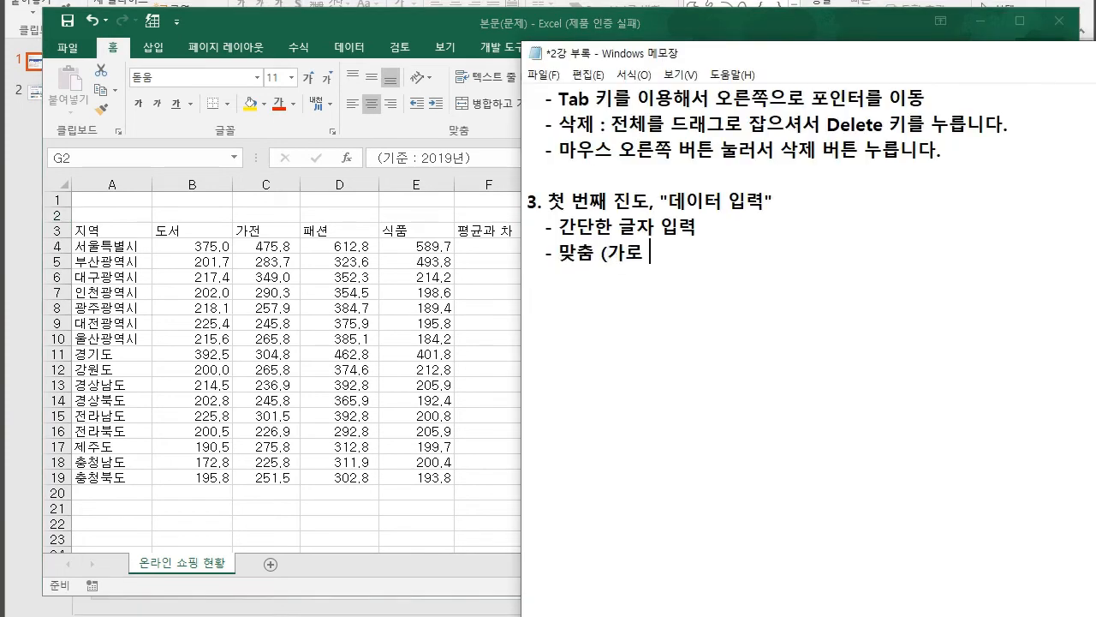
text(오른쪽 마ㅈ춤, 왼쪼)
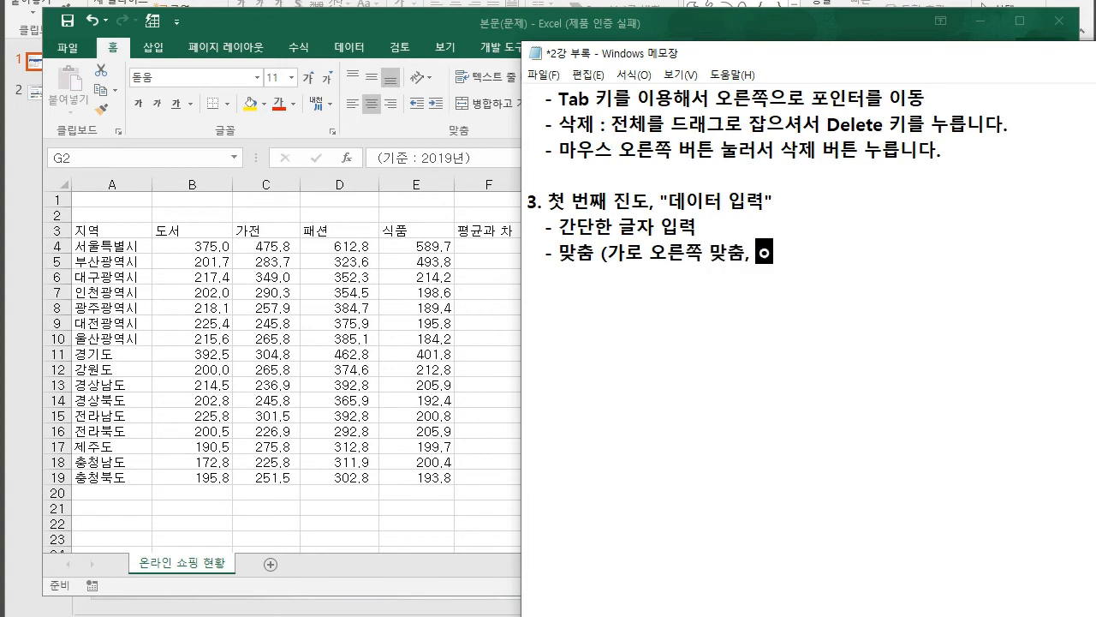
key(BackSpace)
key(BackSpace)
key(BackSpace)
text(세로 왼쪽 맞추)
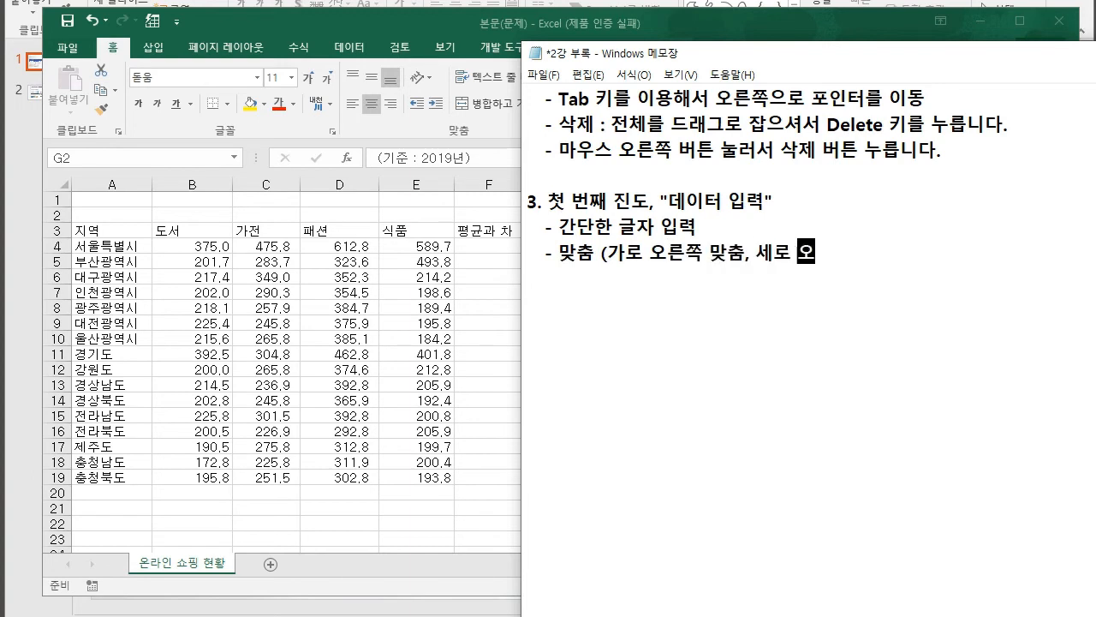
text(ㅁ...))
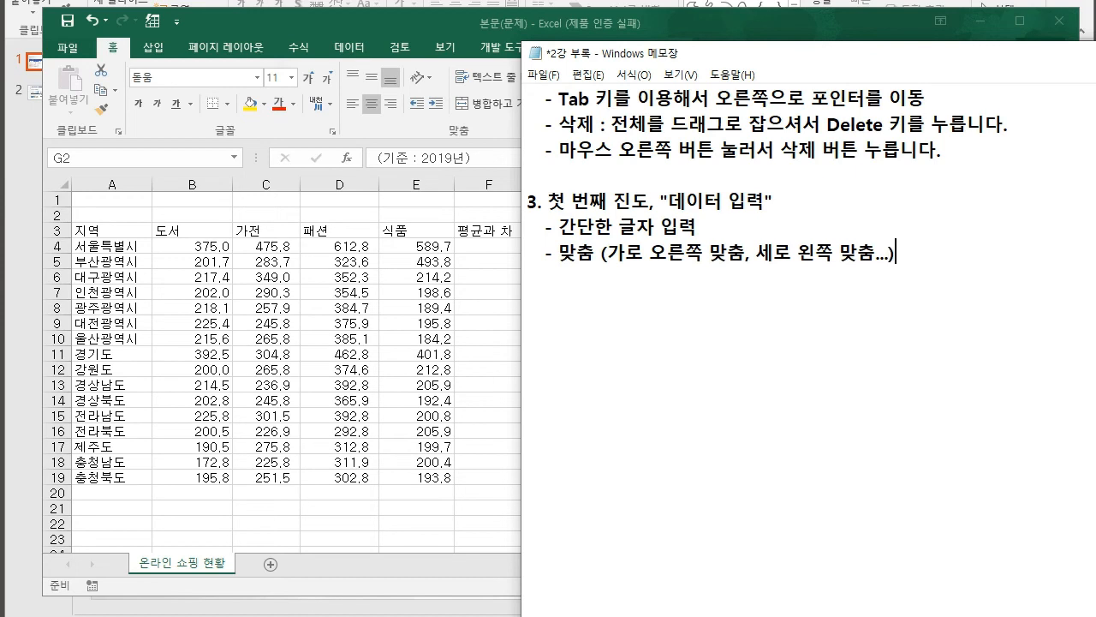
Step: Return to the workbook and set G2's horizontal text alignment to 오른쪽 (들여쓰기) in the cell format settings
key(alt+Tab)
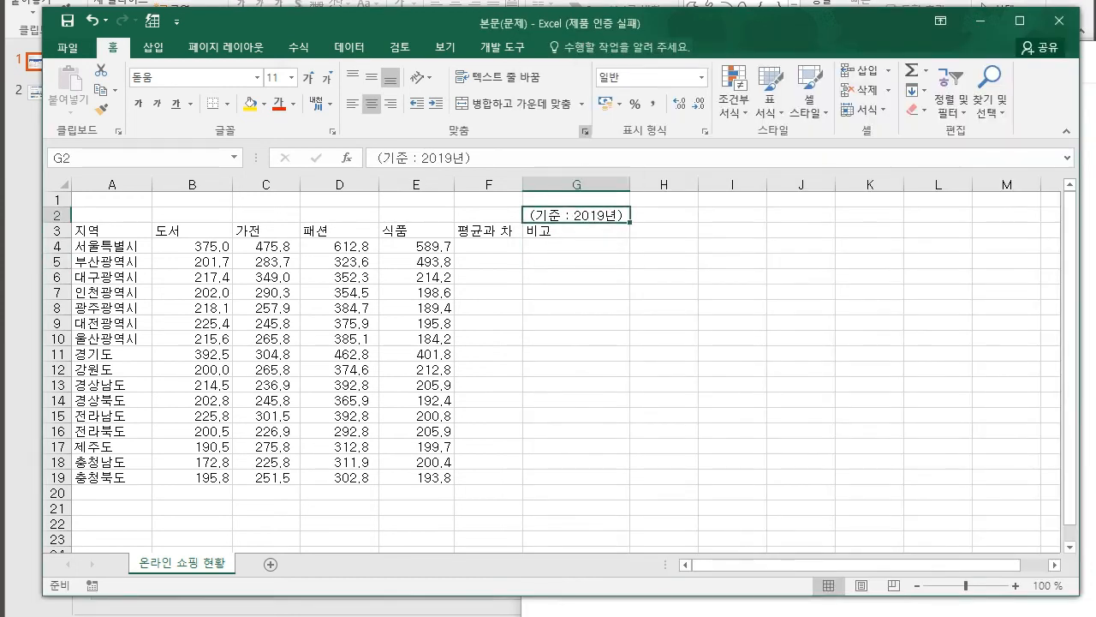
click(585, 131)
click(460, 168)
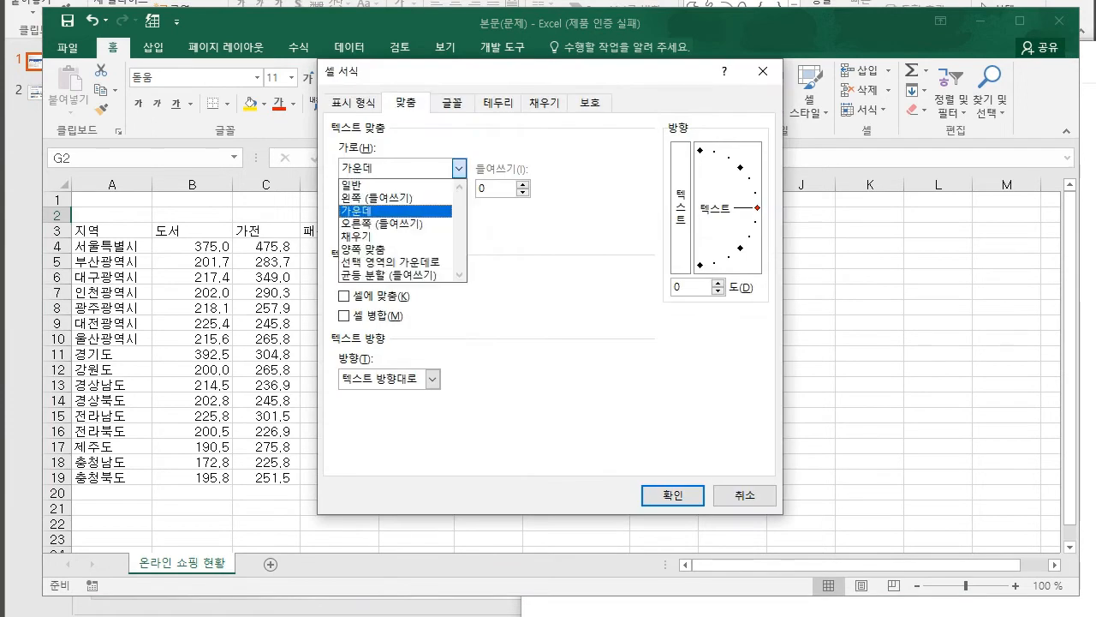
click(355, 210)
click(459, 208)
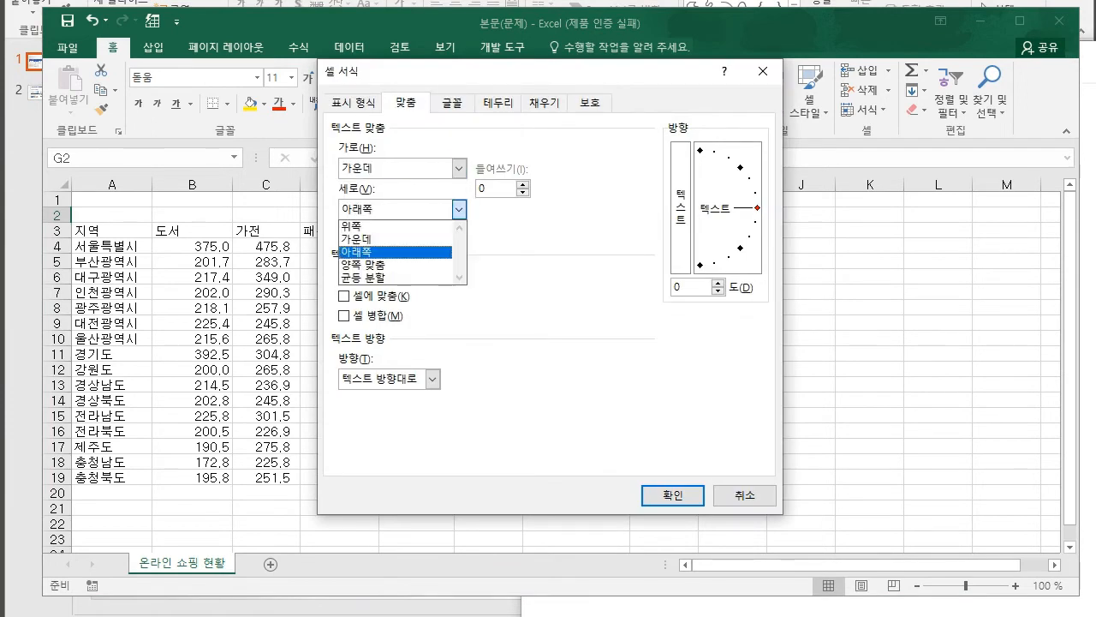
click(395, 239)
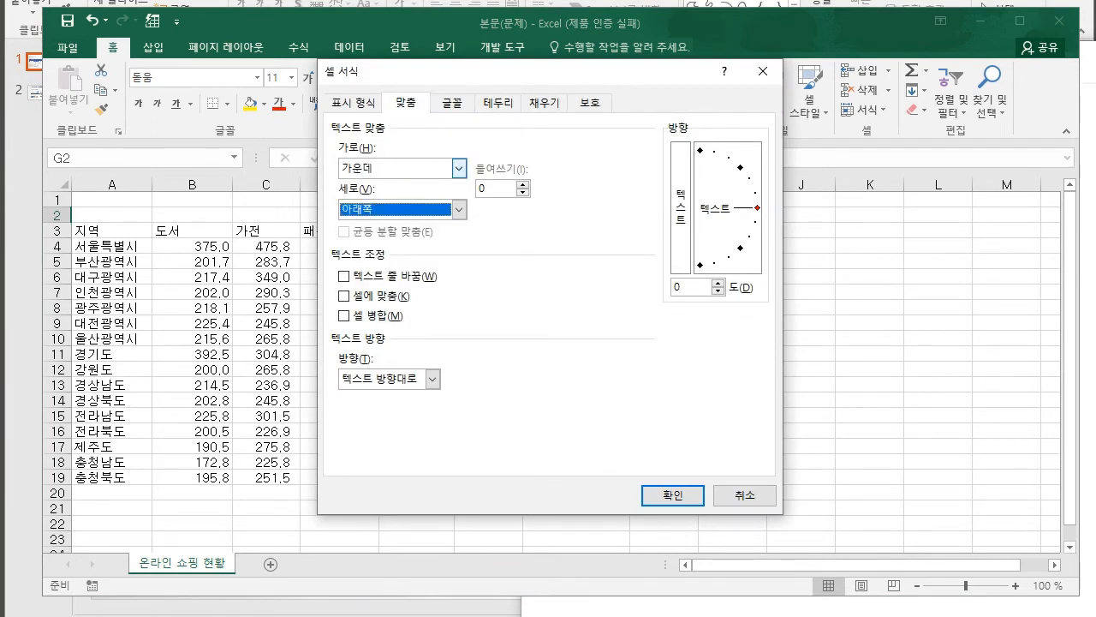
click(460, 168)
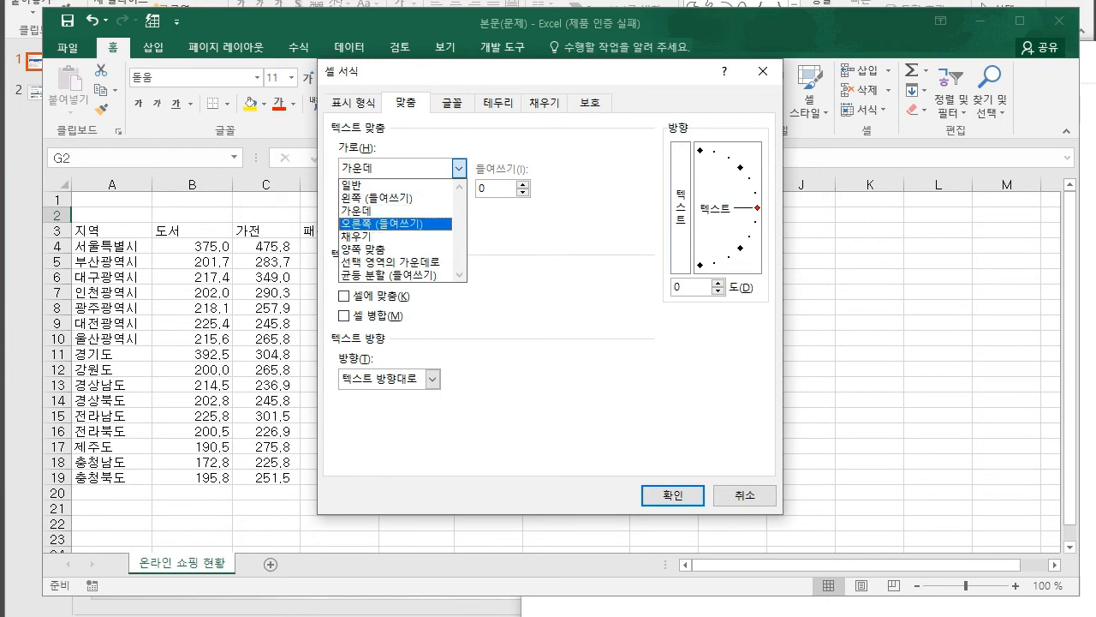
click(396, 224)
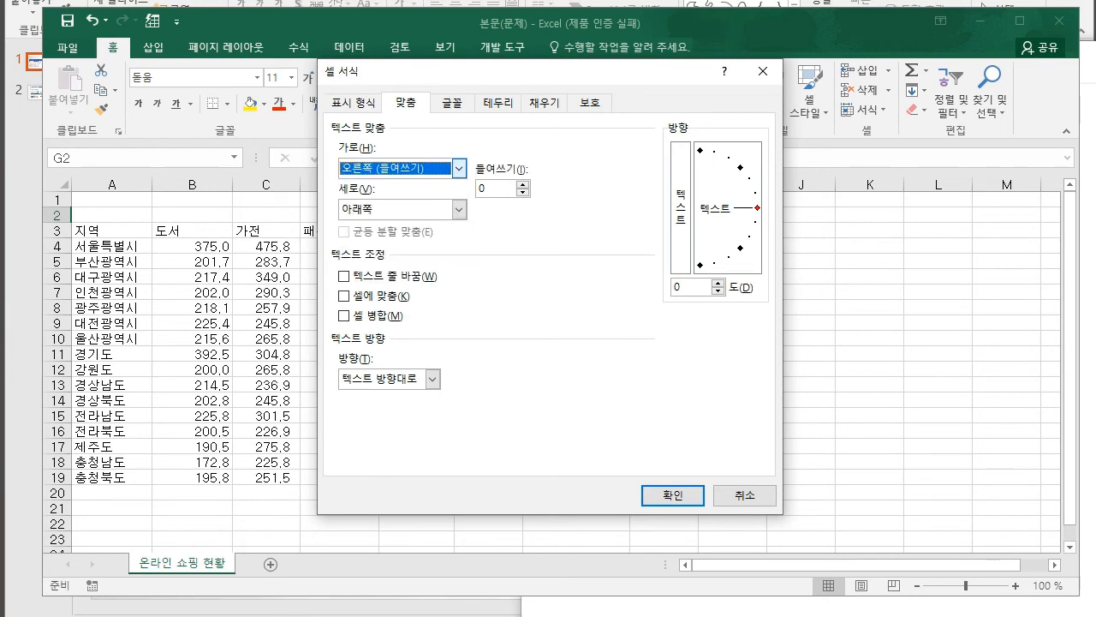
click(460, 167)
click(395, 224)
click(673, 495)
click(664, 383)
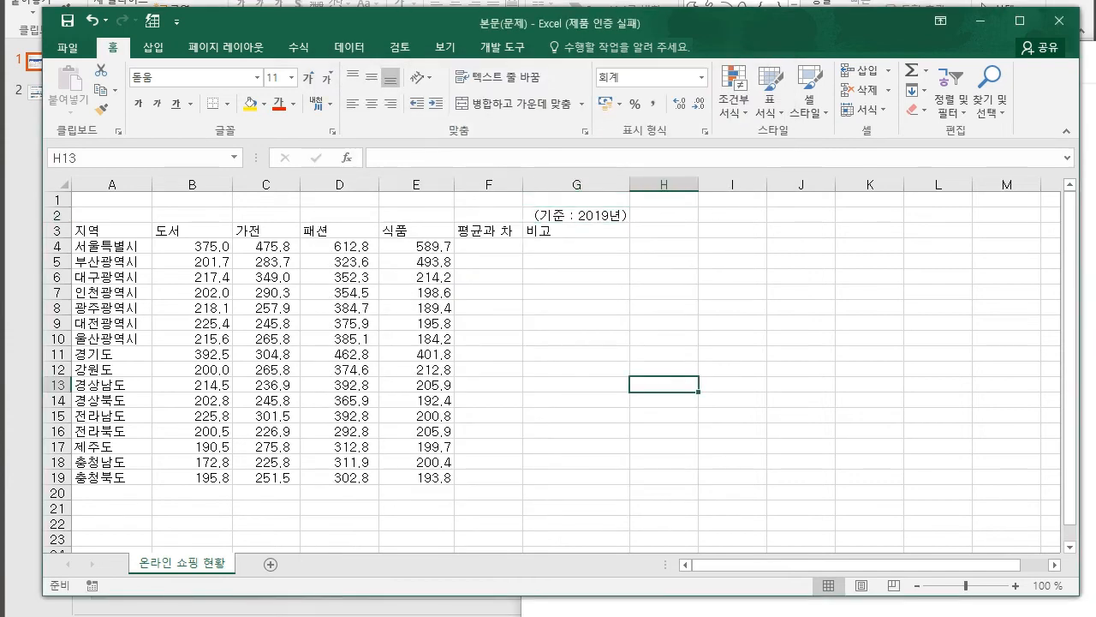
click(576, 322)
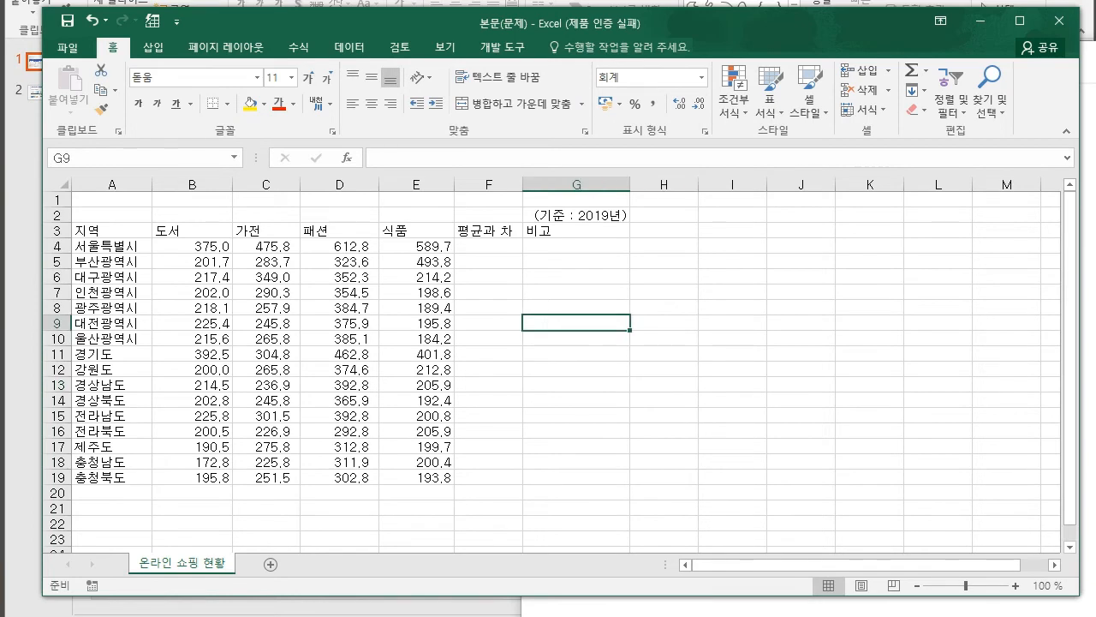
drag(86, 229, 576, 477)
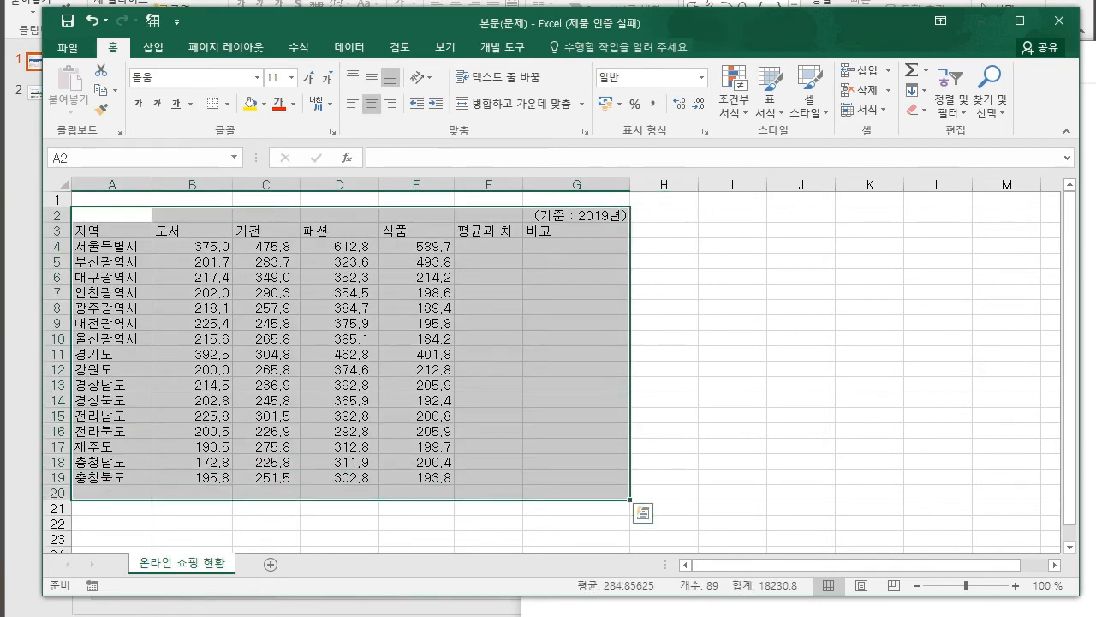
click(732, 414)
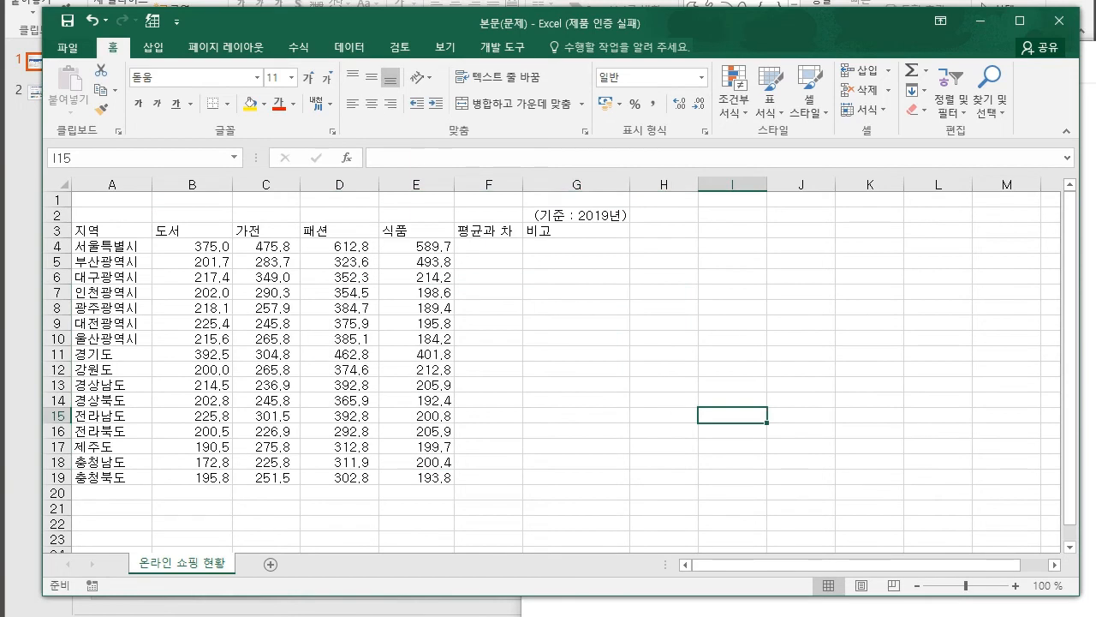
Step: Enter the title "전국 시도별 온라인 쇼핑 현황" in cell A1
key(ctrl+Home)
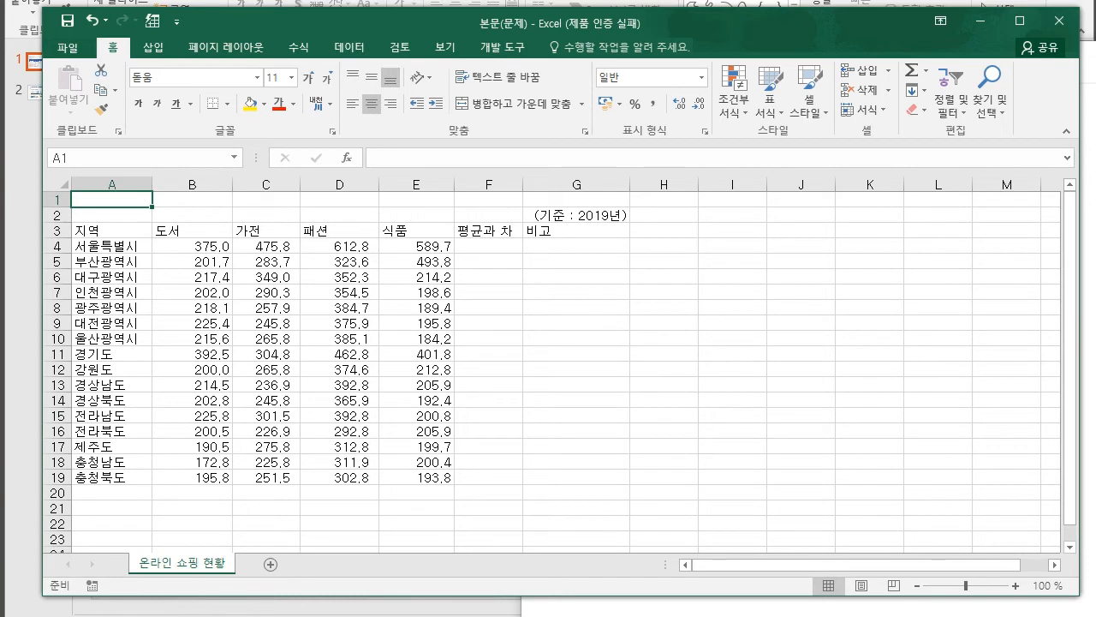
text(도시)
key(BackSpace)
key(BackSpace)
text(전국 시도별 온라인 쇼핑 현황)
click(664, 400)
Step: Examine the full title text stored in A1 against the portion displayed in the cell
key(Up)
key(Up)
key(Up)
key(Up)
key(Up)
click(488, 353)
click(111, 199)
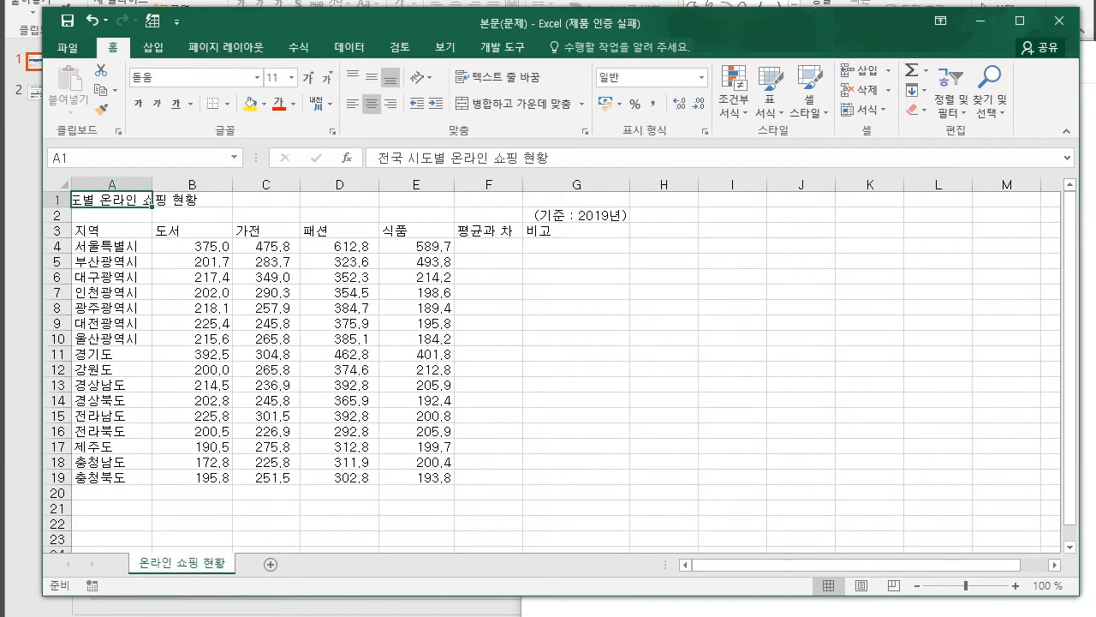
drag(551, 159, 377, 159)
click(663, 323)
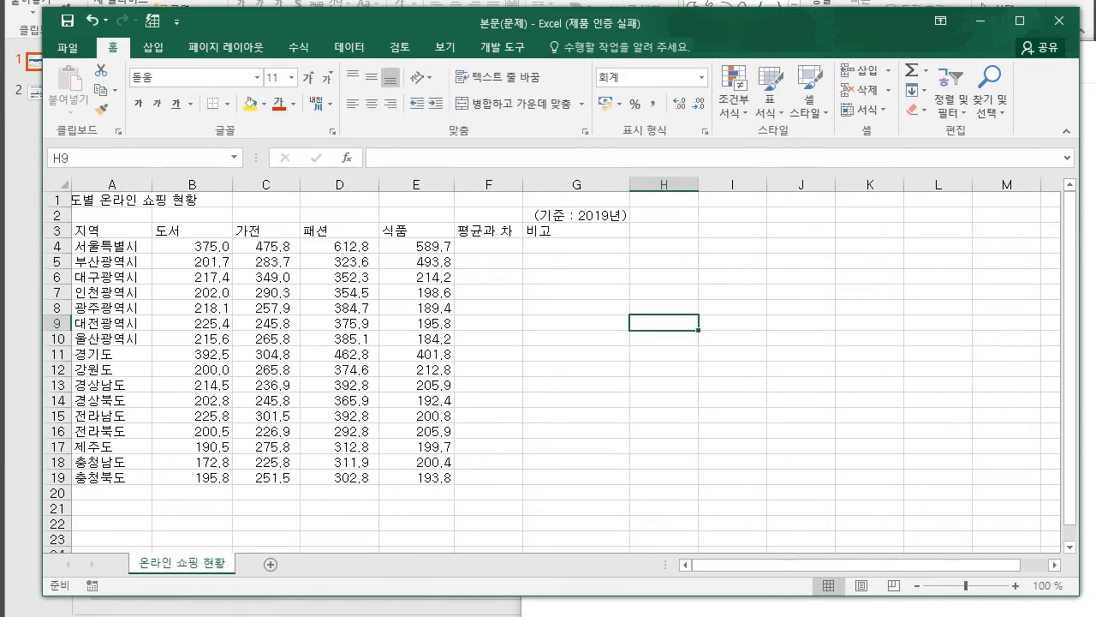
Step: Examine which cells of row 1, from A1 to G1, span the table's width above the headers
click(191, 199)
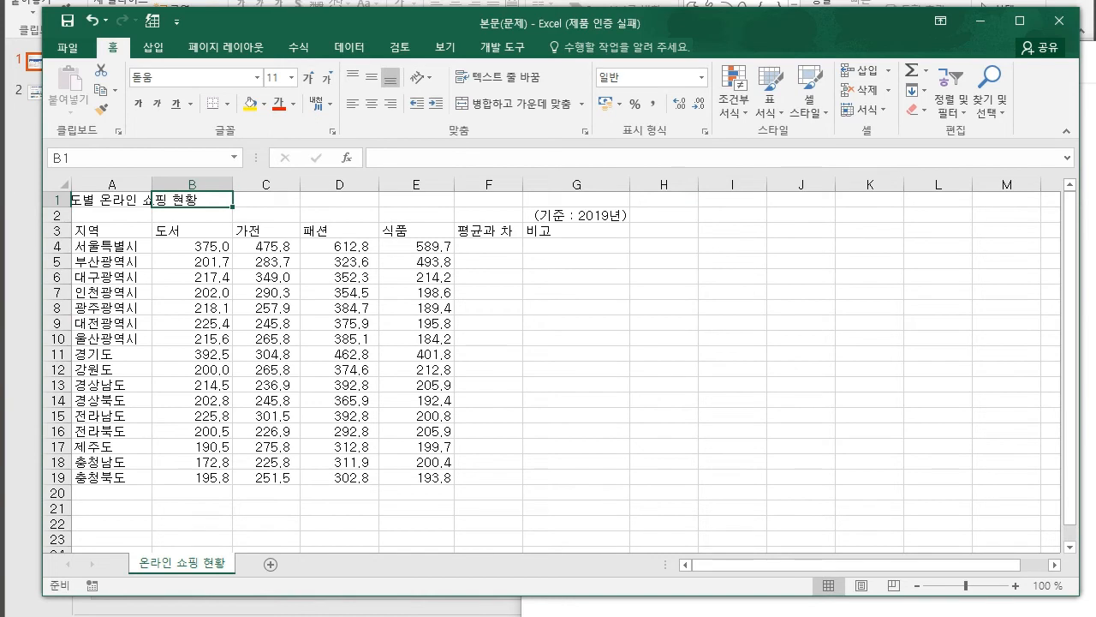
key(Right)
key(Right)
key(Right)
key(Right)
key(Right)
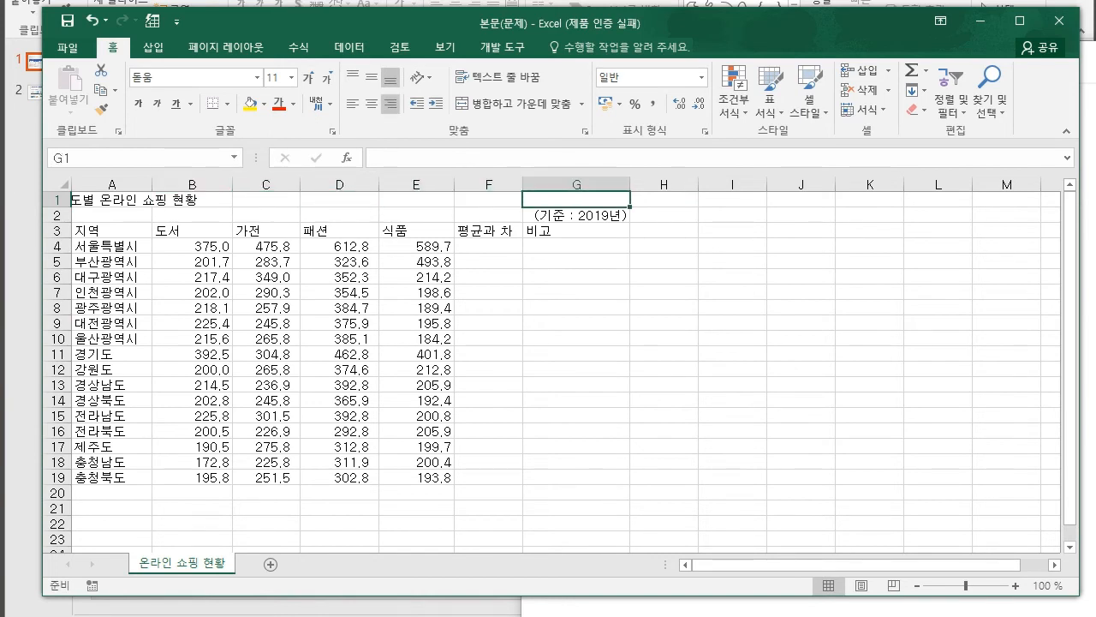
key(Home)
key(shift+Right)
key(shift+Right)
key(shift+Right)
key(shift+Right)
key(shift+Right)
key(shift+Right)
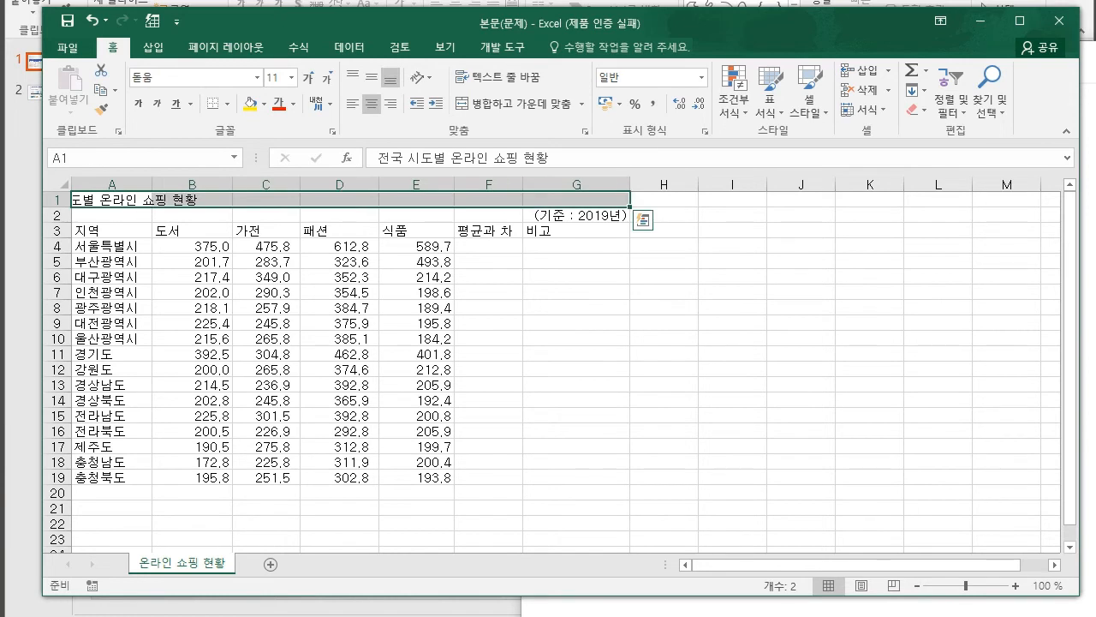
click(733, 278)
Step: Switch to the notes and append "- 병합(셀을 합한다.)" to the alignment bullet, followed by blank lines
key(alt+Tab)
text(- 병합(셀을 합ㅊ한다.))
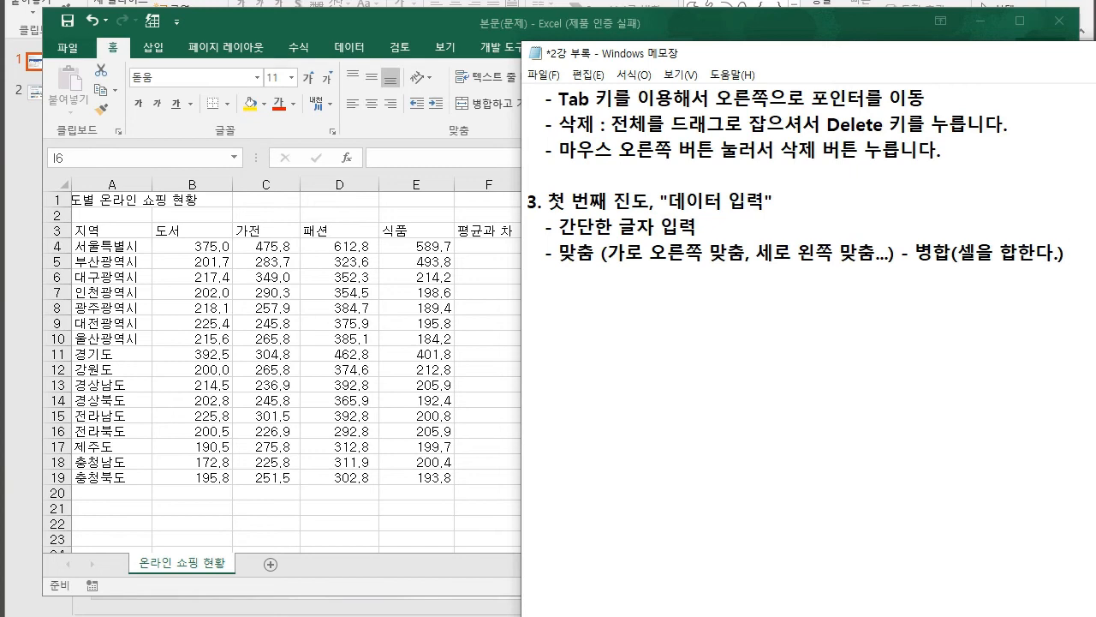
key(Return)
key(Return)
key(Return)
key(Return)
Step: Return to the workbook and merge and center the title across A1:G1
key(alt+Tab)
click(576, 324)
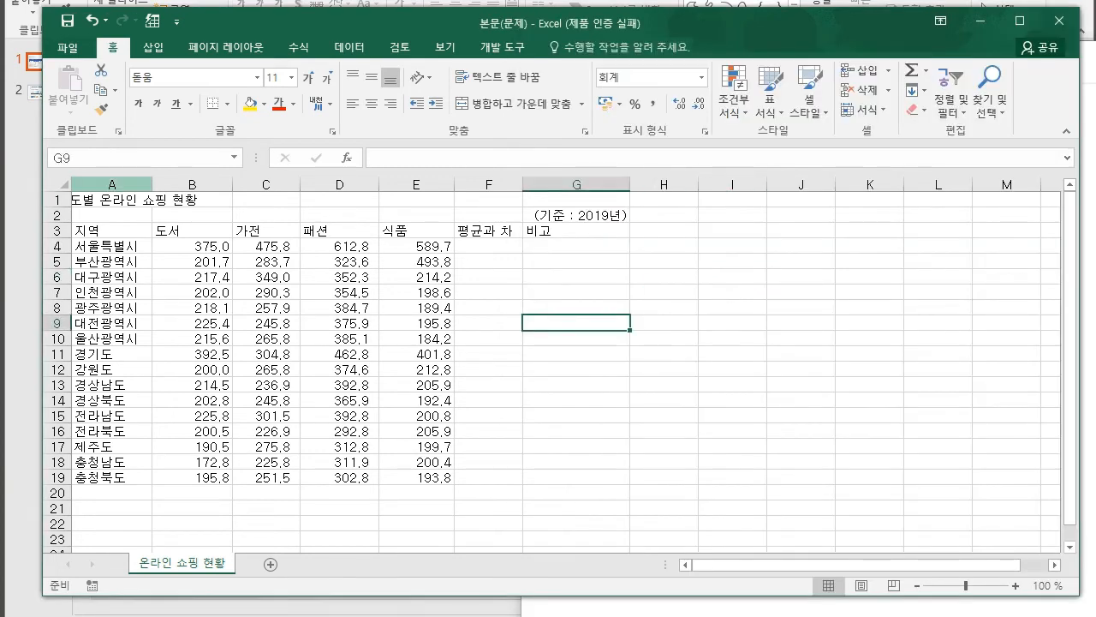
drag(111, 201, 576, 199)
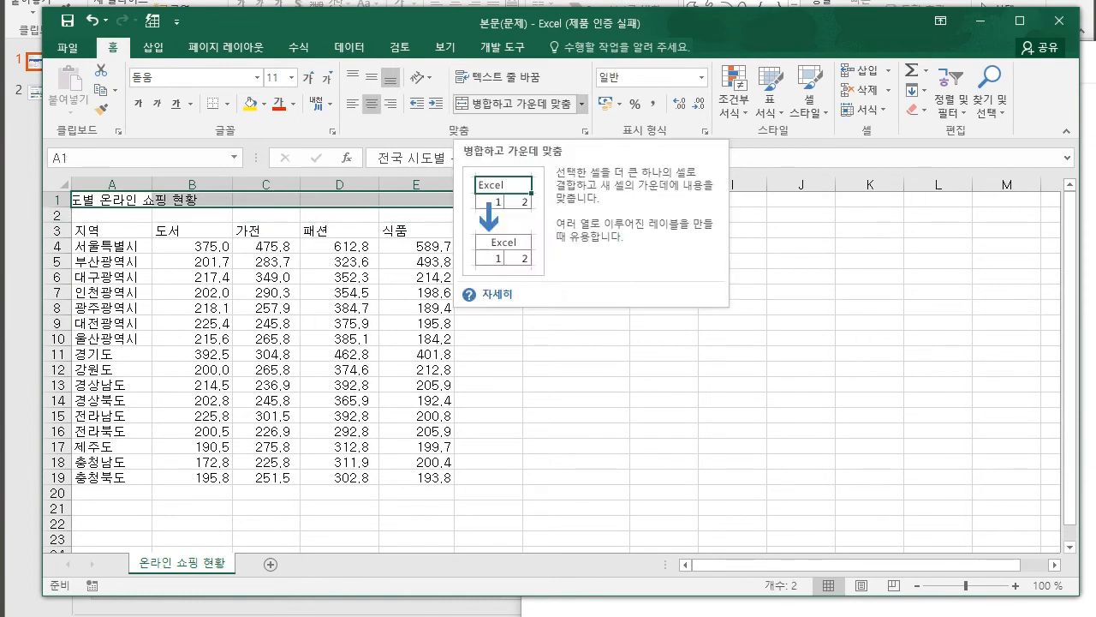
click(581, 103)
click(573, 104)
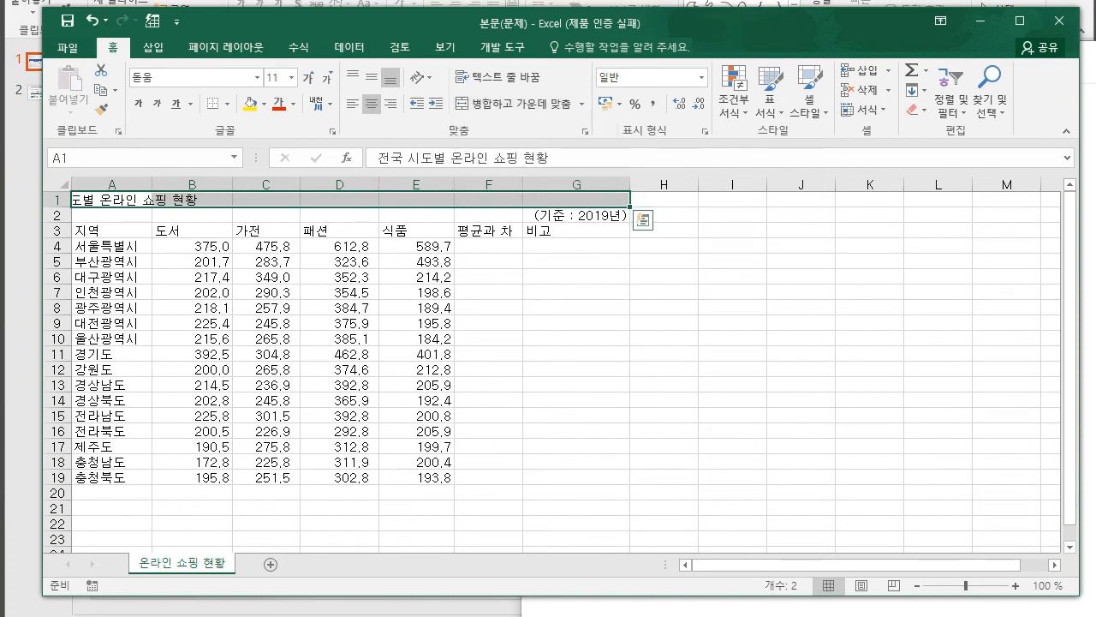
click(512, 103)
key(Return)
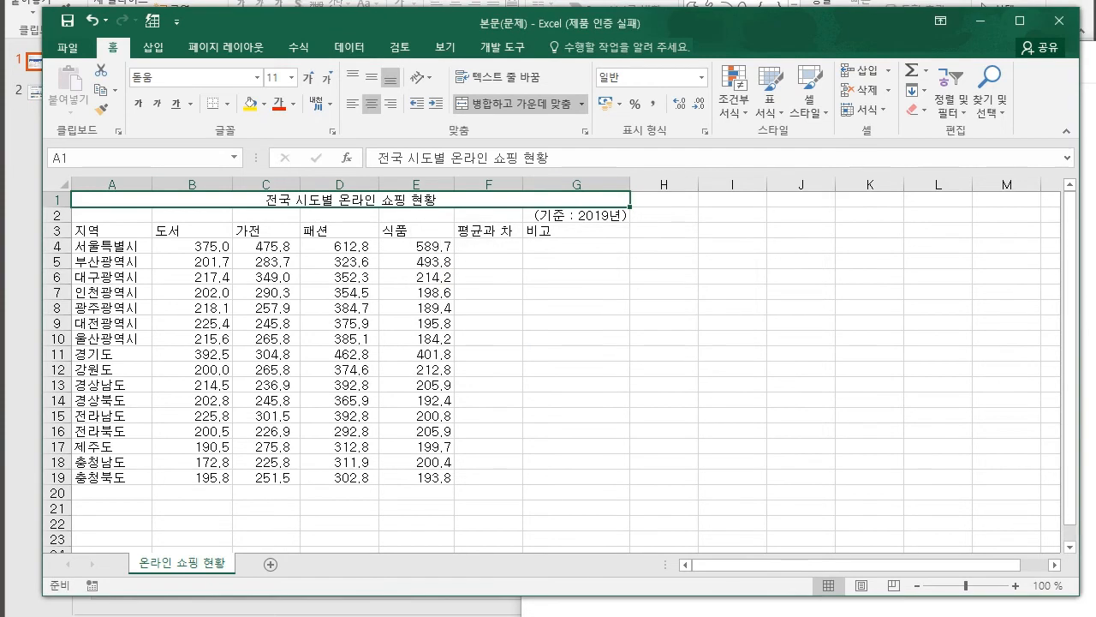
click(663, 383)
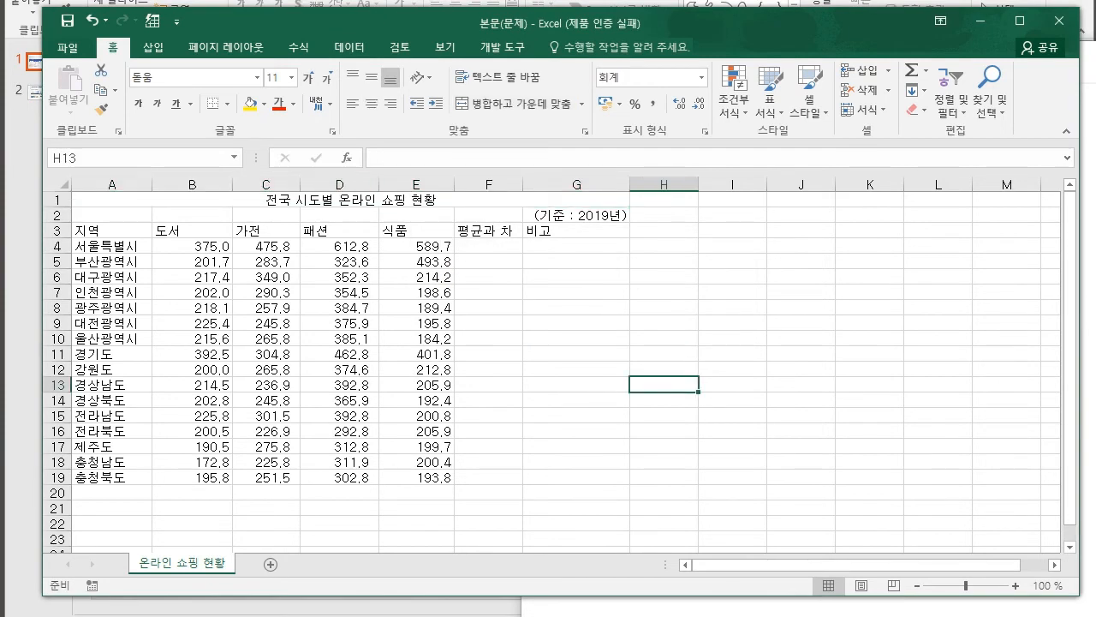
Step: Switch to the notes and add the bullet "글자 서식(글자색, 글꼴, 크기, 등등...)" below the alignment line
key(alt+Tab)
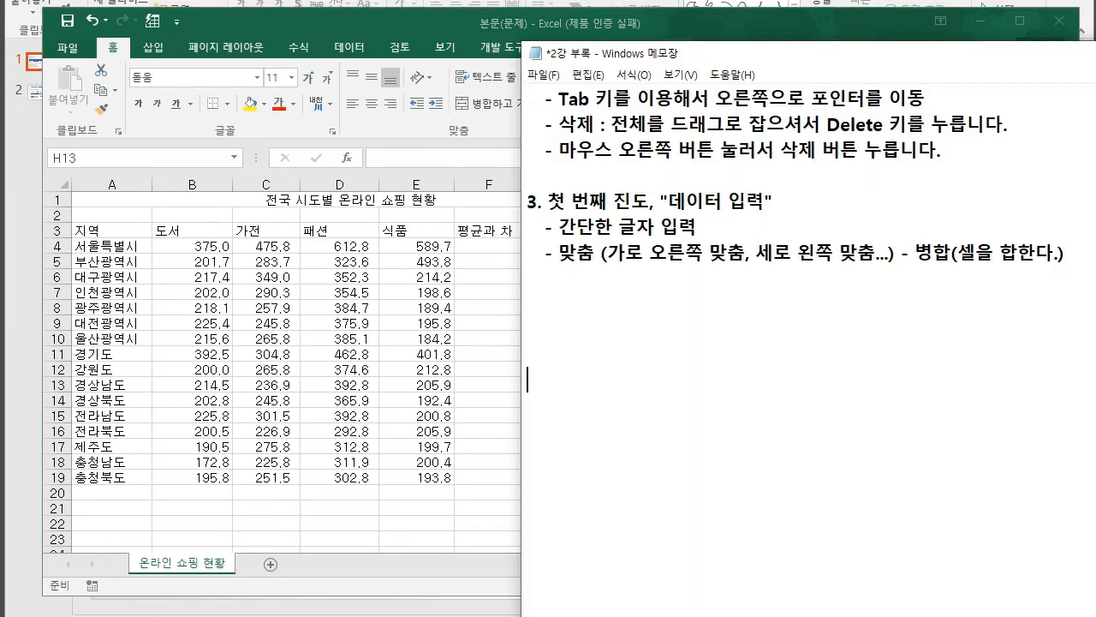
text(- 글자 서식(글자색, ㄱ글꼴)
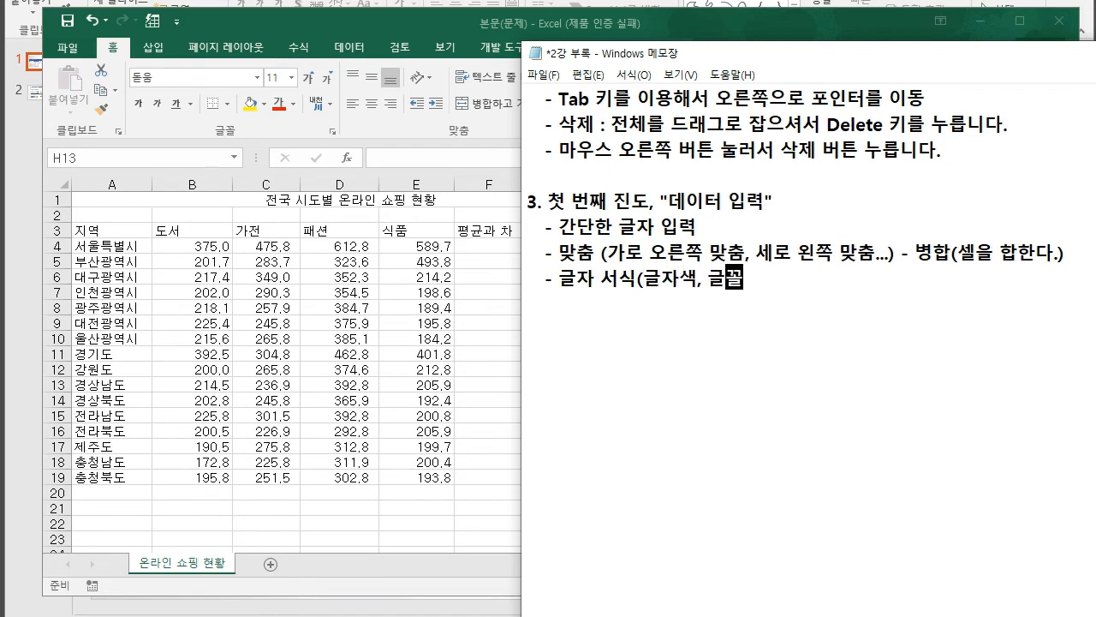
text(, 크기, ㄷ등등...))
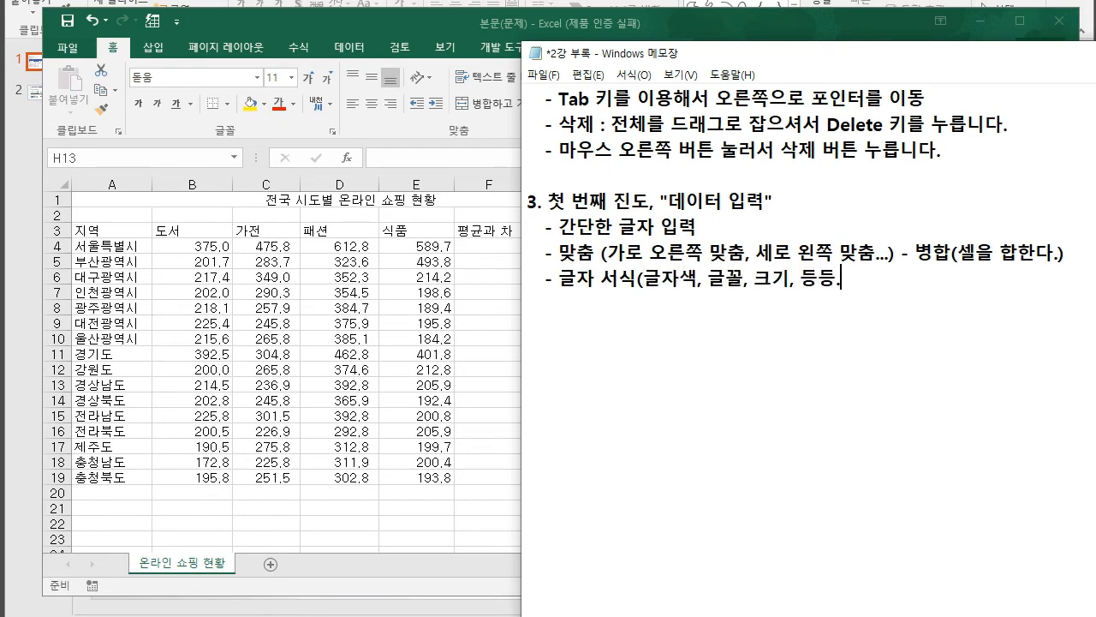
Step: Return to the workbook and set the font of the merged title in row 1 to 돋움체
key(alt+Tab)
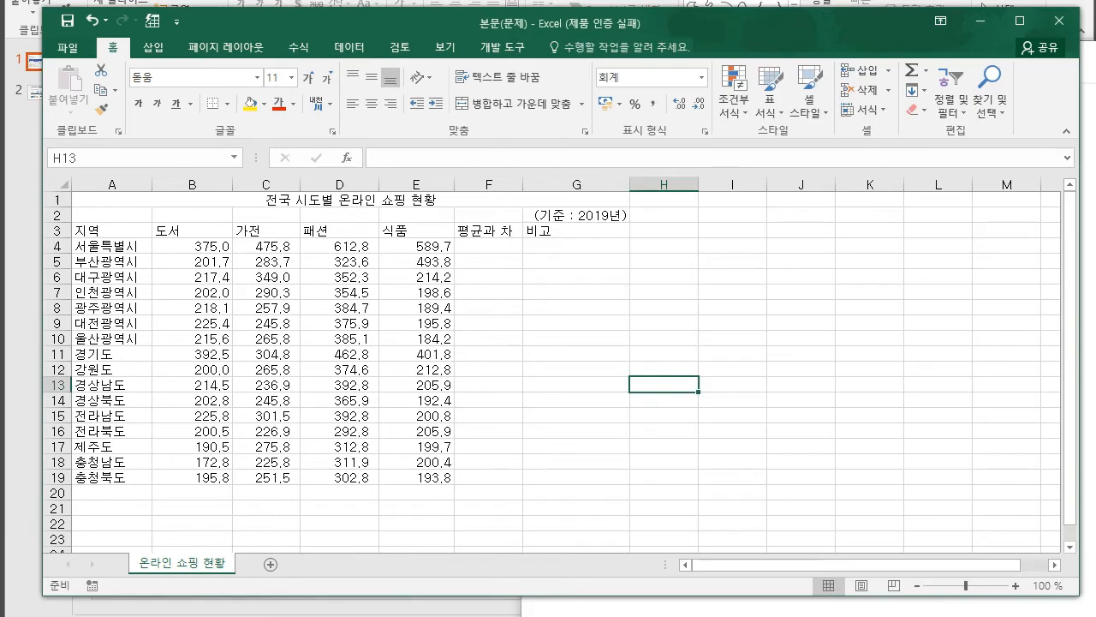
click(267, 214)
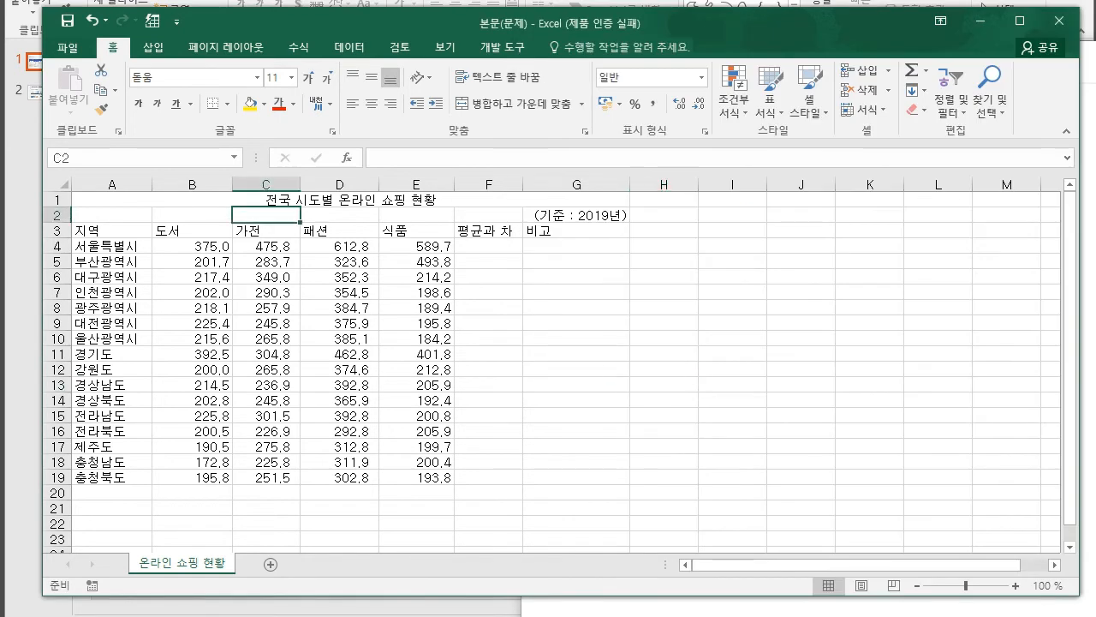
click(351, 199)
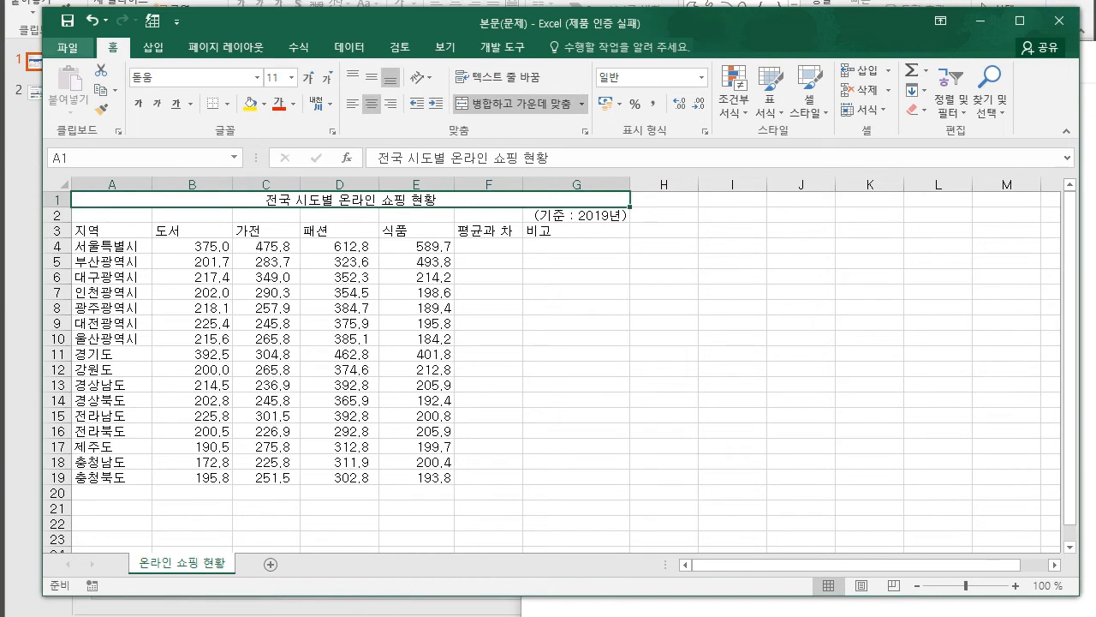
click(256, 78)
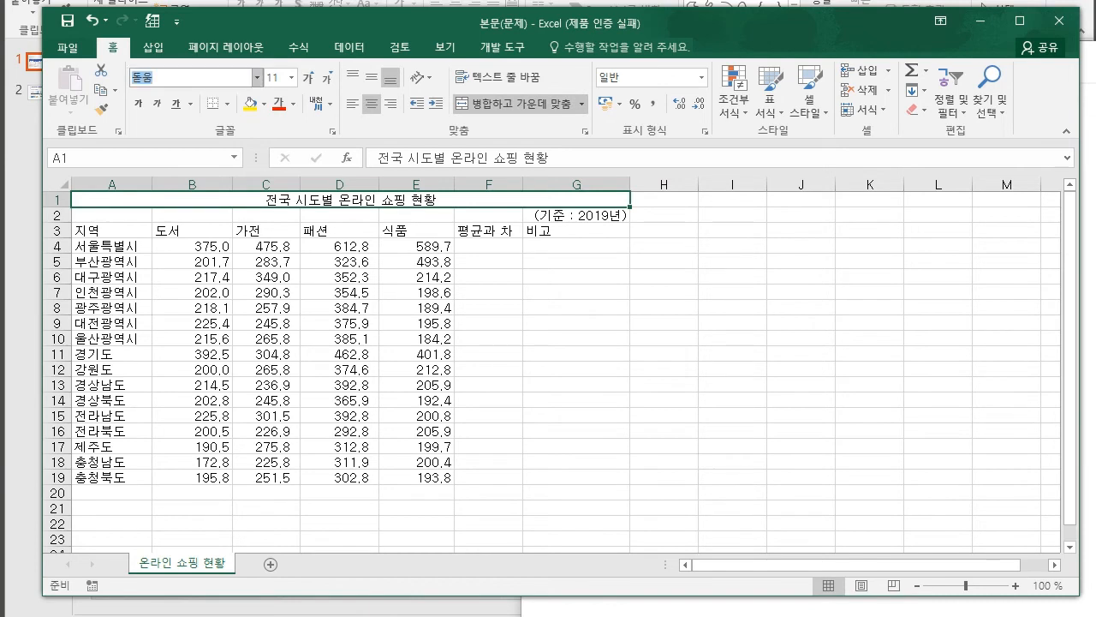
text(돋움체)
key(Return)
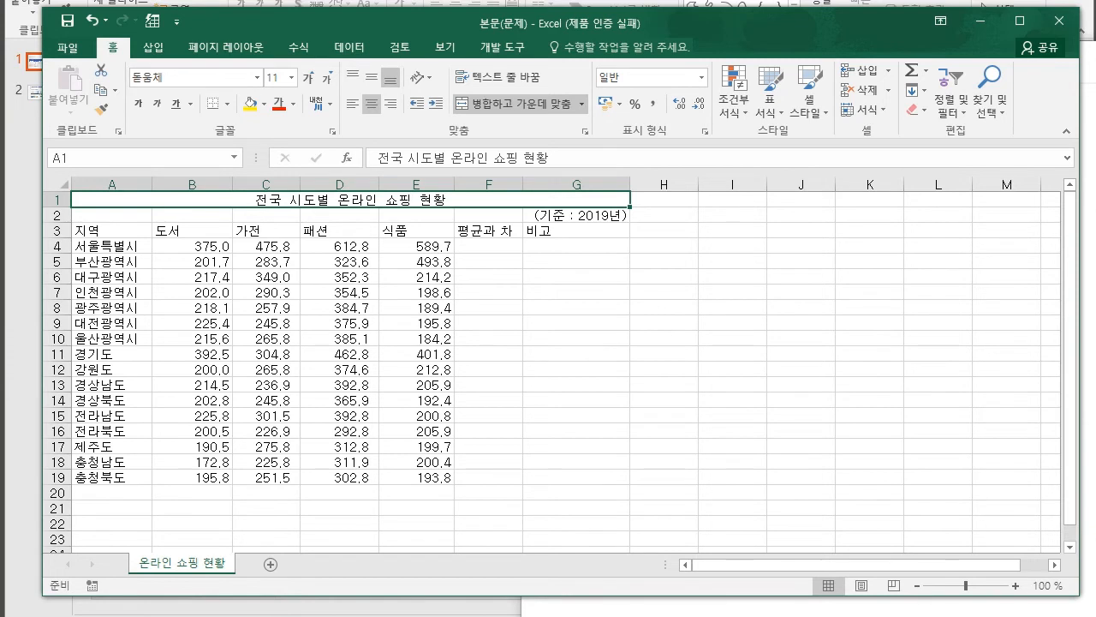
Step: Set the merged title in row 1 to font size 15 and make it bold
click(273, 78)
text(15)
key(Return)
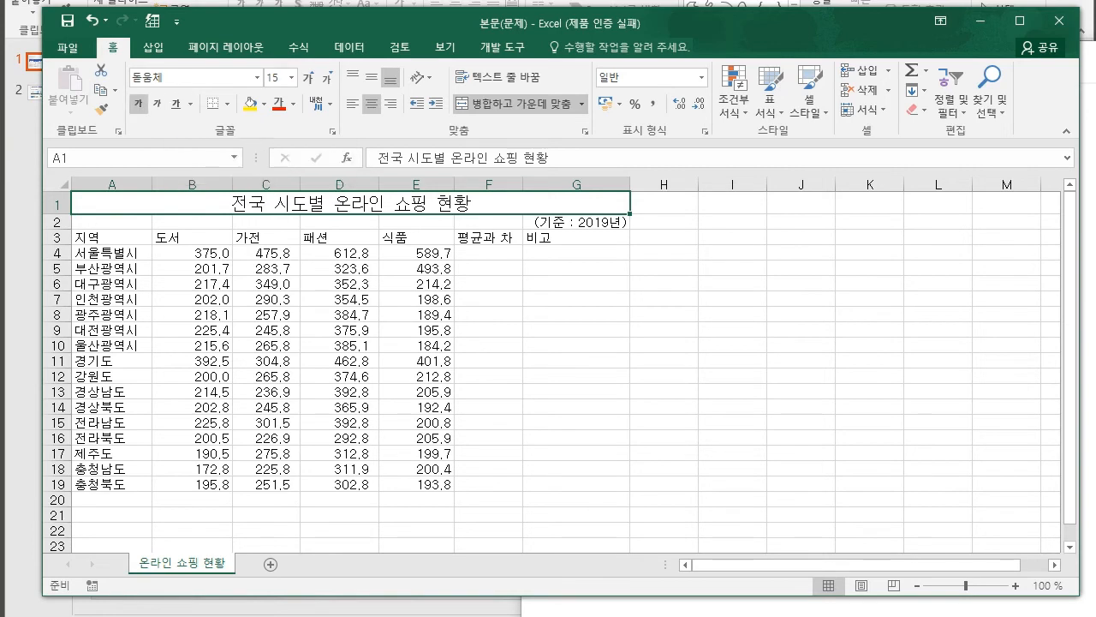
click(138, 103)
click(664, 361)
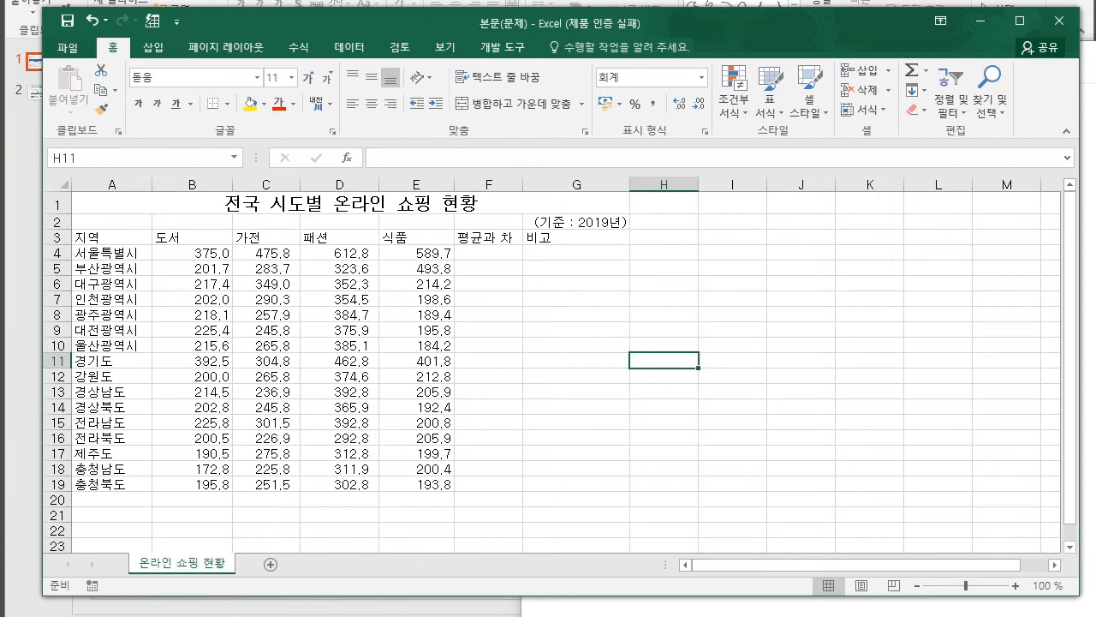
key(alt+Tab)
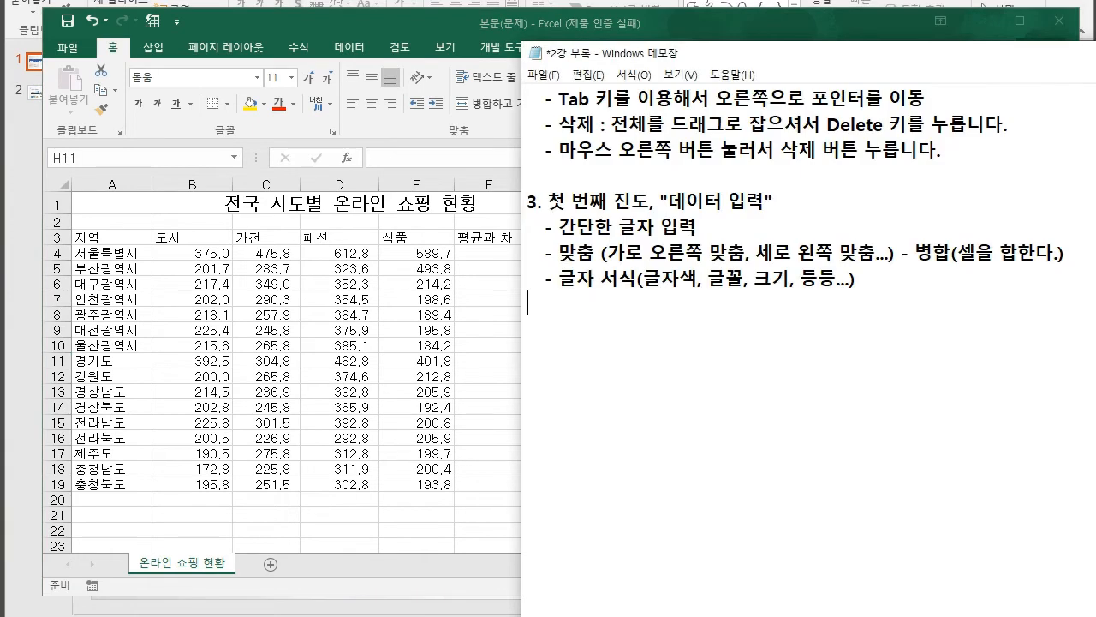
text(- )
text(정렬, 서식)
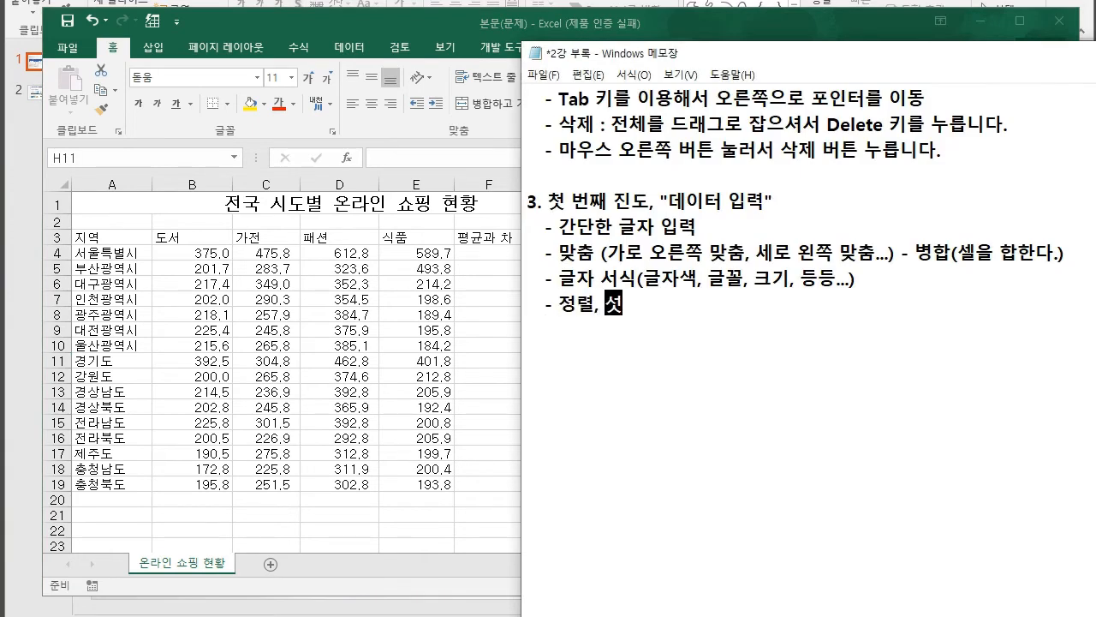
key(BackSpace)
key(BackSpace)
key(BackSpace)
key(BackSpace)
key(BackSpace)
key(BackSpace)
key(BackSpace)
key(BackSpace)
text(정렬, 서식)
key(BackSpace)
key(BackSpace)
key(BackSpace)
key(BackSpace)
key(BackSpace)
key(BackSpace)
key(BackSpace)
key(BackSpace)
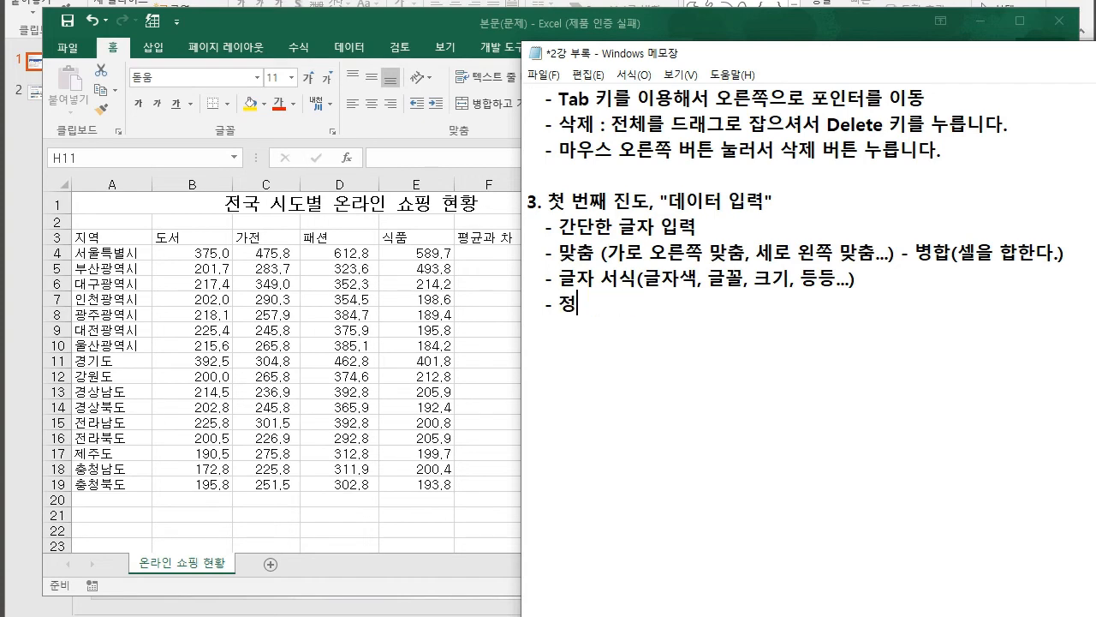
key(BackSpace)
key(BackSpace)
key(BackSpace)
drag(558, 251, 1059, 252)
click(1058, 252)
drag(606, 252, 728, 253)
click(729, 253)
click(484, 248)
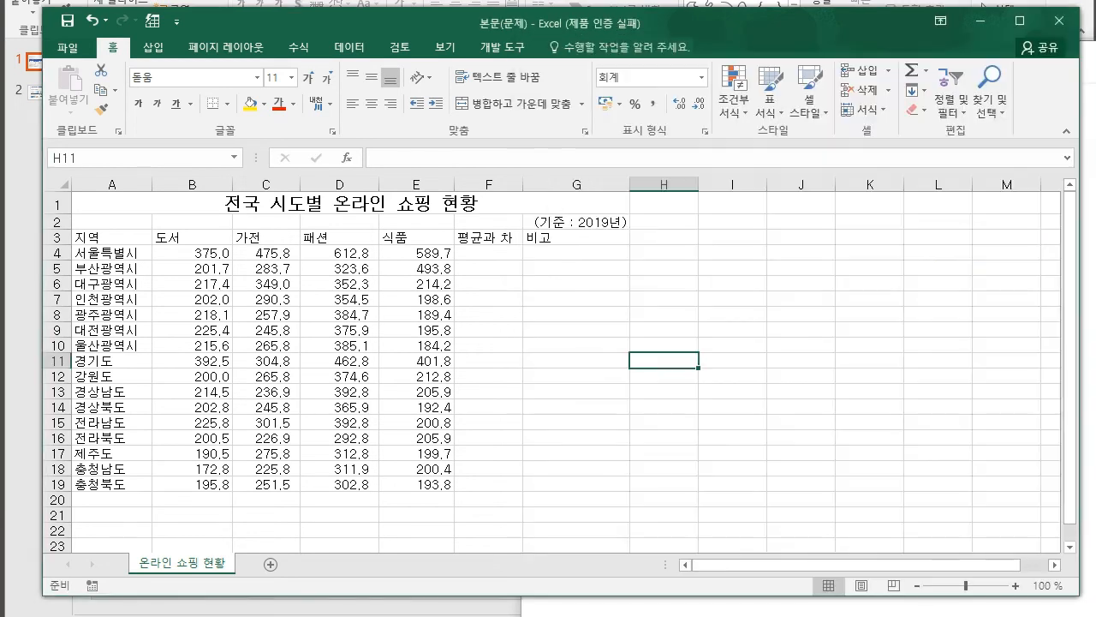
click(576, 223)
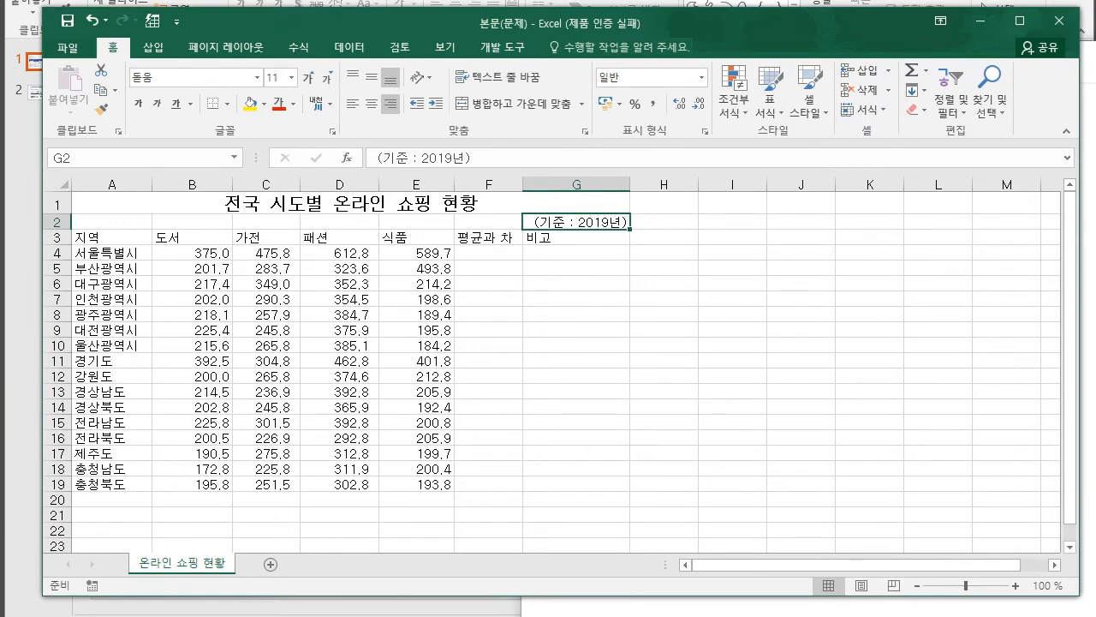
Step: Switch to the notes and prefix the 맞춤 bullet with "정렬 :" and the 글자 서식 bullet with "서식 :"
click(1088, 355)
click(856, 276)
click(560, 251)
drag(770, 54, 674, 56)
text(정렬 :)
key(Down)
key(Home)
text(쇼)
key(BackSpace)
key(BackSpace)
text(서식 :)
click(1021, 255)
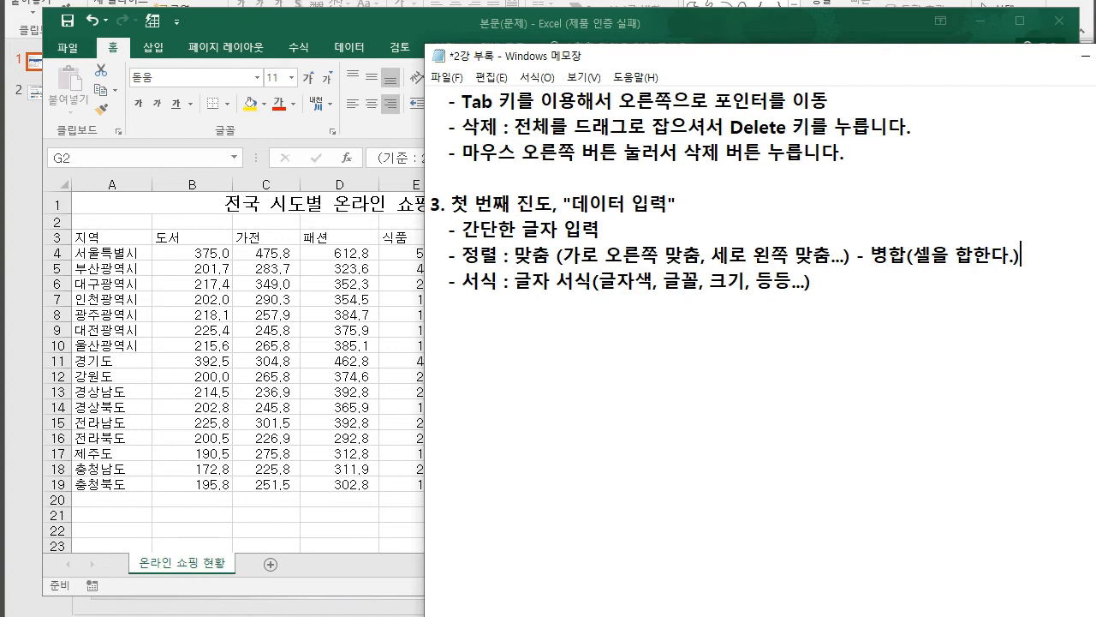
click(812, 281)
key(alt+Tab)
click(576, 315)
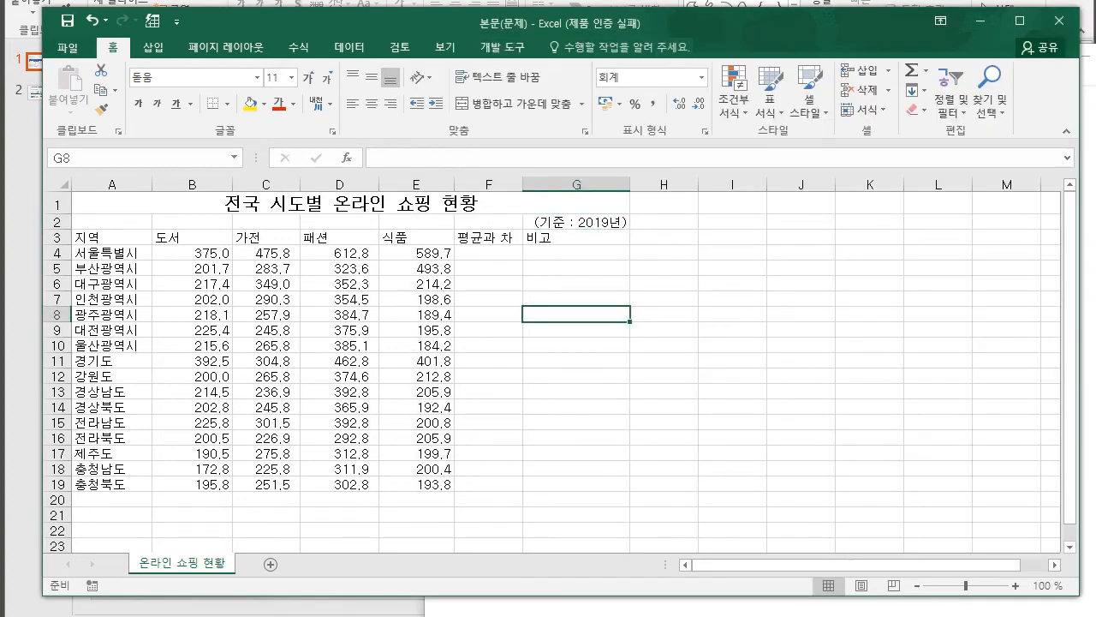
key(Up)
key(Left)
key(Left)
key(Left)
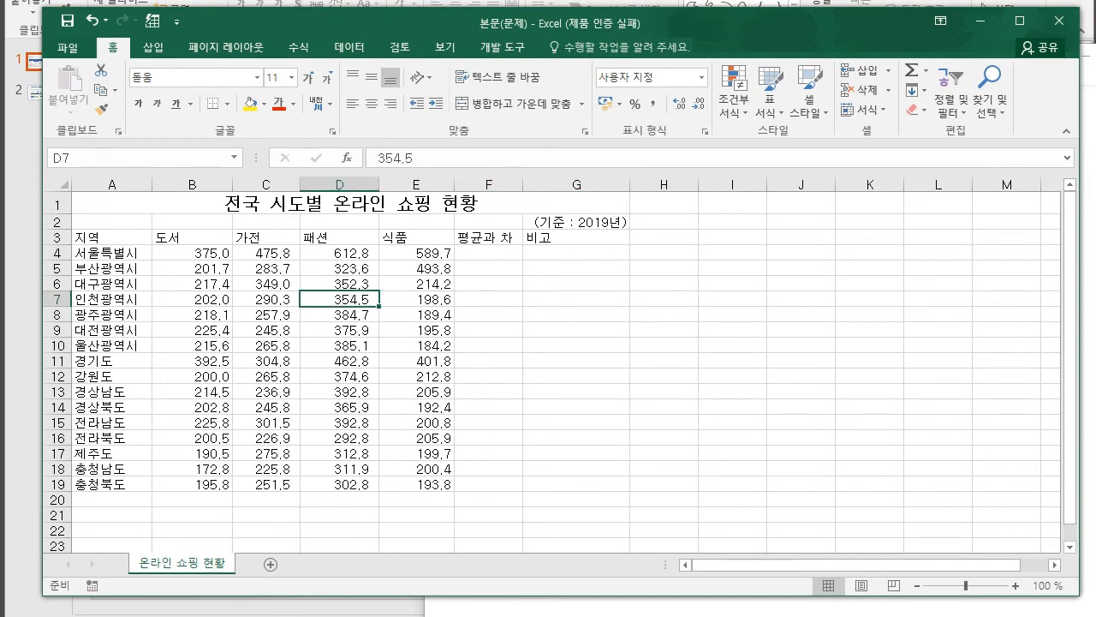
drag(94, 236, 600, 483)
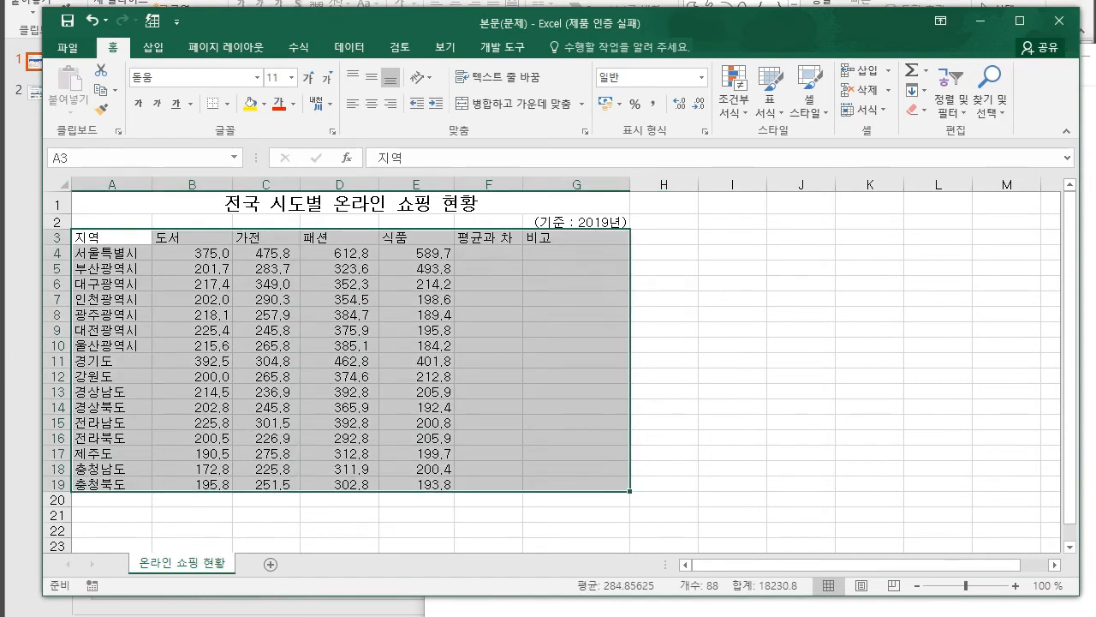
Step: Switch to the notes and add the bullet "- 기타 정렬과 서식 : 표의 테두리, 가운데/왼쪽/오른쪽 정렬 (O,X)" below the 서식 line
key(alt+Tab)
text(- 기타 정렬과 섯)
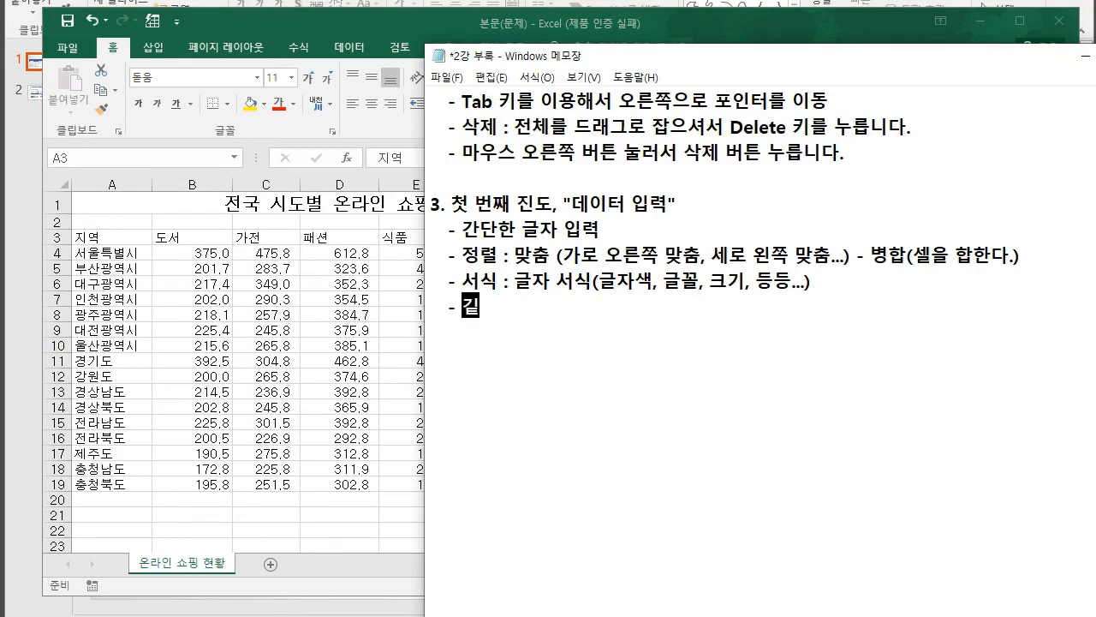
text(식 : )
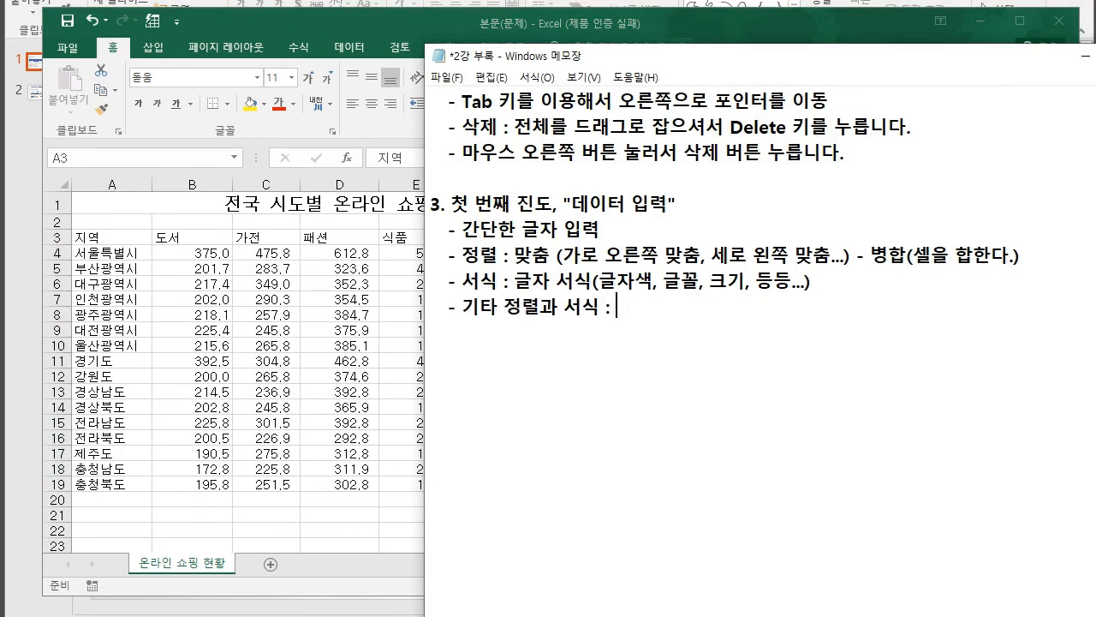
text(표의 테두리, ㅈ)
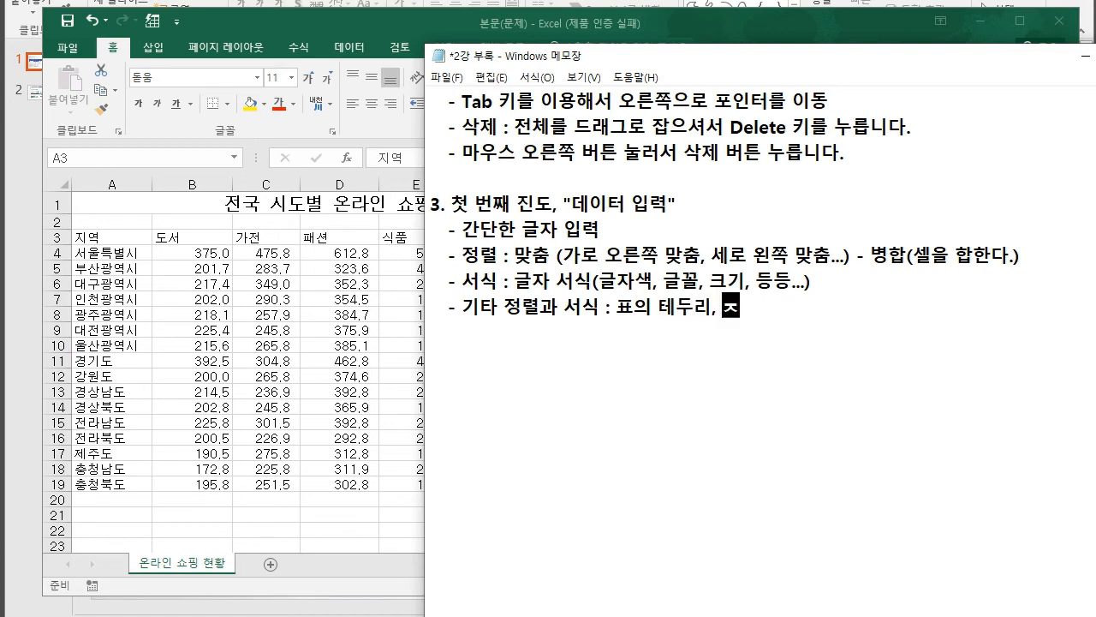
text(가우운데/왼쪽/읔)
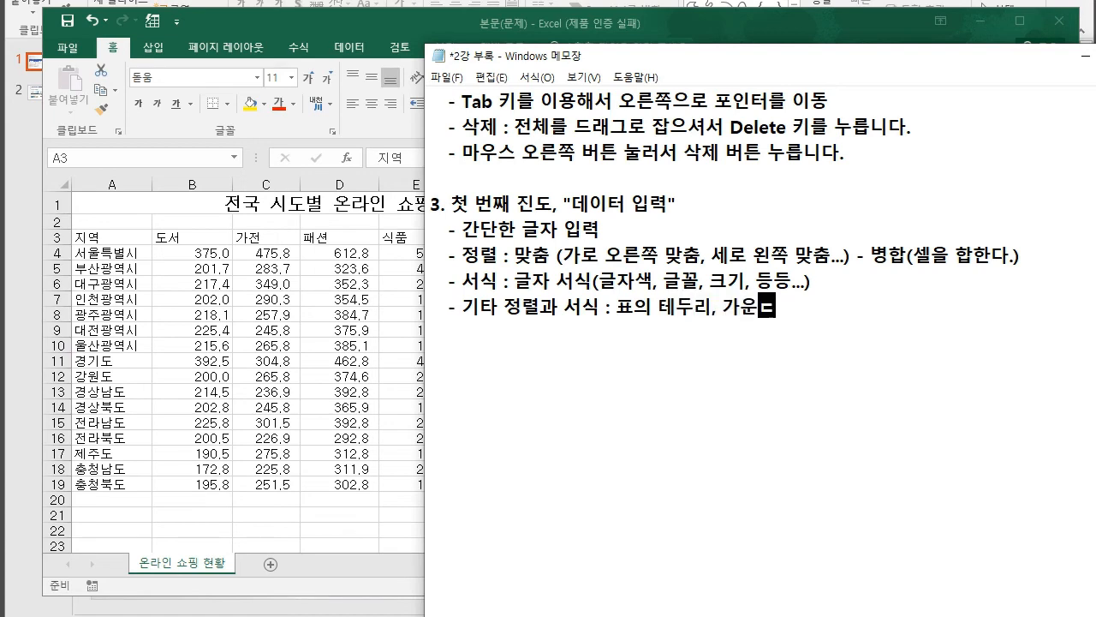
key(BackSpace)
key(BackSpace)
text(오른ㅉ)
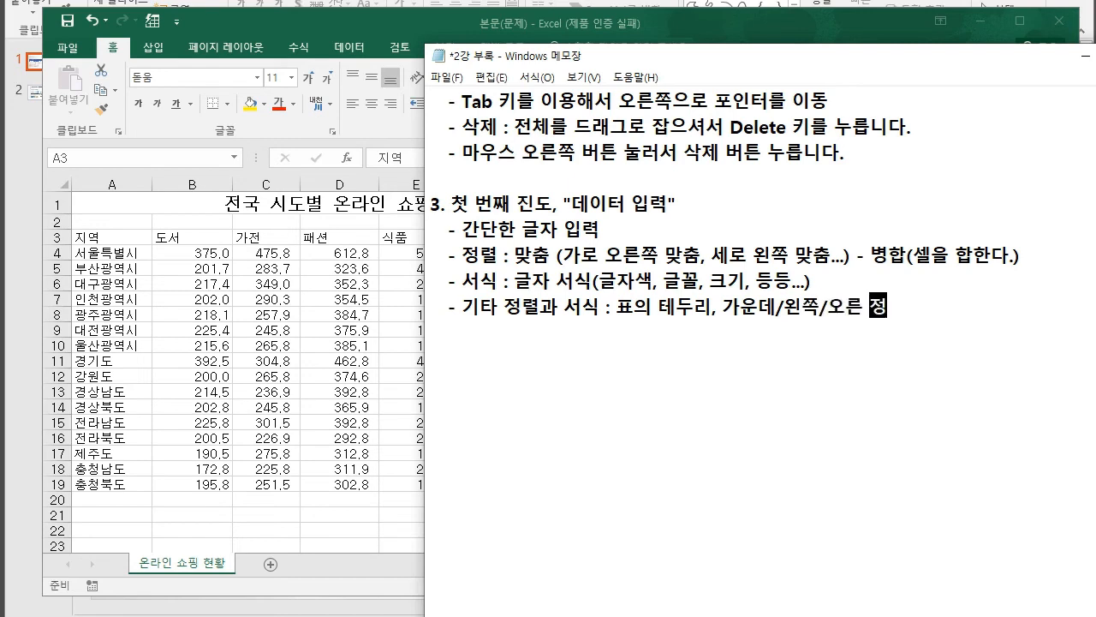
text(쪽 정렬 (낭)
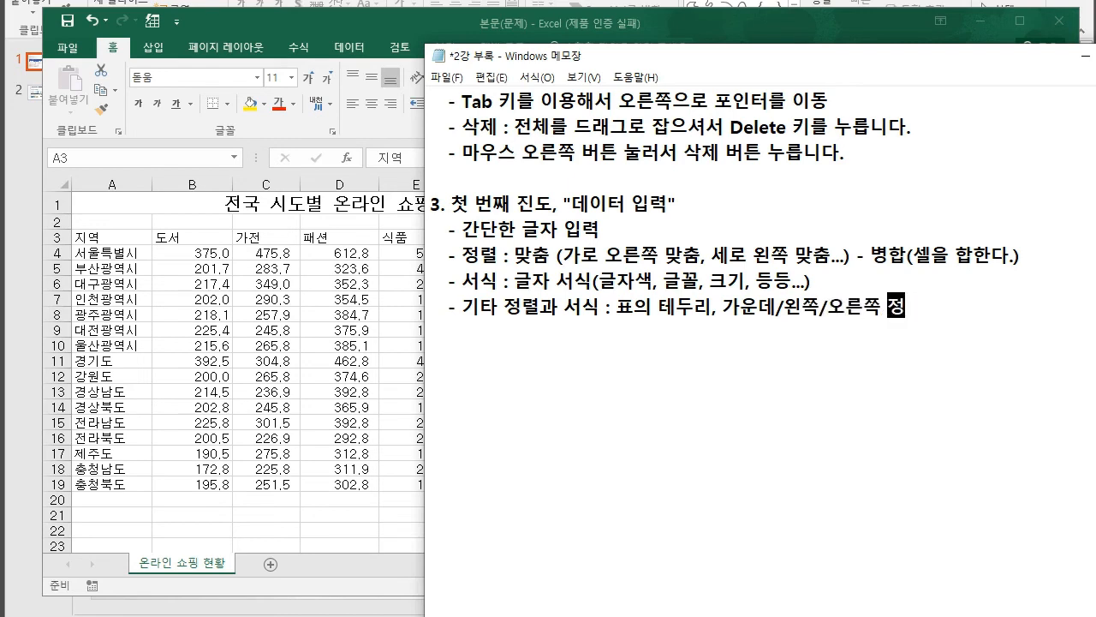
key(BackSpace)
key(BackSpace)
key(BackSpace)
text(OX)
key(BackSpace)
text(,X))
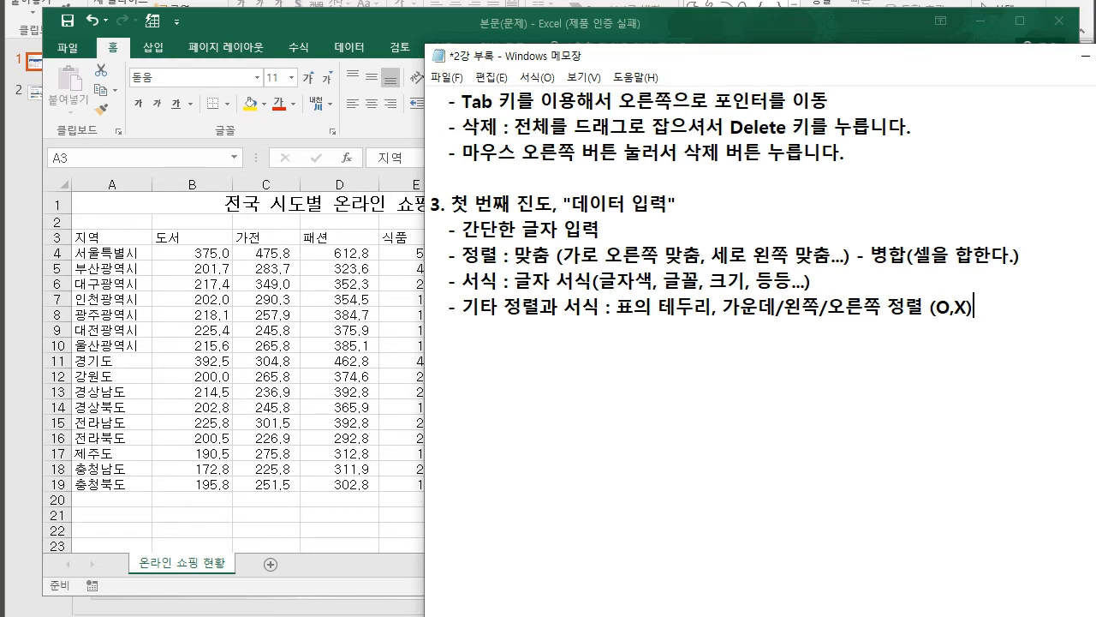
Step: Return to the workbook and select the whole table A3:G19
key(alt+Tab)
click(663, 331)
click(576, 298)
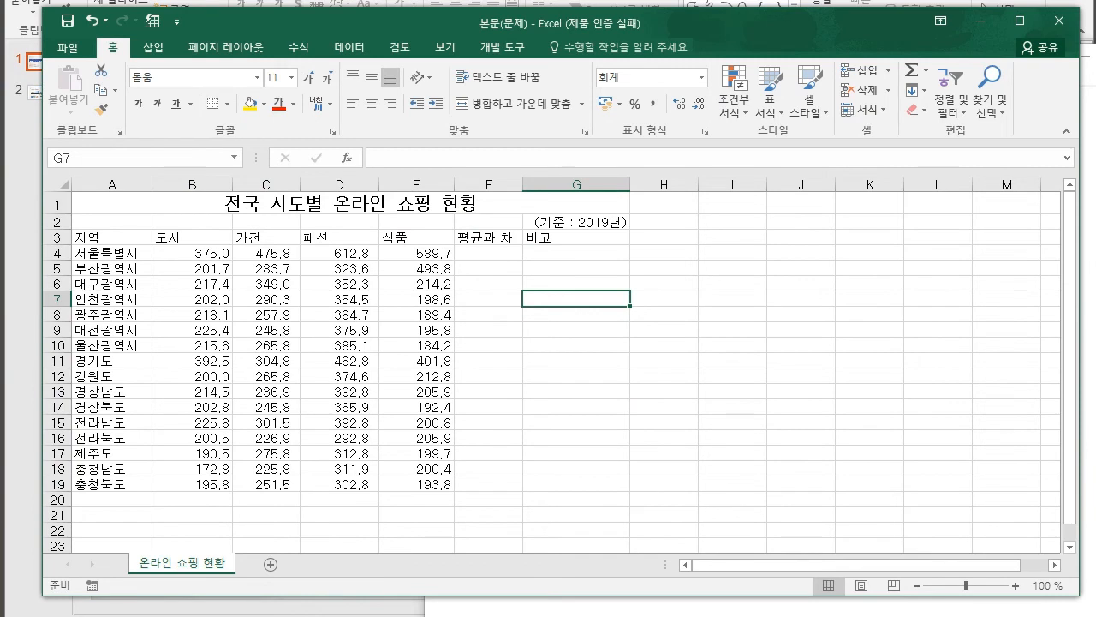
click(111, 237)
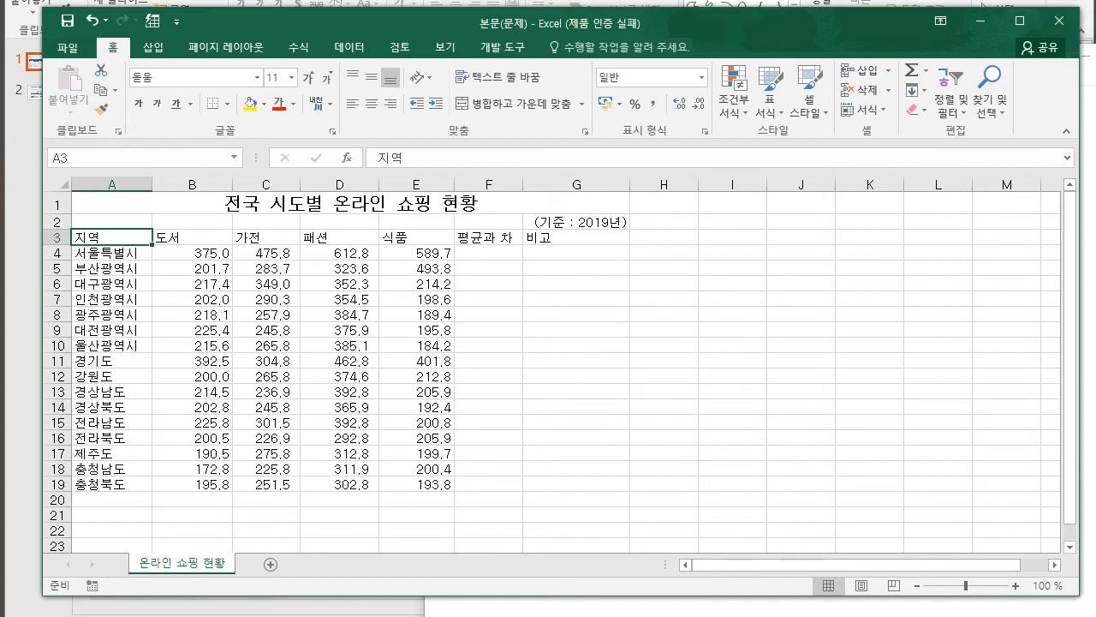
click(577, 221)
drag(112, 237, 576, 484)
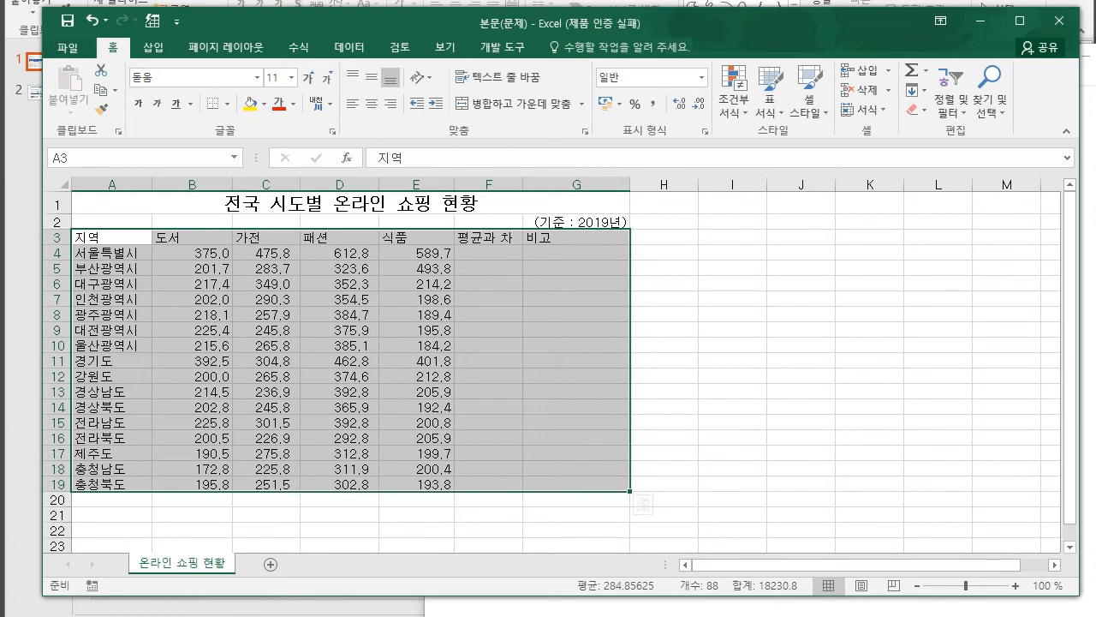
click(801, 299)
drag(94, 238, 591, 484)
Step: Look through the Format Cells categories, including 테두리, and the preset border options without applying anything to the table
click(332, 131)
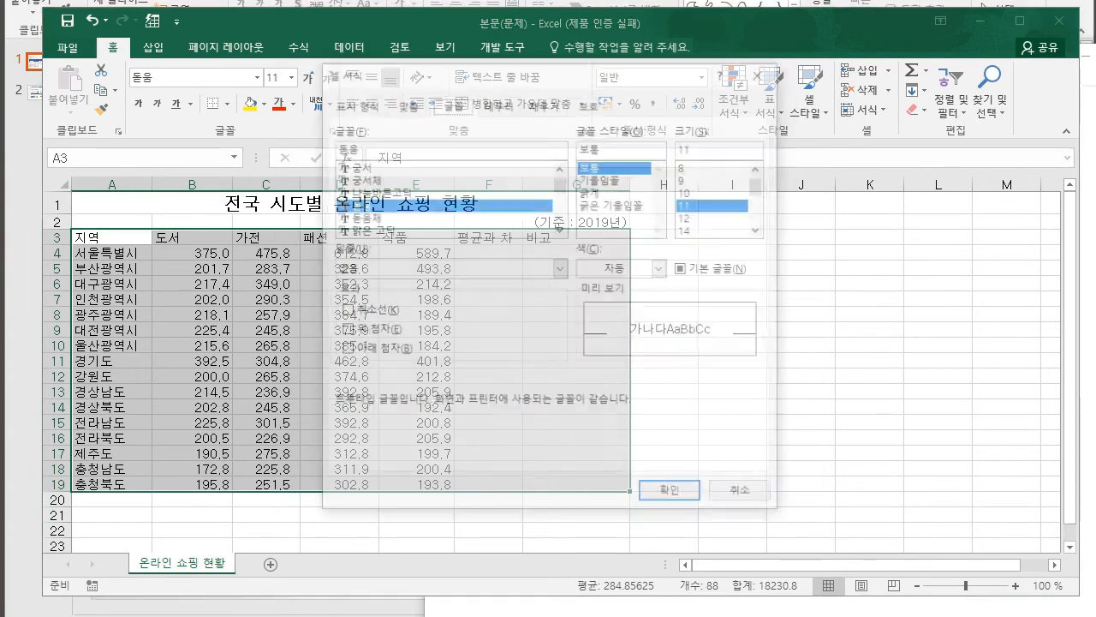
click(353, 102)
click(406, 102)
click(453, 102)
click(498, 102)
click(544, 102)
click(590, 102)
click(544, 102)
click(590, 102)
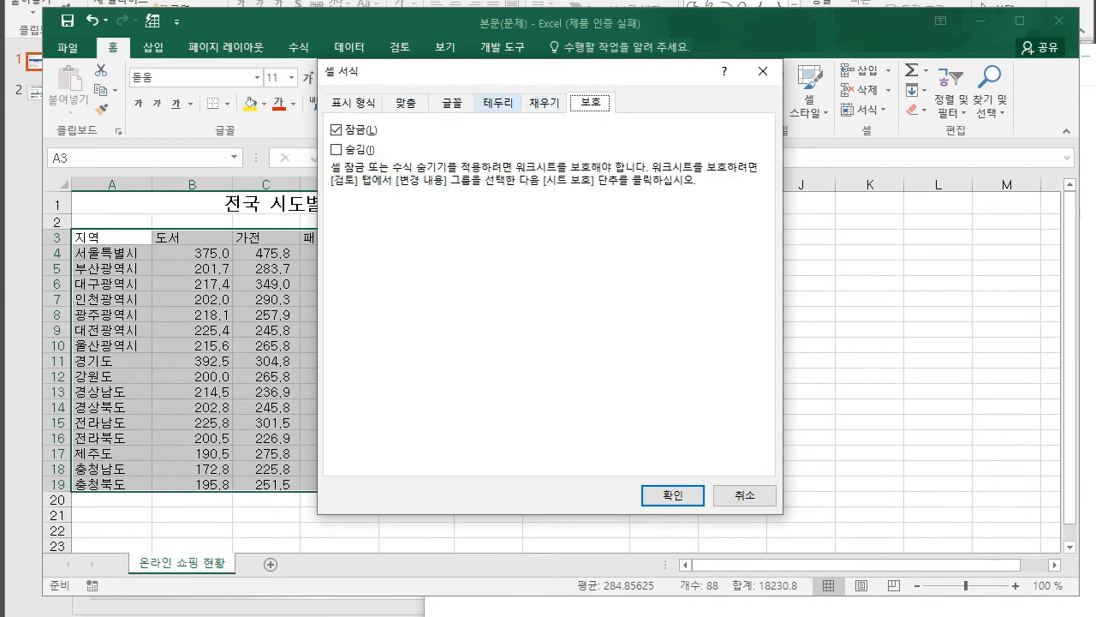
click(498, 102)
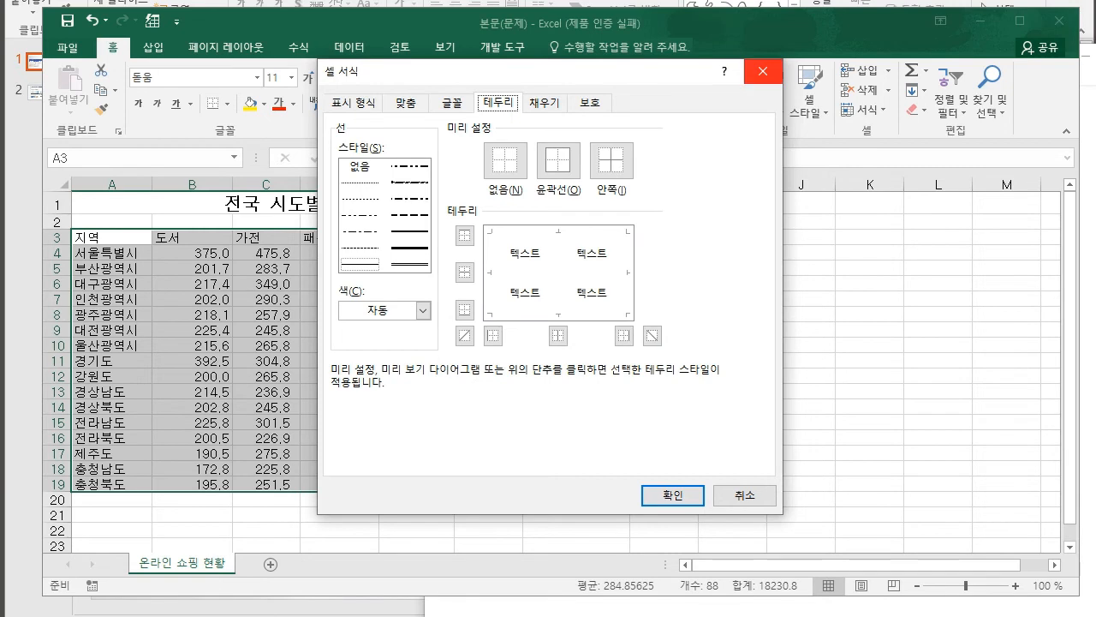
click(762, 70)
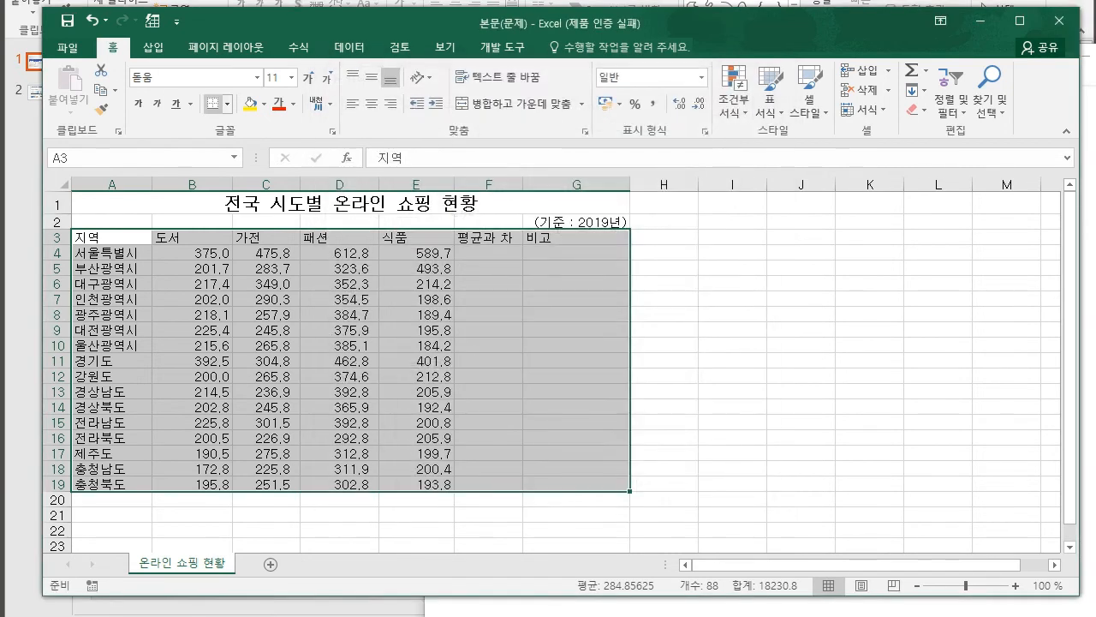
click(227, 104)
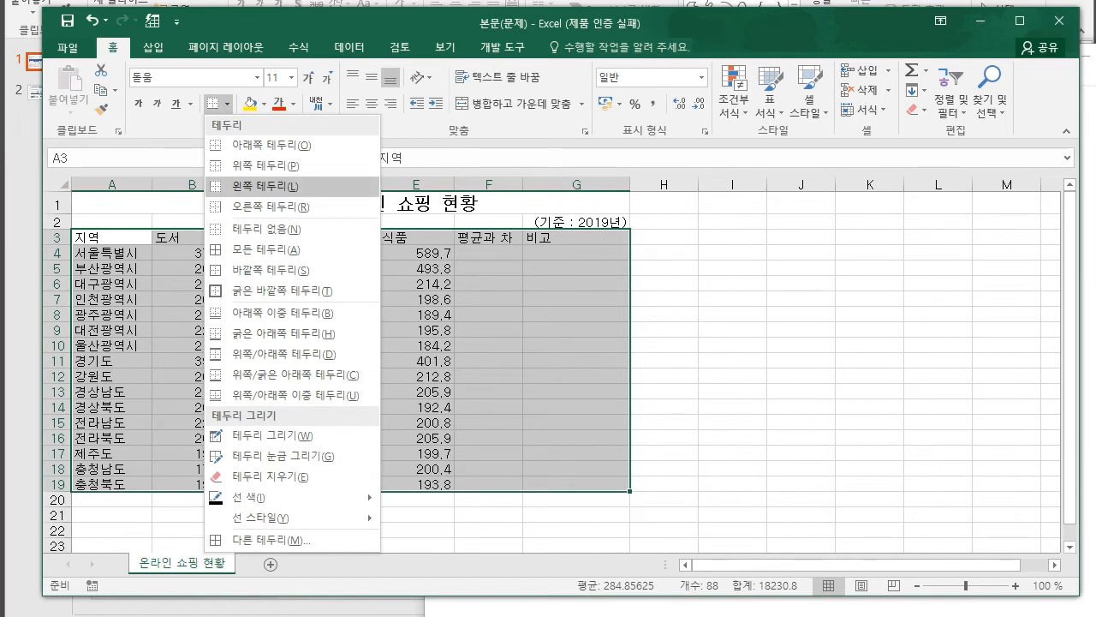
key(Escape)
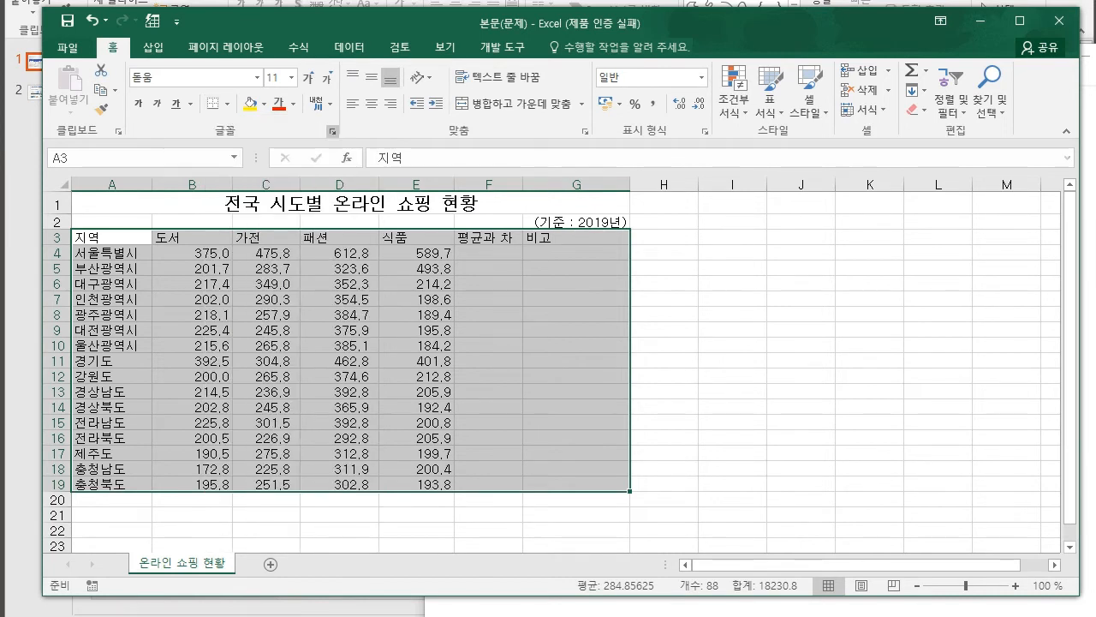
Step: Set a double-line outline border for A3:G19 in the Format Cells border settings
click(332, 131)
click(498, 102)
drag(514, 71, 847, 71)
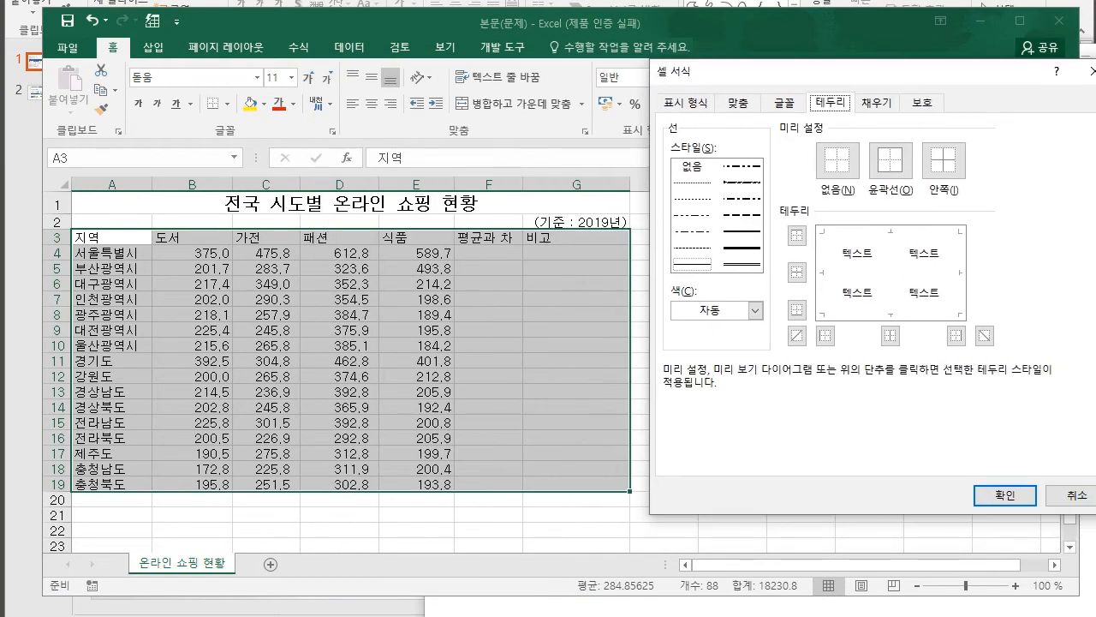
click(742, 265)
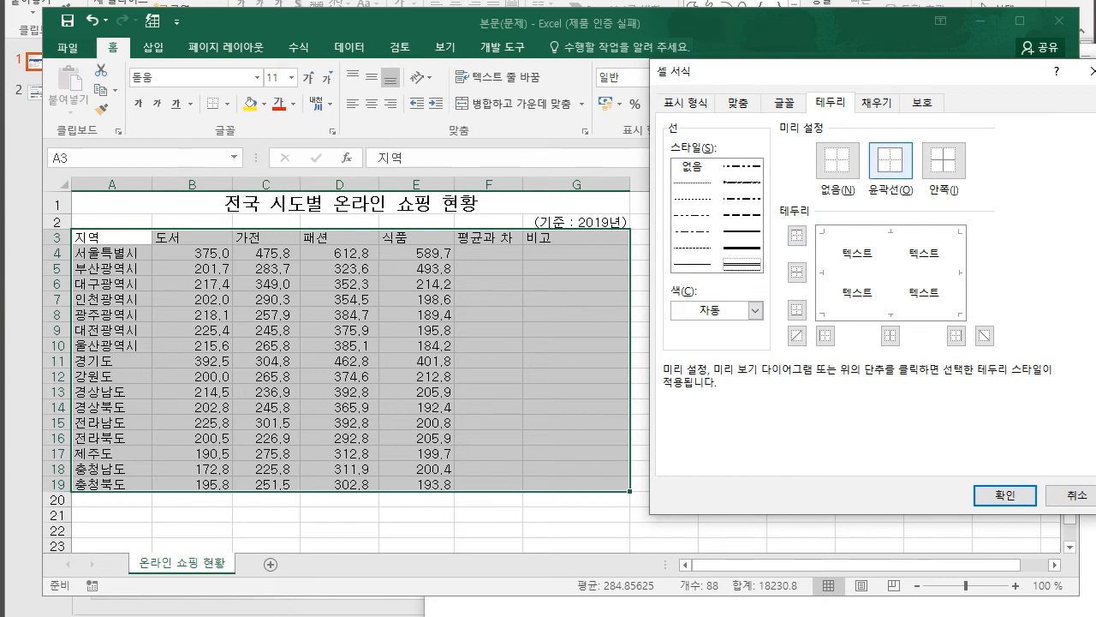
click(891, 160)
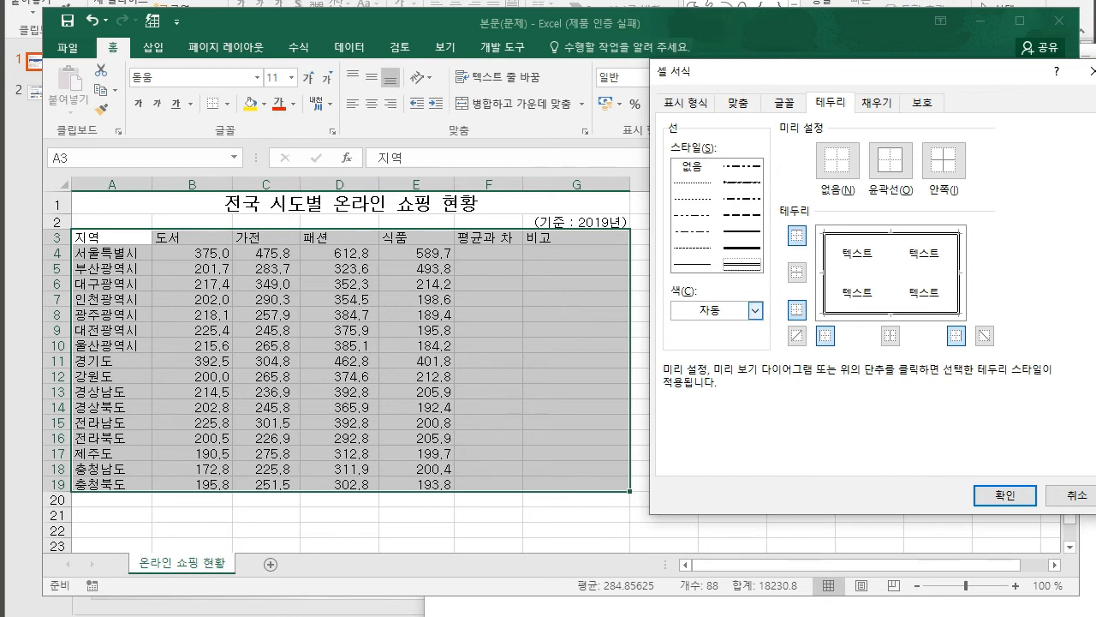
Step: Apply a double-line outline border in automatic colour to the table range A3:G19
click(756, 310)
click(702, 332)
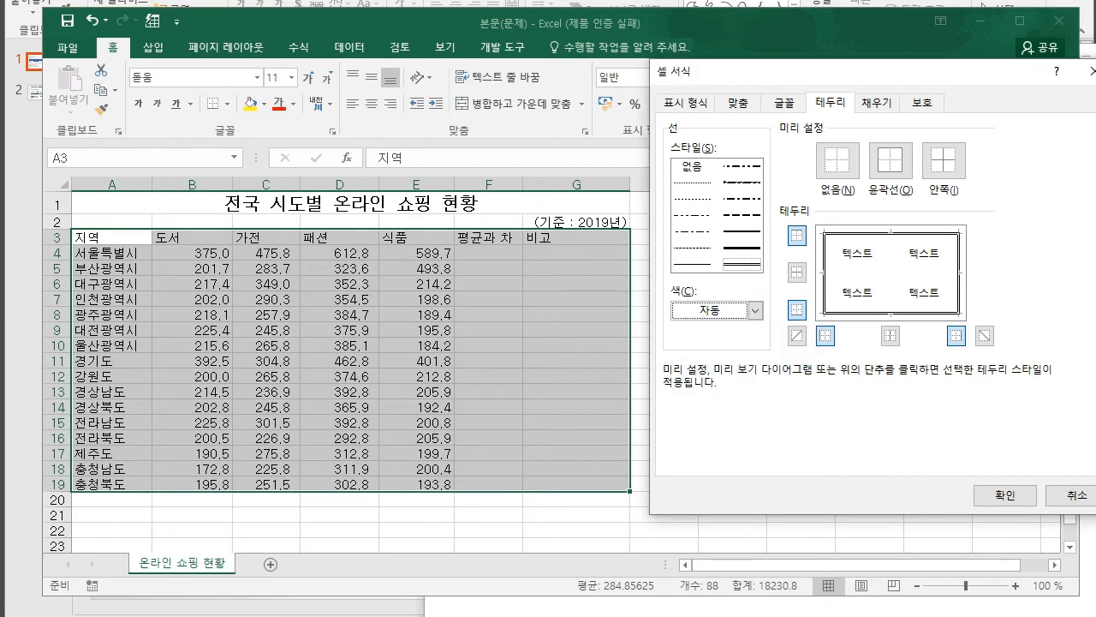
click(1005, 495)
click(801, 378)
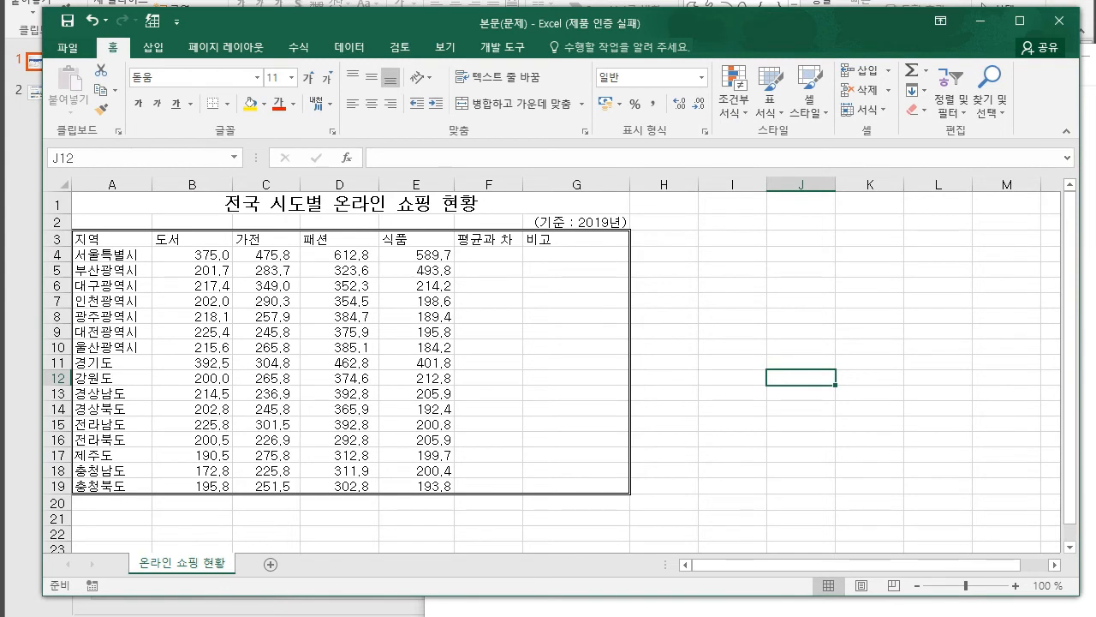
Step: Examine the inner cell edges of the table, especially between columns D and E
key(Up)
key(Up)
key(Up)
key(Up)
key(Up)
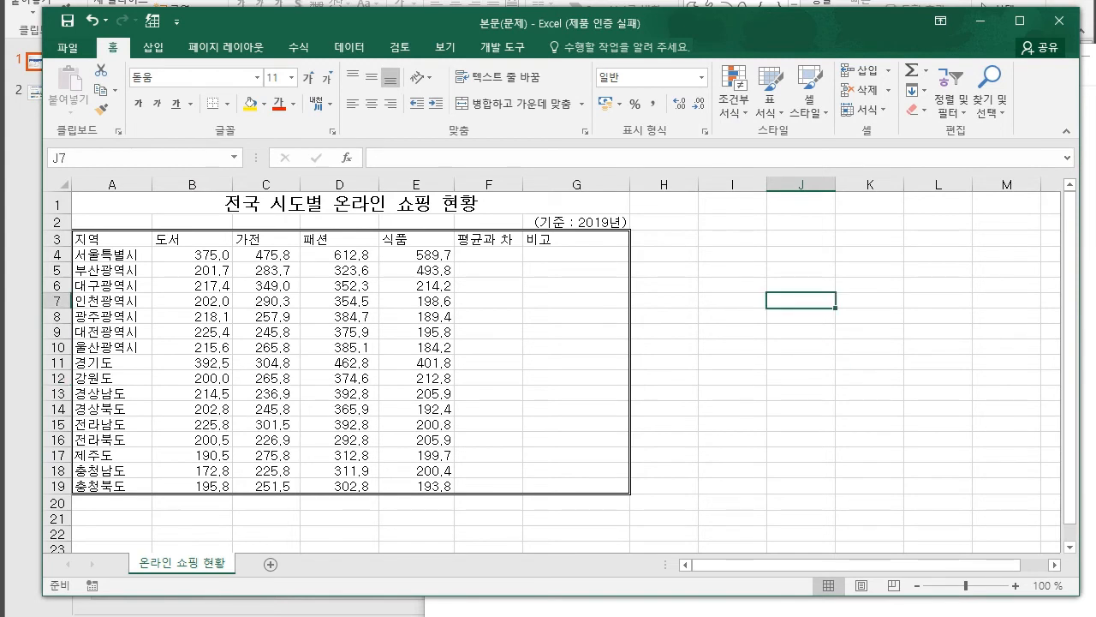
click(418, 331)
ctrl+scroll(418, 332, up, 7)
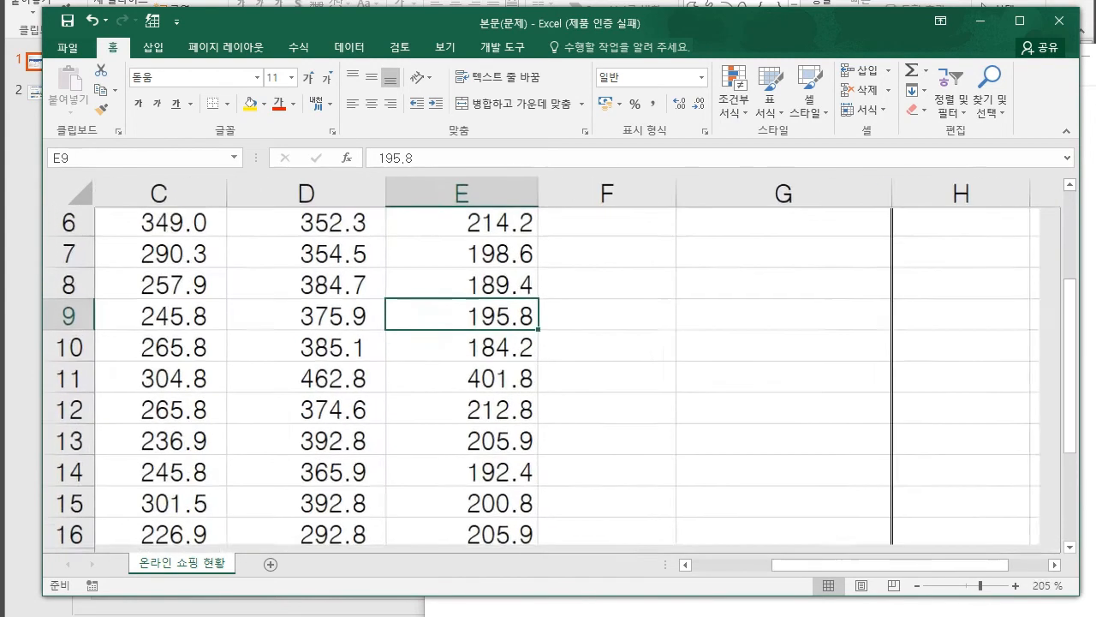
click(620, 288)
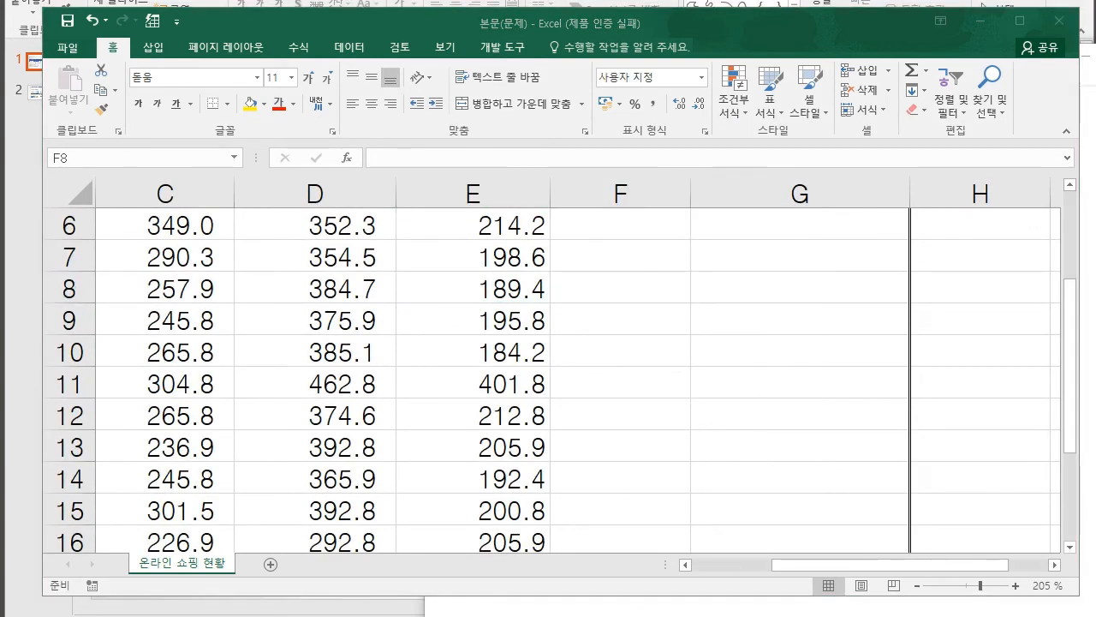
drag(396, 266, 389, 383)
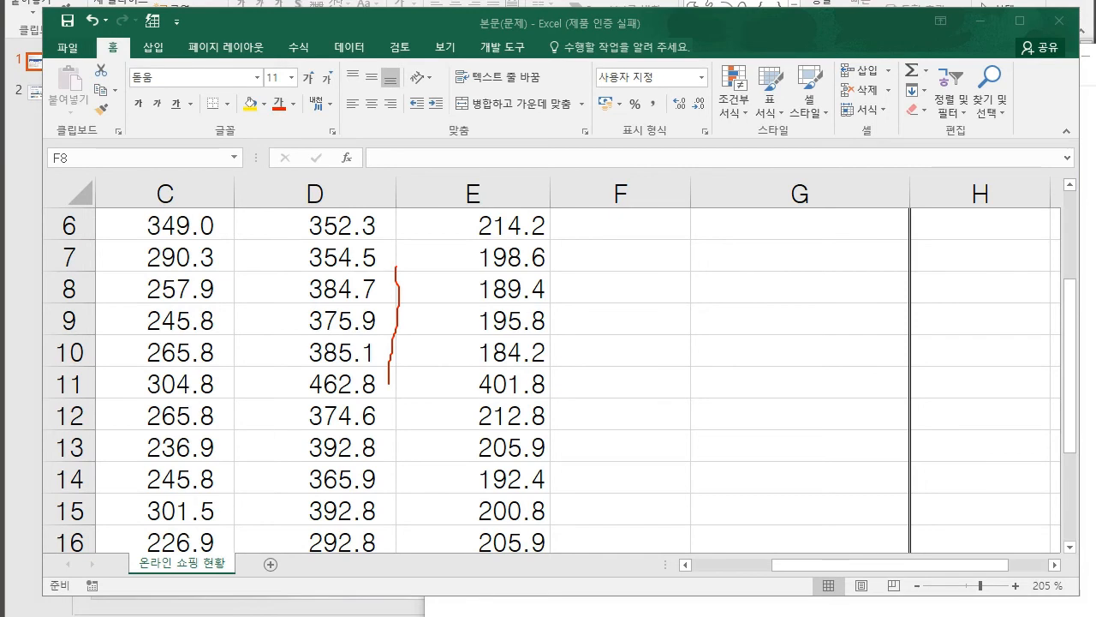
drag(382, 332, 437, 333)
key(e)
key(Escape)
ctrl+scroll(548, 368, down, 6)
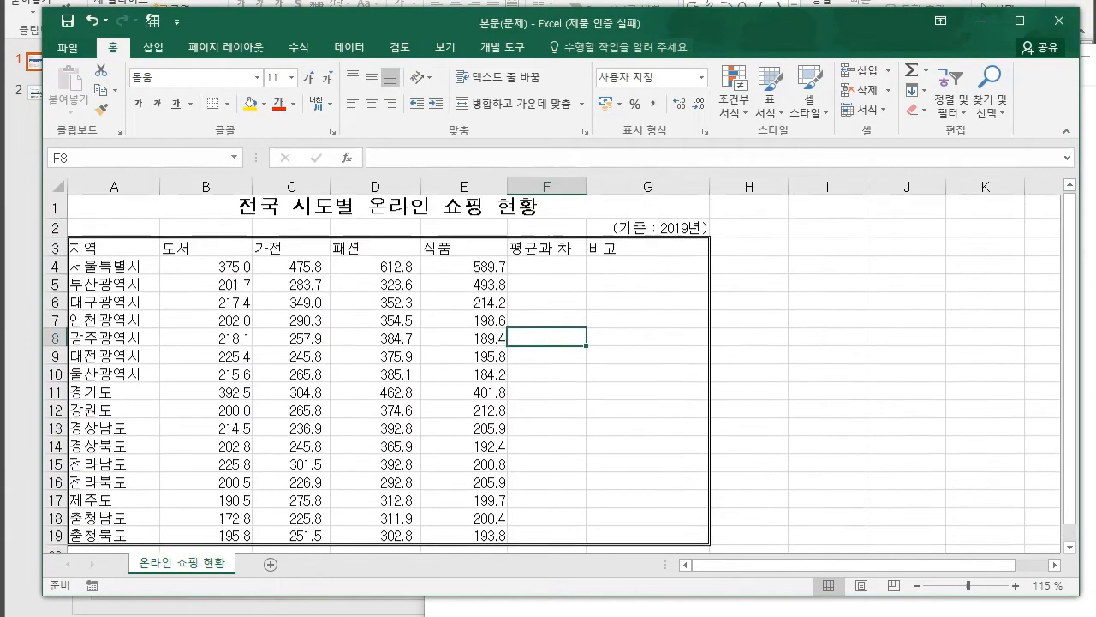
ctrl+scroll(548, 368, down, 1)
click(488, 300)
Step: Try thin solid inside borders, horizontal and vertical, across the table A3:G19, and undo them
drag(85, 239, 582, 486)
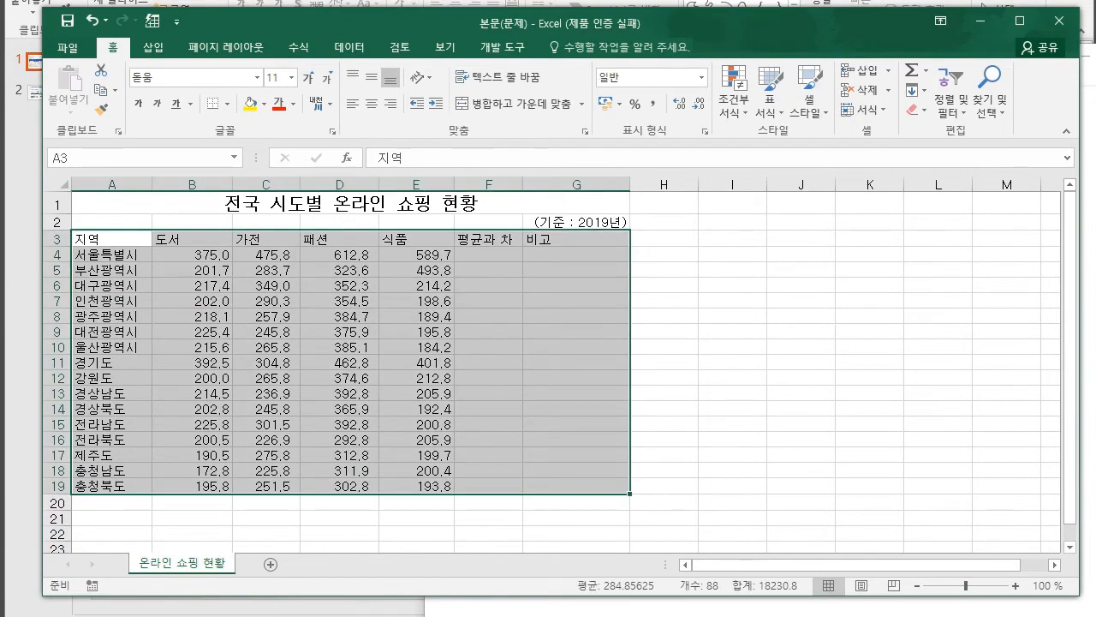
key(ctrl+1)
key(ctrl+Tab)
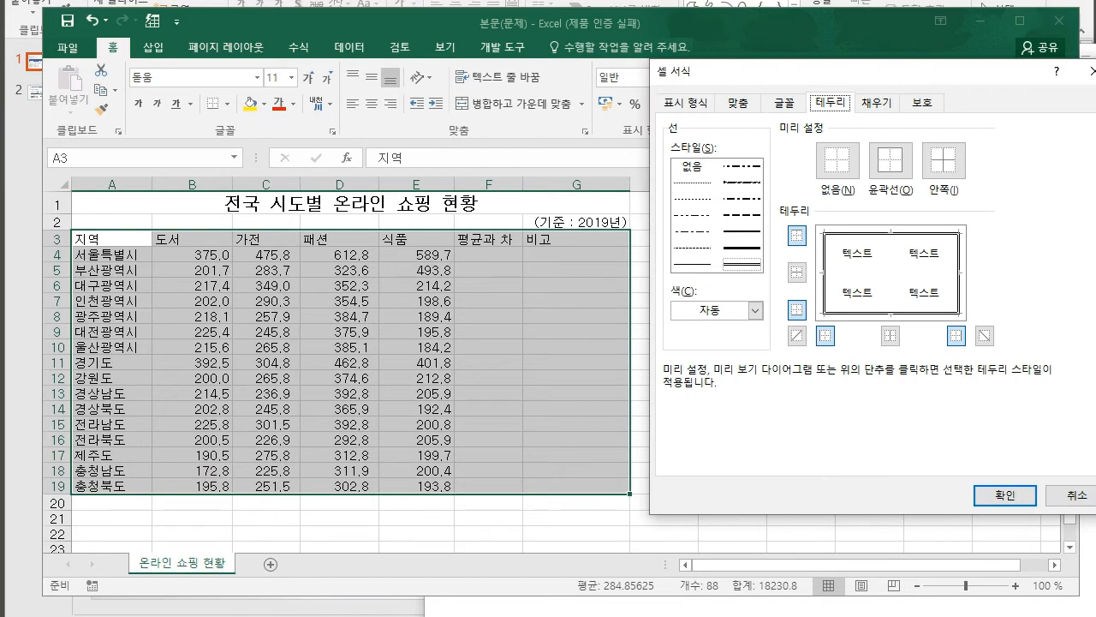
key(Tab)
key(alt+i)
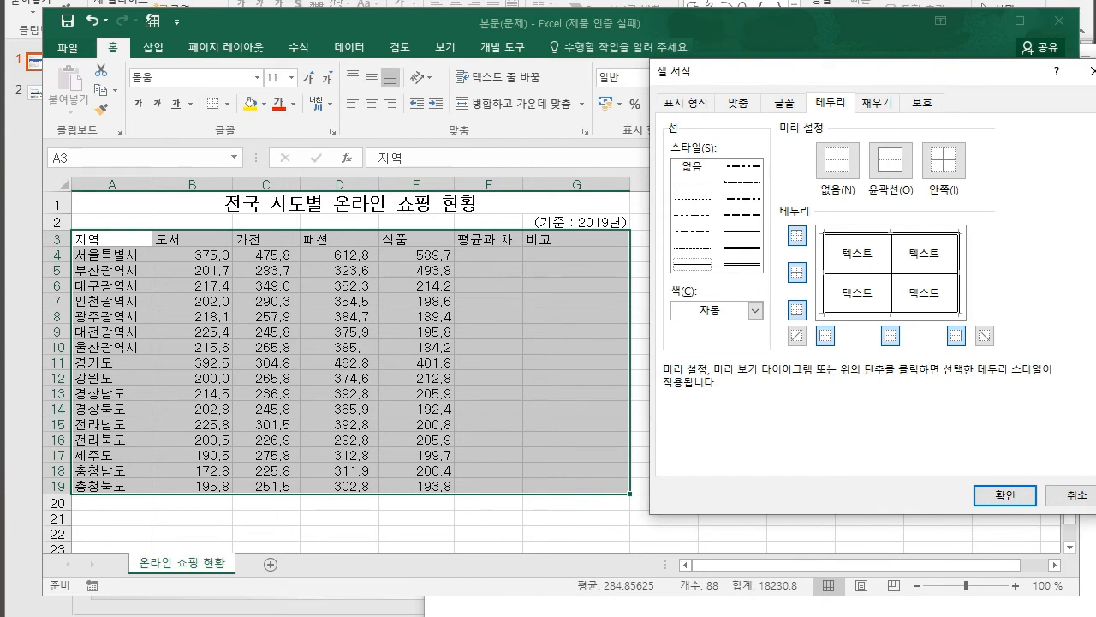
click(1005, 495)
click(869, 393)
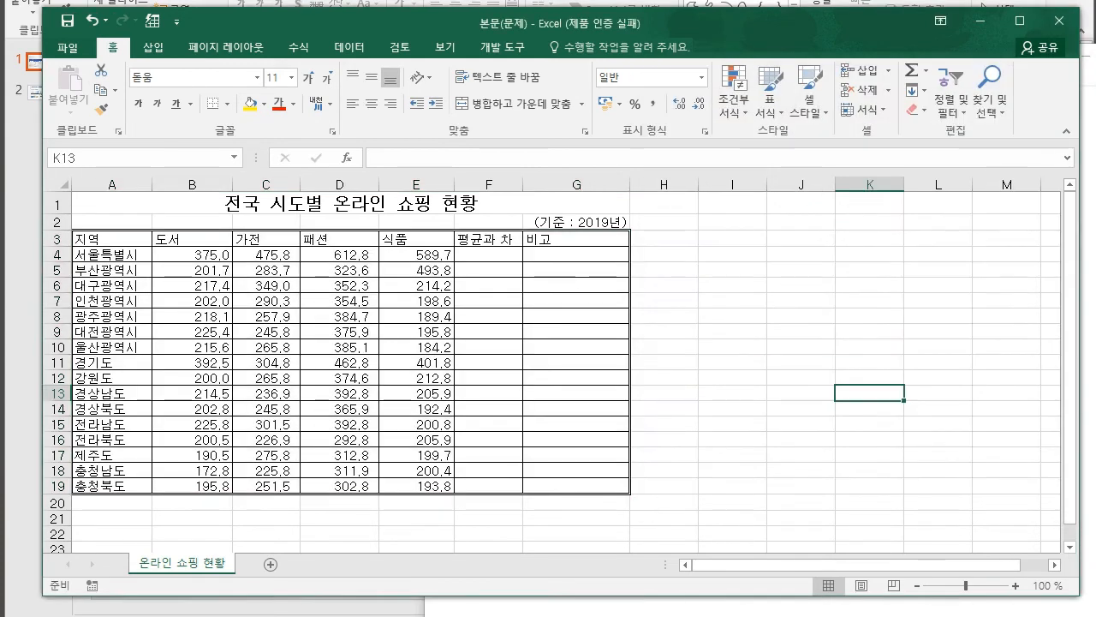
key(ctrl+z)
Step: Apply only vertical inside borders in a thin solid line to the table range A3:G19
click(332, 131)
key(ctrl+Tab)
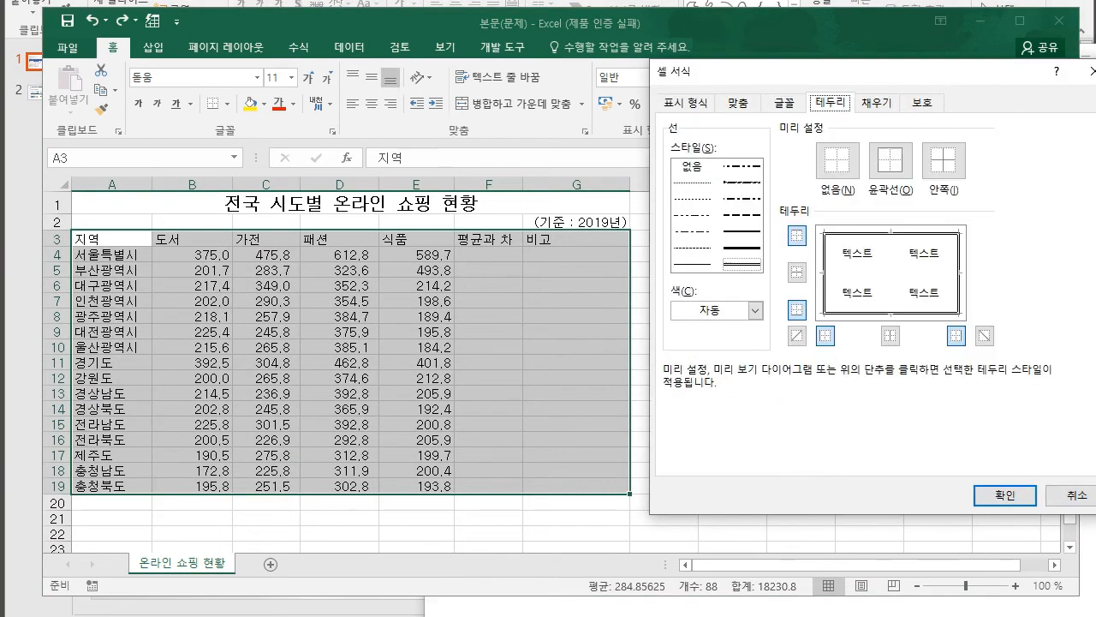
click(692, 264)
click(891, 335)
click(891, 335)
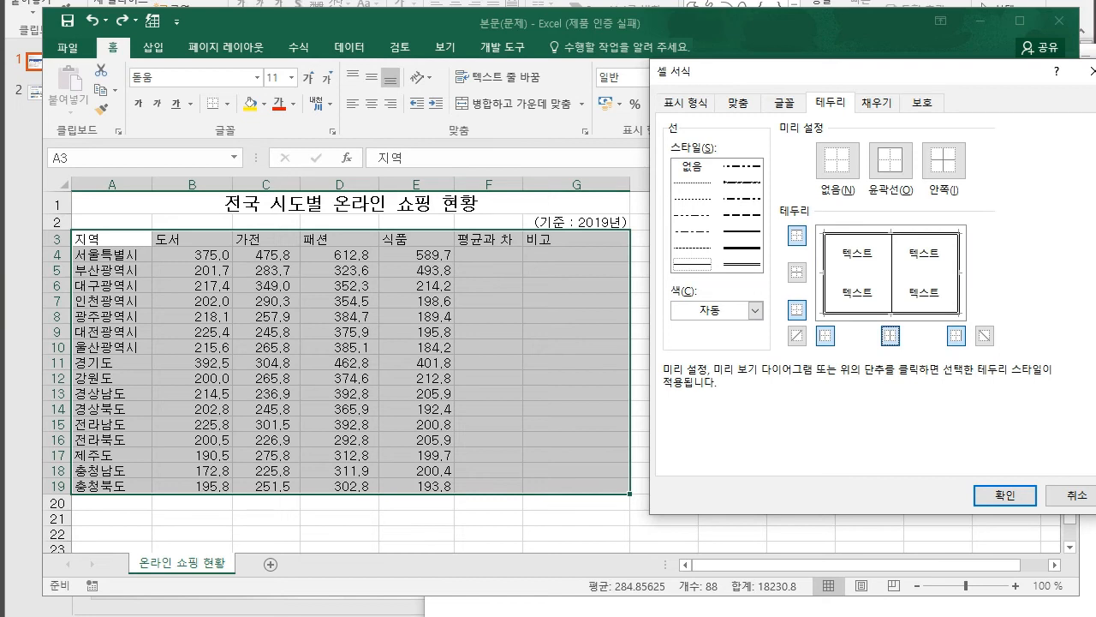
click(1005, 495)
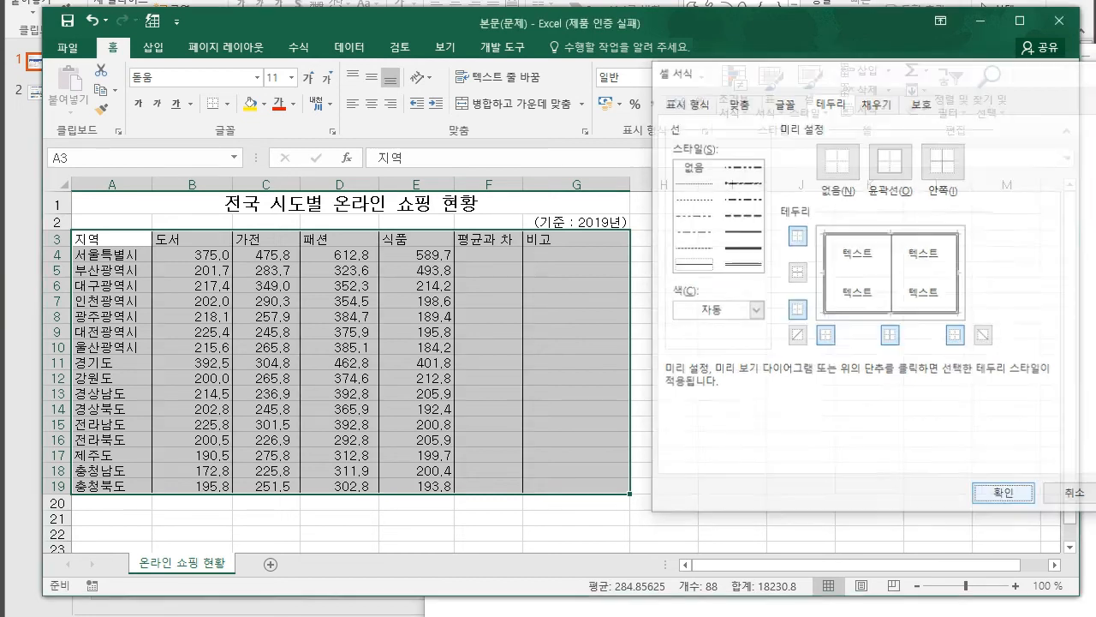
click(801, 378)
click(938, 471)
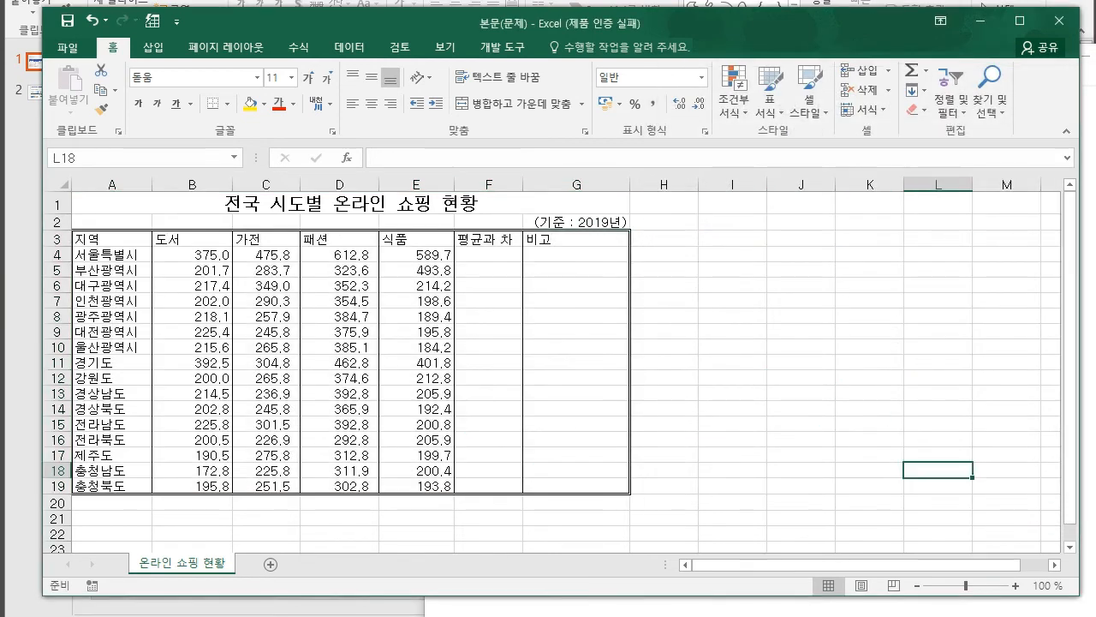
drag(869, 376, 869, 364)
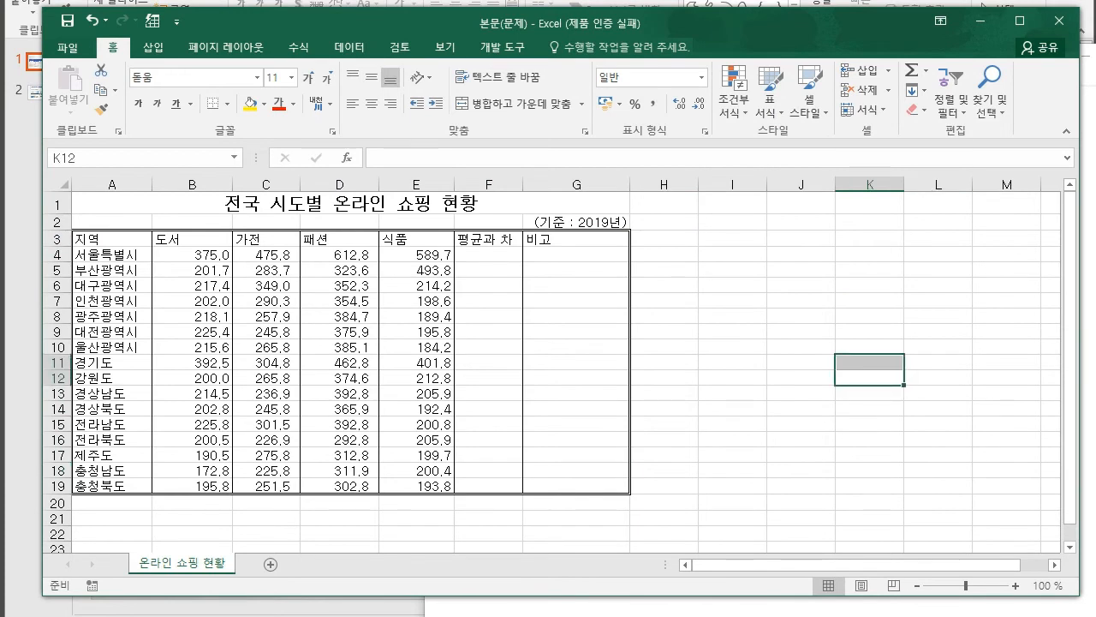
drag(111, 240, 578, 239)
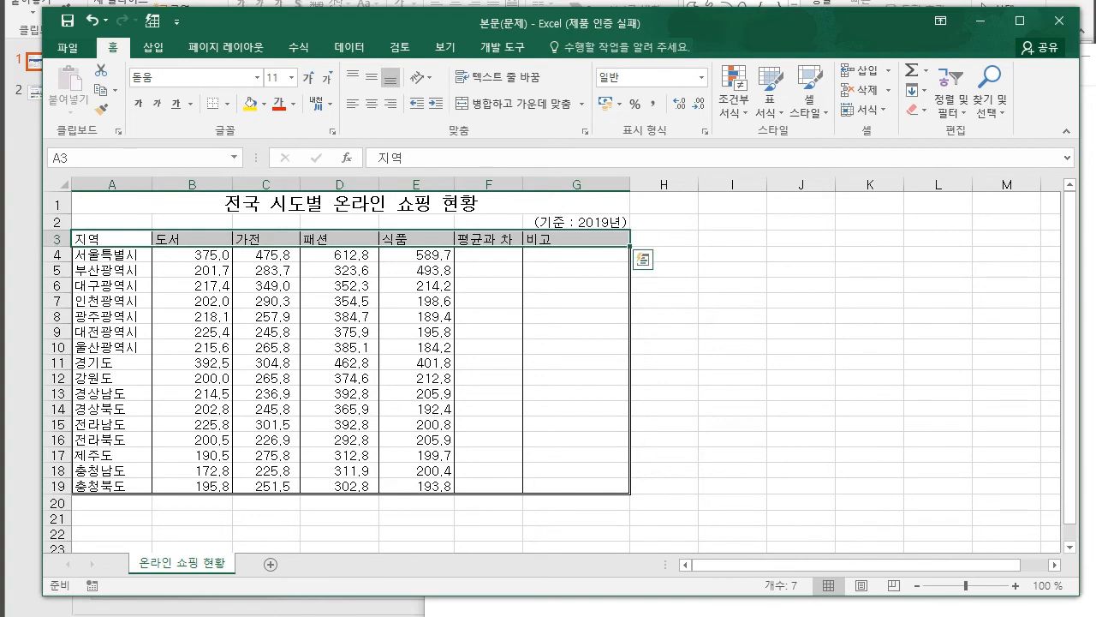
click(800, 270)
drag(112, 240, 577, 240)
click(732, 270)
click(732, 316)
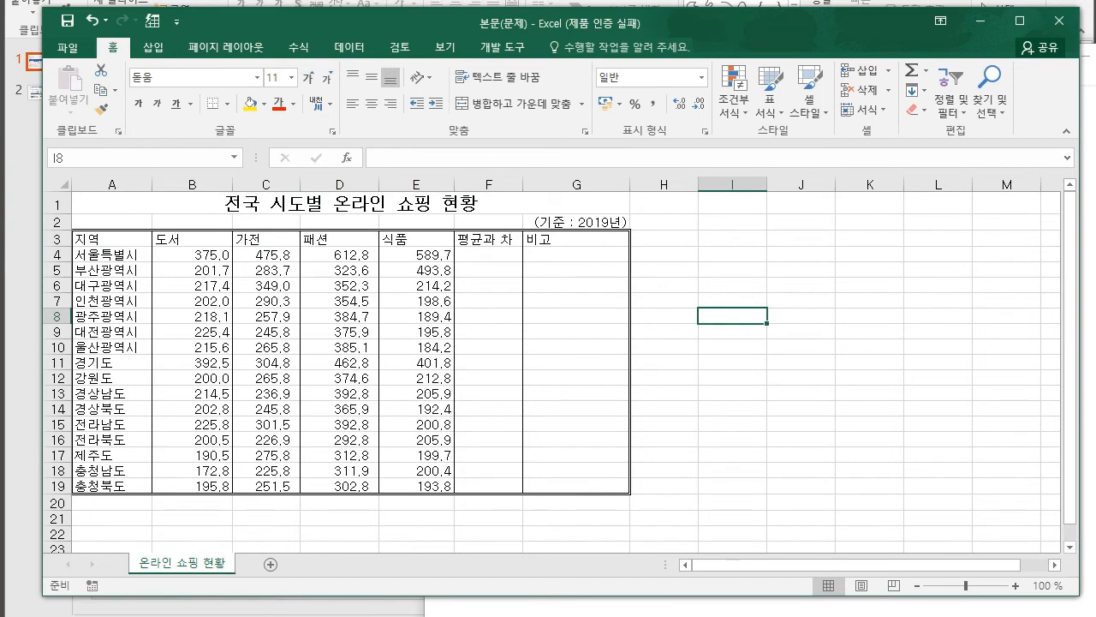
drag(111, 240, 577, 240)
click(800, 270)
Step: Add a thin solid bottom border to the header row A3:G3
drag(112, 240, 577, 240)
click(333, 131)
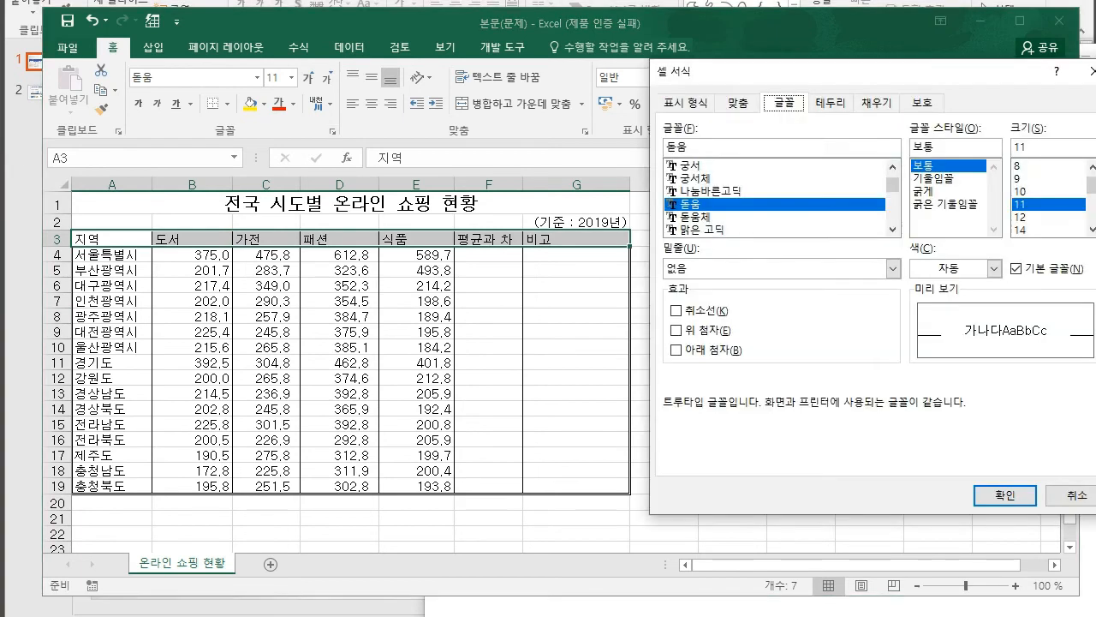
click(830, 102)
click(692, 265)
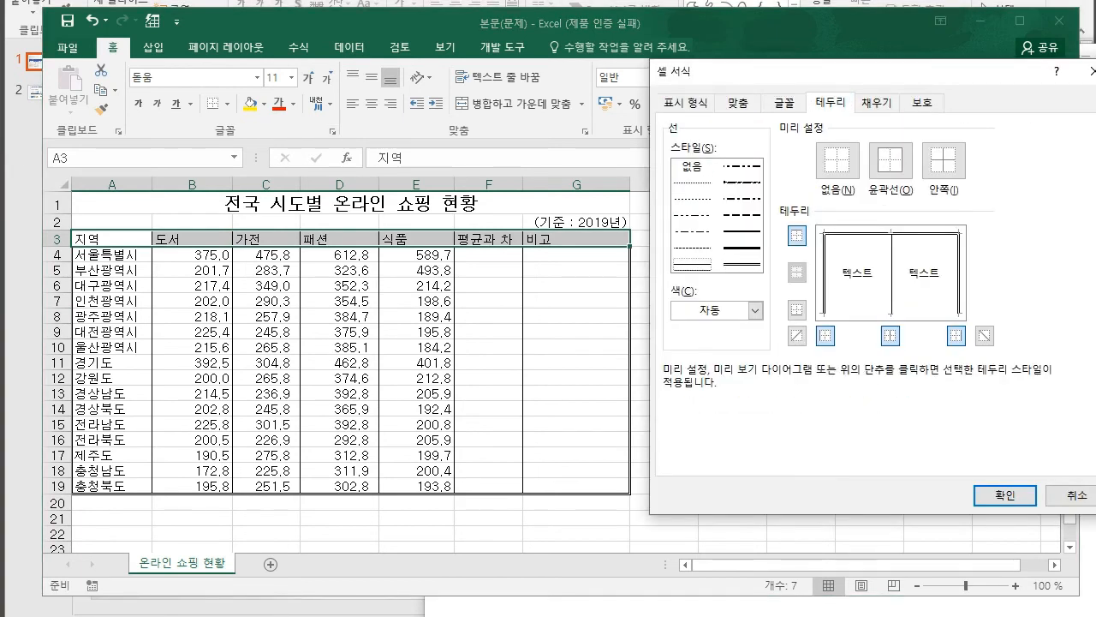
click(797, 310)
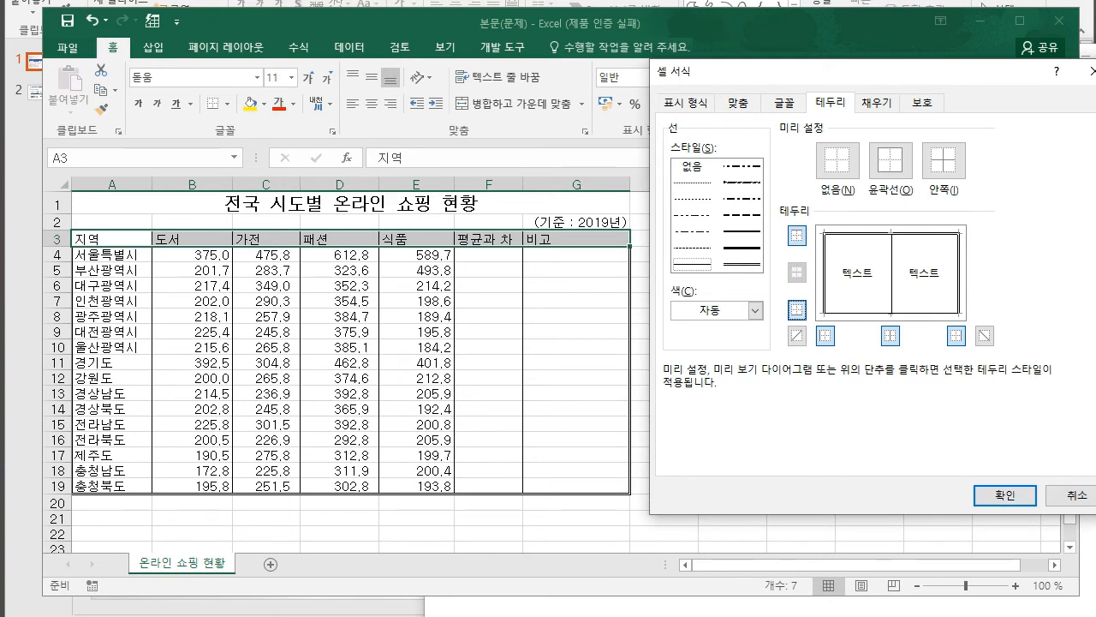
click(1005, 495)
click(732, 407)
click(938, 407)
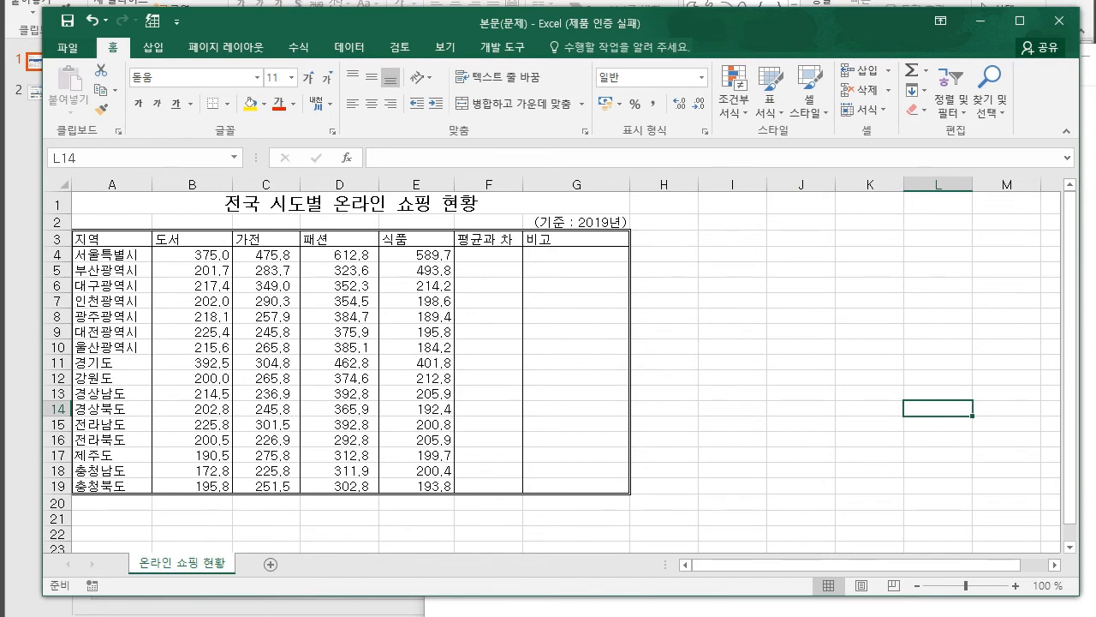
Step: Widen column A to nearly double its width
drag(153, 185, 214, 185)
click(142, 239)
key(Down)
key(Down)
key(Down)
key(Down)
key(Down)
key(Down)
key(Down)
key(ctrl+Up)
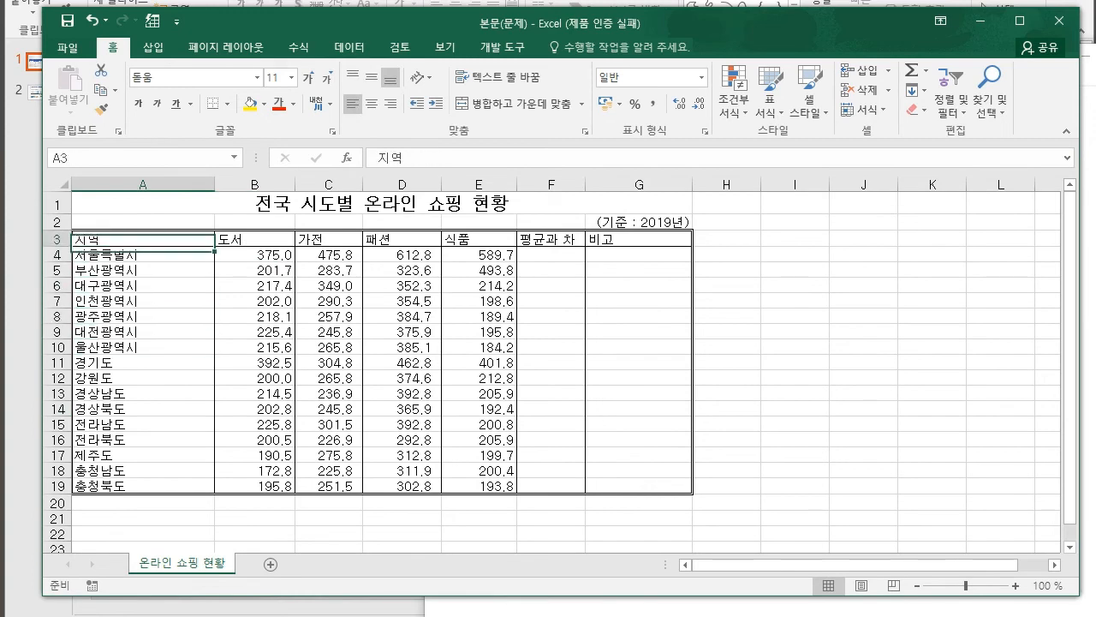
Step: Center the region column entries in A3:A19 horizontally
key(shift+Down)
key(shift+Down)
key(shift+Down)
key(shift+Down)
key(shift+Down)
key(shift+Down)
key(shift+Down)
key(shift+Down)
key(shift+Down)
key(shift+Down)
key(shift+Down)
key(shift+Down)
key(shift+Down)
key(shift+Down)
key(shift+Down)
key(shift+Down)
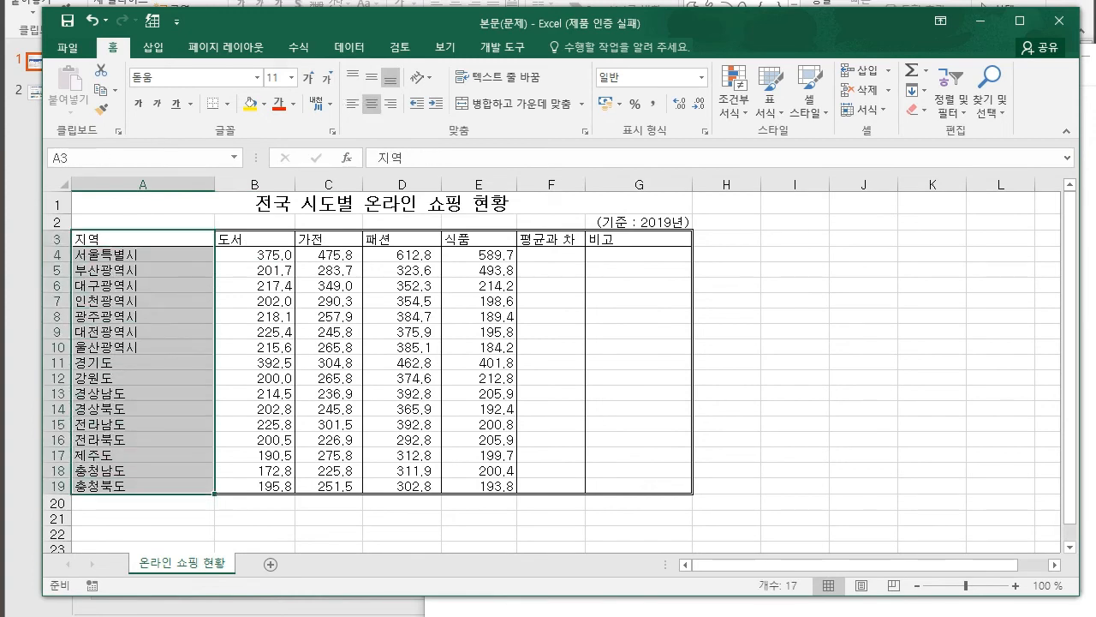
click(371, 102)
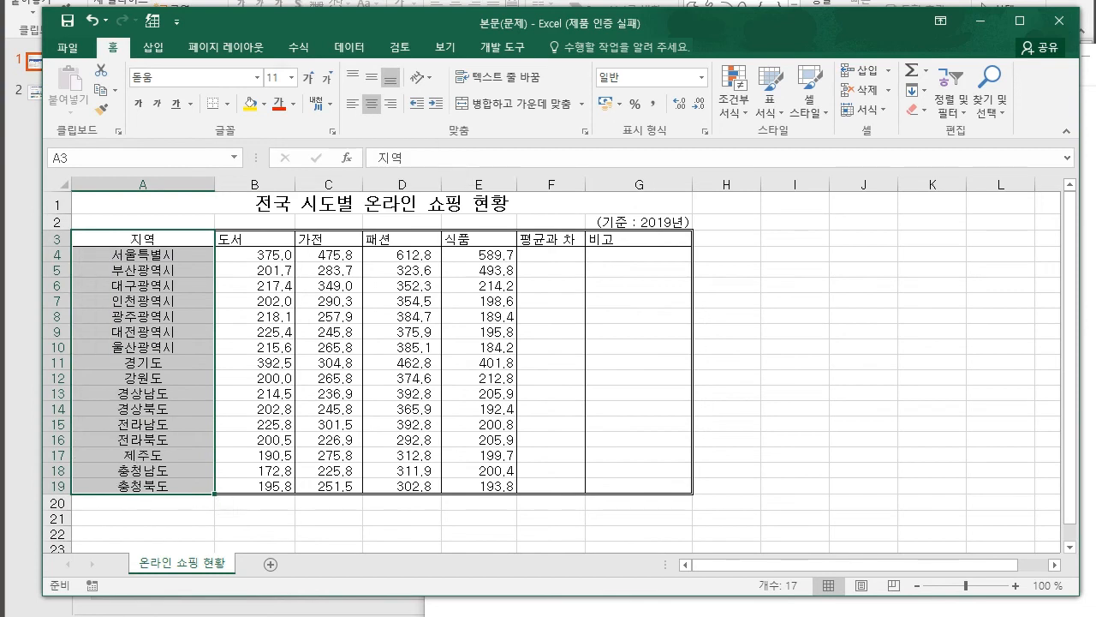
Step: Undo the centering of A3:A19 and the widening of column A
key(ctrl+z)
key(ctrl+z)
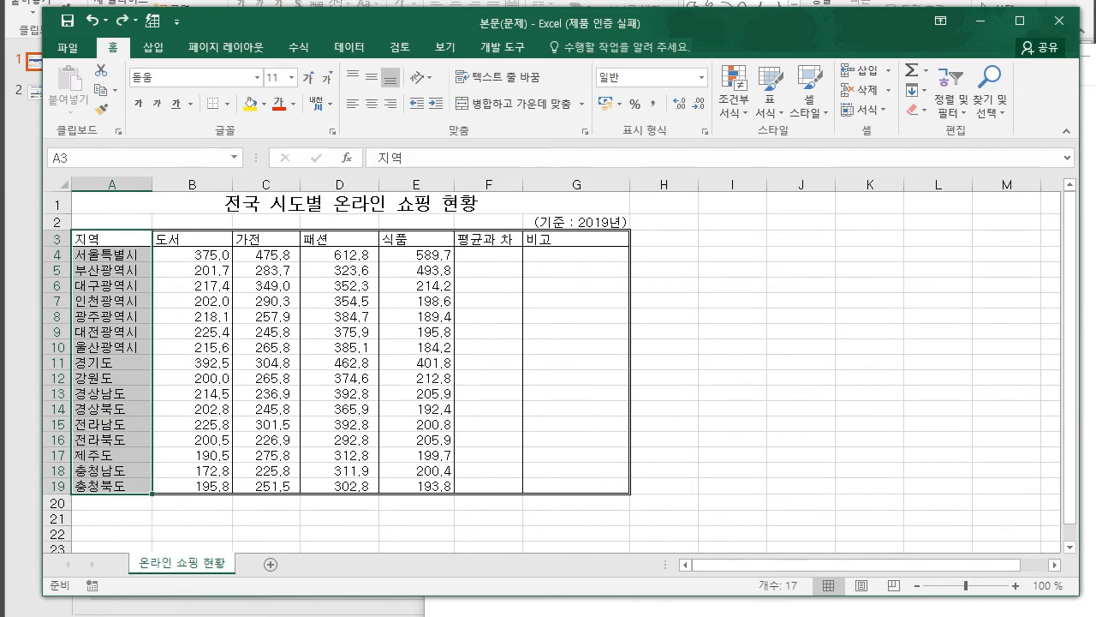
click(801, 347)
click(801, 271)
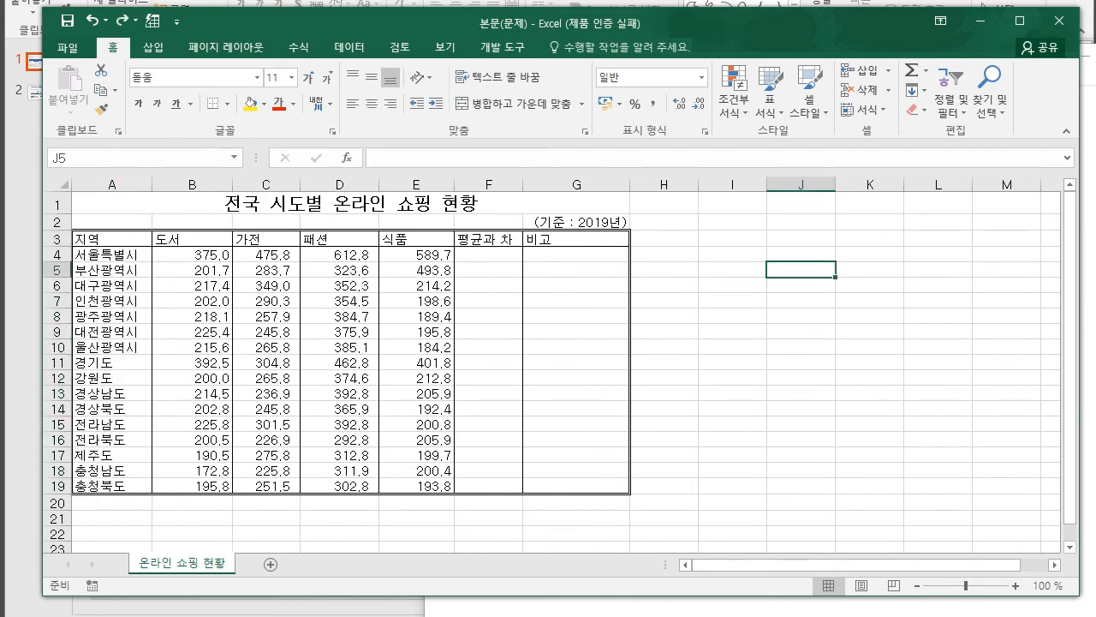
Step: Switch to the Notepad notes and add the line "- 기타 정렬과 서식2 : 글자색, 채우기색" under section 3
key(alt+Tab)
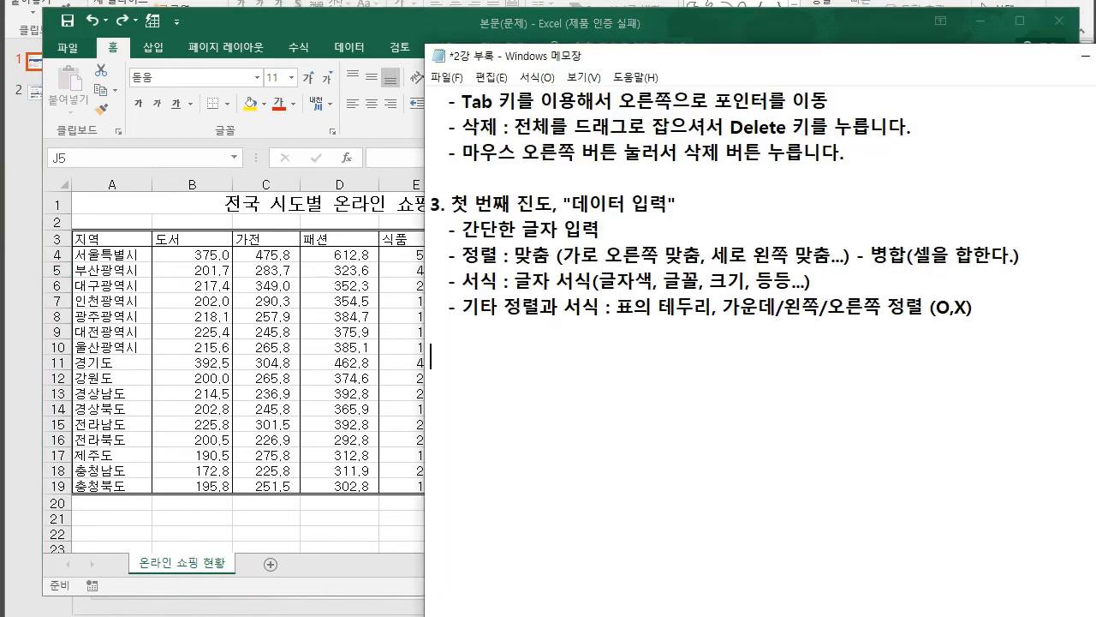
text(- )
text(기타 정렬과 ㅅ)
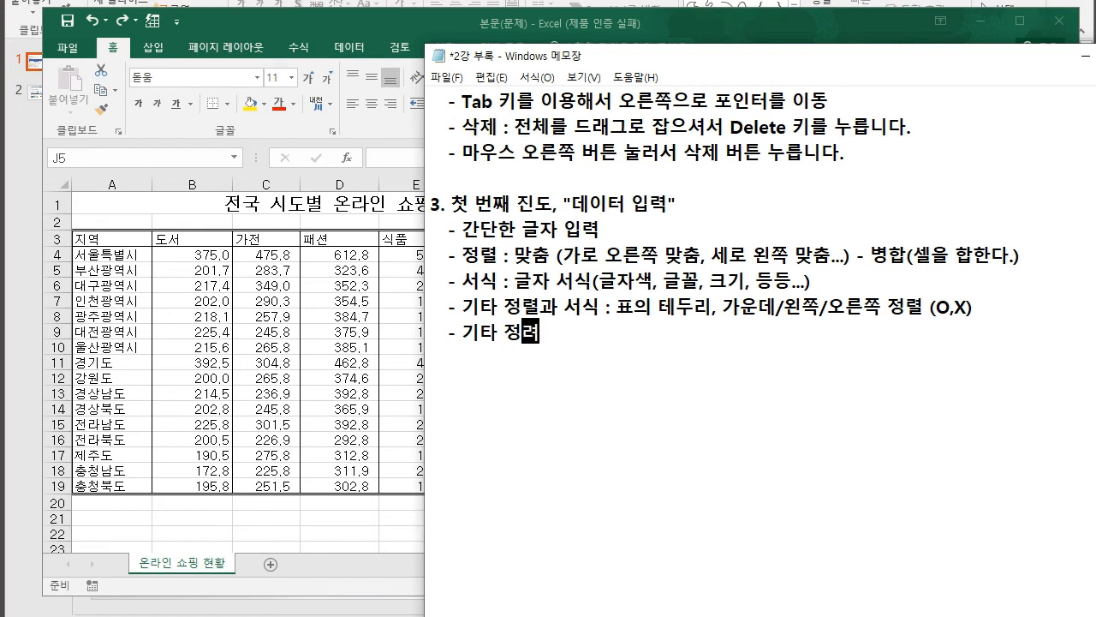
text(서식2 : )
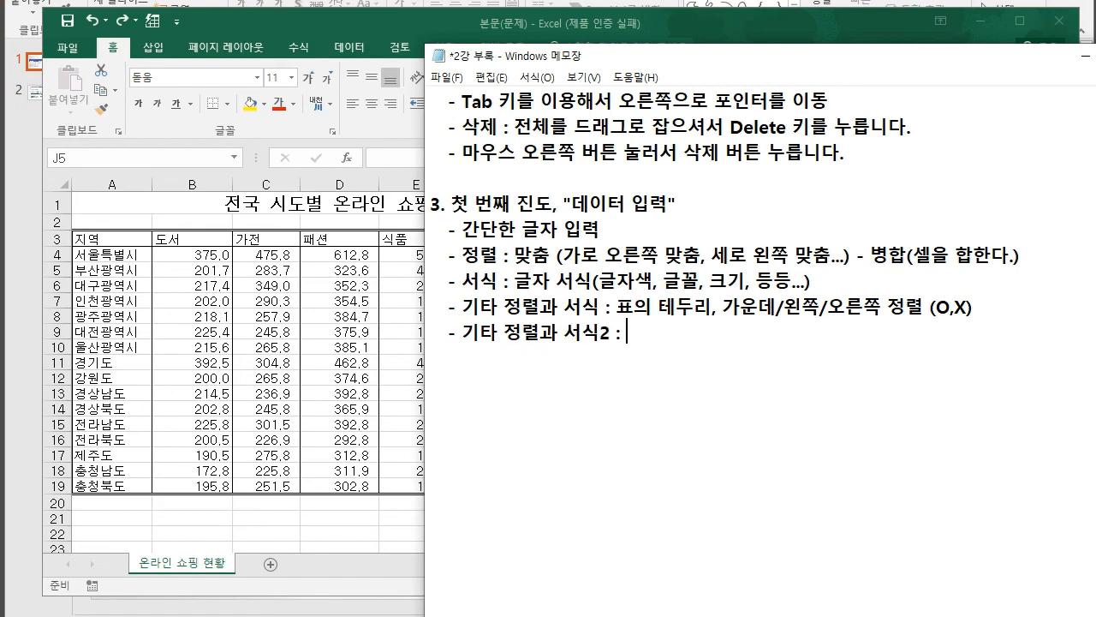
text(글자색, )
text(채우기색)
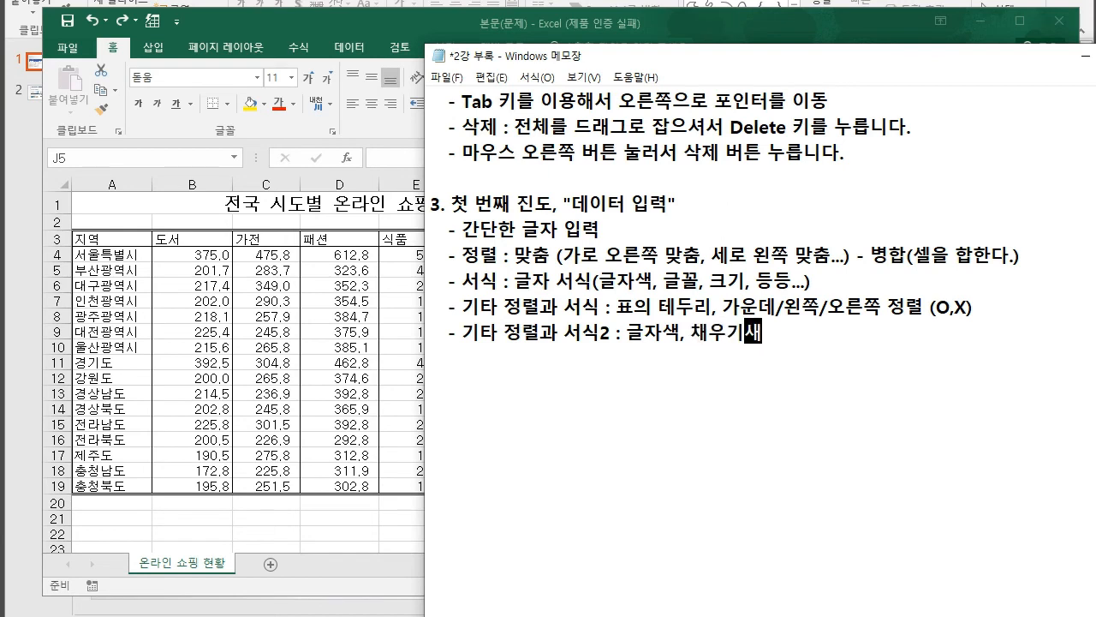
mouse_move(626, 331)
mouse_down()
mouse_move(763, 332)
mouse_move(626, 332)
mouse_up()
Step: Return to the Excel worksheet and fill the header row A3:G3 with standard yellow
click(193, 347)
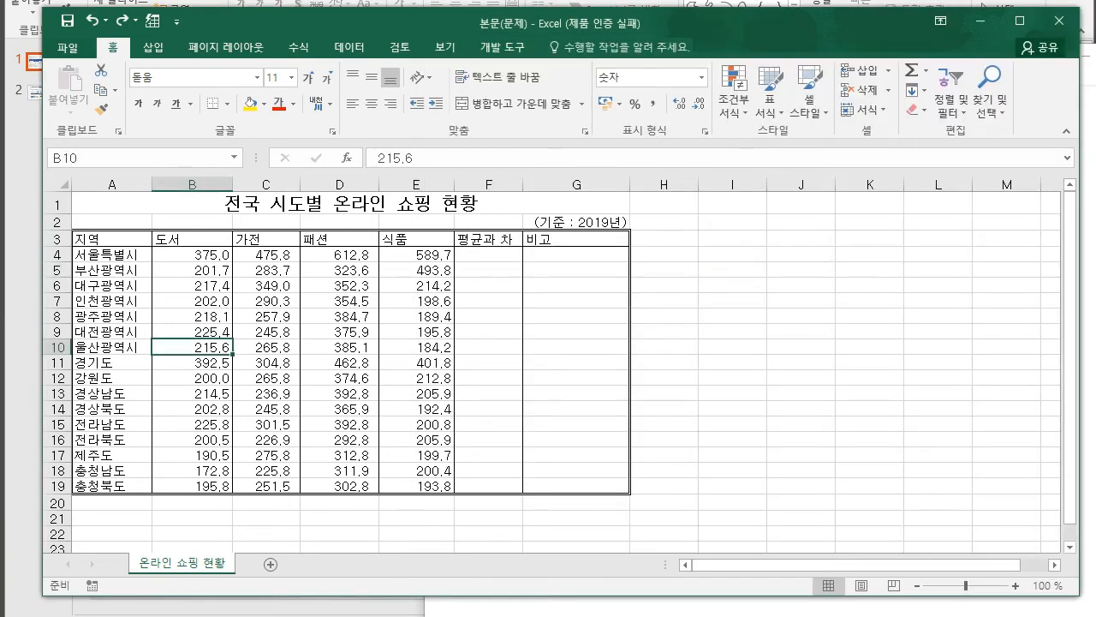
drag(98, 239, 575, 239)
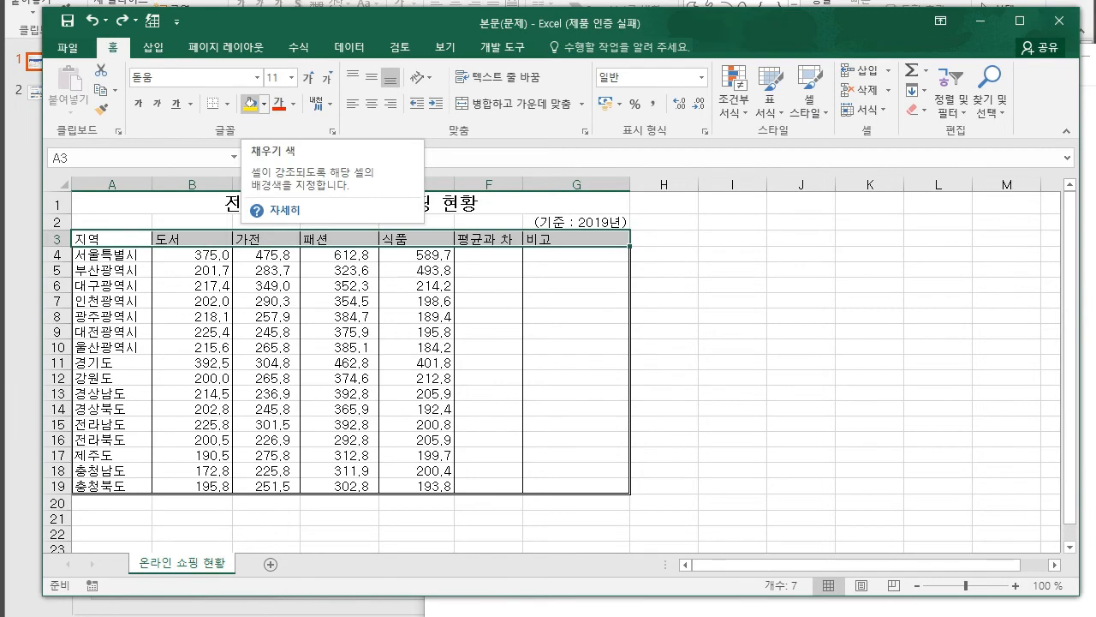
click(265, 103)
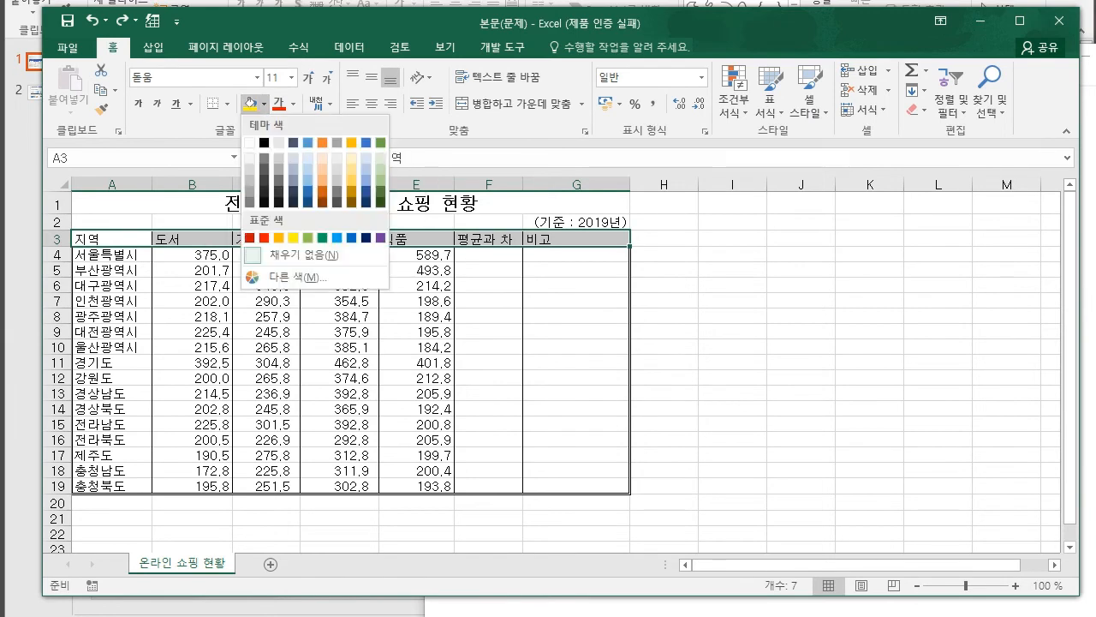
click(293, 238)
click(732, 316)
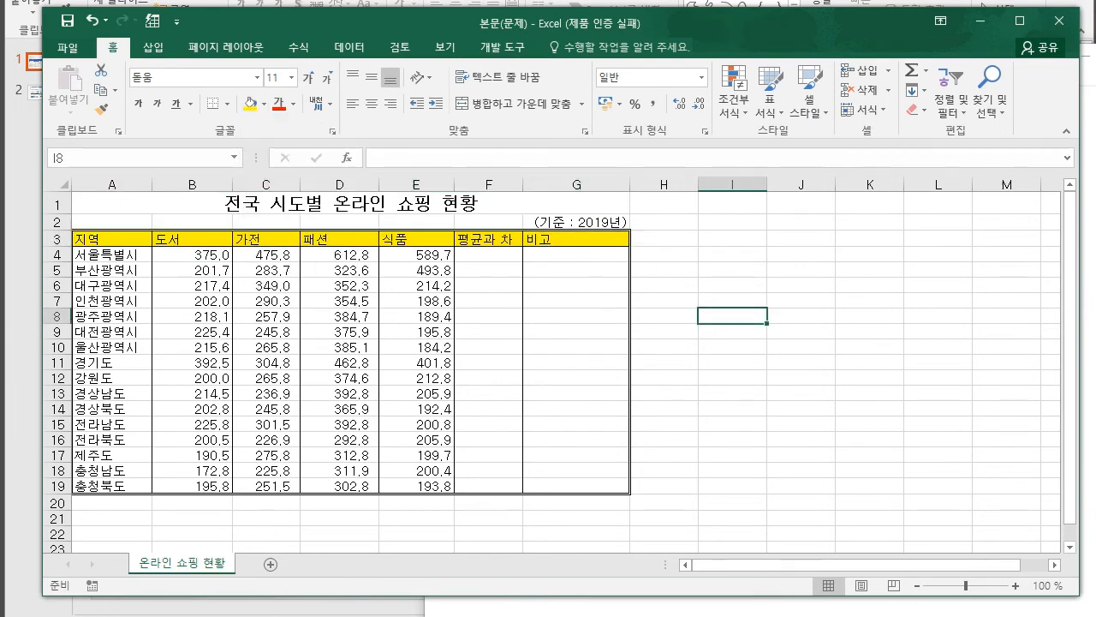
Step: Set the font colour of the header row A3:G3 to standard red
drag(85, 239, 600, 242)
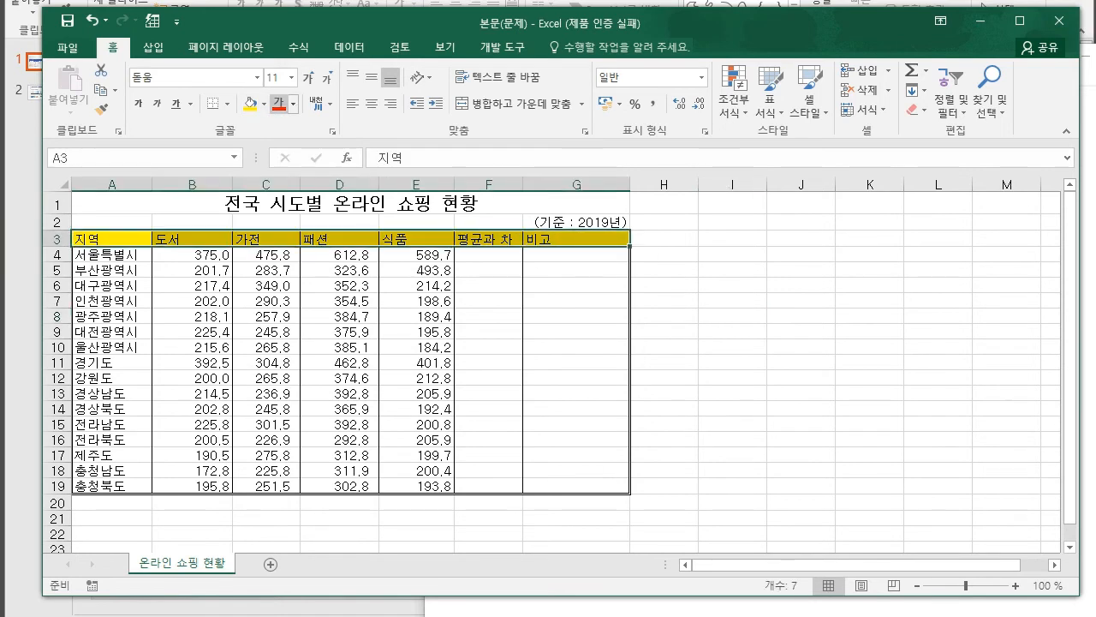
click(293, 104)
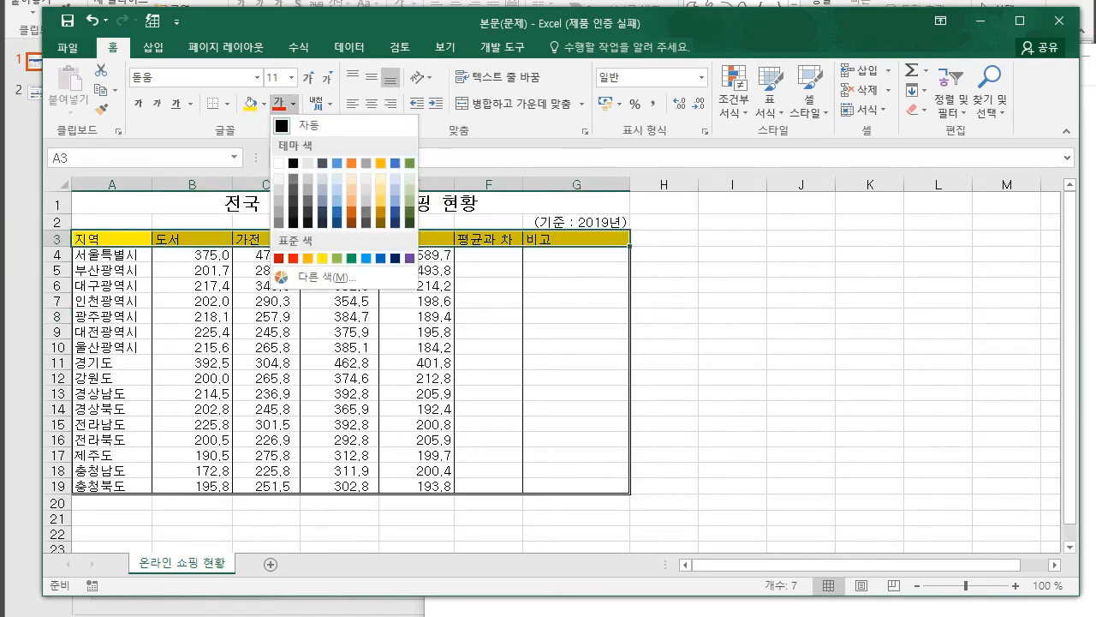
click(293, 257)
click(733, 315)
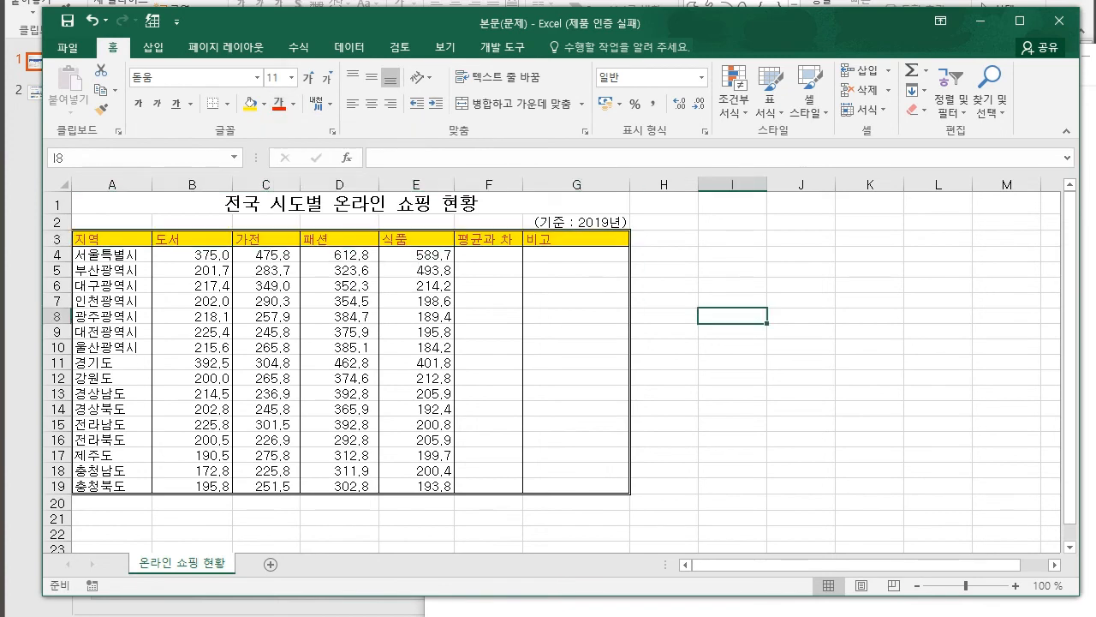
Step: Undo the red font colour and the yellow fill of the header row A3:G3
key(ctrl+z)
key(ctrl+z)
click(732, 300)
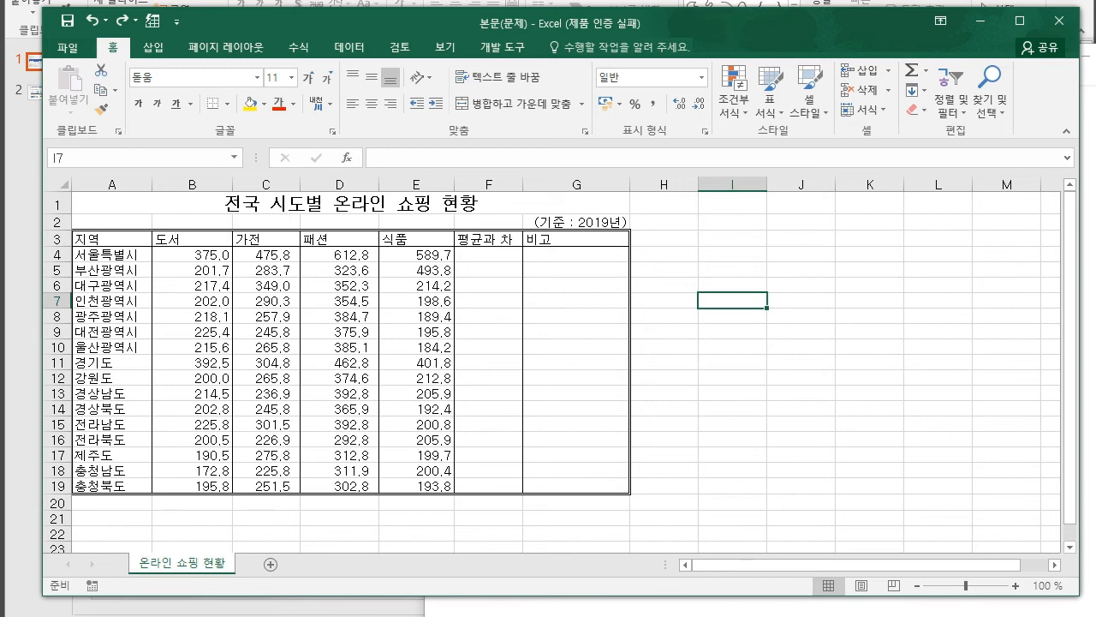
Step: Switch to the Notepad notes and append "(입력, 정렬/맞춤/서식, 함수)" to the section 3 heading
key(alt+Tab)
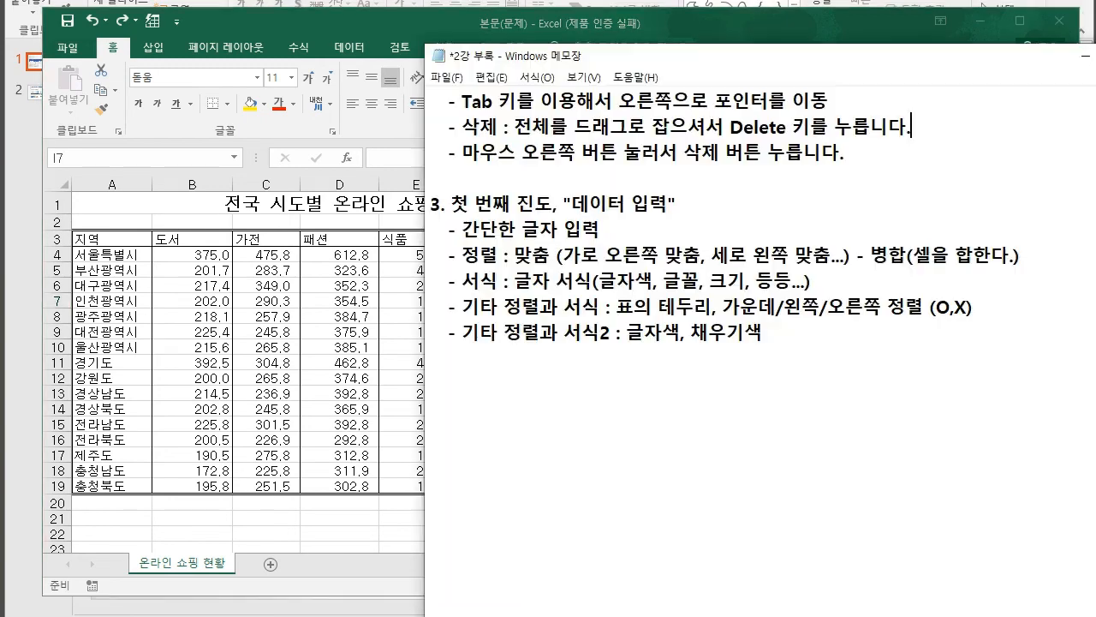
scroll(674, 589, up, 4)
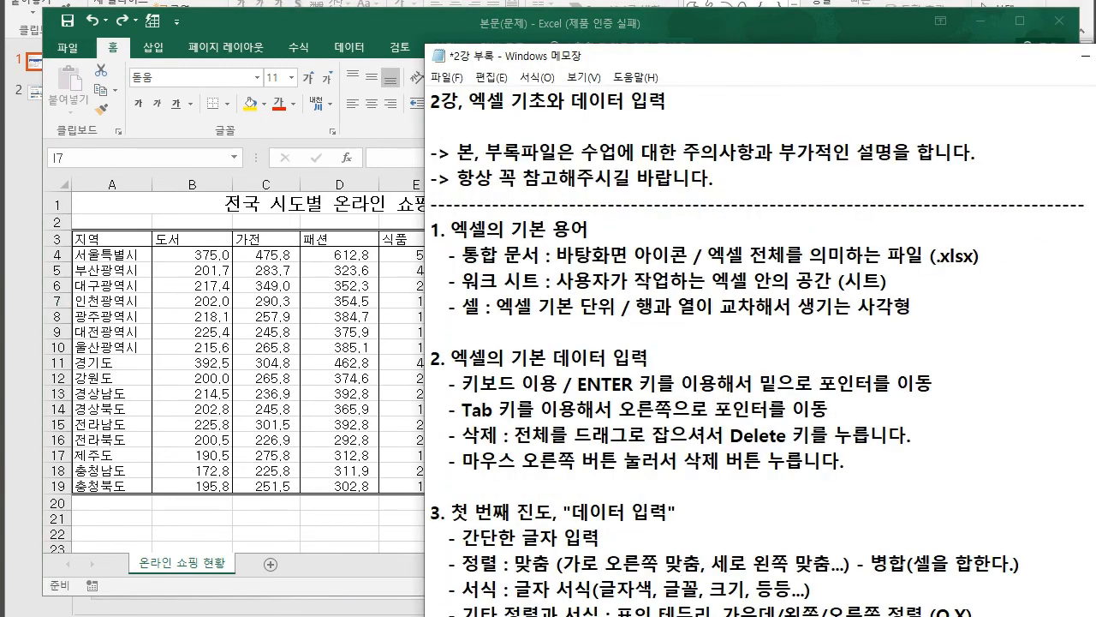
drag(565, 101, 609, 101)
click(666, 102)
scroll(759, 343, down, 2)
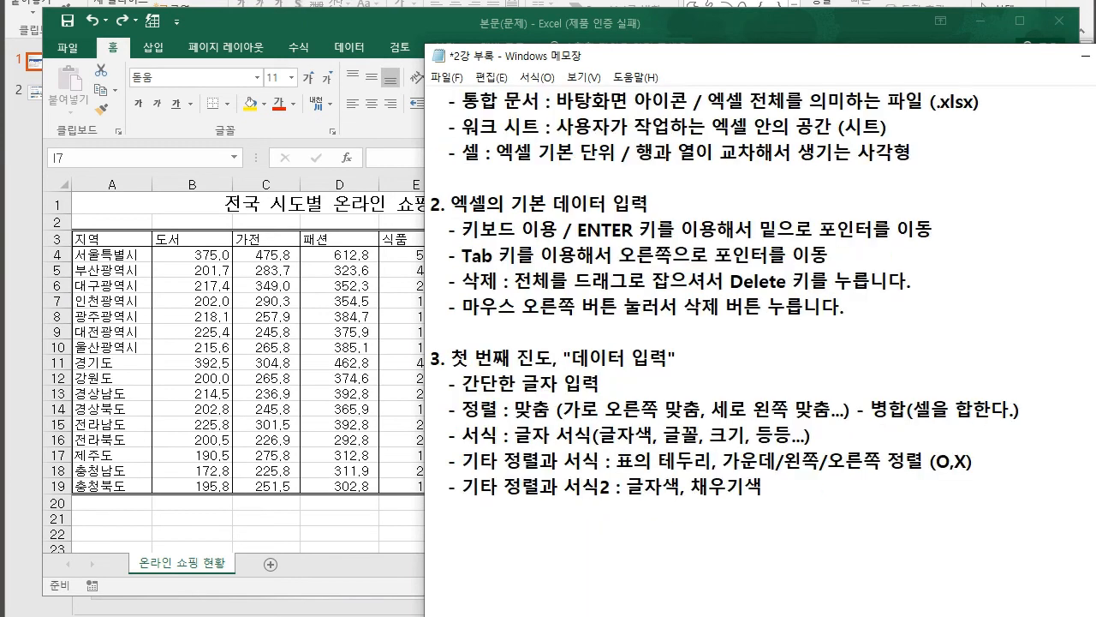
scroll(760, 343, down, 2)
text(9)
key(Menu)
key(Escape)
key(BackSpace)
text(()
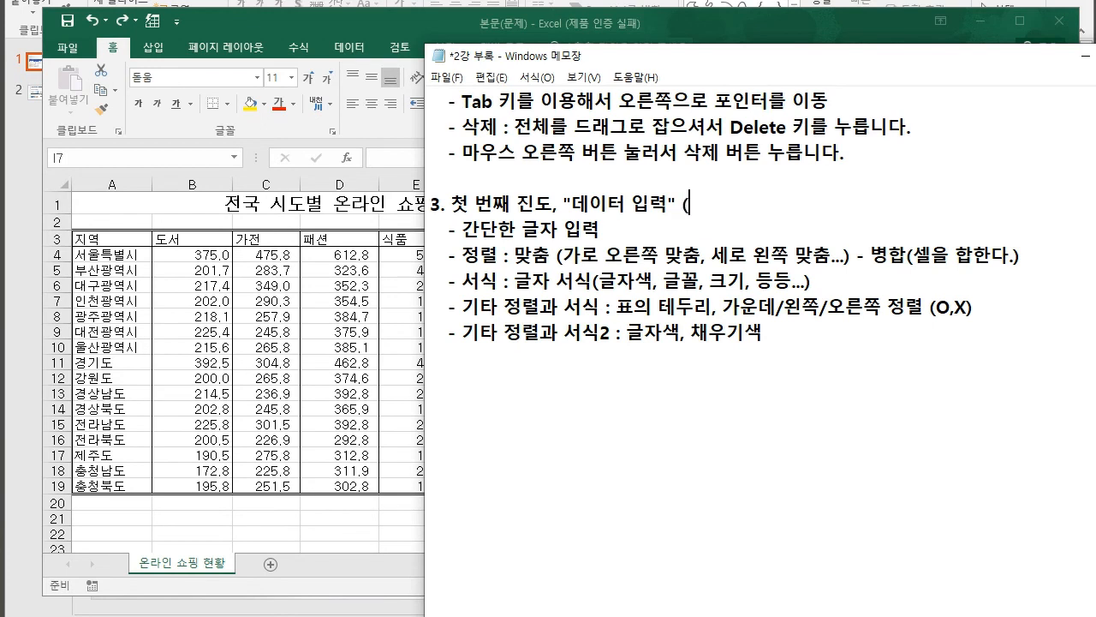
text(입력, 정ㄹ렬/맞춤/서식)
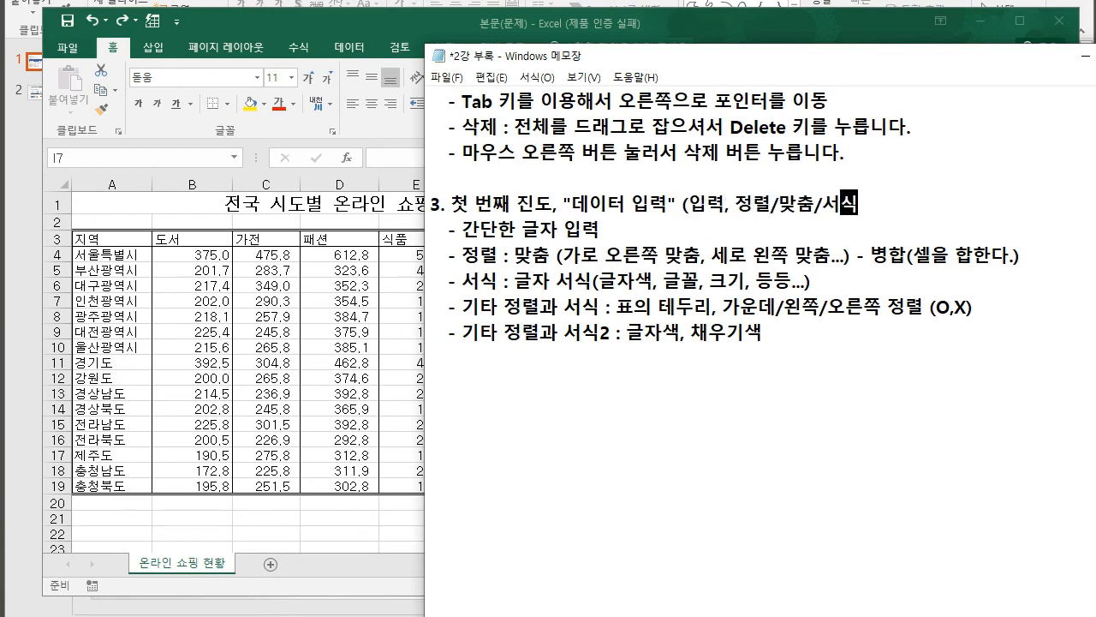
text(, 함수))
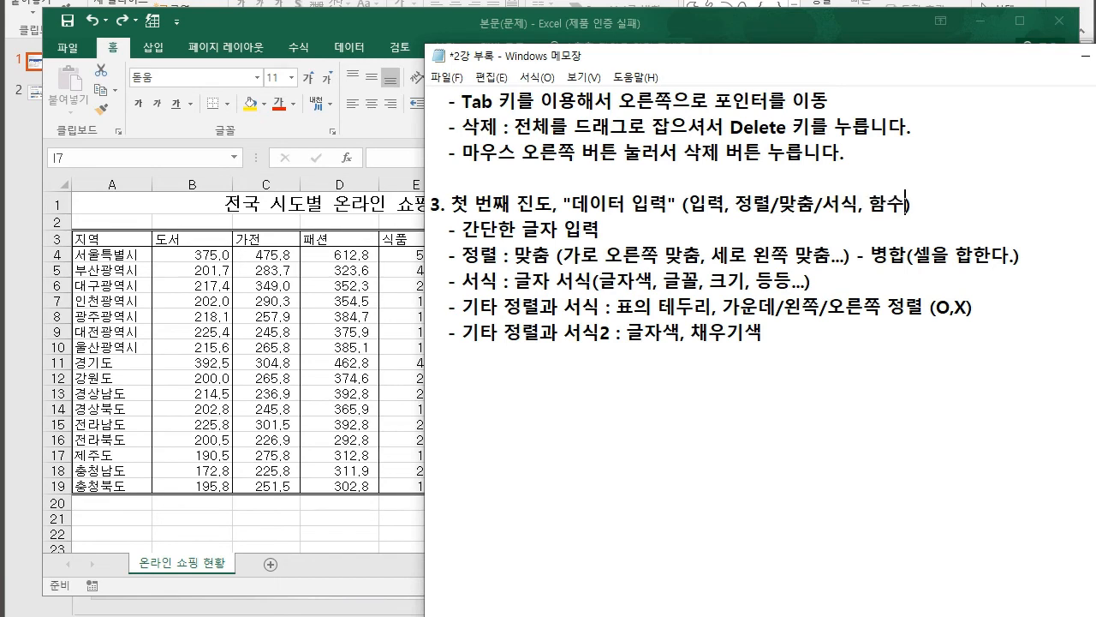
key(Left)
key(shift+Left)
key(shift+Left)
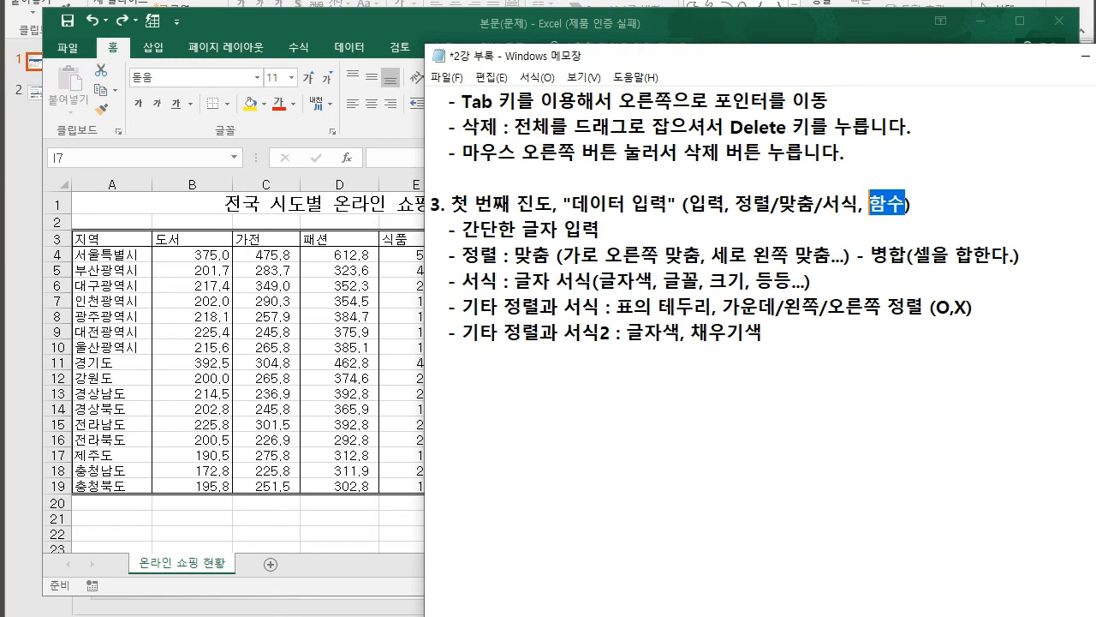
key(Left)
key(shift+Right)
key(shift+Right)
key(Right)
key(shift+Right)
Step: Add a new section headed "4. 함수 사용법" below section 3, with the bullet "- =함수명" under it
key(Down)
key(Down)
key(Down)
key(Down)
key(Down)
key(Down)
key(Down)
text(4. )
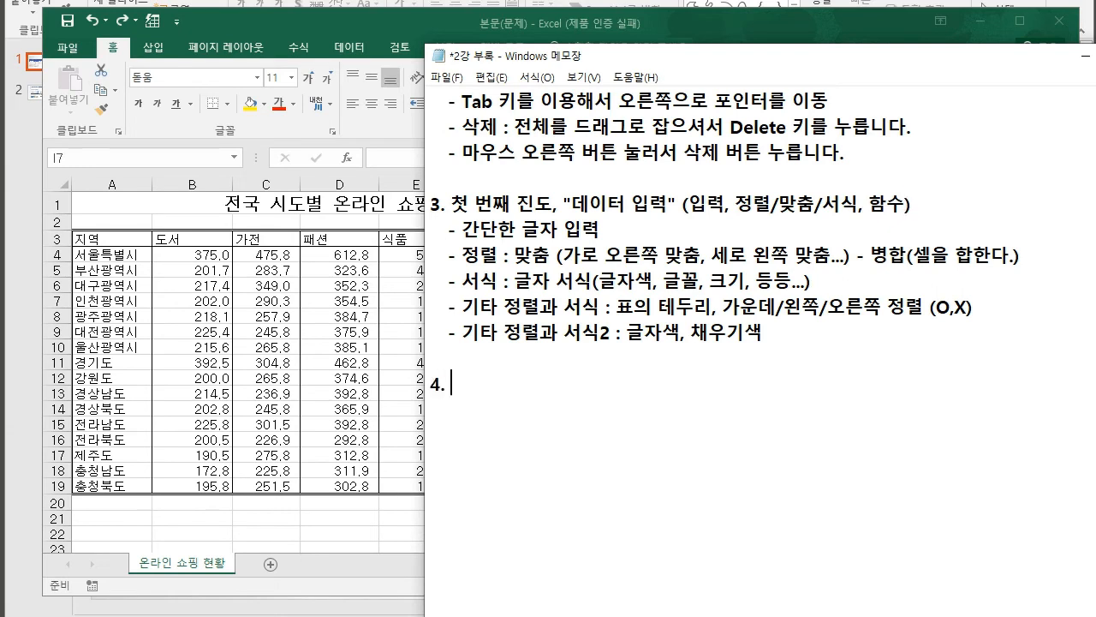
text(함수 사용버ㅂ)
key(Return)
text(- =)
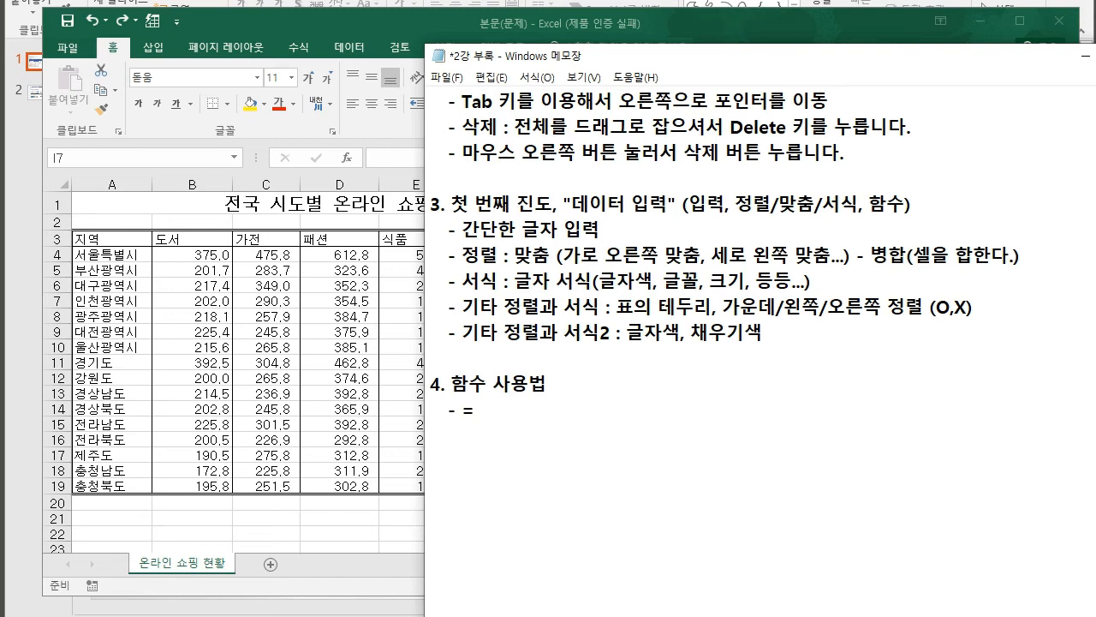
text(함수명)
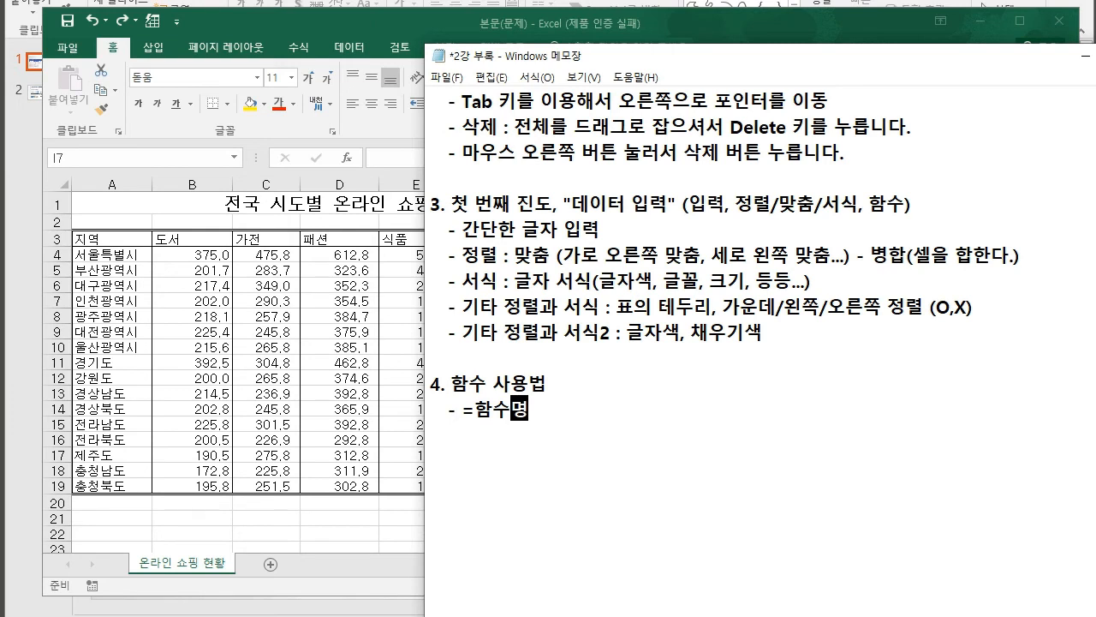
Step: Switch to the Excel worksheet and look over the empty 평균과 차 cells F4:F19
key(alt+Tab)
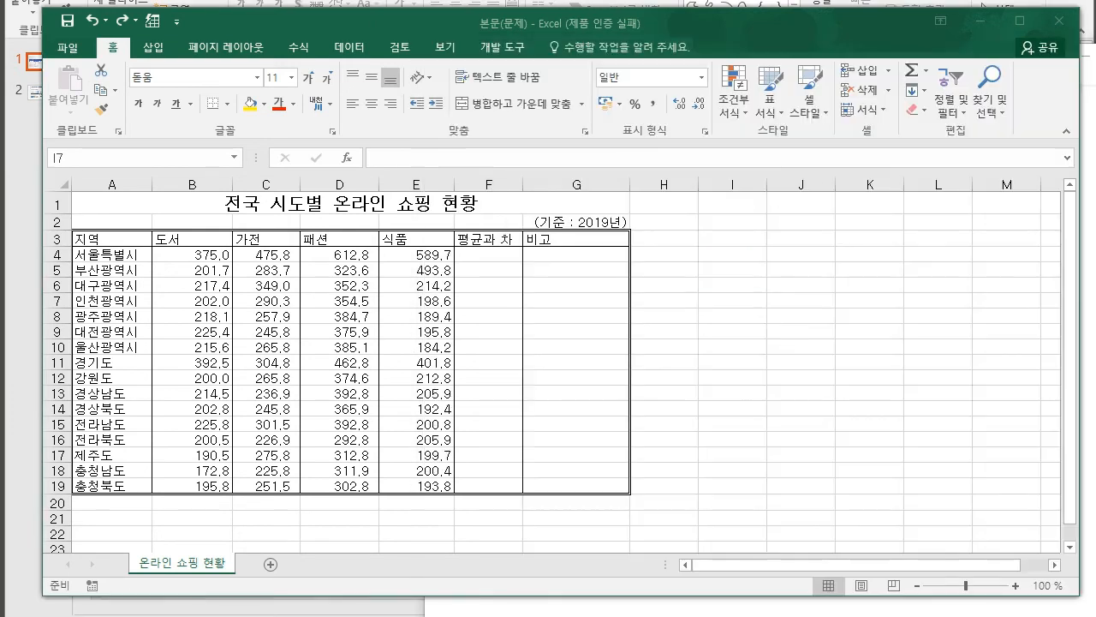
click(488, 254)
drag(488, 255, 489, 486)
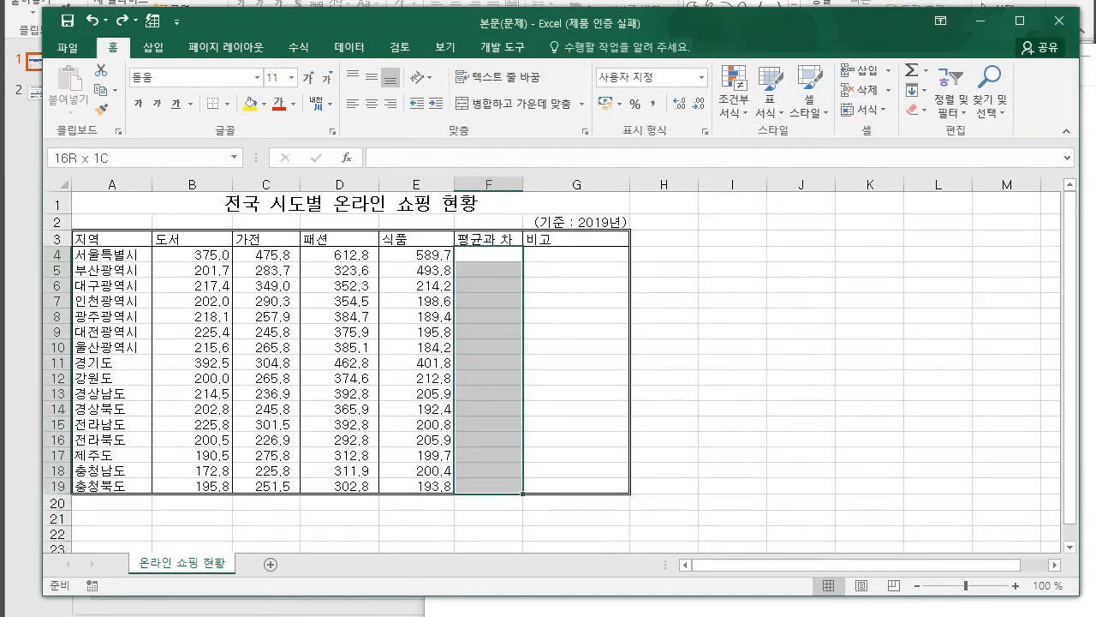
click(732, 285)
Step: Return to the Notepad notes and extend "=함수명" with the opening argument list "(셀 1개, 1개, 1개, "
key(alt+Tab)
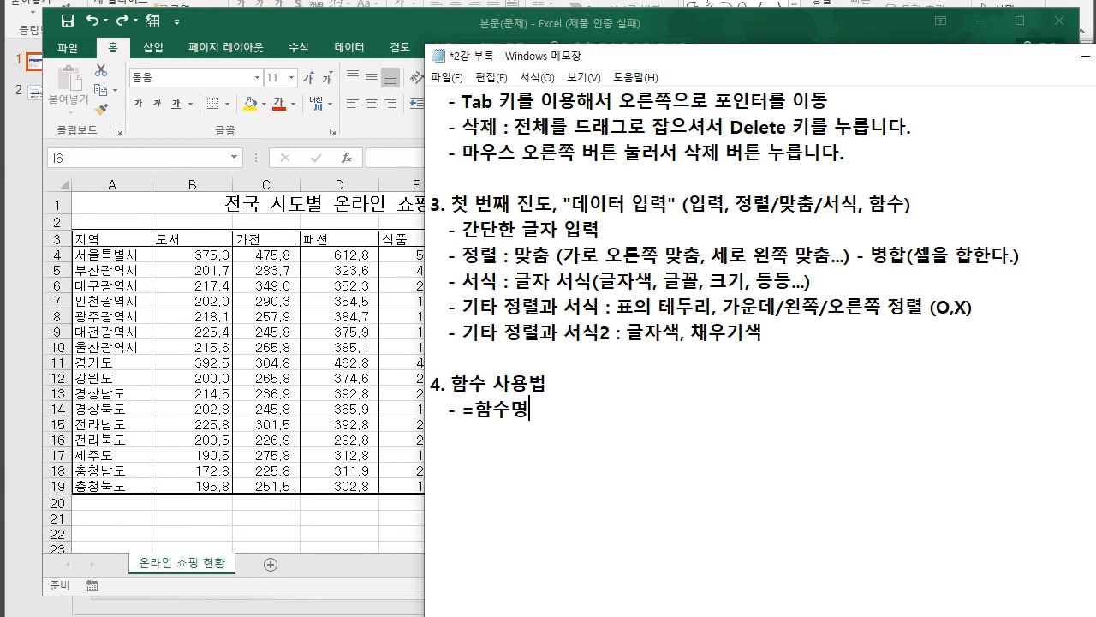
text((셀 1개 클릭)
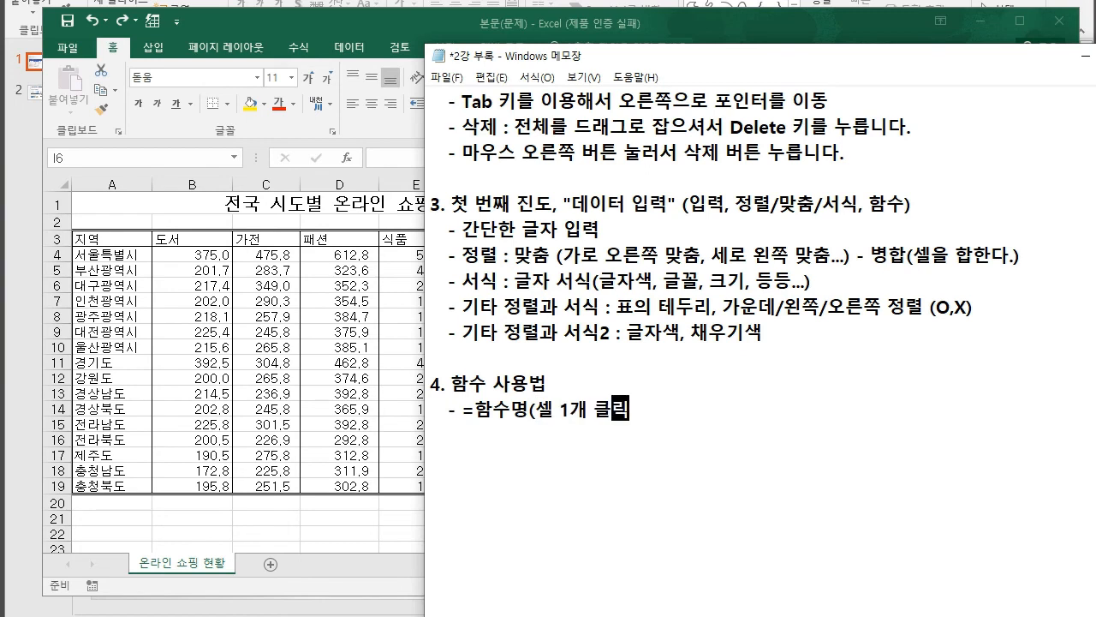
key(BackSpace)
key(BackSpace)
key(BackSpace)
text(, 1개, 1개, 1개))
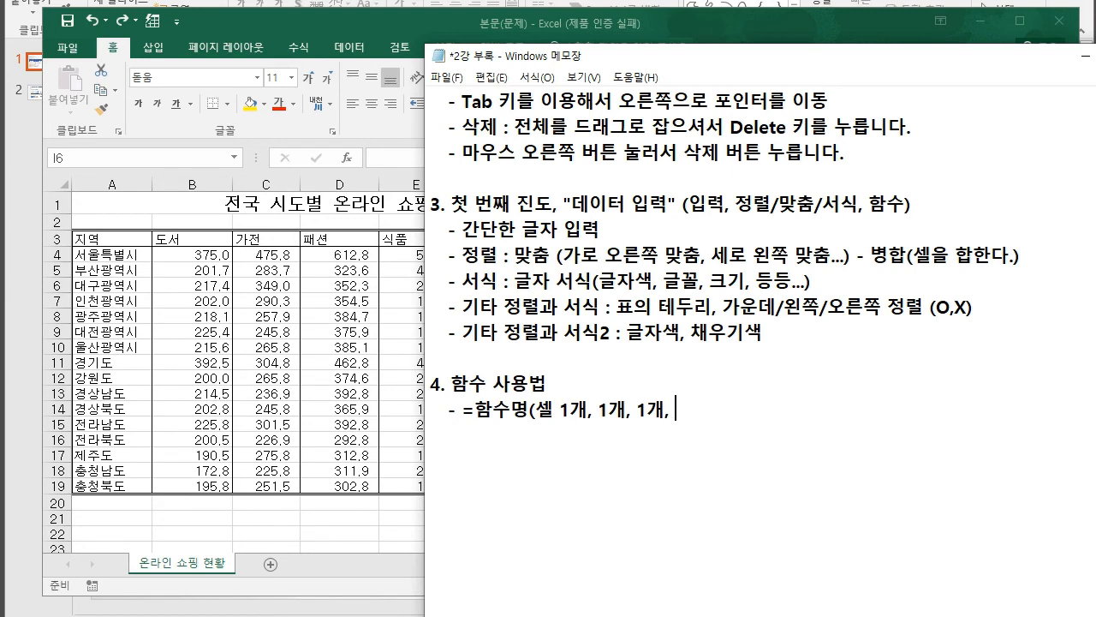
Step: Replace the listed single-cell arguments with "범위 전체_" so that the line reads "=함수명(셀 범위 전체_)"
key(BackSpace)
key(BackSpace)
key(BackSpace)
key(BackSpace)
key(BackSpace)
key(BackSpace)
key(BackSpace)
key(BackSpace)
key(BackSpace)
key(BackSpace)
key(BackSpace)
key(BackSpace)
key(BackSpace)
key(BackSpace)
key(BackSpace)
key(BackSpace)
text(범위 전체_)
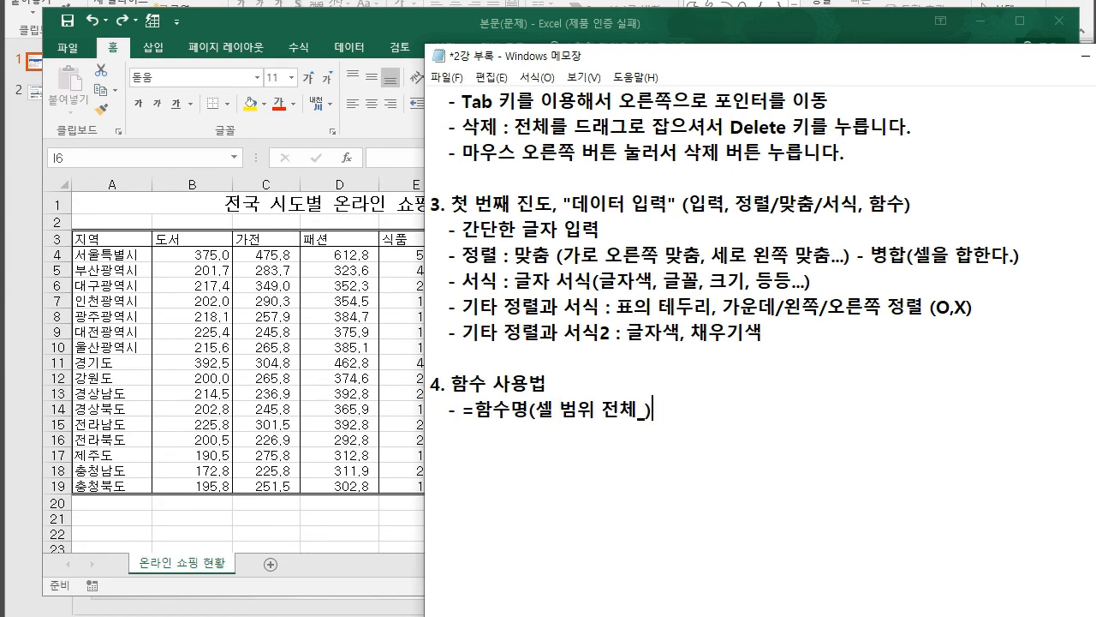
Step: Clear the argument text after "=함수명", leaving only blank space between the parentheses
key(BackSpace)
key(BackSpace)
key(BackSpace)
key(BackSpace)
key(BackSpace)
key(BackSpace)
key(BackSpace)
text())
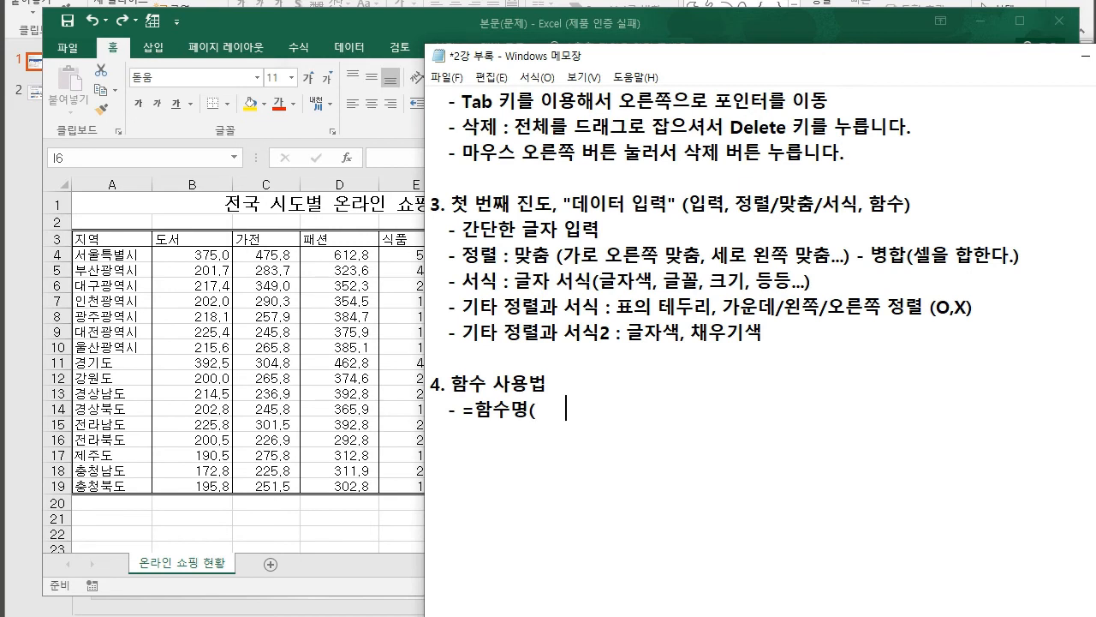
key(Left)
key(shift+Left)
key(shift+Left)
key(shift+Left)
key(shift+Left)
key(shift+Left)
key(shift+Left)
key(shift+Left)
key(shift+Left)
key(shift+Left)
key(shift+Left)
key(shift+Left)
key(shift+Left)
key(shift+Left)
key(shift+Left)
key(shift+Right)
key(shift+Right)
key(shift+Right)
key(shift+Right)
key(shift+Right)
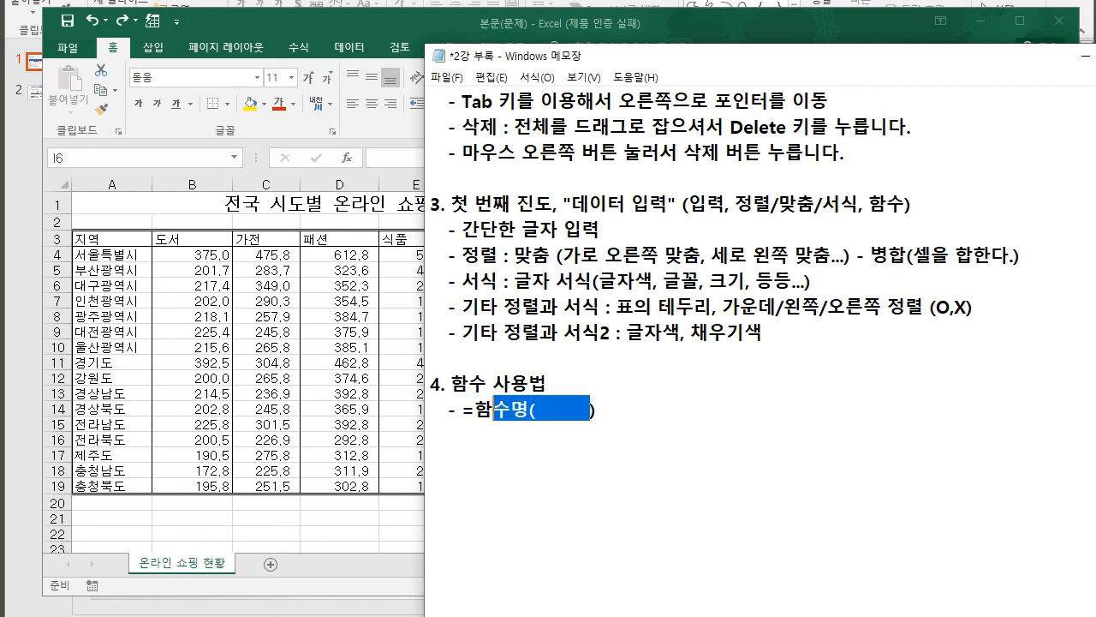
key(Right)
key(Right)
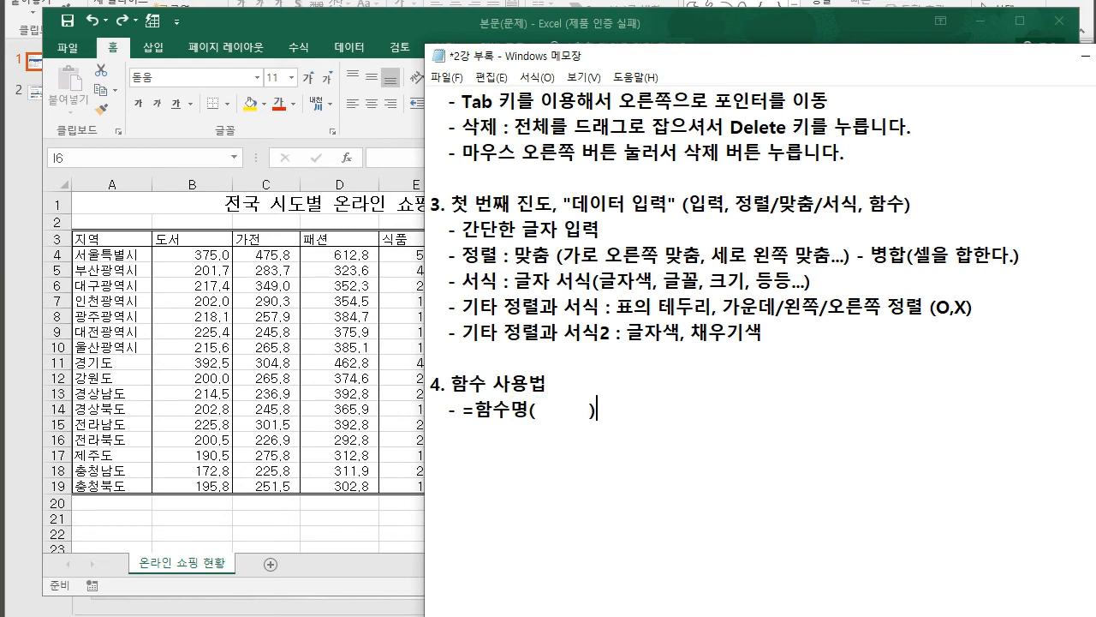
key(Left)
key(Left)
key(Left)
key(Left)
key(Left)
key(Left)
key(Left)
key(Left)
key(Left)
key(Left)
key(Left)
key(Left)
key(Left)
key(Left)
key(Left)
key(Left)
key(Left)
key(Right)
key(Right)
key(shift+Right)
key(End)
Step: Switch to the Excel worksheet, begin a "=SUM(" formula in cell F4 and cancel the entry
key(alt+Tab)
click(488, 254)
text(=)
key(BackSpace)
text(sum)
key(Return)
key(Up)
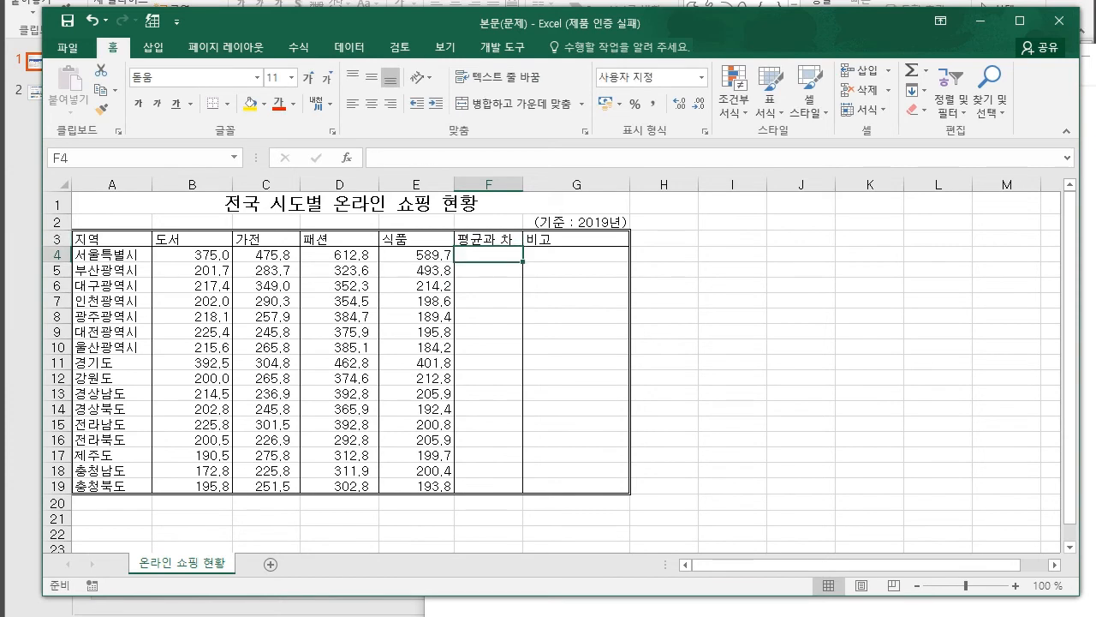
text(=)
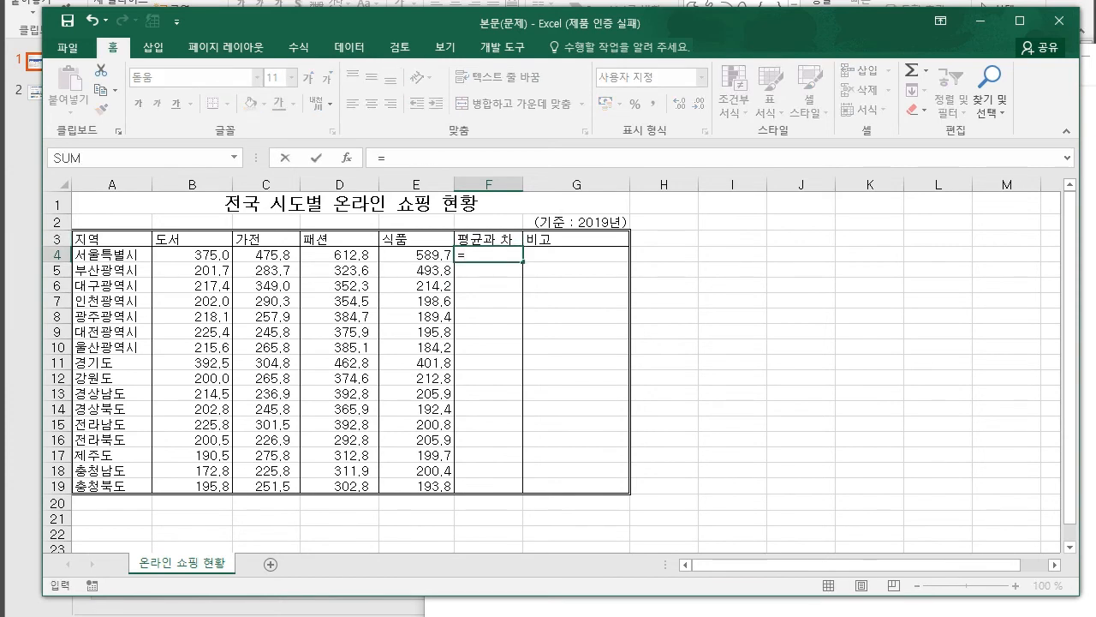
text(sum)
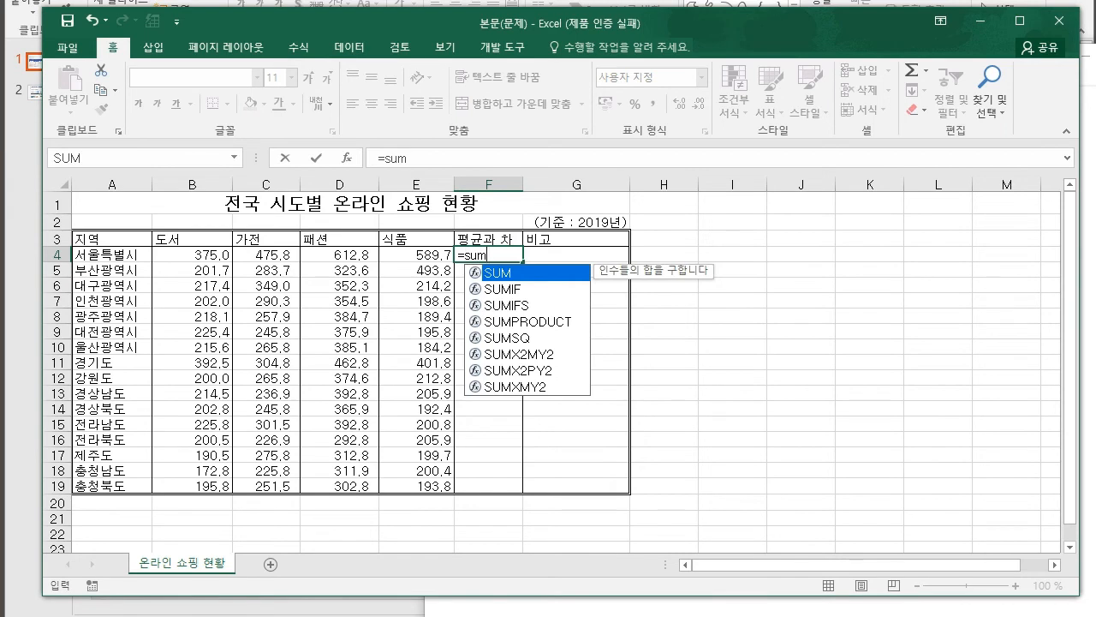
key(Tab)
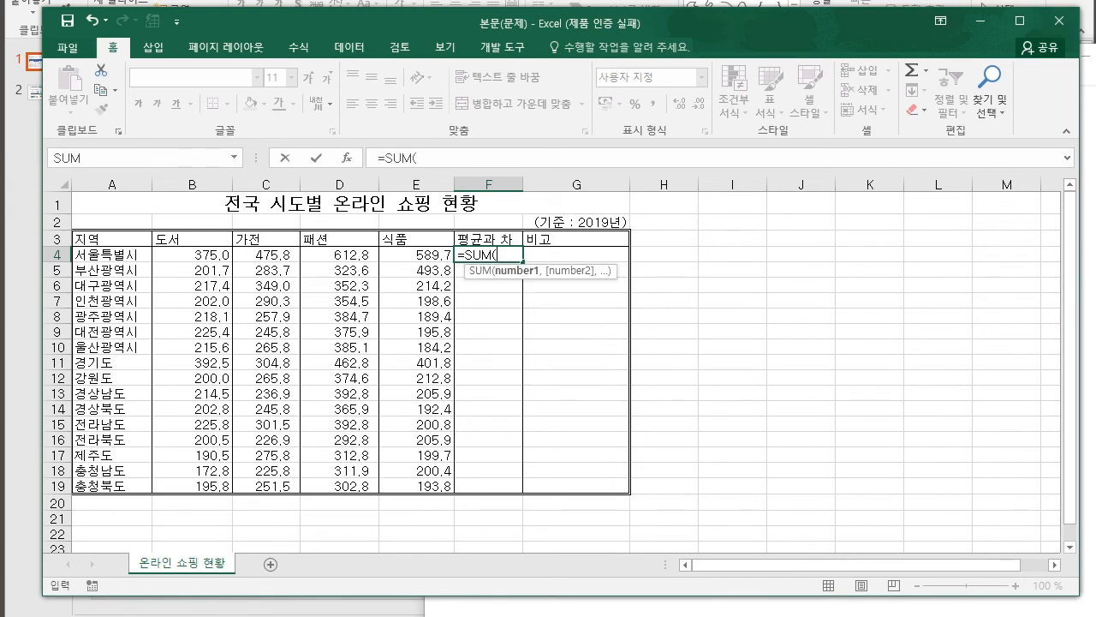
key(Escape)
click(577, 347)
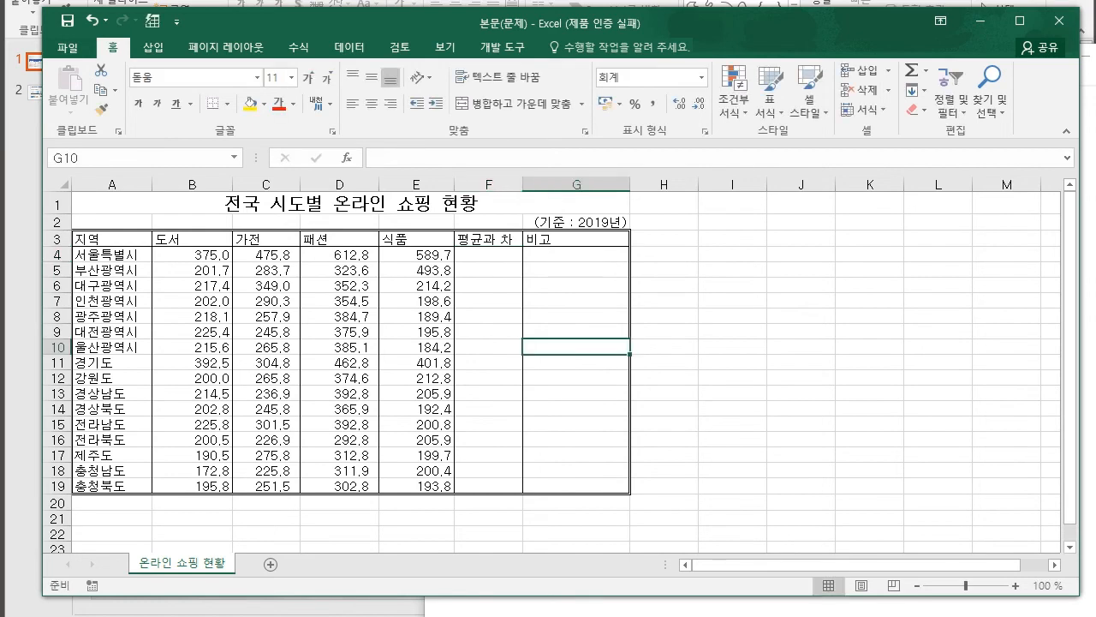
Step: Return to the Notepad notes and fill the parentheses after "=함수명" with "범위, 셀 1개, ..."
key(alt+Tab)
drag(596, 410, 430, 357)
click(597, 410)
click(431, 433)
click(578, 409)
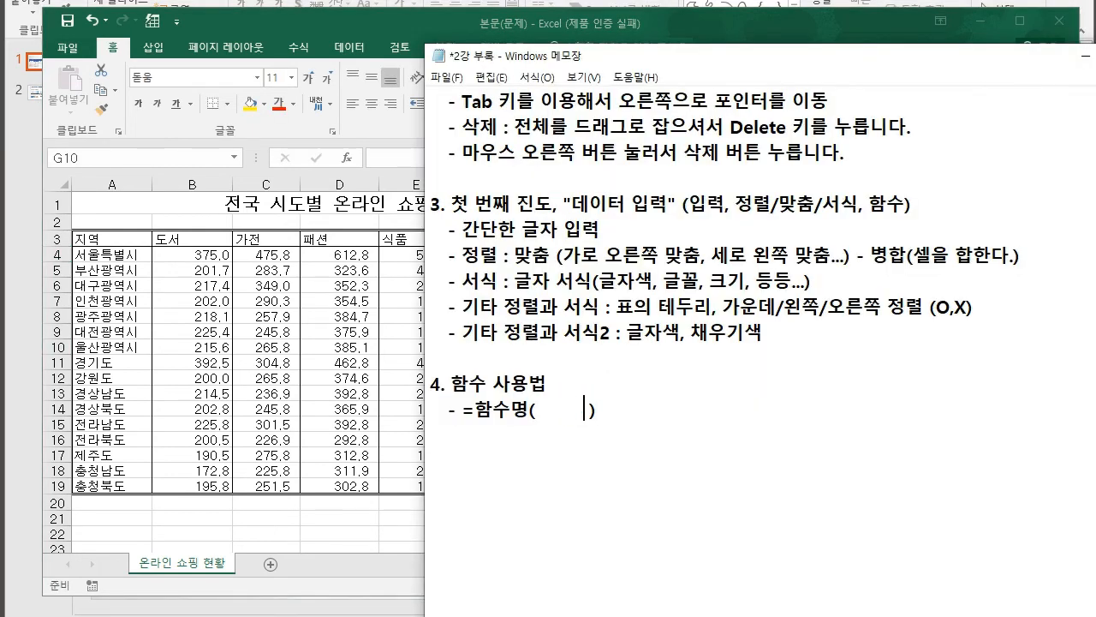
drag(590, 410, 536, 410)
text(범위, 셀 1개, ...)
key(Right)
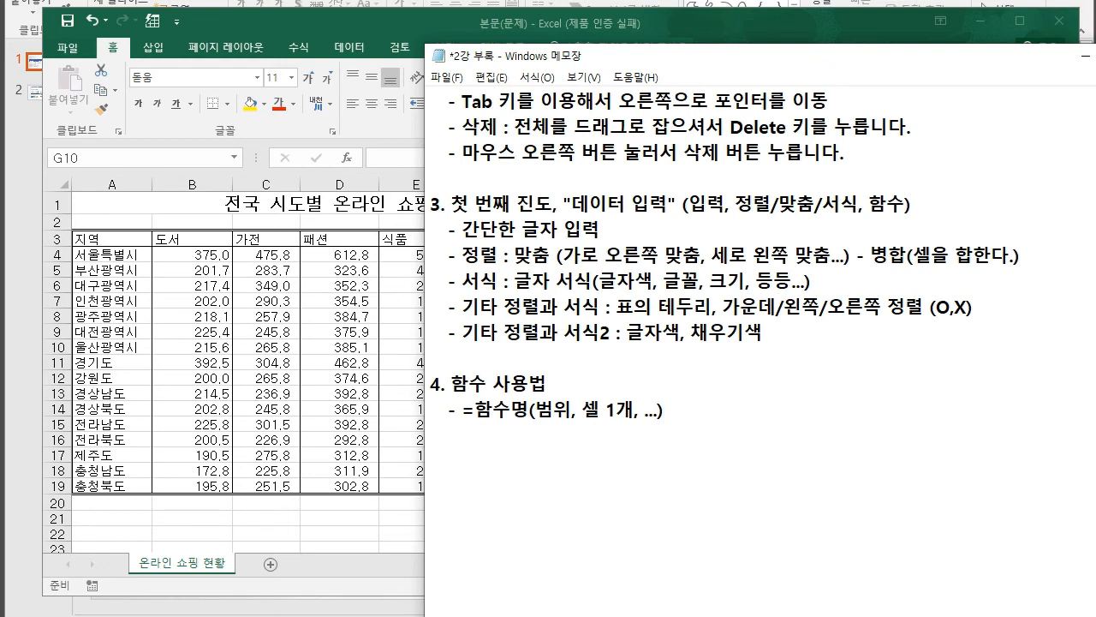
Step: Switch to the Excel function list image and mark INT, MOD, SUM, ABS and POWER among the 수학/삼각 함수
key(alt+Tab)
key(alt+Tab)
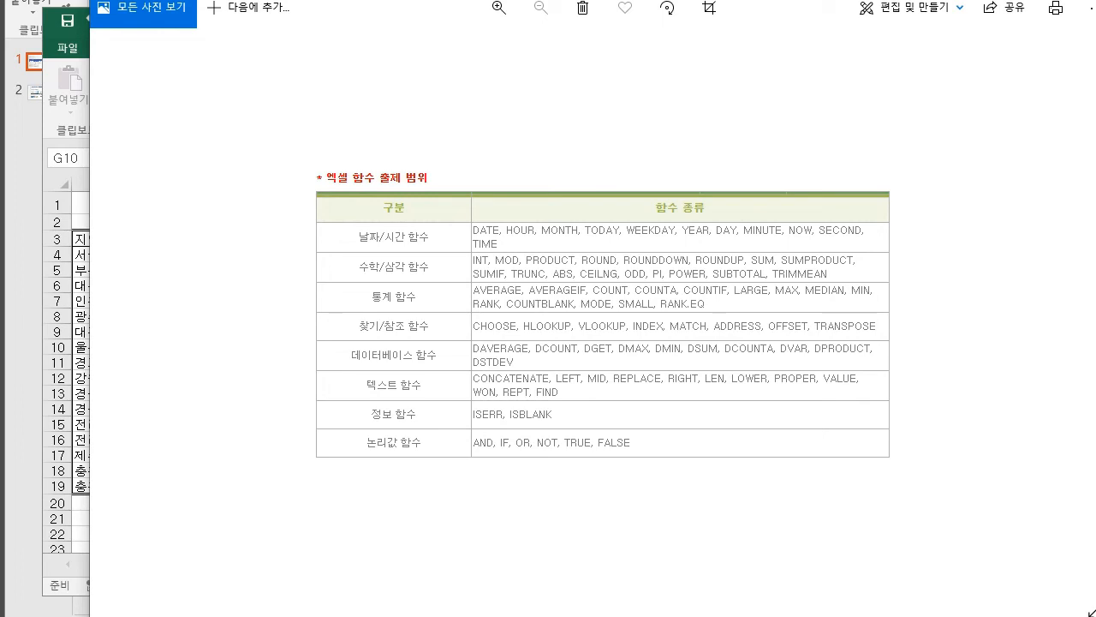
drag(357, 265, 449, 268)
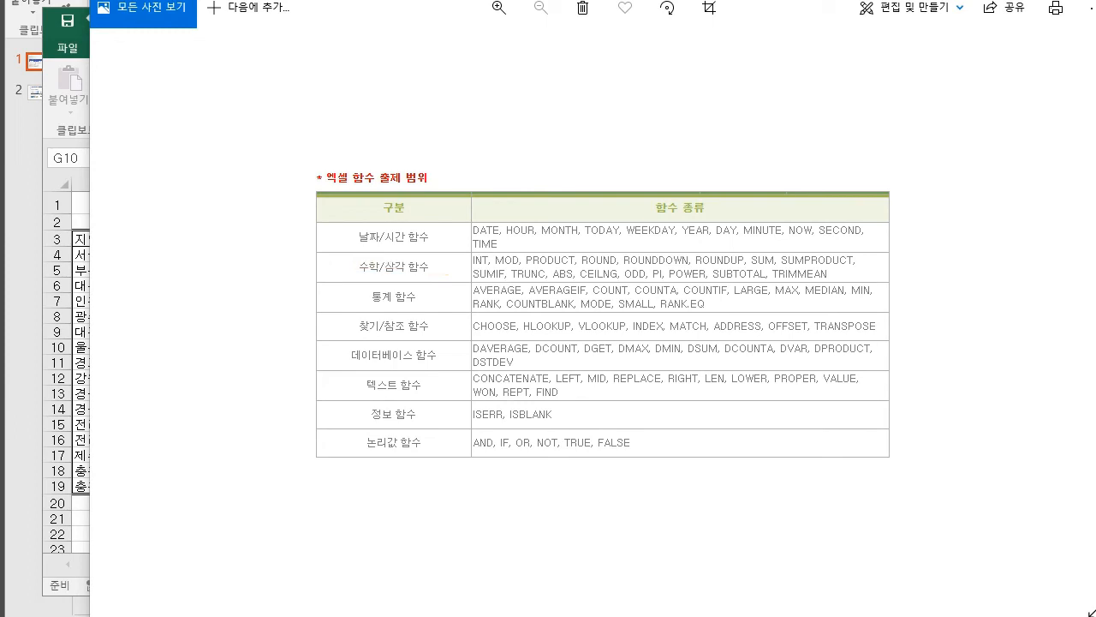
drag(331, 400, 356, 400)
drag(470, 262, 514, 260)
drag(750, 263, 771, 264)
drag(553, 279, 567, 280)
drag(668, 279, 707, 280)
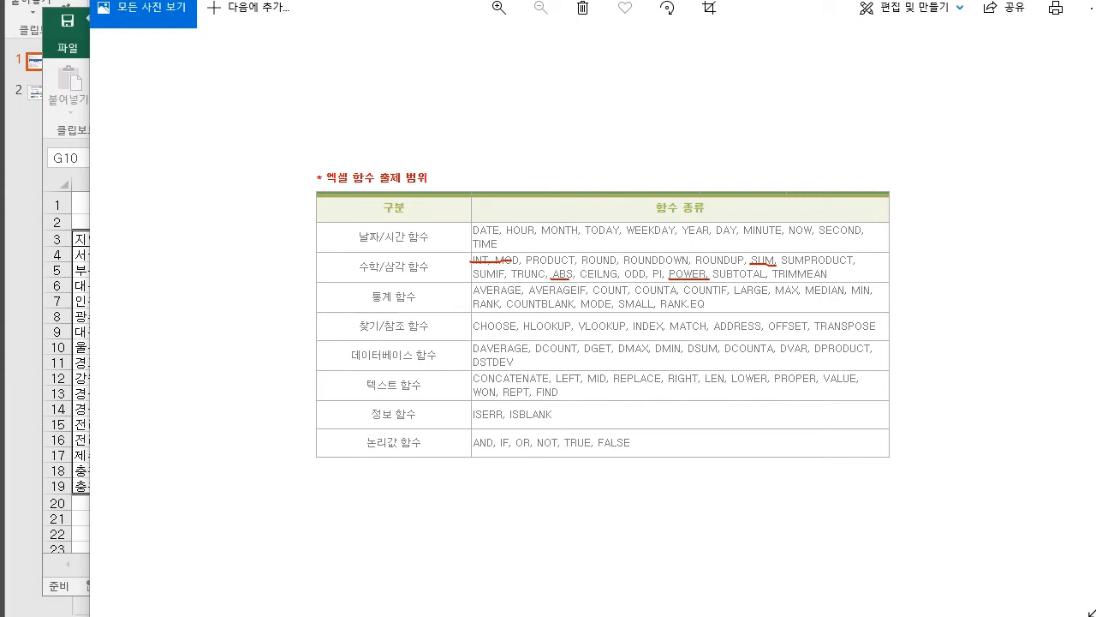
Step: Mark AVERAGE, the COUNT functions, LARGE, MAX, MEDIAN, MIN, COUNTBLANK, MODE and SMALL among the 통계 함수
drag(470, 291, 523, 291)
drag(592, 290, 871, 296)
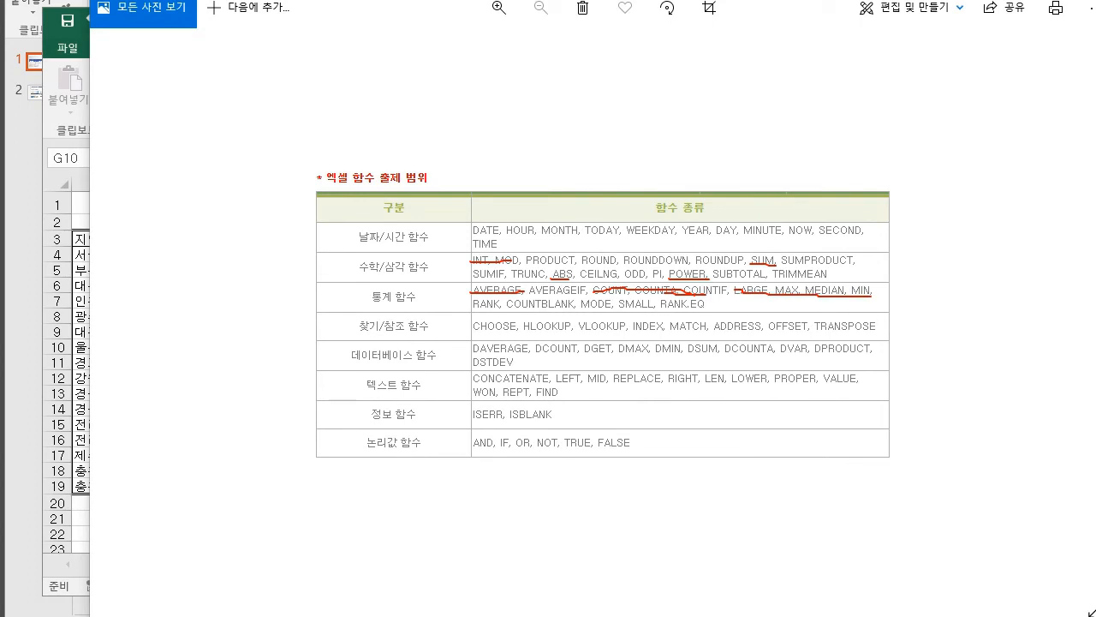
drag(517, 308, 658, 308)
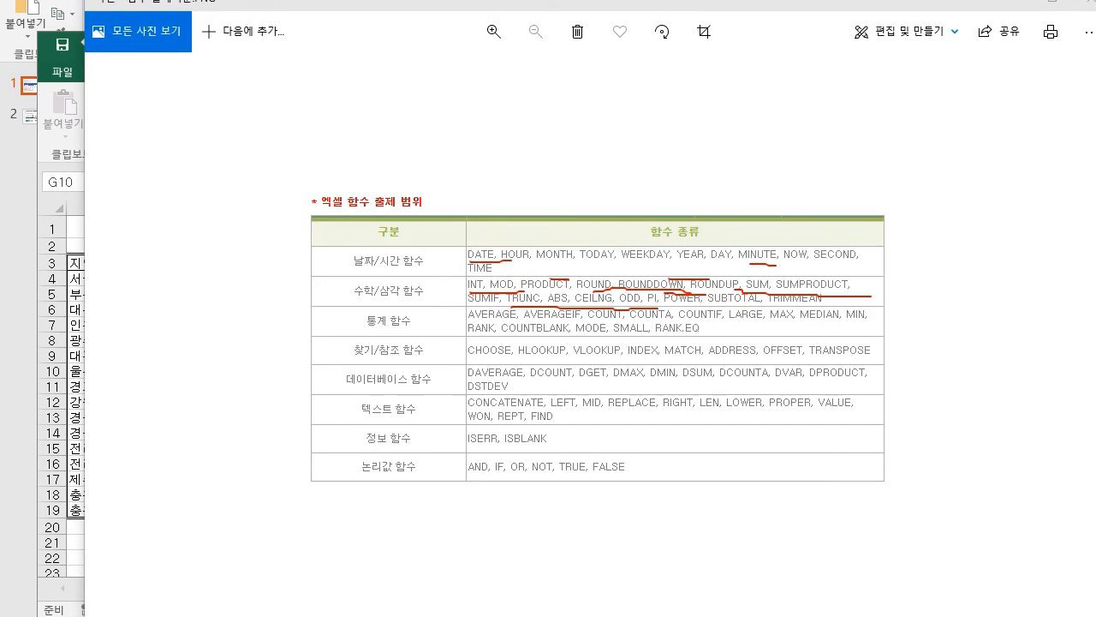
Step: Clear the drawn marks and arrange the function list image and the Notepad notes side by side
key(Escape)
mouse_move(565, 3)
mouse_down()
mouse_move(555, 34)
mouse_move(285, 91)
mouse_move(353, 119)
mouse_move(287, 115)
mouse_up()
drag(548, 80, 752, 45)
scroll(856, 342, down, 3)
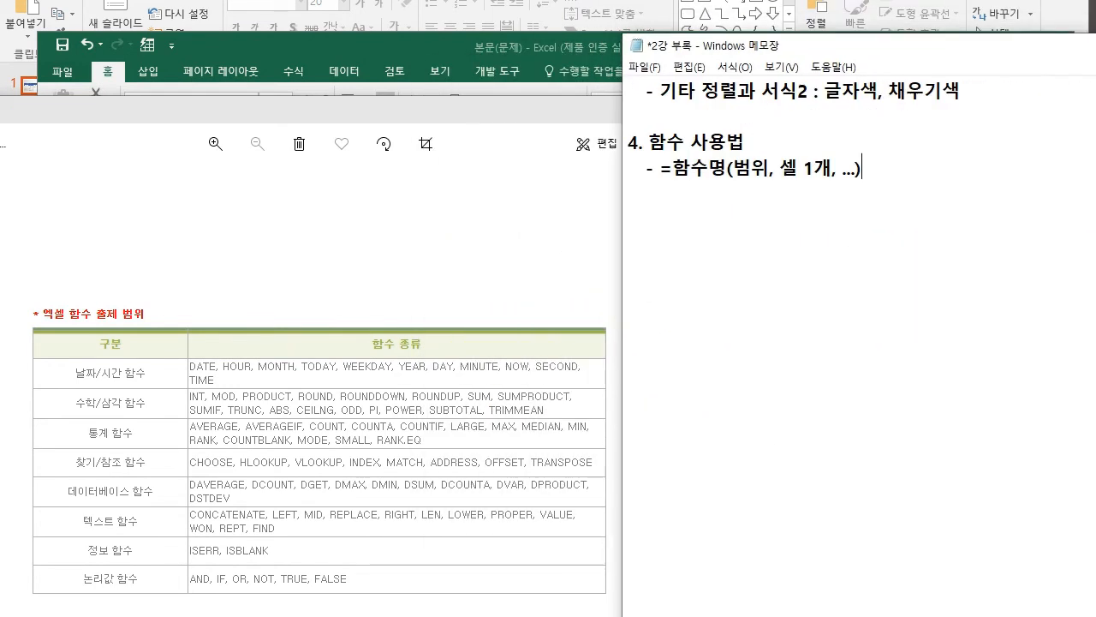
Step: Add the heading "5. 2강에서 배울 함수 진도" below the function usage note and start a dashed list under it
key(Return)
key(Return)
text(5. 2강에서 배울 )
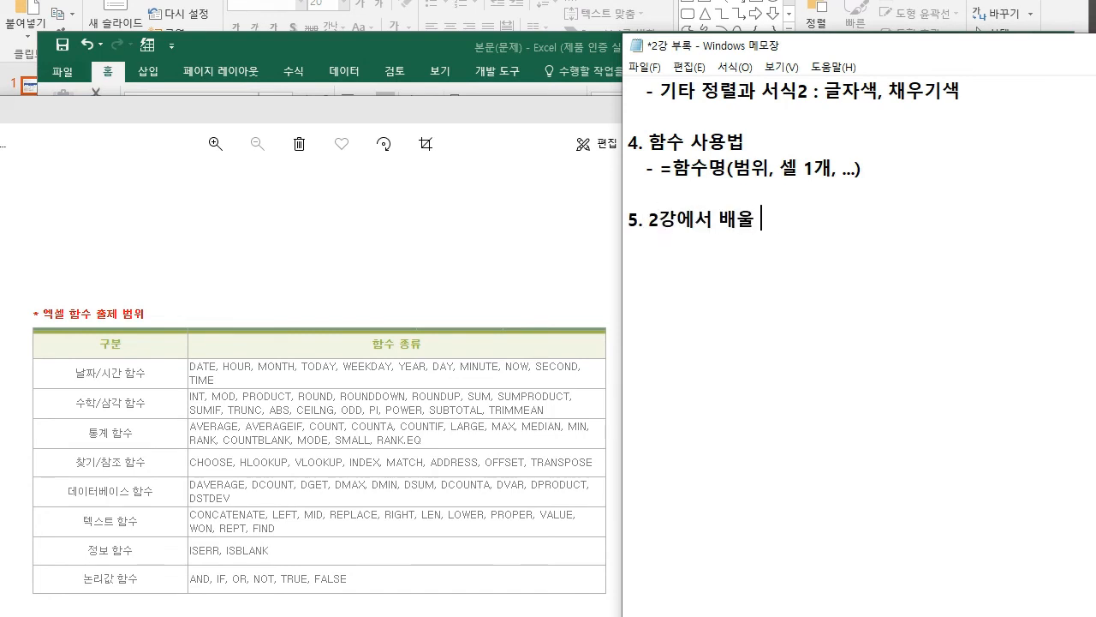
text(함수 진도)
key(Return)
text(- )
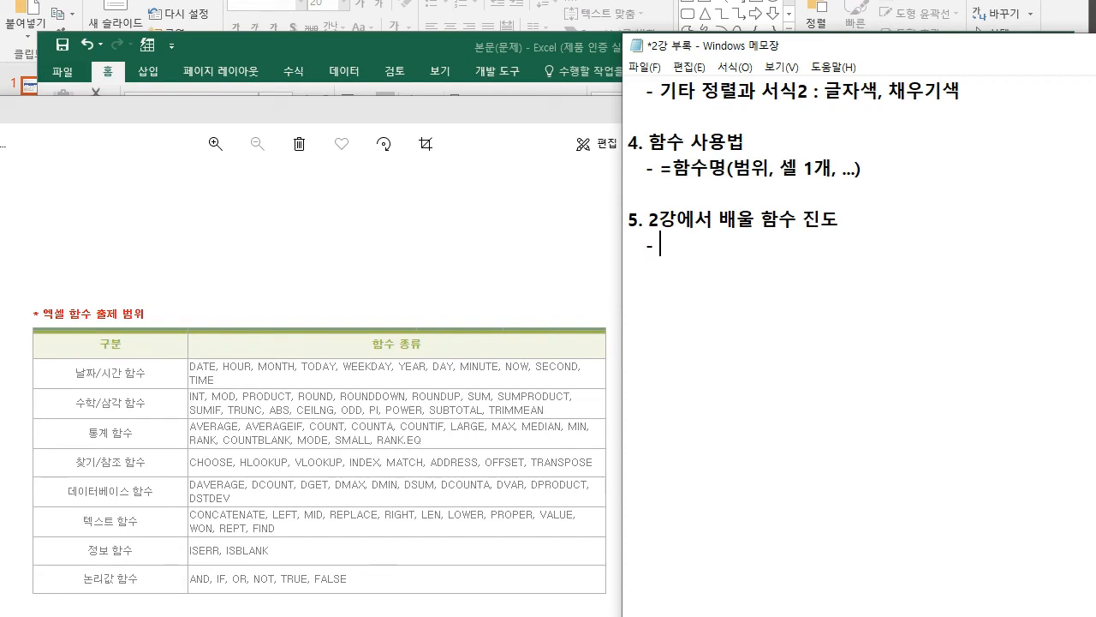
Step: List INT, MOD and SUM as dashed items under heading 5
text(in)
key(BackSpace)
key(BackSpace)
text(INT)
key(Return)
text(- MOD)
key(Return)
text(- )
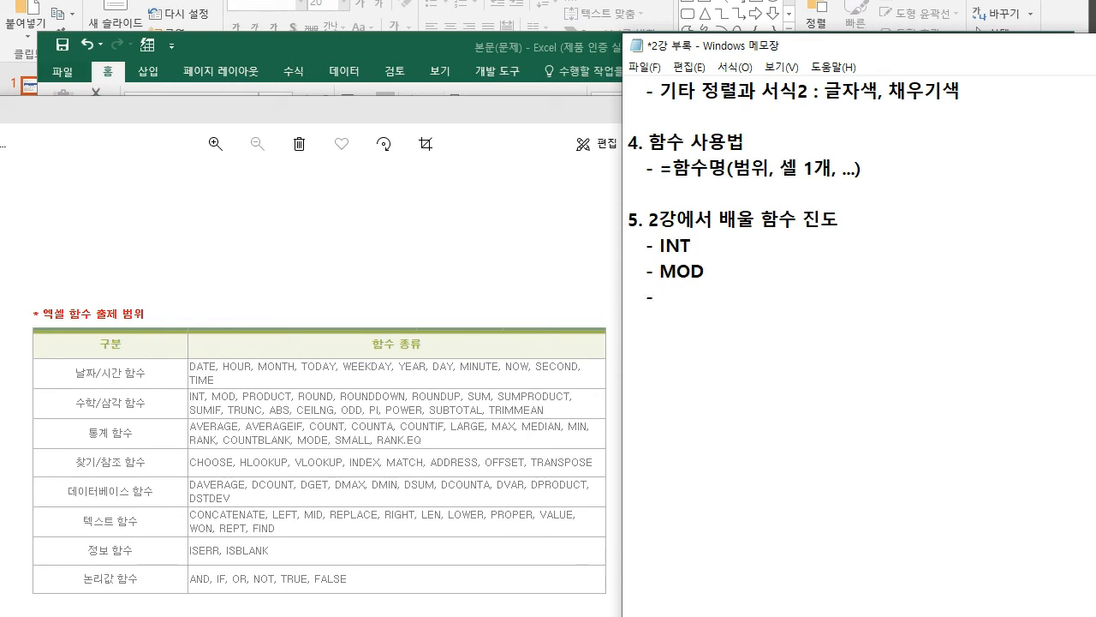
text(SUM)
key(Return)
text(-)
Step: Add ABS, POWER and AVERAGE as dashed items below SUM
text(AVB)
key(BackSpace)
key(BackSpace)
text(BS)
key(Return)
text(- POWER)
key(Return)
text(- AVERAGE)
key(Return)
text(-)
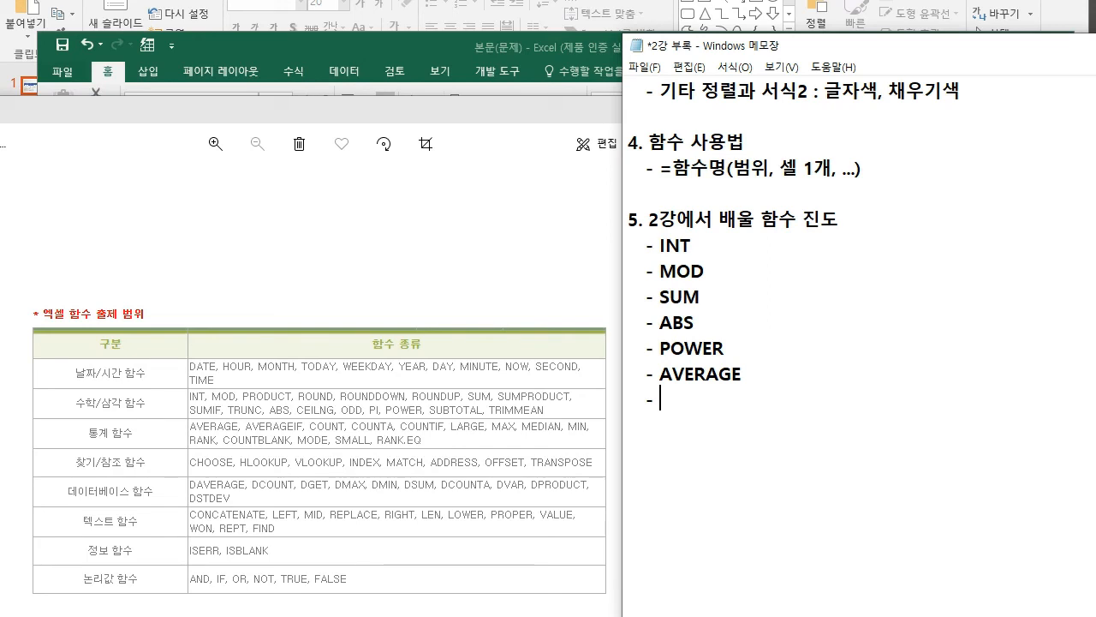
Step: Add COUNT, COUNTA and COUNTBLANK as dashed items below AVERAGE
text(COUNT)
key(Return)
text(- COUNT)
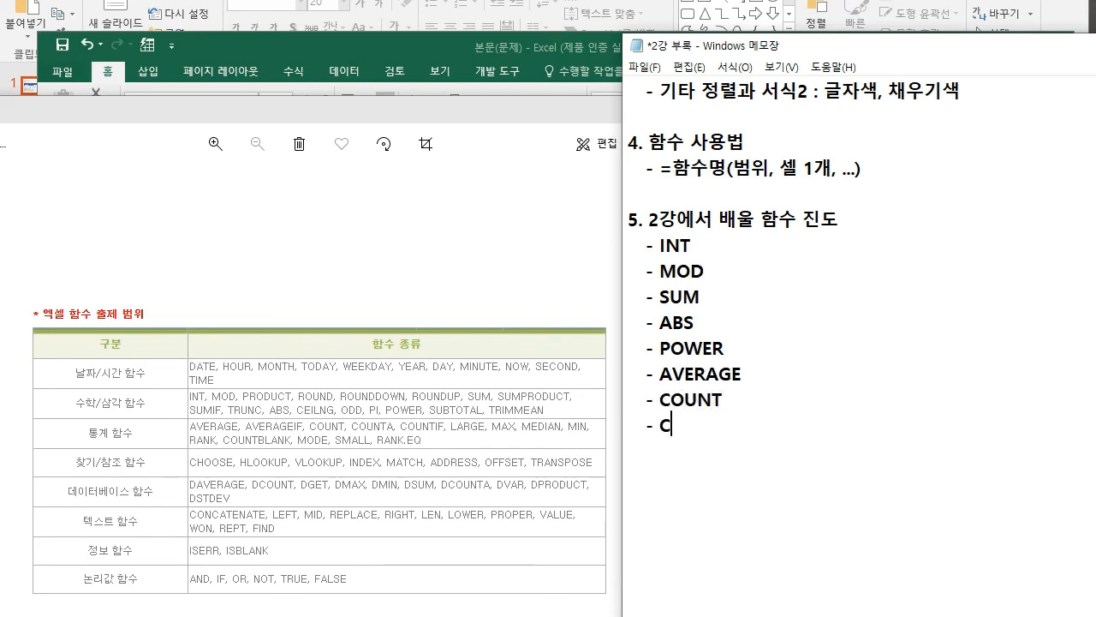
text(A)
key(Return)
text(- COU)
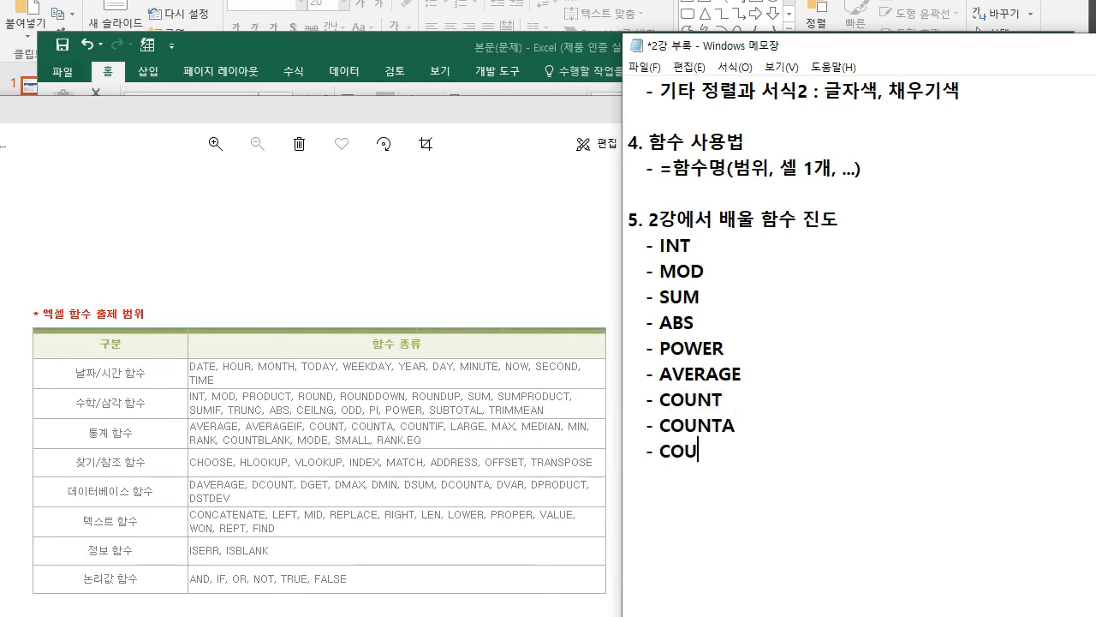
text(NTBLANK)
key(Return)
Step: Add LARGE, SMALL, MAX and MIN as dashed items below COUNTBLANK
text(- LARGE)
key(Return)
text(- SMALL)
key(Return)
text(- MAX)
key(Return)
text(- MIN)
key(Return)
Step: Finish the function list with MEDIAN and MODE and move the Notepad window so the whole list shows
text(- MI)
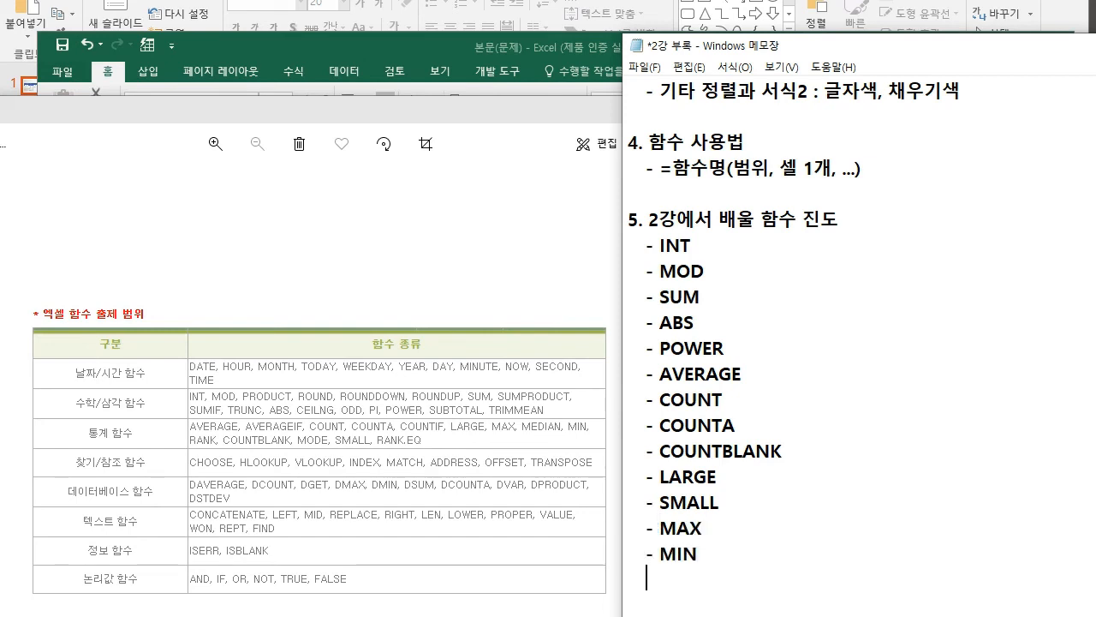
key(BackSpace)
text(EDIAN)
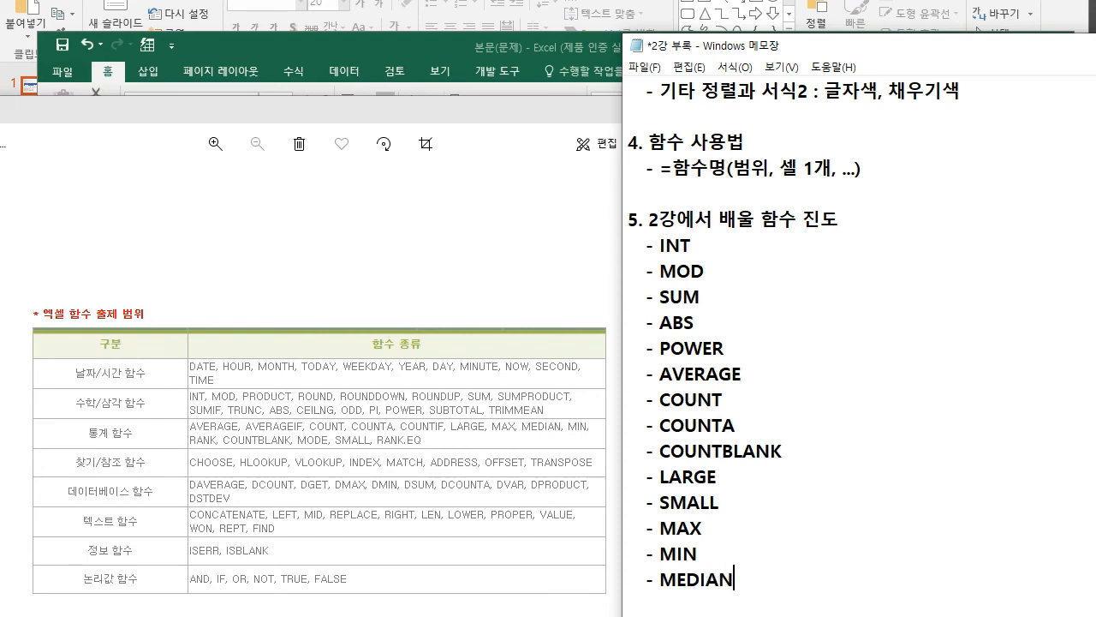
key(Return)
text(- MODE)
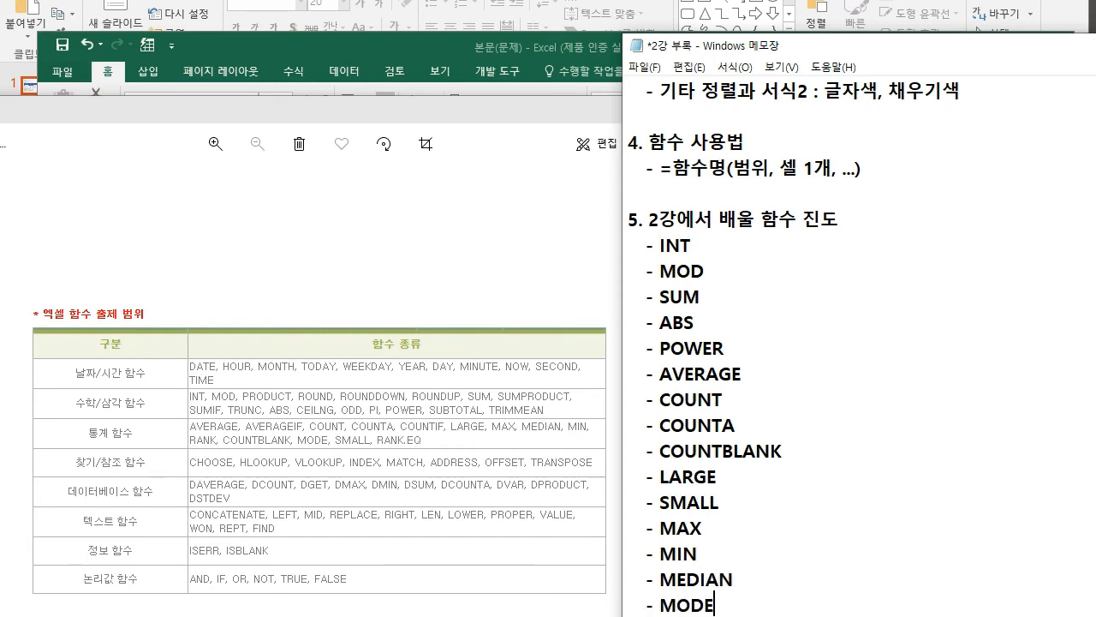
drag(856, 46, 865, 8)
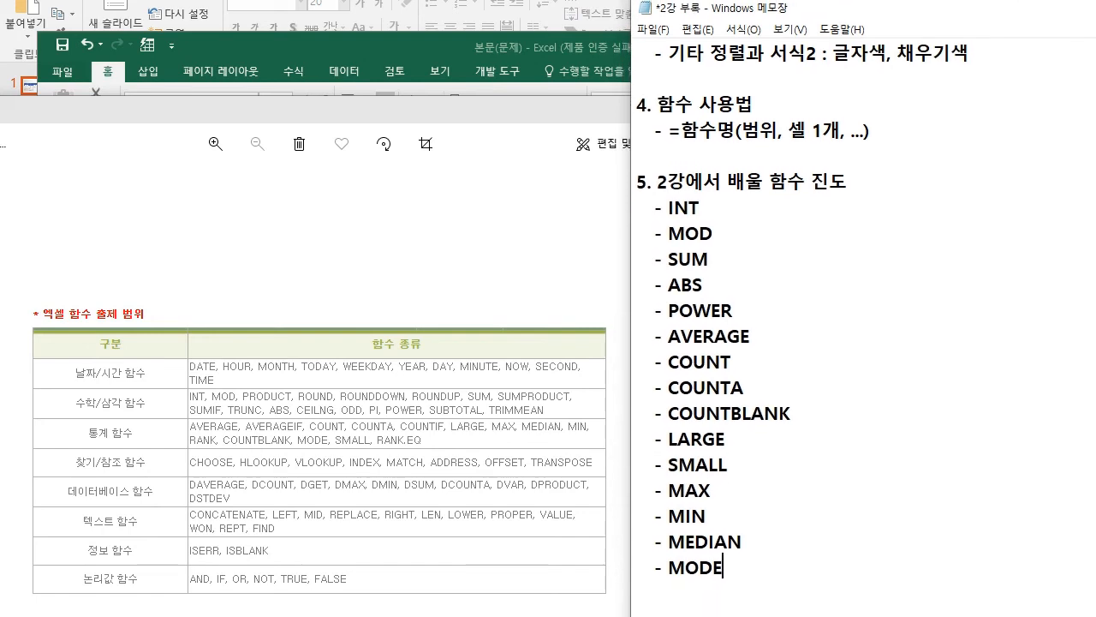
click(848, 182)
key(Down)
key(Down)
key(Up)
key(Up)
key(shift+Down)
key(Down)
drag(668, 208, 679, 259)
click(724, 567)
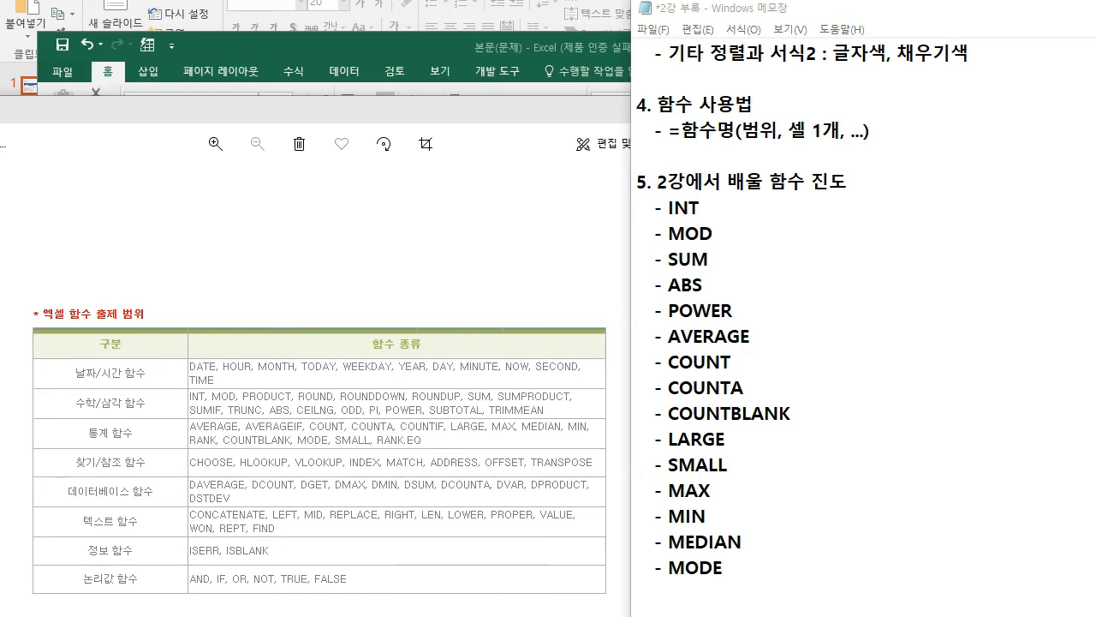
Step: Circle the whole function table in the image, mark the 수학/삼각 함수 row and clear the marks
mouse_move(517, 572)
mouse_down()
mouse_move(202, 302)
mouse_move(500, 567)
mouse_up()
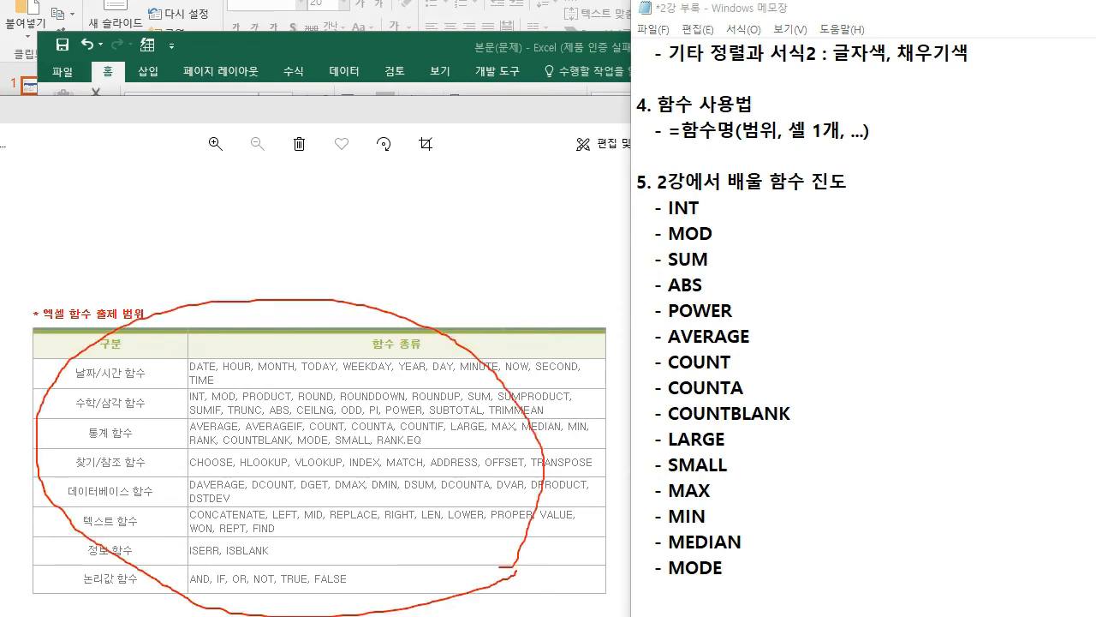
drag(190, 403, 202, 390)
key(Escape)
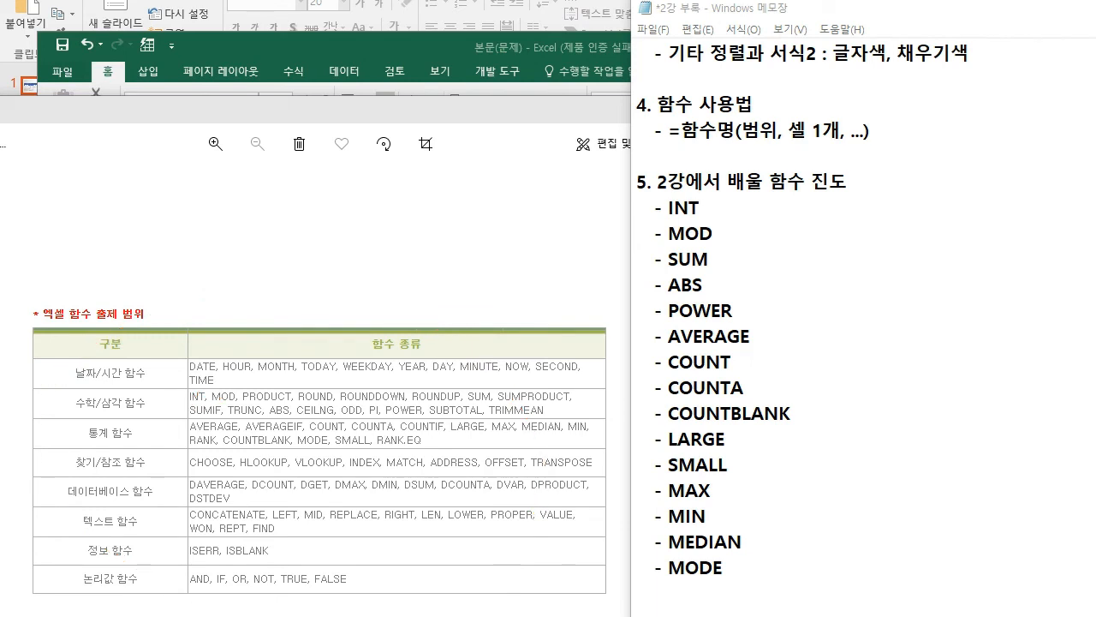
Step: Close the function list image and place the Notepad notes beside the Excel worksheet
drag(445, 112, 490, 113)
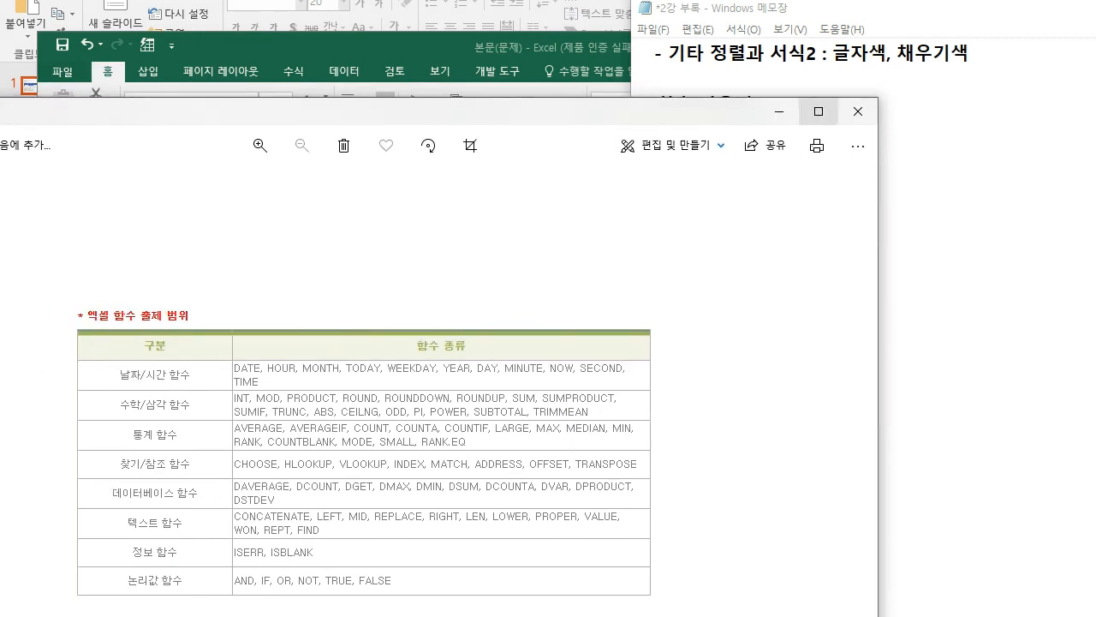
click(858, 111)
drag(857, 8, 768, 37)
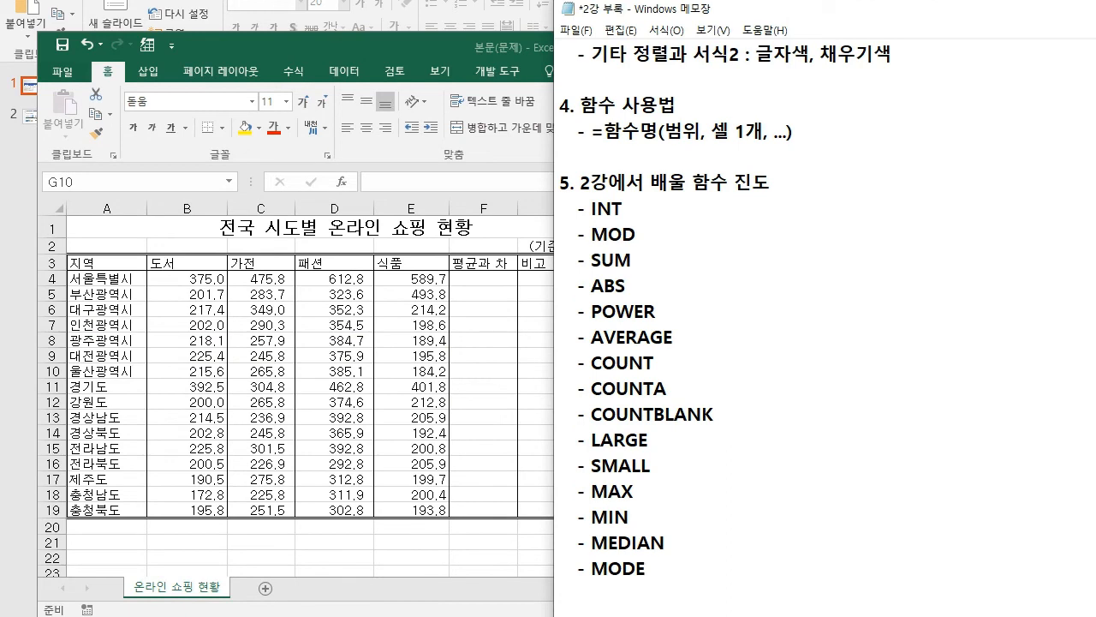
Step: Add the descriptions ": 정수를 출력" after INT and ": 나머지를 출력" after MOD
scroll(725, 310, down, 1)
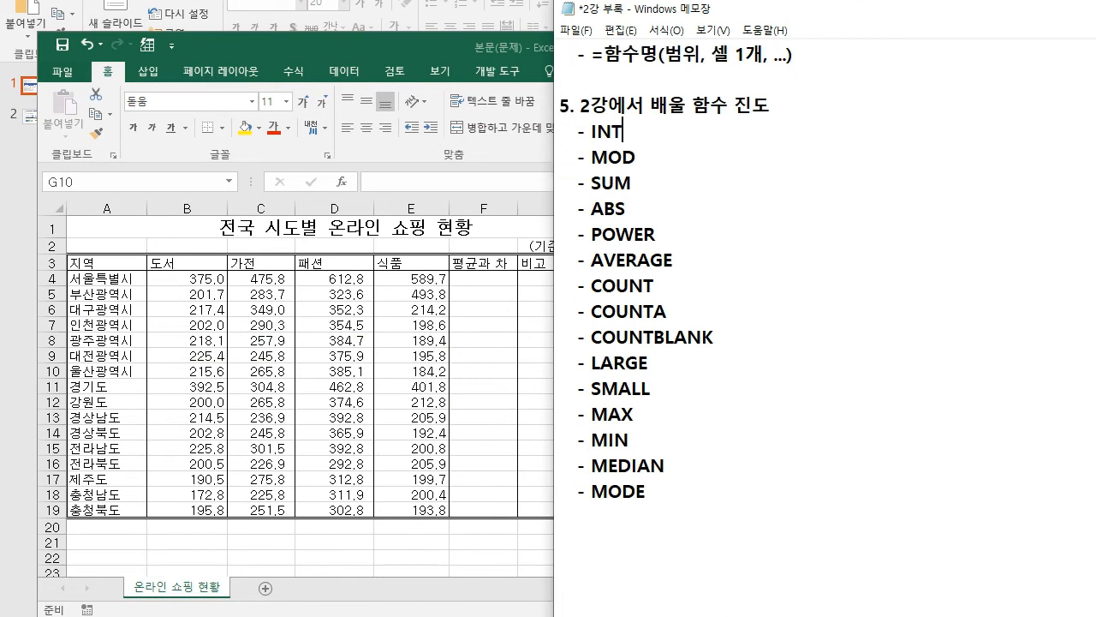
key(Tab)
text(: 정수를 출력)
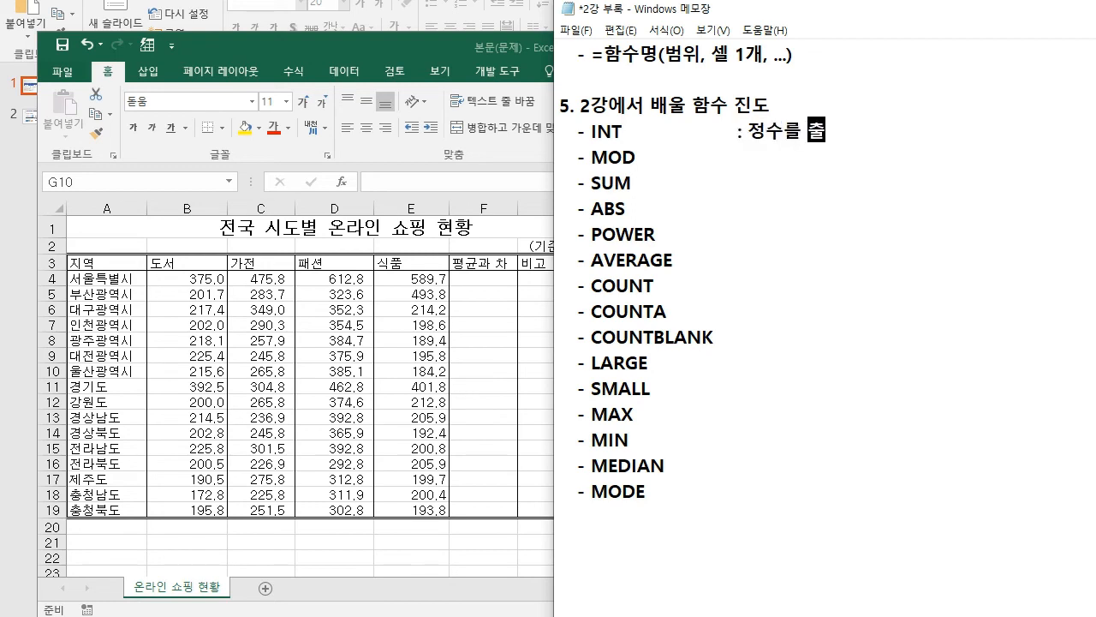
key(Return)
key(BackSpace)
key(Down)
key(Tab)
text(: )
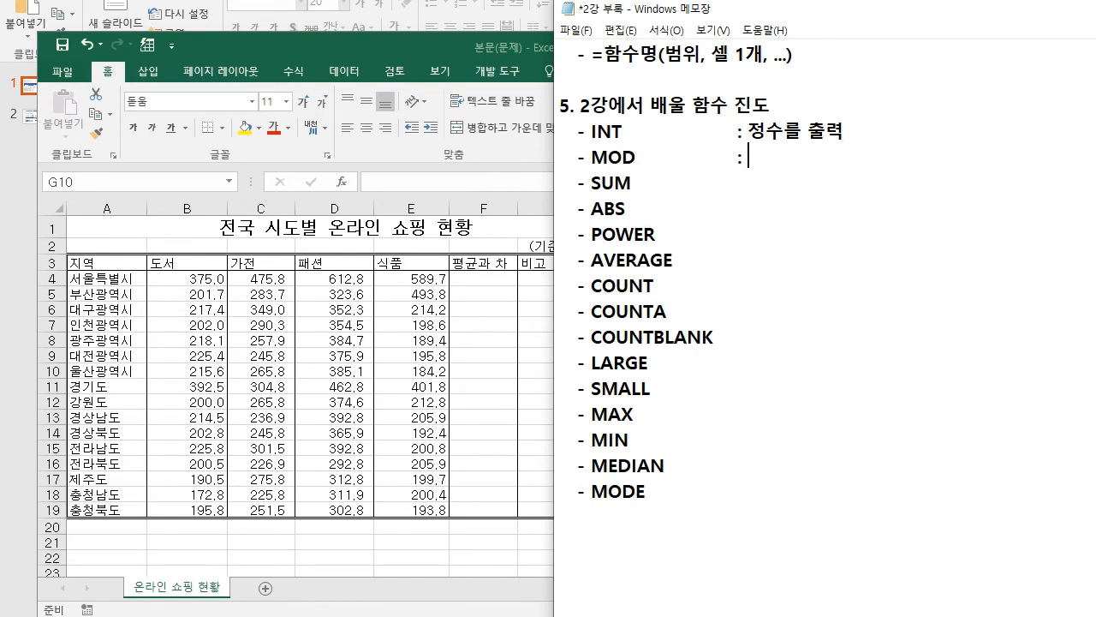
text(나머지를 출려ㄱ)
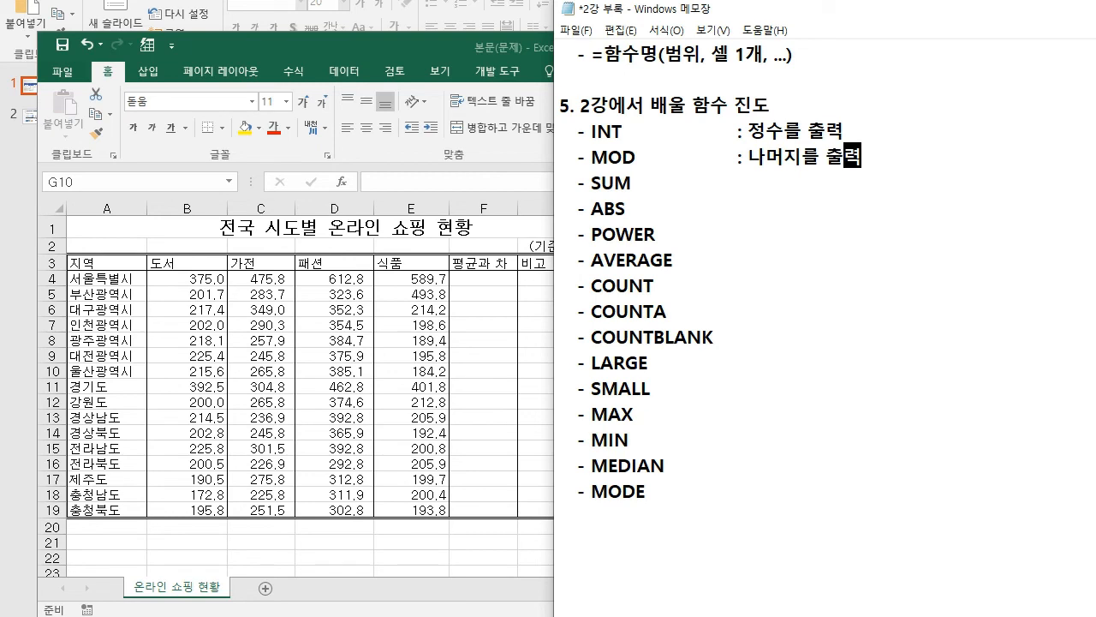
Step: Add the description ": 합계 출력" after SUM
key(Down)
key(Tab)
text(: 합계 출력)
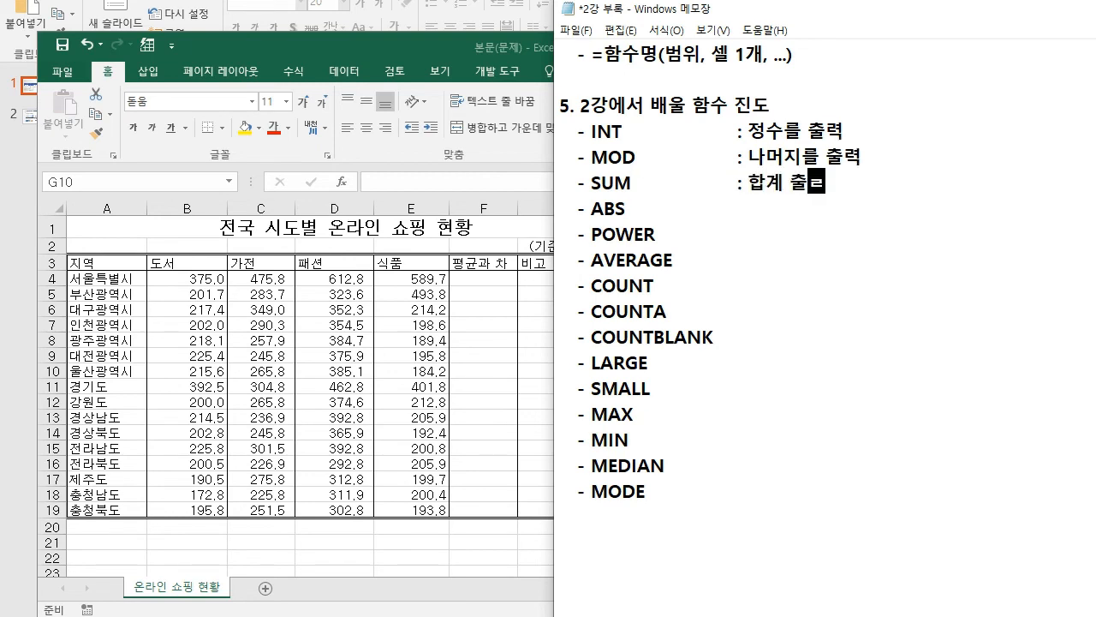
key(BackSpace)
key(BackSpace)
key(BackSpace)
key(BackSpace)
text(출력)
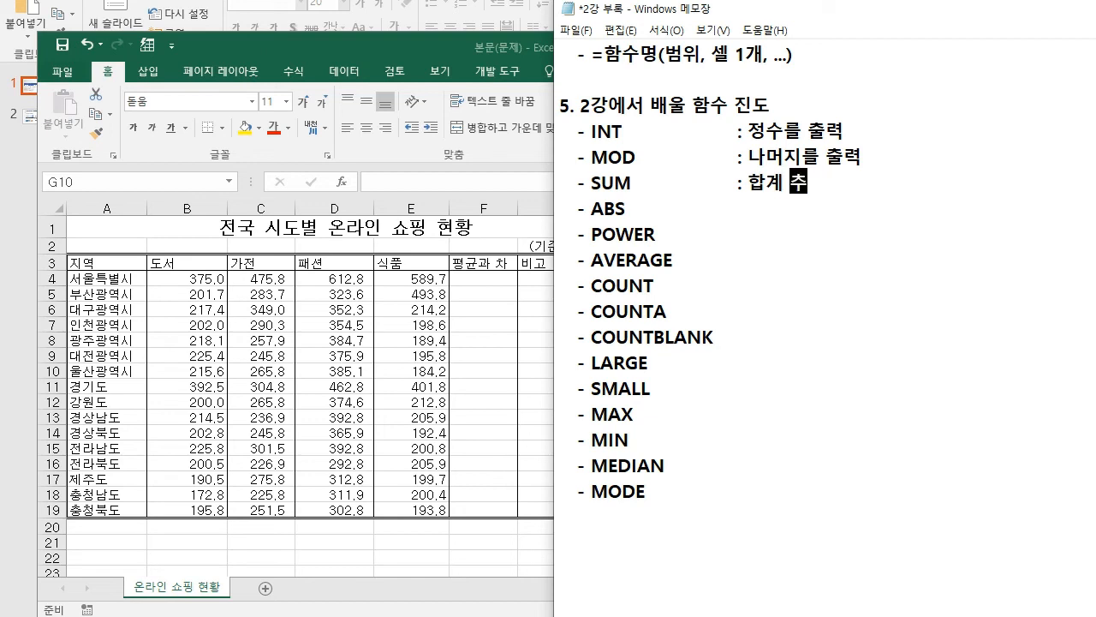
Step: Remove the particle "를" from the MOD and INT descriptions so they read "나머지 출력" and "정수 출력"
key(Up)
key(BackSpace)
key(Up)
key(BackSpace)
key(Down)
key(Down)
Step: Add the description ": 절대값 출력" after ABS
click(827, 182)
key(Tab)
text(: 절대갑 수)
key(BackSpace)
key(BackSpace)
key(BackSpace)
key(BackSpace)
text(값 출력)
Step: Add the descriptions ": 거듭제곱 출력" after POWER and ": 평균 출력" after AVERAGE
key(Down)
key(Tab)
text(: 거듭제곱)
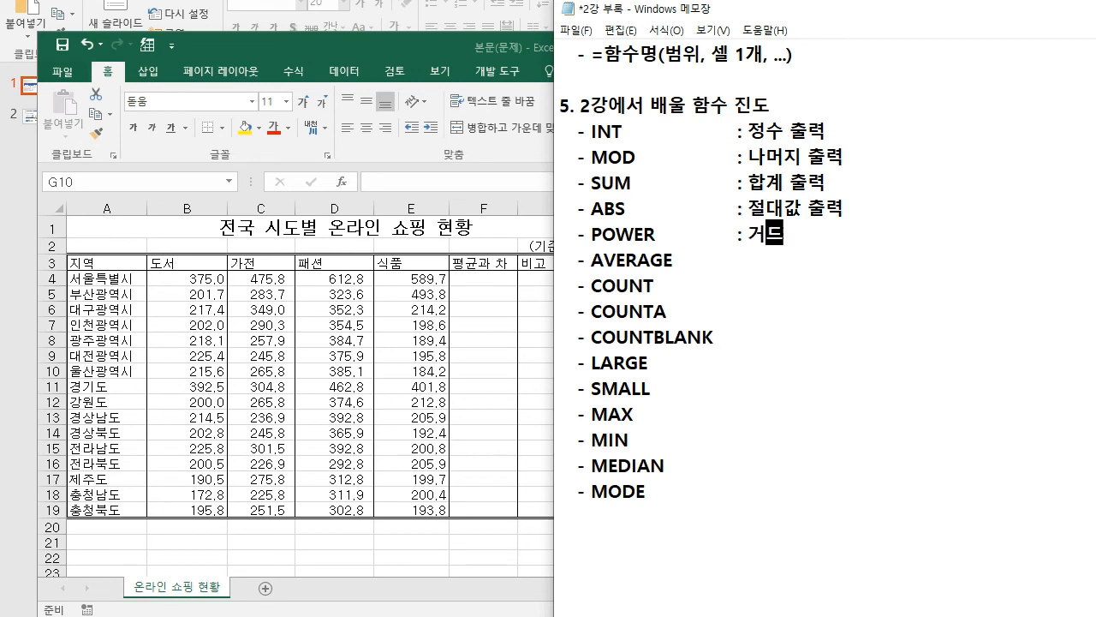
text( 출력)
key(Down)
key(Tab)
text(: 평)
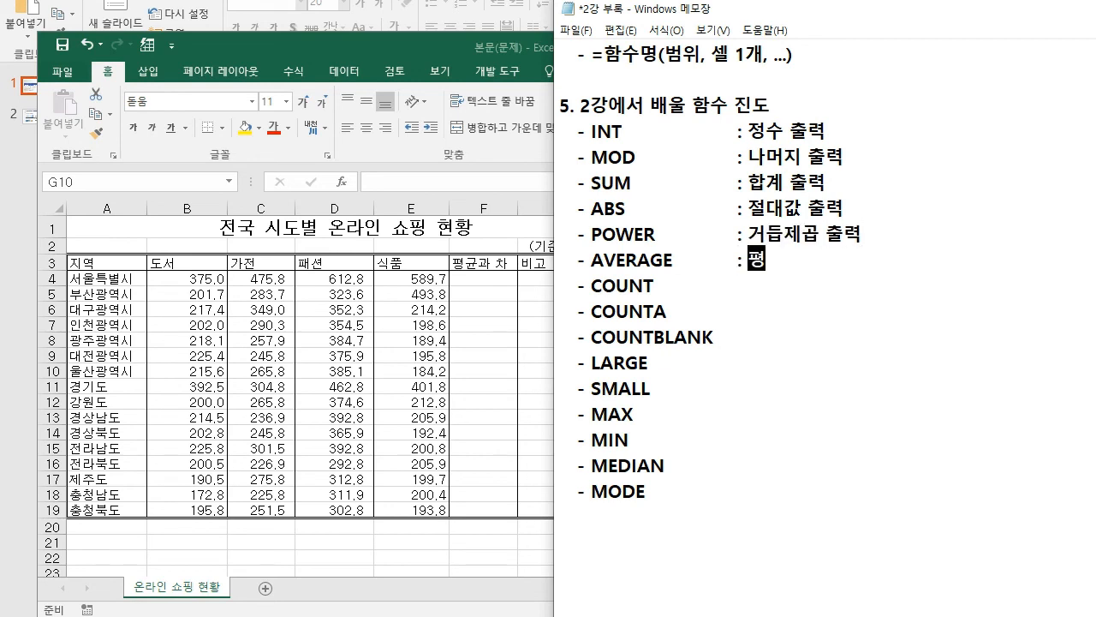
text(균 출력)
Step: Add the description ": 숫자가 몇개 인지 출력" after COUNT
key(Down)
key(Tab)
text(: )
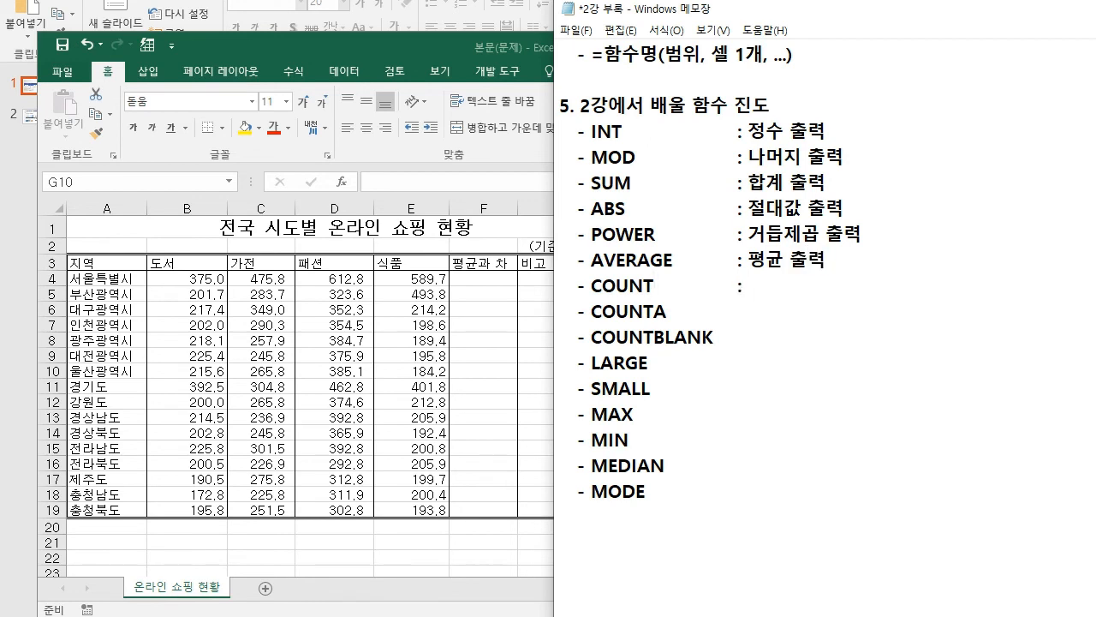
text(숫자 ㅊ)
key(BackSpace)
key(BackSpace)
text(가 몇 개)
key(BackSpace)
key(BackSpace)
key(BackSpace)
text(개 인지 출력)
key(Return)
key(BackSpace)
Step: Add the description ": 모든 것이 몇개 인지 출력" after COUNTA
key(Down)
key(Tab)
text(:)
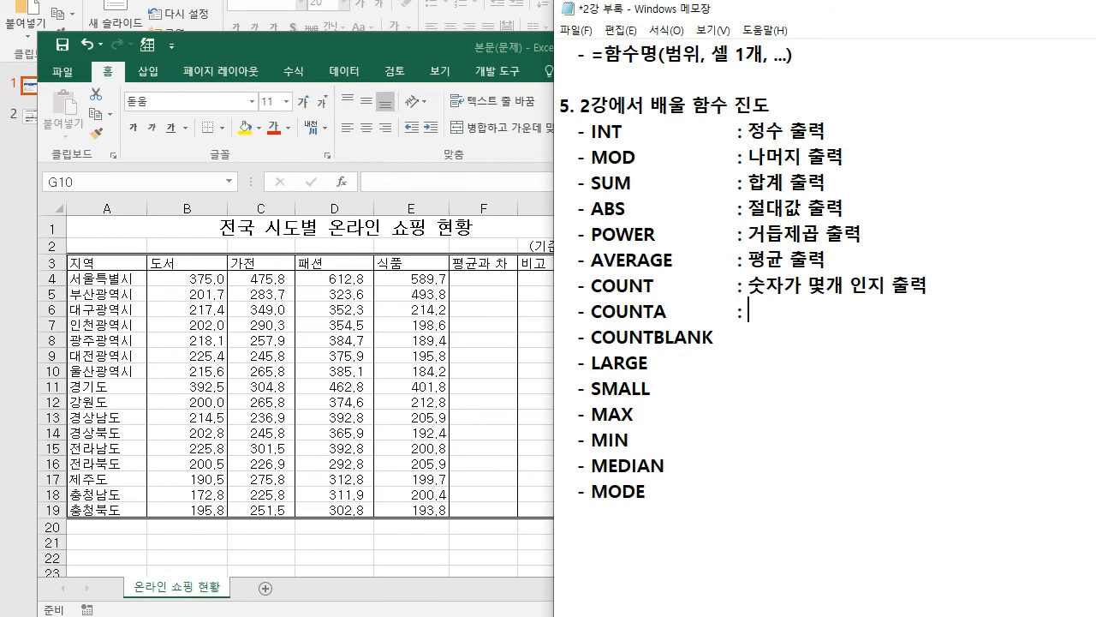
key(Left)
key(Left)
key(Left)
key(Left)
key(Left)
key(Left)
key(Left)
key(Right)
key(Right)
key(Right)
key(End)
text(모든)
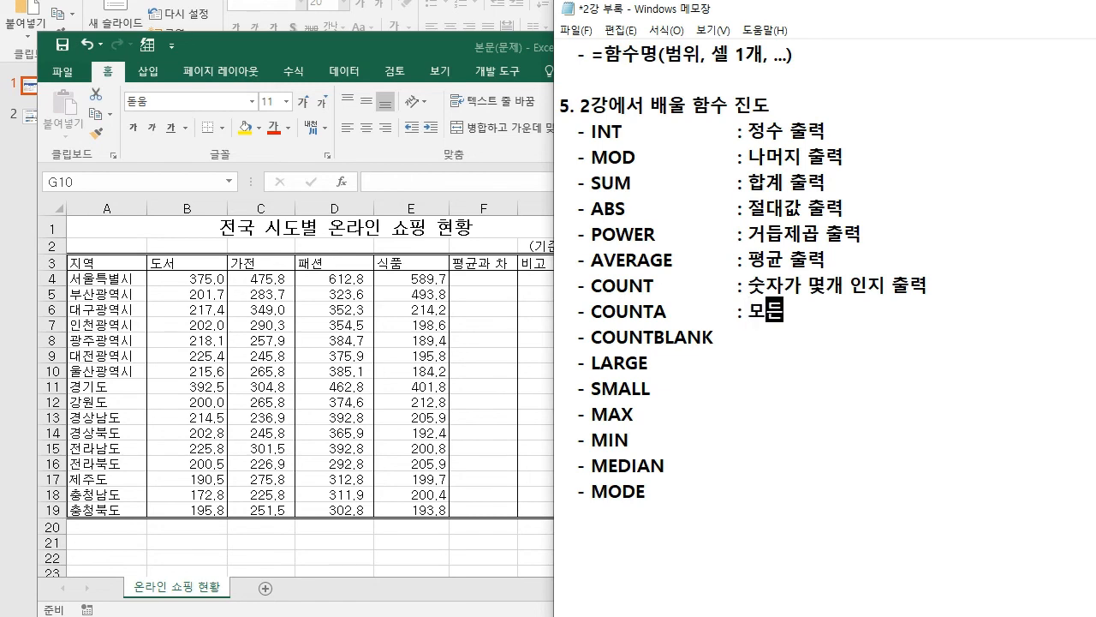
text( 것이 몇ㄱ개 인지 출력)
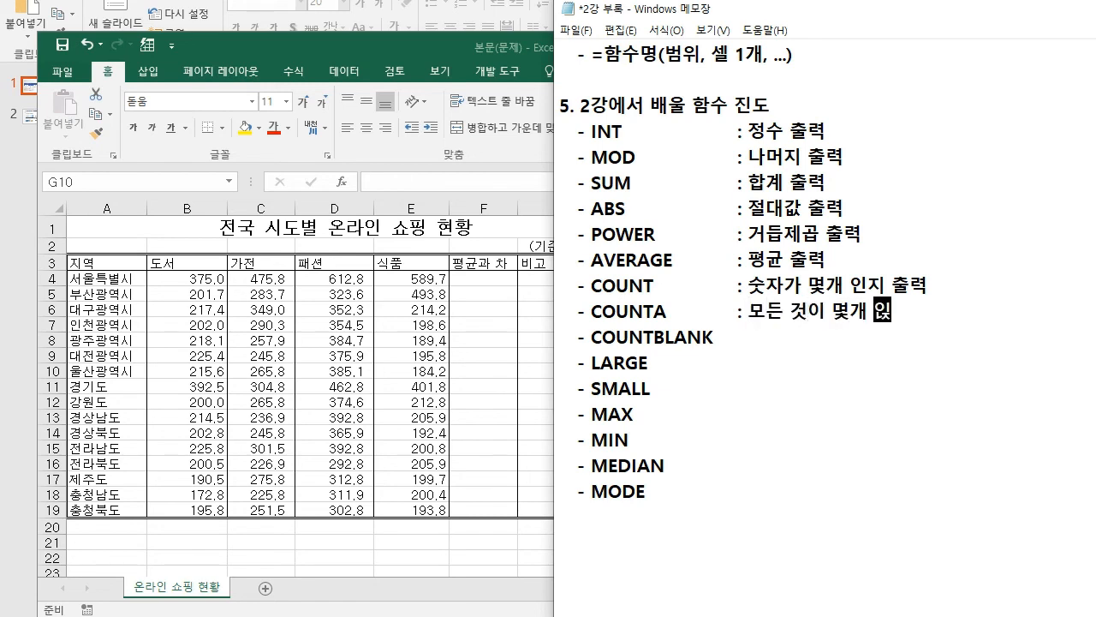
Step: Add the description ": 빈칸이 몇개 인지 출력" after COUNTBLANK
key(Down)
key(Tab)
text(: 빈칸이 몇개 인지 출력)
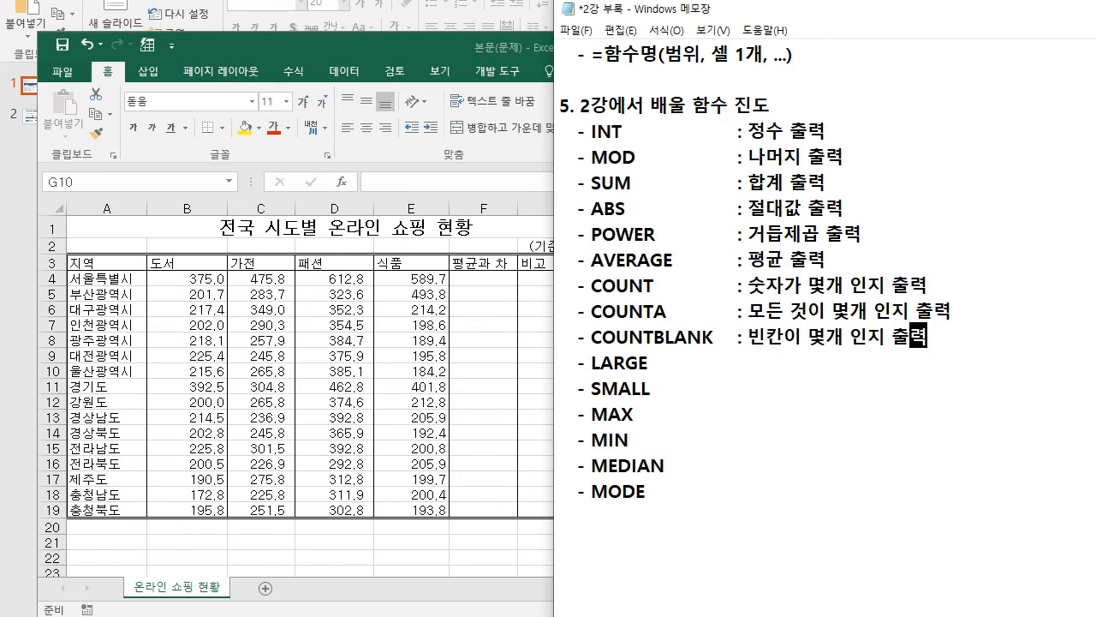
Step: Switch to the Excel worksheet, select the blank cells F7 and G6 in turn, and return to the Notepad notes
key(alt+Tab)
click(483, 324)
click(536, 310)
key(alt+Tab)
Step: Add the descriptions ": 몇 번째로 큰지 출력" after LARGE and ": 몇 번째로 작은지 출력" after SMALL
key(Down)
key(Down)
key(Up)
key(Tab)
key(Tab)
text(: 몇 번째로 큰지 출력)
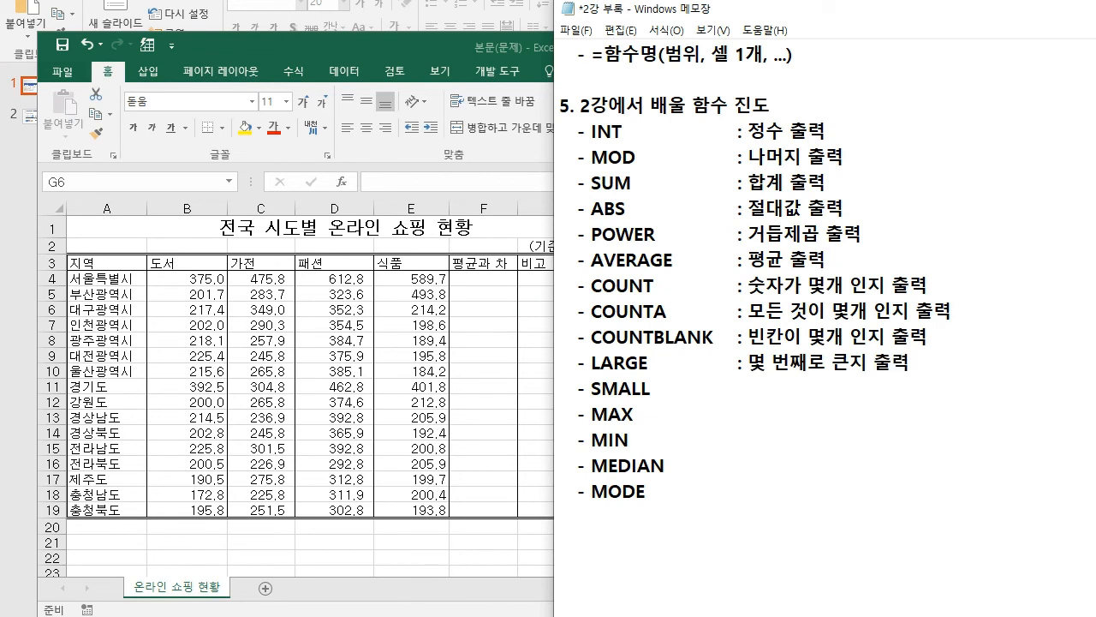
click(651, 388)
key(Tab)
text(: 몇 번째로 작)
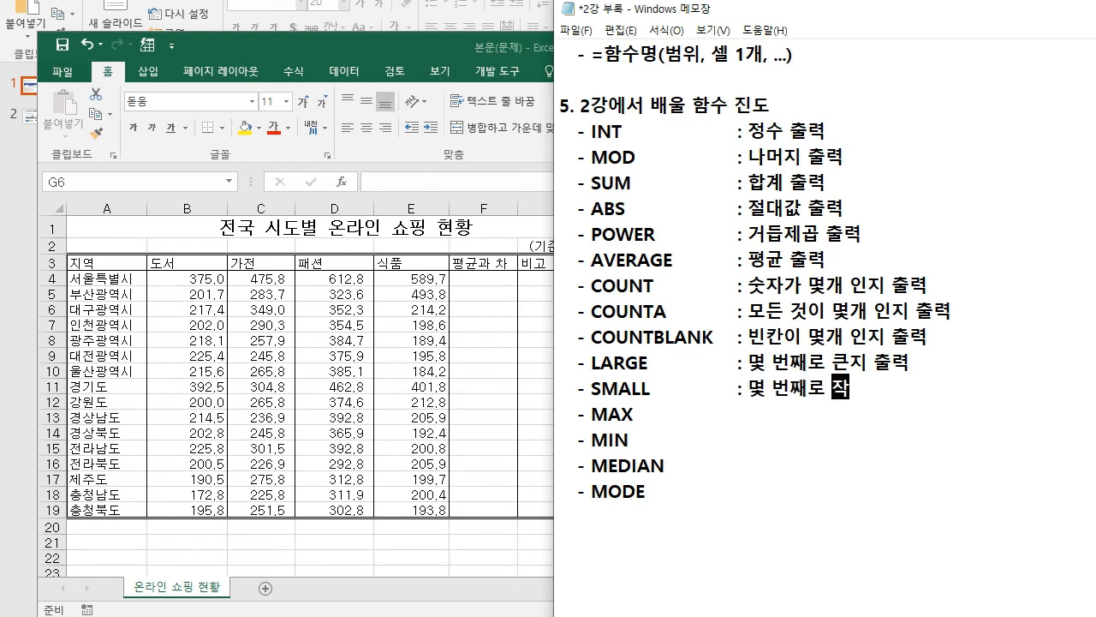
text(읁지 출력)
Step: Add the description ": 최대값 출력" after MAX, aligned with the other descriptions
key(Down)
key(Tab)
key(Tab)
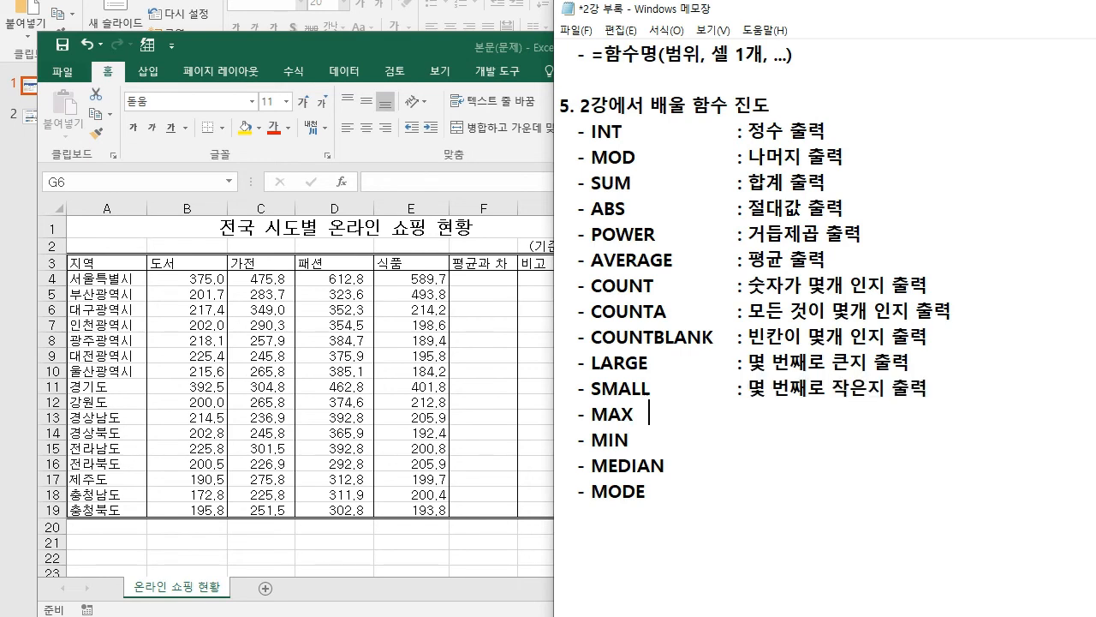
text(: 최대값 추려)
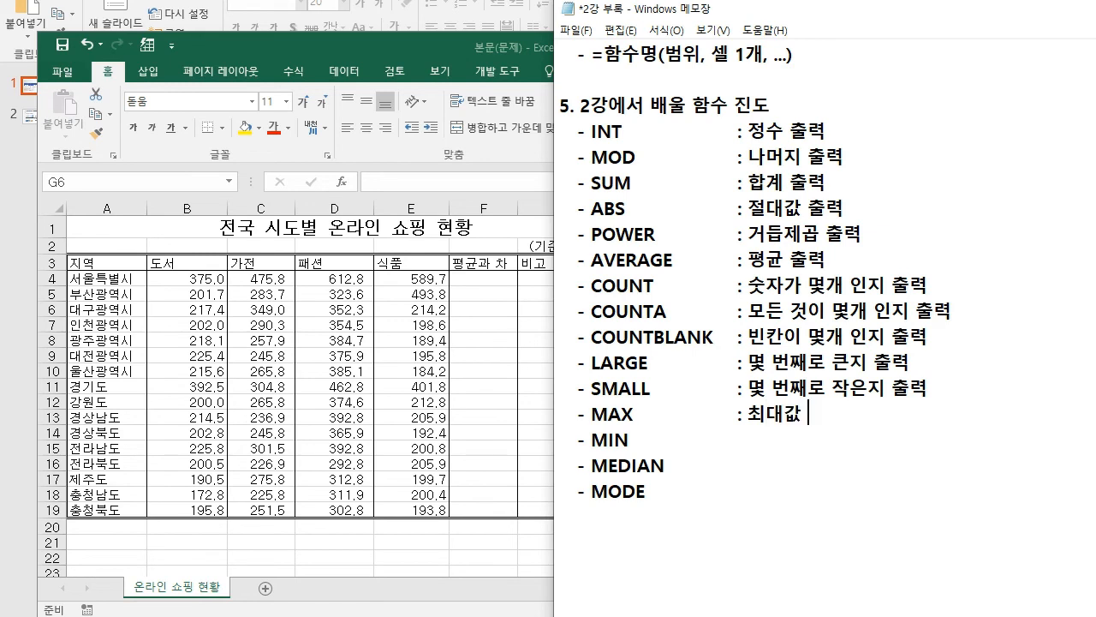
key(BackSpace)
key(BackSpace)
key(BackSpace)
text(출력)
Step: Add the aligned description ": 최소값 출력" after MIN
key(Down)
key(Tab)
key(Tab)
text(: 최)
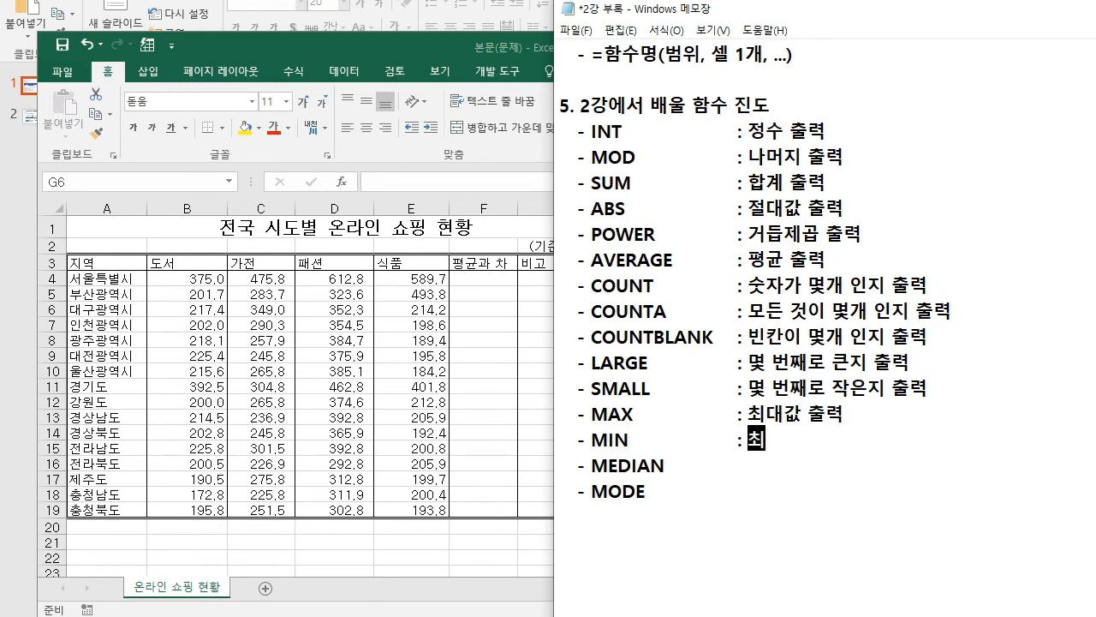
text(소갑ㅅ 출력)
Step: Add the aligned description ": 중간값 출력" after MEDIAN
key(Down)
key(Tab)
key(Tab)
text(: 중간값)
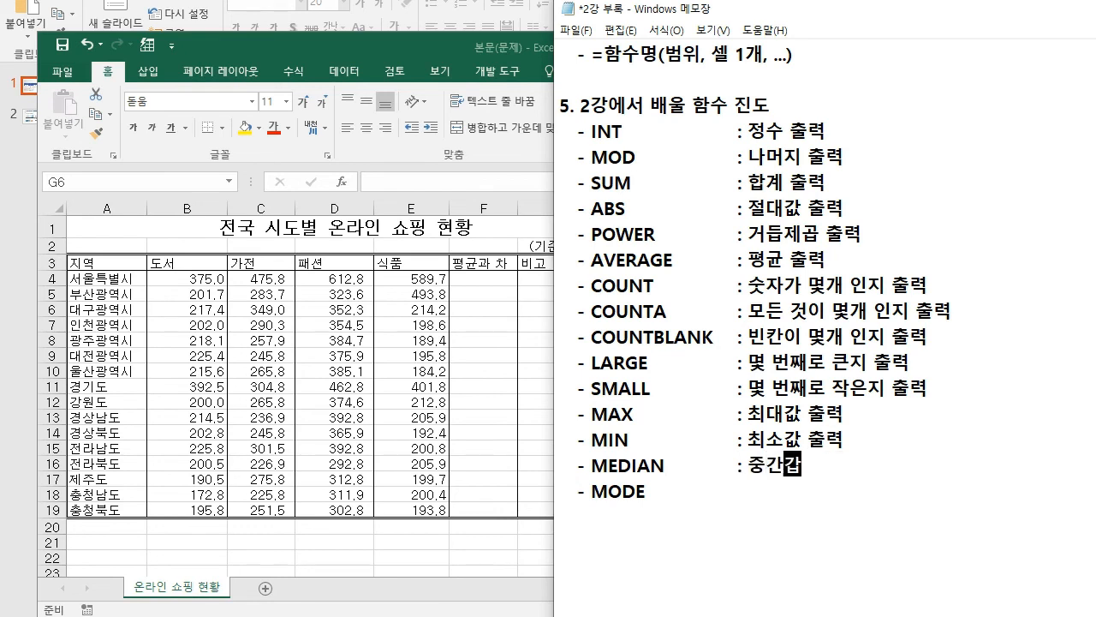
text( 추ㄹ력)
Step: Add the aligned description ": 최빈값 출력" after MODE, the last function in the list
key(Down)
key(Tab)
key(Tab)
text(: 최빈값 출력)
key(Return)
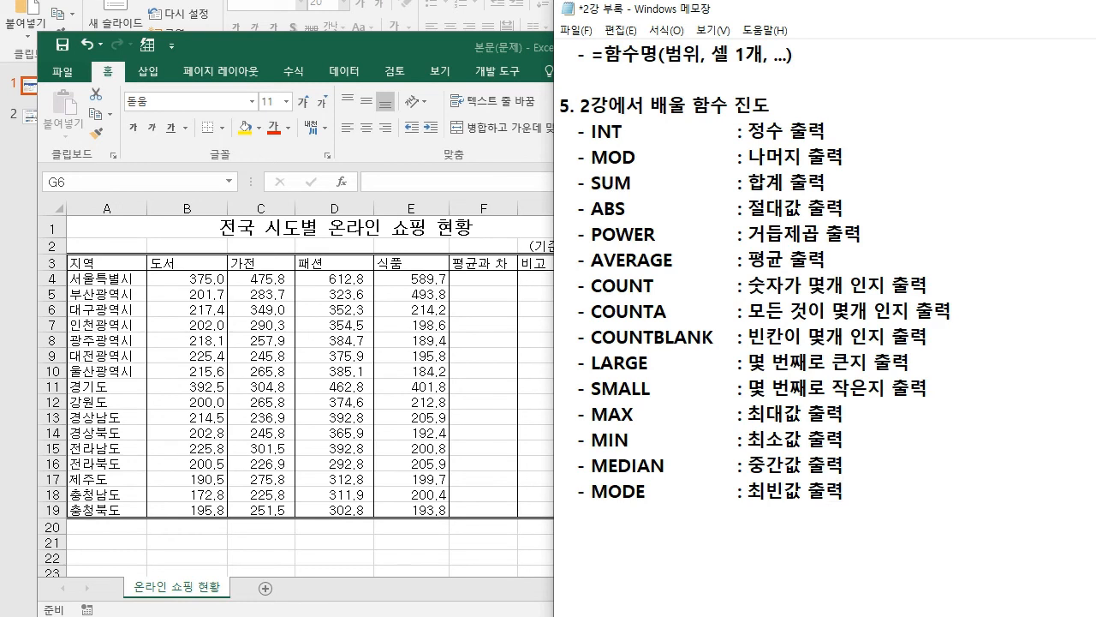
Step: Reposition the Notepad window to show more of it, and add the syntax "=INT(숫자)" after the INT description
drag(813, 9, 541, 5)
key(Up)
key(Up)
key(Up)
key(Up)
key(Up)
key(Up)
key(Up)
key(Up)
key(Up)
key(Up)
key(Up)
key(Up)
key(Up)
key(Up)
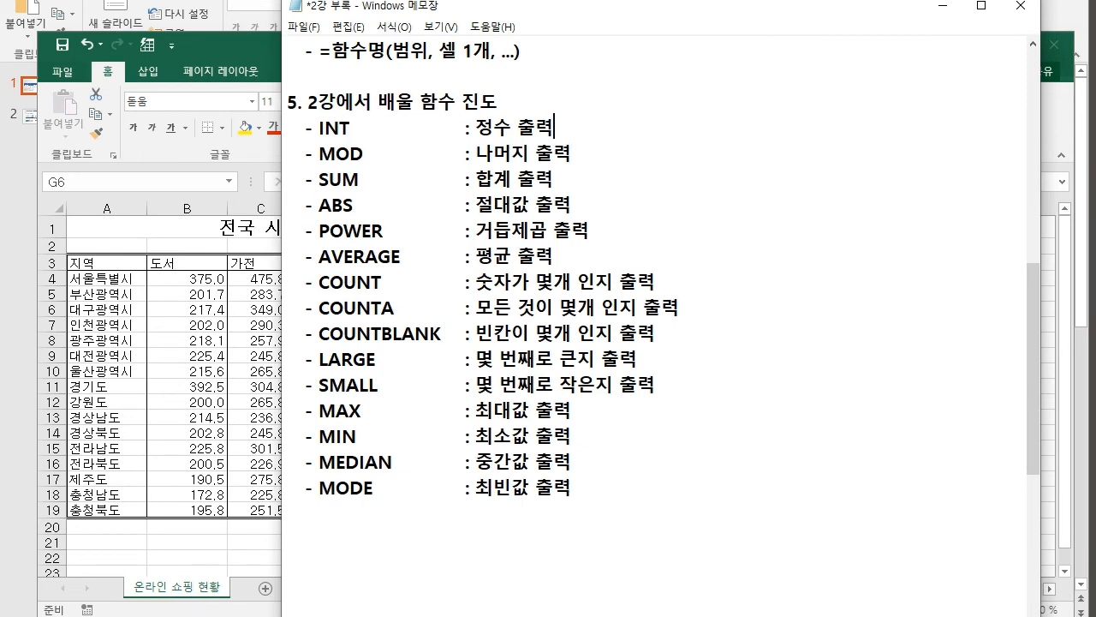
key(Tab)
key(Tab)
text(=INT(숫자))
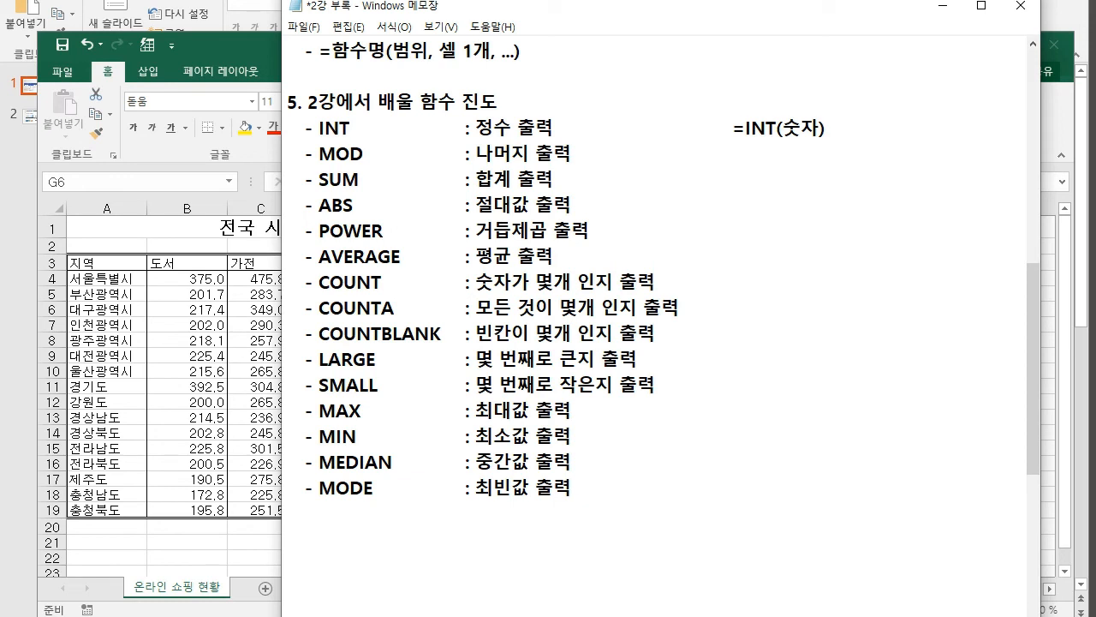
Step: Change the argument in the INT syntax to 실수
key(Left)
key(BackSpace)
key(BackSpace)
text(실수)
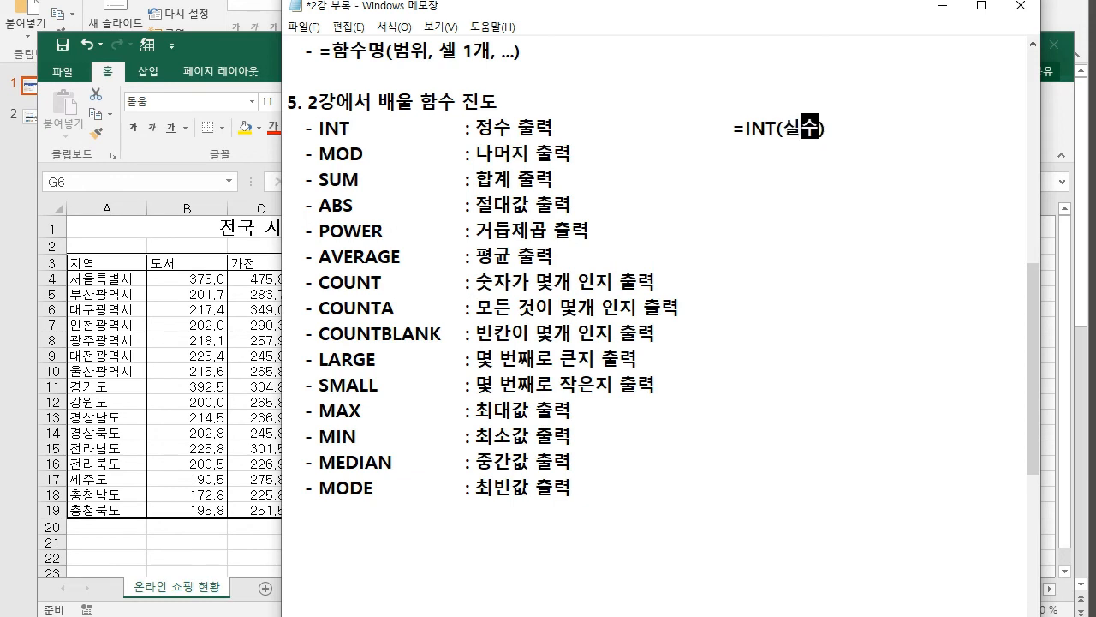
key(Right)
Step: Add the syntax "=MOD(숫자, 숫자)" after the MOD description, aligned under the INT syntax
key(Tab)
key(Tab)
text(=MOD()
key(Return)
key(BackSpace)
text(숫자, 숫자))
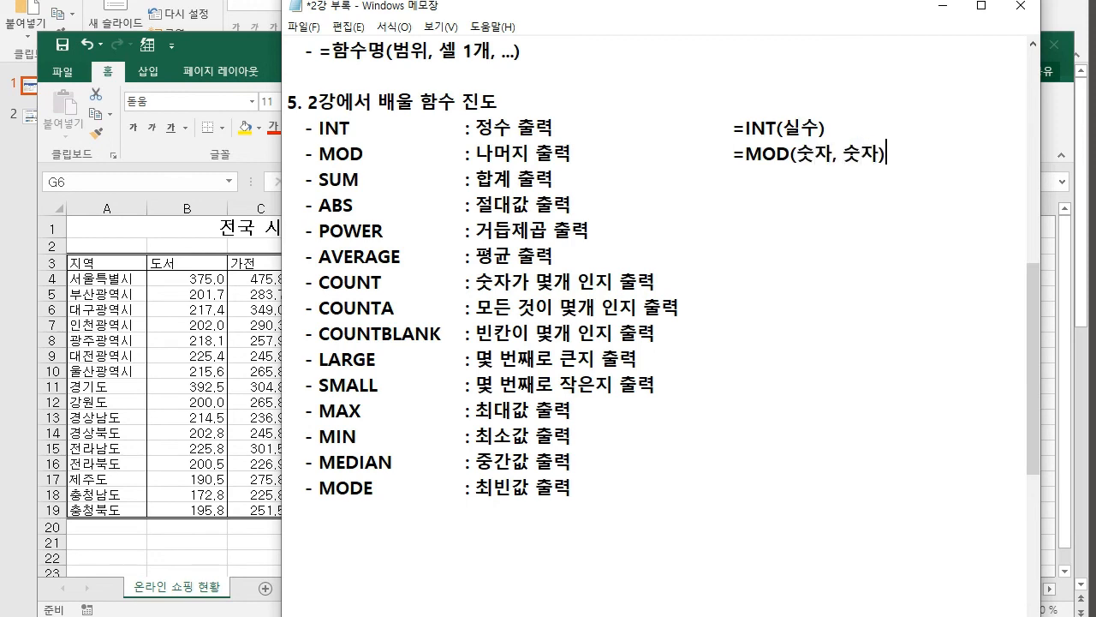
Step: Highlight the two arguments of the MOD syntax and its description to point them out
drag(797, 154, 887, 154)
drag(797, 154, 881, 154)
click(844, 155)
click(880, 154)
drag(476, 154, 572, 155)
Step: Add the syntax "=SUM(셀 OR 범위)" after the SUM description
click(555, 177)
key(Tab)
key(Tab)
text(=녀ㅡ)
key(BackSpace)
key(BackSpace)
key(Hangul)
text(SUM()
key(Hangul)
text(셀, )
text( or)
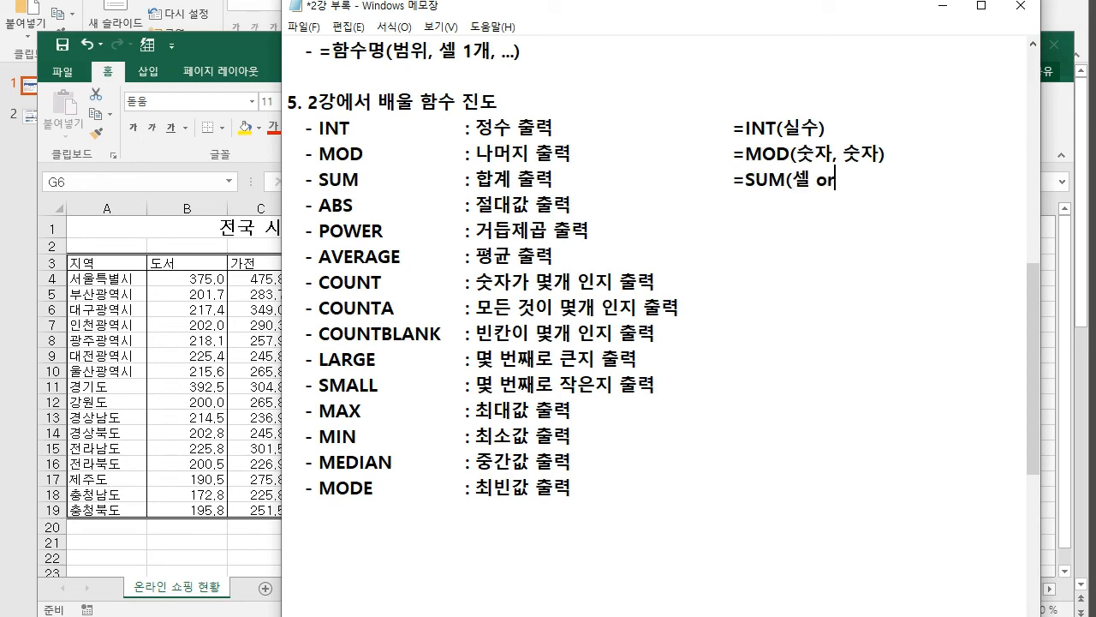
key(BackSpace)
key(BackSpace)
text(OR 범위))
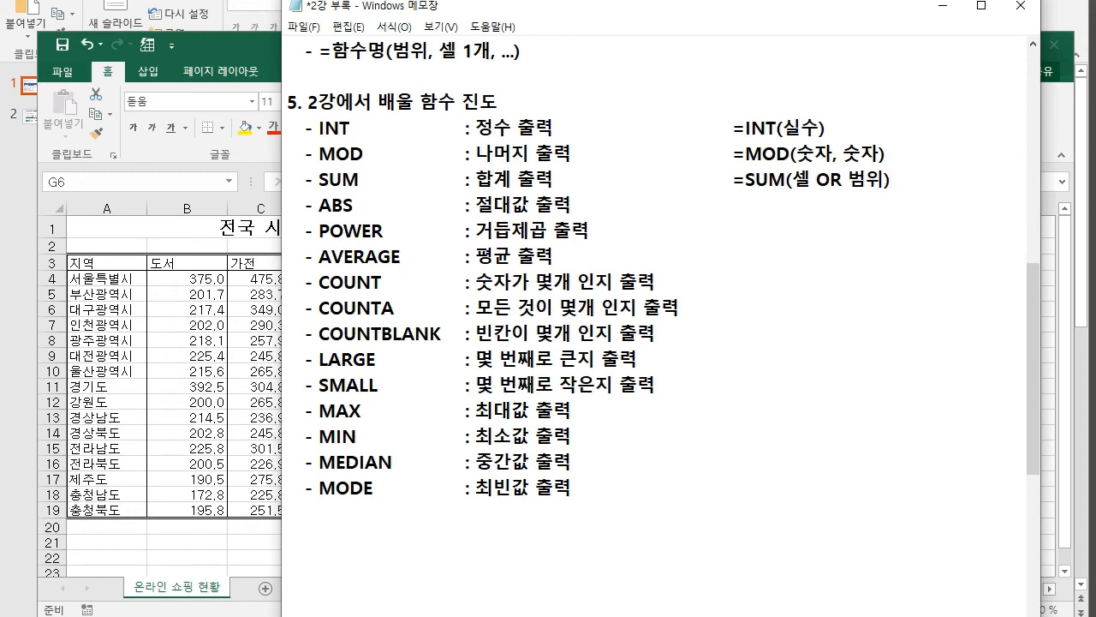
Step: Add the syntax "=ABS(셀)" after the ABS description, aligned with the syntax entries above
key(Tab)
key(Tab)
text(=)
key(BackSpace)
text(ab)
key(BackSpace)
key(BackSpace)
text(뮨)
key(BackSpace)
text(ABS()
click(353, 206)
click(572, 205)
click(787, 205)
text(셀))
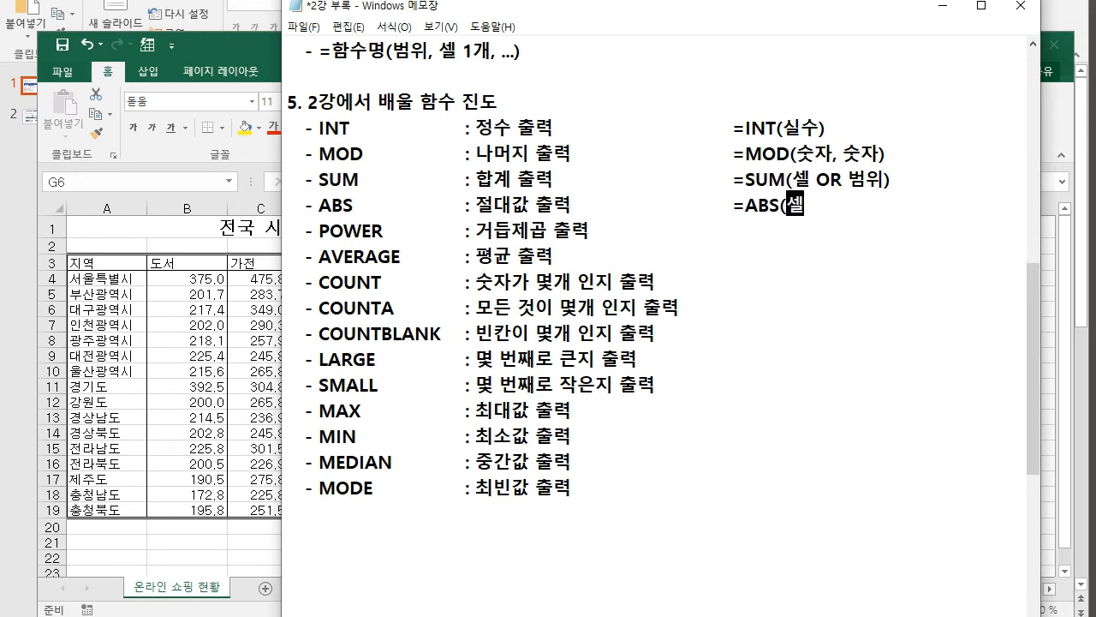
Step: Replace the argument in the ABS syntax with 숫자
key(BackSpace)
key(BackSpace)
key(BackSpace)
text((숫자))
Step: Replace "셀 OR 범위" in the SUM syntax with 숫자
click(891, 179)
drag(885, 179, 812, 179)
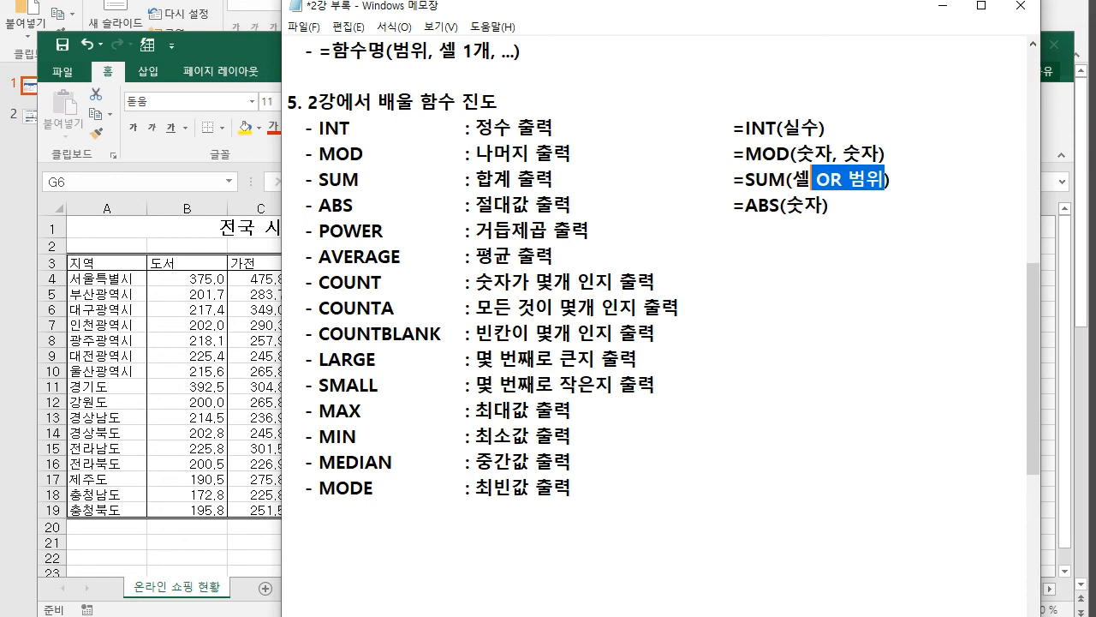
key(shift+Left)
text(숫자)
Step: Add the syntax "=POWER(숫자, 숫자)" after the POWER description and highlight its arguments
key(Down)
key(Down)
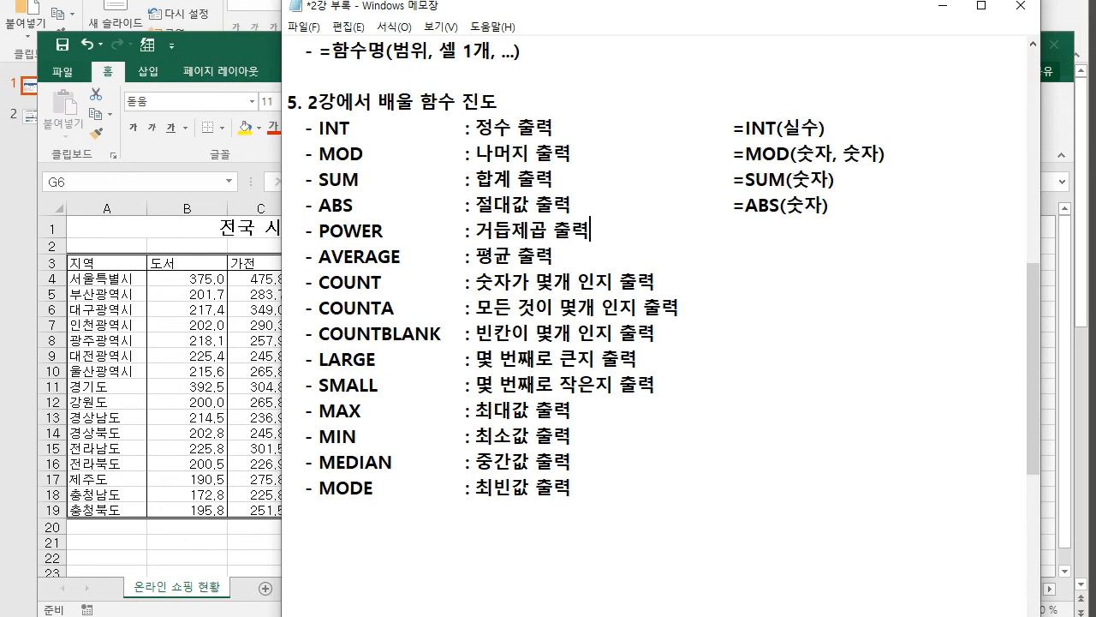
key(Tab)
text(=)
key(BackSpace)
text(po)
key(BackSpace)
key(BackSpace)
text(POWER(숫자, )
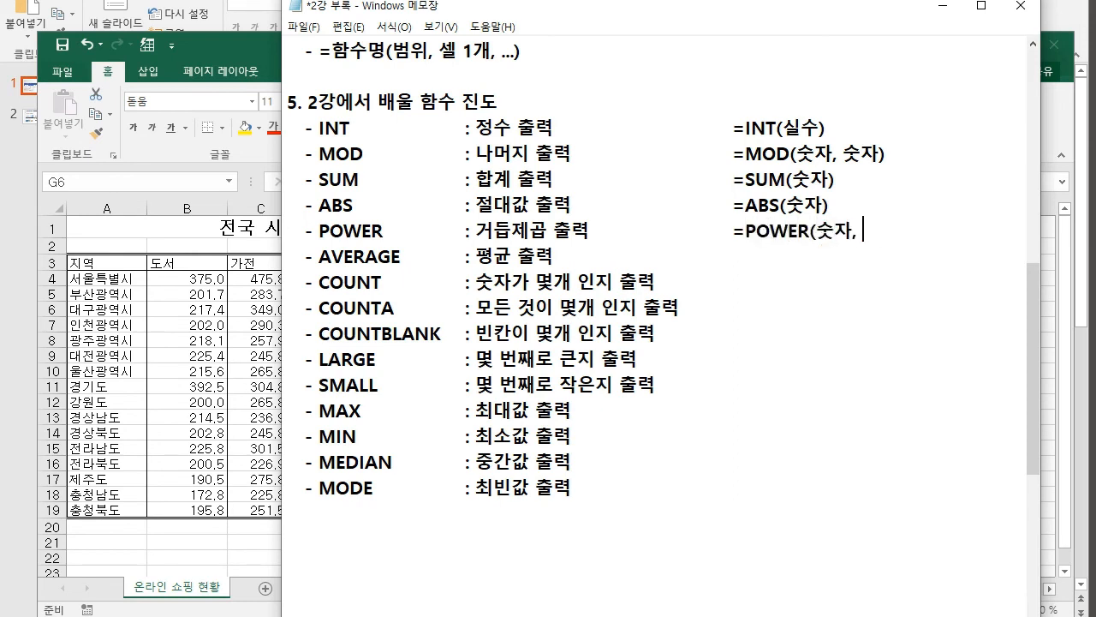
text(숫자))
drag(815, 230, 907, 229)
click(656, 281)
Step: Add the syntax "=AVERAGE(숫자)" after the AVERAGE description, aligned with the entries above
click(555, 256)
key(Tab)
key(Tab)
key(Tab)
text(=AVERAGE)
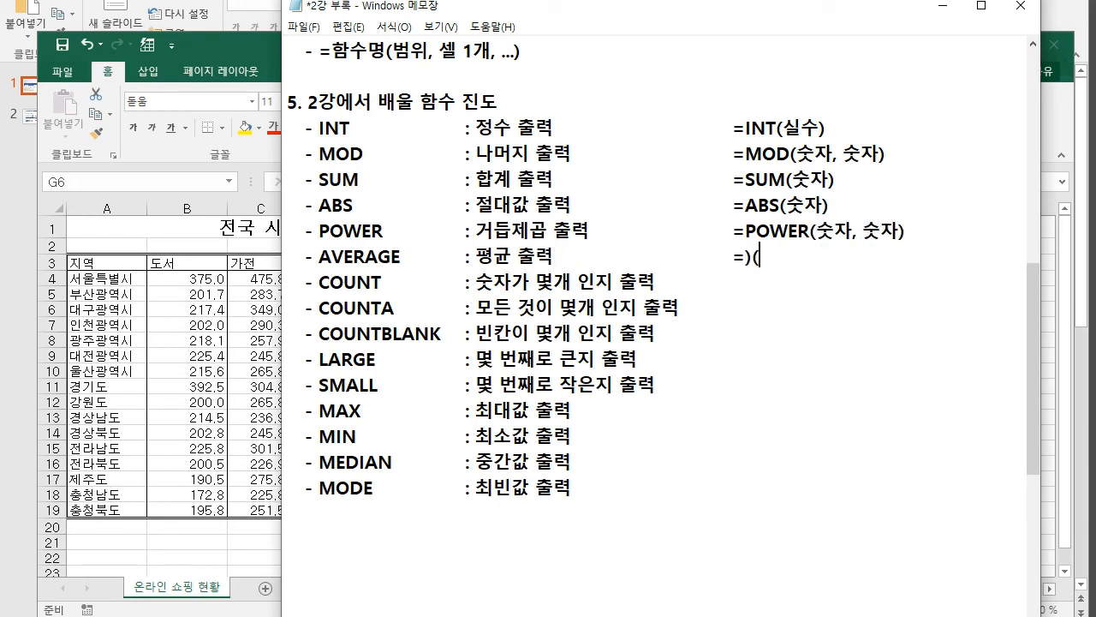
text((숫ㅈ)
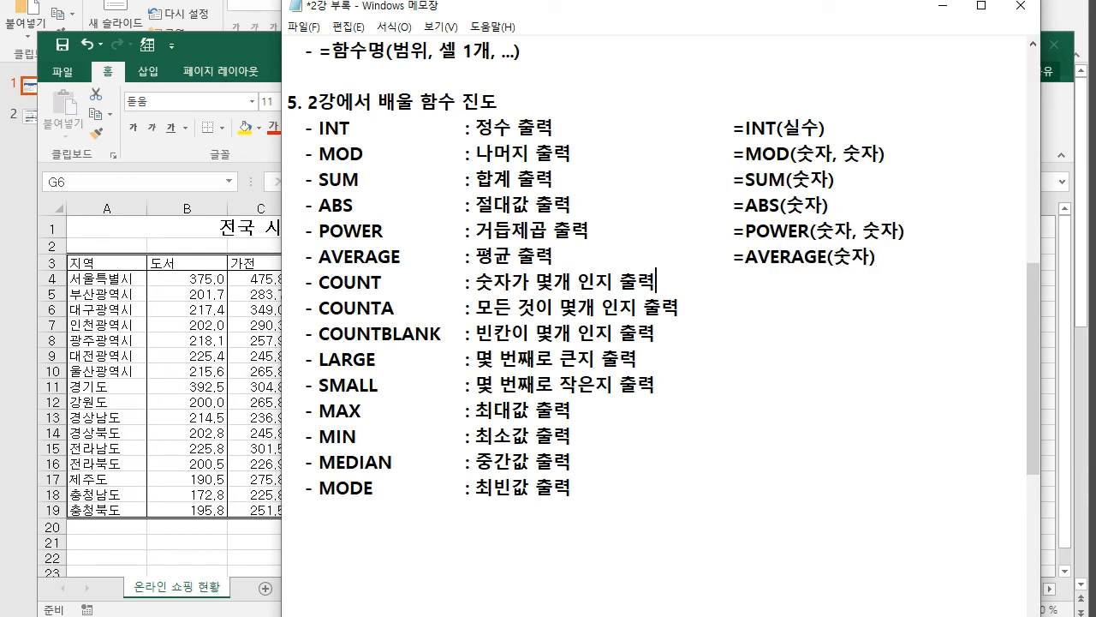
Step: Add the syntax "=COUNT(범위)" after the COUNT description
text(=d)
key(BackSpace)
key(Hangul)
text(COUNT)
text((ㅂ)
key(BackSpace)
text(범ㅇㅟ))
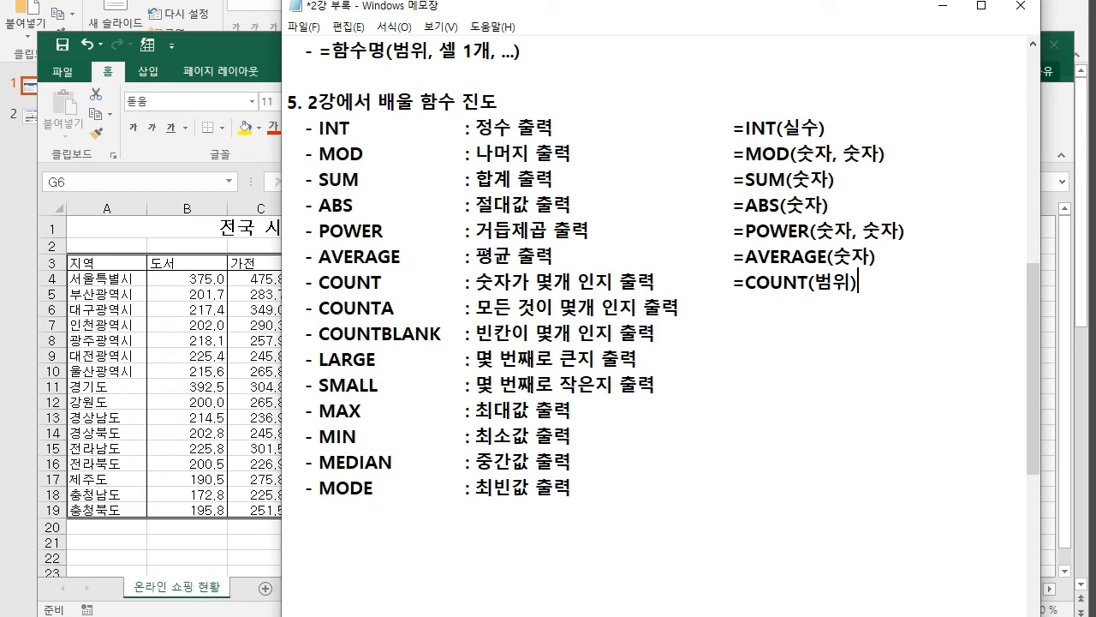
Step: Append the note "-> 숫자 몇개!" to the COUNT syntax
text( = ㅅ)
key(BackSpace)
key(BackSpace)
key(BackSpace)
text(-> 숫자 몇개!)
key(BackSpace)
key(BackSpace)
Step: Add "=COUNTA(범위) -> 전체 몇개!" after the COUNTA description
key(Tab)
text(=COUNTA()
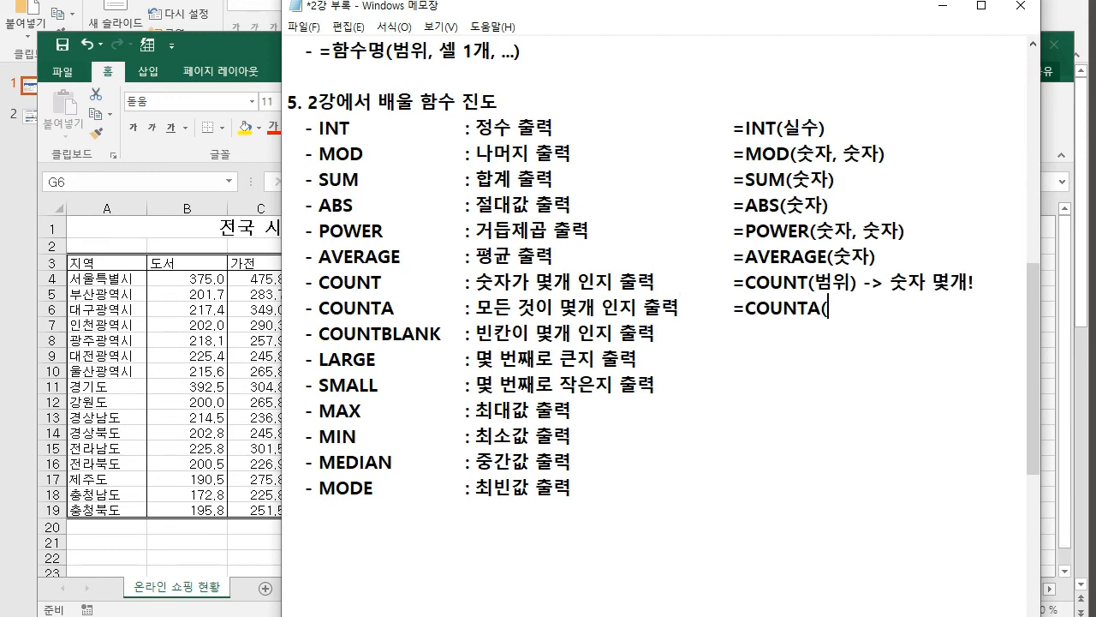
text(범위) -> 전체 몇개!)
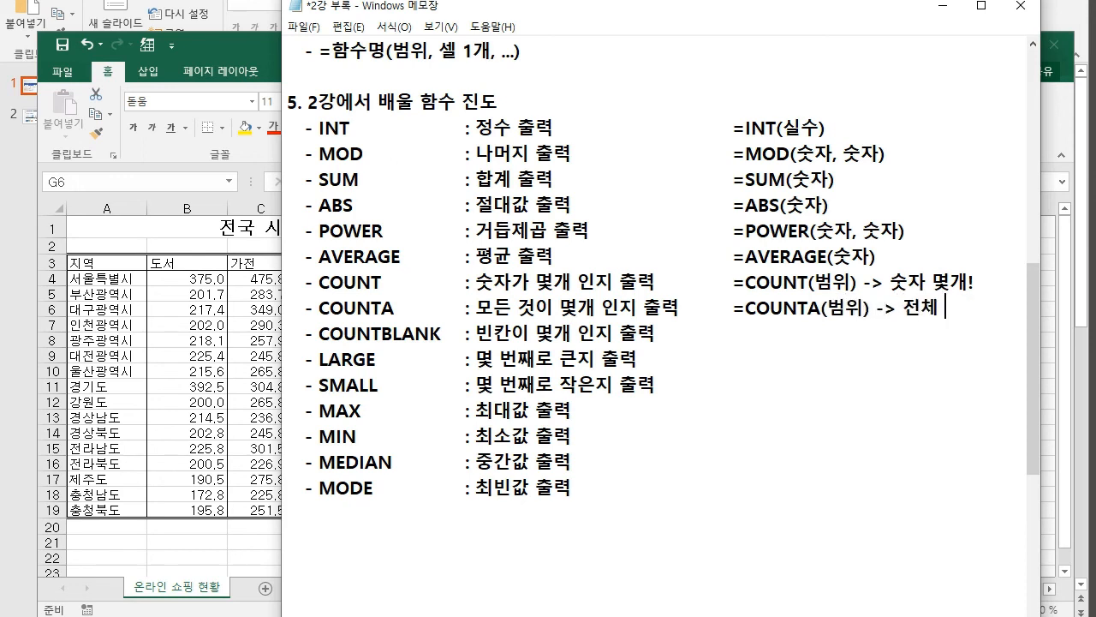
key(Return)
key(BackSpace)
Step: Add "=COUNTBLANK(범위) -> 빈칸 몇개!" after the COUNTBLANK description and widen the Notepad window to fit the line
key(Down)
key(Tab)
key(Tab)
key(BackSpace)
text(=COUNTBLANK(범위) -> 빈칸 )
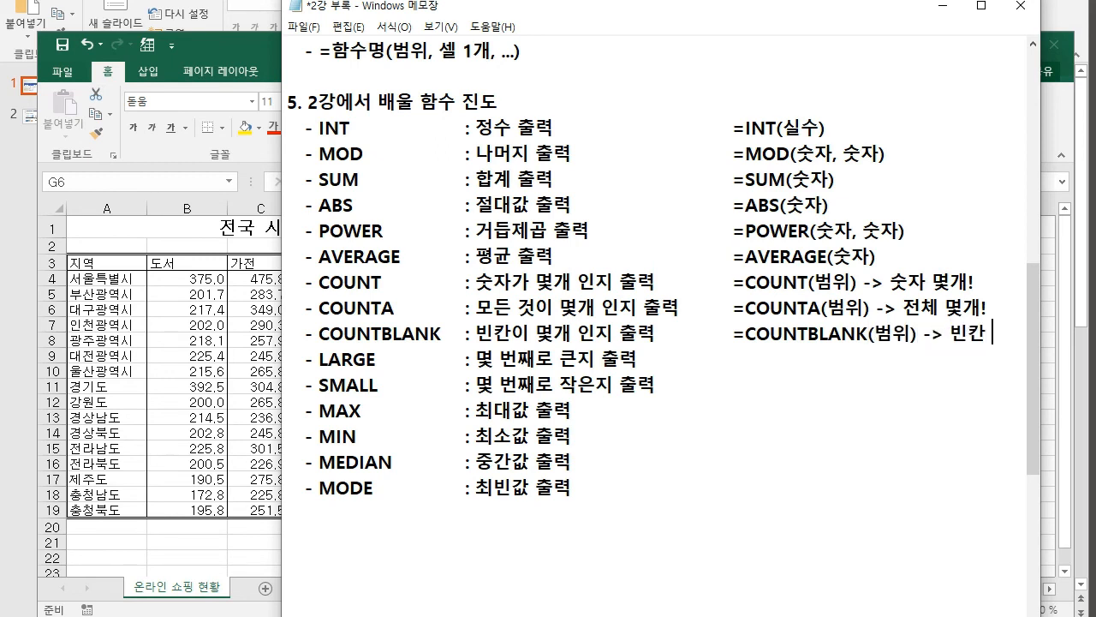
text(몇개)
key(Left)
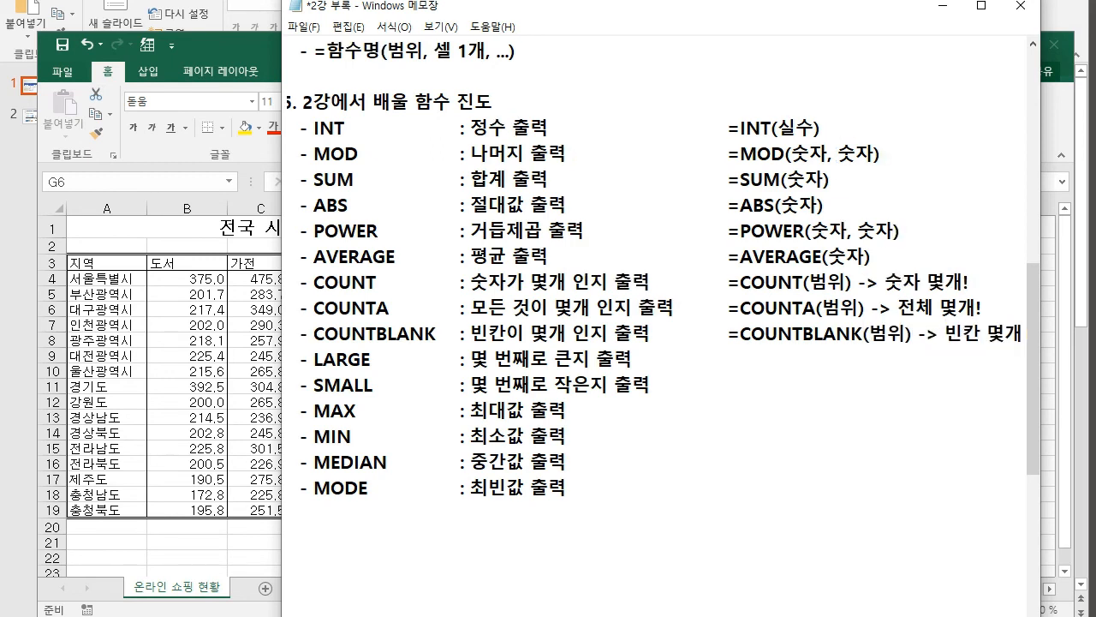
drag(1040, 343, 1079, 343)
key(Right)
text(!)
Step: Add the syntax "=LARGE(범위, 숫자)" after the LARGE description
click(639, 358)
key(Tab)
text(=)
text(LARGE)
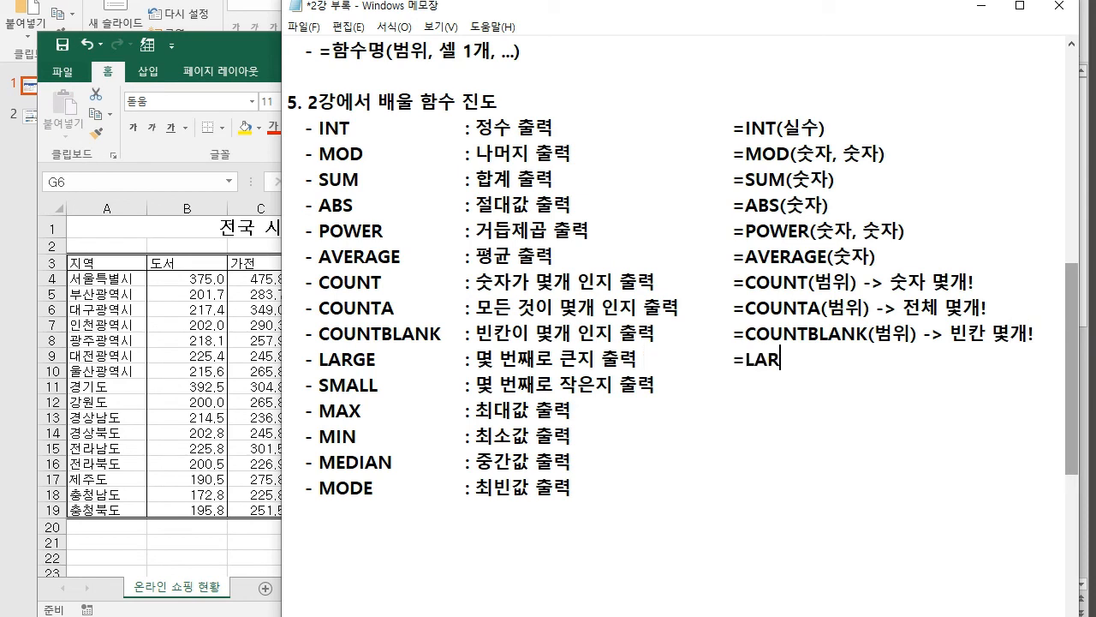
text((범위, 숫자))
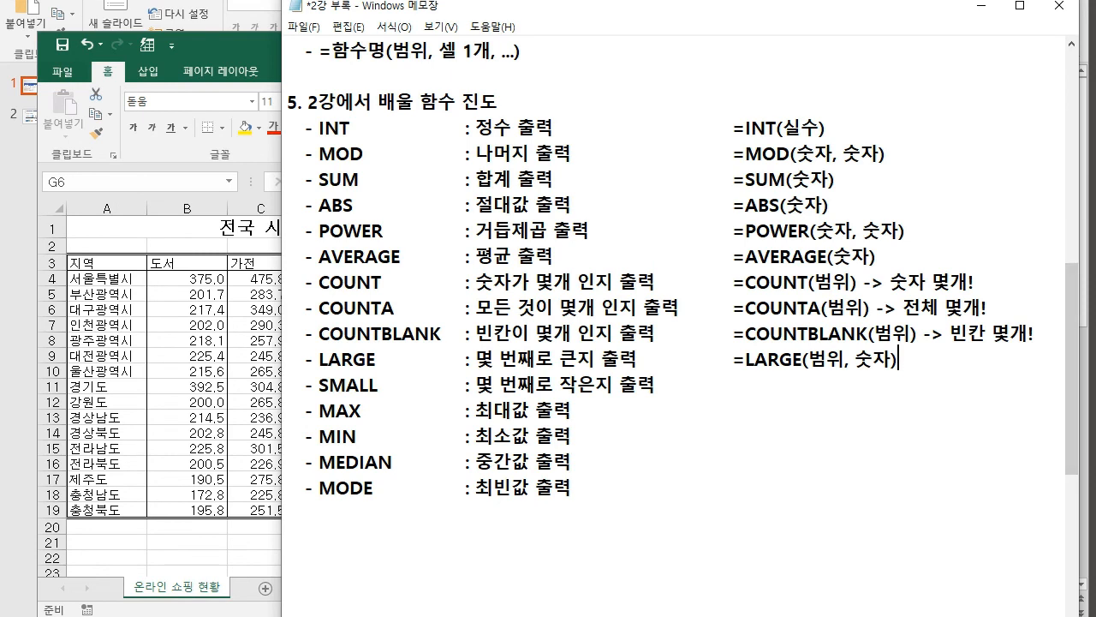
Step: Move back to the 범위 argument of the LARGE syntax, switch to Excel and select the range B4:E19 as an example
key(Left)
key(Left)
key(Left)
key(Left)
key(Left)
key(Left)
key(shift+Left)
key(alt+Tab)
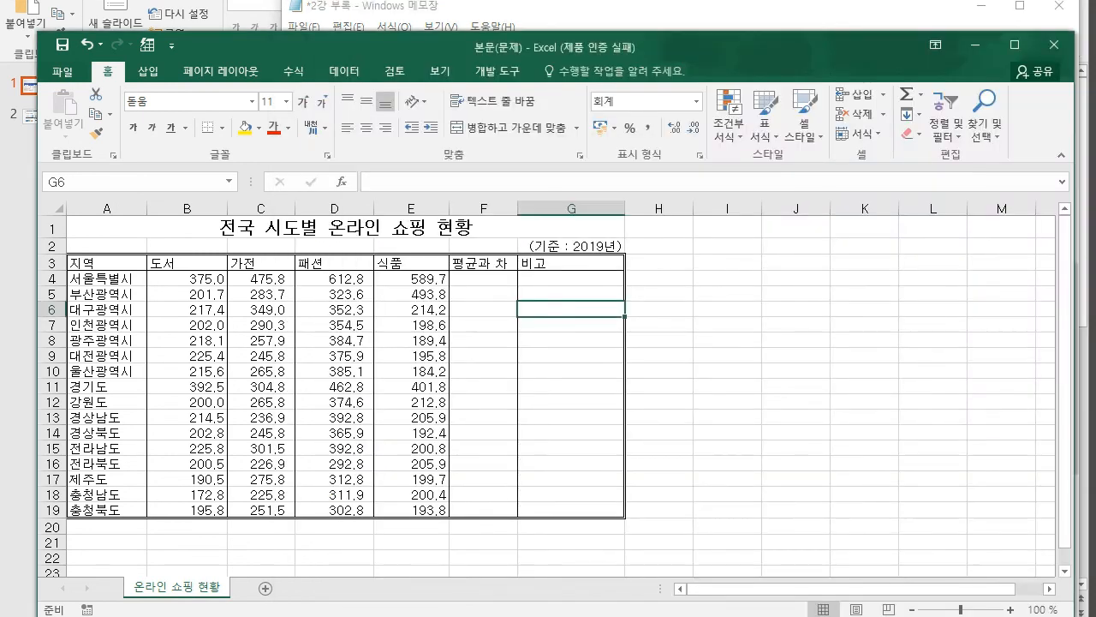
drag(187, 278, 411, 510)
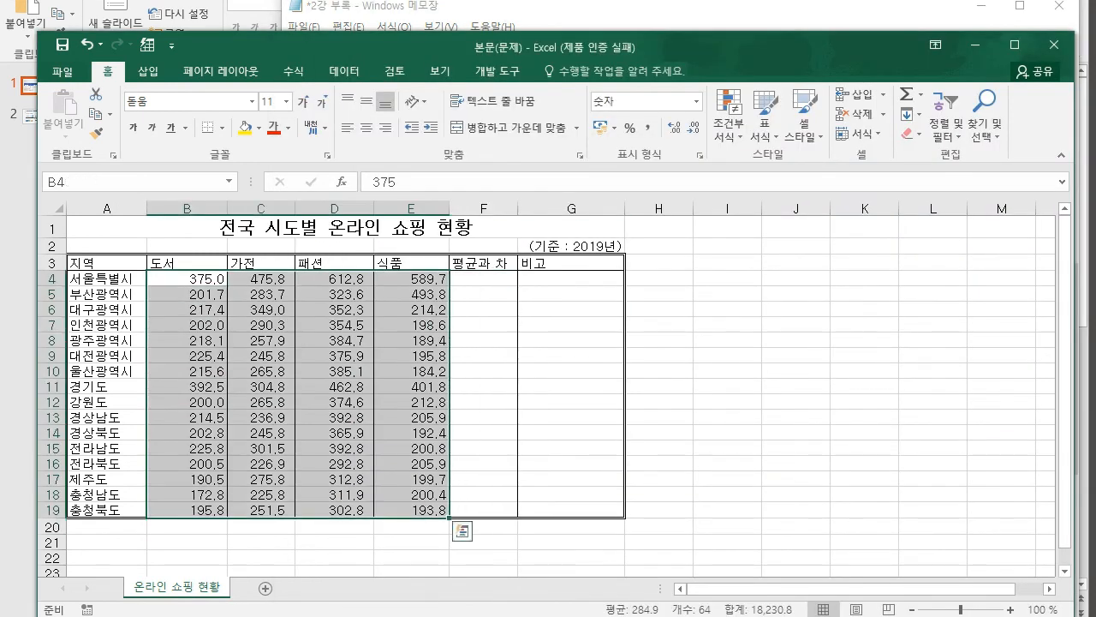
Step: Switch back to Notepad and highlight the 숫자 and 범위 arguments of the LARGE syntax in turn
key(alt+Tab)
key(Right)
key(Right)
key(Right)
key(Right)
key(shift+Right)
key(shift+Right)
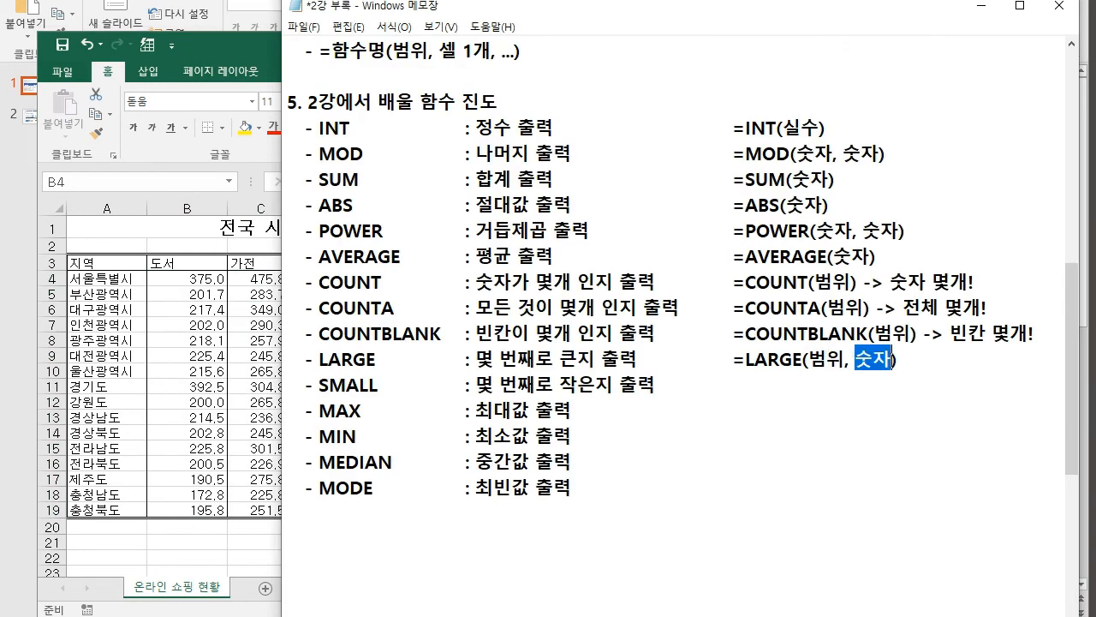
key(Left)
key(shift+Right)
key(shift+Right)
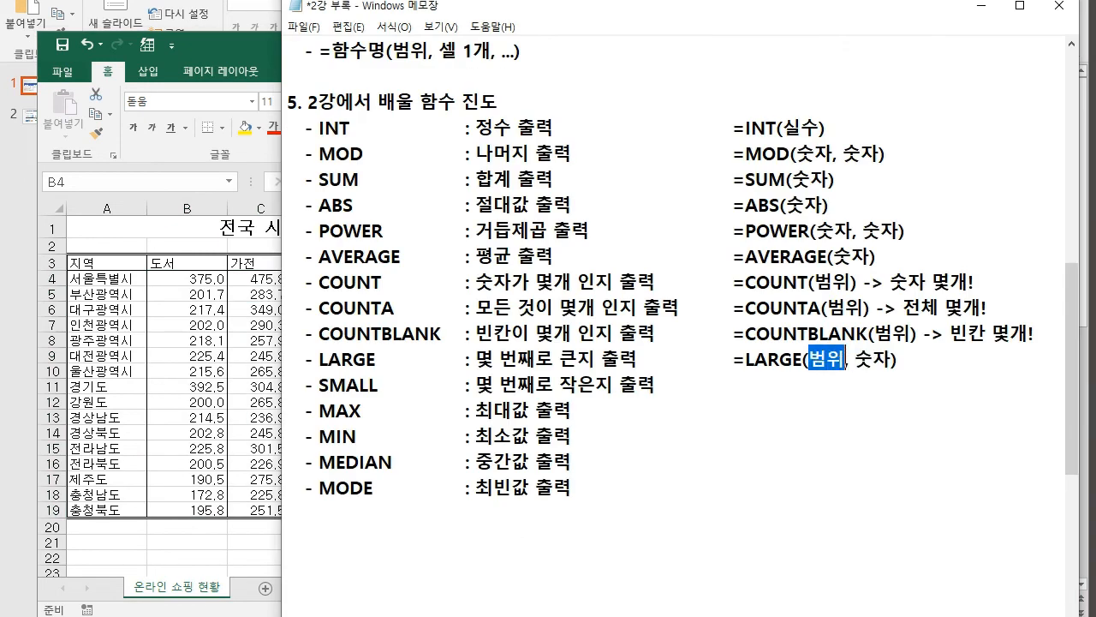
key(Right)
key(Right)
key(Right)
key(shift+Right)
key(End)
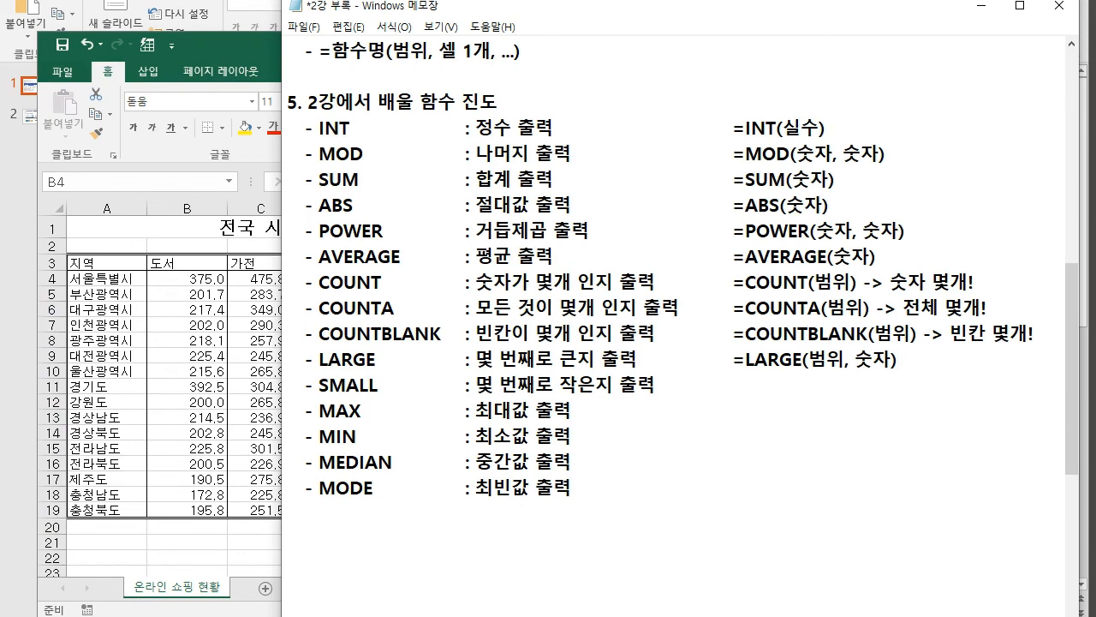
Step: Add the syntax "=SMALL(범위, 숫자)" after the SMALL description, copying the arguments from the LARGE line
click(733, 383)
text(=SMALL)
key(Up)
key(shift+End)
key(ctrl+c)
key(Down)
key(ctrl+v)
Step: Add the syntax "=MAX(범위)" after the MAX description
key(Tab)
key(Tab)
text(=MAX())
key(BackSpace)
text(범위))
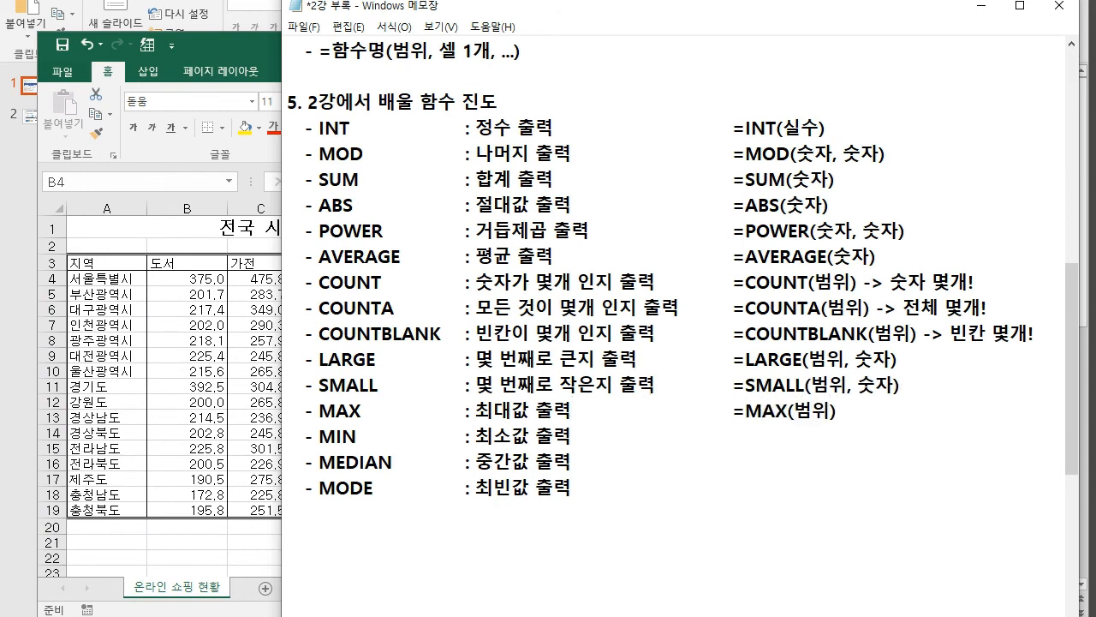
Step: Add the syntax "=MIN(범위)" after the MIN description
key(Tab)
key(Tab)
text(=MIN)
text((범)
key(BackSpace)
key(BackSpace)
text((범위)
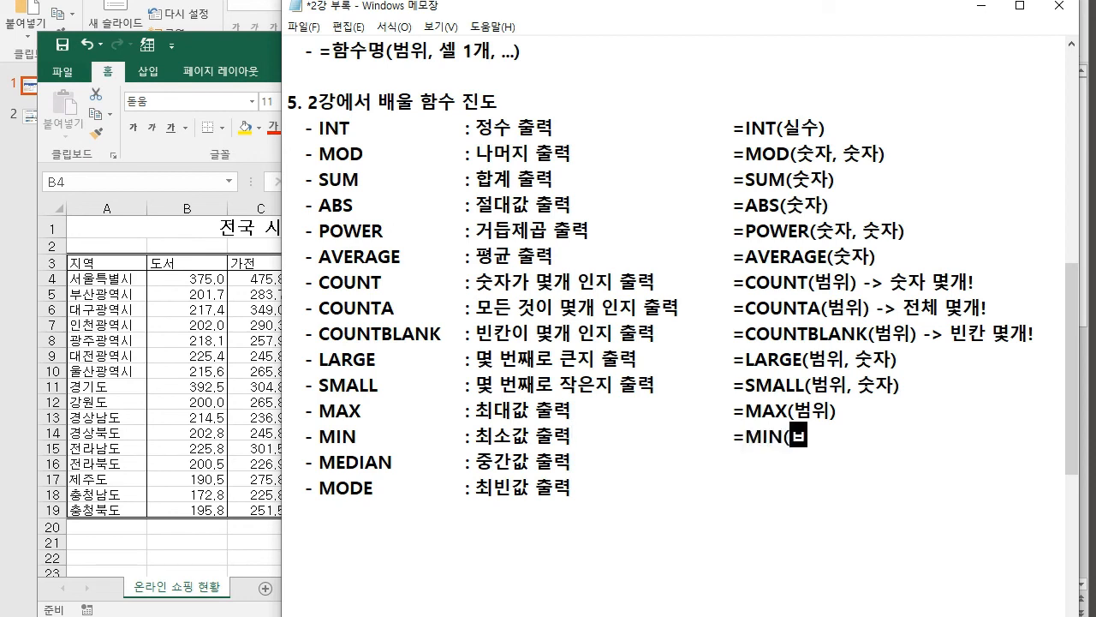
text())
Step: Add the syntax "=MEDIAN(범위)" after the MEDIAN description
click(572, 461)
key(Tab)
text(=ME)
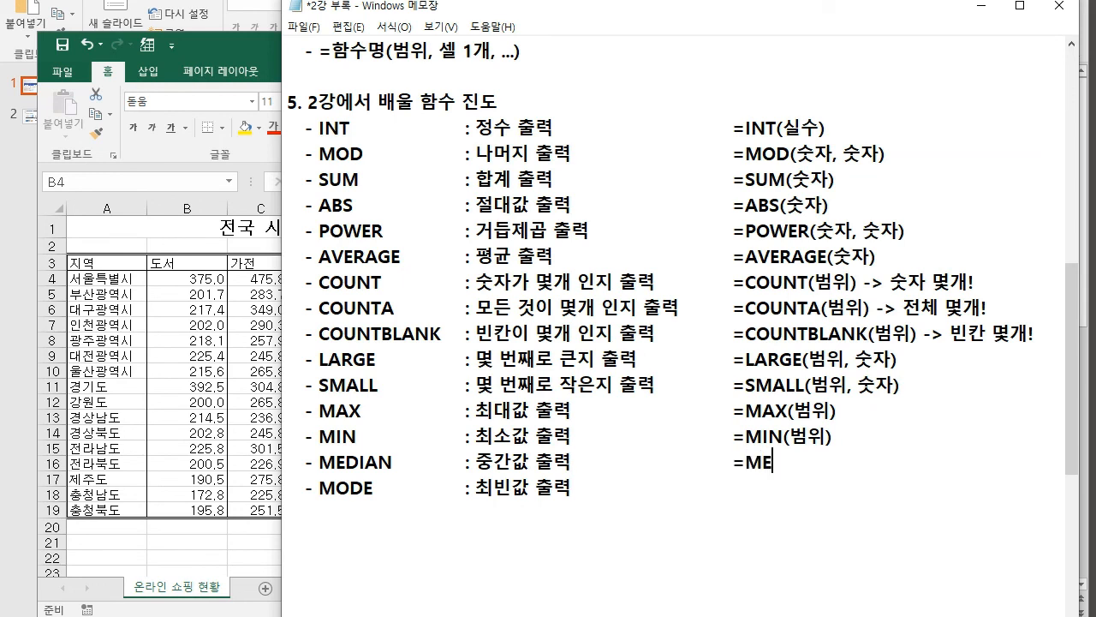
text(DIAN(버범위))
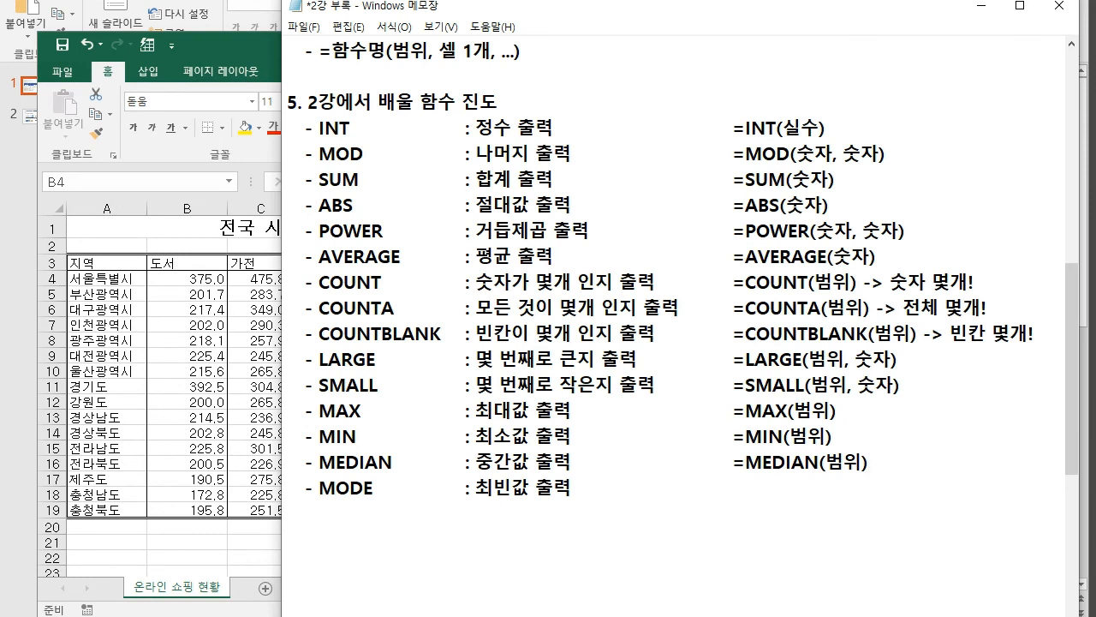
Step: Switch to Excel and illustrate the median by selecting B4:B8, its two end cells and the middle cell B6
key(alt+Tab)
drag(189, 279, 189, 340)
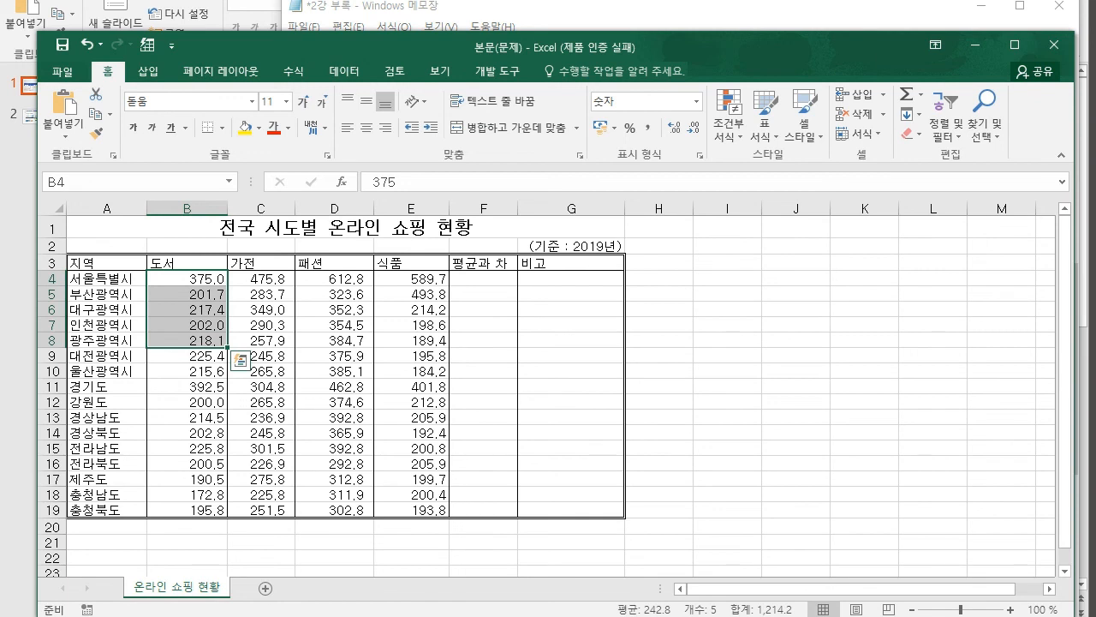
ctrl+click(189, 278)
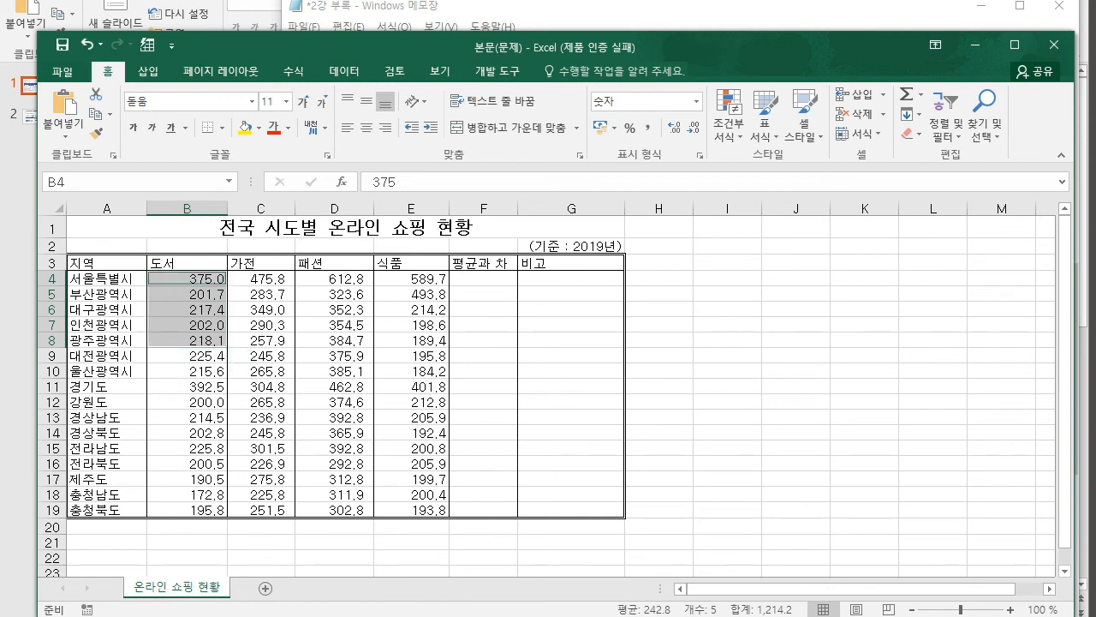
ctrl+click(188, 340)
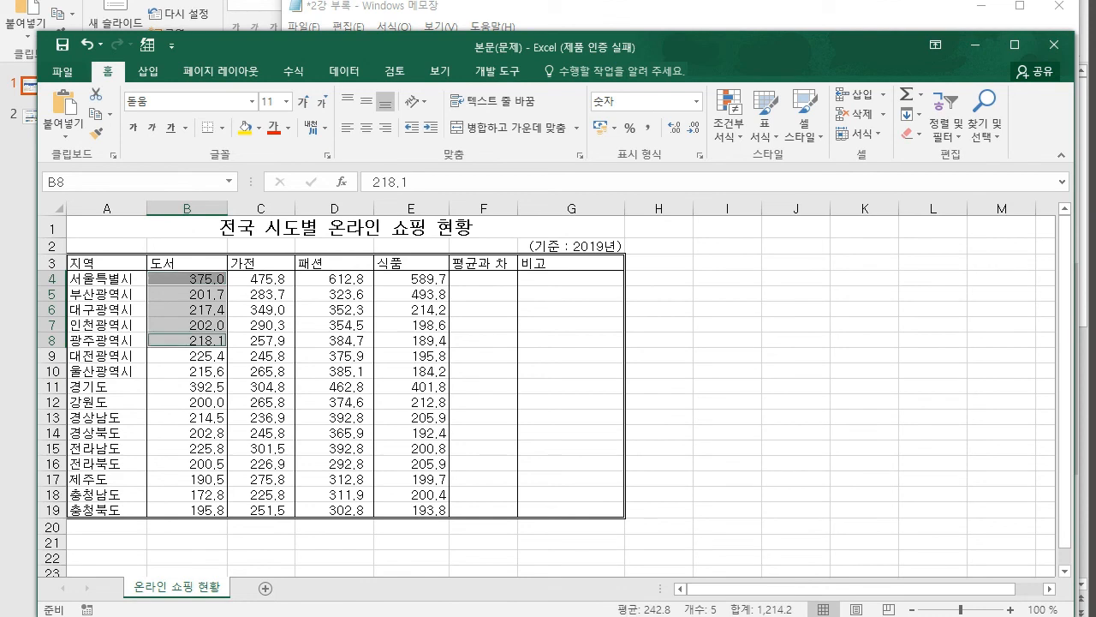
ctrl+click(189, 309)
click(188, 309)
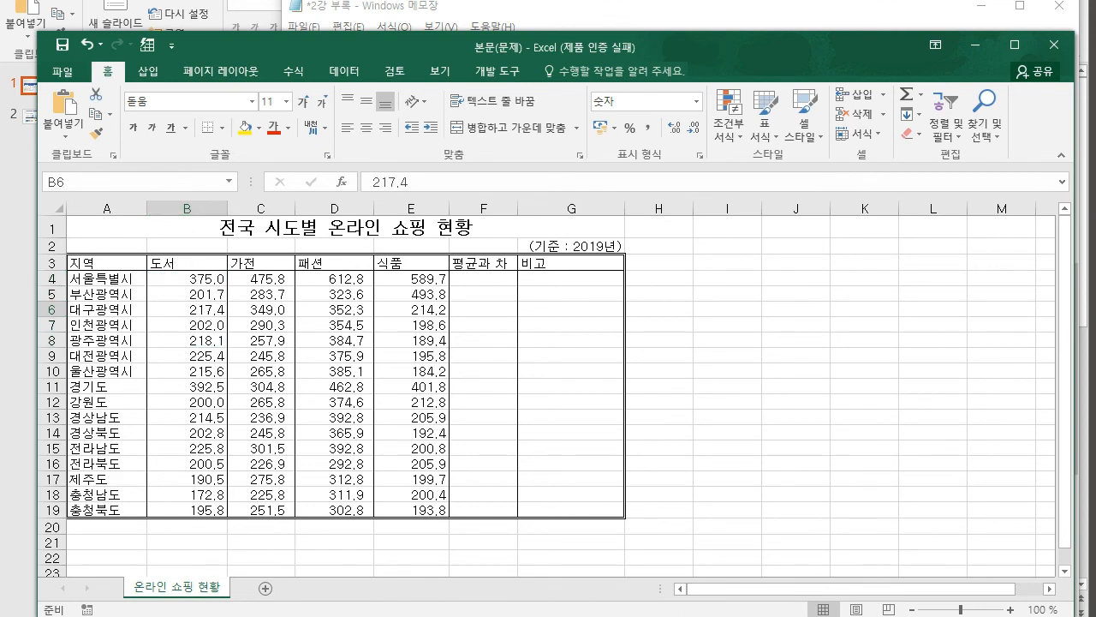
Step: Switch back to Notepad and add the syntax "=MODE(범위)" after the MODE description
key(alt+Tab)
key(Down)
key(Tab)
text(=ㅡㅇ)
key(BackSpace)
key(BackSpace)
key(Hangul)
text(MDOIE)
key(BackSpace)
key(BackSpace)
key(BackSpace)
text(ODE()
key(Hangul)
text(버)
key(BackSpace)
key(BackSpace)
key(BackSpace)
text(범위))
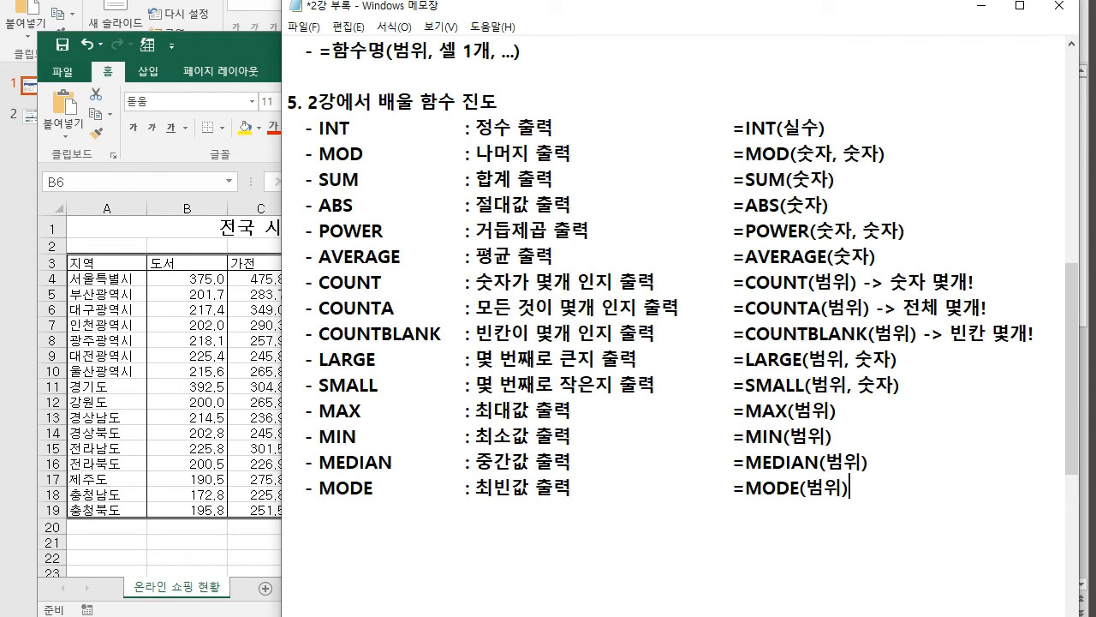
Step: Highlight the heading "2강에서 배울 함수 진도" and the complete function list below it
drag(308, 102, 500, 101)
click(500, 102)
drag(290, 128, 890, 512)
click(891, 512)
Step: Switch to the Excel shopping table and point out the 평균과 차 and 비고 columns by selecting F3:G19
key(alt+Tab)
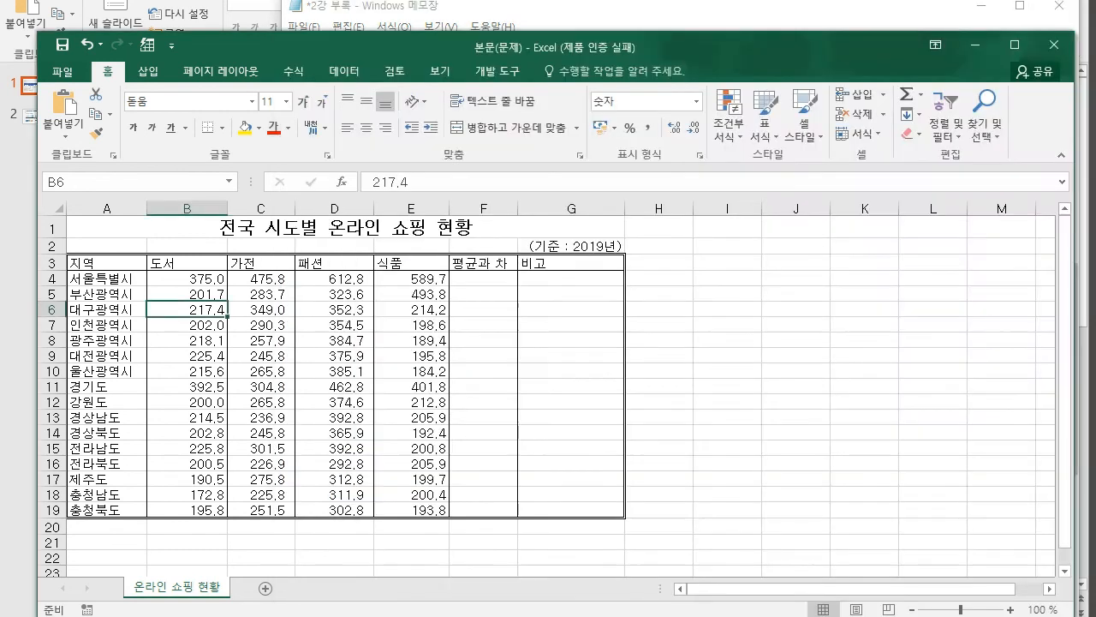
click(483, 309)
click(483, 278)
click(484, 263)
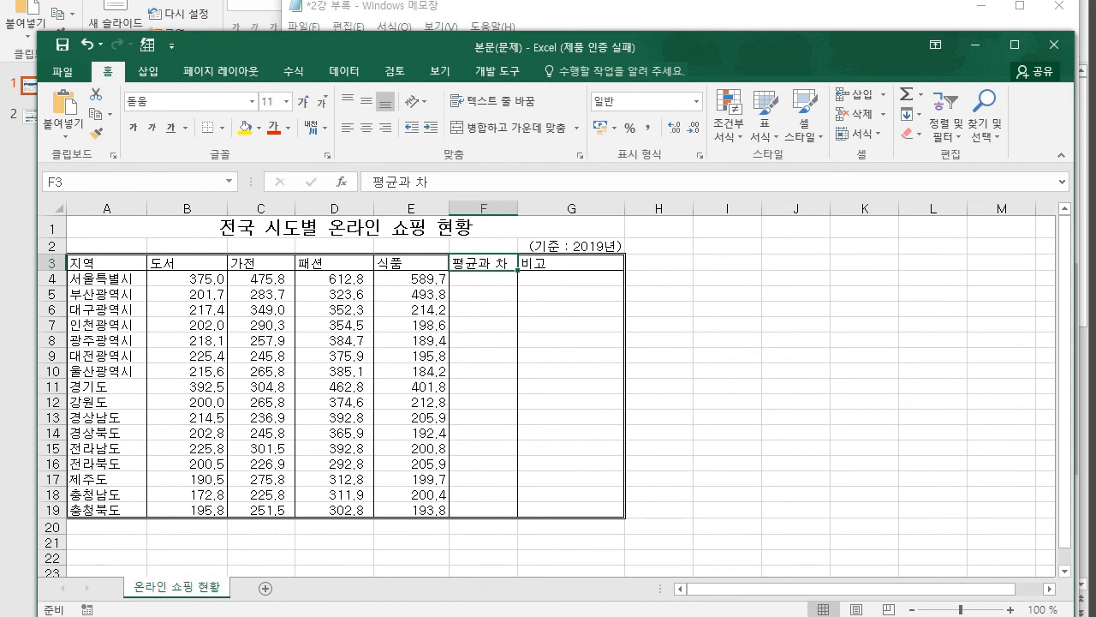
click(483, 279)
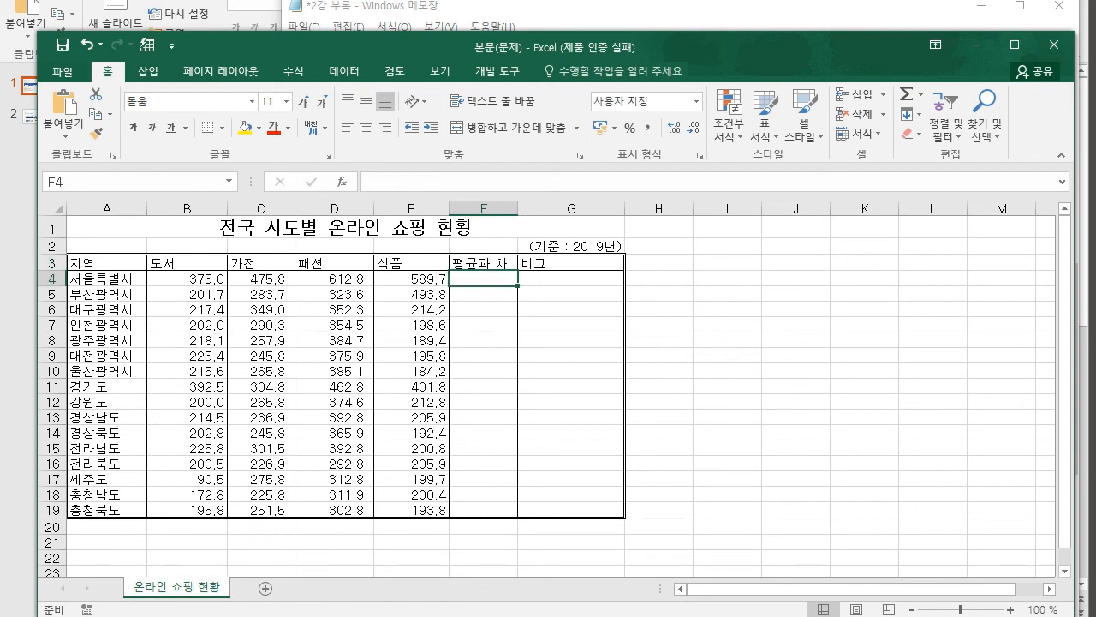
drag(483, 263, 571, 509)
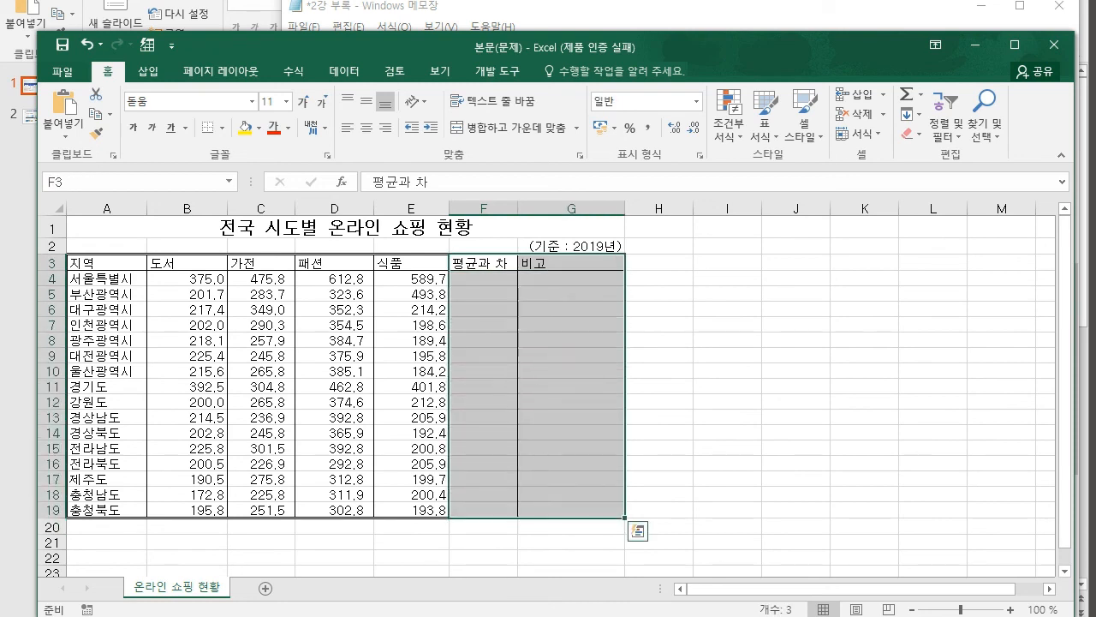
click(571, 433)
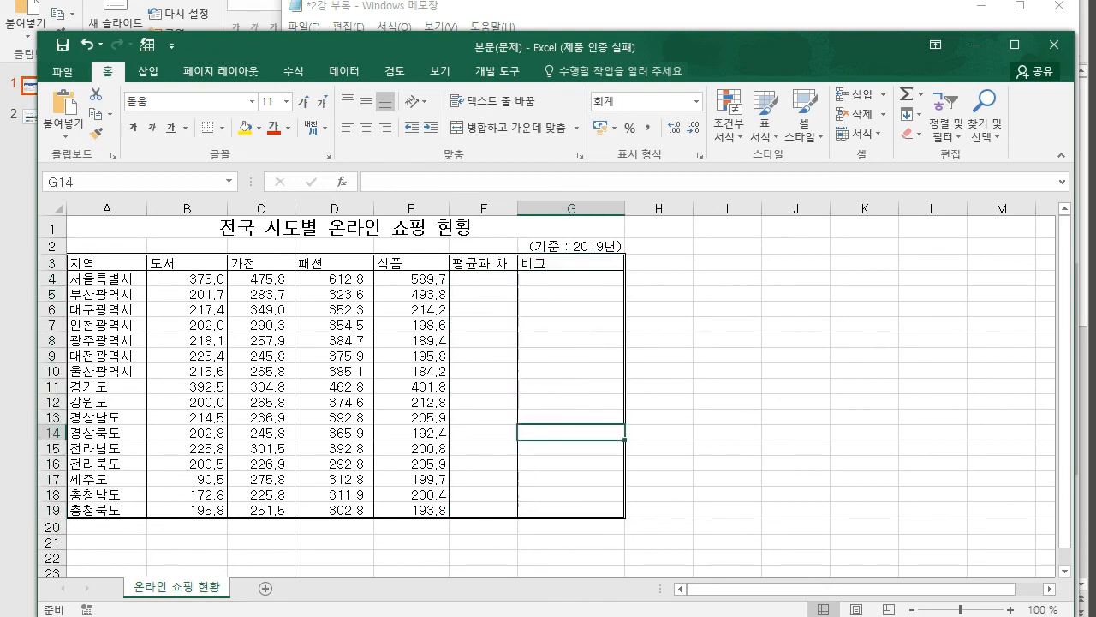
drag(483, 263, 571, 510)
click(571, 510)
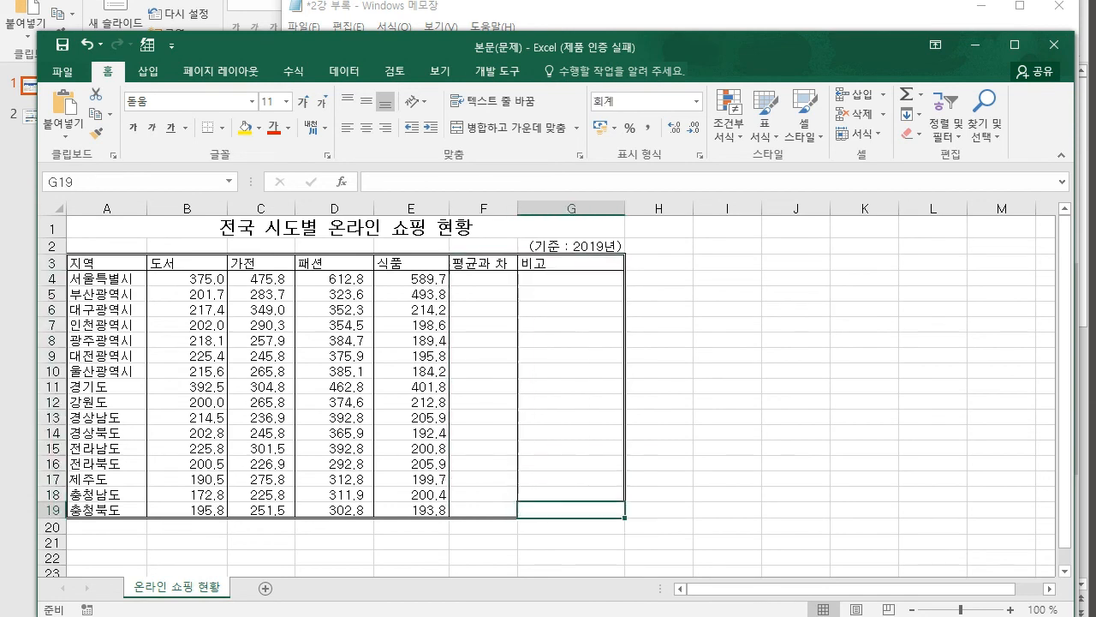
Step: Return to Notepad and highlight all of section 5, from its heading to the MODE line
key(alt+Tab)
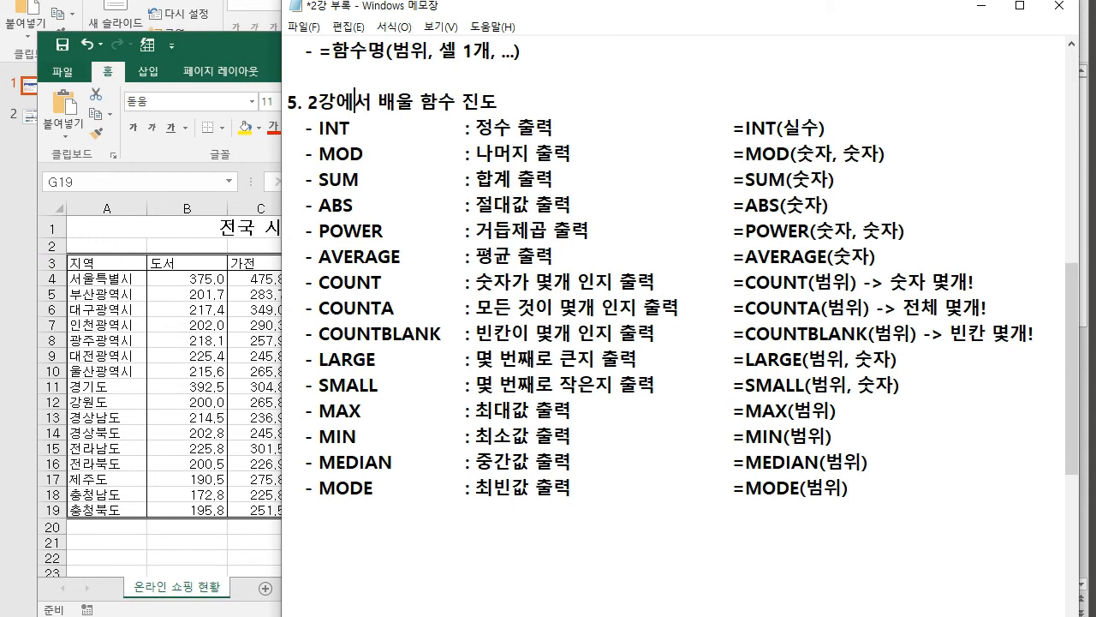
drag(288, 100, 849, 488)
click(850, 488)
Step: Switch to Excel, create a new blank workbook, move its window over the old one and select cell A1
key(alt+Tab)
key(ctrl+n)
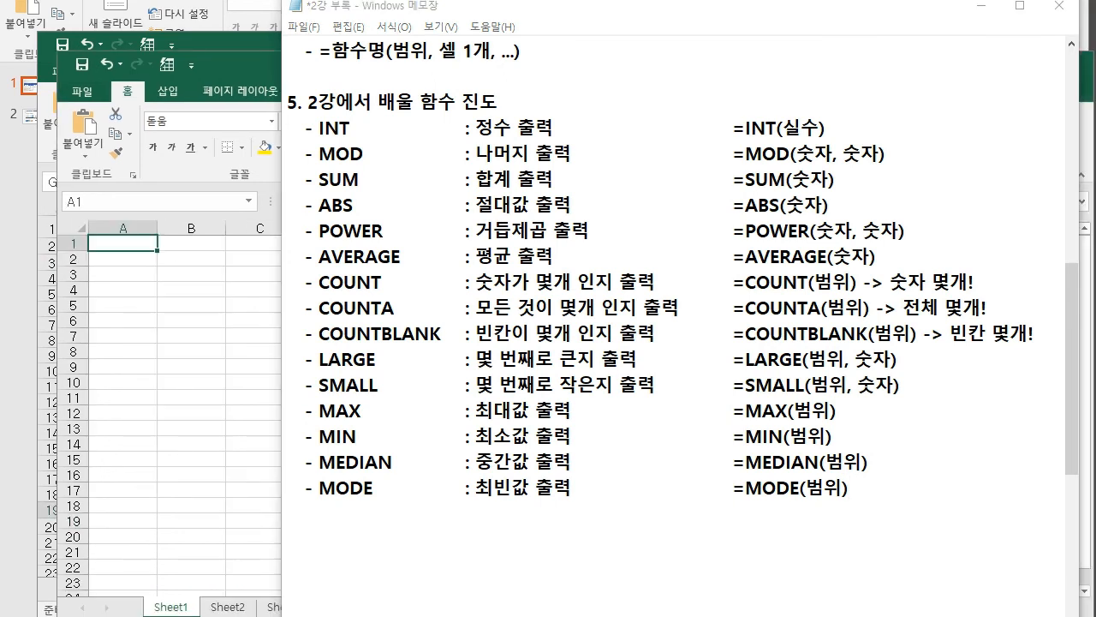
drag(257, 64, 235, 40)
click(305, 297)
click(100, 266)
click(101, 220)
click(305, 312)
click(100, 220)
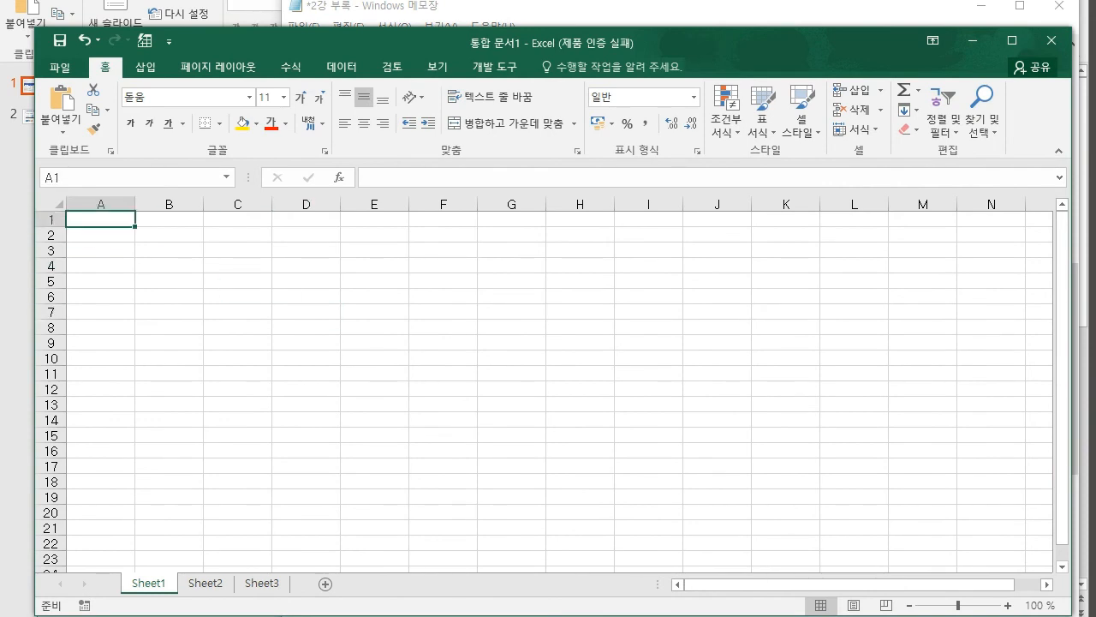
Step: Apply all borders to the range A1:D3 on Sheet1
ctrl+scroll(549, 386, up, 3)
click(221, 365)
click(220, 276)
click(121, 253)
click(121, 230)
click(320, 276)
click(120, 230)
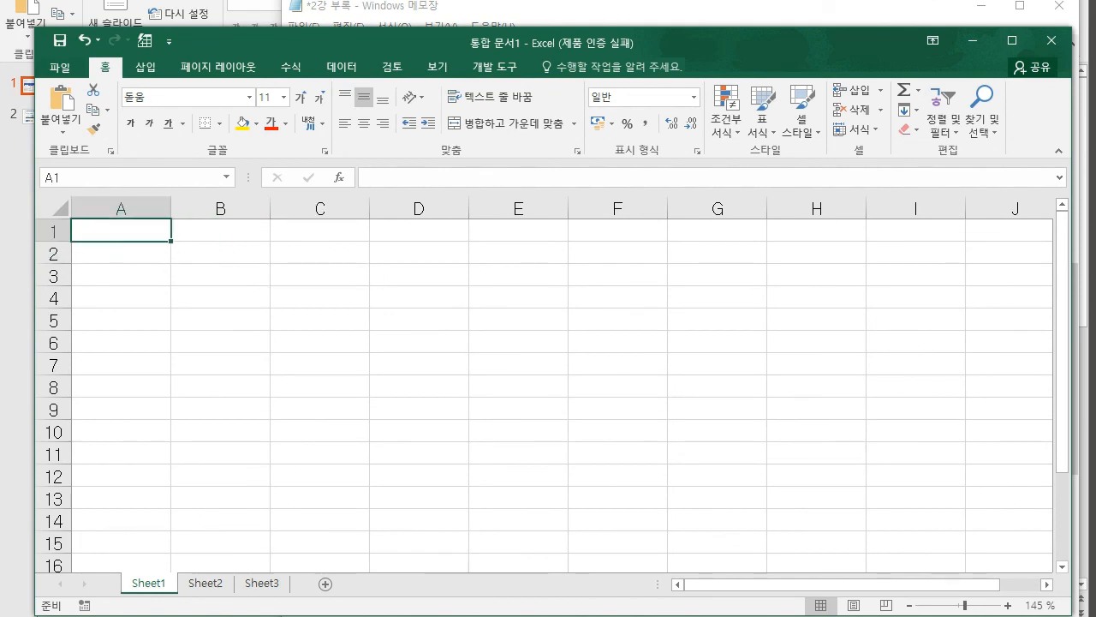
drag(120, 231, 418, 276)
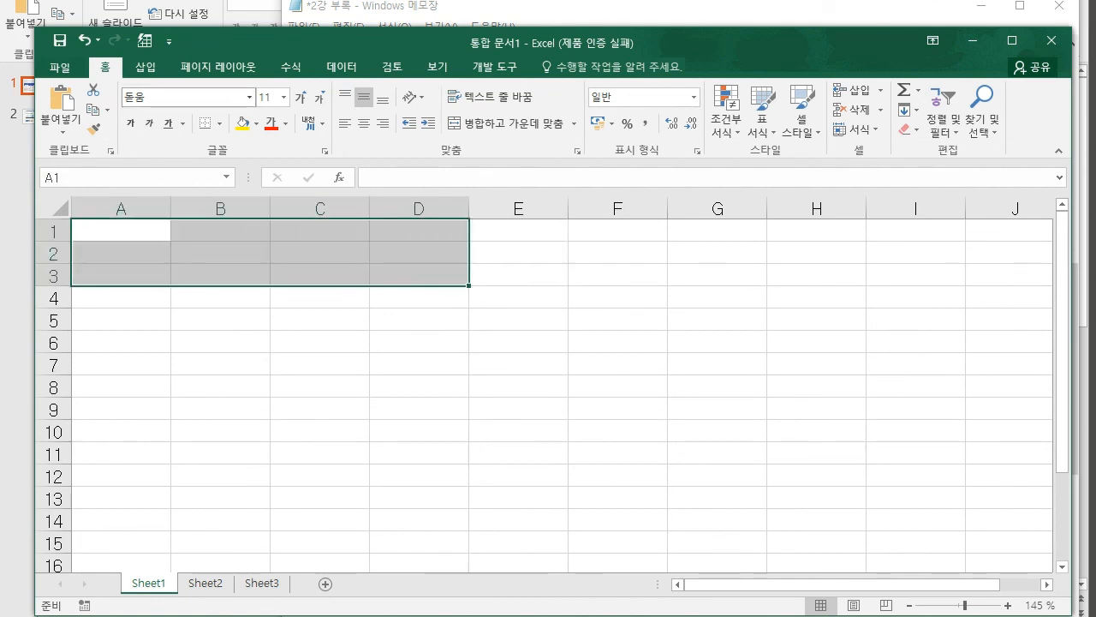
click(215, 123)
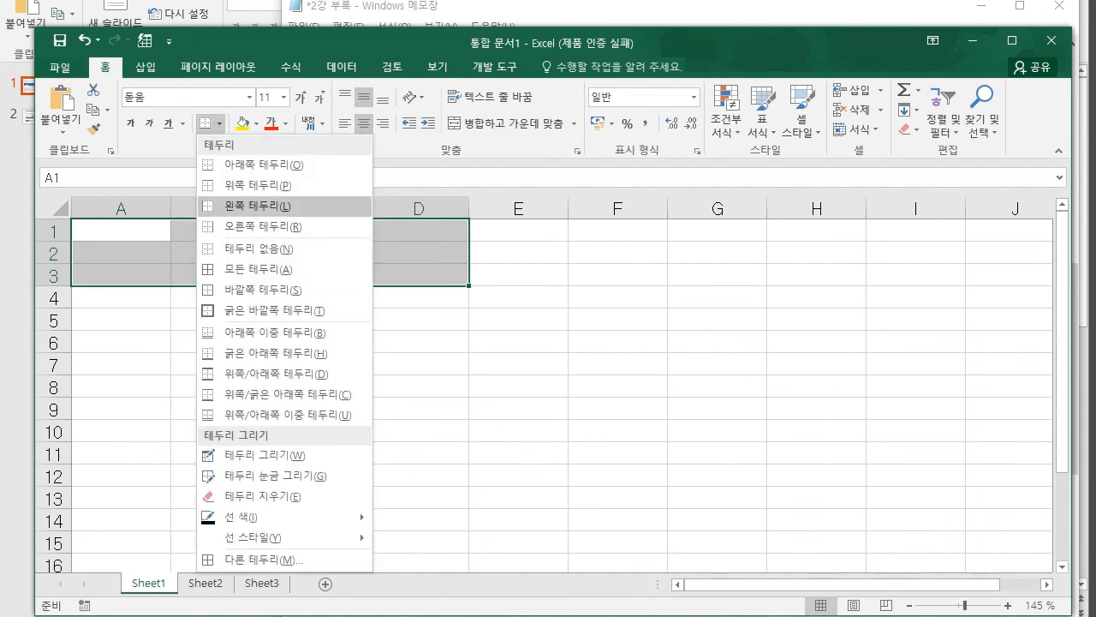
click(246, 269)
drag(320, 409, 220, 387)
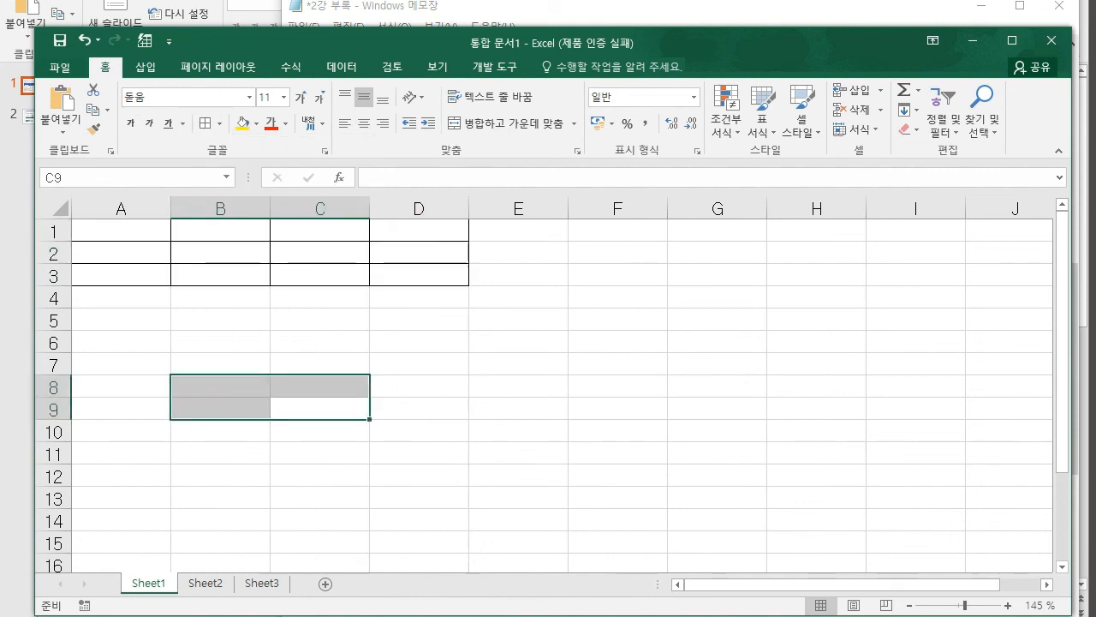
Step: Enter 1, 2, 3 and 4 across cells A1 to D1
click(121, 230)
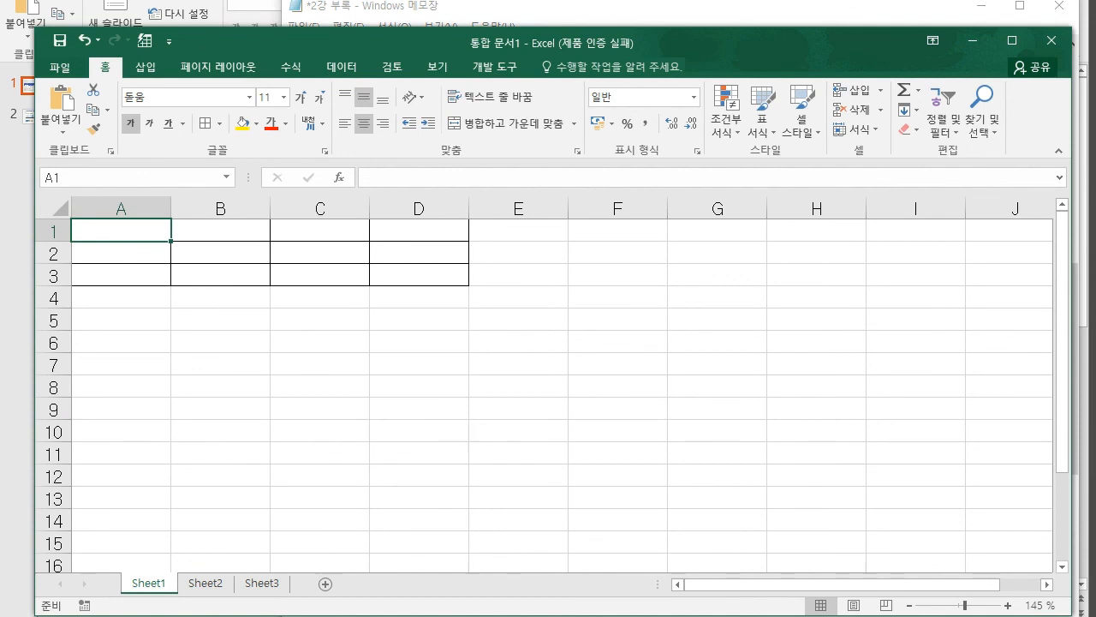
click(221, 230)
text(1)
click(319, 230)
text(2)
click(121, 230)
text(1)
click(220, 230)
text(2)
click(320, 230)
text(3)
click(419, 230)
text(4)
Step: Enter 5 in B2, 6 in C2, 7 in A3 and 8 in C3
click(220, 253)
text(5)
click(319, 253)
text(6)
key(Return)
click(121, 275)
text(7)
click(319, 275)
text(8)
Step: Select the sample table A1:D3 to show its numbers and blanks, and finish on the empty cell A5
click(419, 275)
click(519, 275)
click(618, 297)
click(518, 364)
drag(816, 342, 717, 342)
drag(121, 230, 419, 275)
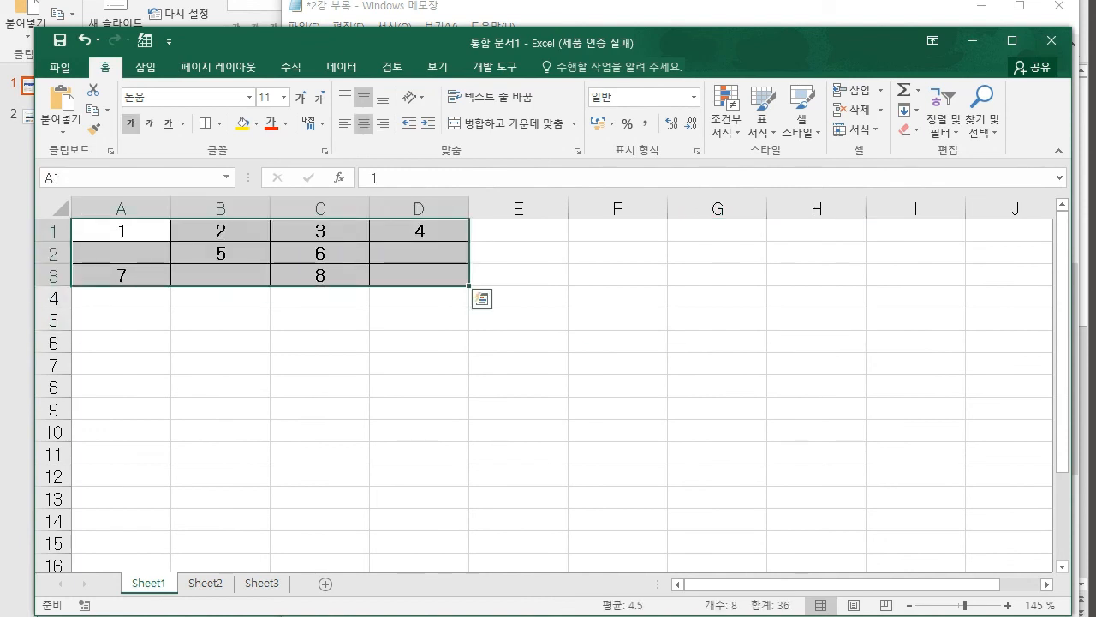
click(319, 341)
click(221, 319)
click(419, 319)
click(816, 297)
click(717, 342)
click(419, 342)
click(120, 319)
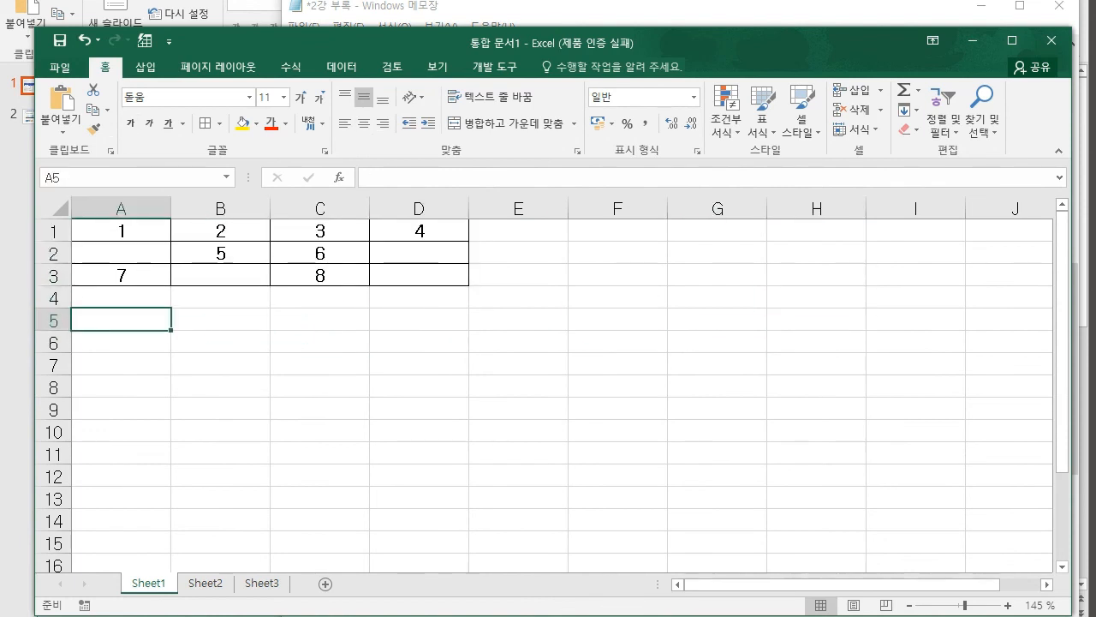
Step: Place the Notepad function list beside the new workbook and narrow the Excel window so both are readable
key(alt+Tab)
scroll(677, 325, up, 2)
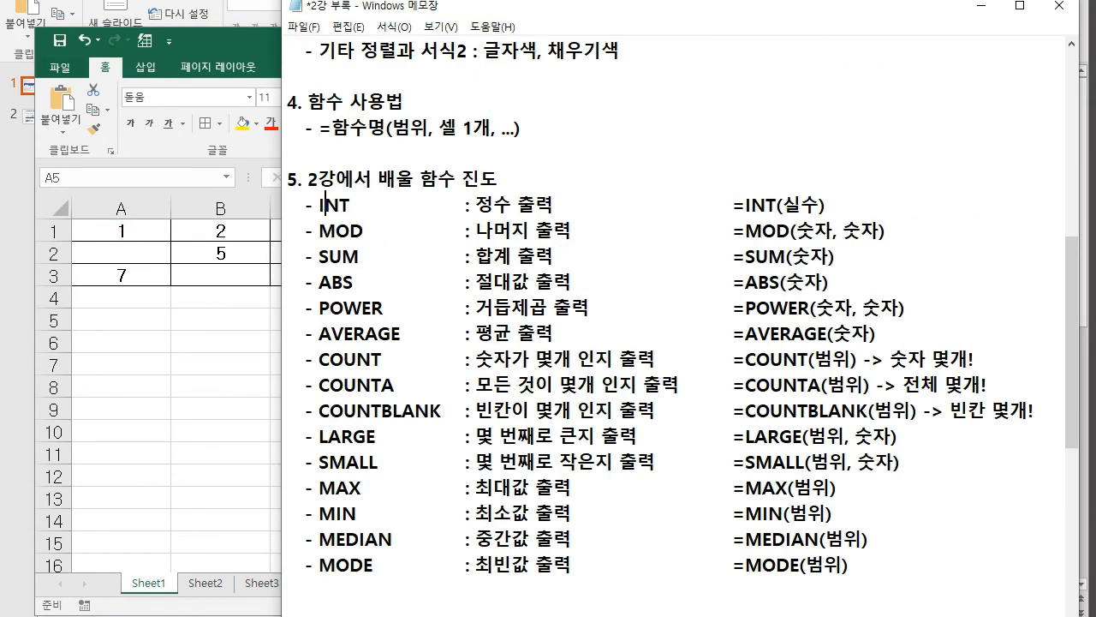
drag(548, 6, 958, 19)
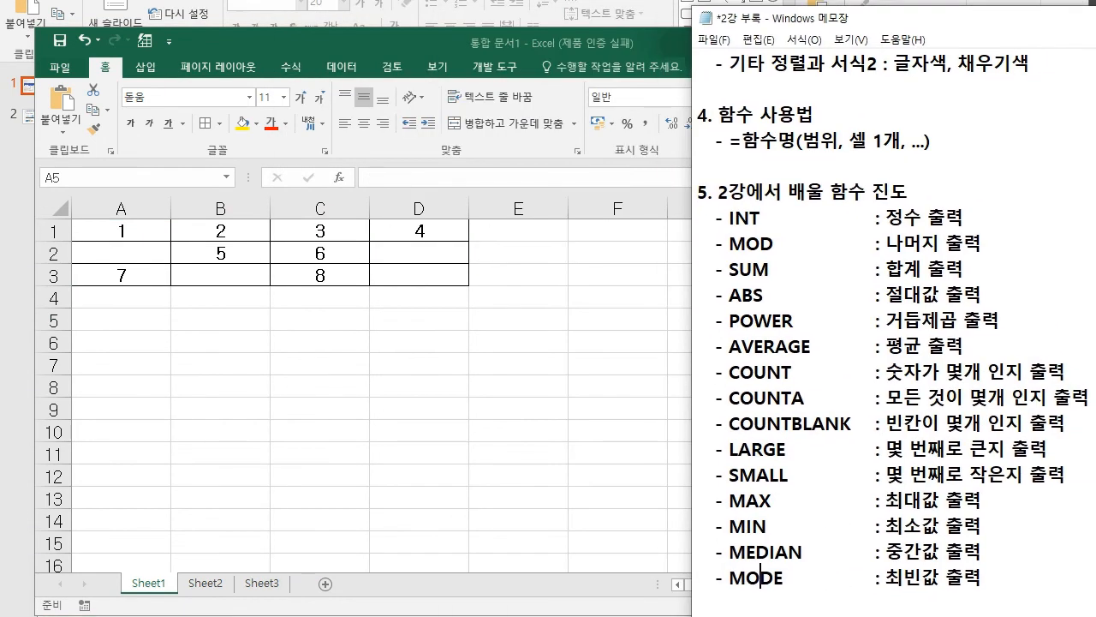
key(alt+Tab)
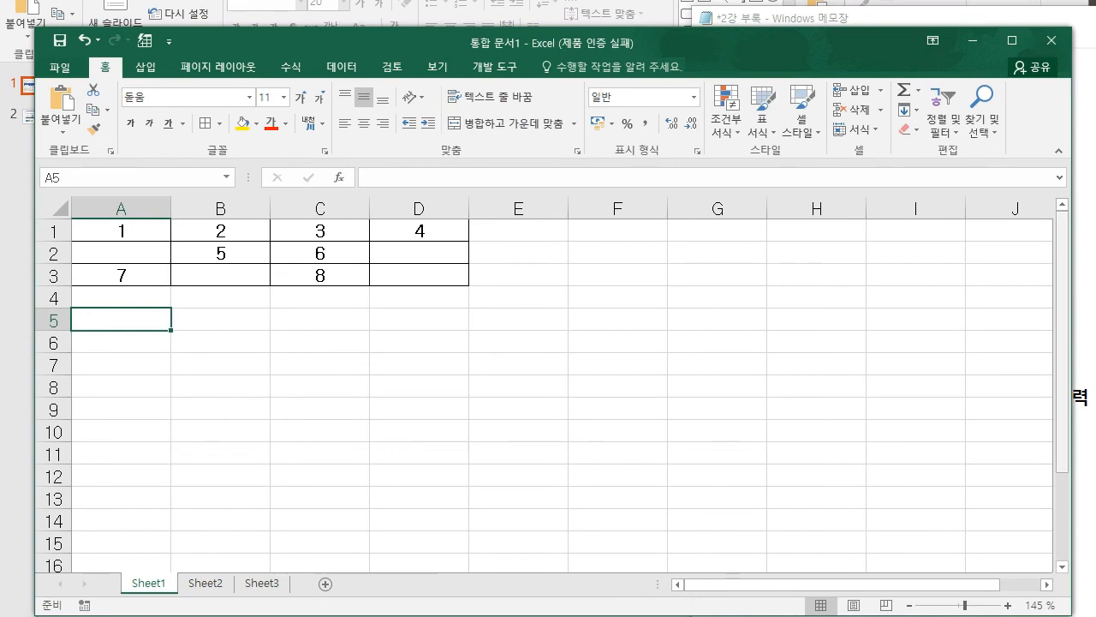
drag(1072, 343, 652, 343)
click(419, 342)
click(220, 342)
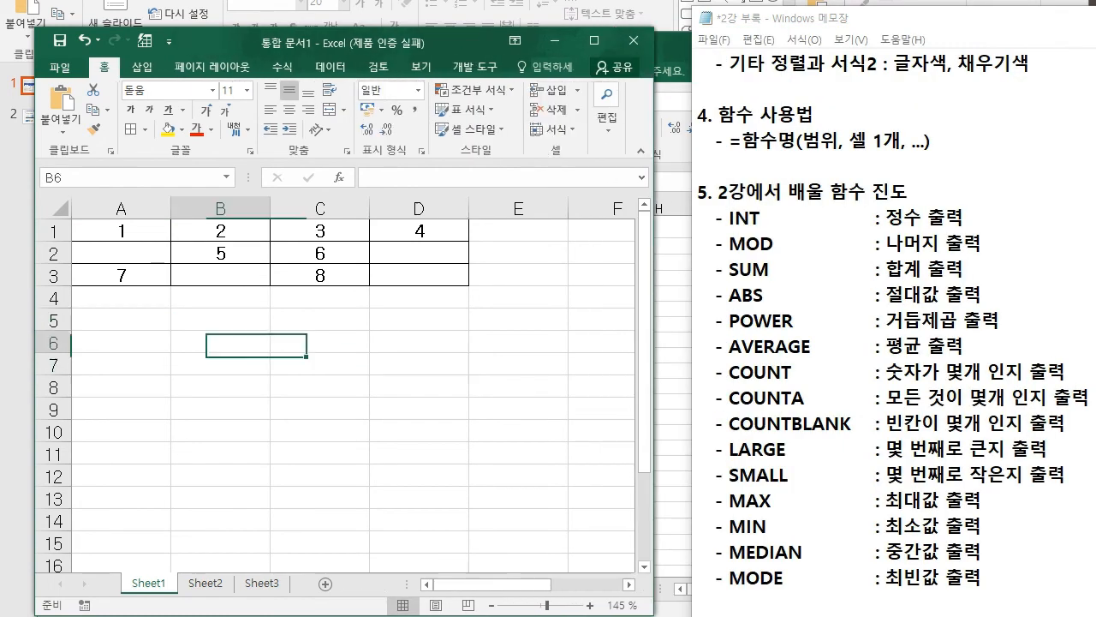
drag(857, 17, 824, 39)
click(120, 320)
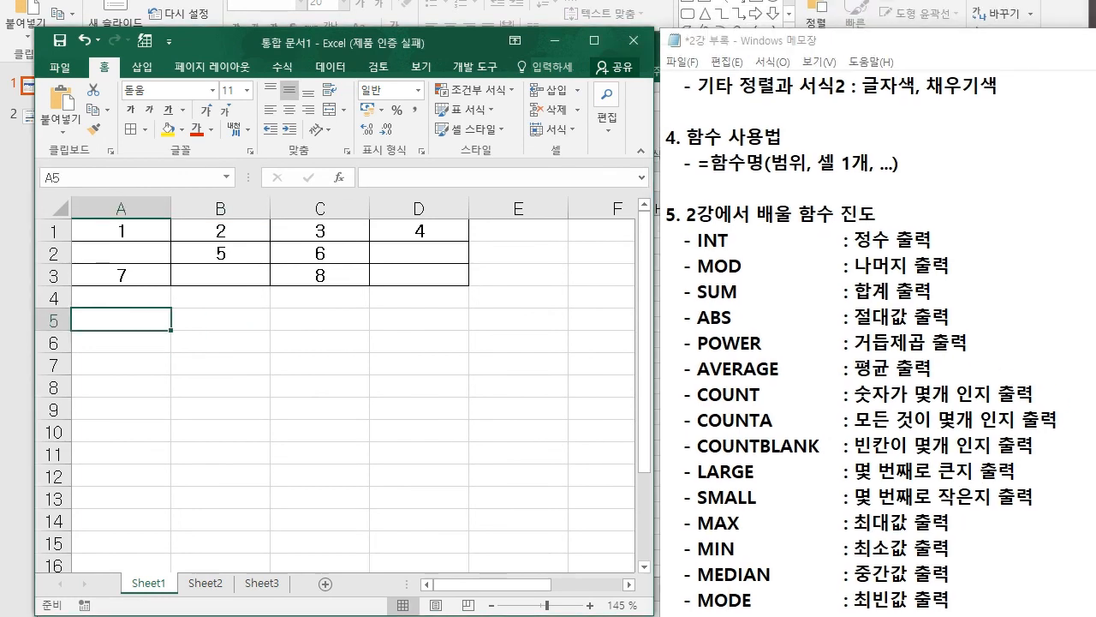
key(Up)
key(Up)
key(Up)
key(Right)
key(Right)
key(Right)
key(Up)
key(Left)
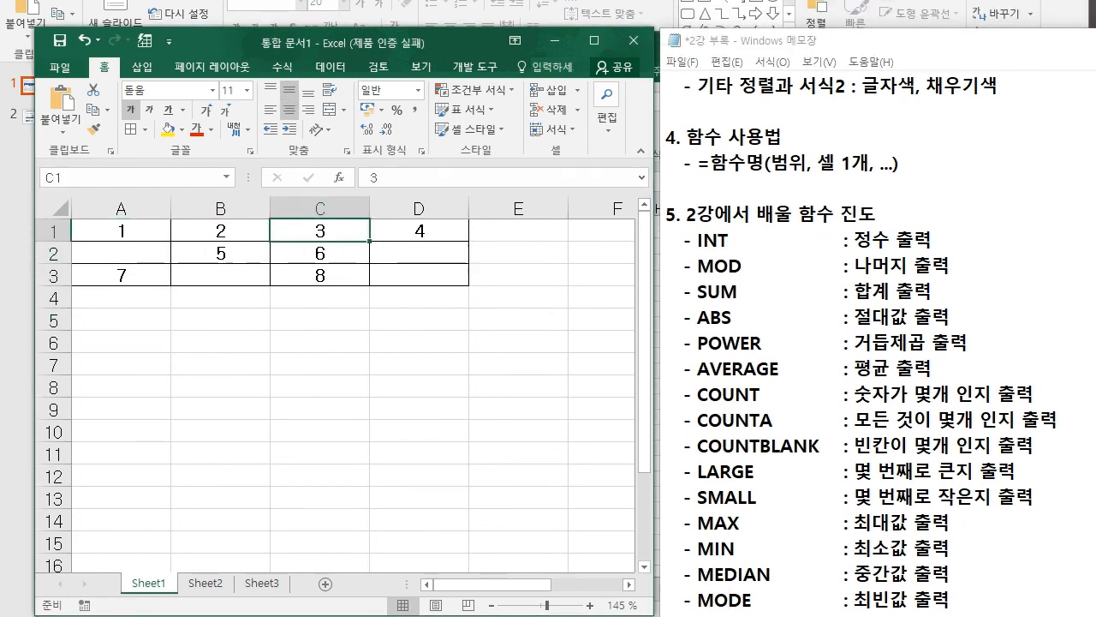
key(Right)
key(Right)
key(shift+Down)
key(shift+Down)
key(shift+Down)
key(shift+Right)
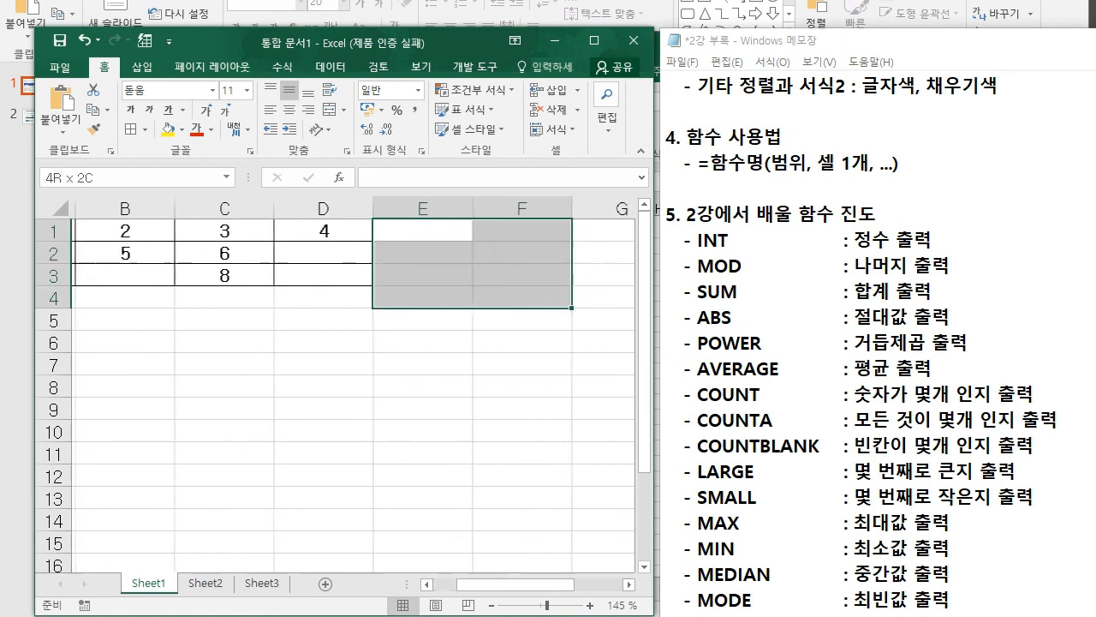
key(shift+Left)
key(shift+Up)
key(shift+Up)
key(shift+Up)
key(Left)
key(Left)
key(Left)
key(Left)
key(Right)
key(Right)
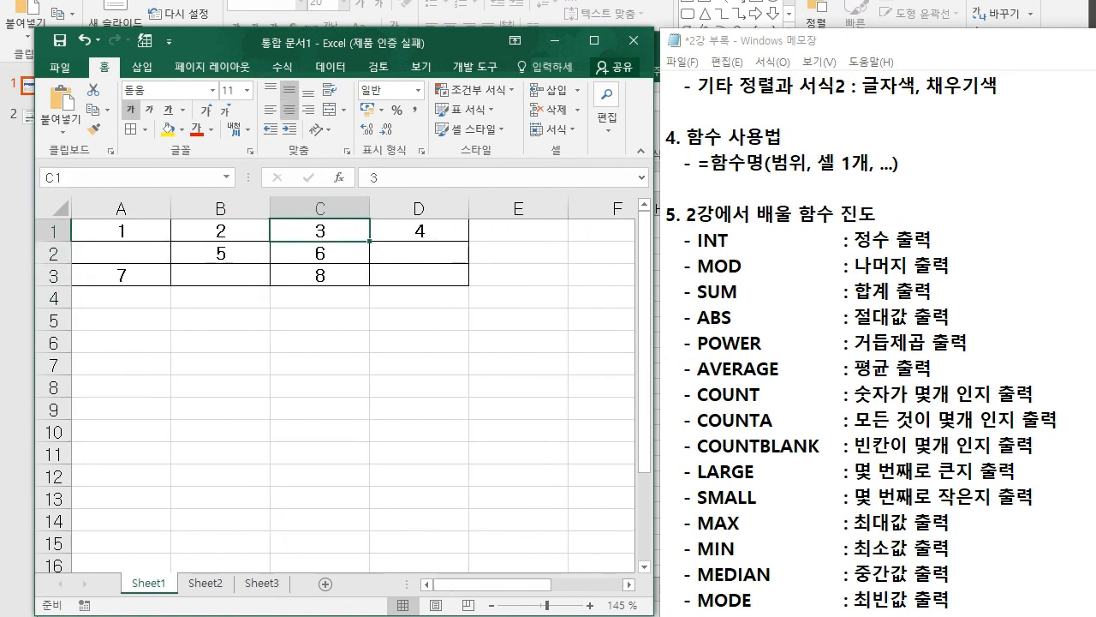
Step: Apply borders to all sides of cells E1 to E3, extending the bordered sample table by one column
key(Right)
key(Right)
key(shift+Down)
key(shift+Down)
click(131, 128)
click(418, 387)
Step: Enter the decimals 3.5 in E1 and 2.7 in E3, leaving E2 empty
click(519, 230)
text(3.5)
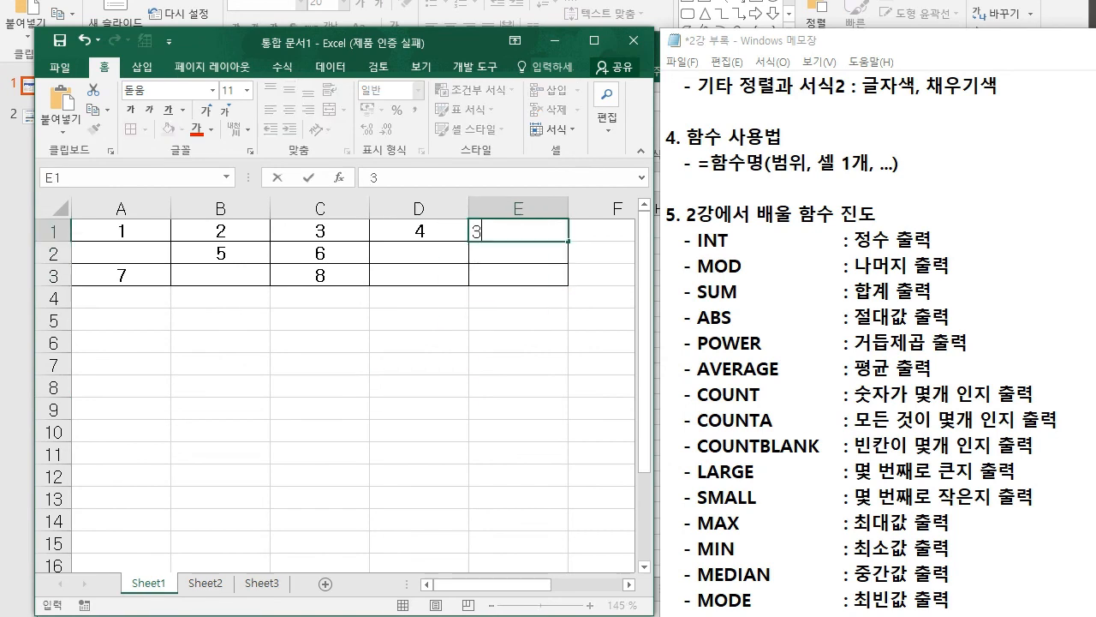
key(Return)
key(Return)
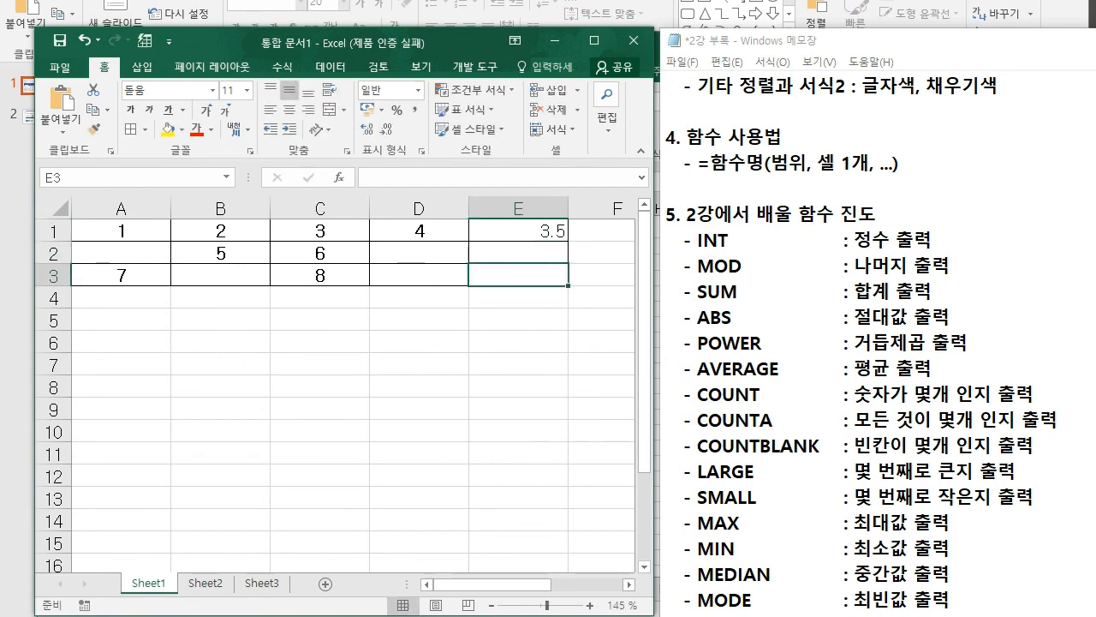
text(2.7)
key(Up)
key(Right)
key(Left)
key(Left)
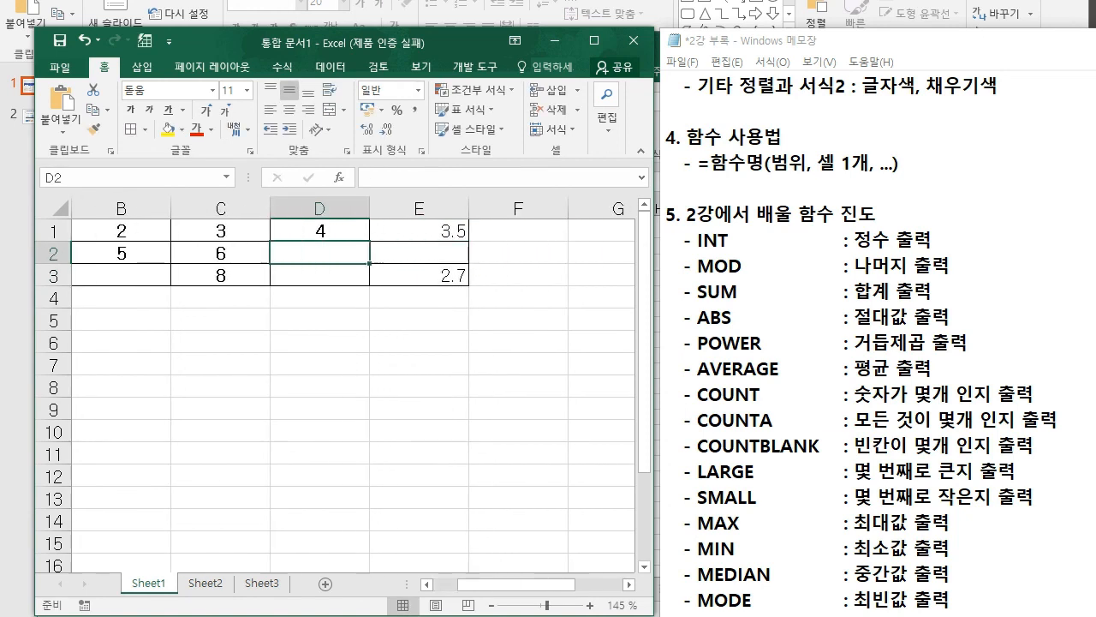
Step: Centre the contents of the whole sample table A1:E3 horizontally
key(Left)
key(Left)
key(Left)
drag(121, 231, 518, 276)
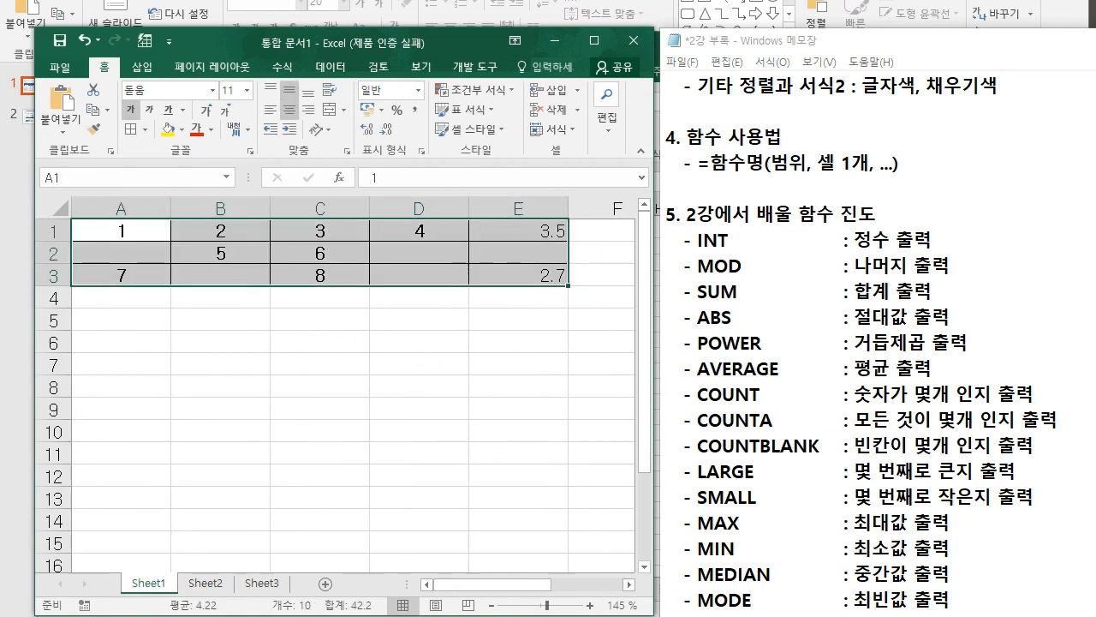
click(290, 110)
Step: Enter an INT formula in A5 that returns the integer part of E1
click(121, 318)
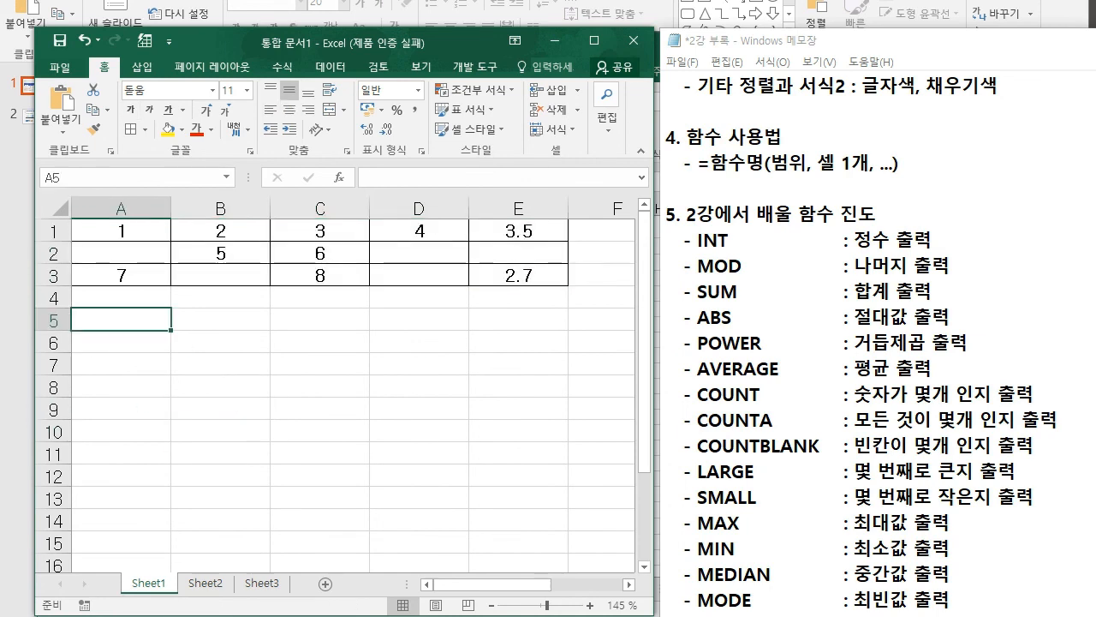
text(=INT)
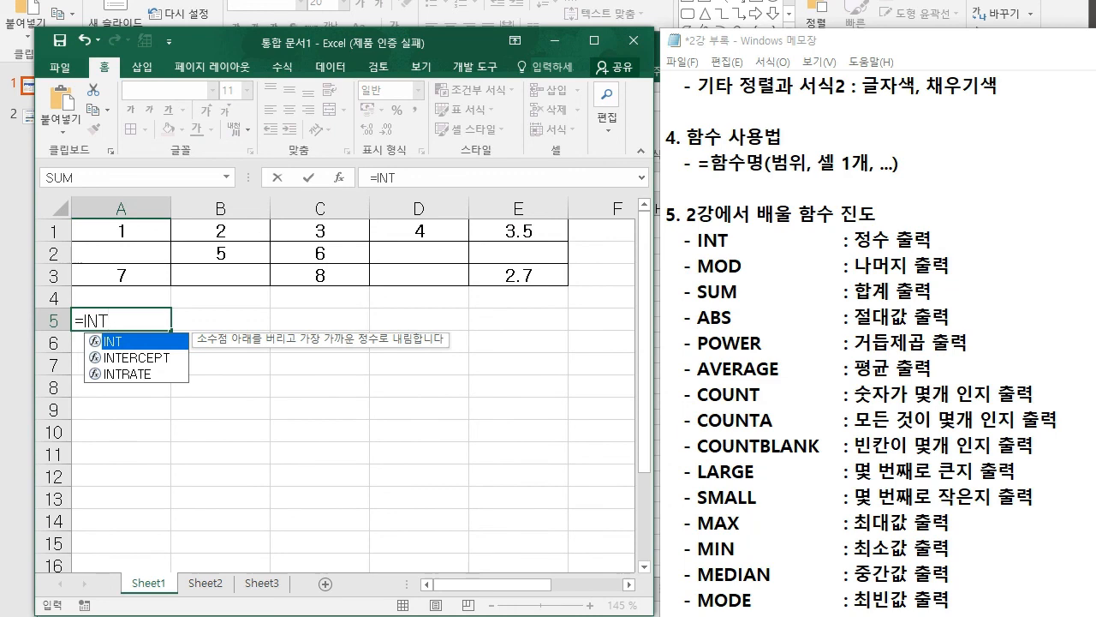
key(Down)
key(Down)
key(Up)
key(Up)
key(Tab)
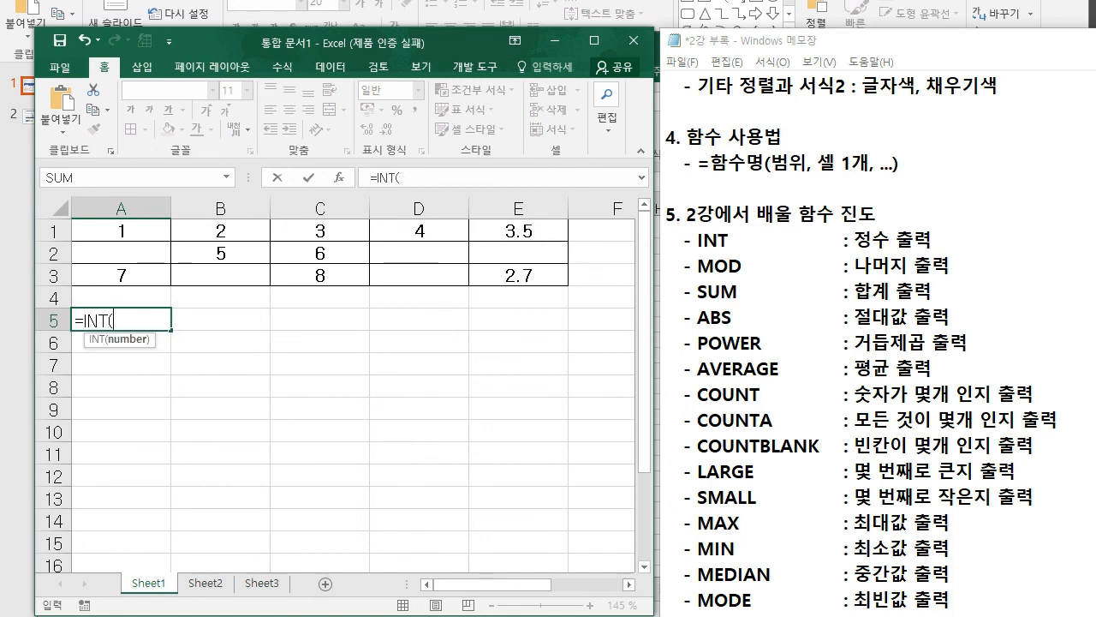
click(518, 231)
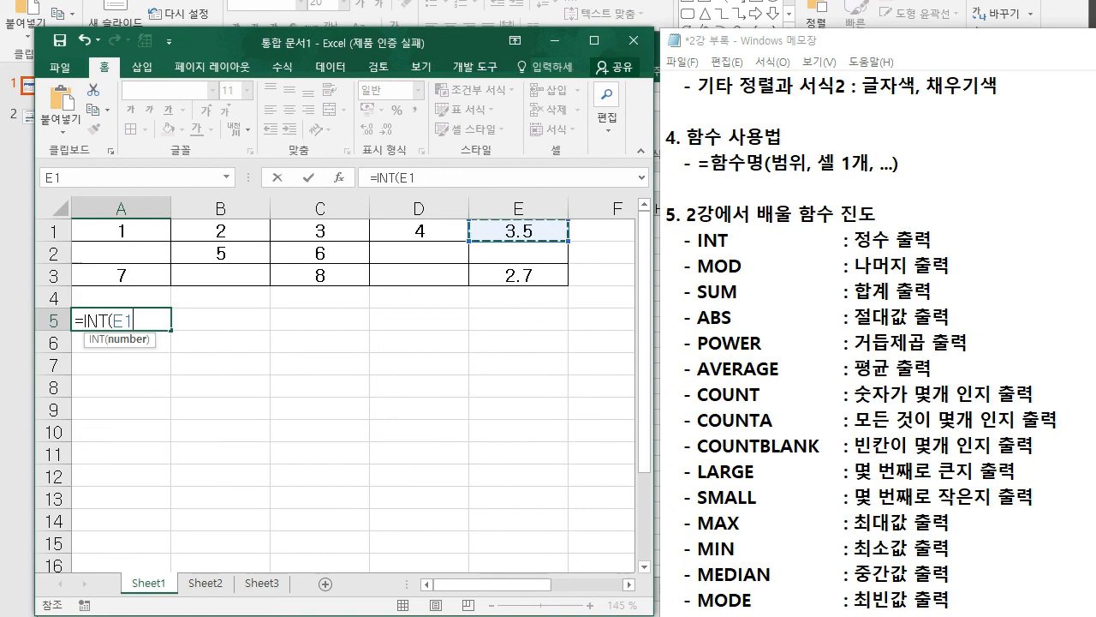
key(Return)
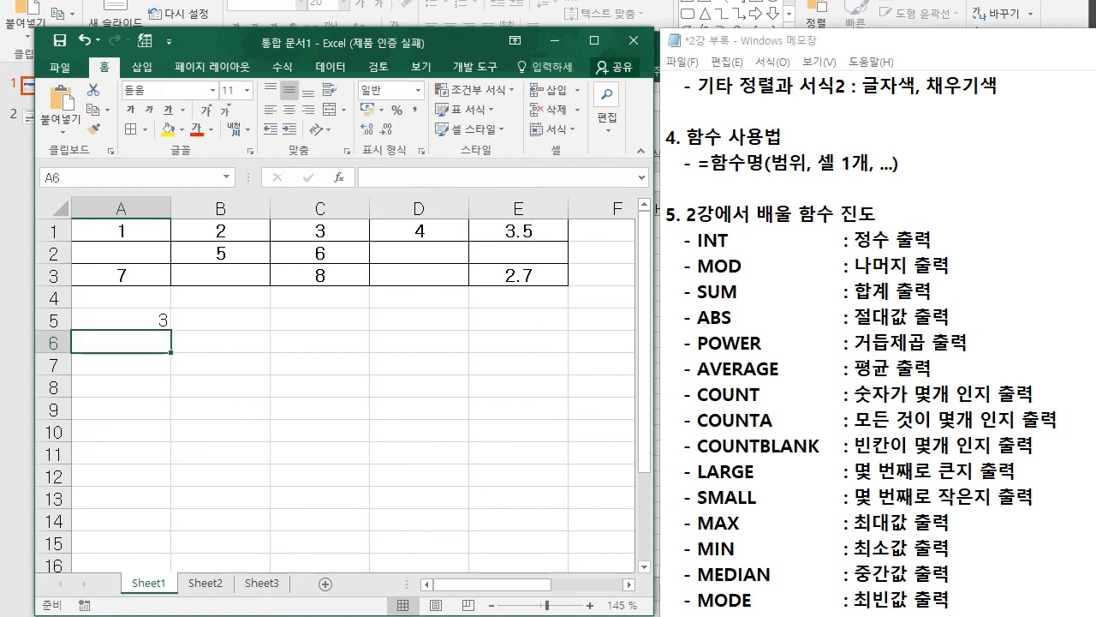
Step: Enter a MOD formula in A6 with B2 as the number and B1 as the divisor
text(=MOD)
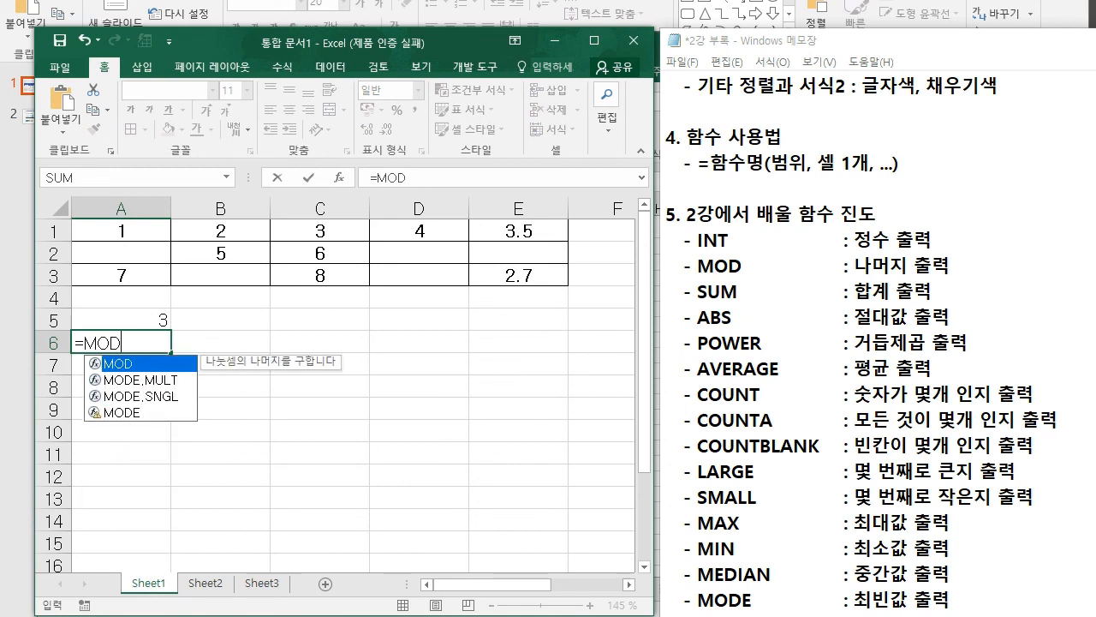
key(Down)
key(Down)
key(Up)
key(Up)
key(Tab)
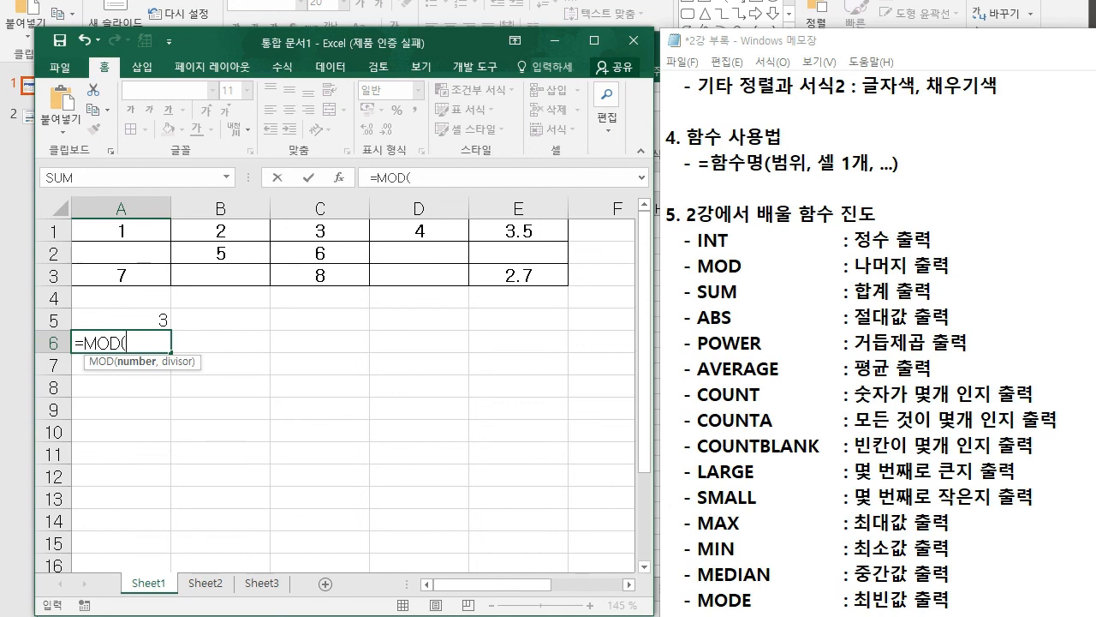
click(220, 252)
text(,)
click(220, 231)
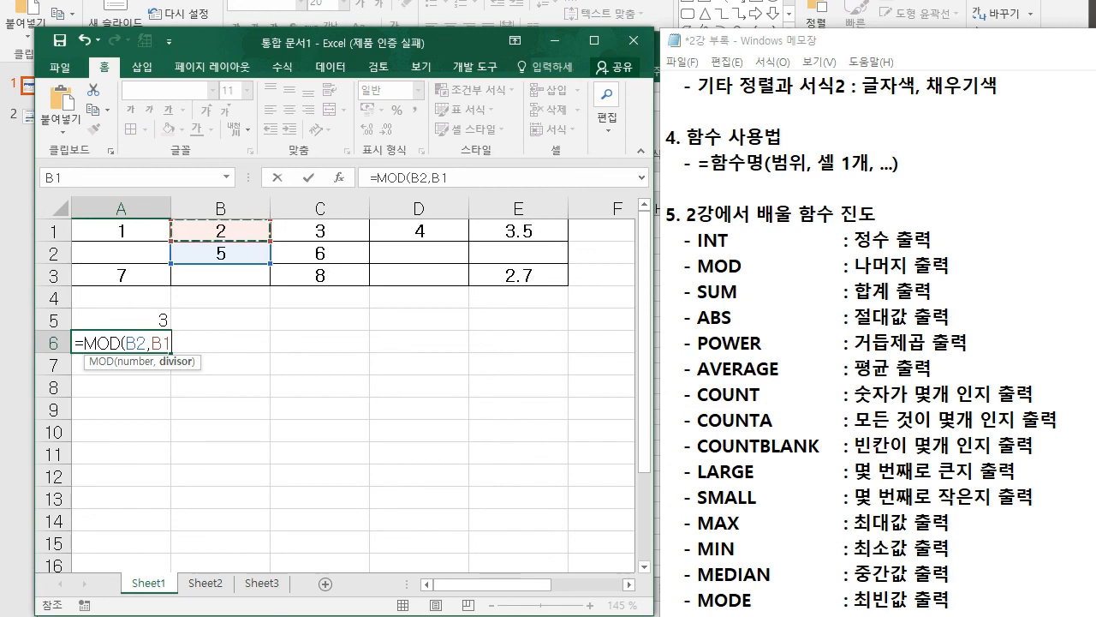
key(Return)
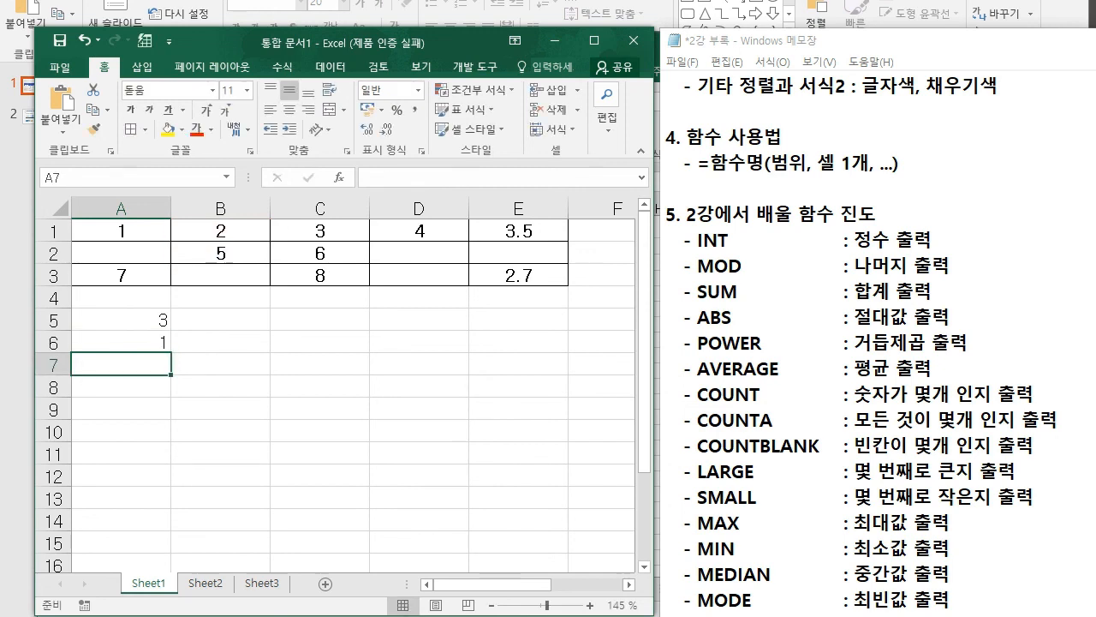
Step: Review the INT and MOD formulas in A5 and A6, and check which cells the MOD formula references
click(121, 342)
click(120, 320)
click(121, 341)
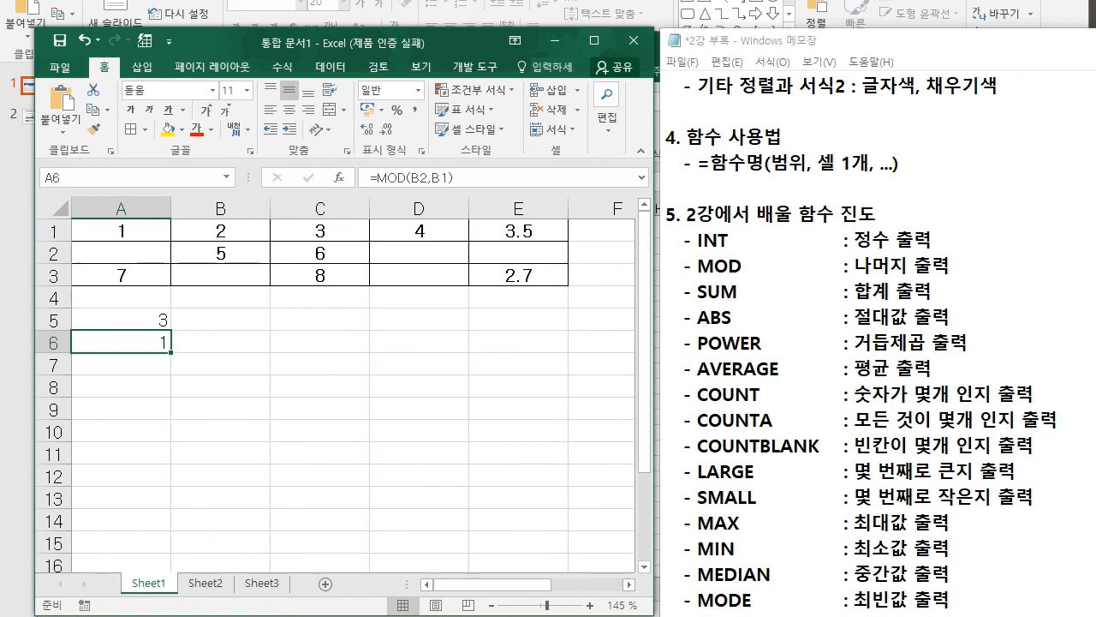
key(F2)
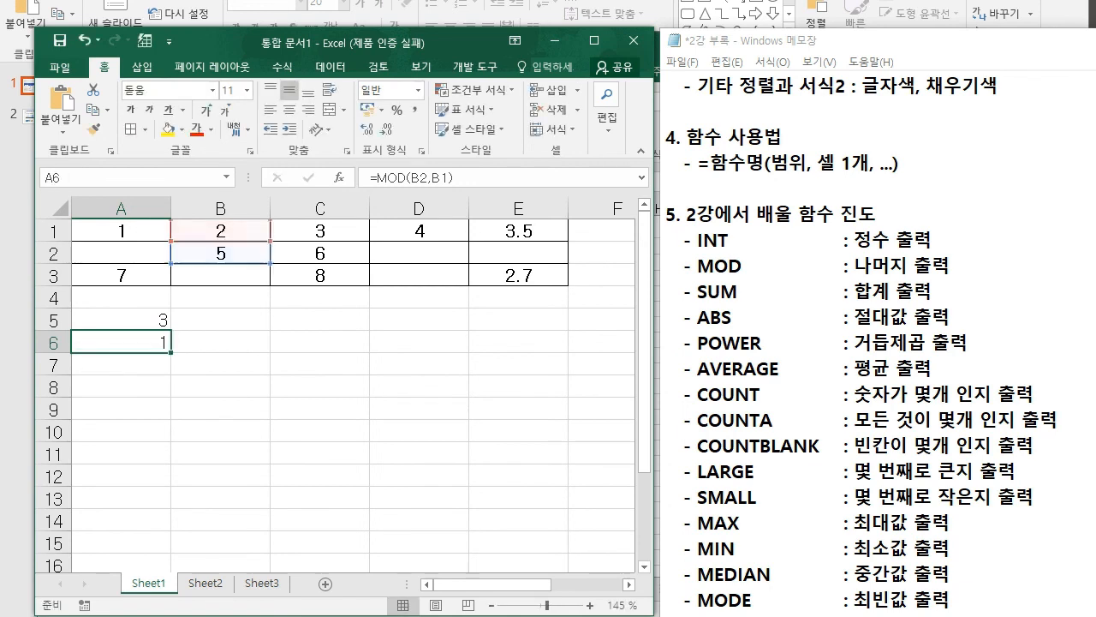
key(Escape)
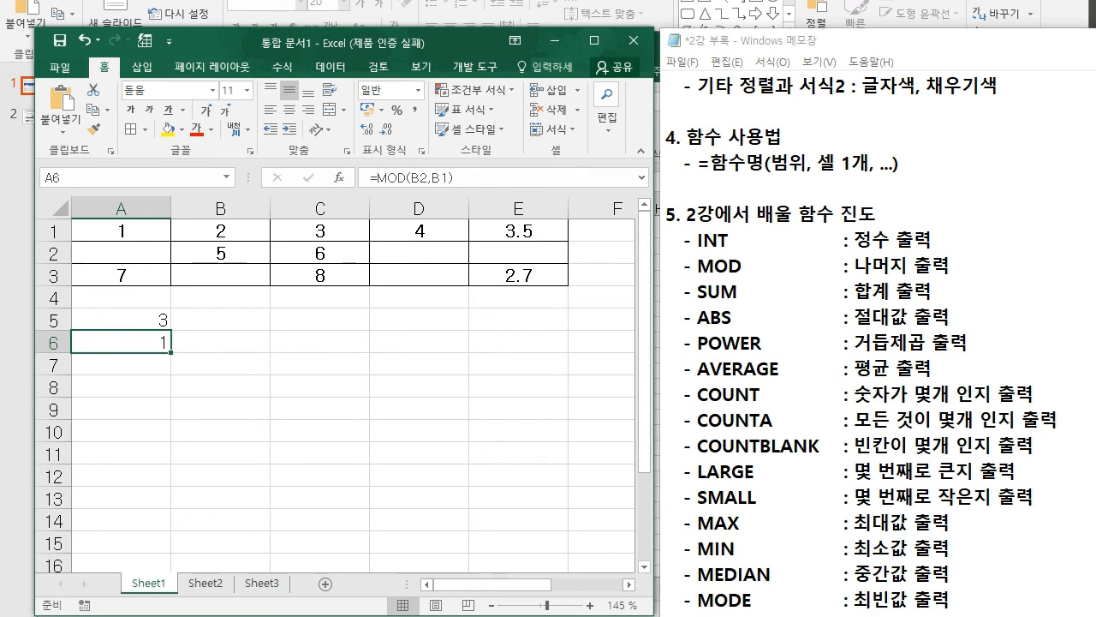
Step: Enter a SUM formula in A7 that totals the range A1:C1
click(121, 364)
text(=SUM()
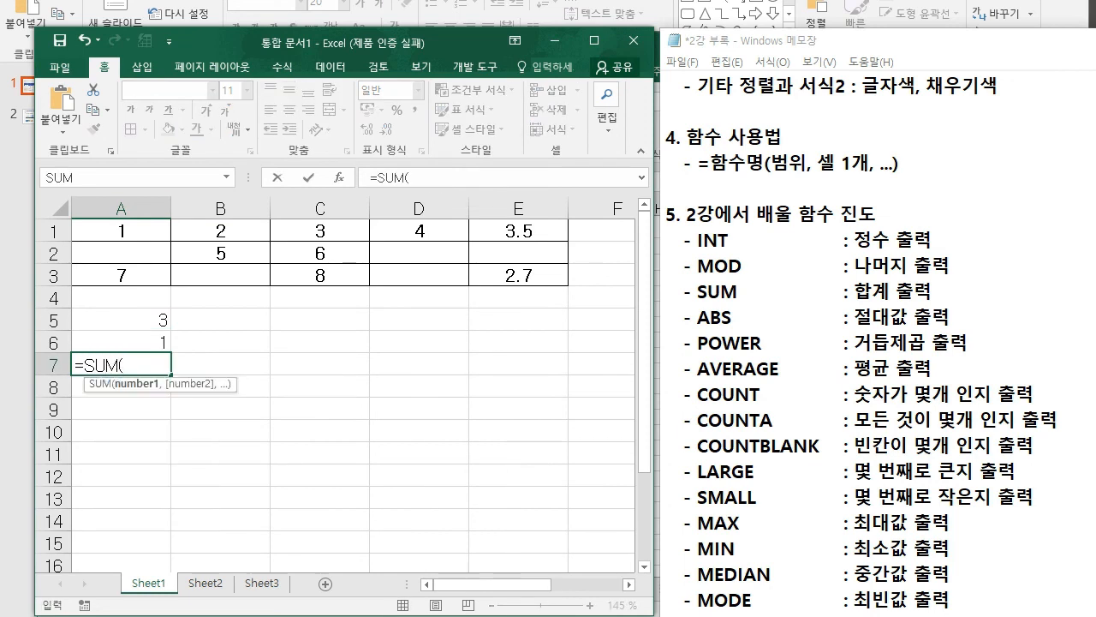
drag(121, 231, 360, 235)
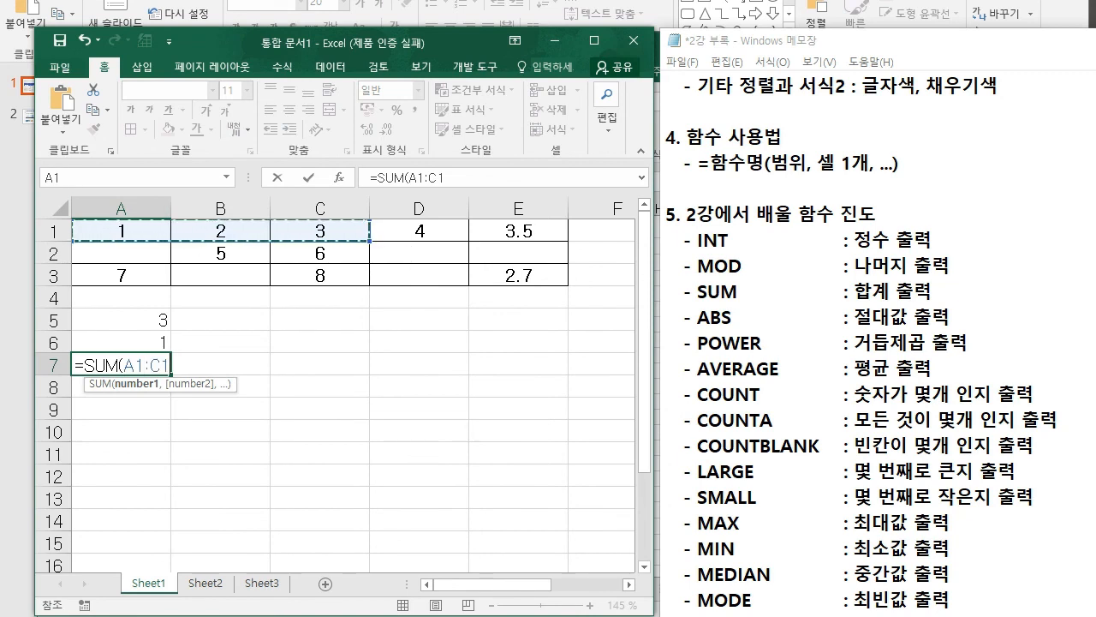
key(Return)
Step: Enter a SUM formula in B7 that totals the range B2:C2
click(220, 364)
text(=SUM()
drag(220, 253, 343, 254)
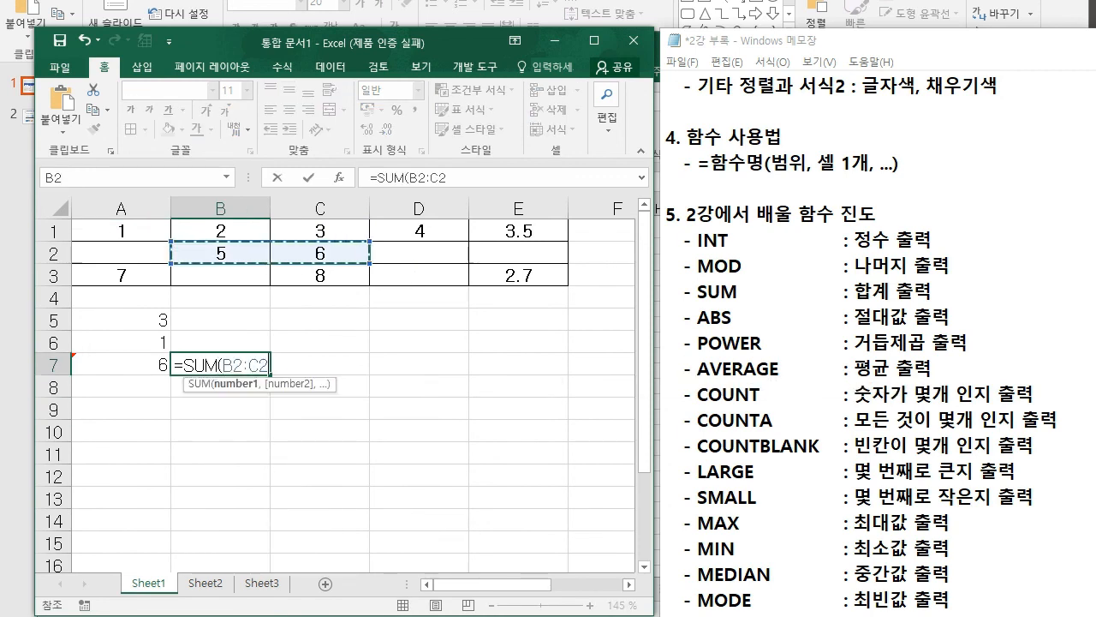
key(Return)
Step: Ignore the error flagged on the SUM formula in A7
click(121, 364)
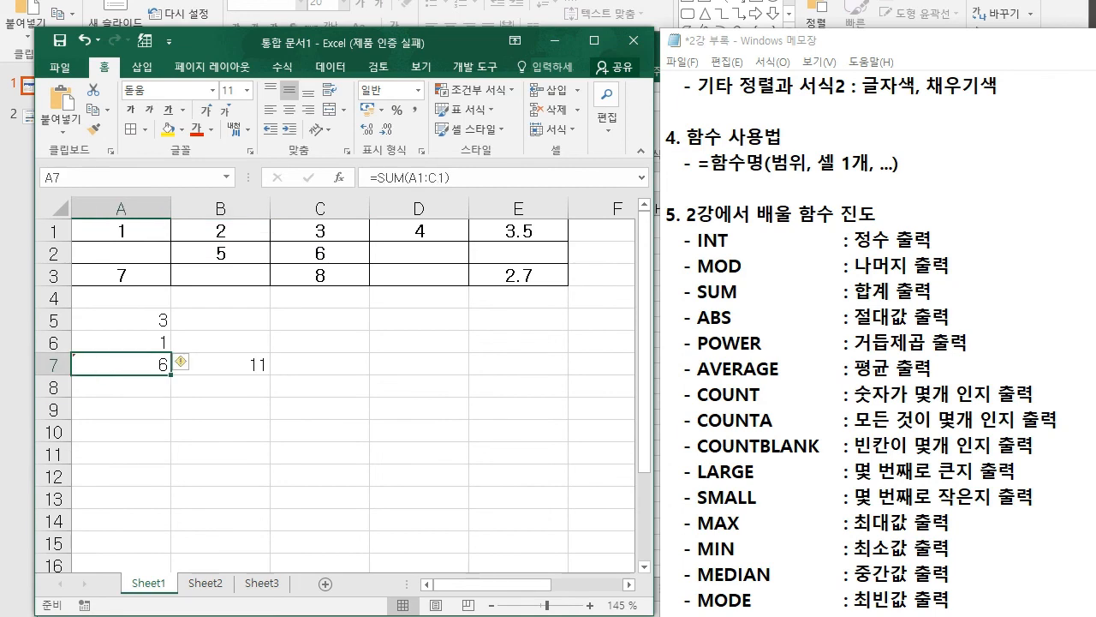
click(181, 360)
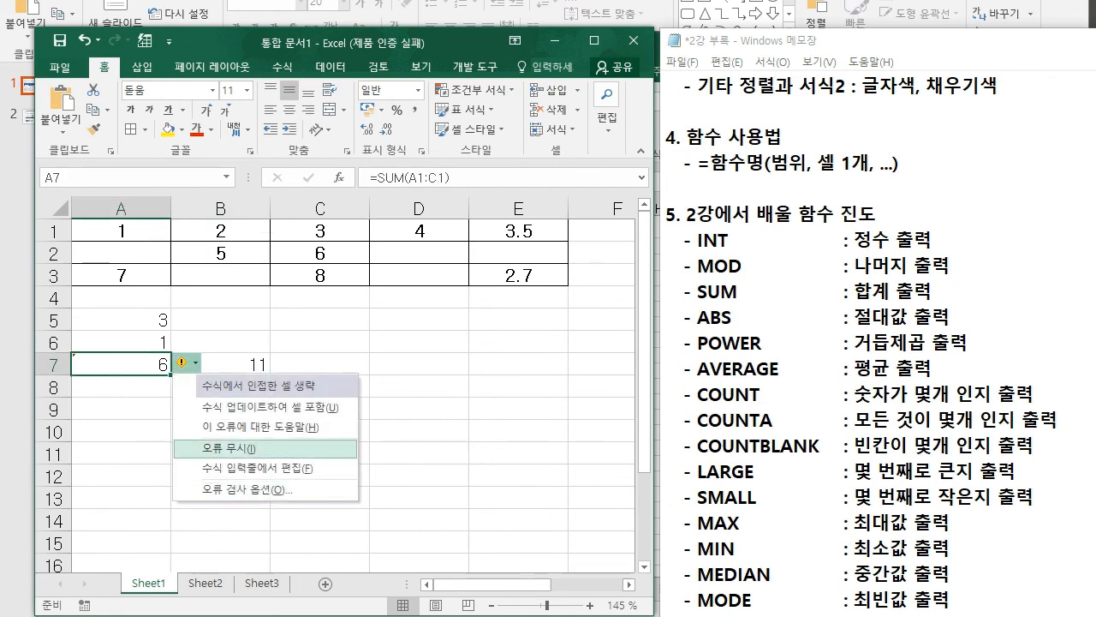
click(283, 449)
click(320, 430)
Step: Enter an ABS formula in A8 that returns the absolute value of C3
click(120, 386)
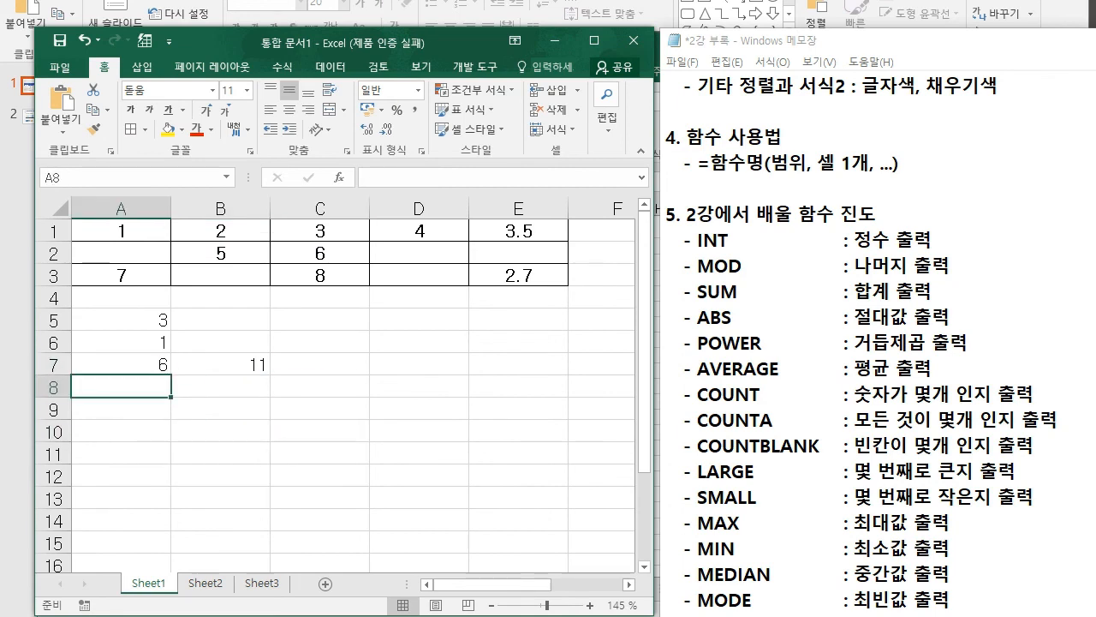
double_click(120, 386)
text(AB)
key(BackSpace)
key(BackSpace)
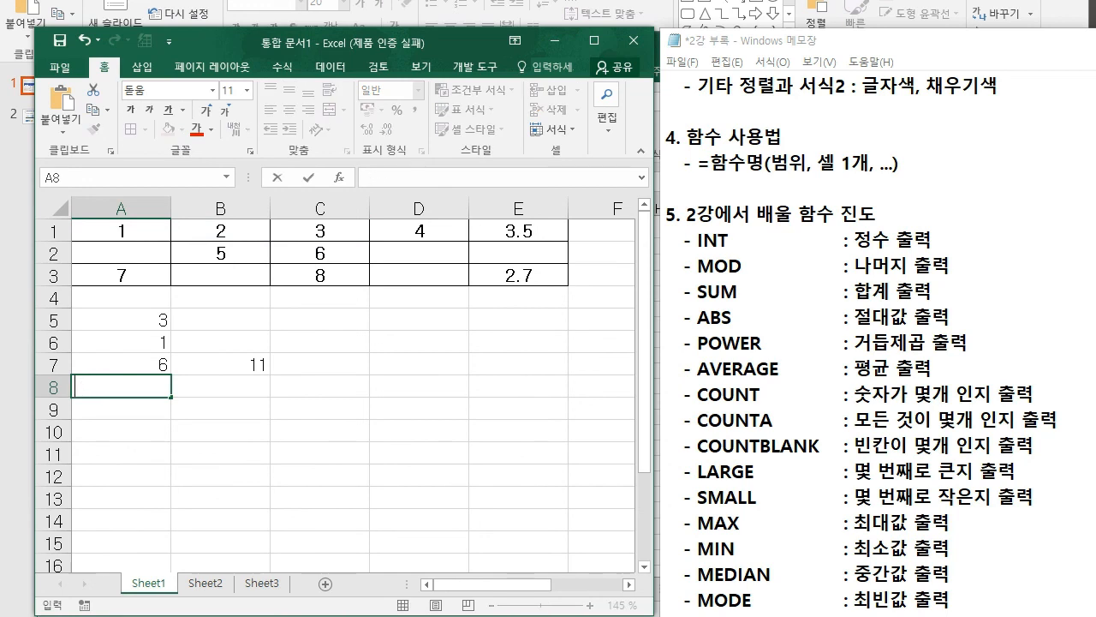
text(=AV)
key(BackSpace)
text(BS()
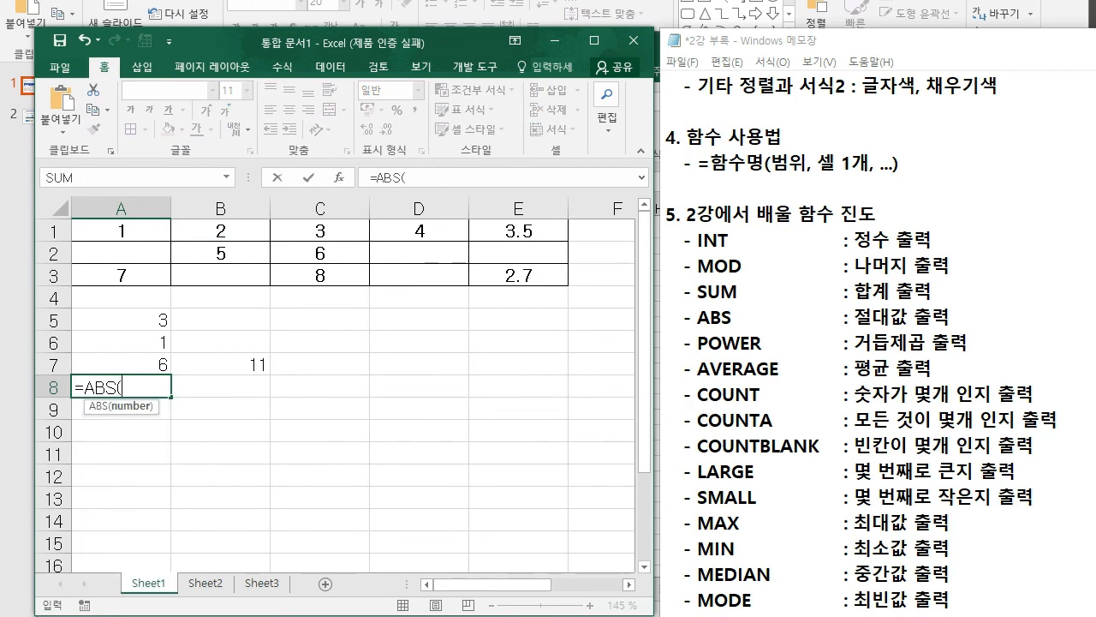
click(319, 274)
key(Return)
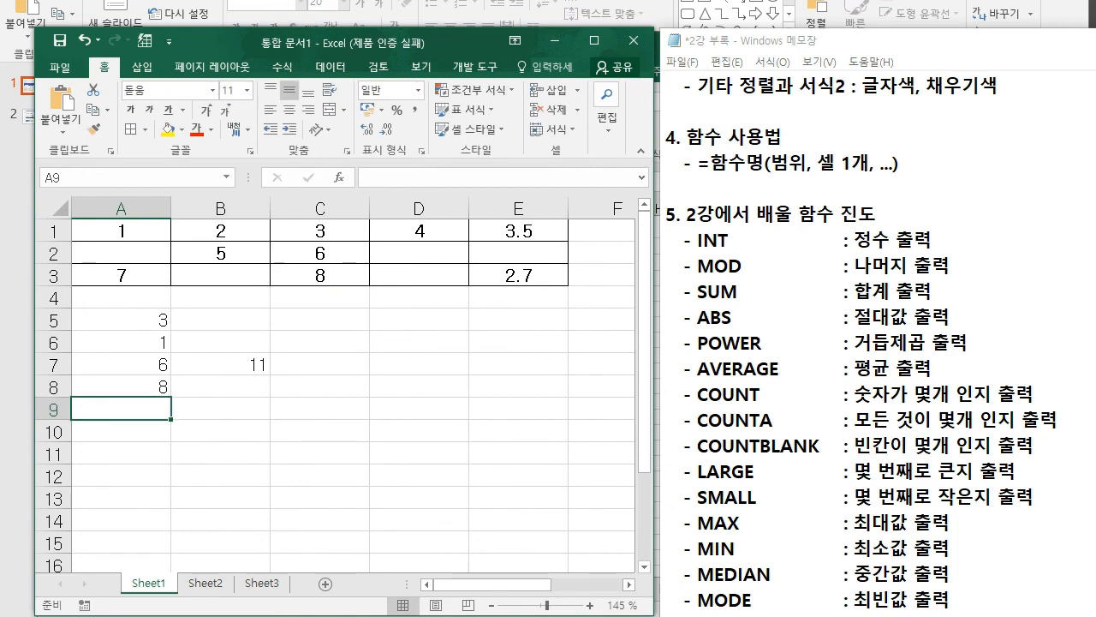
Step: Enter a POWER formula in A9 that raises B1 to the power of C1
text(=POWER)
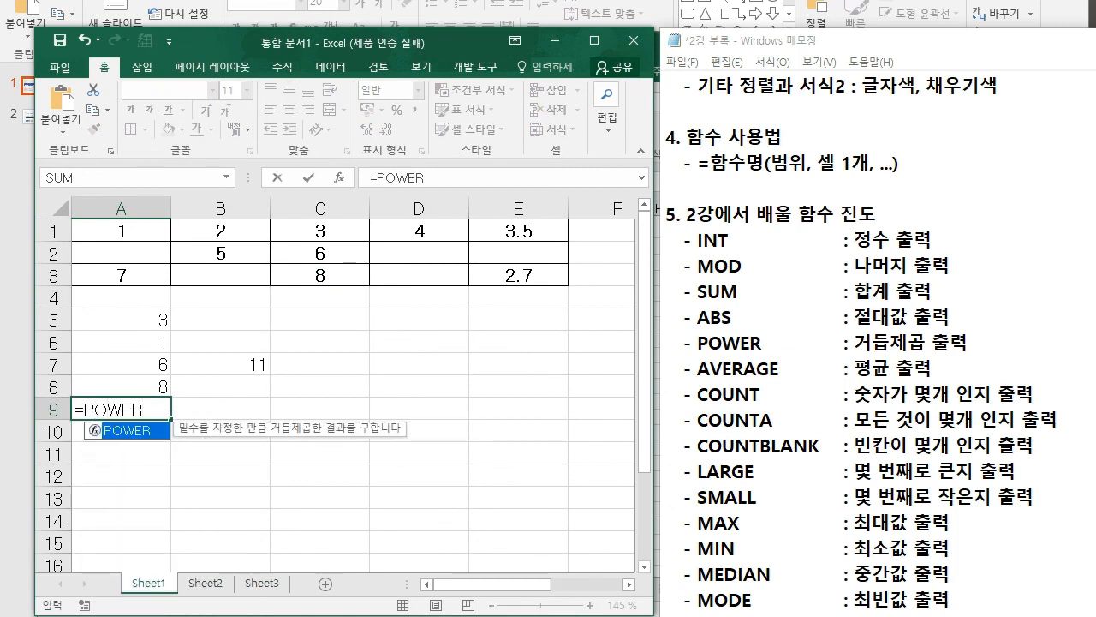
text(()
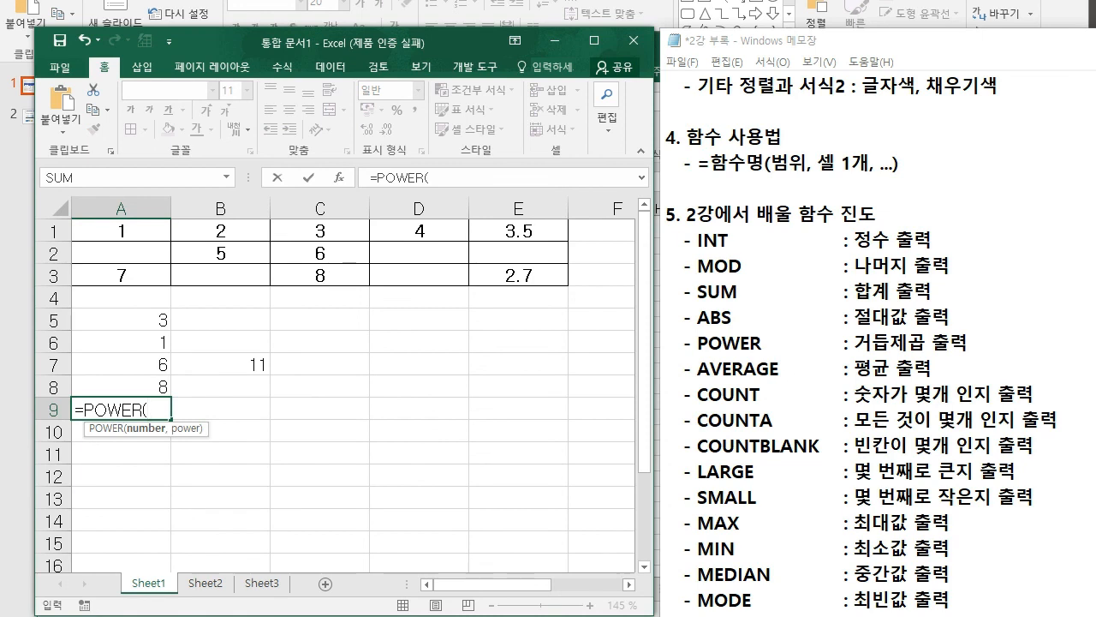
click(220, 231)
text(,)
click(319, 231)
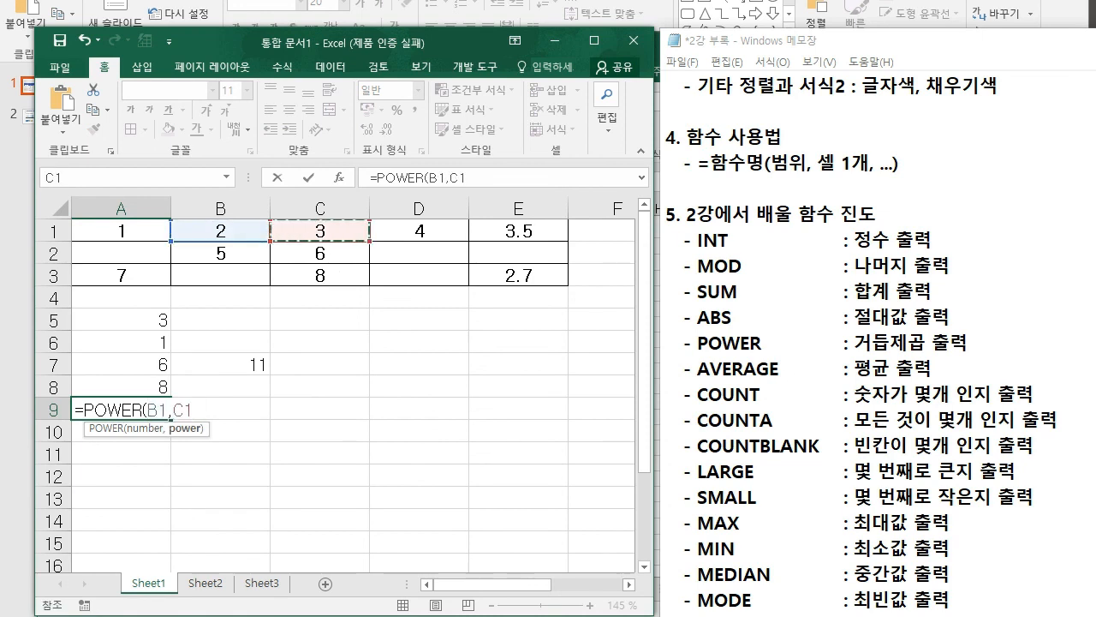
key(Return)
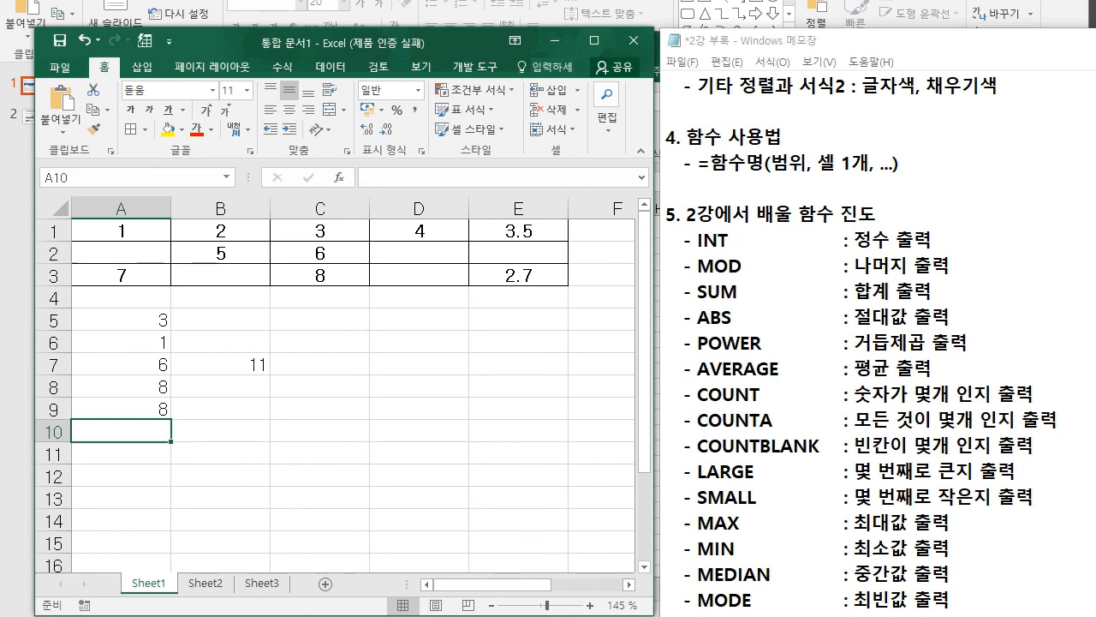
Step: Enter an AVERAGE formula in A10 that averages the range A1:C1
text(=AVERAGE()
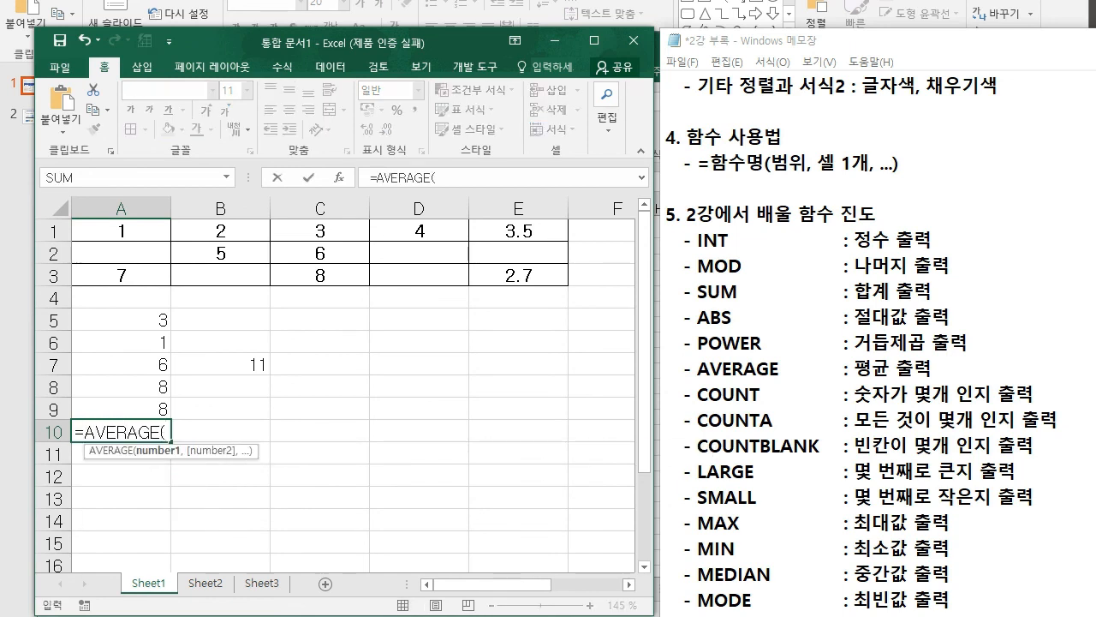
drag(121, 230, 360, 232)
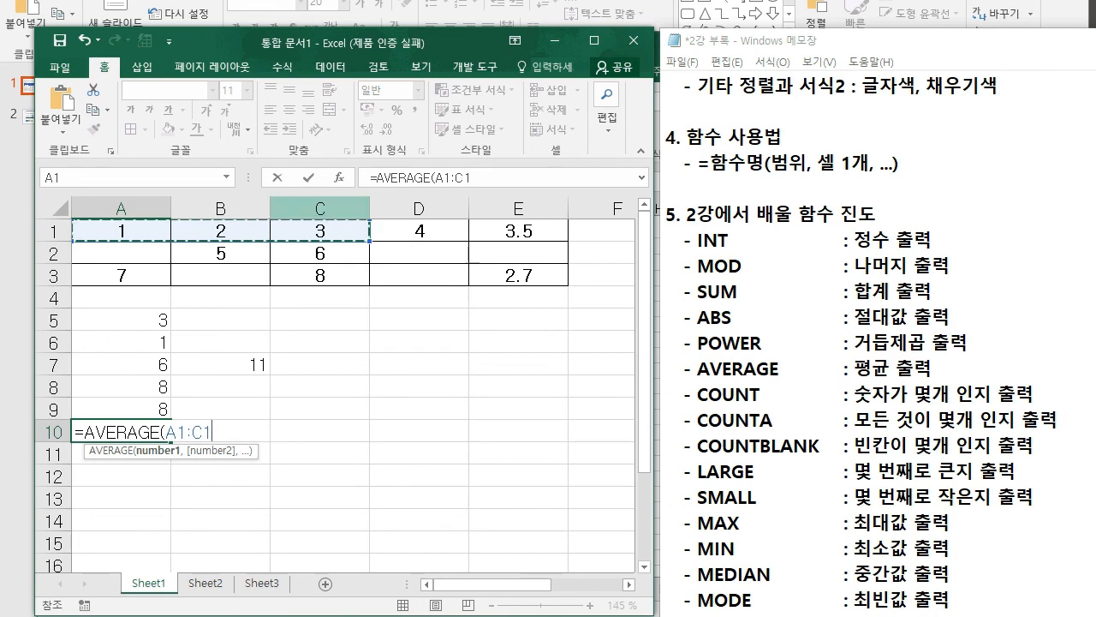
key(Return)
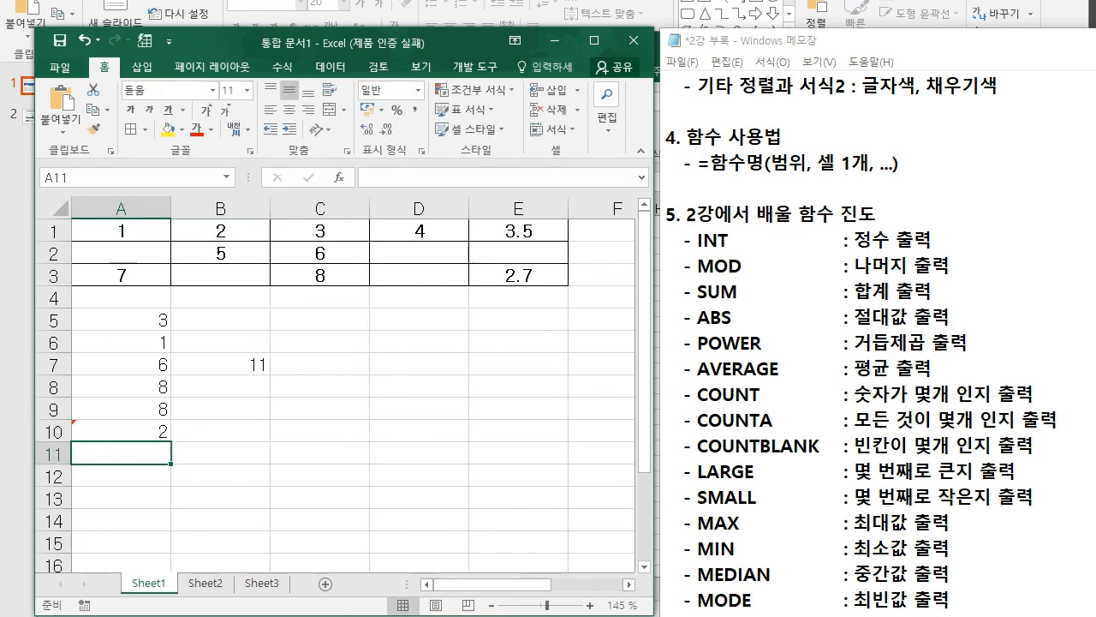
click(120, 430)
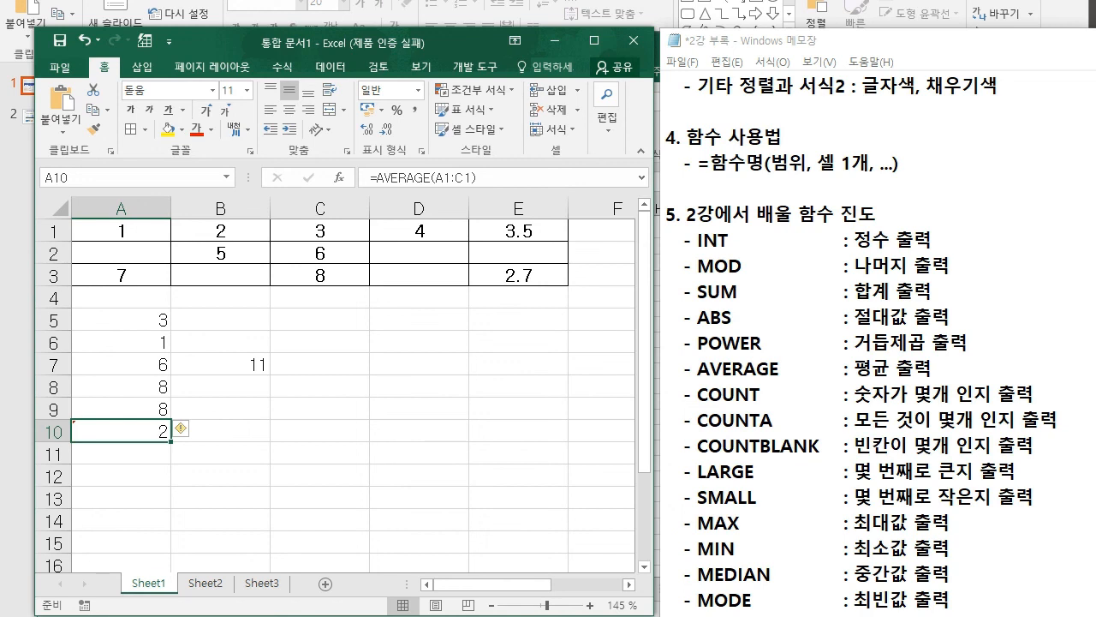
click(120, 454)
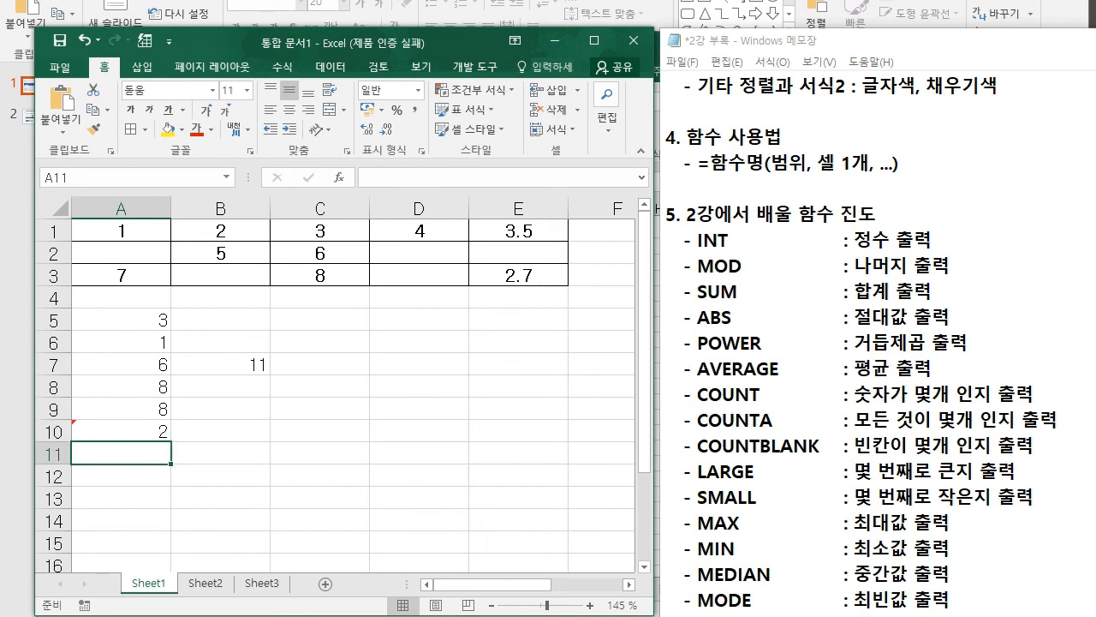
Step: Enter a COUNT formula in A11 that counts the numeric cells in the range A1:C3
drag(708, 394, 761, 395)
drag(709, 421, 761, 420)
drag(708, 446, 781, 446)
click(781, 446)
click(121, 454)
text(=COUN)
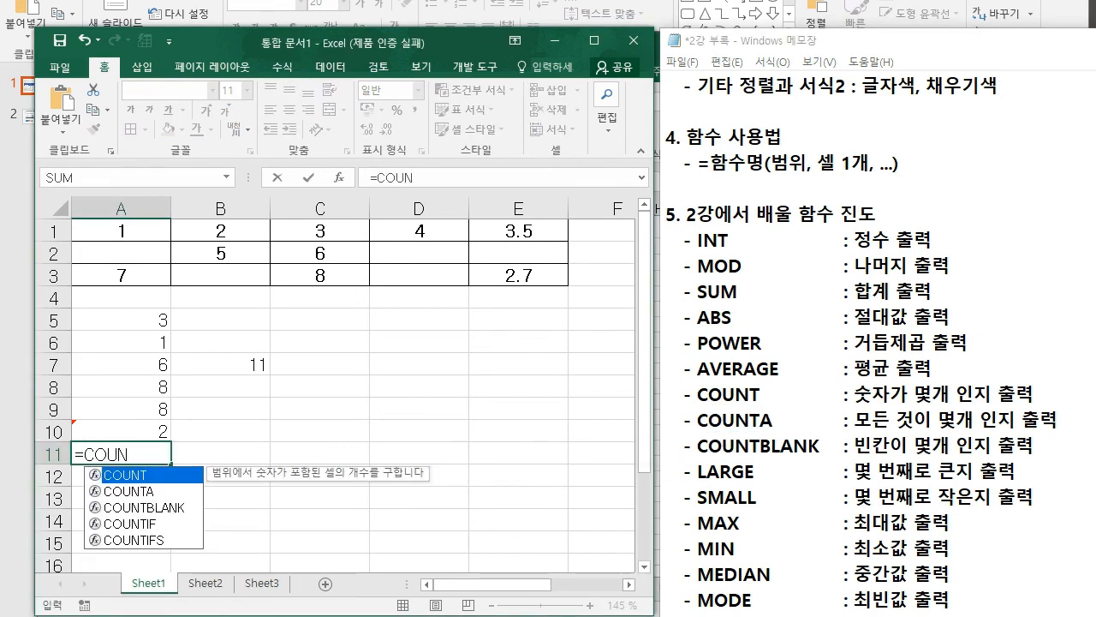
key(Tab)
drag(121, 229, 360, 276)
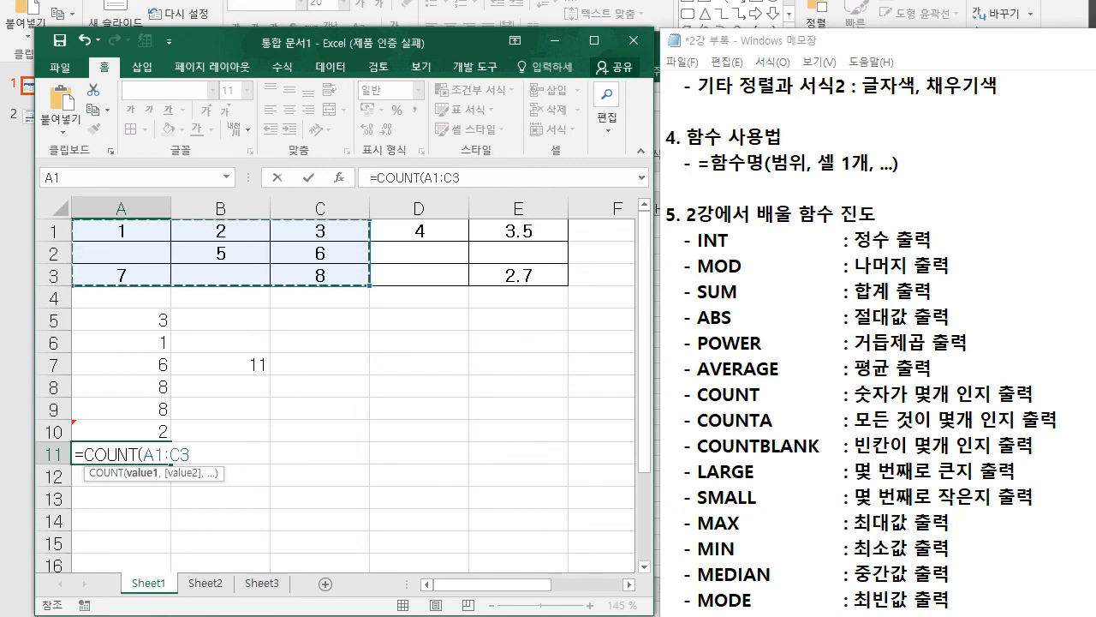
key(Return)
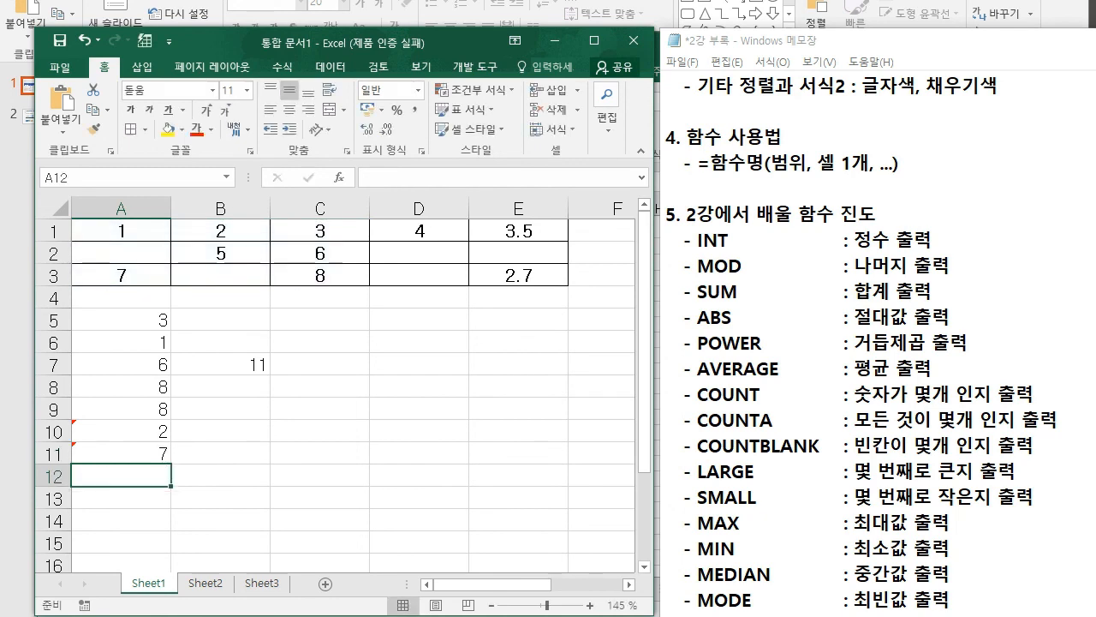
Step: Check the blank and numeric cells in A1:C3 against the COUNT formula in A11
click(121, 454)
click(121, 254)
click(220, 275)
click(121, 253)
click(221, 275)
click(120, 232)
click(220, 231)
click(319, 232)
click(220, 253)
click(320, 254)
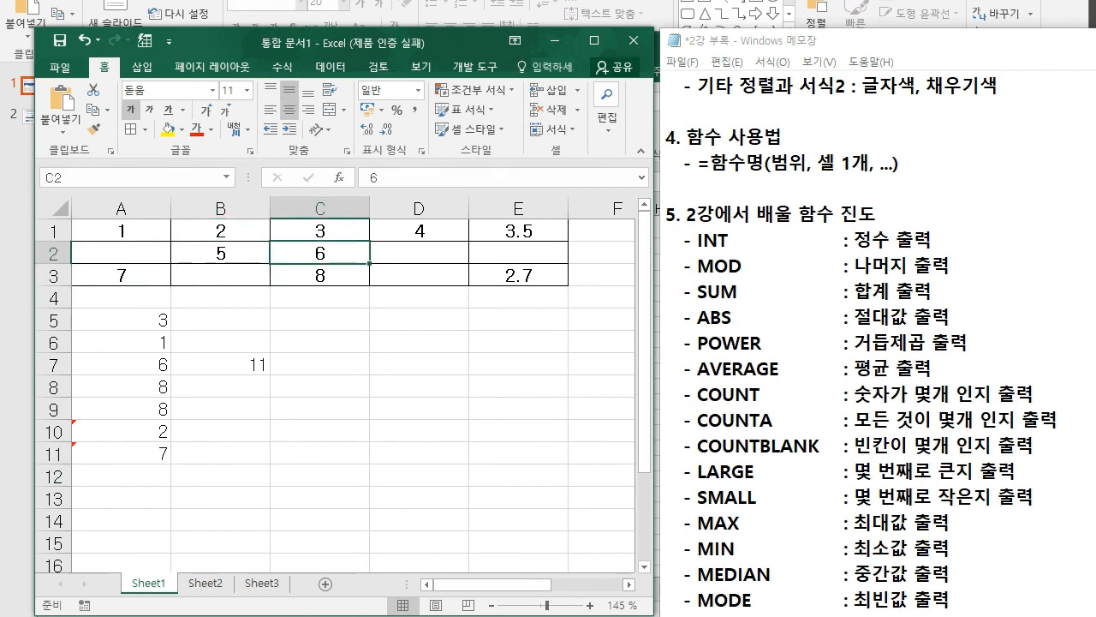
click(121, 275)
click(320, 275)
click(120, 453)
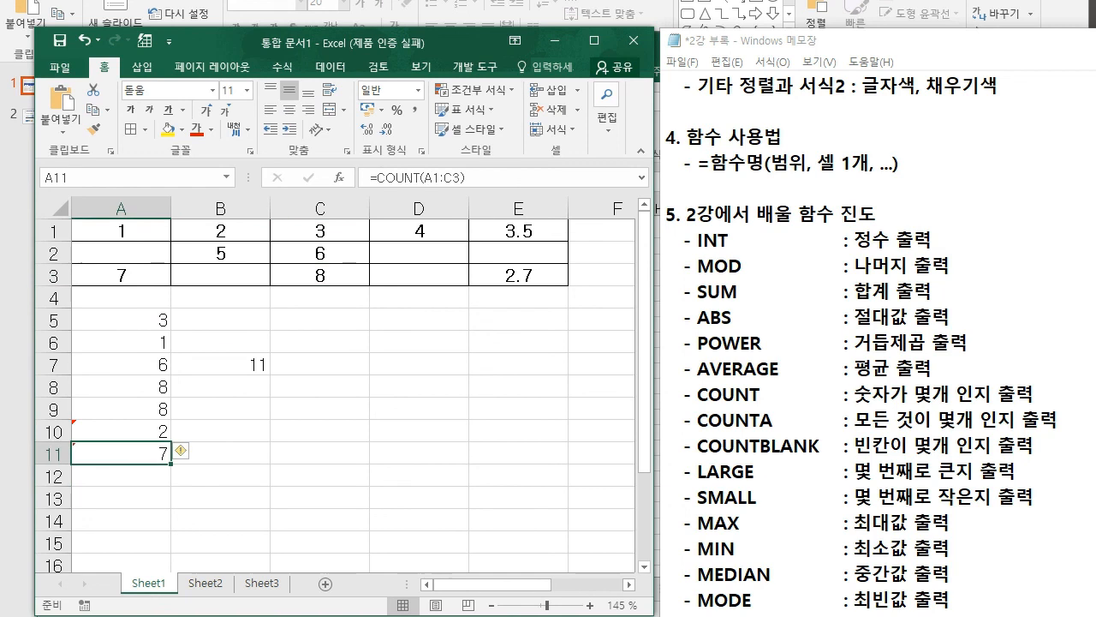
Step: Fill the table's blank cells with text, entering 가 in A2 and 나 in B3
click(121, 253)
text(RK)
key(BackSpace)
key(BackSpace)
key(Hangul)
text(가)
key(Return)
key(Right)
text(나)
key(Return)
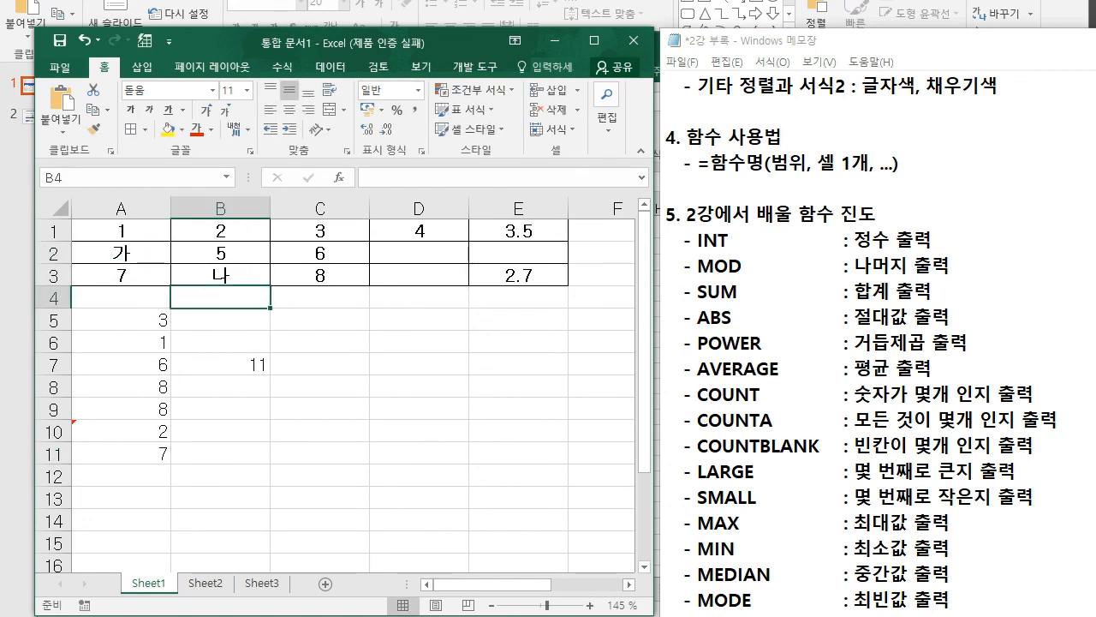
Step: Review the range of the COUNT formula in A11 and the COUNT description in the notes
double_click(143, 454)
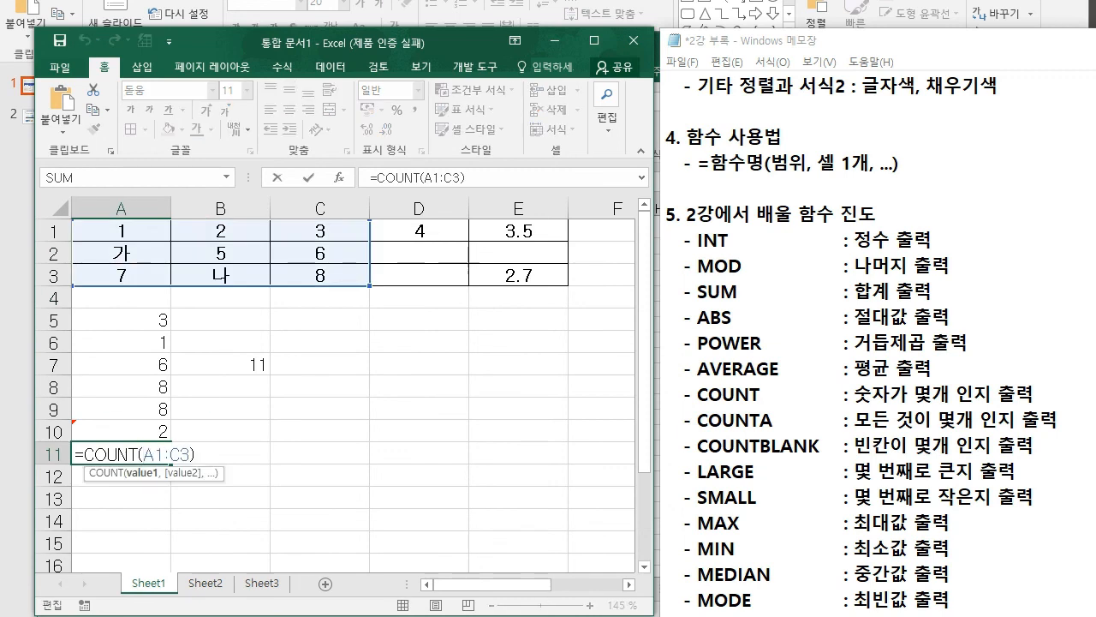
key(Escape)
drag(854, 394, 1001, 394)
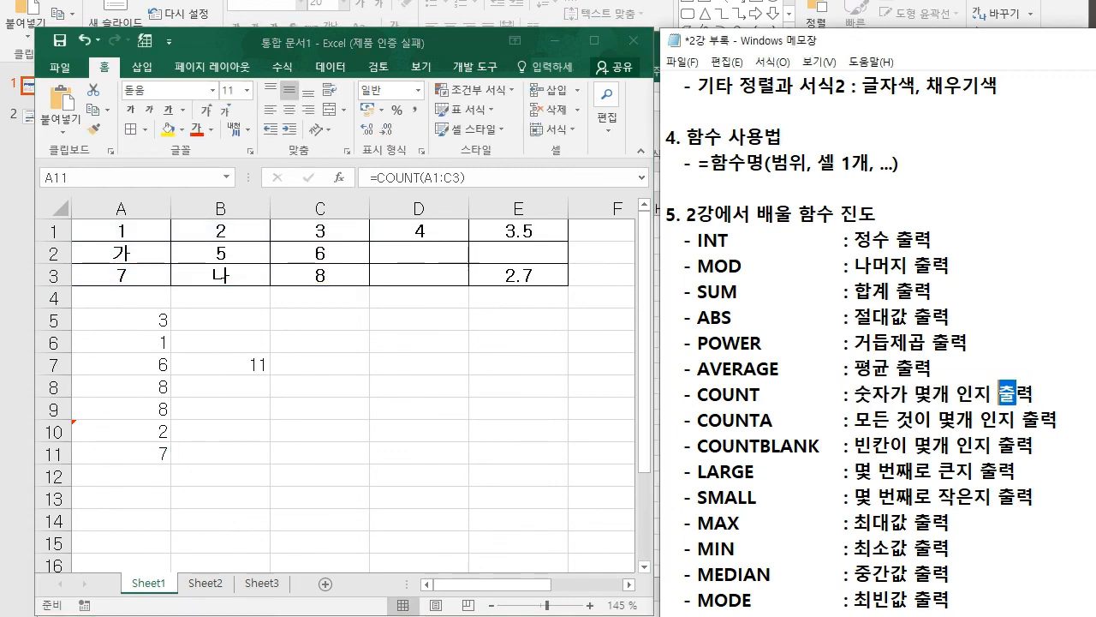
click(321, 454)
click(221, 454)
text(=채ㅕㅜ)
key(BackSpace)
key(BackSpace)
key(BackSpace)
text(COUNT)
key(Left)
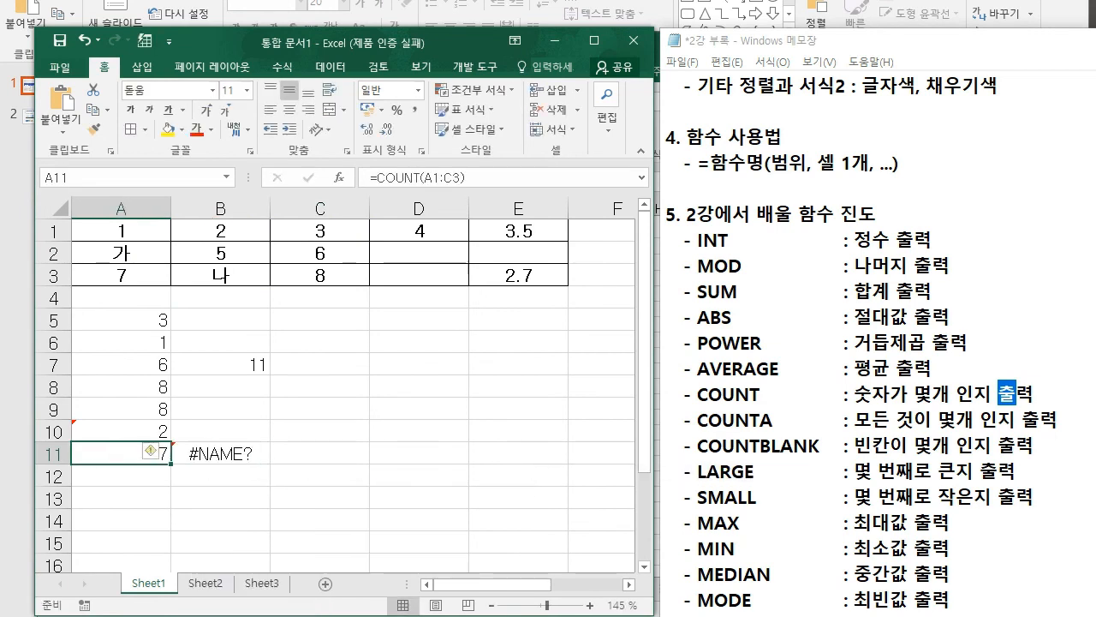
key(Right)
text(=COUN)
key(Left)
Step: Enter a COUNTA formula in B11 that counts all non-empty cells in the range A1:C3
key(Right)
text(=COUN)
key(Down)
key(Tab)
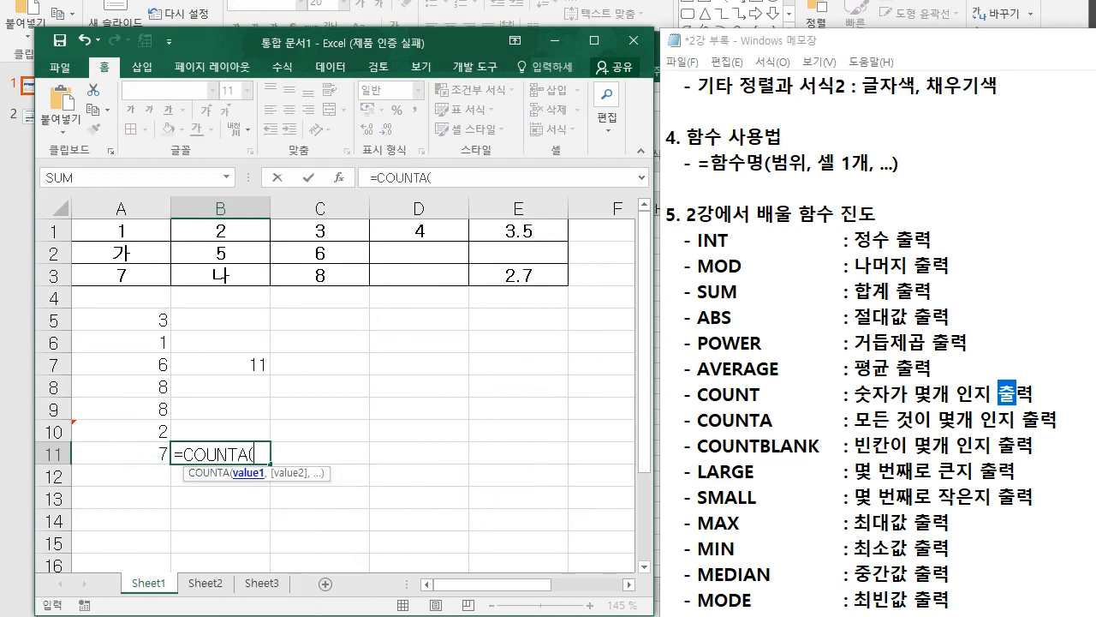
drag(120, 229, 367, 276)
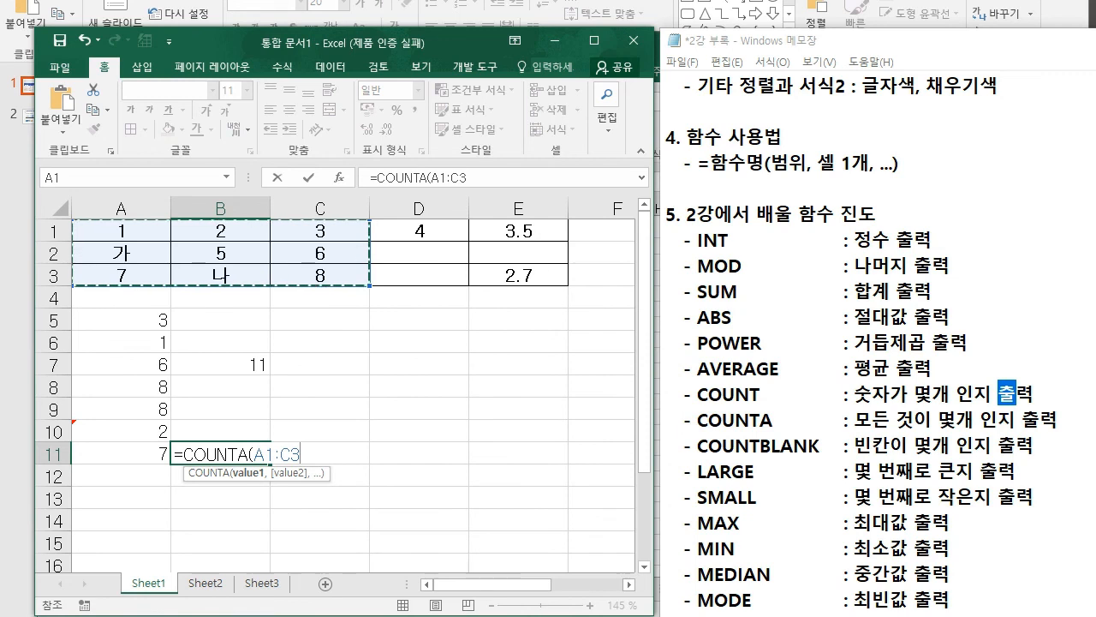
key(Return)
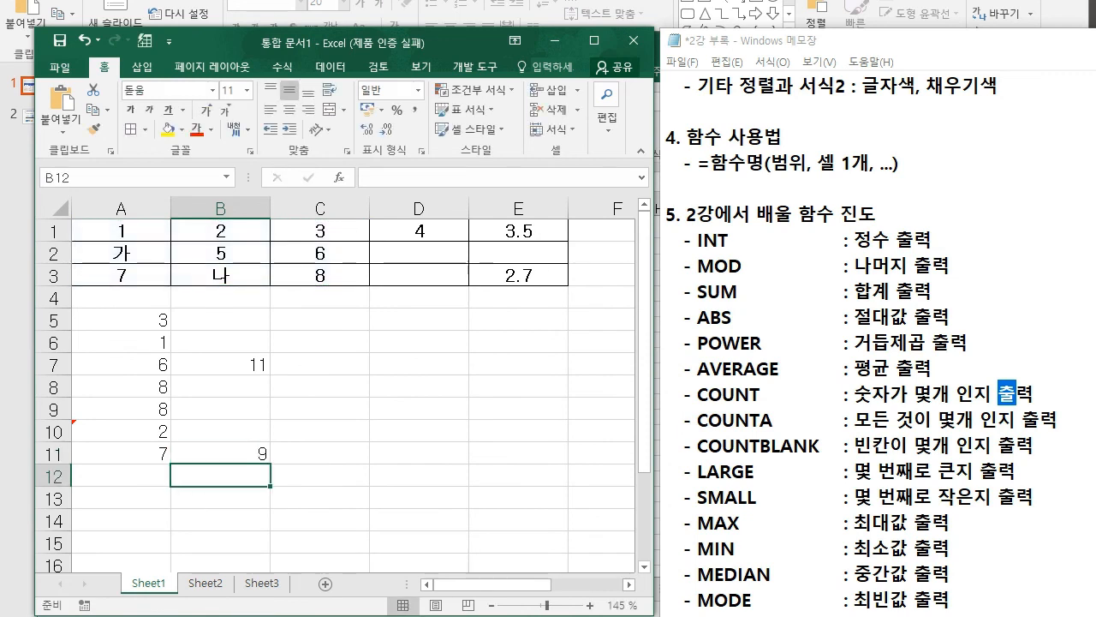
Step: Enter a COUNTBLANK formula in C11 that counts the empty cells in the range C1:E3
click(320, 453)
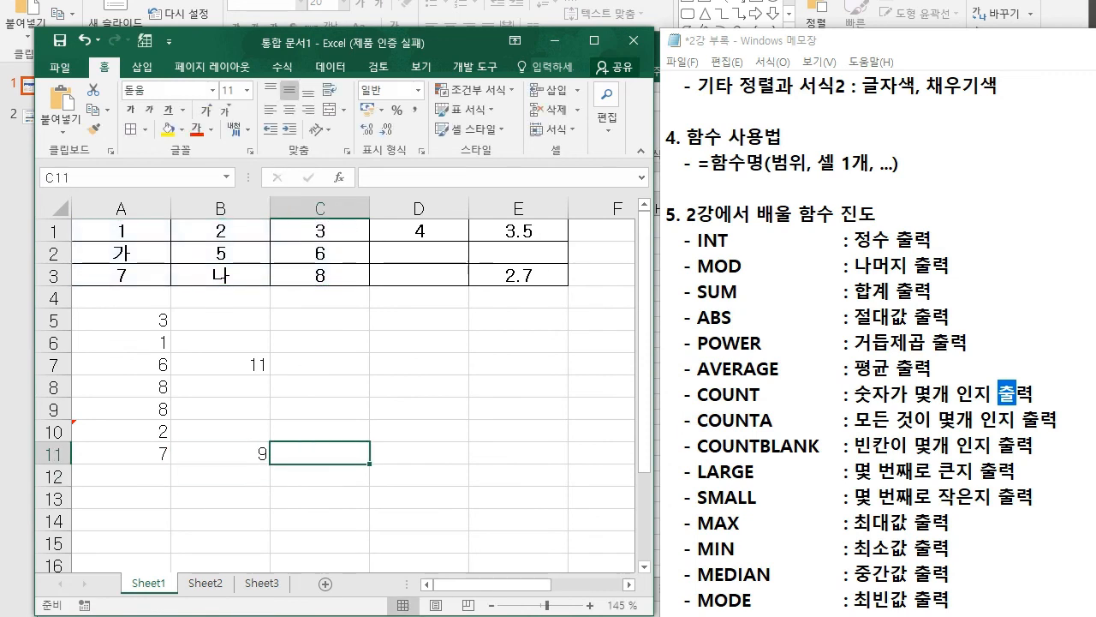
text(=COUN)
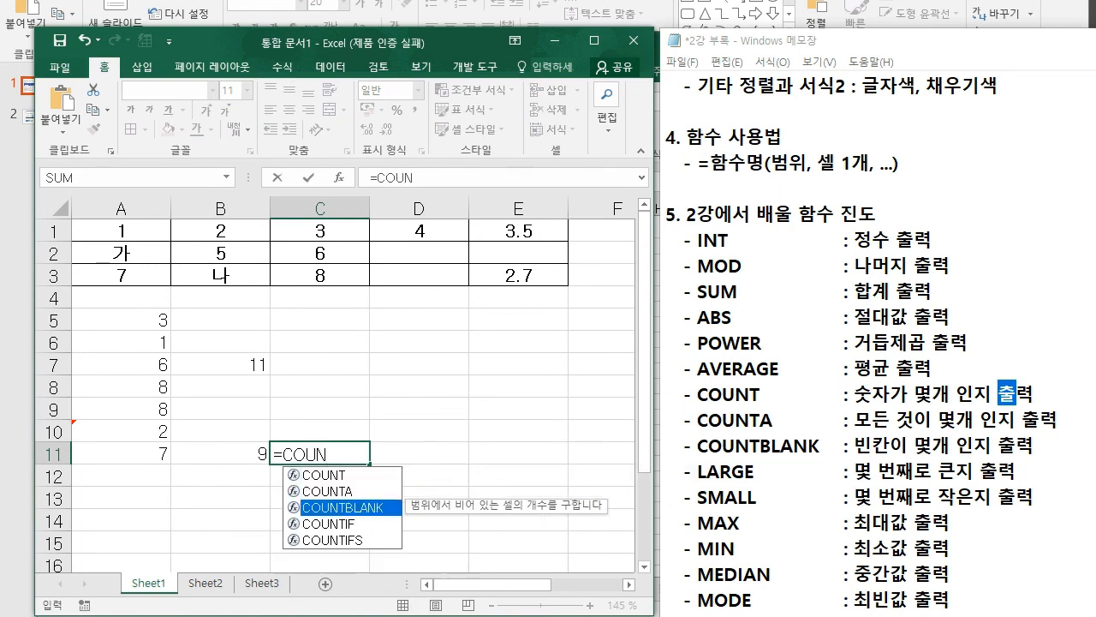
key(Tab)
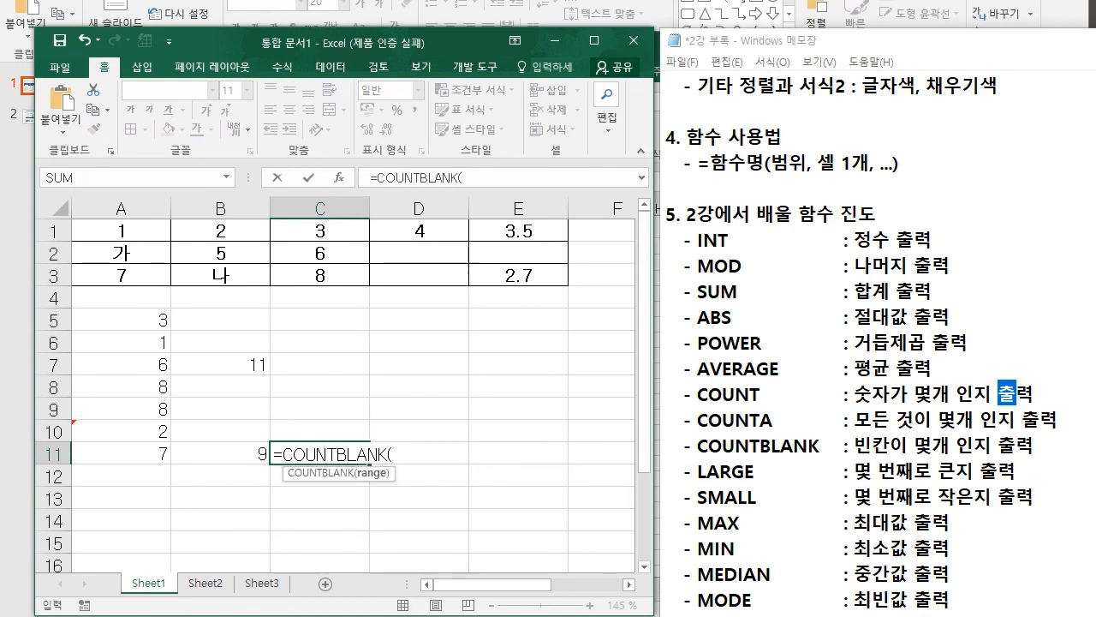
drag(320, 230, 557, 278)
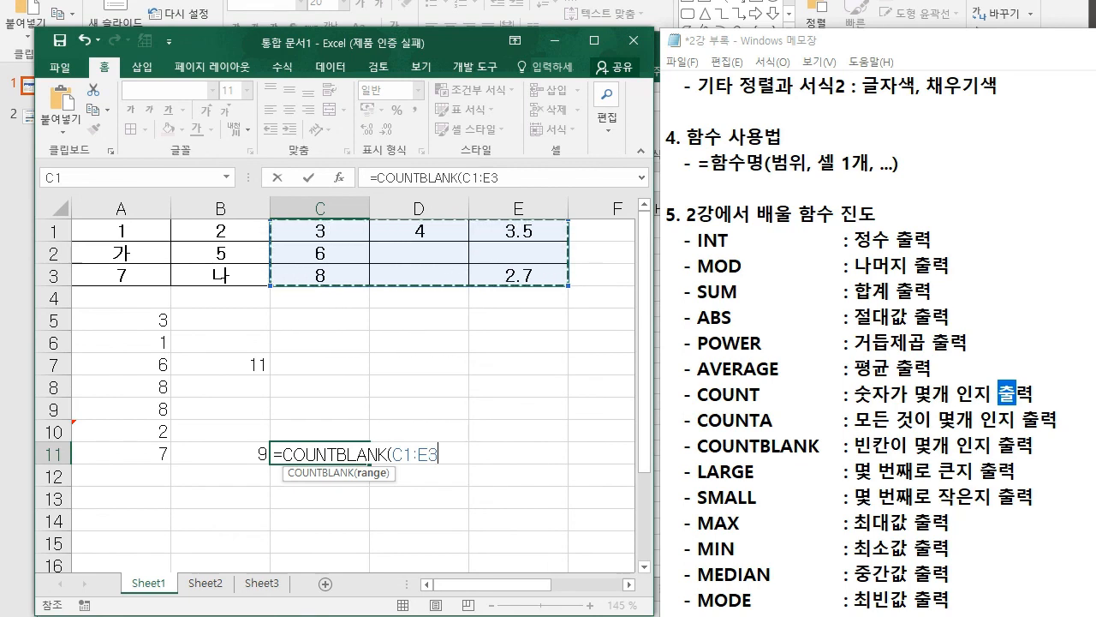
key(Return)
key(Return)
key(Up)
key(Up)
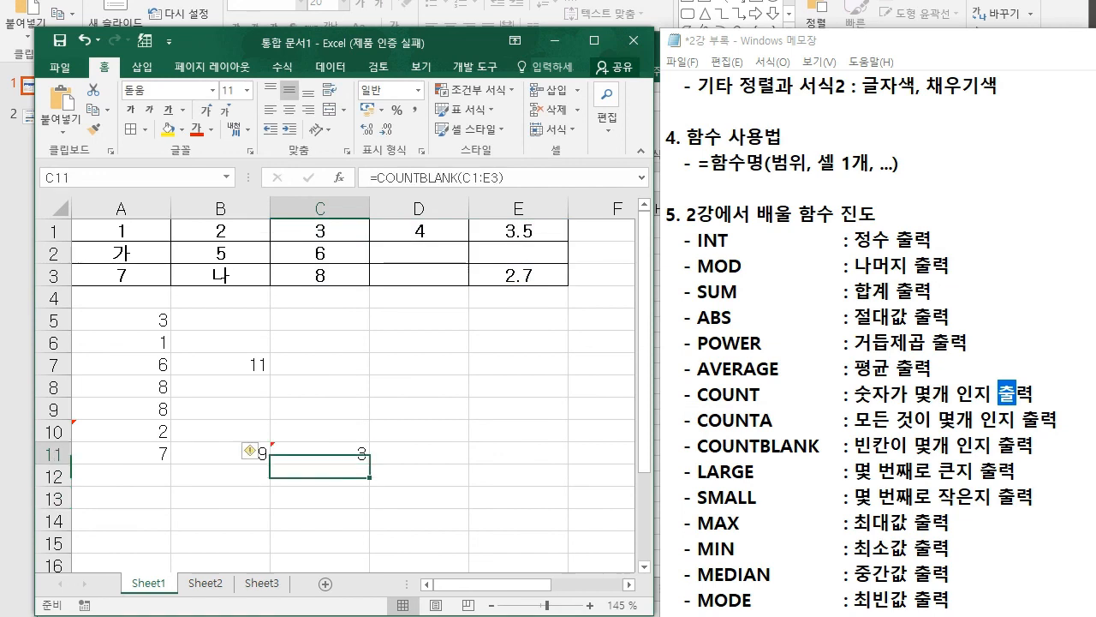
key(Right)
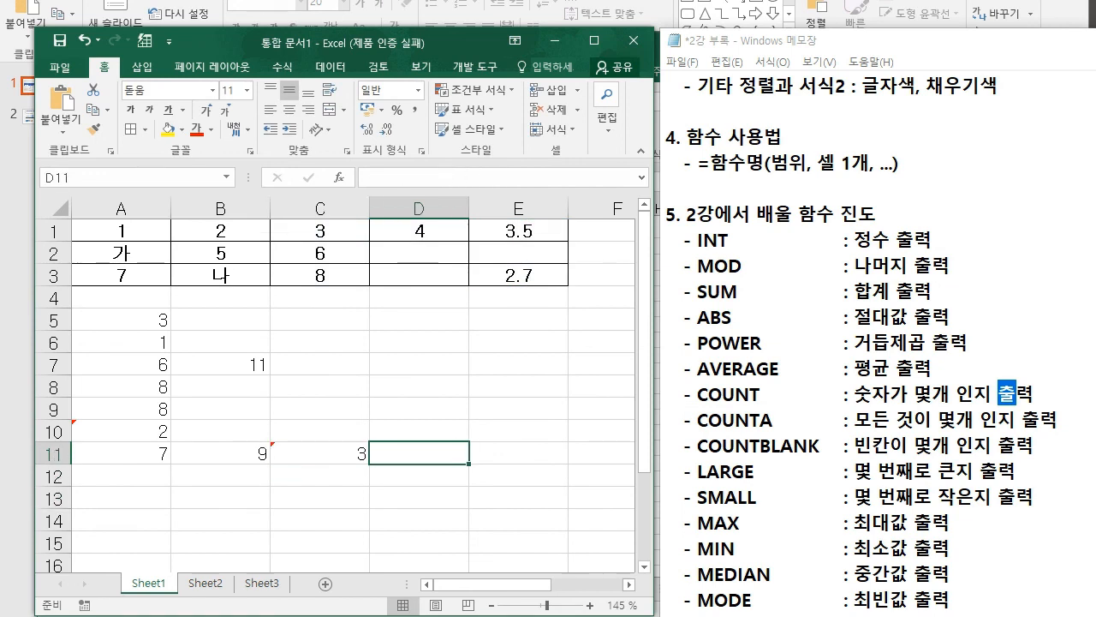
Step: Enter a LARGE formula in A12 that returns the second-largest value in the range B1:C2
drag(697, 471, 879, 471)
click(878, 471)
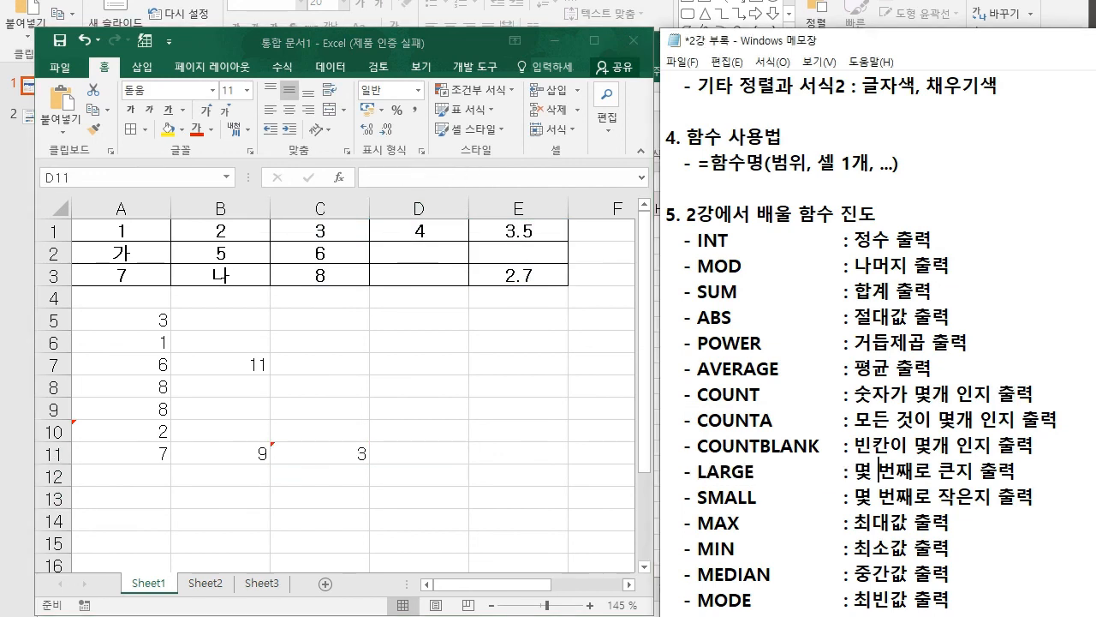
click(121, 477)
text(=LARGE()
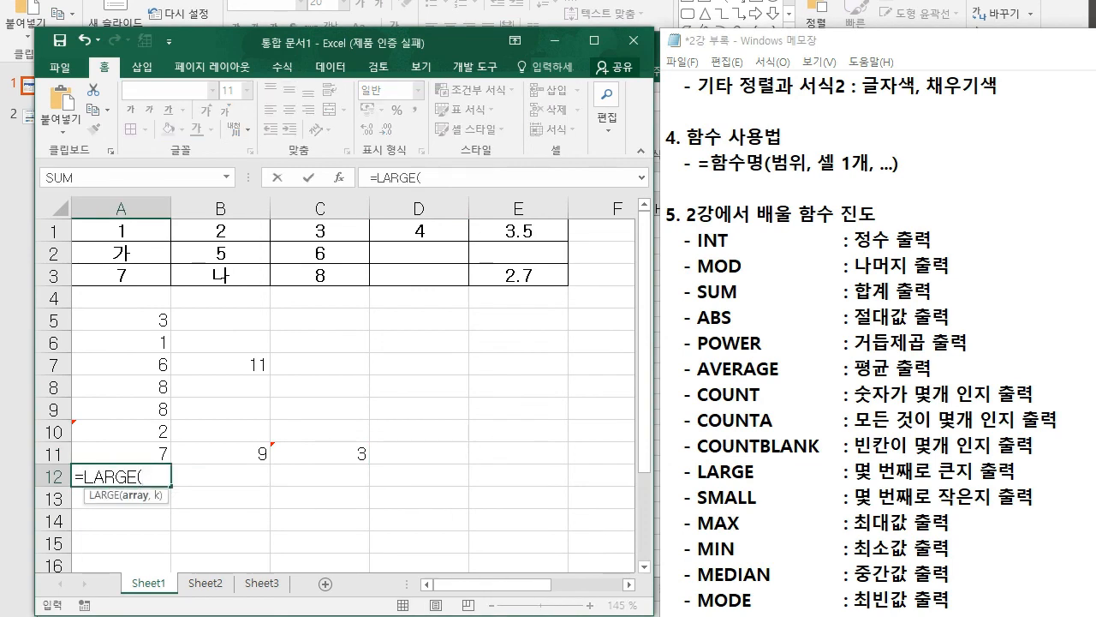
drag(220, 230, 320, 253)
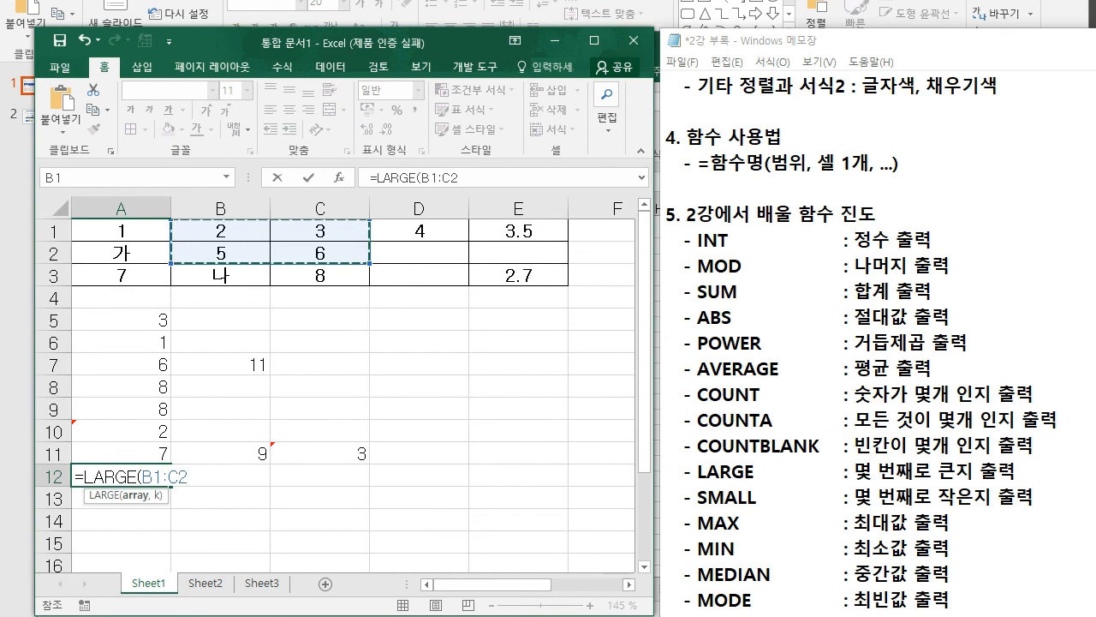
text(,2)
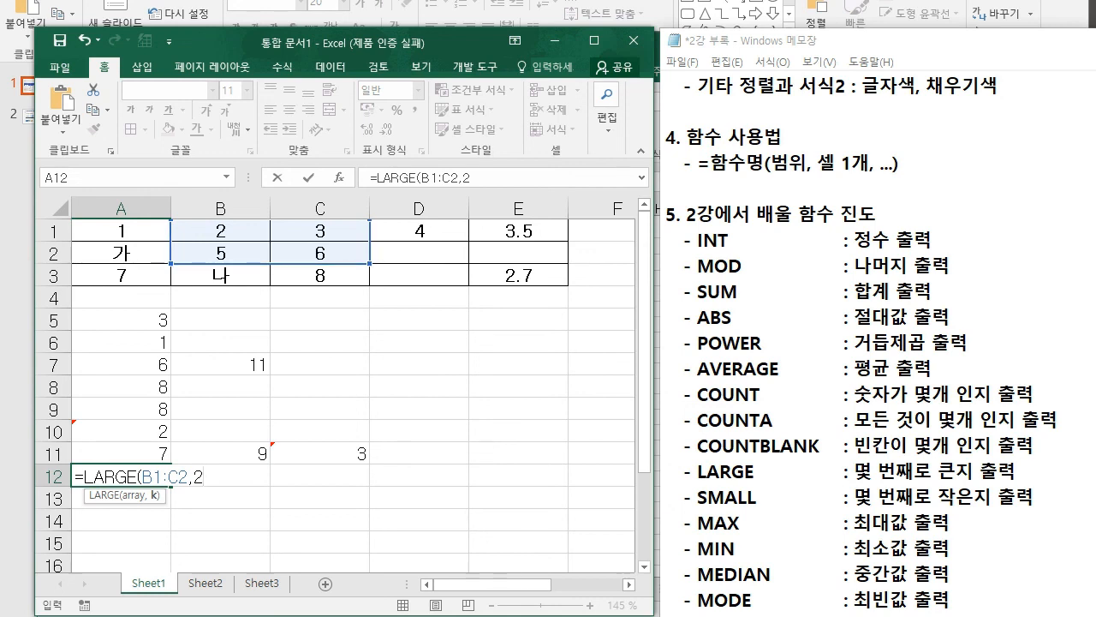
key(Return)
key(Up)
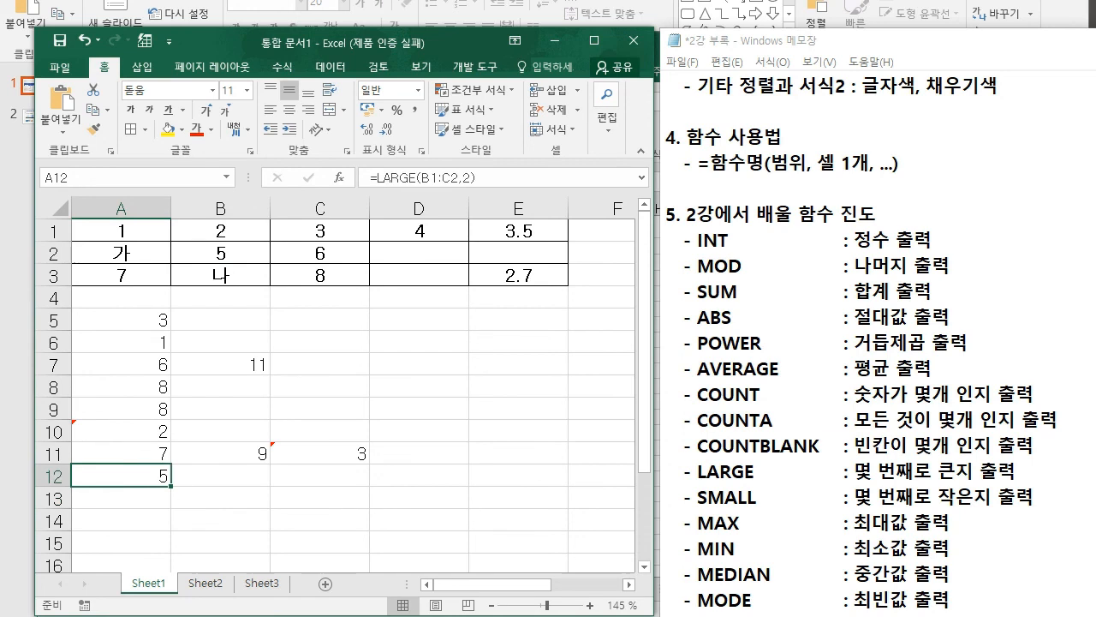
Step: Enter a SMALL formula in B12 that returns the second-smallest value in the range B1:C2
key(Right)
text(=SM)
key(Tab)
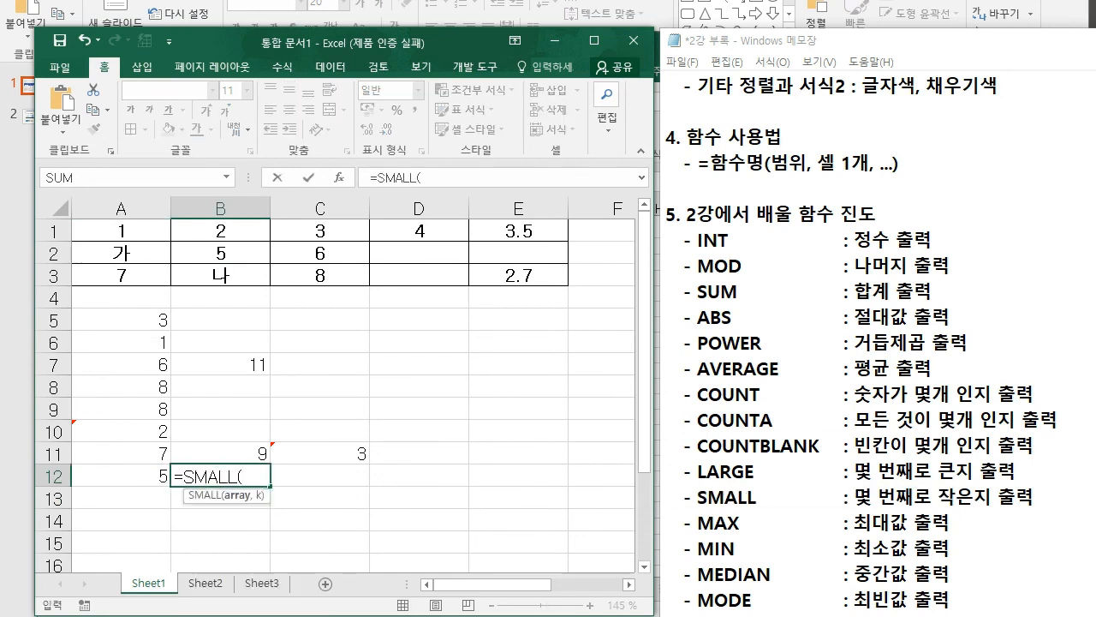
drag(221, 230, 320, 253)
text(,2)
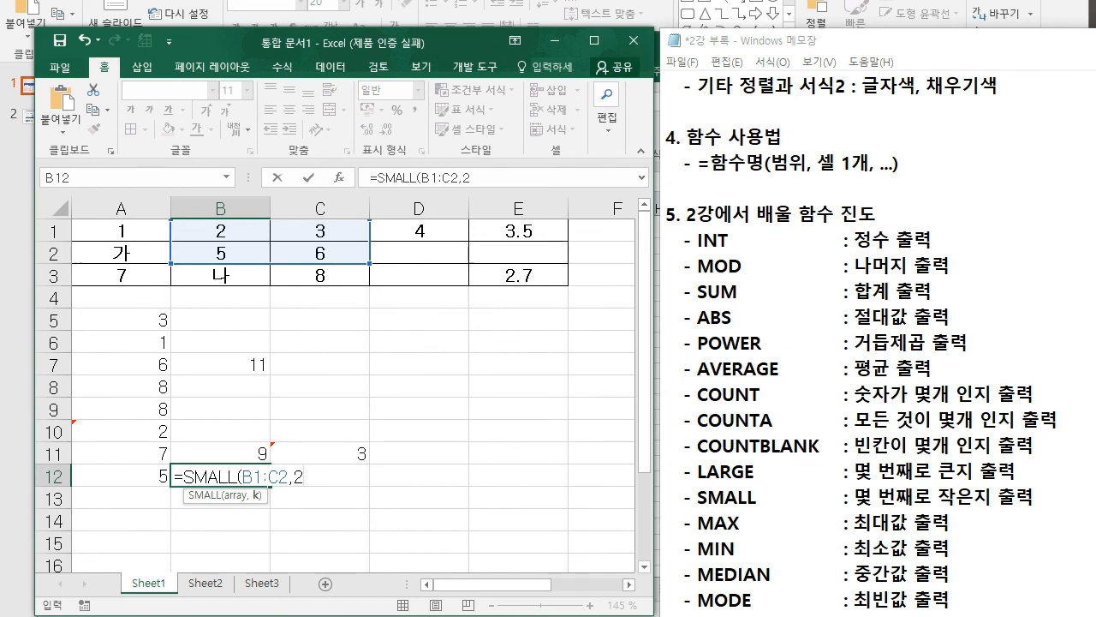
key(Return)
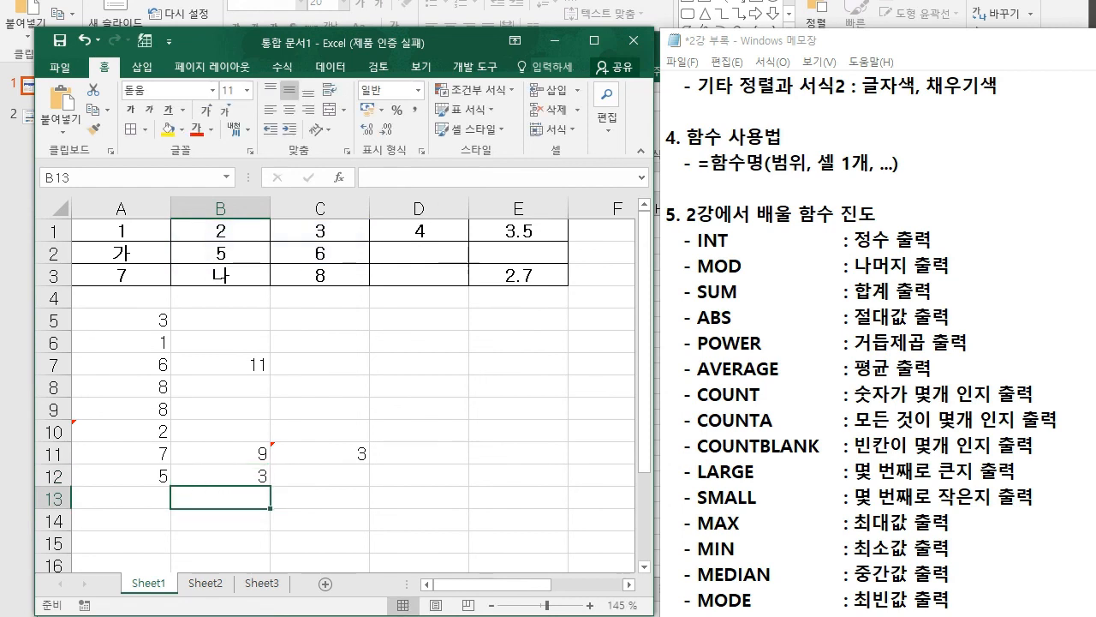
Step: Enter a MAX formula in A13 that returns the largest value in the range B1:C2
drag(666, 471, 937, 496)
click(937, 496)
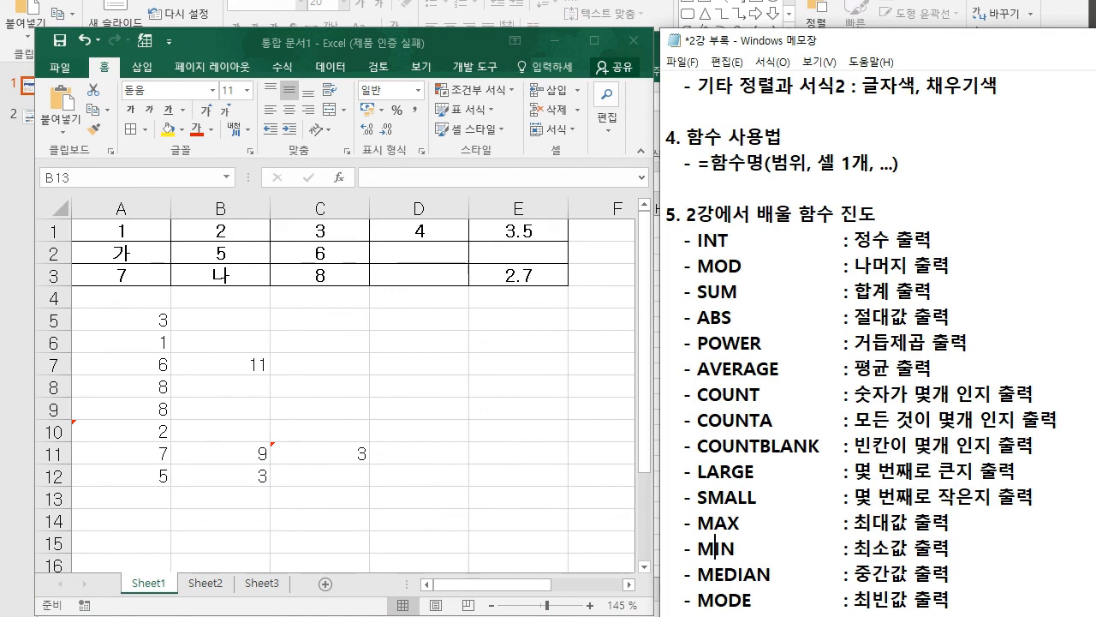
key(alt+Tab)
click(121, 498)
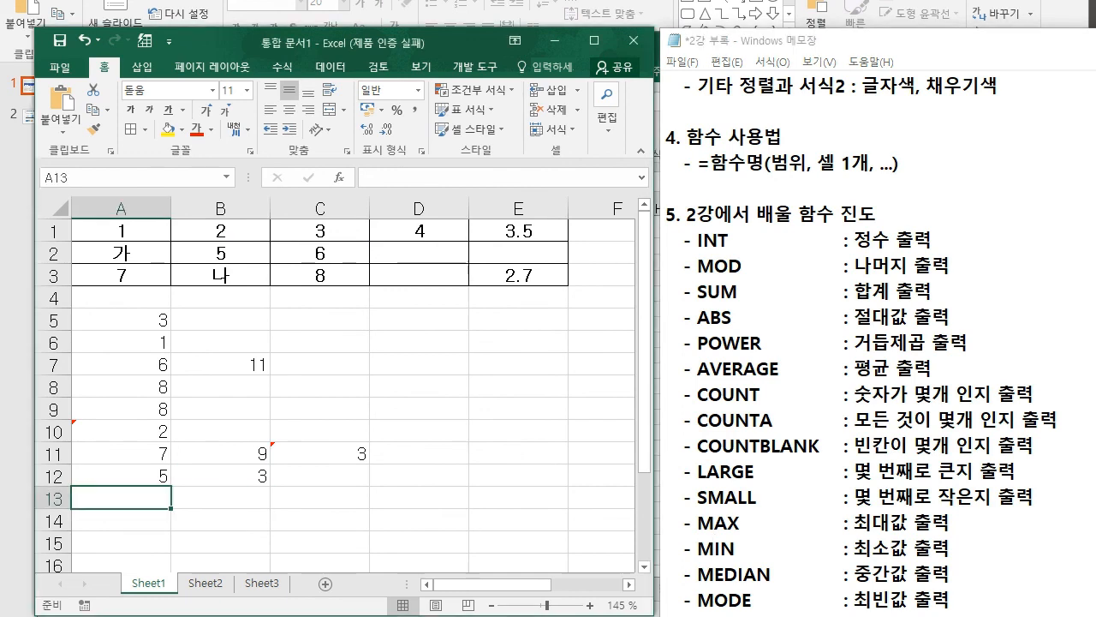
text(=MAX()
drag(221, 230, 321, 253)
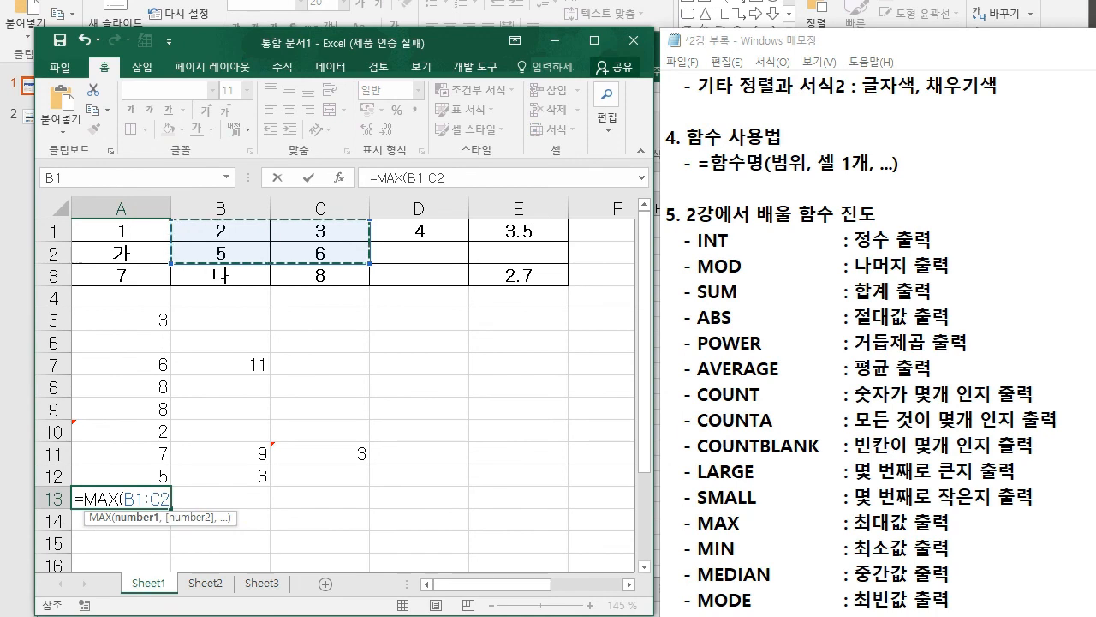
key(Tab)
Step: Enter a MIN formula in B13 that returns the smallest value in the range B1:C2
text(=MIN()
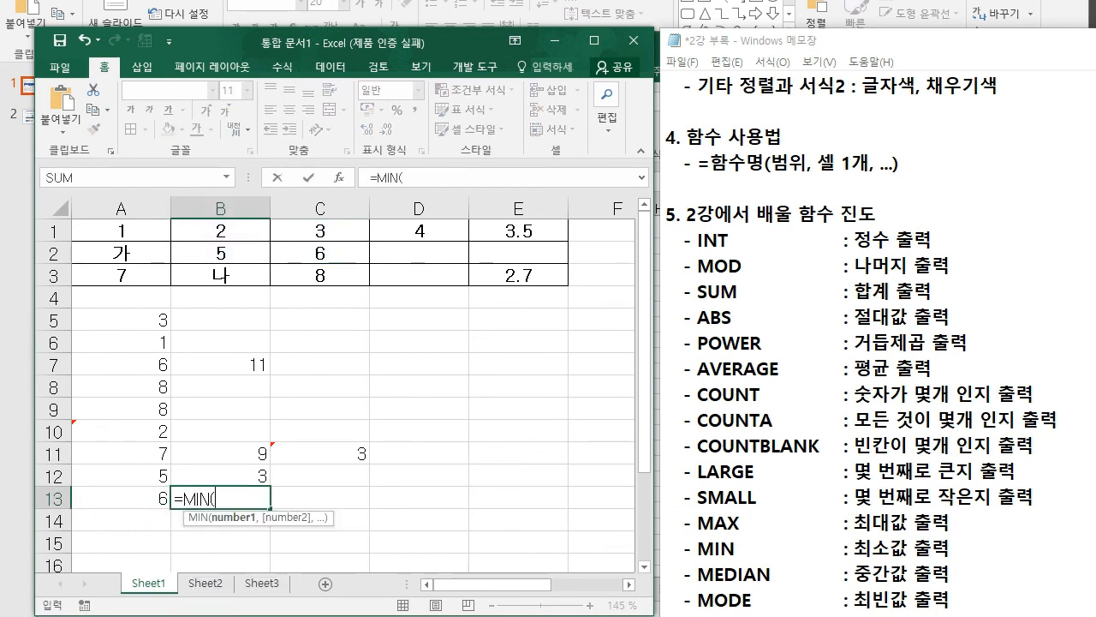
drag(221, 230, 320, 252)
key(Return)
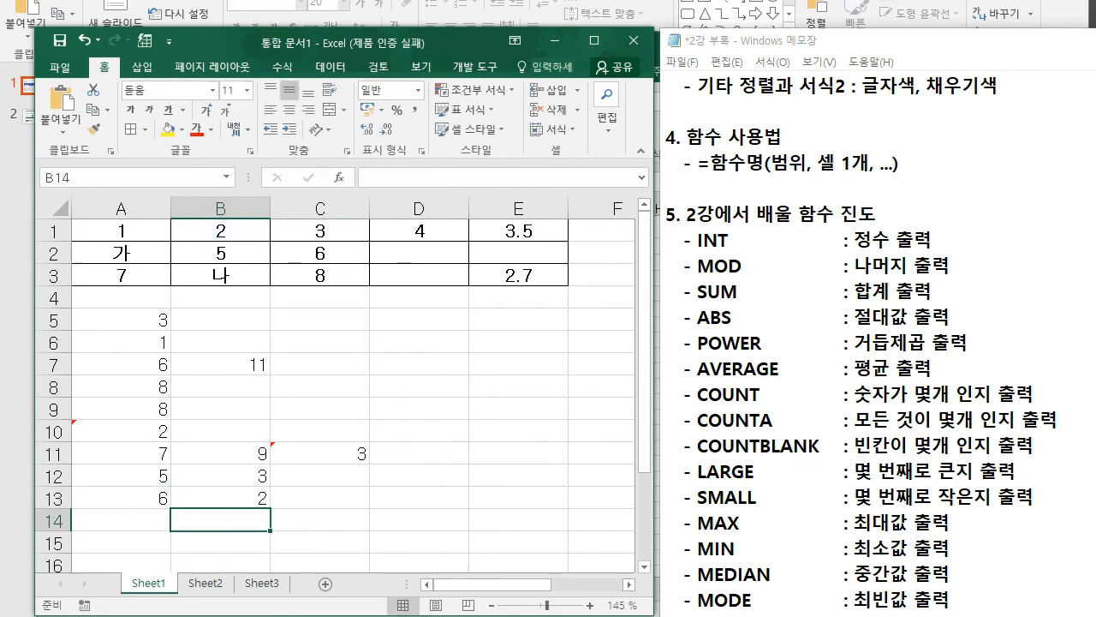
Step: Enter a MEDIAN formula in D5 that returns the middle value of the range B1:C2
drag(419, 476, 419, 453)
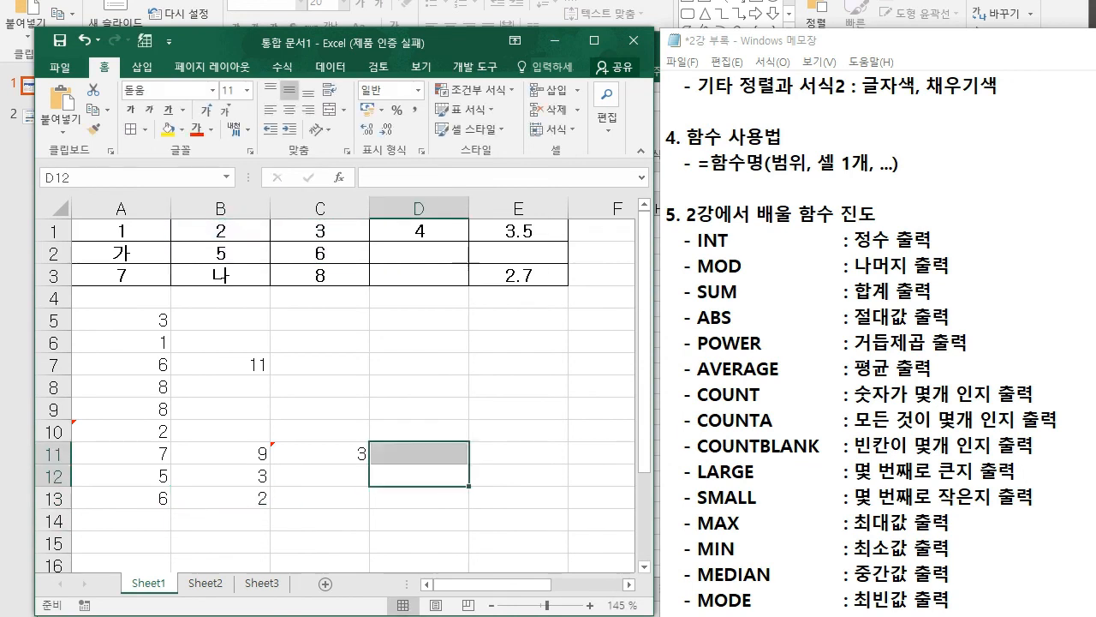
click(419, 364)
click(419, 319)
click(419, 297)
click(419, 319)
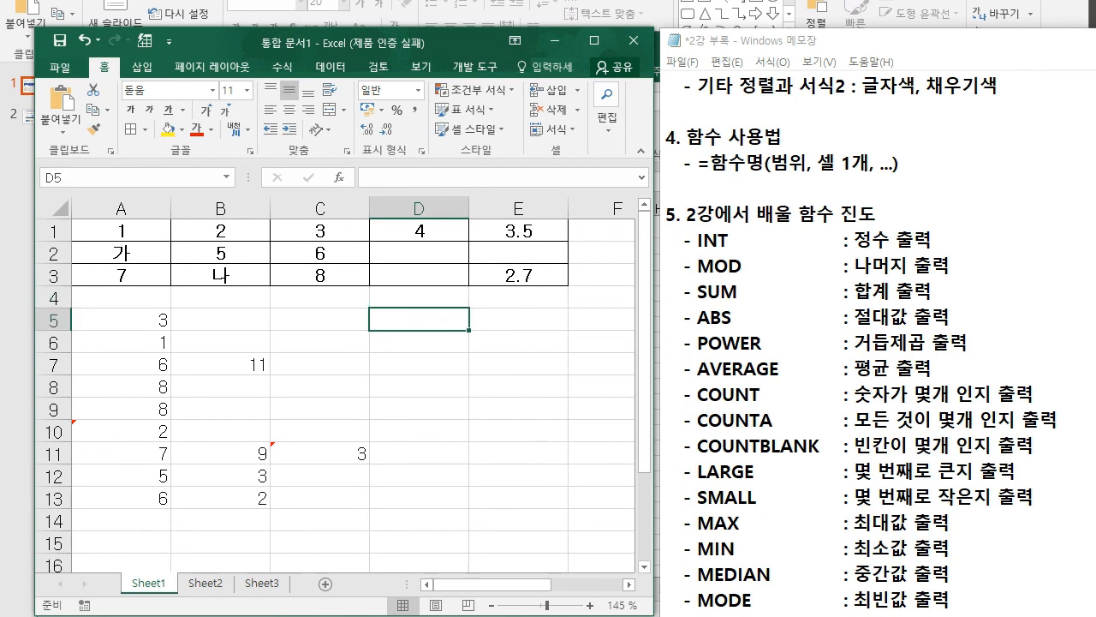
text(=MED)
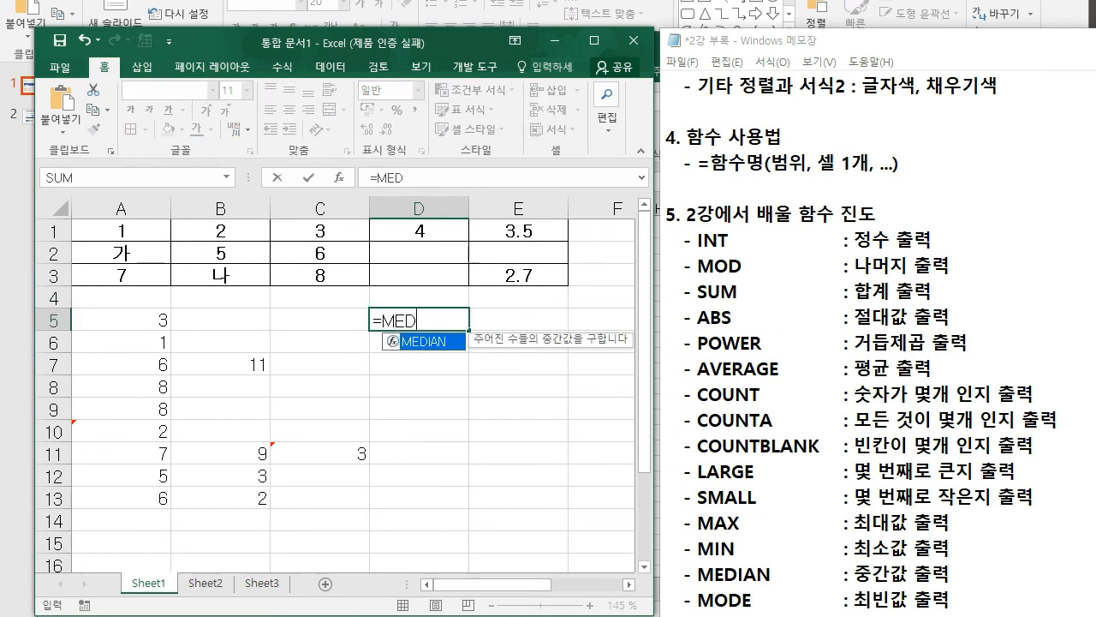
key(Tab)
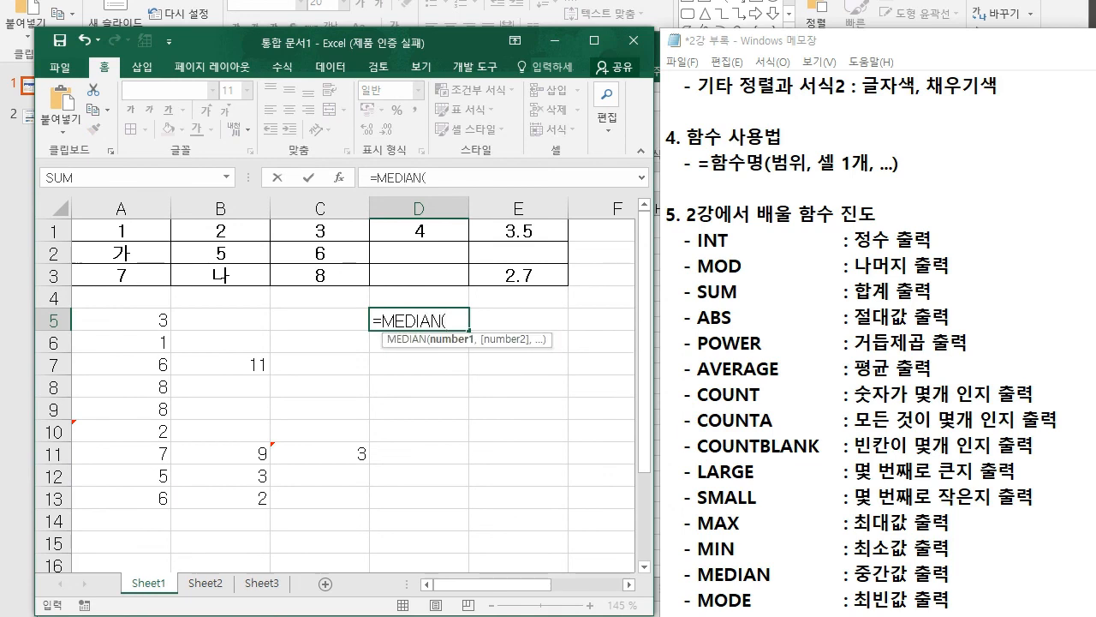
drag(220, 230, 320, 253)
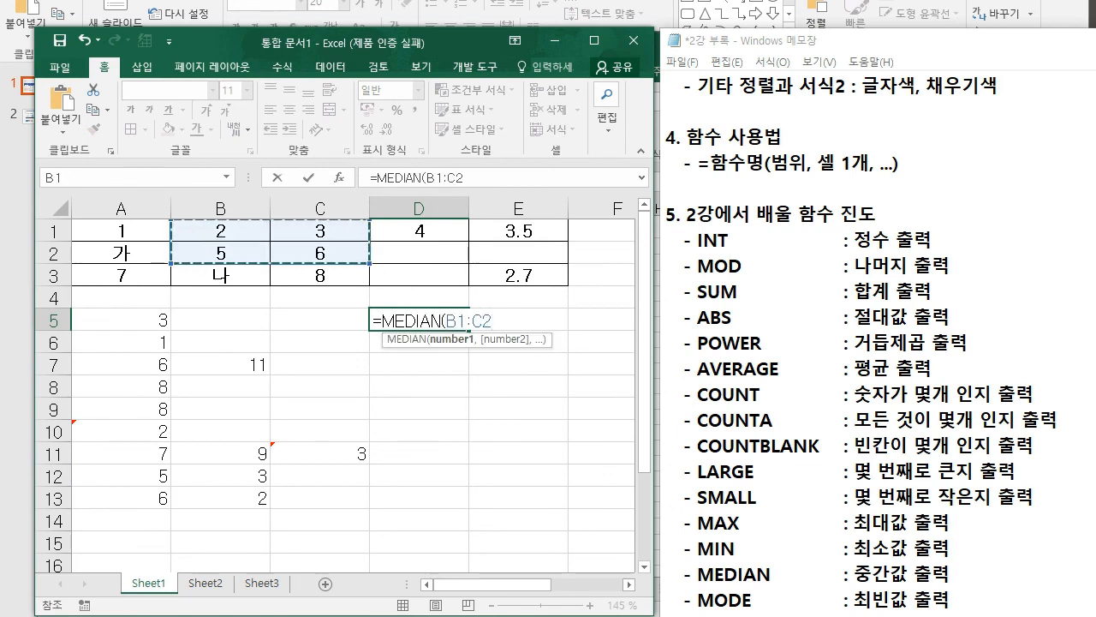
key(ctrl+Return)
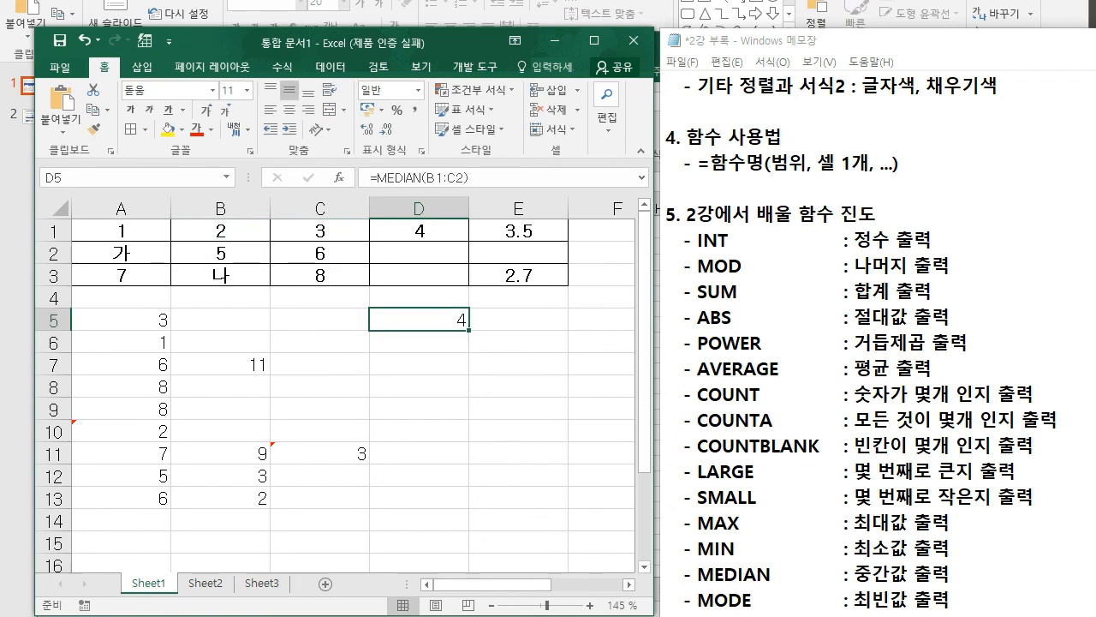
Step: Check the values in B1:C2 that feed the MEDIAN formula in D5
drag(220, 230, 319, 253)
drag(220, 230, 320, 253)
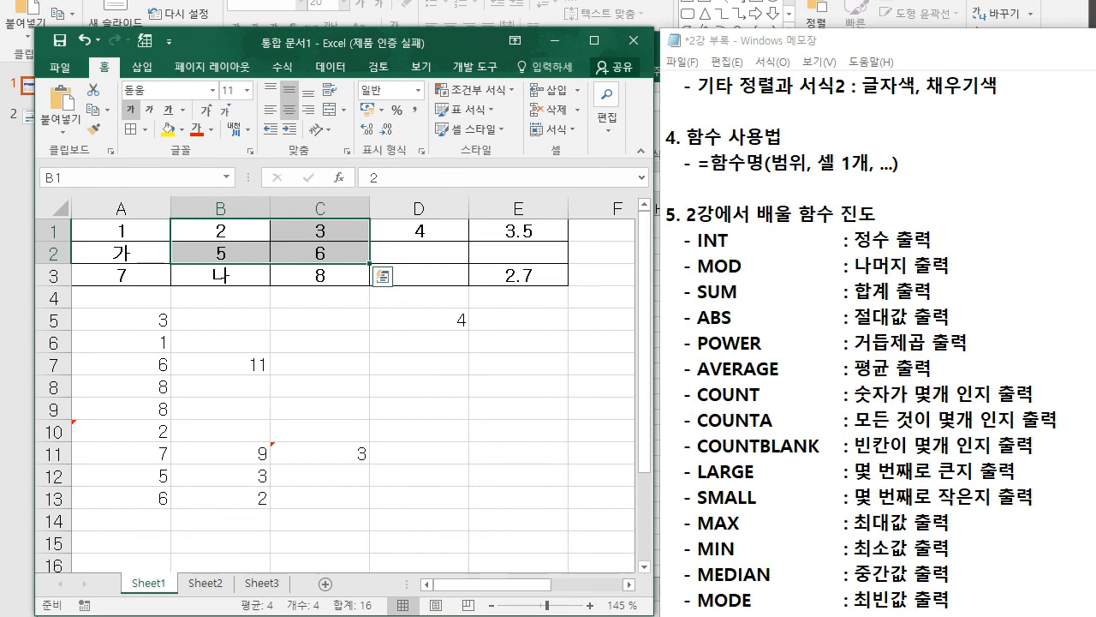
click(419, 319)
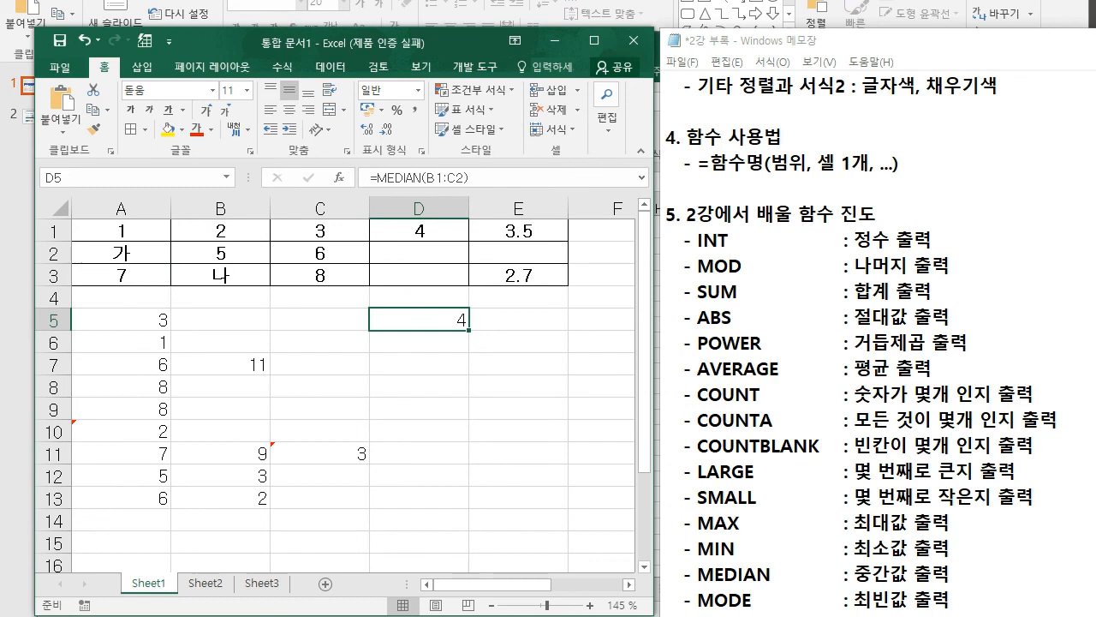
Step: Extend the sample table by one row, giving A4:E4 the same borders, bold text and centred alignment
click(220, 298)
click(320, 297)
click(419, 252)
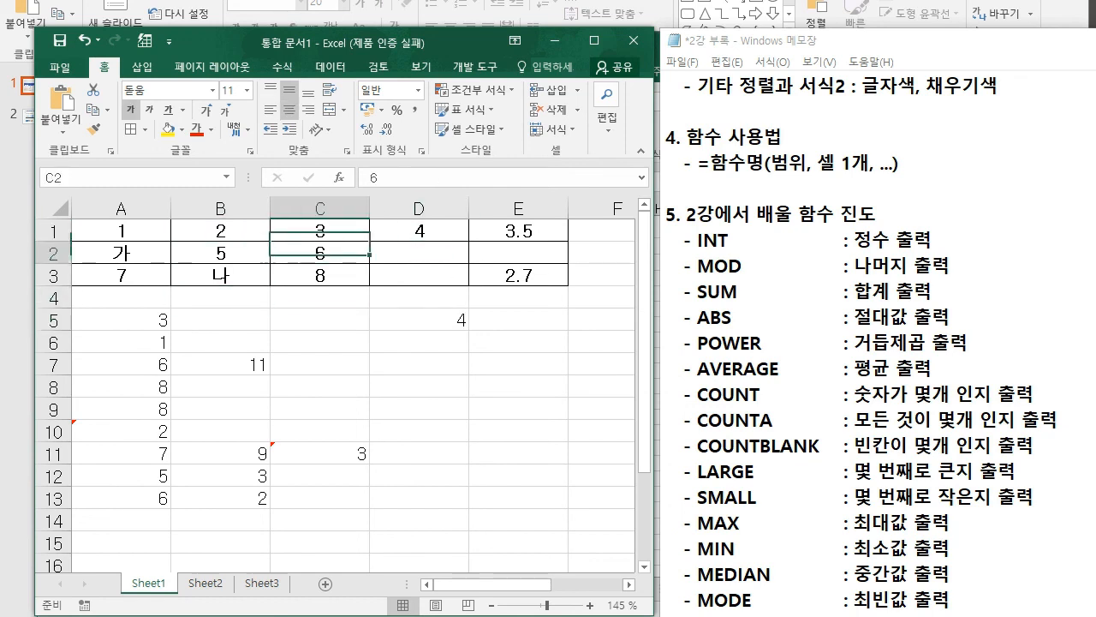
key(Right)
key(Down)
key(Left)
key(Left)
key(Right)
key(Right)
key(Left)
key(Left)
key(Left)
key(Left)
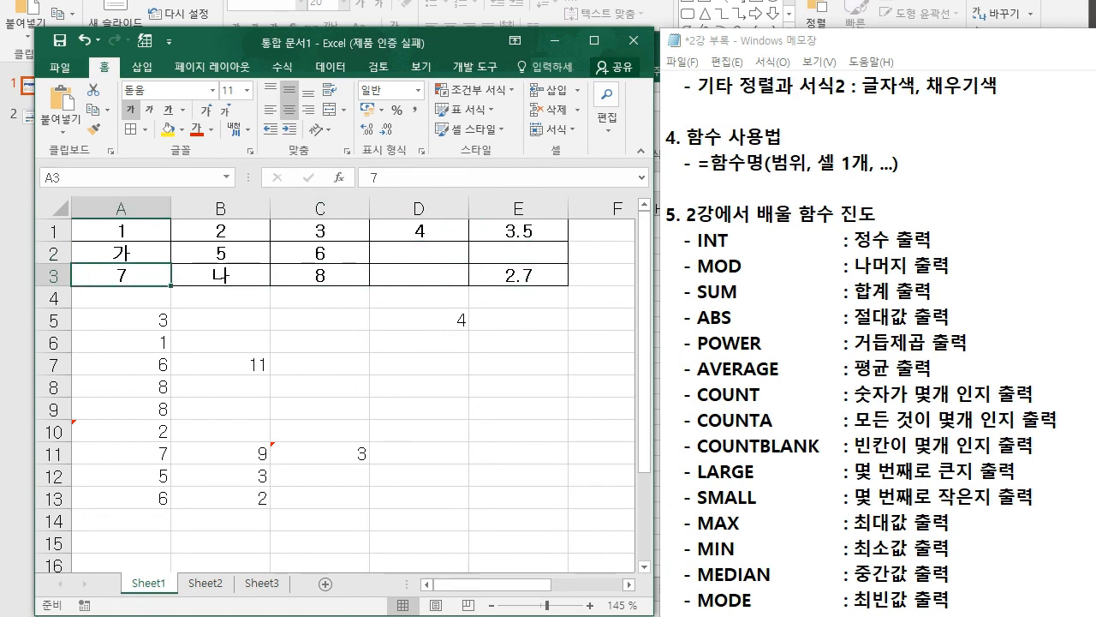
key(Down)
key(shift+Right)
key(shift+Right)
key(shift+Right)
key(shift+Right)
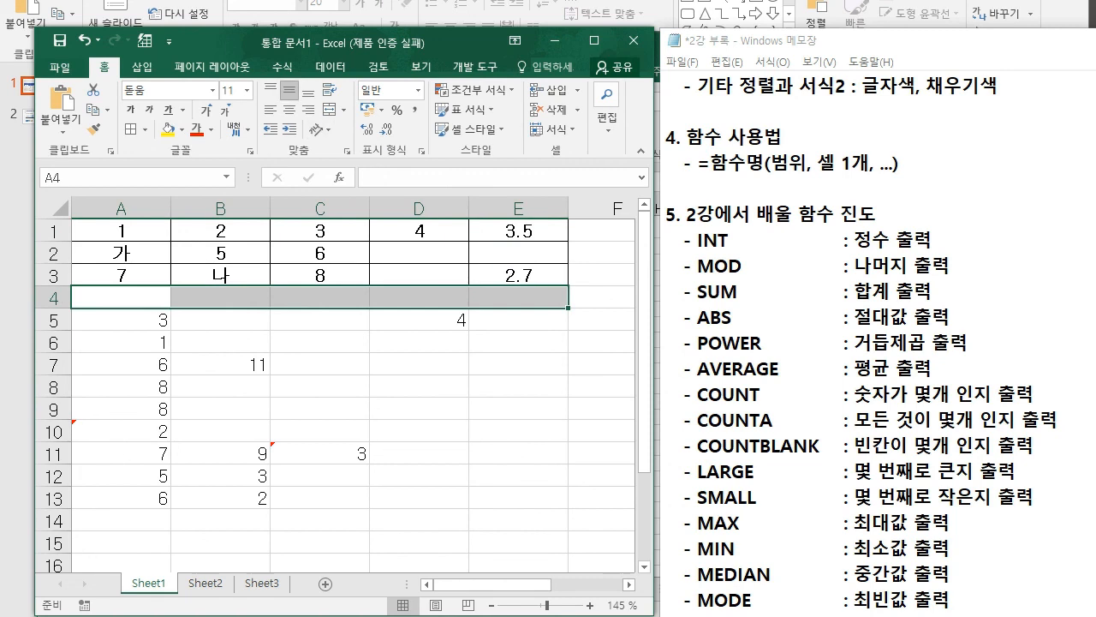
click(130, 129)
click(131, 110)
click(320, 342)
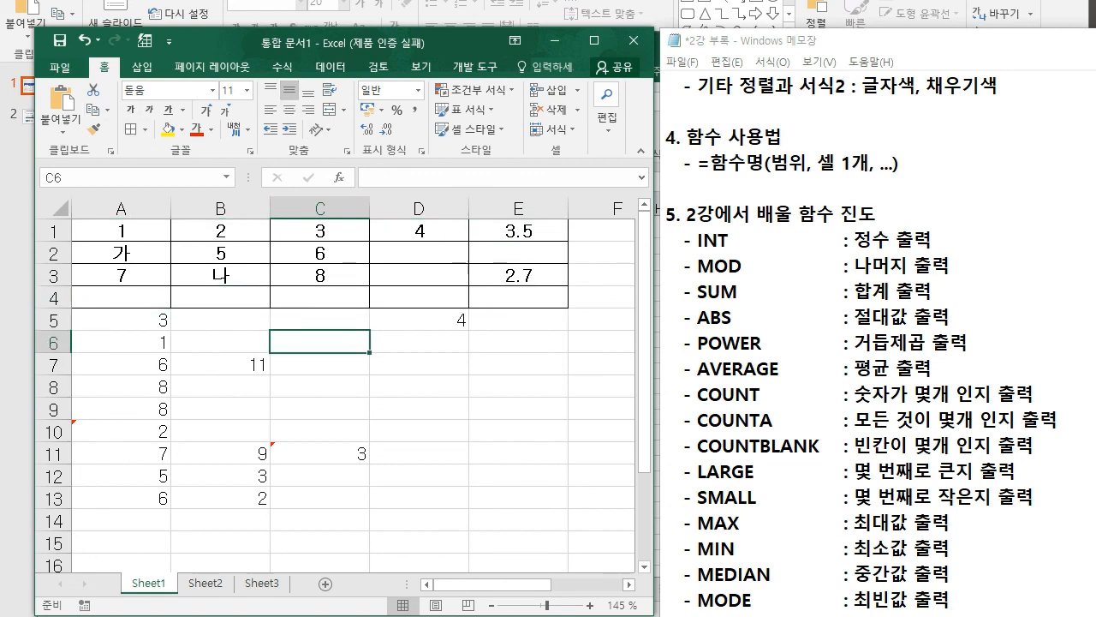
Step: Fill the new table row A4:E4 with the values 1, 1, 1, 2 and 3
drag(121, 275, 121, 297)
click(121, 296)
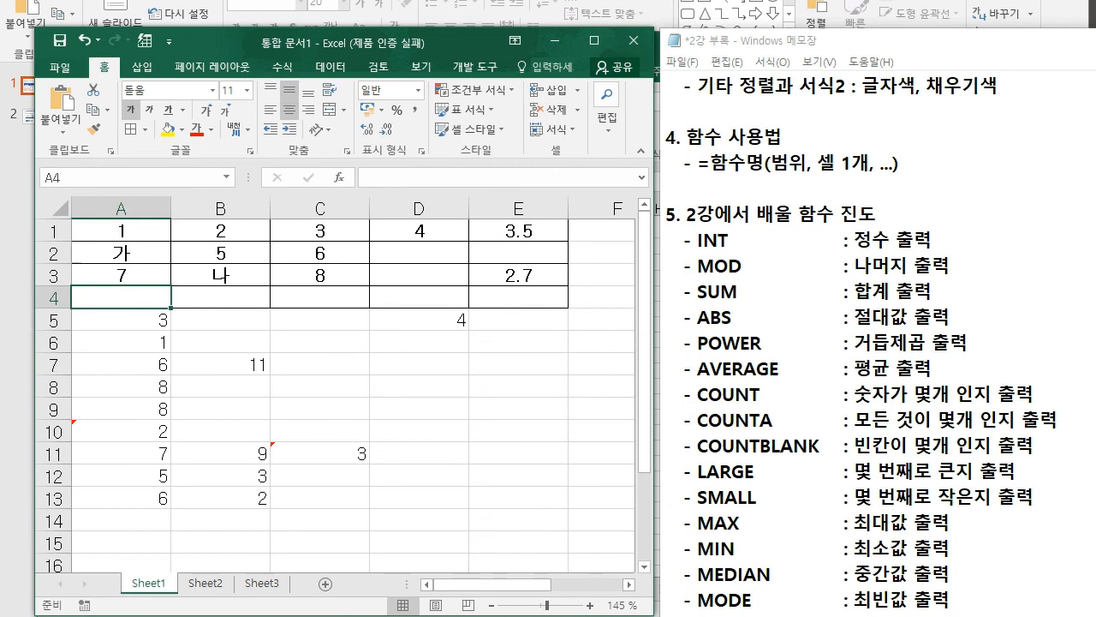
text(1)
key(Tab)
text(1)
key(Tab)
text(1)
key(Tab)
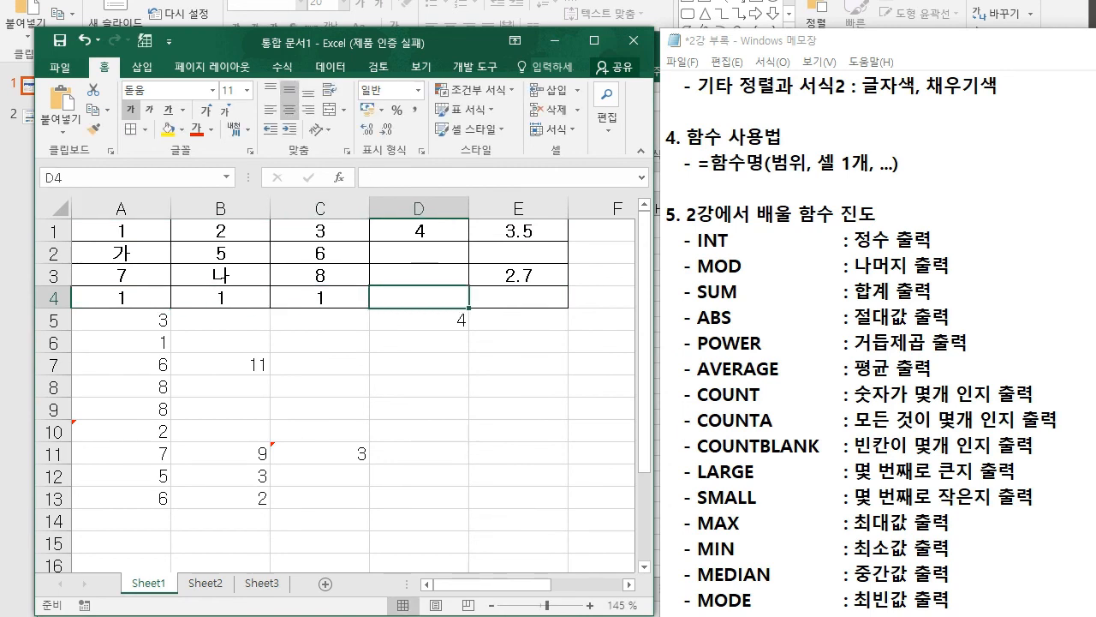
text(2)
key(Tab)
text(3)
key(Down)
key(Down)
key(Left)
key(Left)
key(Left)
key(Left)
key(Right)
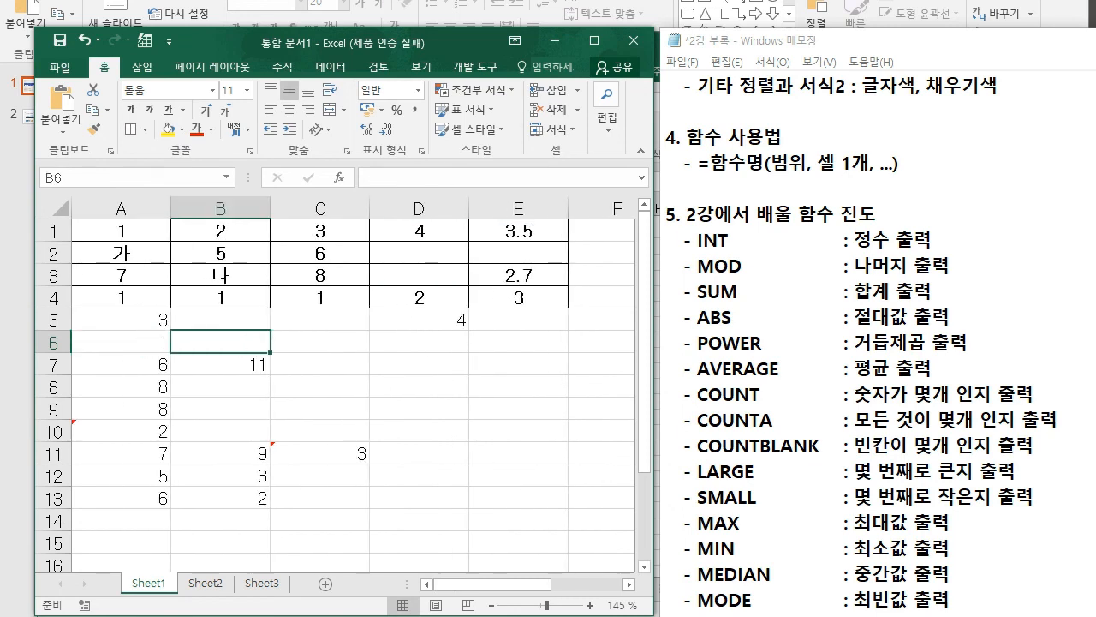
Step: Enter a MODE formula in D6 that returns the most frequent value in the range A4:E4
drag(120, 298, 518, 298)
click(418, 342)
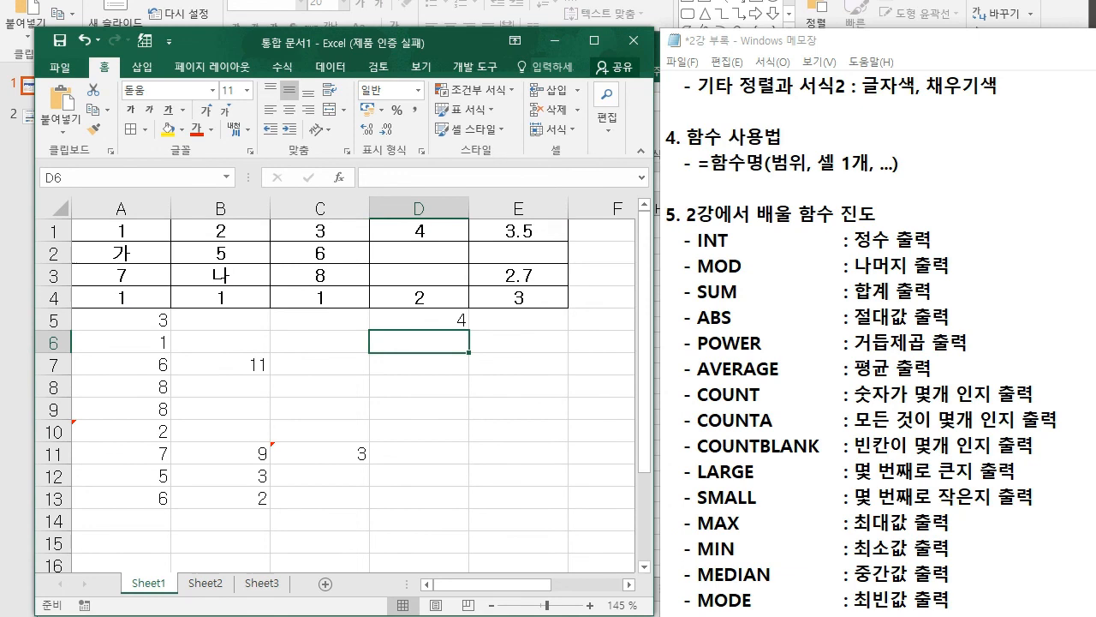
text(=MOD)
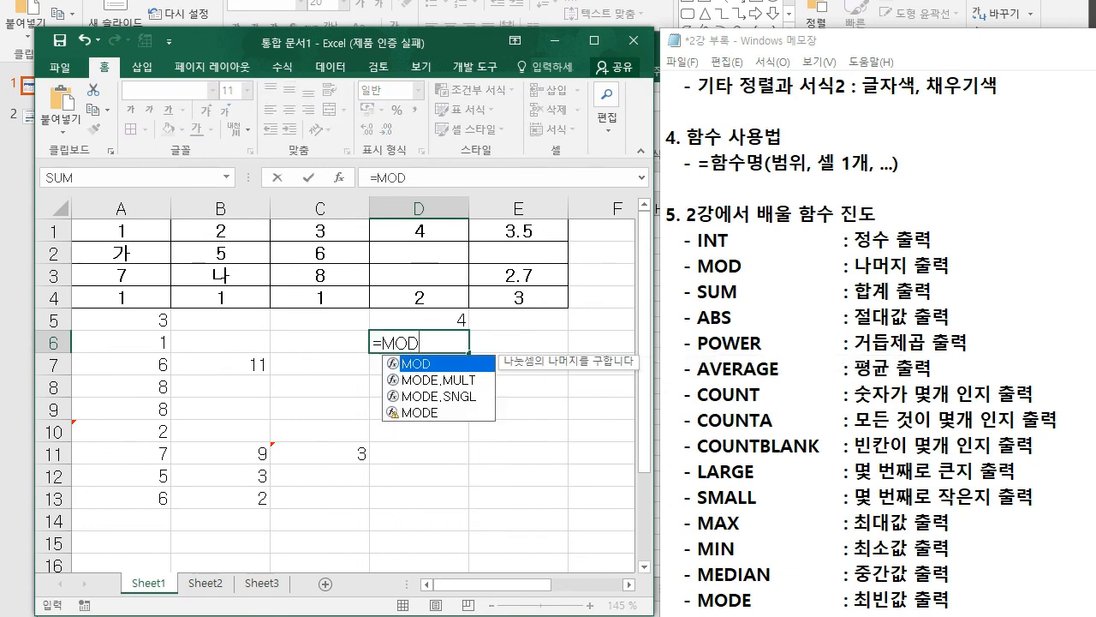
key(Down)
key(Down)
key(Down)
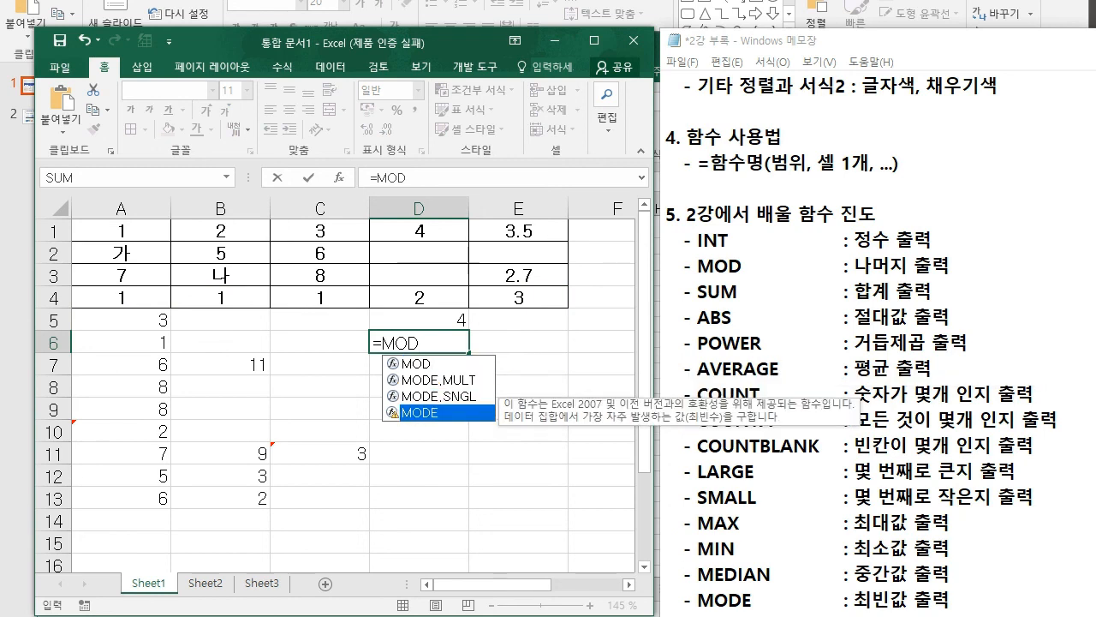
key(Tab)
drag(121, 297, 518, 297)
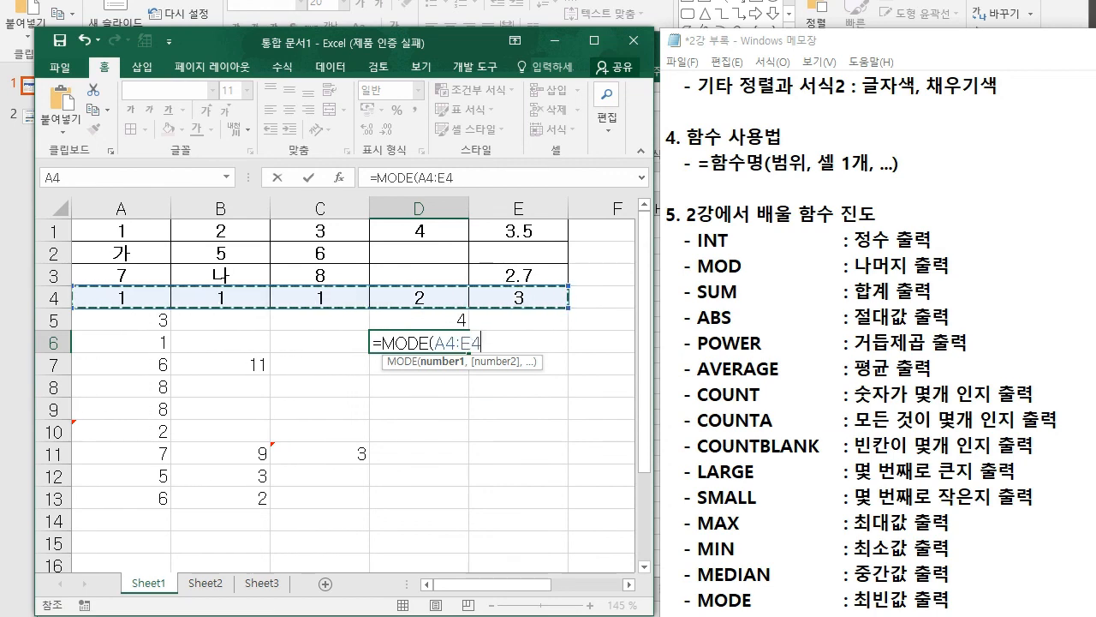
key(Return)
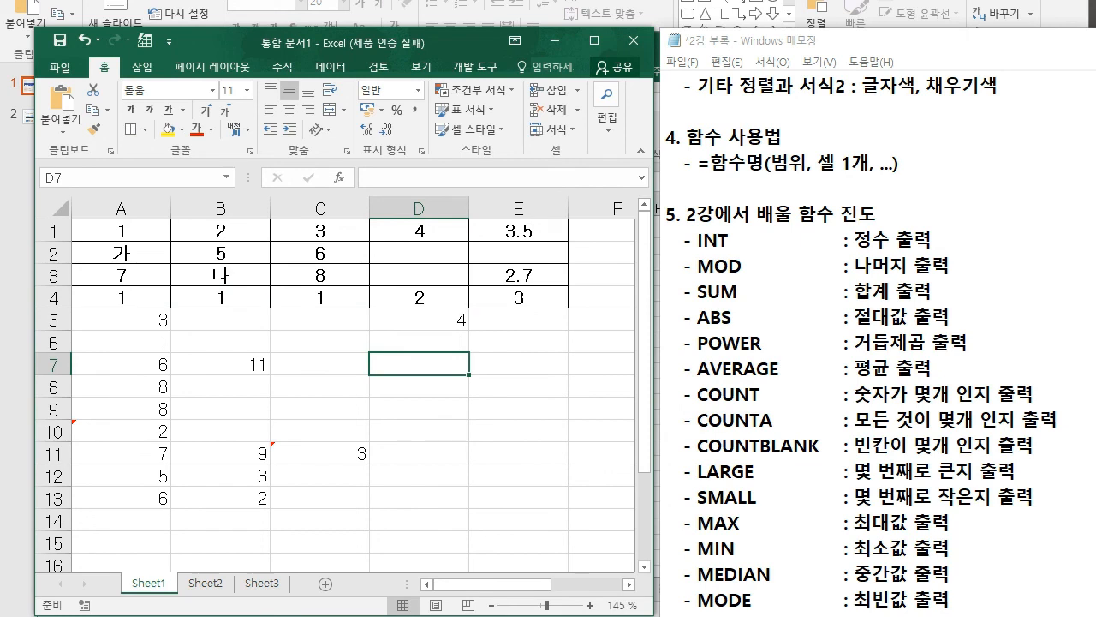
Step: Clear all practice formulas from the range A5:D13 below the sample table
drag(120, 320, 419, 498)
key(Delete)
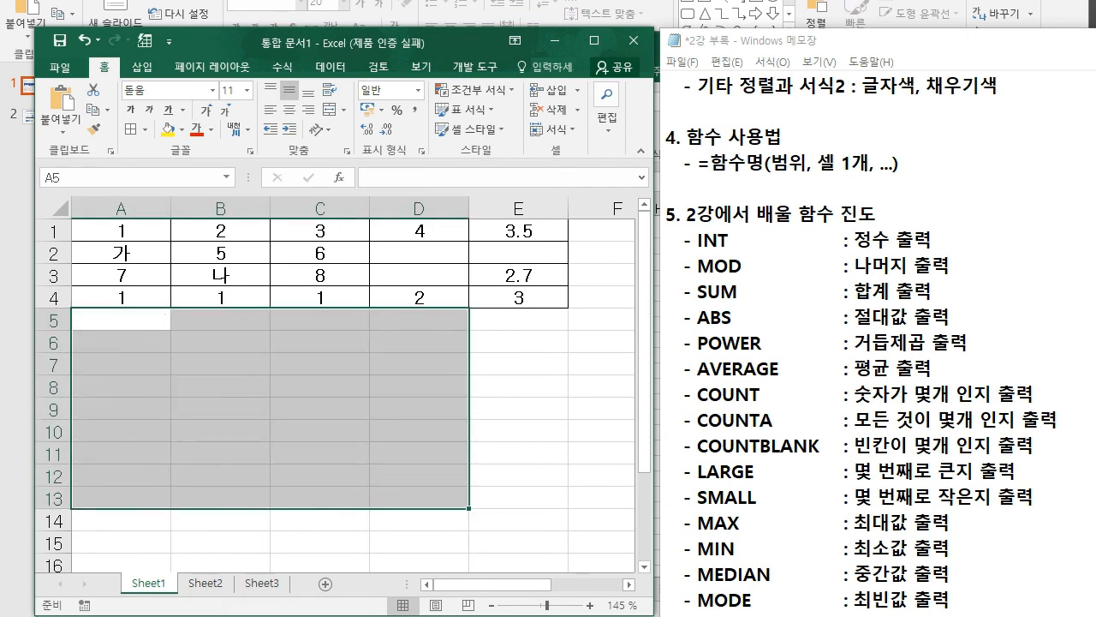
click(419, 408)
click(518, 386)
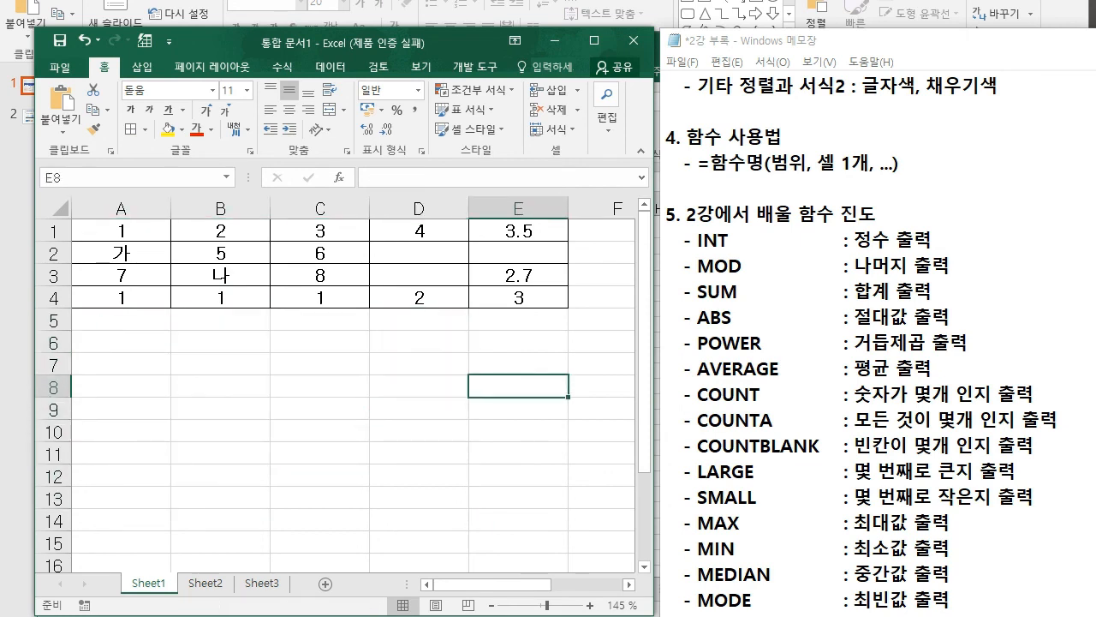
click(518, 341)
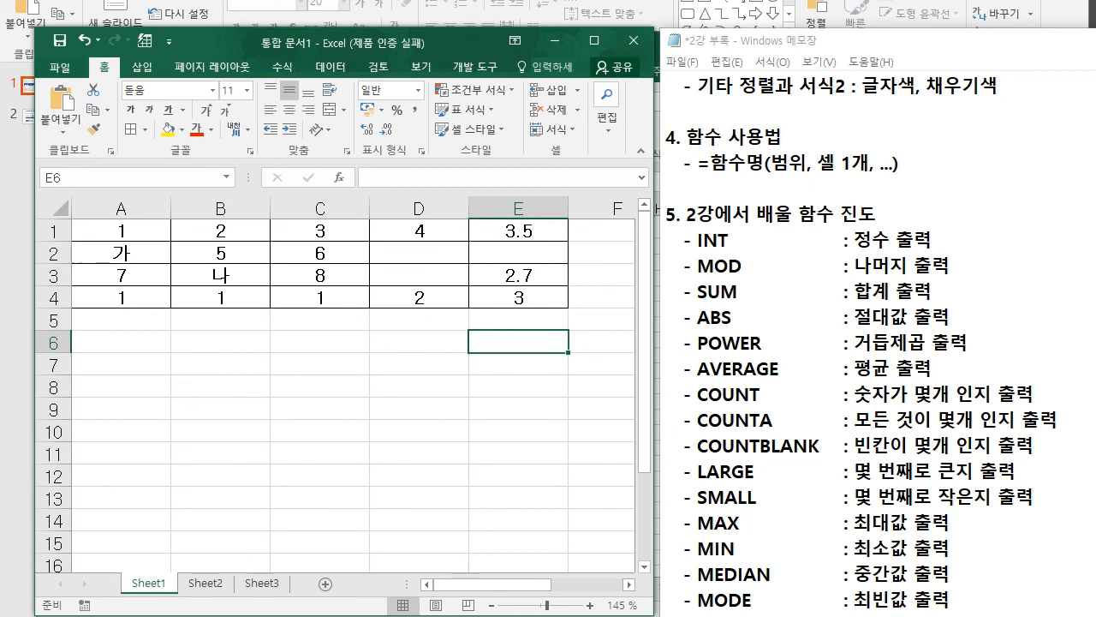
Step: Review the sample table A1:E4 and the Notepad function list from INT to MODE with its syntax notes
drag(121, 230, 518, 297)
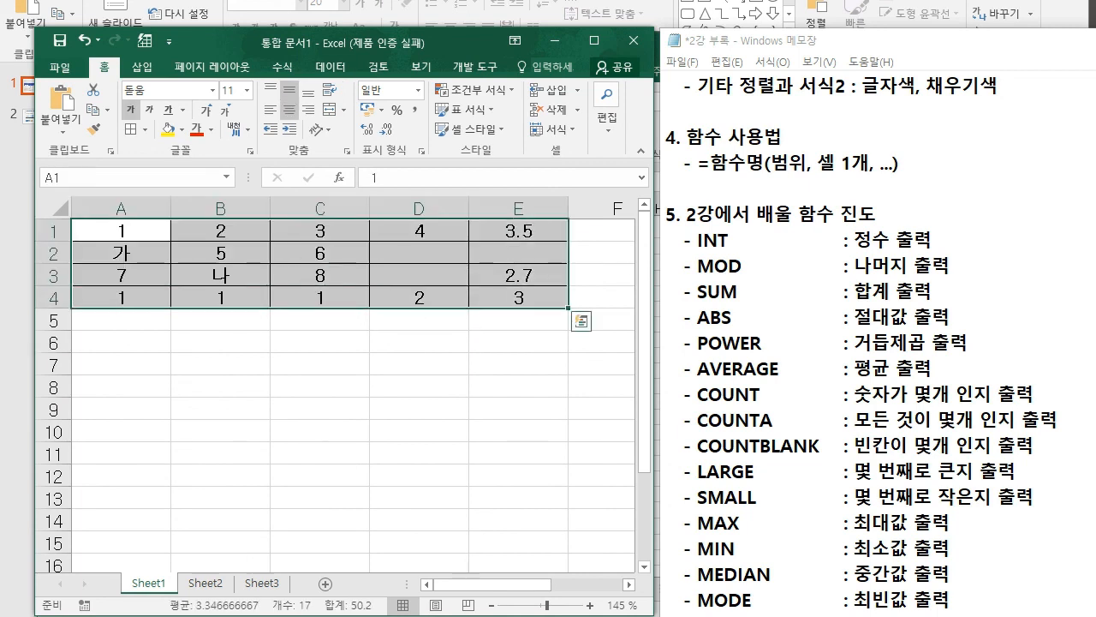
click(518, 409)
drag(698, 240, 729, 240)
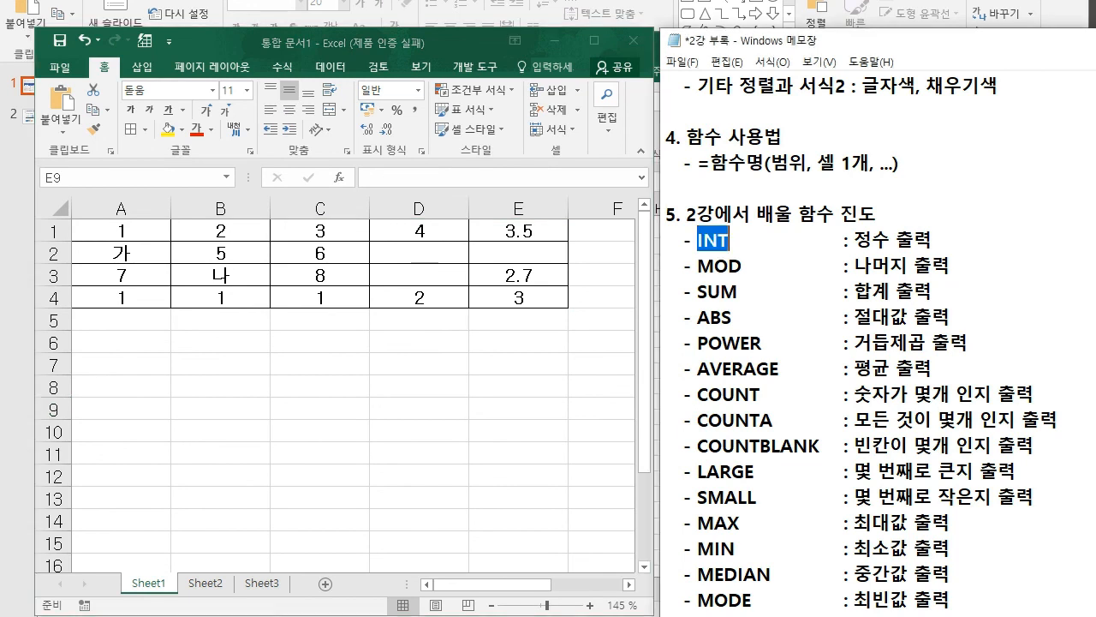
drag(698, 601, 742, 600)
click(742, 601)
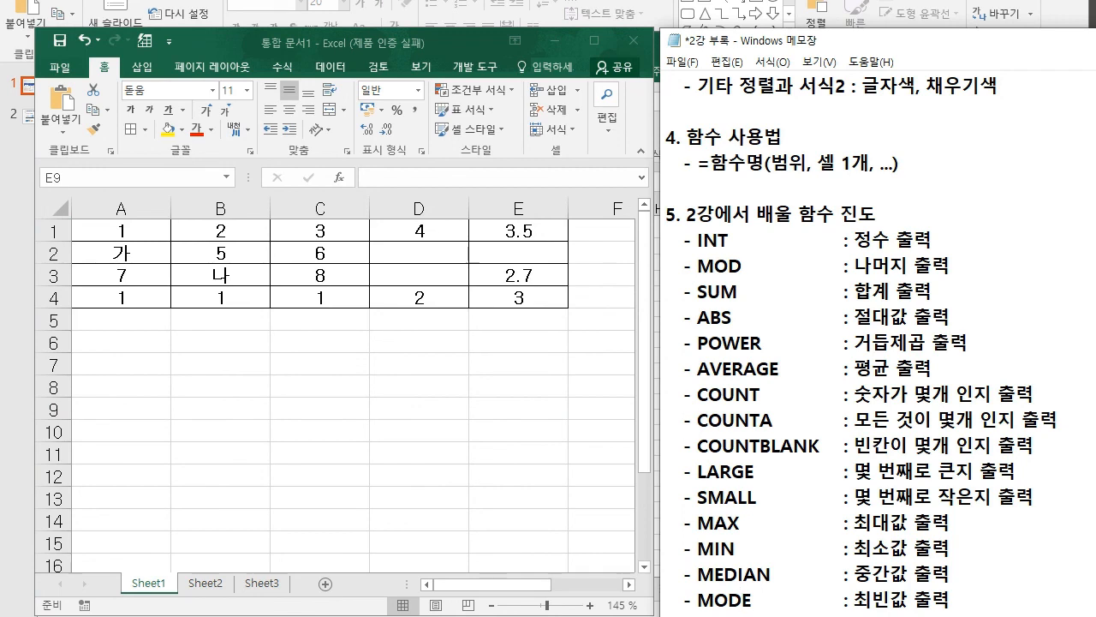
drag(907, 40, 472, 18)
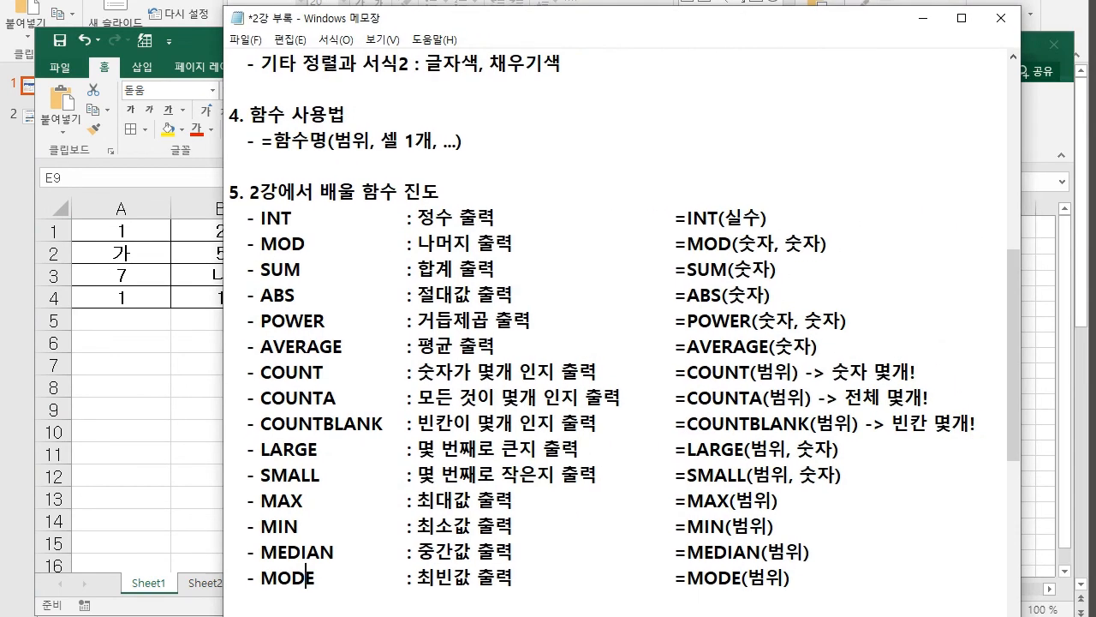
drag(471, 18, 923, 24)
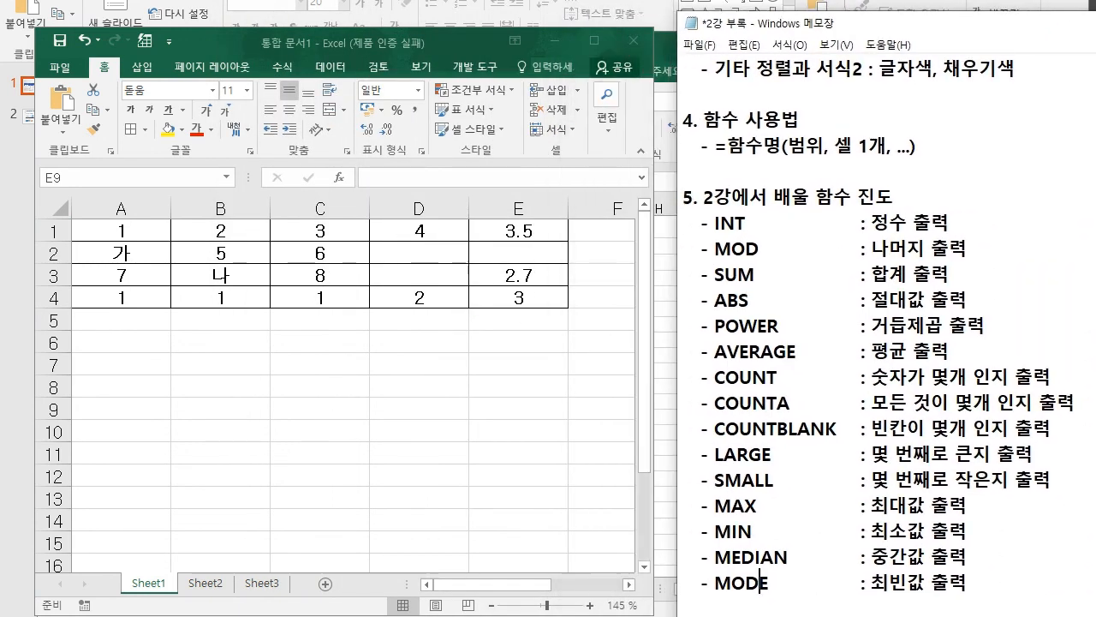
Step: Close the practice workbook without saving it and return to the 본문(문제) workbook
click(634, 41)
click(580, 330)
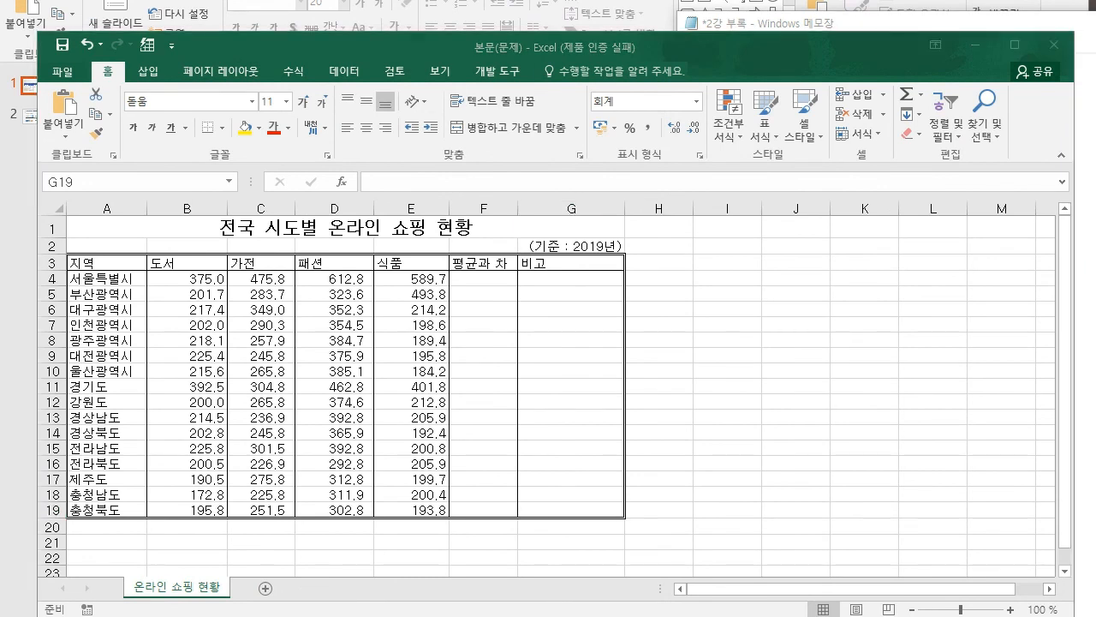
click(864, 402)
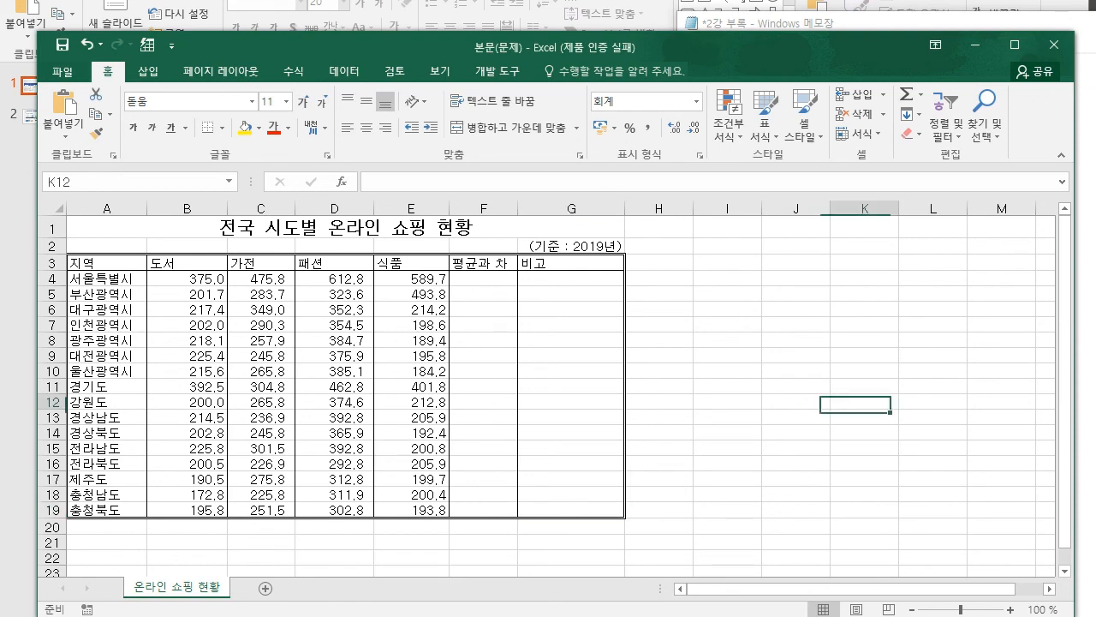
Step: Compare the INT to MODE function list in Notepad with the 평균과 차 and 비고 columns, F3:G19, of the shopping table
key(alt+Tab)
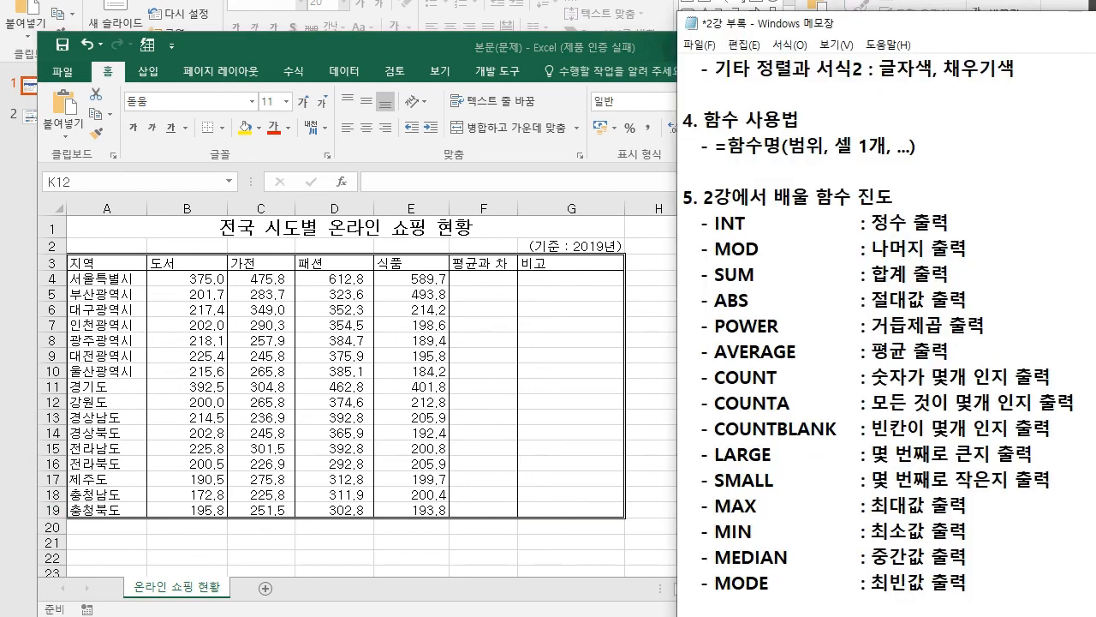
drag(715, 223, 747, 222)
drag(716, 583, 771, 603)
click(773, 583)
key(alt+Tab)
drag(483, 263, 599, 511)
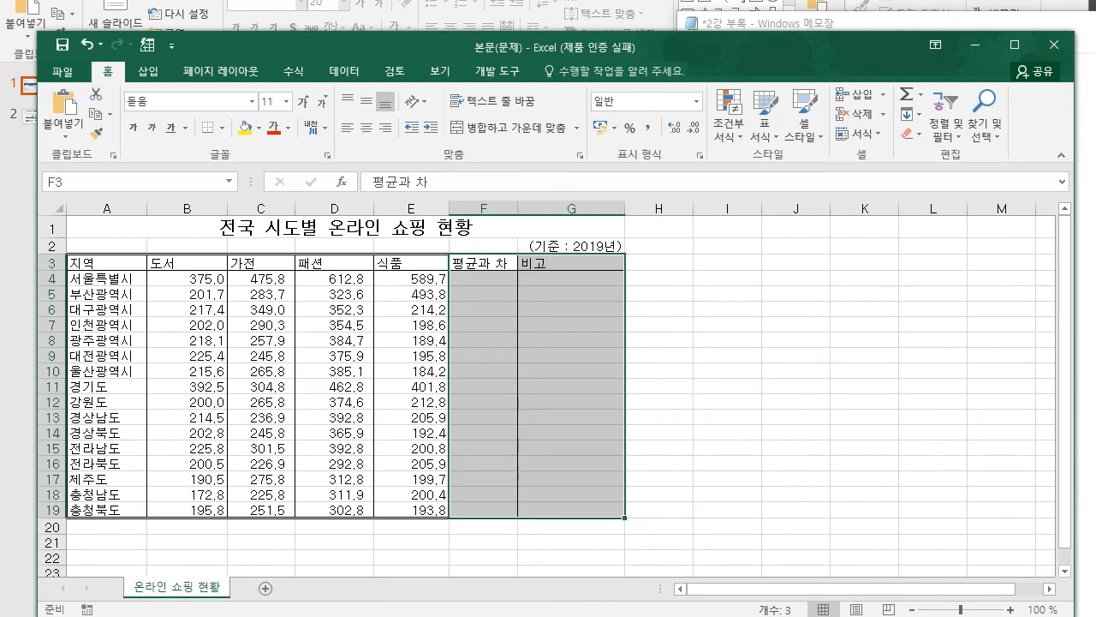
click(571, 294)
key(alt+Tab)
key(alt+Tab)
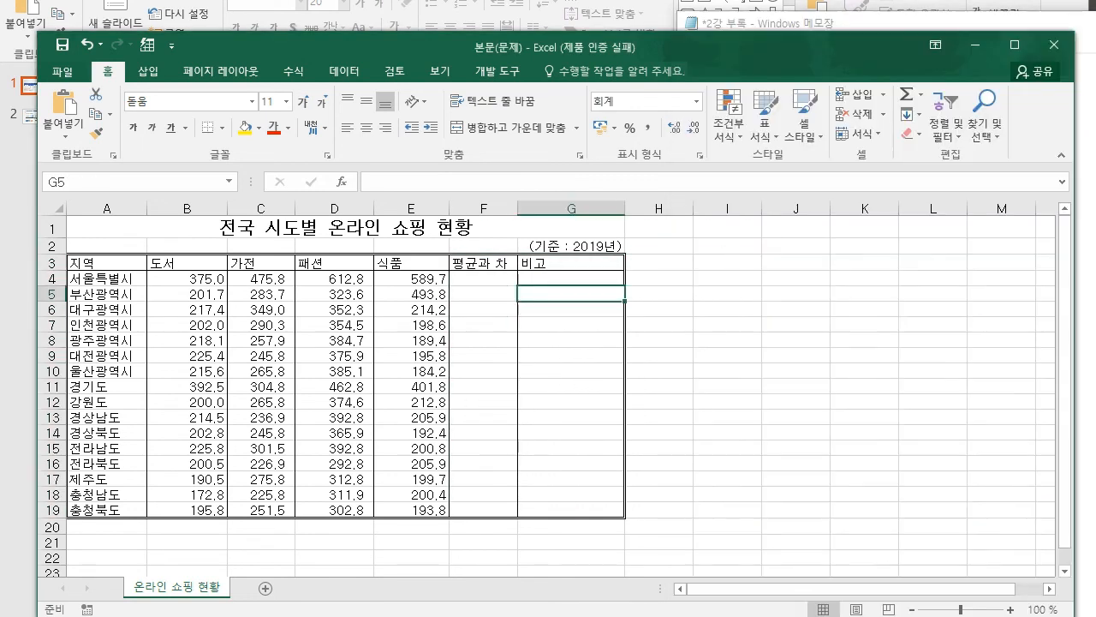
Step: Review the 평균과 차 and 비고 columns, F3:G19, and switch to the Notepad notes, repositioning them to show the functions' syntax
drag(484, 263, 571, 510)
click(572, 448)
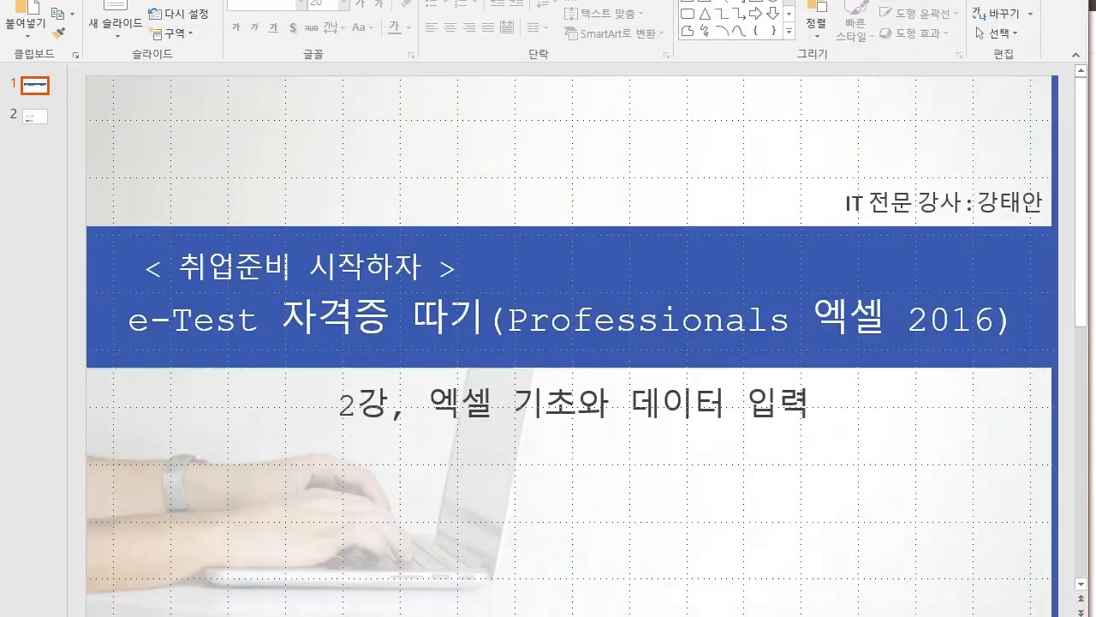
key(alt+Tab)
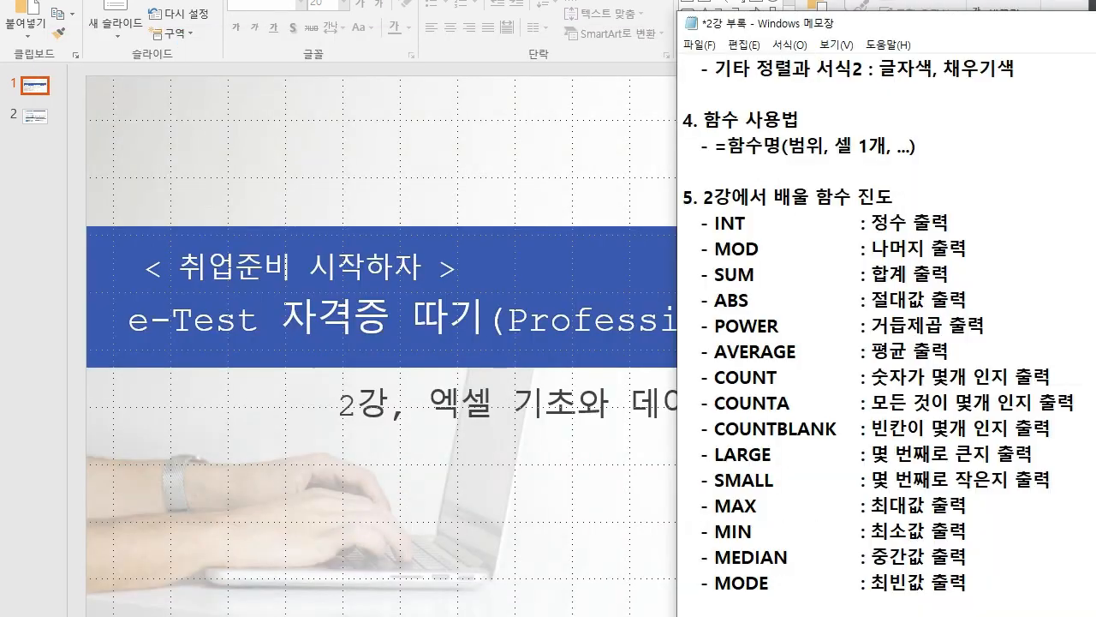
drag(899, 25, 537, 17)
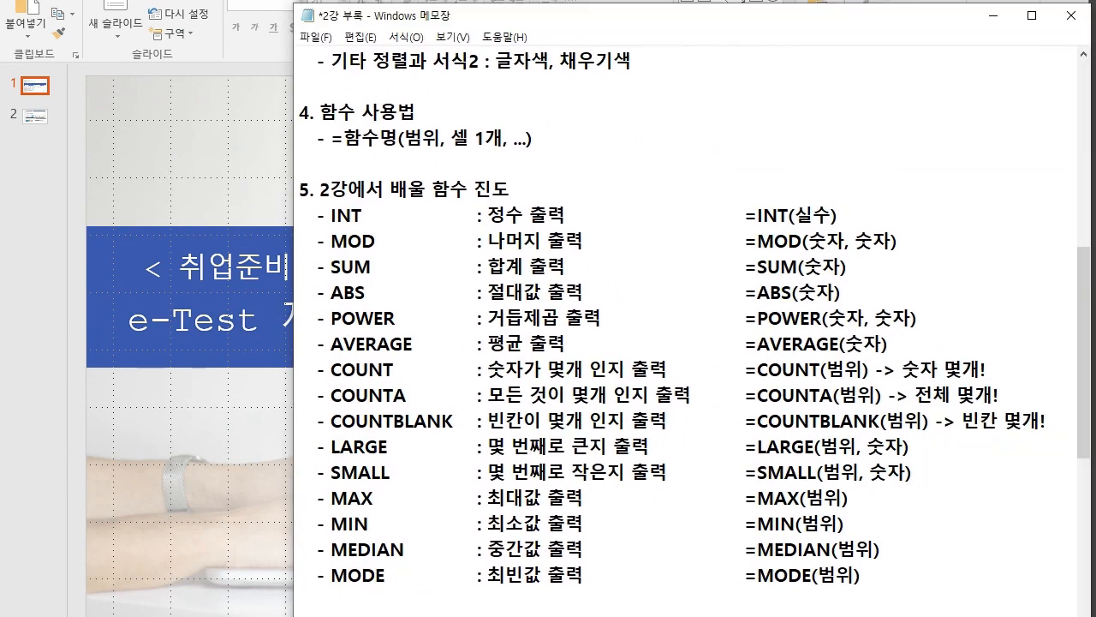
Step: Review section 3 of the Notepad notes on data entry, alignment and formatting, and return to the PowerPoint title slide
scroll(685, 325, up, 6)
drag(324, 420, 730, 497)
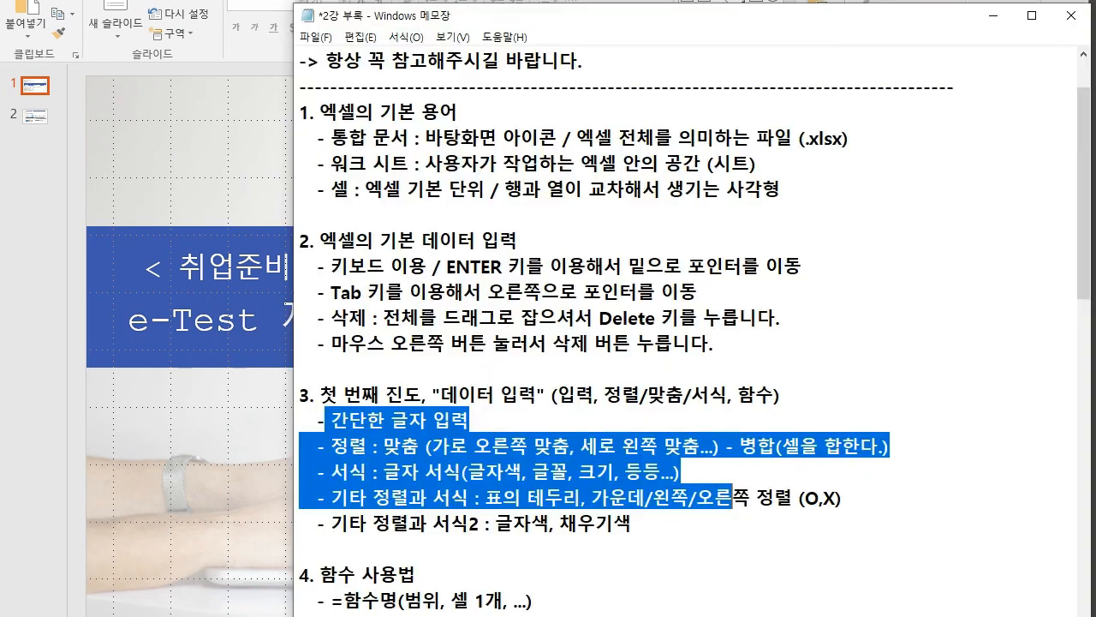
scroll(685, 342, down, 3)
drag(313, 419, 452, 420)
click(510, 420)
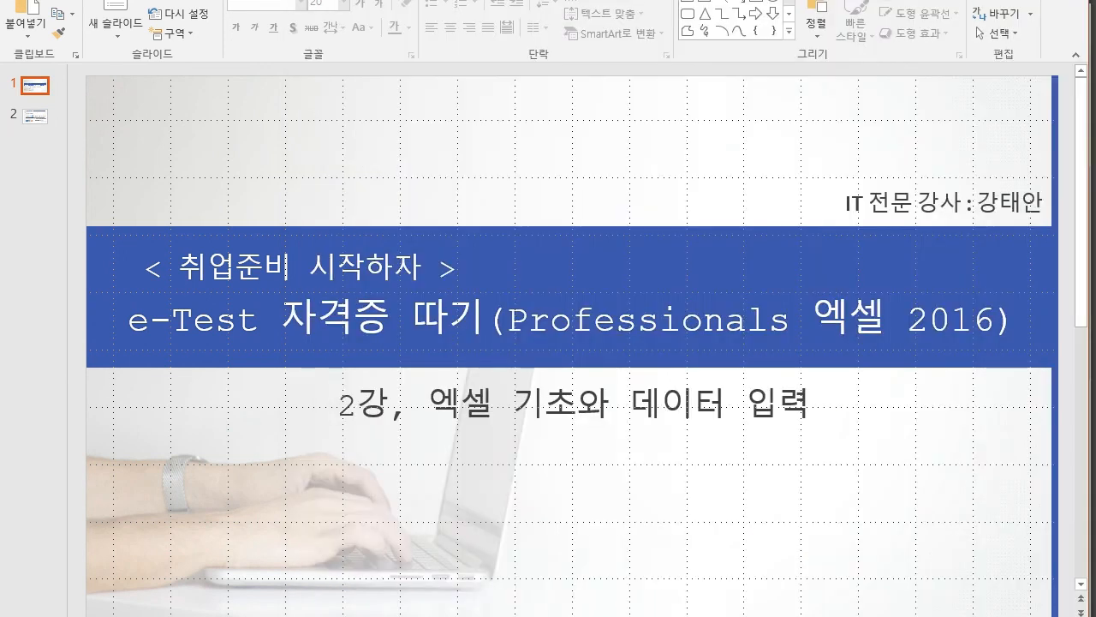
click(686, 505)
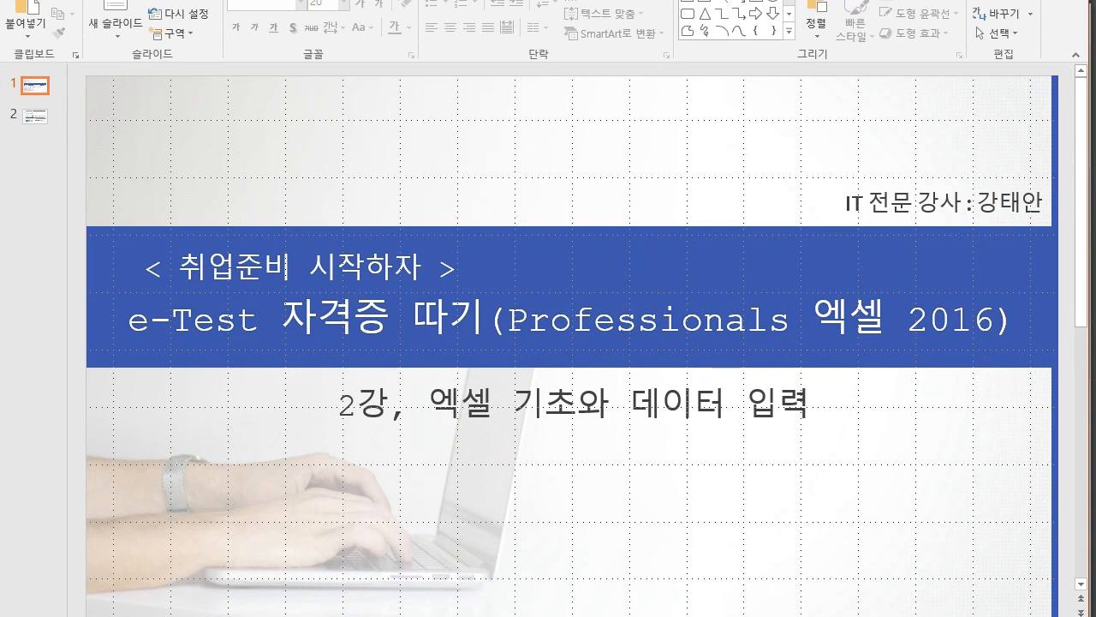